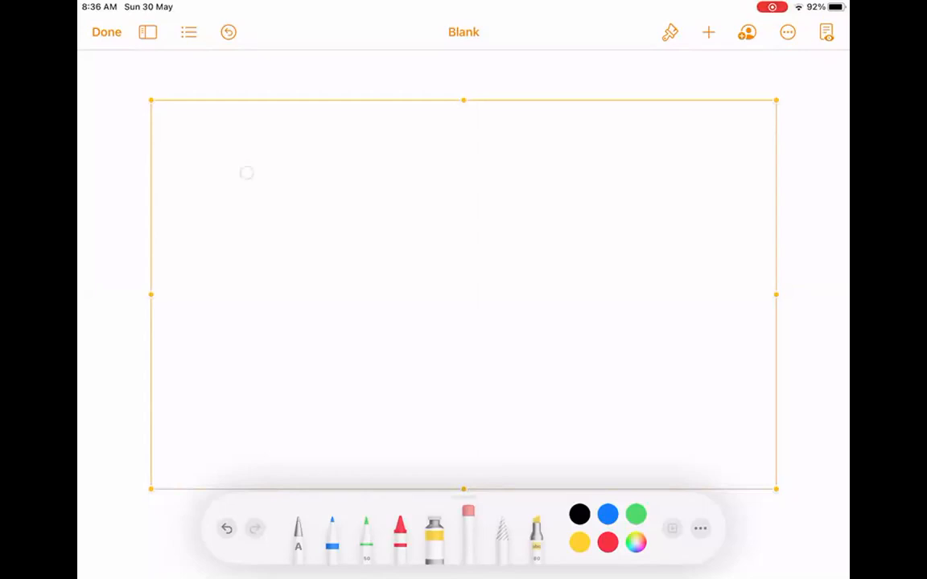
Handwrite "SO" with the blue pen in the drawing's upper left and add an arrow pointing right.
click(332, 531)
drag(269, 173, 201, 256)
mouse_move(290, 191)
mouse_down()
mouse_move(294, 197)
mouse_move(281, 184)
mouse_up()
drag(345, 201, 429, 184)
drag(399, 180, 416, 214)
Write "MD" at the end of the arrow and circle it.
mouse_move(513, 165)
mouse_down()
mouse_move(515, 216)
mouse_move(552, 215)
mouse_up()
drag(574, 176, 572, 213)
drag(624, 157, 625, 179)
drag(533, 141, 626, 150)
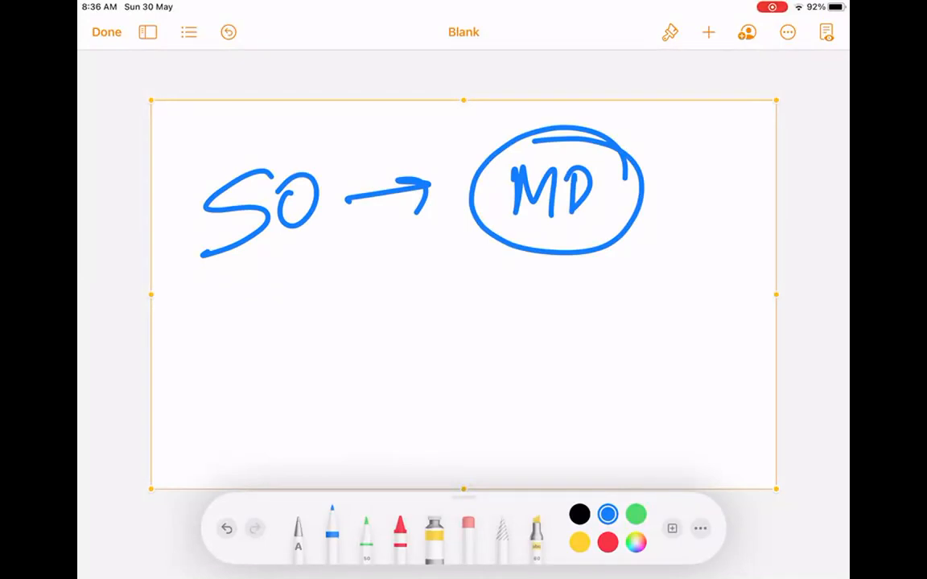
Double-underline "SO" and add a second circled "MD" below the first one.
mouse_move(219, 284)
mouse_down()
mouse_move(327, 234)
mouse_move(329, 247)
mouse_up()
mouse_move(531, 296)
mouse_down()
mouse_move(530, 310)
mouse_move(583, 333)
mouse_up()
drag(590, 296, 596, 337)
mouse_move(555, 263)
mouse_down()
mouse_move(619, 272)
mouse_move(628, 283)
mouse_up()
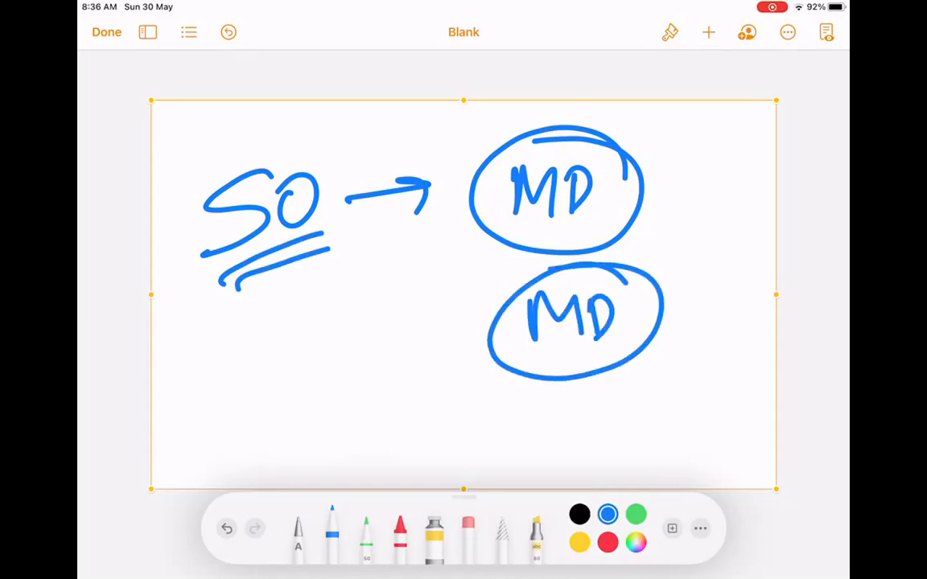
Draw a large X beside each of the two circled "MD" labels.
drag(664, 176, 718, 229)
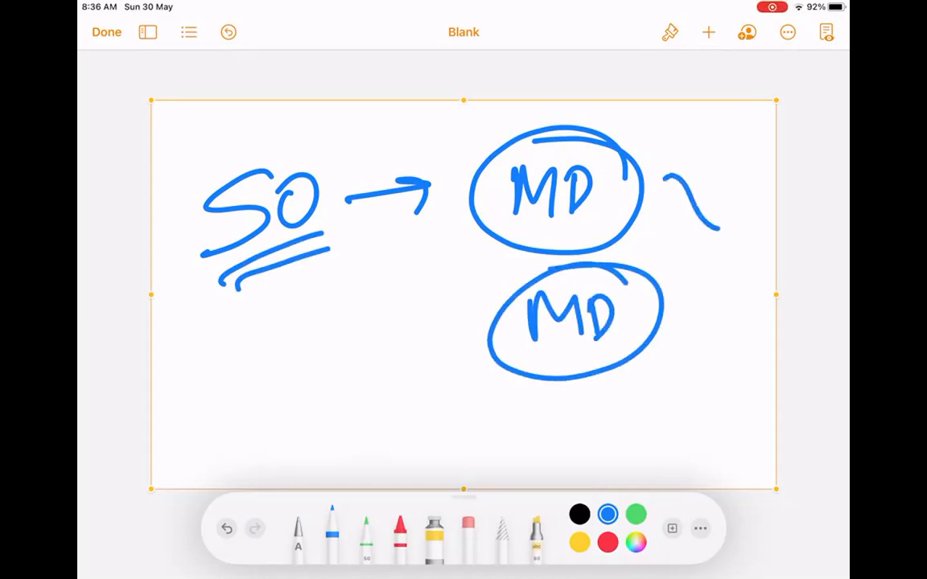
drag(714, 165, 653, 253)
drag(691, 283, 736, 330)
drag(732, 274, 682, 372)
Write a circled "JO" below "SO" and reinforce the underline of "SO".
drag(215, 393, 272, 351)
drag(252, 366, 268, 422)
mouse_move(299, 354)
mouse_down()
mouse_move(274, 407)
mouse_move(300, 348)
mouse_up()
drag(233, 291, 356, 239)
mouse_move(322, 297)
mouse_down()
mouse_move(368, 325)
mouse_move(278, 314)
mouse_up()
Handwrite a short note starting with "MD" beneath the lower circled "MD".
mouse_move(426, 441)
mouse_down()
mouse_move(465, 422)
mouse_move(482, 438)
mouse_up()
mouse_move(492, 439)
mouse_down()
mouse_move(519, 410)
mouse_move(531, 426)
mouse_move(566, 432)
mouse_up()
mouse_move(626, 388)
mouse_down()
mouse_move(621, 394)
mouse_move(632, 390)
mouse_up()
mouse_move(653, 406)
mouse_down()
mouse_move(644, 414)
mouse_move(675, 410)
mouse_up()
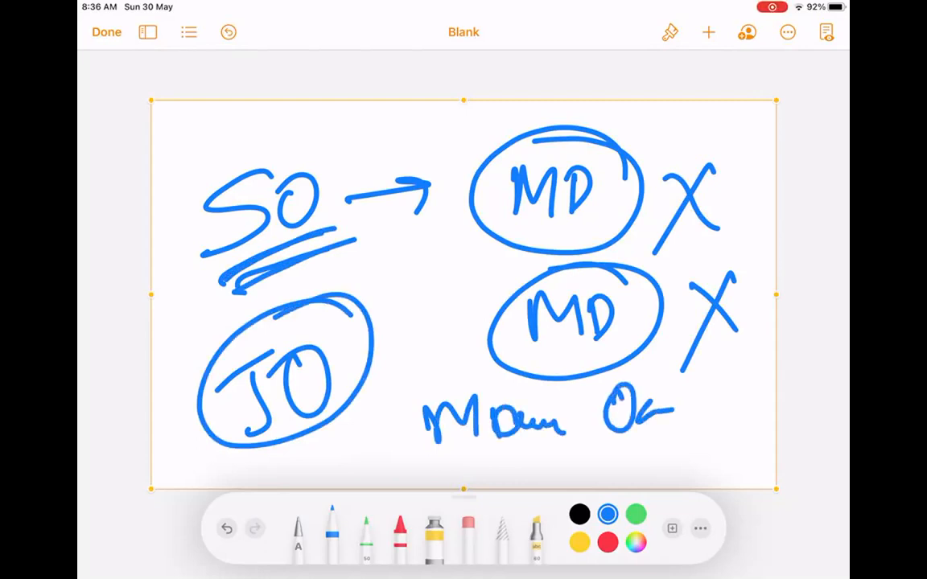
Delete the current drawing and insert a new blank drawing.
click(508, 105)
click(546, 70)
click(709, 33)
click(640, 327)
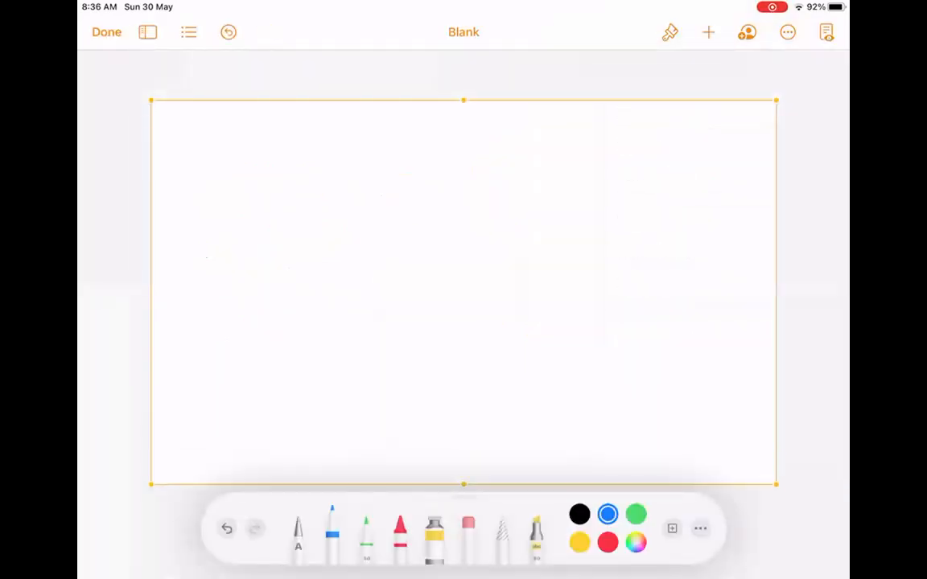
Draw two boxes side by side in the upper half and label each one "SO/CO".
mouse_move(236, 149)
mouse_down()
mouse_move(245, 253)
mouse_move(234, 262)
mouse_up()
drag(548, 139, 558, 269)
mouse_move(550, 145)
mouse_down()
mouse_move(710, 156)
mouse_move(565, 261)
mouse_up()
mouse_move(289, 185)
mouse_down()
mouse_move(272, 185)
mouse_move(263, 215)
mouse_up()
drag(314, 191, 311, 194)
mouse_move(590, 184)
mouse_down()
mouse_move(599, 192)
mouse_move(578, 219)
mouse_up()
mouse_move(621, 193)
mouse_down()
mouse_move(633, 208)
mouse_move(620, 195)
mouse_up()
drag(335, 165, 326, 244)
mouse_move(356, 207)
mouse_down()
mouse_move(344, 238)
mouse_move(372, 213)
mouse_up()
mouse_move(652, 170)
mouse_down()
mouse_move(639, 245)
mouse_move(662, 245)
mouse_move(679, 220)
mouse_up()
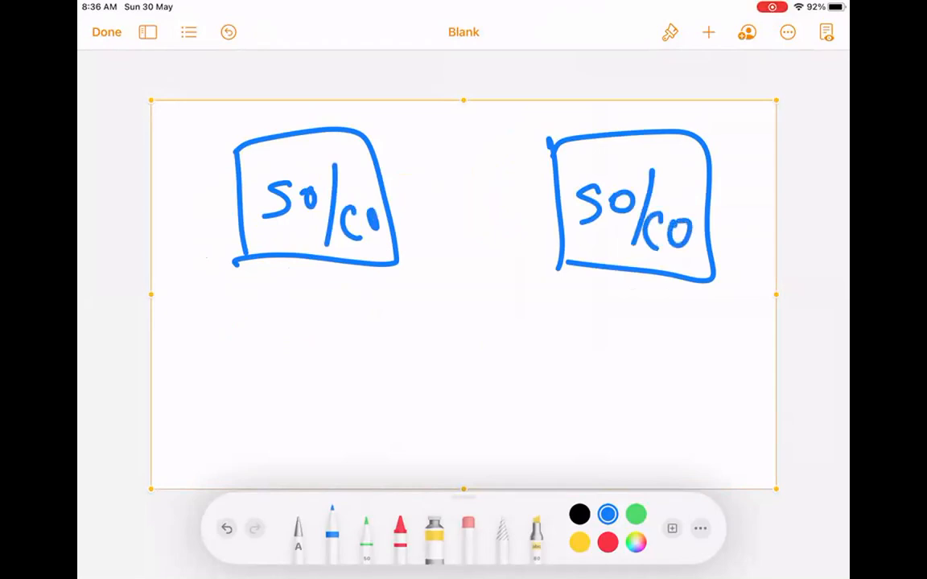
Draw a wide box centred below the two SO/CO boxes and write "CO" to its left.
drag(376, 349, 393, 465)
mouse_move(382, 344)
mouse_down()
mouse_move(559, 325)
mouse_move(412, 458)
mouse_up()
drag(283, 396, 284, 436)
drag(304, 416, 326, 404)
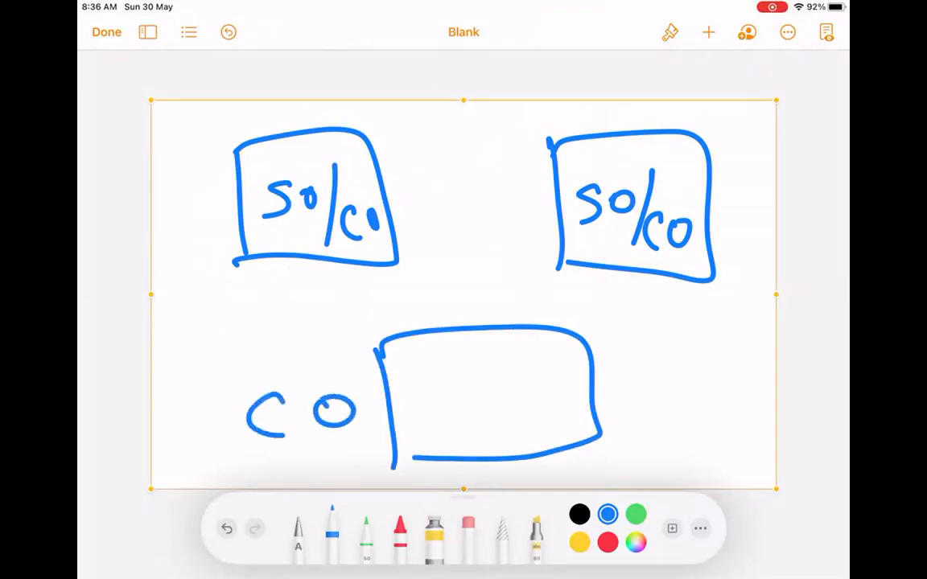
Connect both SO/CO boxes to the sides of the lower CO box with angled arrow lines.
mouse_move(317, 262)
mouse_down()
mouse_move(372, 364)
mouse_move(352, 354)
mouse_move(386, 393)
mouse_up()
mouse_move(658, 272)
mouse_down()
mouse_move(671, 377)
mouse_move(594, 387)
mouse_move(619, 377)
mouse_up()
drag(618, 380, 588, 406)
Draw two small boxes inside the lower CO box and label each one "MD".
mouse_move(422, 372)
mouse_down()
mouse_move(420, 427)
mouse_move(459, 372)
mouse_up()
drag(459, 372, 416, 425)
mouse_move(506, 371)
mouse_down()
mouse_move(510, 425)
mouse_move(558, 372)
mouse_up()
drag(558, 372, 511, 426)
drag(428, 420, 452, 419)
mouse_move(517, 420)
mouse_down()
mouse_move(531, 402)
mouse_move(542, 420)
mouse_up()
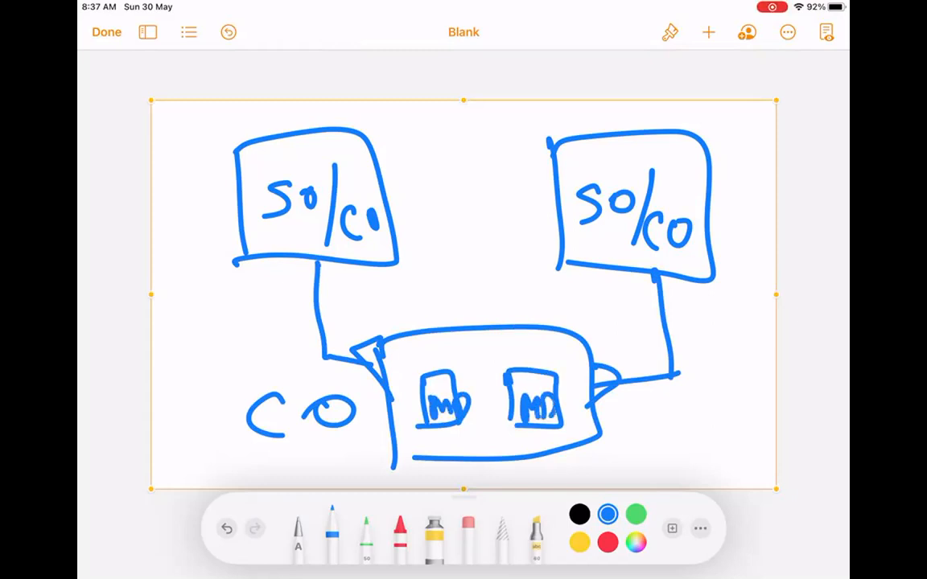
Add three dots above the MD boxes, write "JO" above the CO box, and draw a curved arrow from it to "CO".
click(454, 355)
click(465, 359)
click(479, 360)
drag(422, 296, 465, 289)
drag(450, 291, 437, 325)
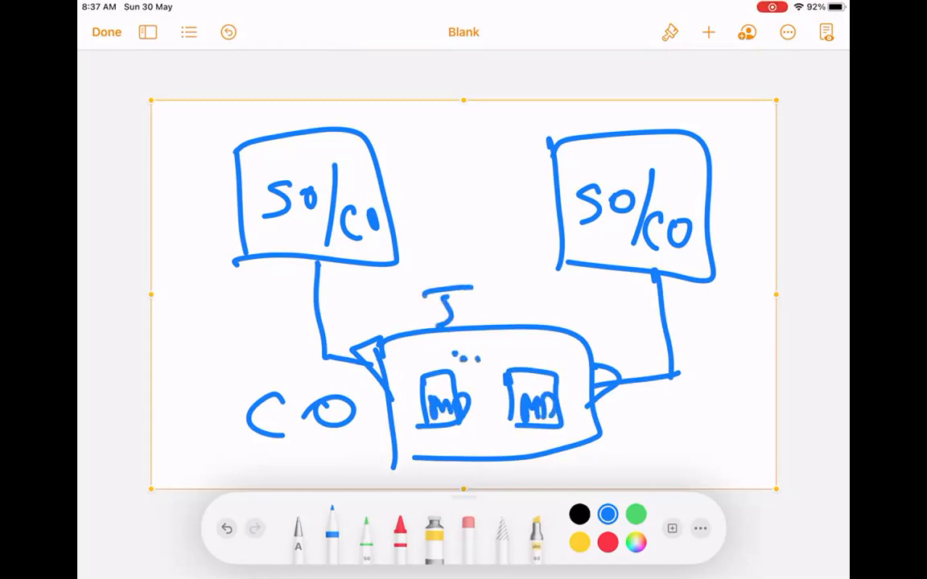
drag(482, 291, 481, 294)
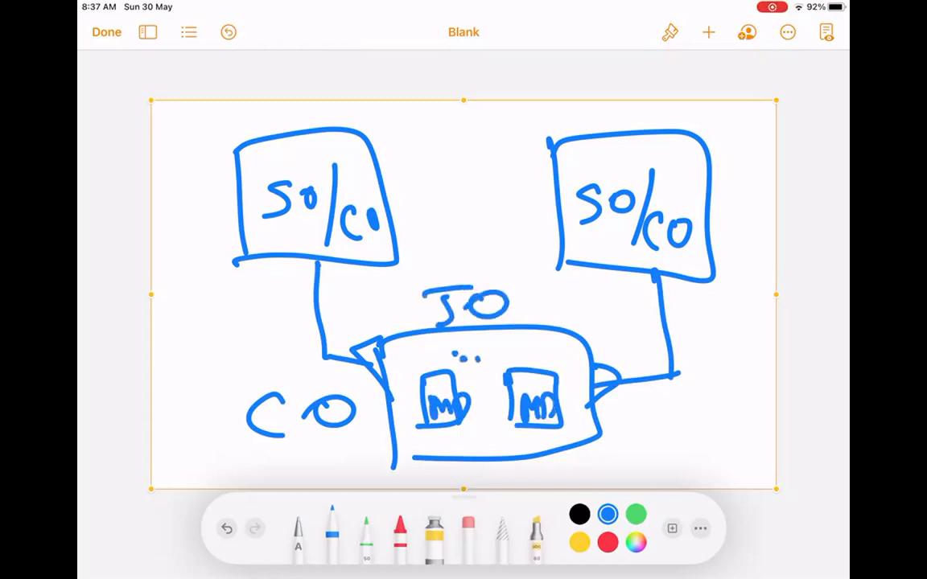
mouse_move(410, 301)
mouse_down()
mouse_move(187, 376)
mouse_move(257, 398)
mouse_up()
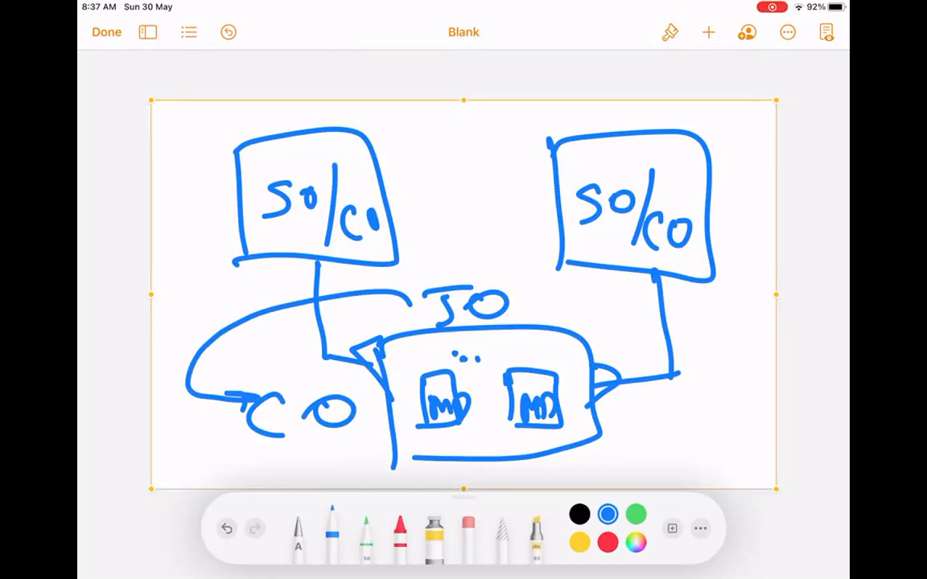
Circle both MD boxes and the "JO" label for emphasis.
mouse_move(418, 366)
mouse_down()
mouse_move(495, 358)
mouse_move(425, 380)
mouse_up()
drag(551, 355, 529, 361)
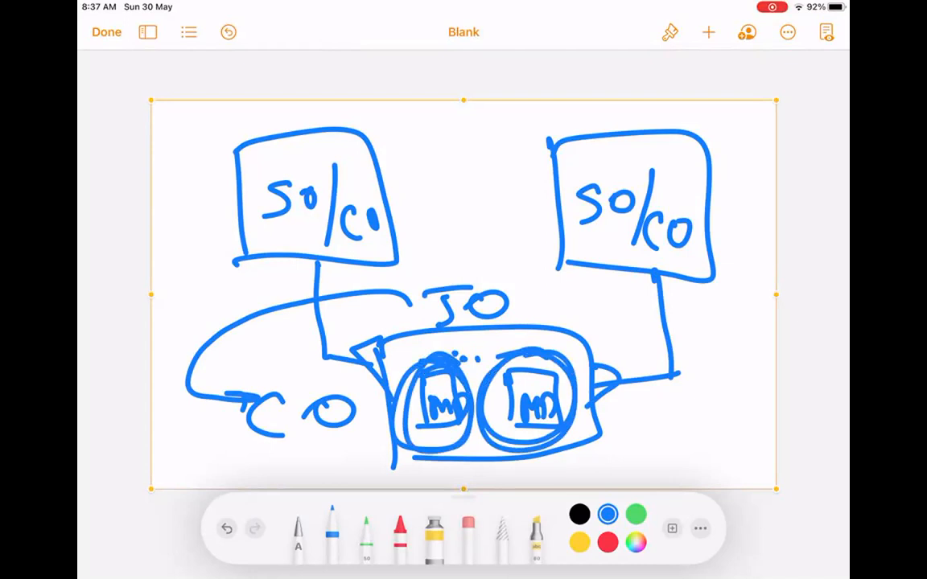
mouse_move(412, 282)
mouse_down()
mouse_move(491, 266)
mouse_move(423, 269)
mouse_move(483, 264)
mouse_up()
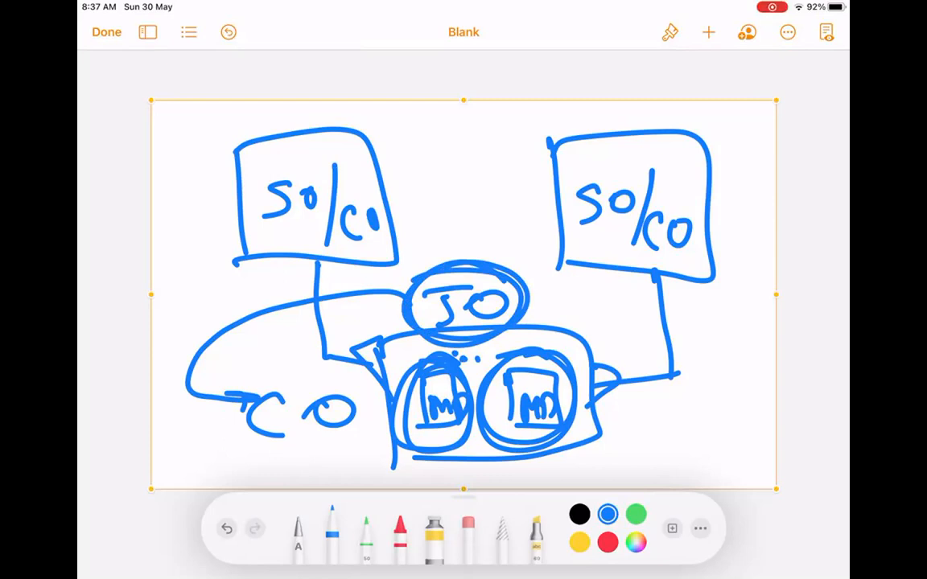
Delete the SO/CO diagram's drawing and insert a fresh blank drawing in its place.
click(487, 103)
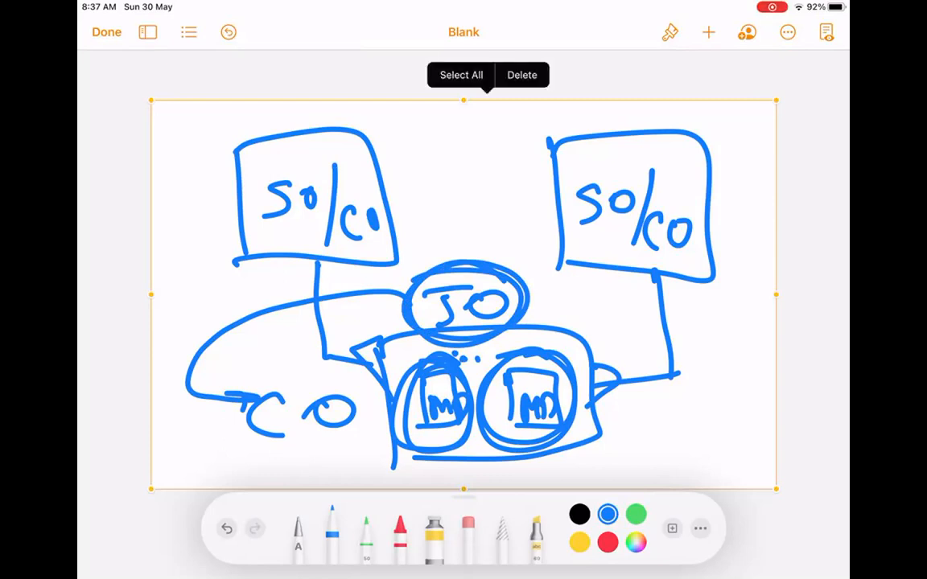
click(523, 75)
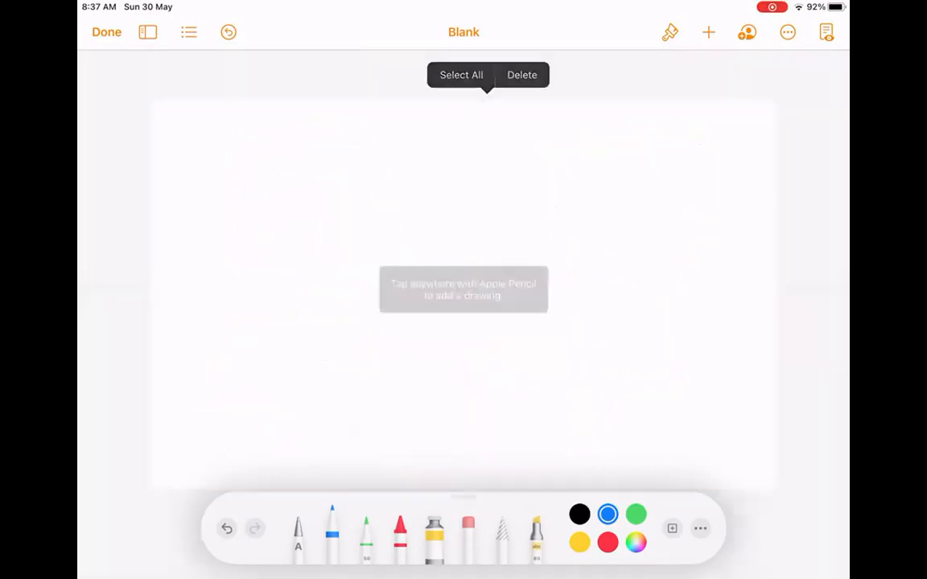
click(708, 32)
click(639, 326)
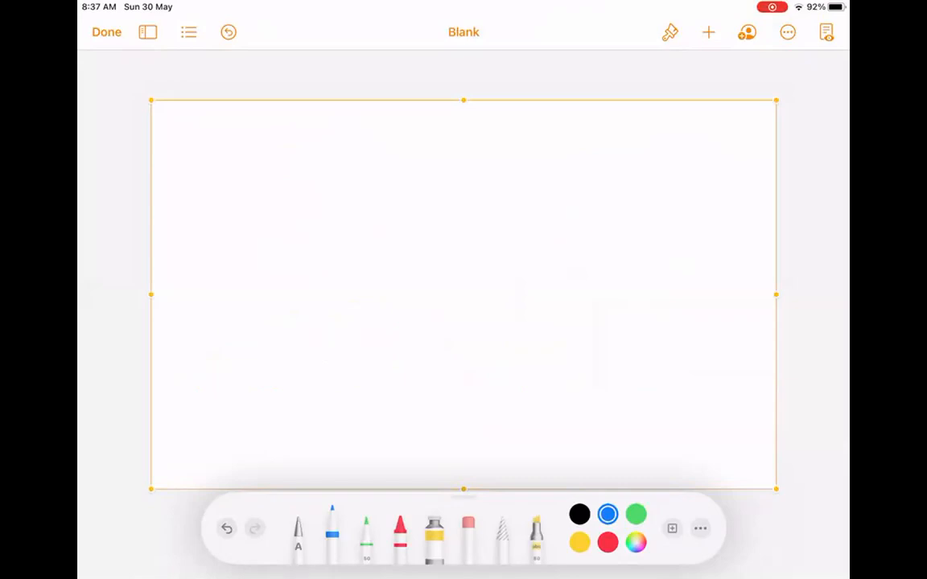
Handwrite "RUS" in the drawing's upper left and double-underline it.
mouse_move(211, 159)
mouse_down()
mouse_move(208, 219)
mouse_move(210, 189)
mouse_move(253, 217)
mouse_up()
mouse_move(256, 151)
mouse_down()
mouse_move(266, 201)
mouse_move(288, 149)
mouse_up()
mouse_move(343, 151)
mouse_down()
mouse_move(324, 165)
mouse_move(306, 208)
mouse_up()
drag(210, 240, 373, 228)
drag(232, 255, 320, 245)
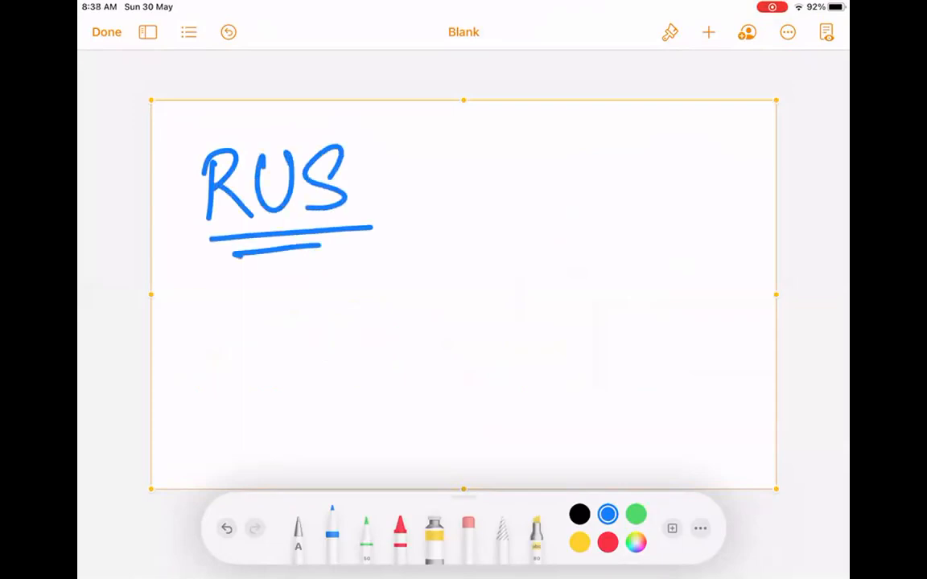
Write "FF" beside "RUS" and double-underline it.
drag(461, 183, 517, 146)
drag(473, 154, 472, 208)
mouse_move(477, 186)
mouse_down()
mouse_move(509, 173)
mouse_move(536, 209)
mouse_up()
drag(538, 161, 574, 148)
drag(542, 186, 572, 175)
drag(461, 236, 608, 215)
drag(467, 247, 590, 235)
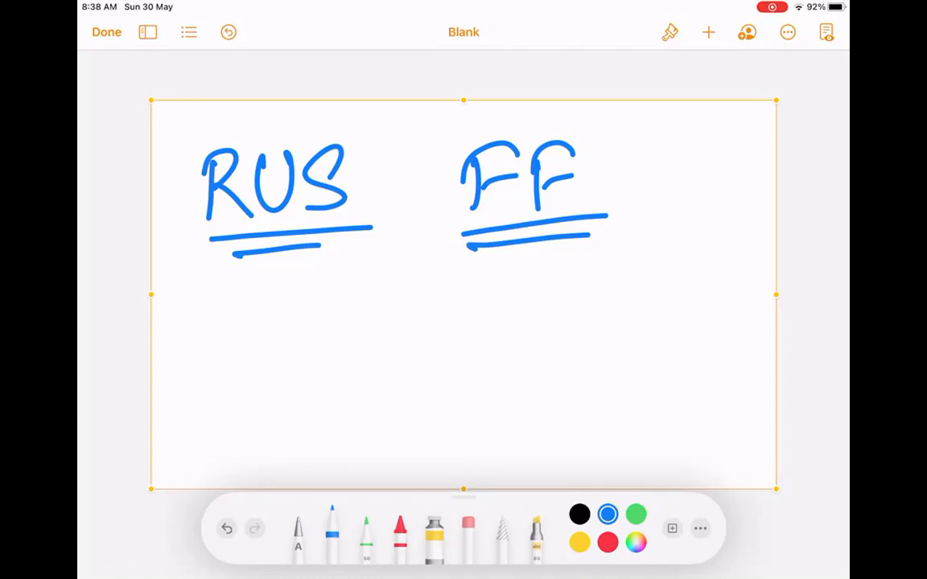
Erase "RUS" and "FF" with their underlines, and draw a vertical blue divider down the middle of the drawing.
click(468, 529)
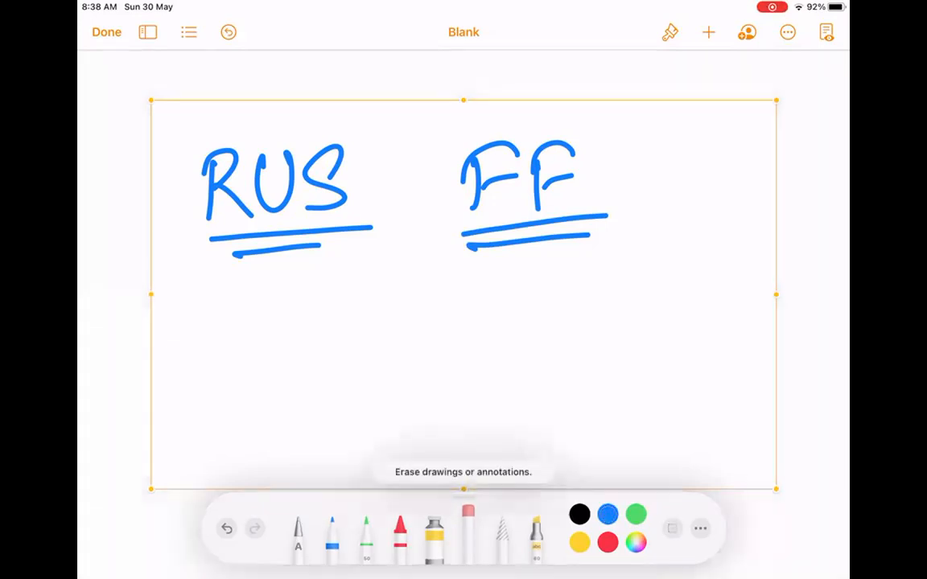
mouse_move(312, 167)
mouse_down()
mouse_move(231, 232)
mouse_move(283, 140)
mouse_move(265, 186)
mouse_move(413, 177)
mouse_move(286, 253)
mouse_move(585, 157)
mouse_move(536, 161)
mouse_move(495, 188)
mouse_move(511, 232)
mouse_move(545, 229)
mouse_up()
click(332, 538)
drag(441, 142, 468, 473)
Write the column headings "Parent" and "Child" and draw a horizontal line beneath them.
mouse_move(227, 150)
mouse_down()
mouse_move(234, 215)
mouse_move(235, 170)
mouse_up()
mouse_move(270, 172)
mouse_down()
mouse_move(293, 178)
mouse_move(336, 151)
mouse_move(405, 159)
mouse_up()
mouse_move(585, 142)
mouse_down()
mouse_move(595, 179)
mouse_move(620, 184)
mouse_up()
mouse_move(632, 124)
mouse_down()
mouse_move(635, 177)
mouse_move(675, 122)
mouse_up()
click(685, 181)
mouse_move(203, 241)
mouse_down()
mouse_move(399, 224)
mouse_move(744, 218)
mouse_up()
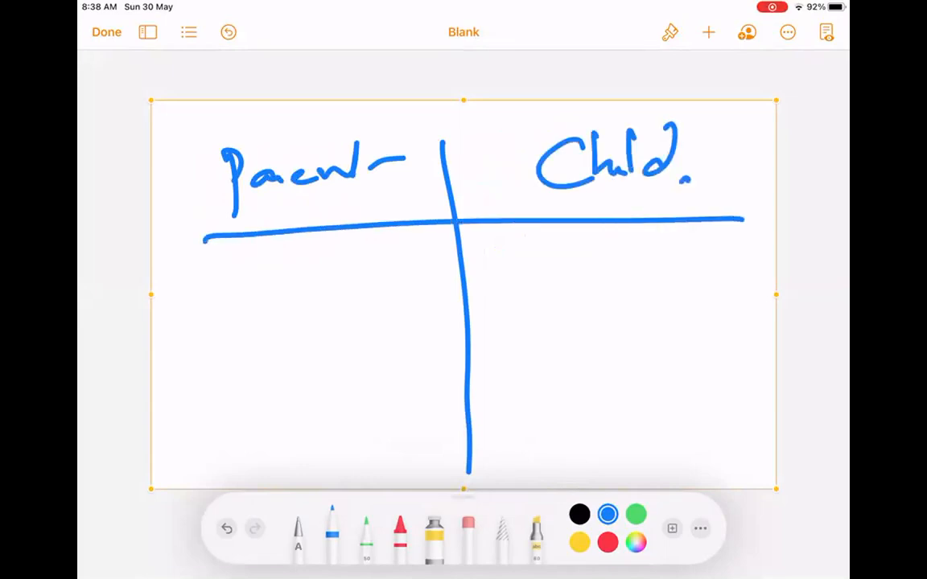
Write "Rollup Sum." in the Parent column and add several short underlines beneath its start.
mouse_move(225, 272)
mouse_down()
mouse_move(227, 320)
mouse_move(230, 296)
mouse_move(256, 318)
mouse_move(264, 301)
mouse_up()
drag(281, 262, 281, 314)
mouse_move(291, 262)
mouse_down()
mouse_move(291, 314)
mouse_move(313, 314)
mouse_up()
mouse_move(323, 288)
mouse_down()
mouse_move(325, 342)
mouse_move(326, 307)
mouse_up()
mouse_move(373, 285)
mouse_down()
mouse_move(354, 314)
mouse_move(419, 300)
mouse_up()
click(426, 296)
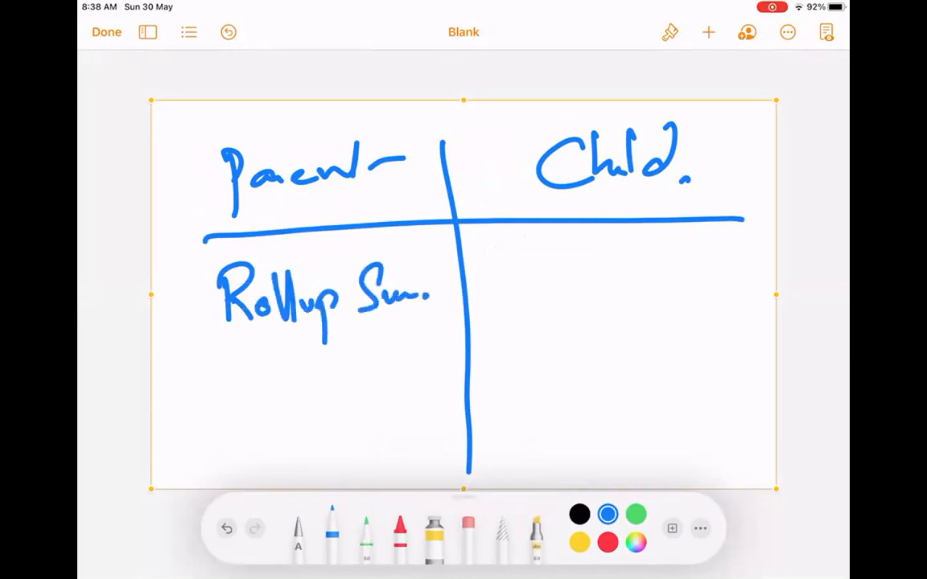
mouse_move(202, 344)
mouse_down()
mouse_move(260, 348)
mouse_move(212, 363)
mouse_up()
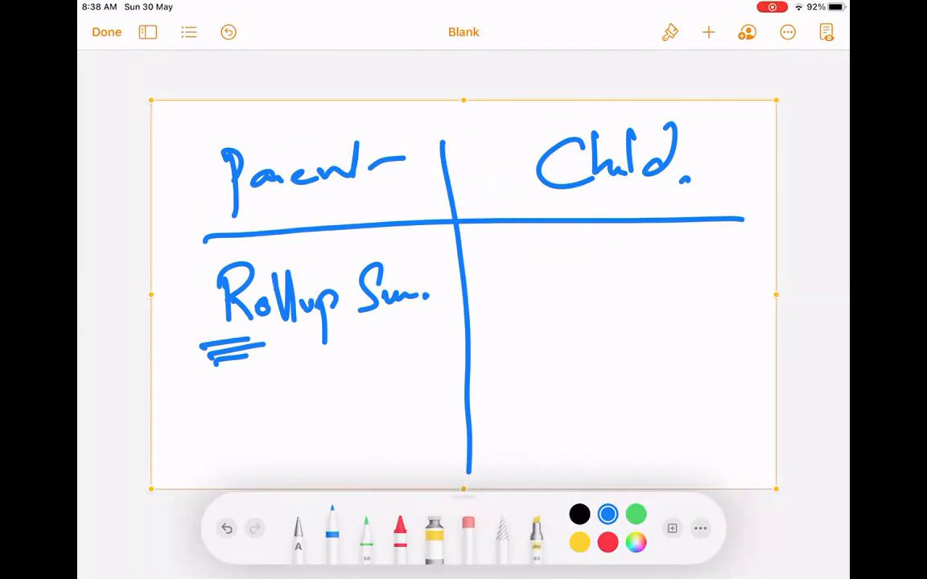
Write a circled "MD" in the Child column and put a dot below the Parent heading.
mouse_move(510, 268)
mouse_down()
mouse_move(512, 296)
mouse_move(552, 295)
mouse_up()
drag(552, 268, 553, 293)
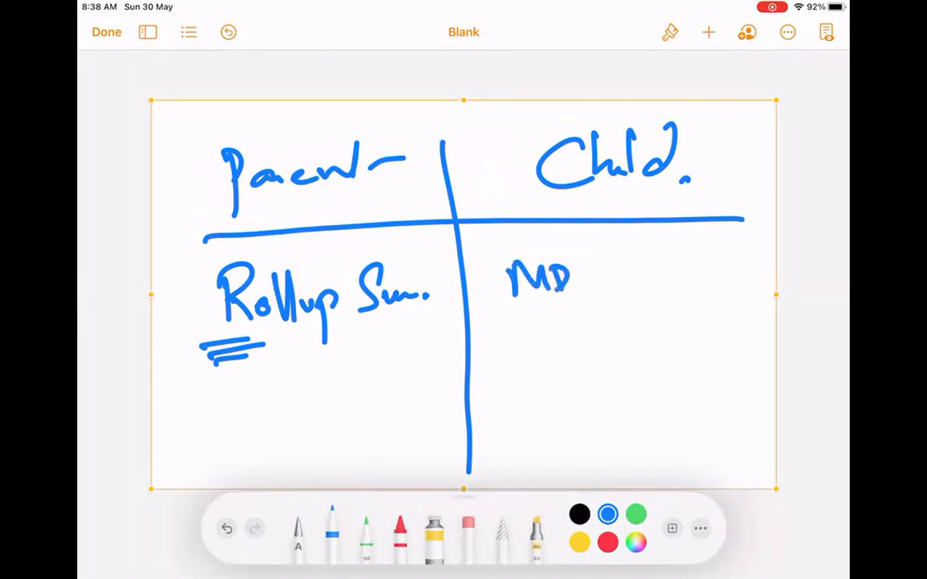
mouse_move(555, 239)
mouse_down()
mouse_move(595, 254)
mouse_move(578, 241)
mouse_up()
click(335, 203)
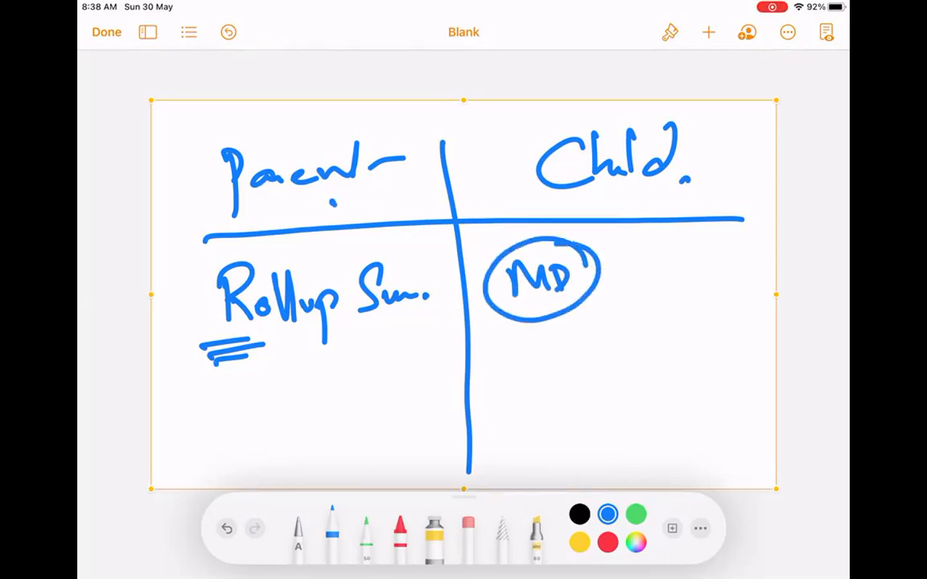
Label the Parent heading "SO/CO" and the Child heading with a circled "CO", adding small emphasis marks.
mouse_move(269, 353)
mouse_down()
mouse_move(283, 351)
mouse_move(283, 360)
mouse_up()
mouse_move(256, 115)
mouse_down()
mouse_move(251, 142)
mouse_move(280, 115)
mouse_move(268, 113)
mouse_move(296, 144)
mouse_up()
mouse_move(317, 125)
mouse_down()
mouse_move(330, 121)
mouse_move(325, 129)
mouse_up()
drag(345, 116, 344, 118)
click(676, 191)
mouse_move(728, 128)
mouse_down()
mouse_move(721, 140)
mouse_move(740, 135)
mouse_move(701, 153)
mouse_up()
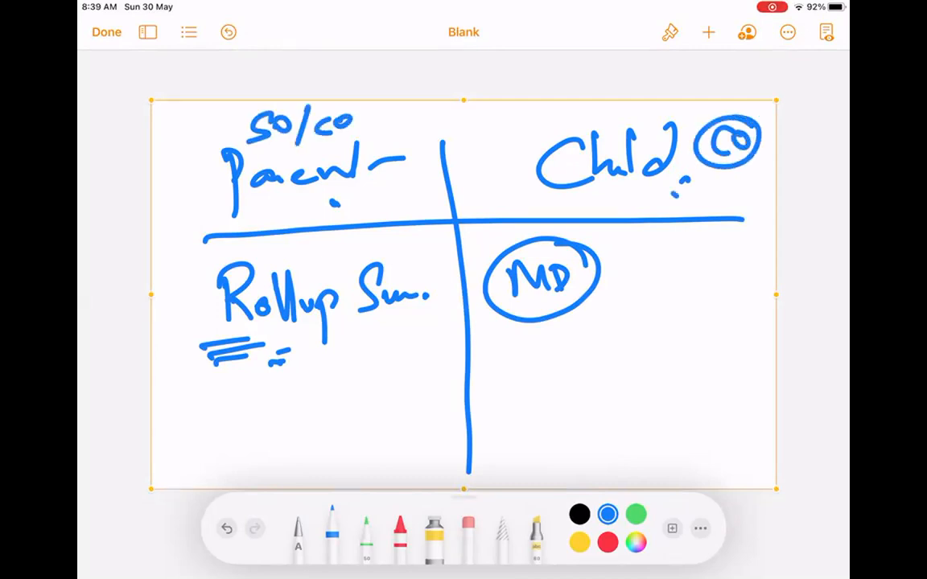
Add small emphasis marks beside the circled "MD" and below "Rollup Sum.".
drag(585, 298, 598, 300)
click(592, 312)
click(600, 307)
click(279, 356)
click(285, 356)
List "Count, Sum" and "Min, Max" below "Rollup Sum." in the Parent column.
drag(214, 400, 184, 430)
mouse_move(217, 399)
mouse_down()
mouse_move(191, 412)
mouse_move(246, 411)
mouse_up()
drag(260, 412, 314, 407)
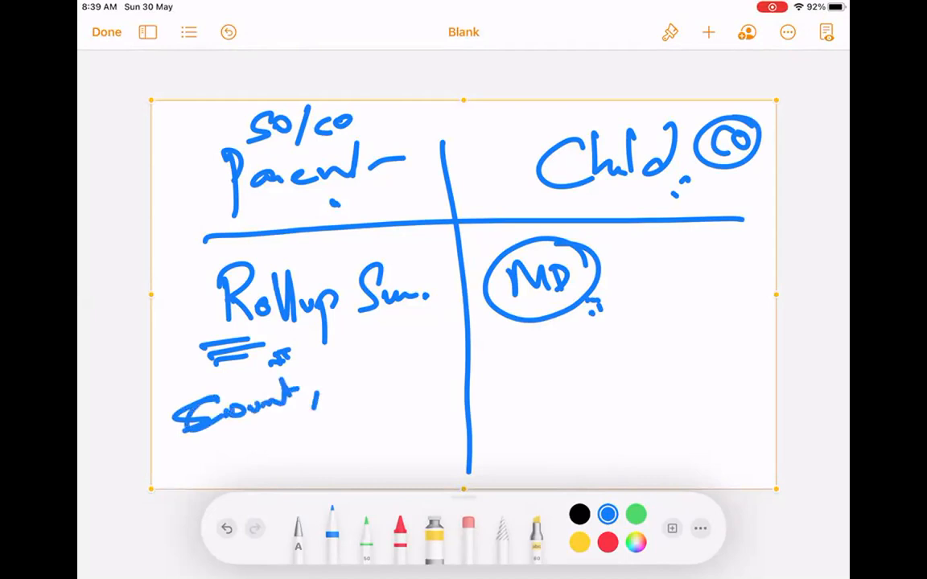
mouse_move(368, 354)
mouse_down()
mouse_move(343, 385)
mouse_move(417, 364)
mouse_up()
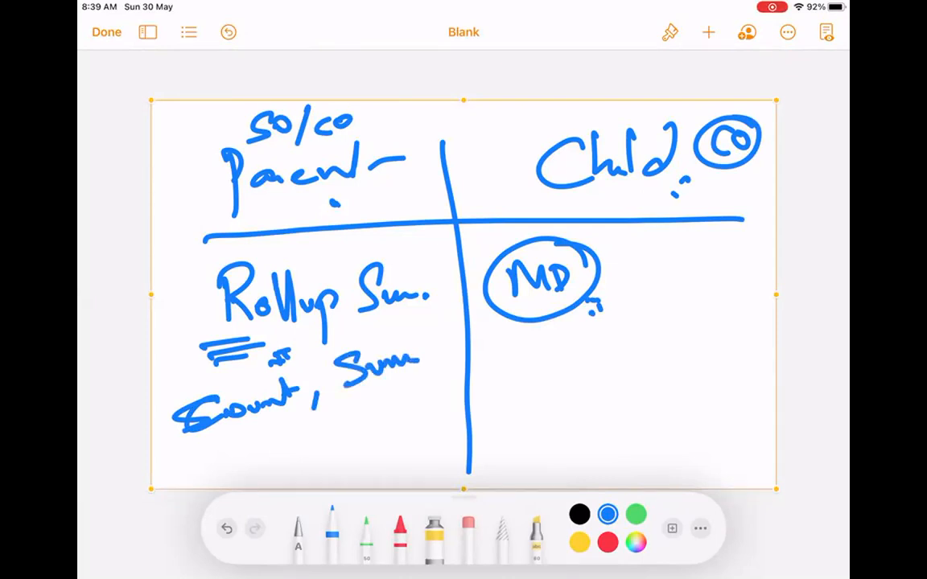
mouse_move(216, 473)
mouse_down()
mouse_move(225, 442)
mouse_move(317, 465)
mouse_move(351, 412)
mouse_move(379, 433)
mouse_move(430, 434)
mouse_up()
drag(428, 401, 406, 435)
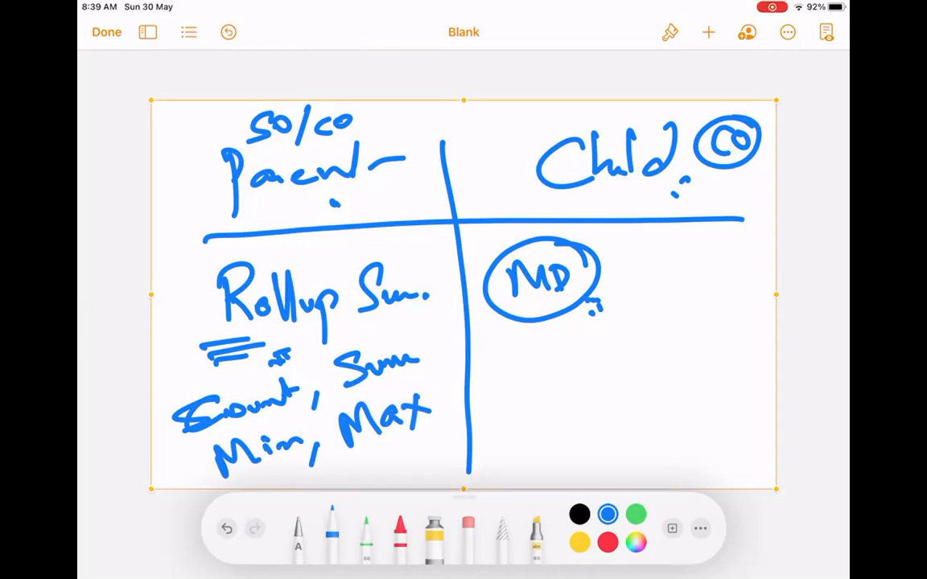
List the records "R1", "R2", "R3" and "R4" vertically in the Child column.
mouse_move(644, 255)
mouse_down()
mouse_move(644, 284)
mouse_move(647, 269)
mouse_up()
mouse_move(672, 254)
mouse_down()
mouse_move(674, 282)
mouse_move(661, 283)
mouse_up()
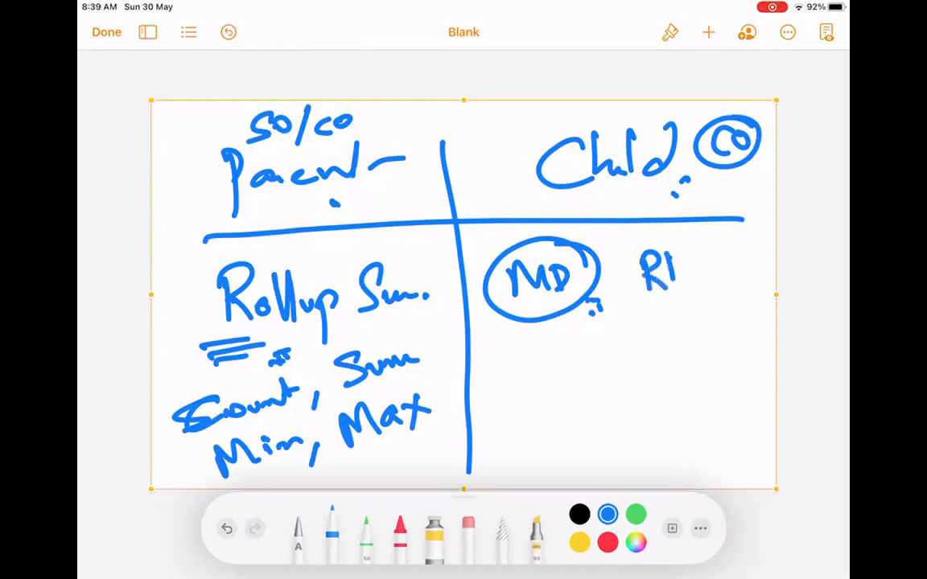
drag(644, 317, 645, 341)
mouse_move(644, 318)
mouse_down()
mouse_move(647, 329)
mouse_move(688, 331)
mouse_move(662, 341)
mouse_move(644, 400)
mouse_up()
mouse_move(643, 366)
mouse_down()
mouse_move(664, 400)
mouse_move(652, 460)
mouse_up()
mouse_move(650, 428)
mouse_down()
mouse_move(666, 458)
mouse_move(698, 448)
mouse_up()
click(688, 428)
drag(689, 426, 691, 463)
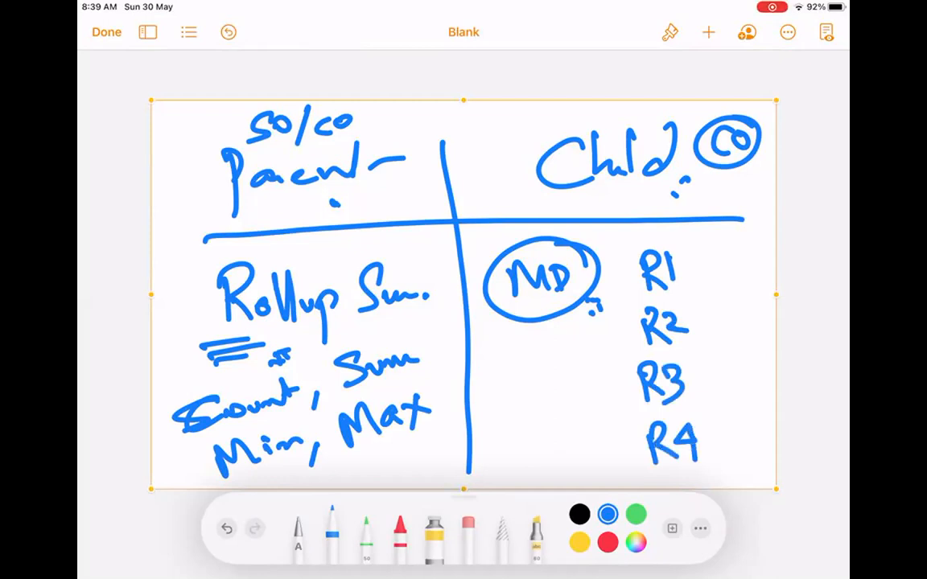
Add an abbreviated amount heading beside the records and write 10, 20, 30 and 40 for R1 to R4.
drag(703, 250, 759, 235)
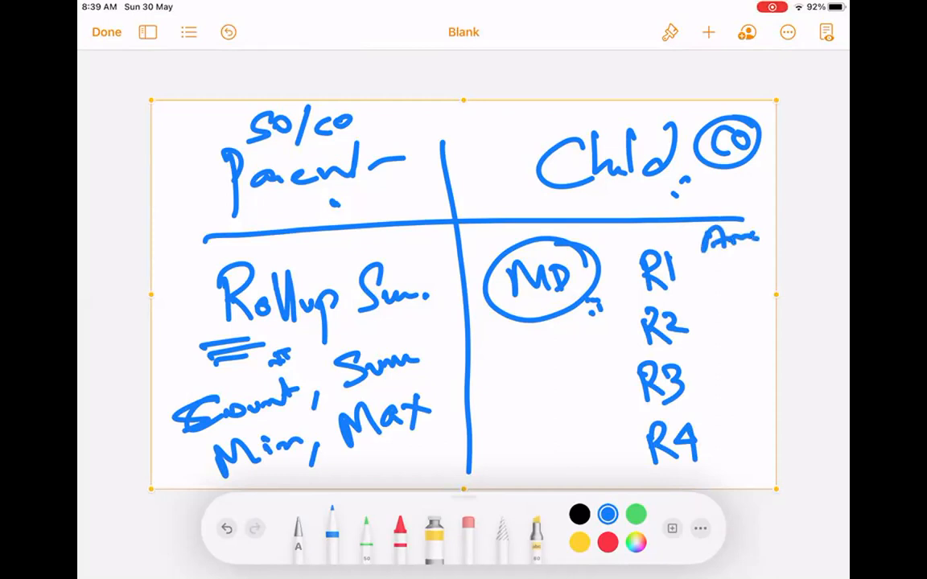
mouse_move(720, 263)
mouse_down()
mouse_move(719, 281)
mouse_move(739, 265)
mouse_up()
drag(722, 316, 735, 328)
drag(747, 312, 743, 313)
mouse_move(720, 363)
mouse_down()
mouse_move(721, 378)
mouse_move(739, 363)
mouse_up()
mouse_move(726, 428)
mouse_down()
mouse_move(738, 444)
mouse_move(753, 420)
mouse_up()
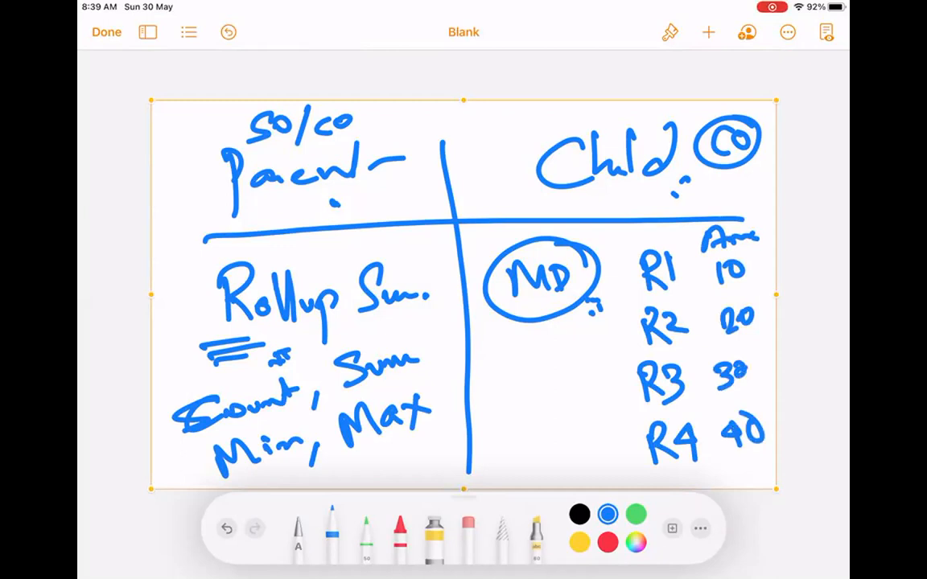
Underline "Count" and write an abbreviated count note with two short strokes below the circled "MD".
drag(237, 428, 283, 409)
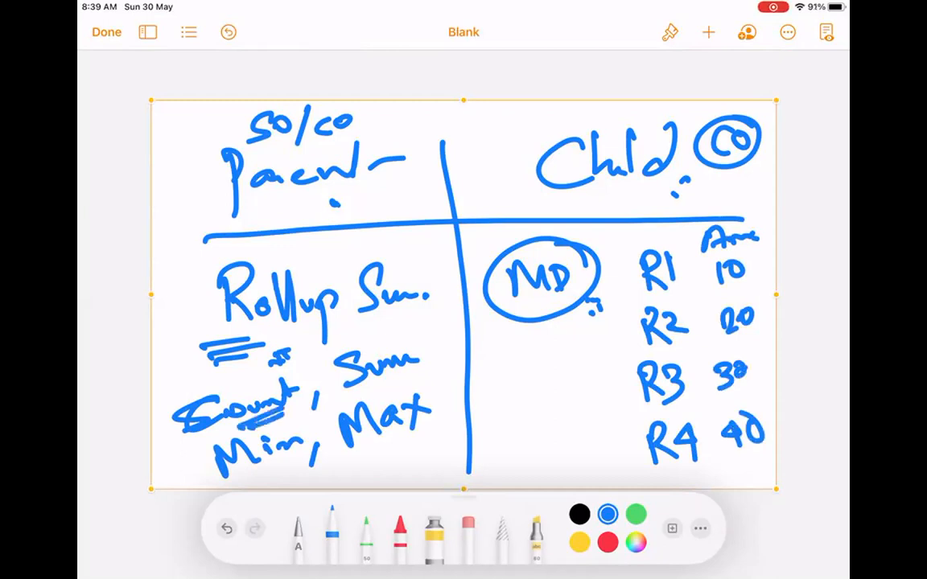
mouse_move(494, 360)
mouse_down()
mouse_move(488, 382)
mouse_move(531, 359)
mouse_up()
mouse_move(481, 405)
mouse_down()
mouse_move(496, 401)
mouse_move(493, 410)
mouse_up()
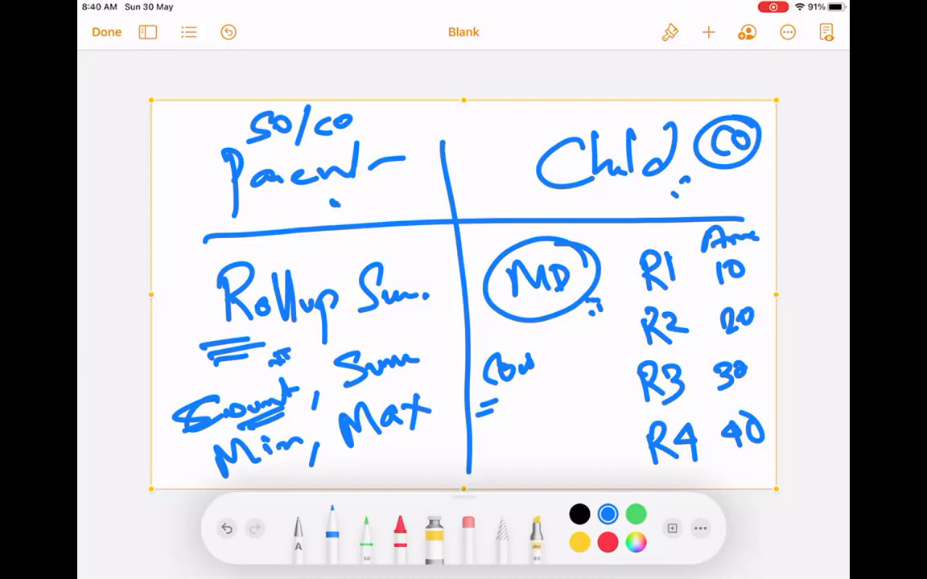
Write "4" after the two short strokes below the abbreviated count note under the circled "MD".
click(467, 525)
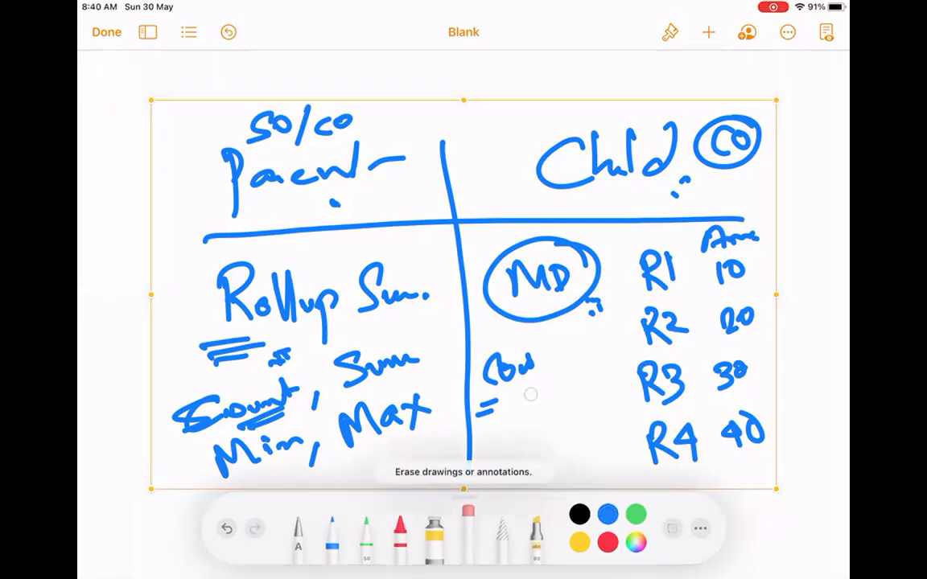
click(332, 531)
drag(522, 388, 539, 410)
drag(531, 394, 534, 425)
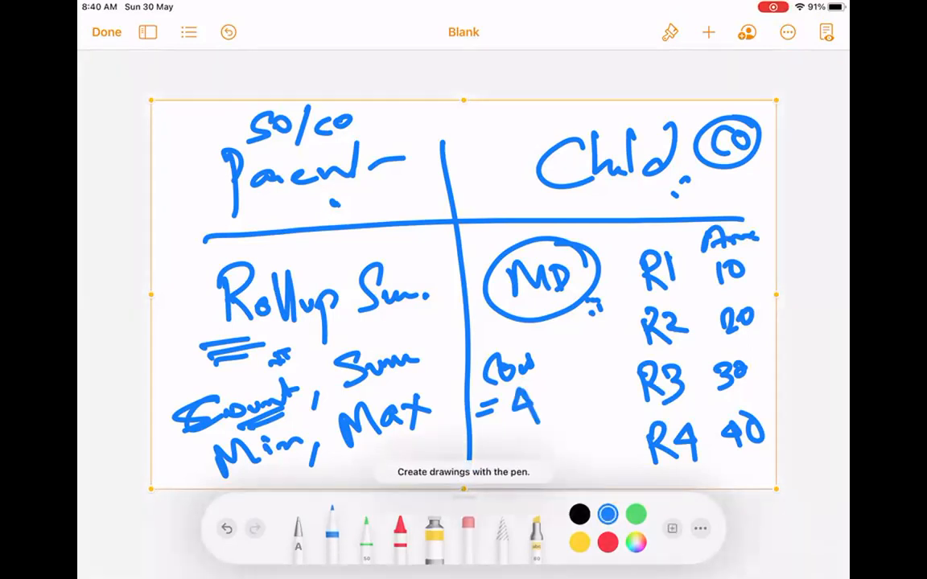
Underline "Sum" twice in the Parent column and write "100" below the "= 4" note.
drag(388, 375, 419, 366)
drag(388, 384, 419, 375)
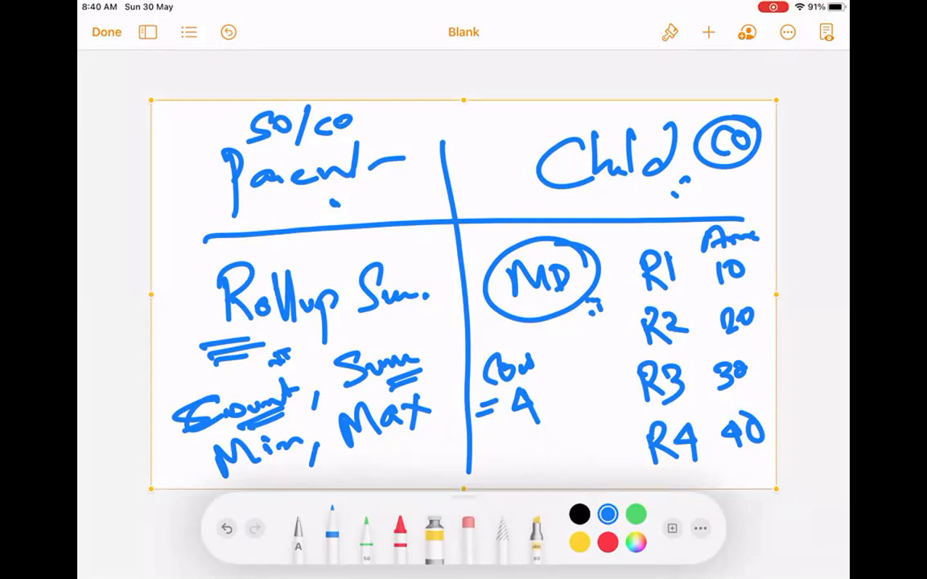
drag(493, 440, 497, 473)
drag(513, 438, 535, 434)
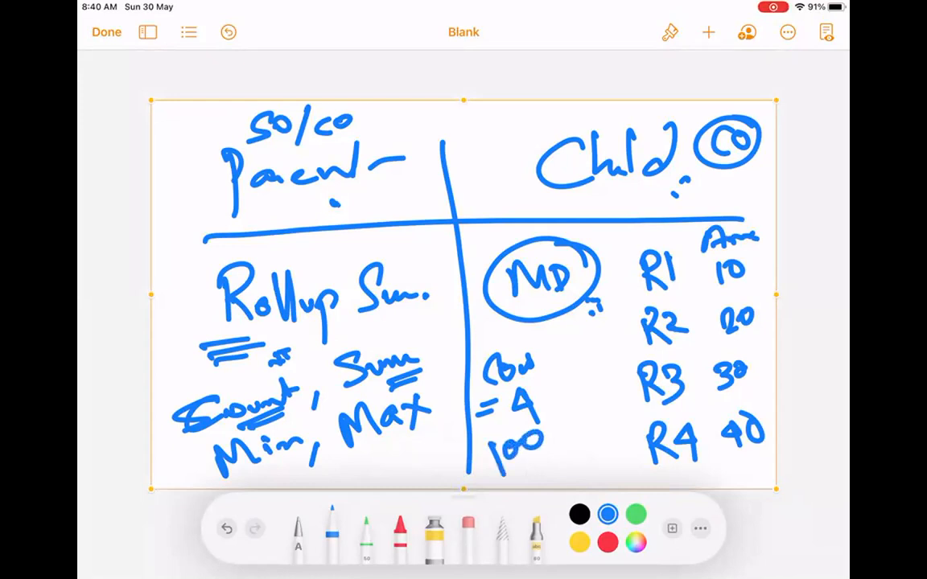
Underline "Min" and "Max" and add a comma with "10" and "40" beside the handwritten "100".
drag(277, 472, 268, 481)
drag(557, 450, 552, 469)
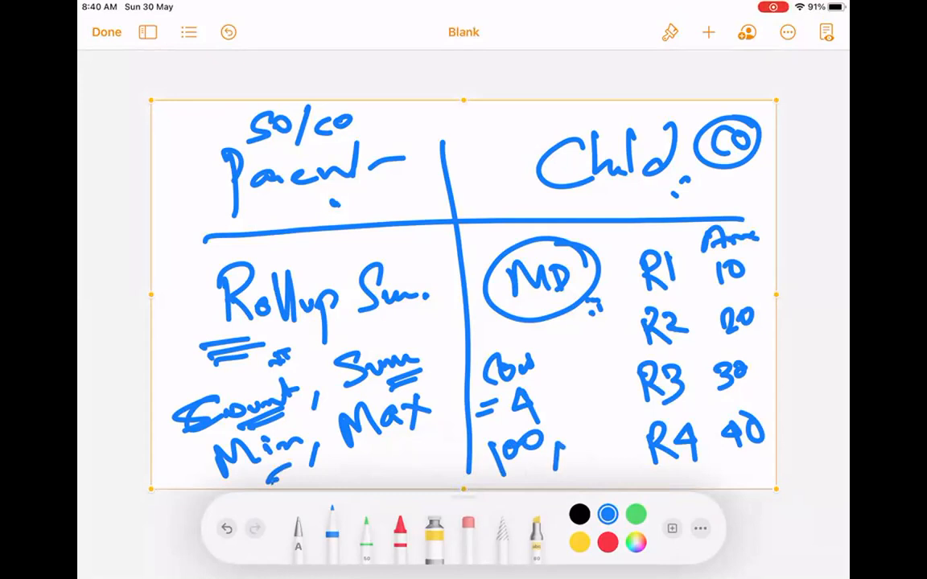
drag(576, 420, 578, 439)
drag(591, 412, 590, 413)
mouse_move(377, 452)
mouse_down()
mouse_move(419, 439)
mouse_move(416, 450)
mouse_up()
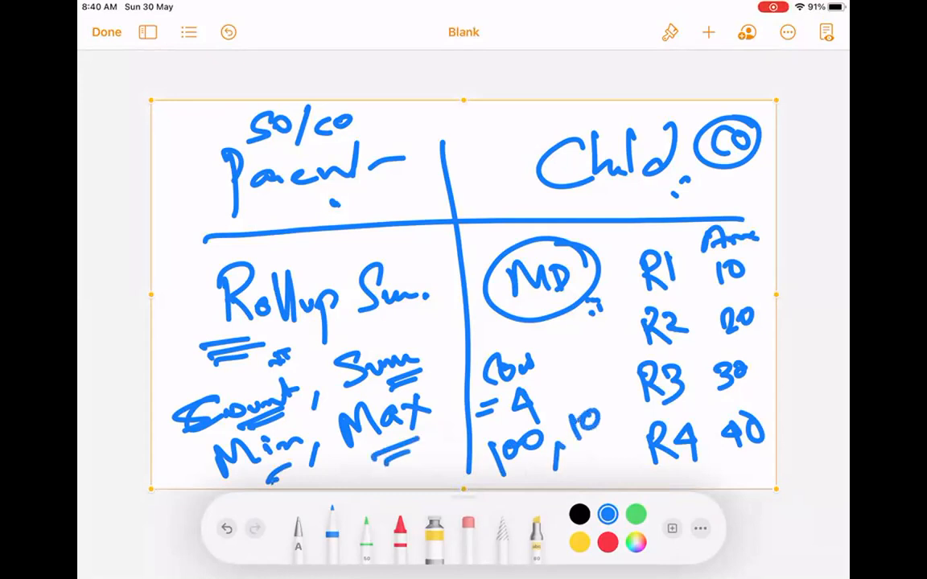
drag(582, 439, 595, 455)
mouse_move(591, 440)
mouse_down()
mouse_move(590, 467)
mouse_move(608, 444)
mouse_up()
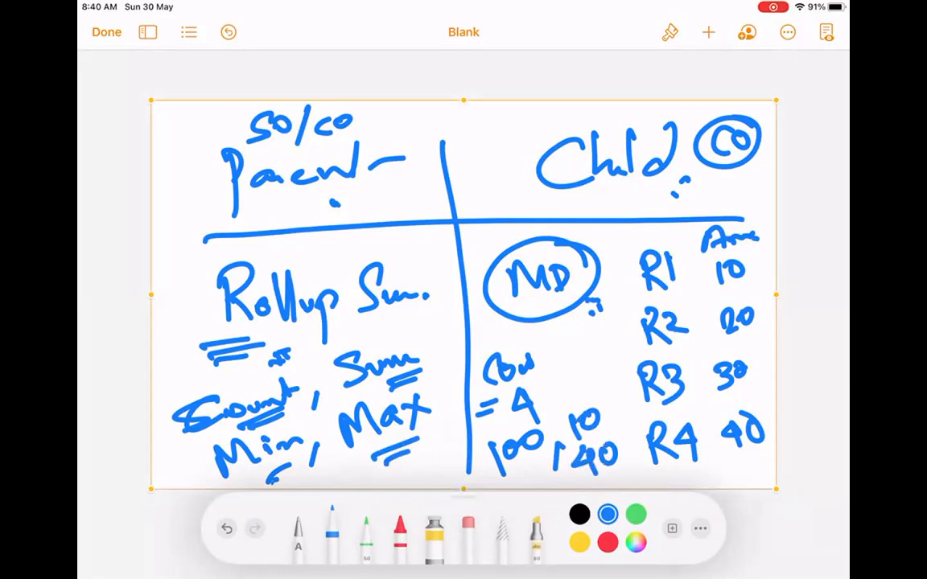
Delete the whole drawing, finish editing the document and return to the iPad home screen.
click(499, 102)
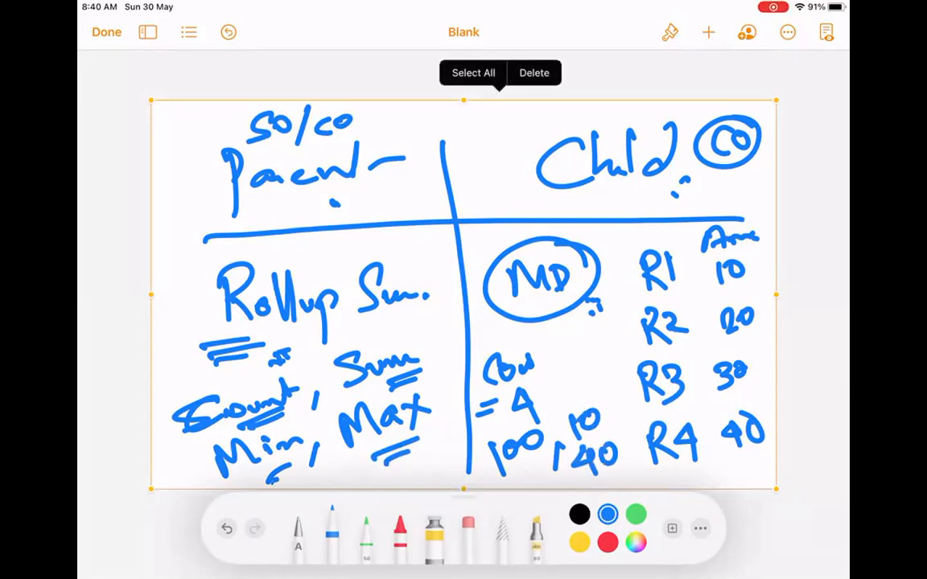
click(534, 72)
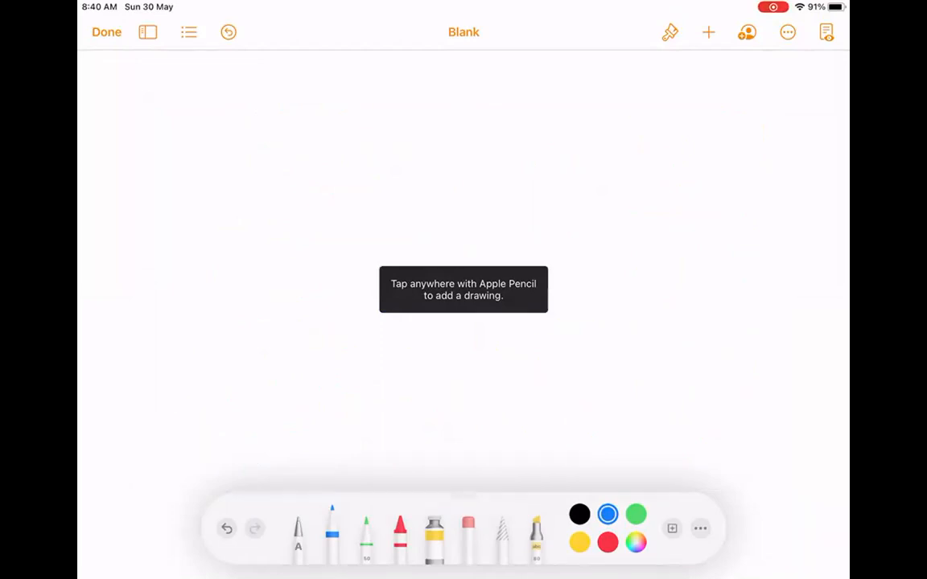
click(106, 33)
key(super+h)
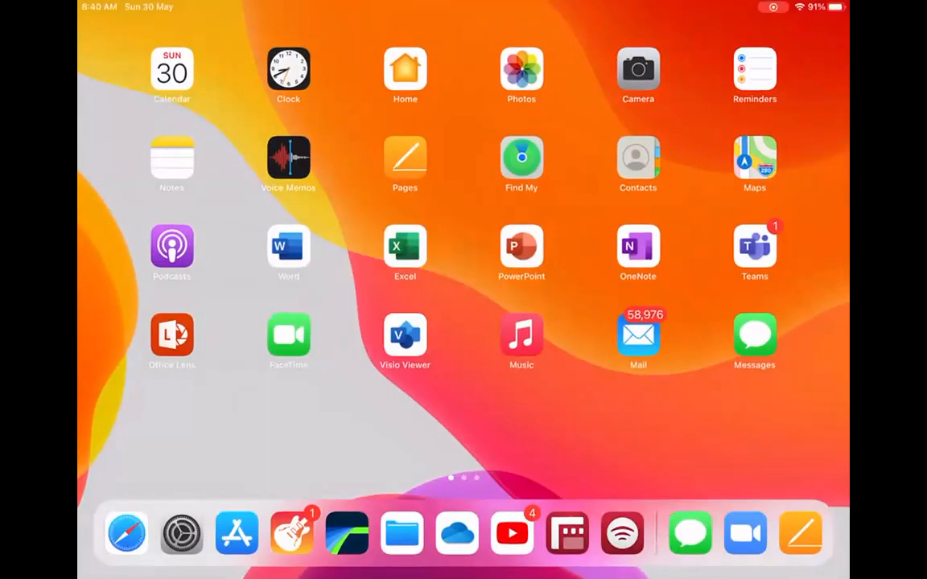
Switch to Zoom and consent to continuing in the recorded meeting.
scroll(463, 266, right, 5)
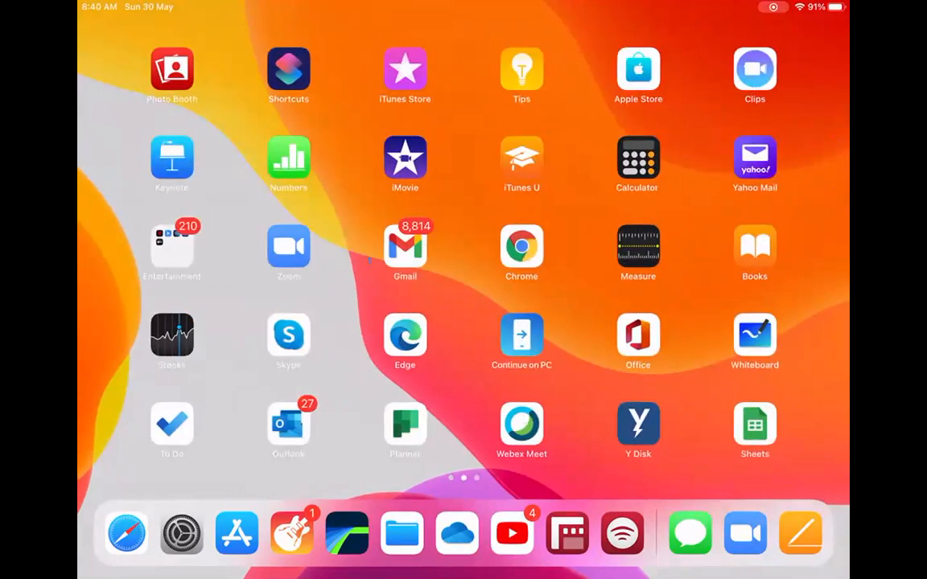
click(288, 247)
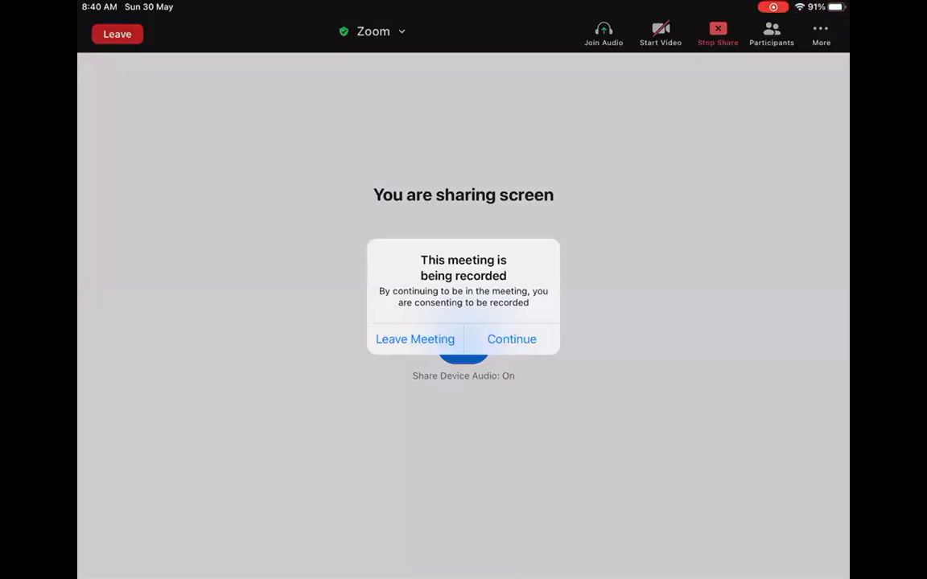
click(512, 339)
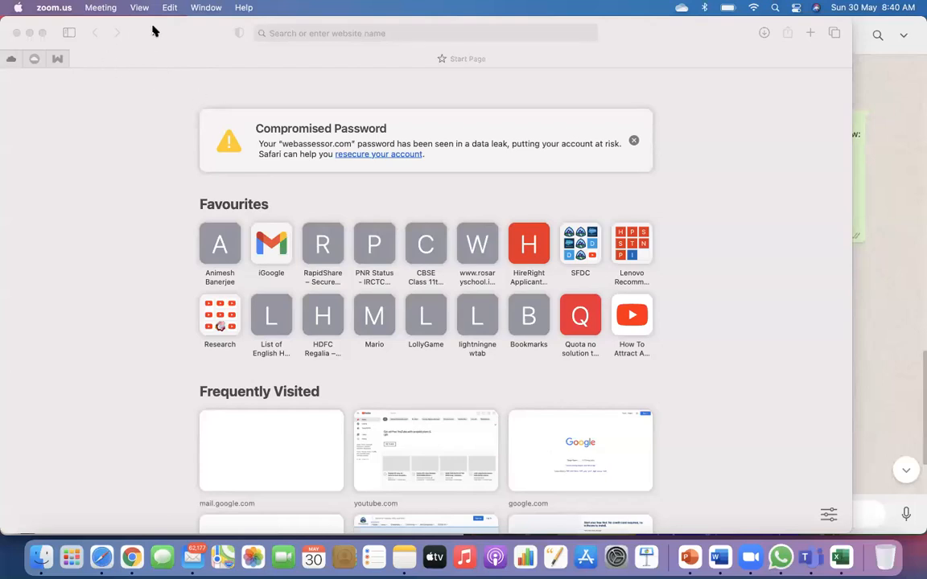
On the Mac, close the Safari and WhatsApp windows and the logged-out Salesforce login tab in Chrome.
click(16, 33)
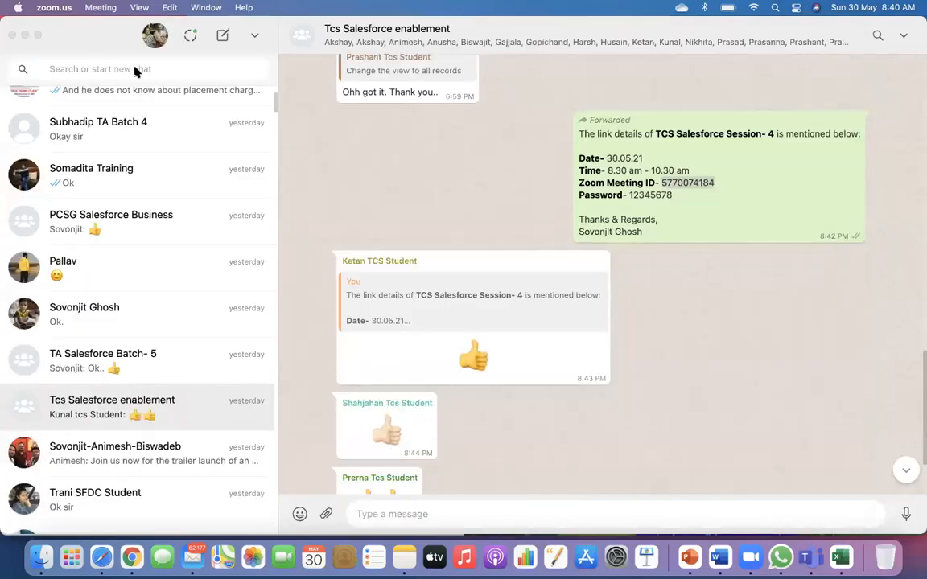
click(13, 34)
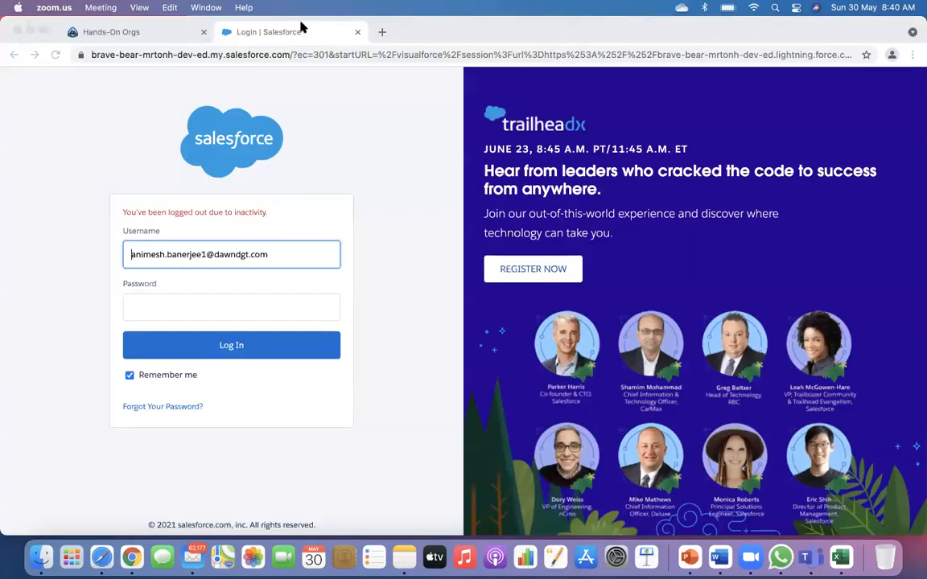
click(357, 33)
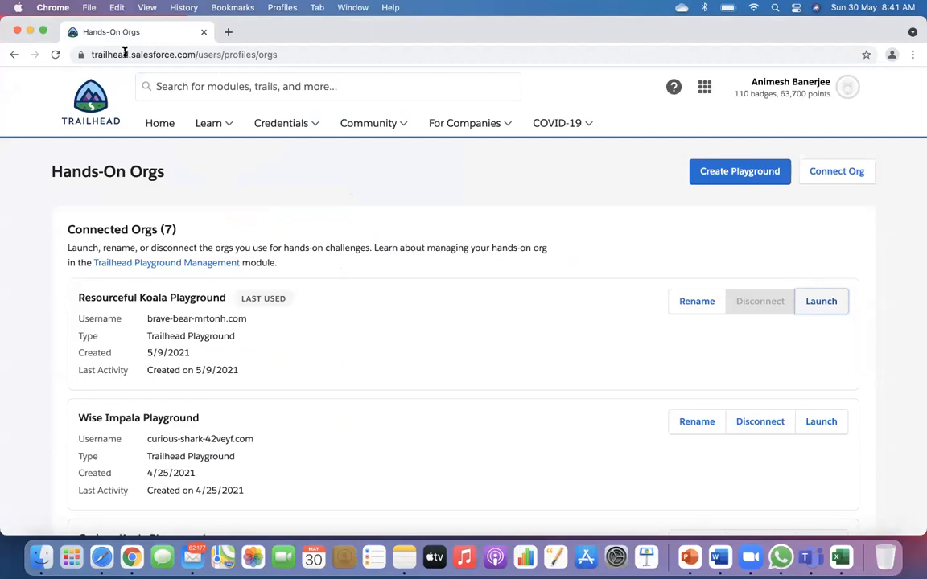
Reload Trailhead's Hands-On Orgs page and launch the Resourceful Koala Playground.
click(56, 55)
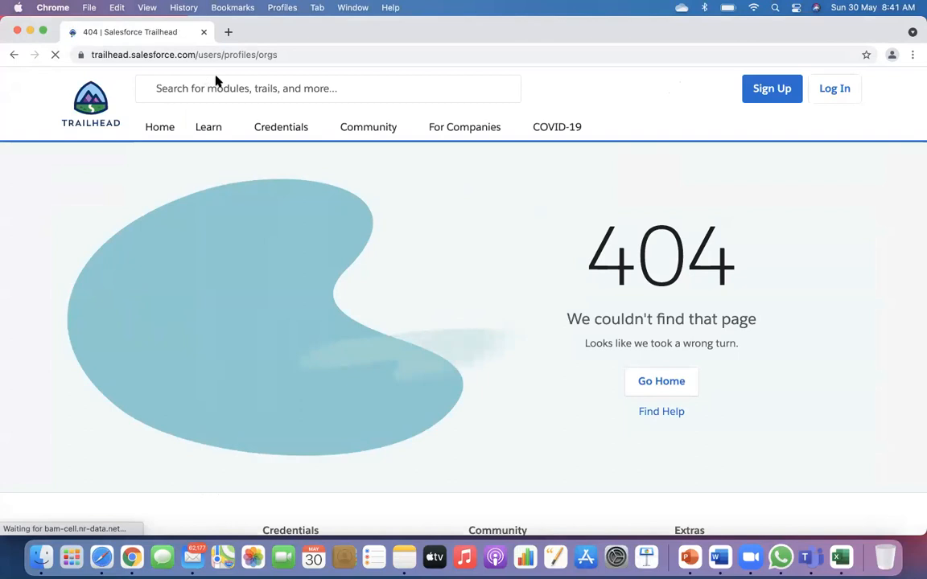
mouse_move(348, 112)
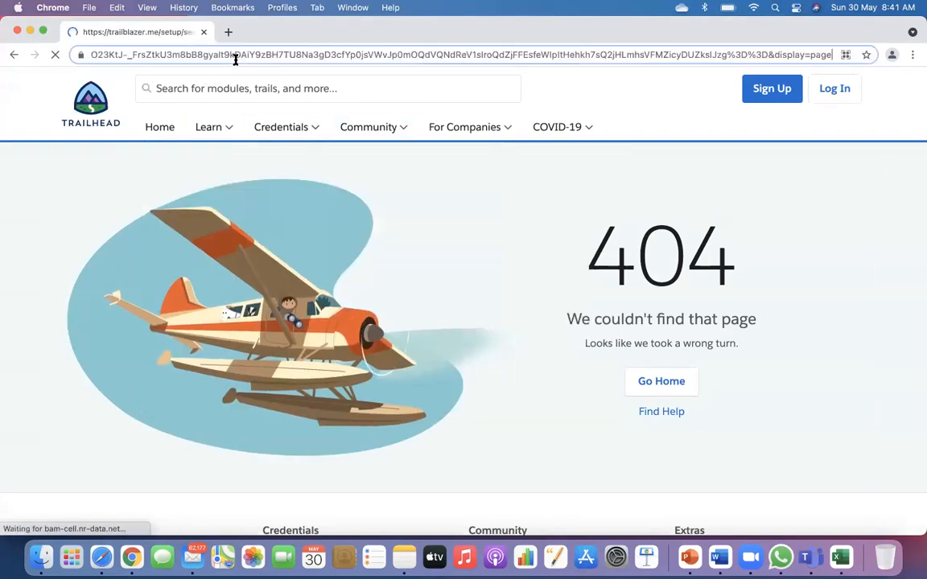
click(234, 56)
text(tra)
key(Return)
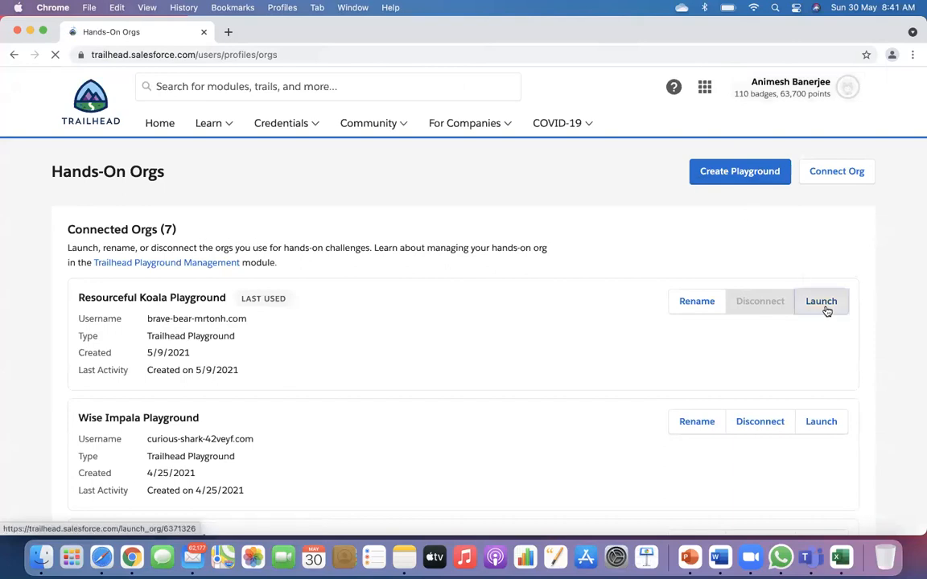
click(820, 298)
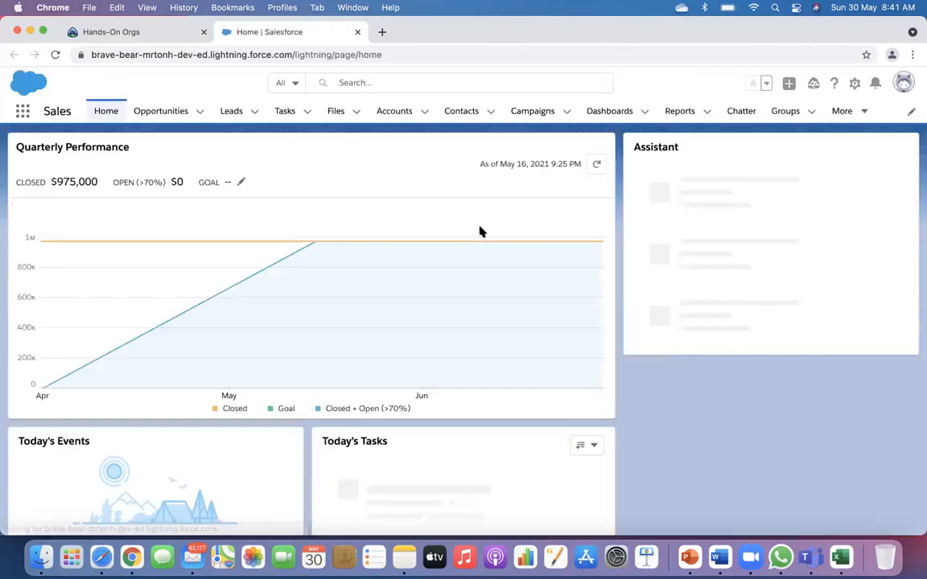
Go to Salesforce Setup and open the Account object in Object Manager.
click(856, 88)
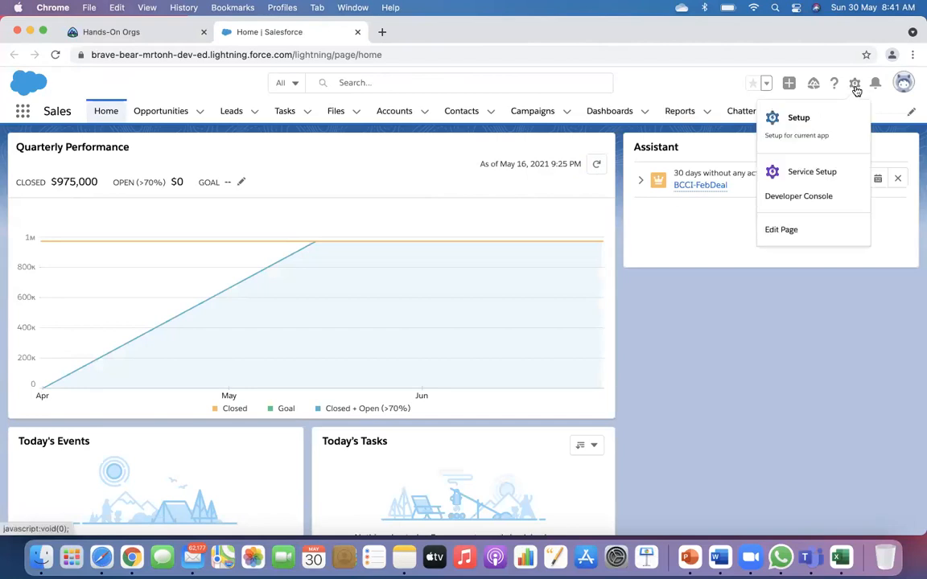
click(808, 121)
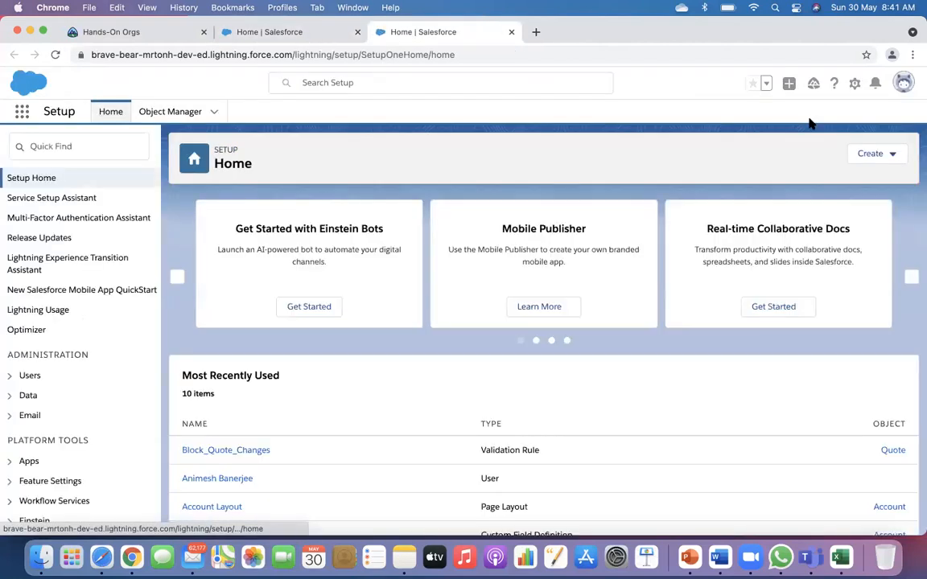
click(170, 111)
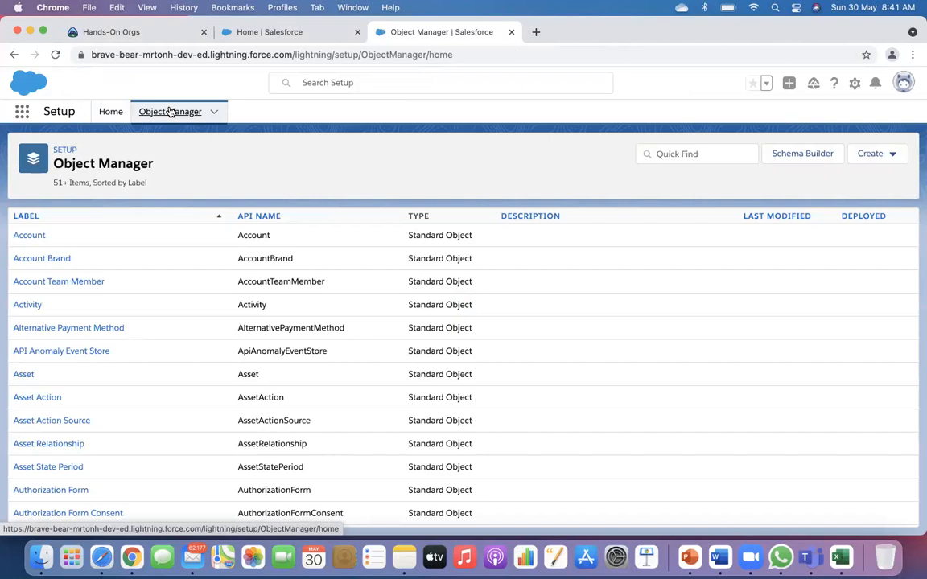
click(31, 236)
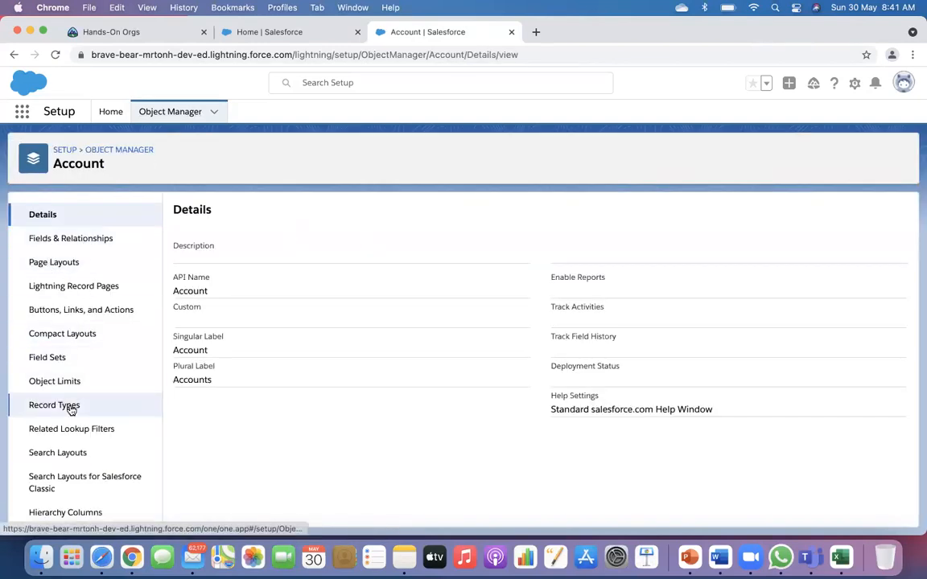
Start a new custom field in Account's Fields & Relationships with the data type Roll-Up Summary.
scroll(71, 410, down, 2)
scroll(71, 410, up, 2)
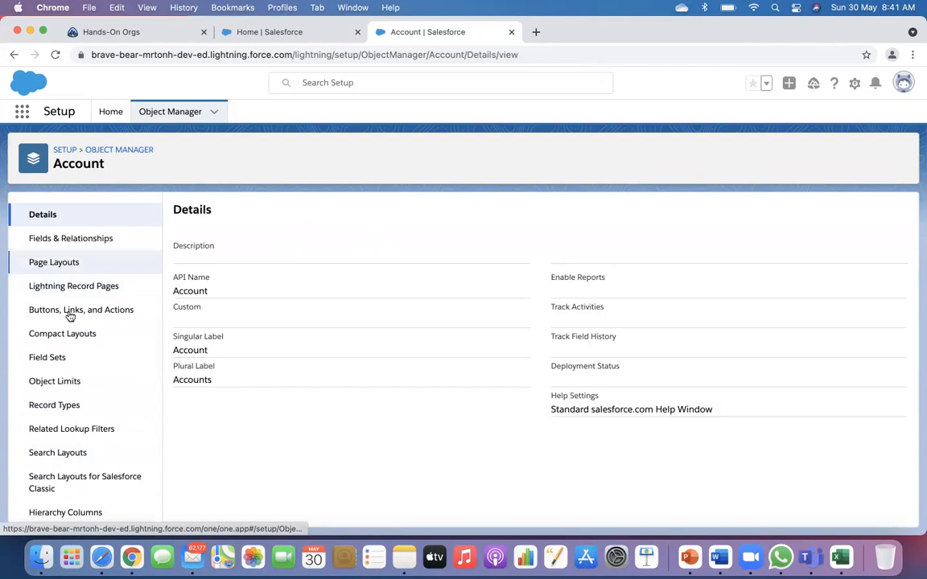
scroll(74, 399, down, 2)
scroll(74, 401, up, 2)
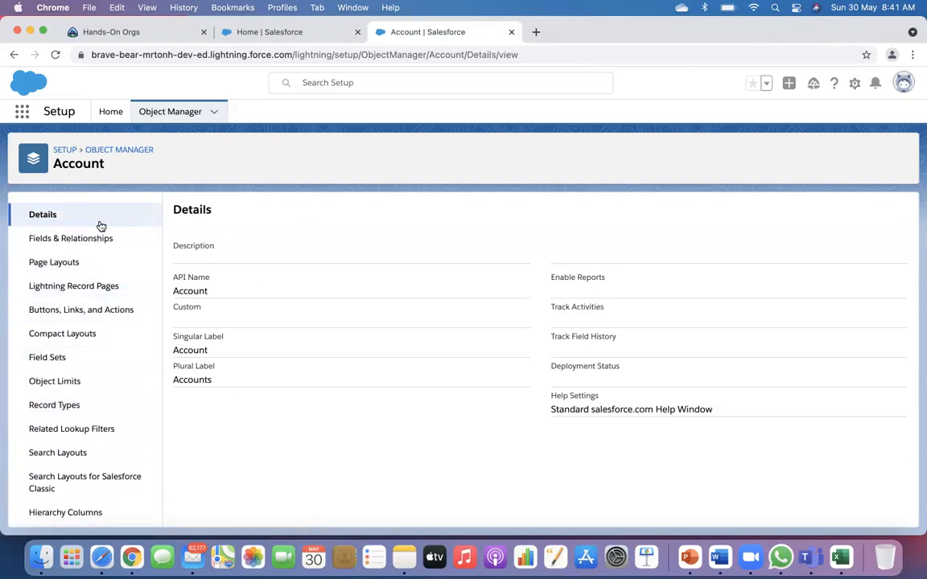
click(60, 240)
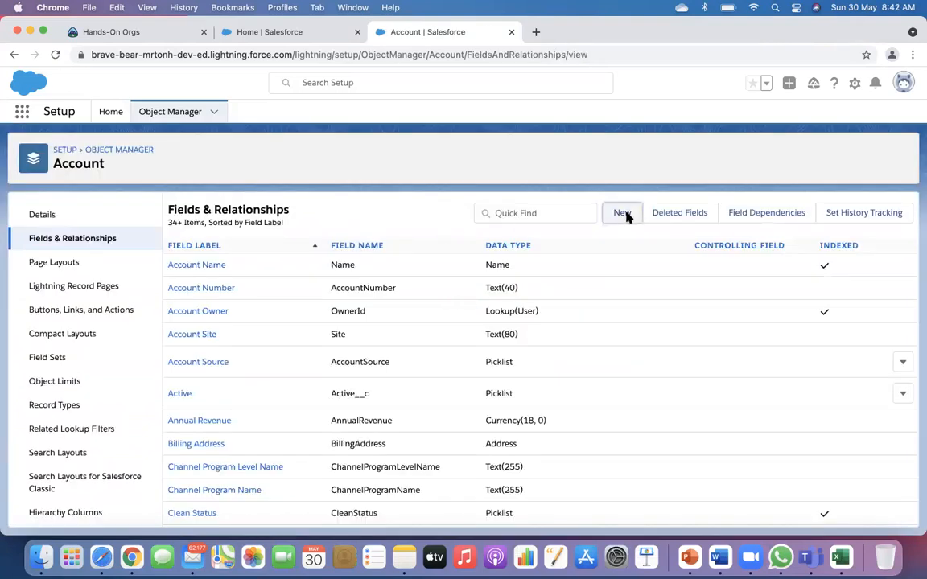
click(624, 214)
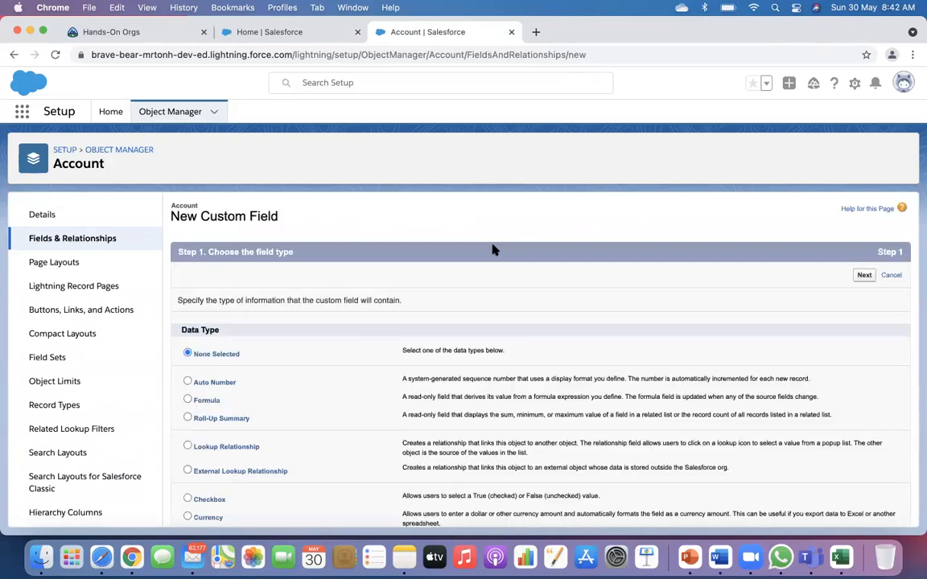
scroll(493, 249, down, 3)
click(194, 309)
scroll(337, 354, down, 6)
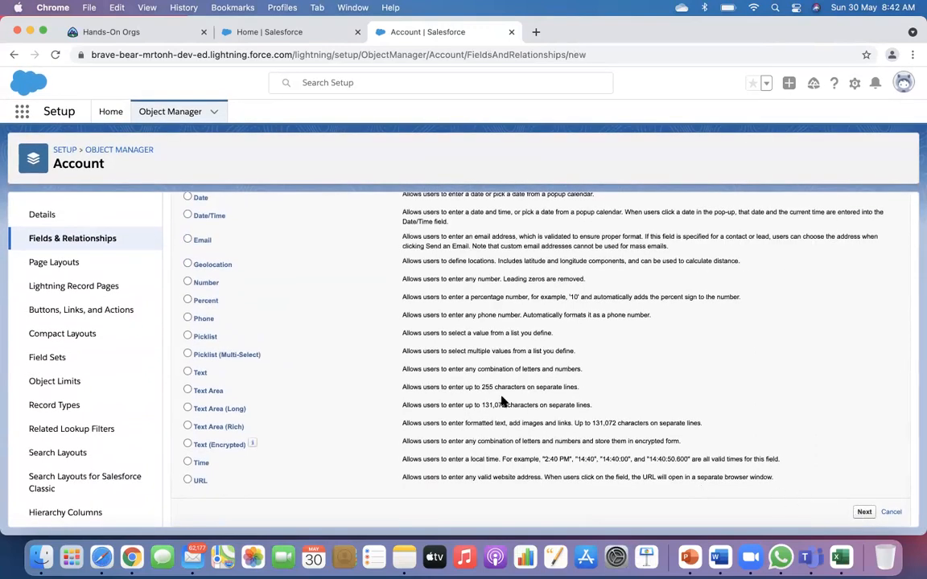
Enter "Test" as the field label and field name, and continue to the summary calculation.
click(338, 301)
text(Test)
click(345, 331)
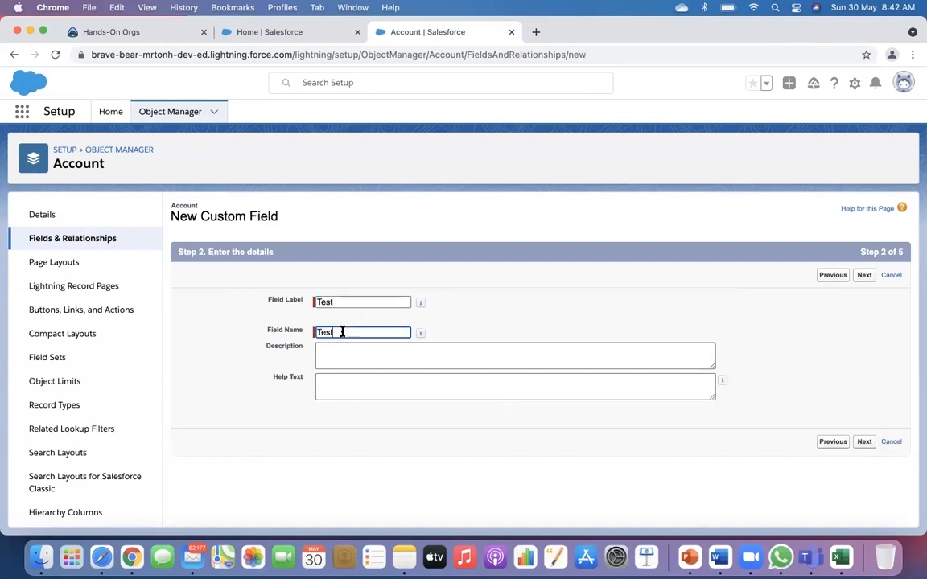
click(864, 444)
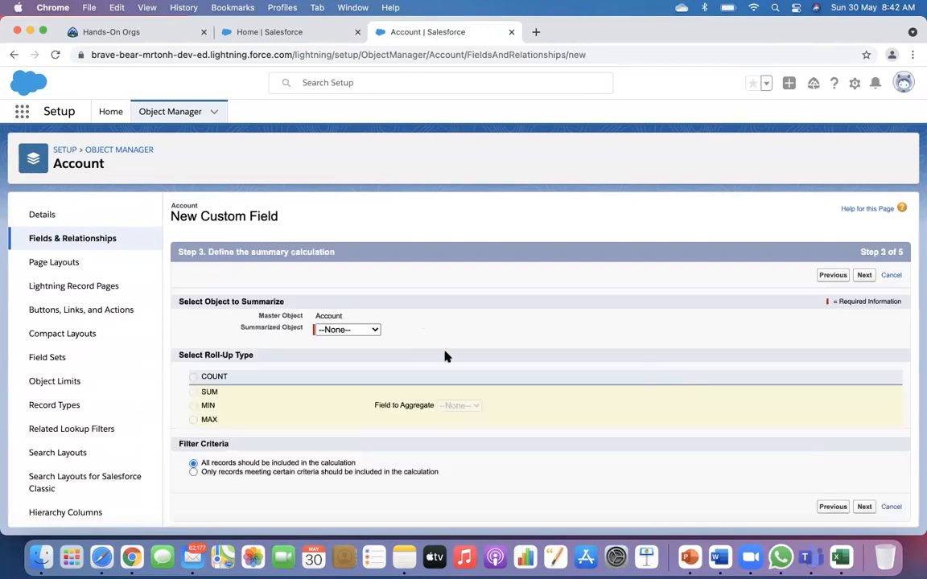
Examine which objects are offered as the Summarized Object for the Account roll-up, leaving it at None.
click(355, 330)
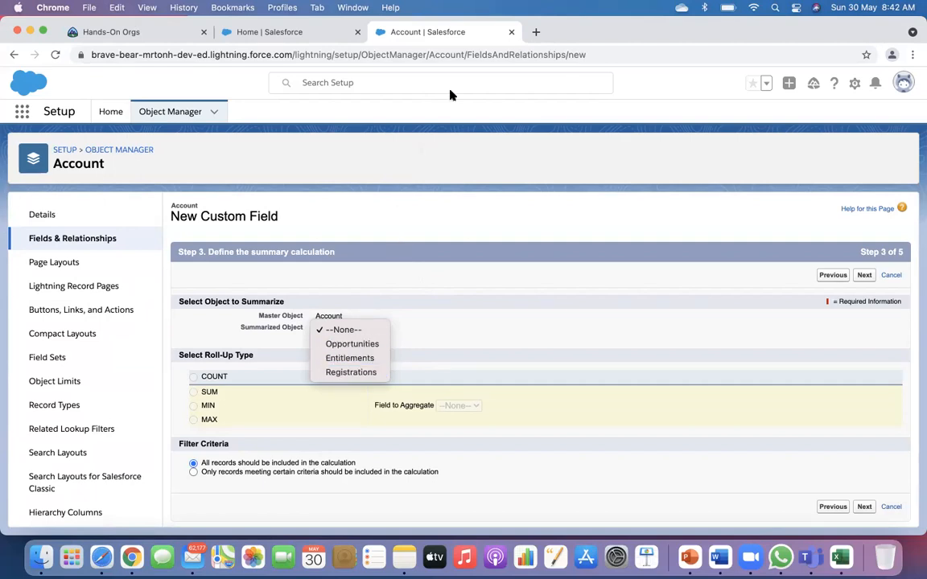
click(519, 144)
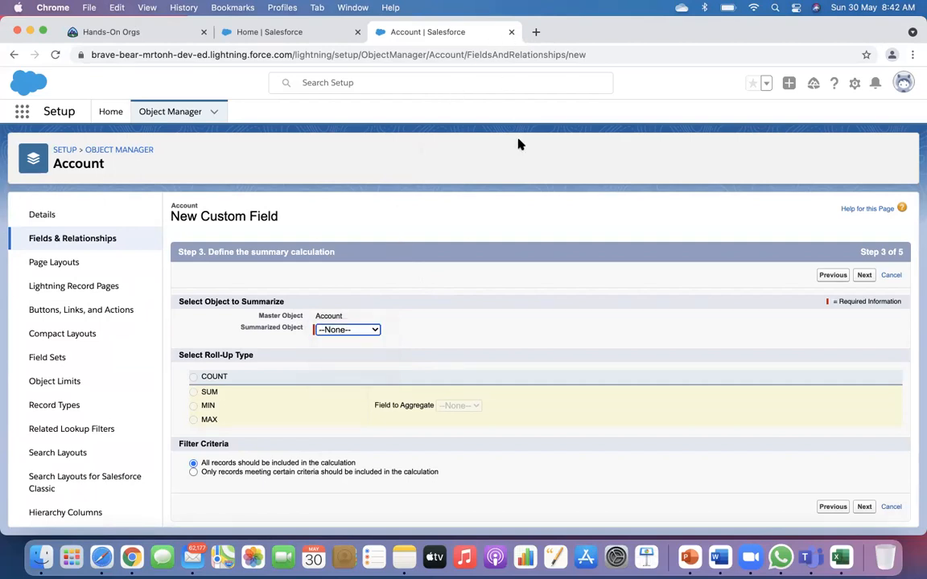
Move the browser window down, close the unsaved Account field tab and open a fresh Setup page from the Sales home page.
drag(740, 31, 751, 76)
click(511, 77)
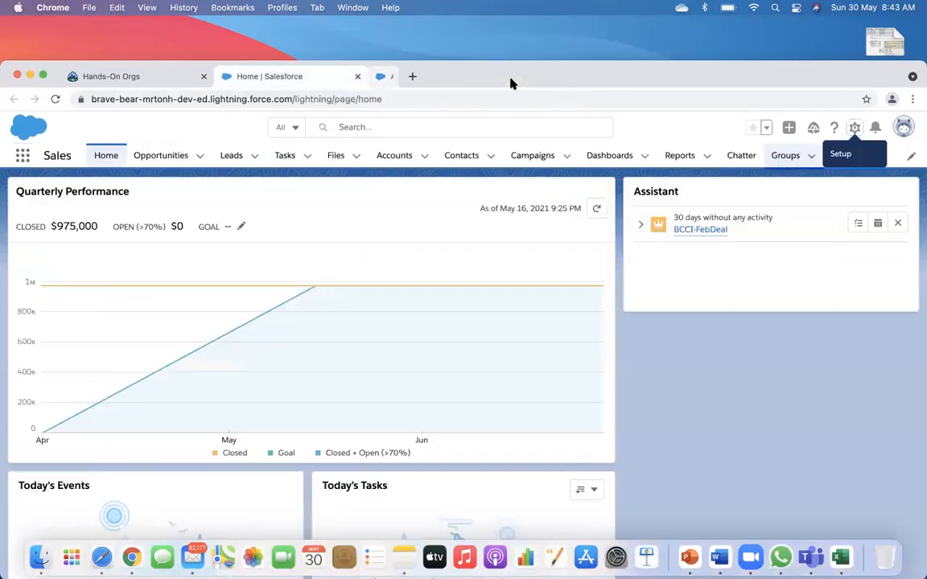
click(853, 129)
click(818, 176)
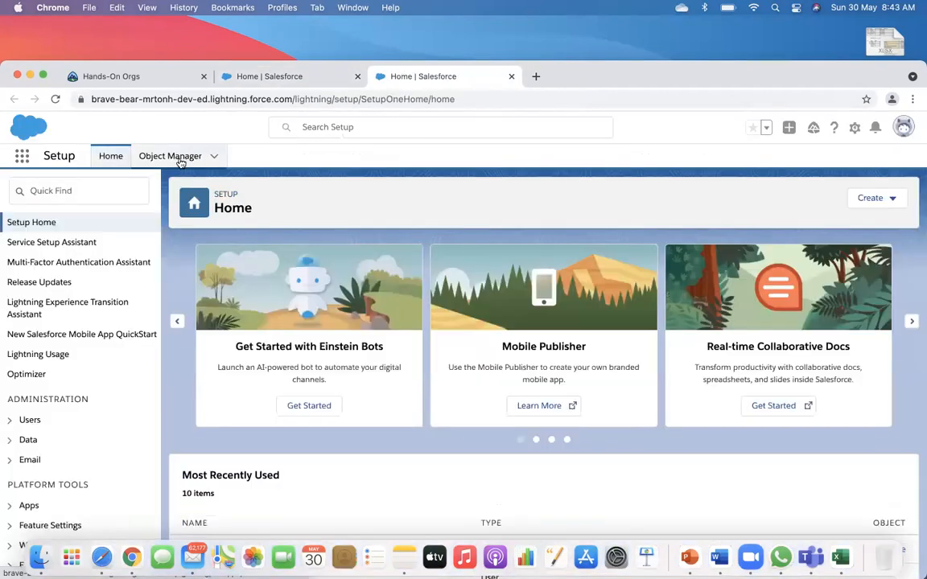
Start a new custom object from Object Manager.
click(185, 156)
click(864, 203)
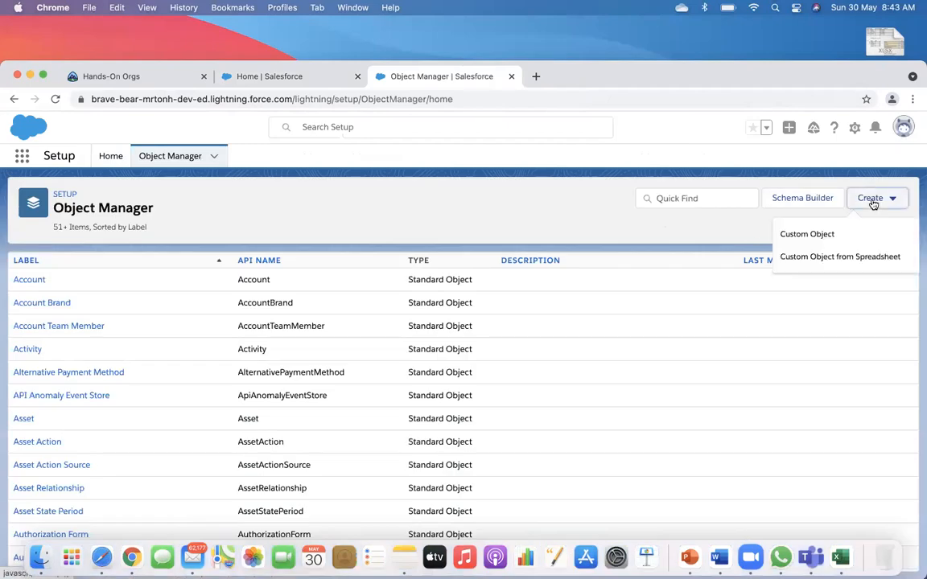
click(807, 238)
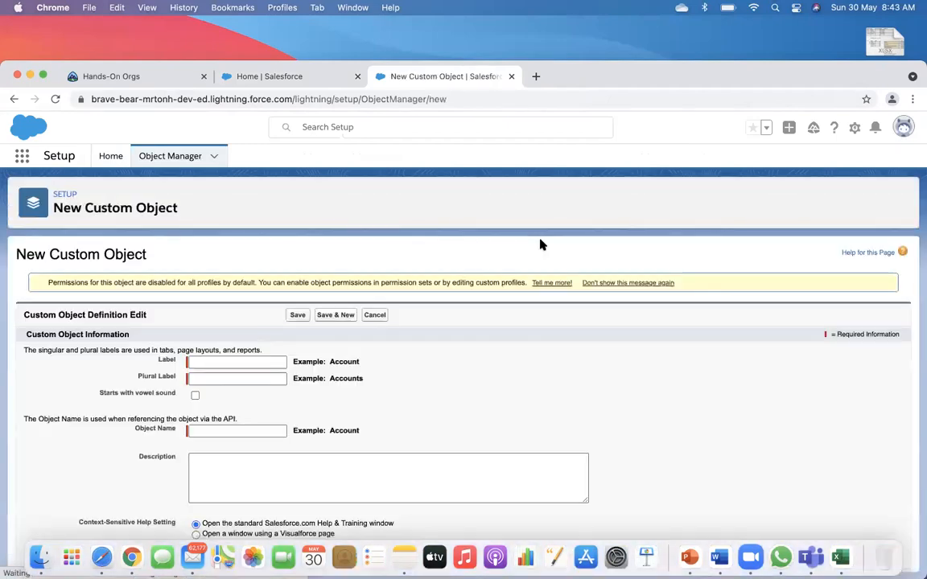
Enter "Account Detail" as the custom object's label and "Account Details" as its plural label.
click(224, 362)
text(Account Details)
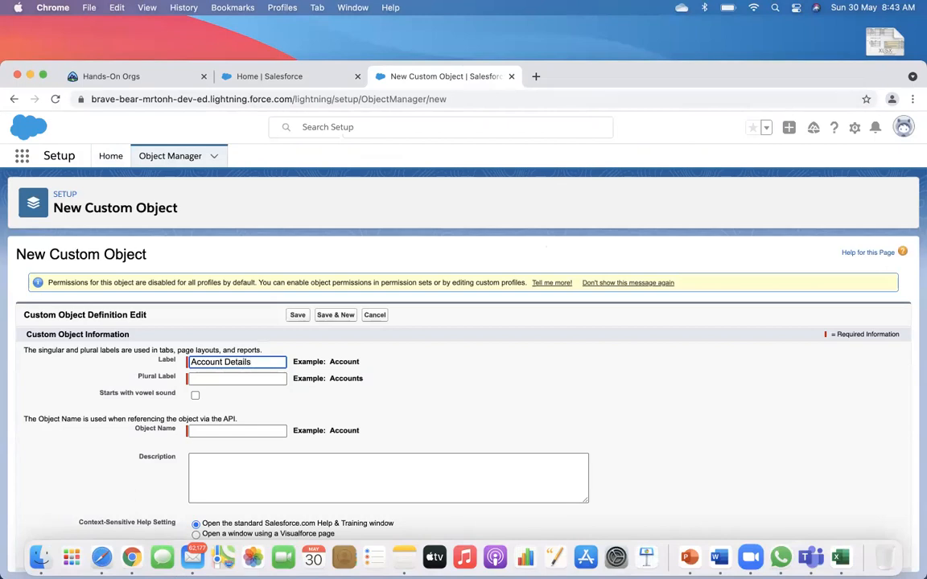
click(226, 379)
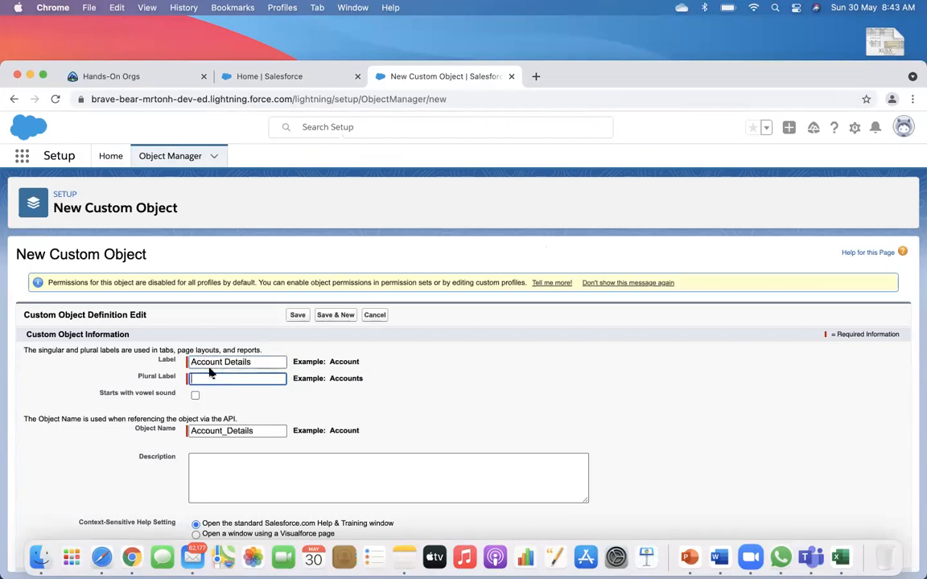
click(251, 362)
drag(251, 362, 103, 362)
key(ctrl+c)
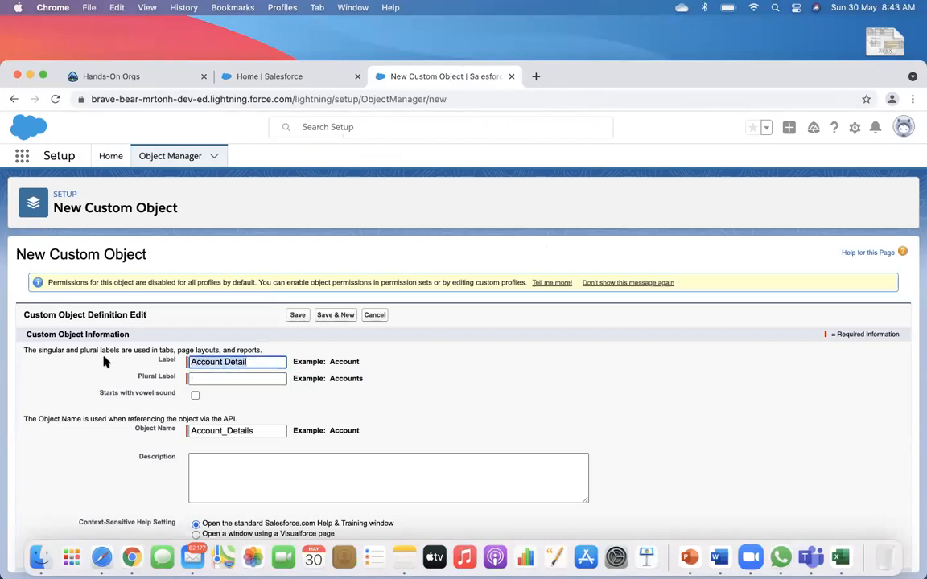
click(200, 379)
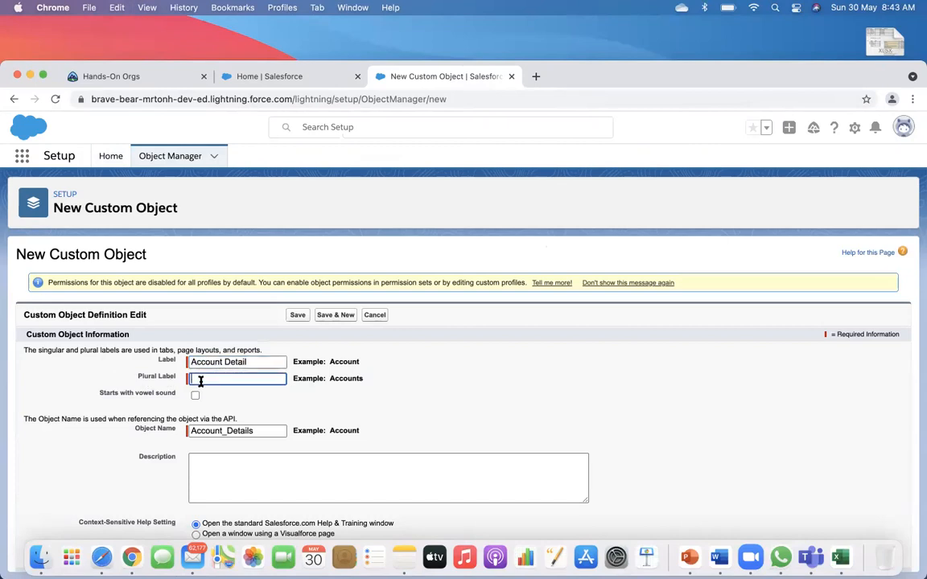
key(ctrl+v)
text(s)
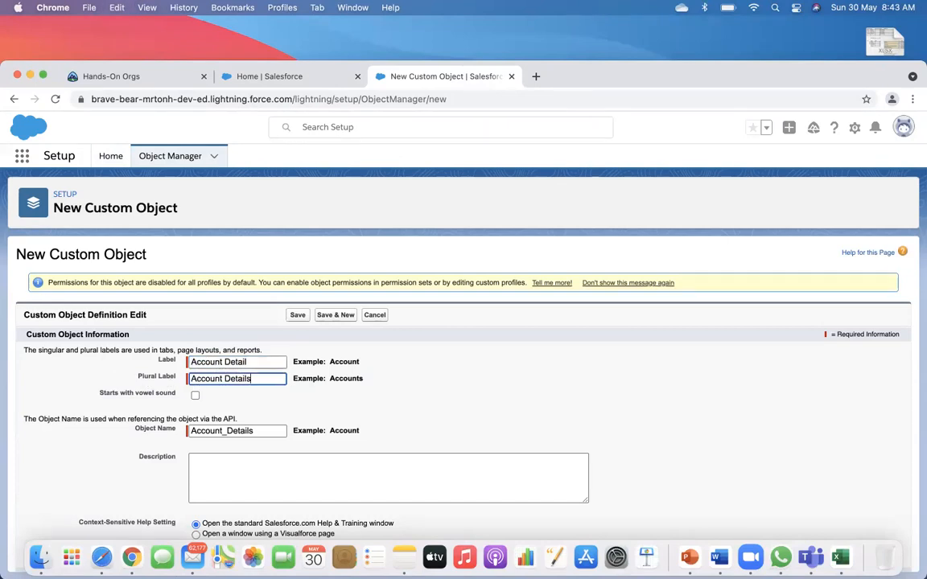
Replace both the label and the plural label of the custom object with "Donations".
double_click(244, 362)
text(Tr)
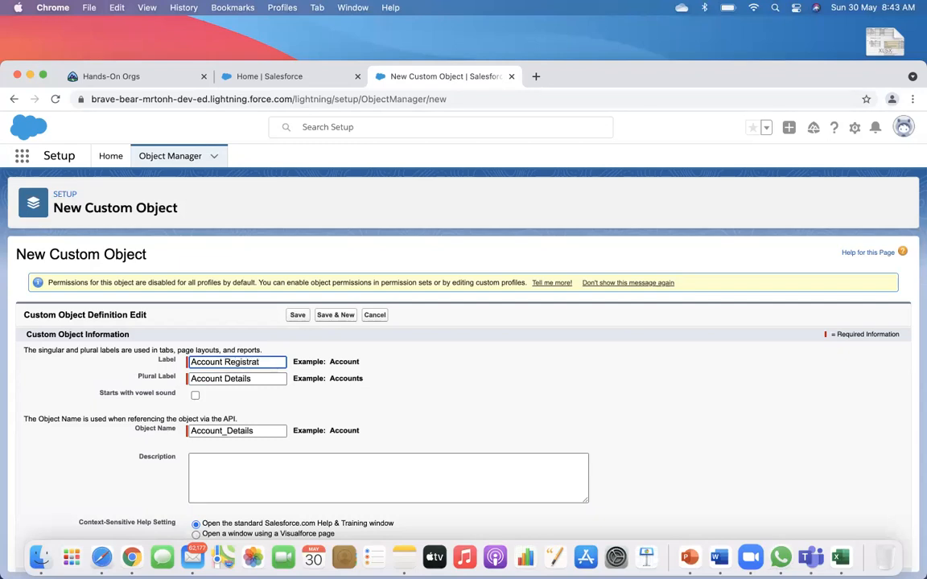
key(BackSpace)
key(BackSpace)
key(BackSpace)
key(BackSpace)
key(BackSpace)
key(BackSpace)
key(BackSpace)
key(BackSpace)
key(BackSpace)
key(BackSpace)
key(BackSpace)
key(BackSpace)
key(BackSpace)
key(BackSpace)
key(BackSpace)
key(BackSpace)
key(BackSpace)
key(BackSpace)
text(Donations)
drag(267, 378, 94, 381)
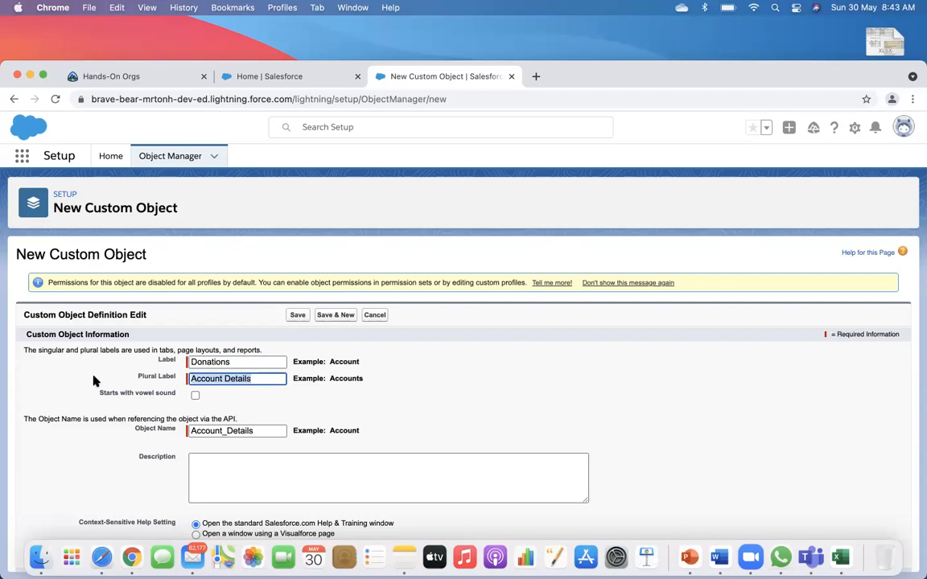
text(Donations)
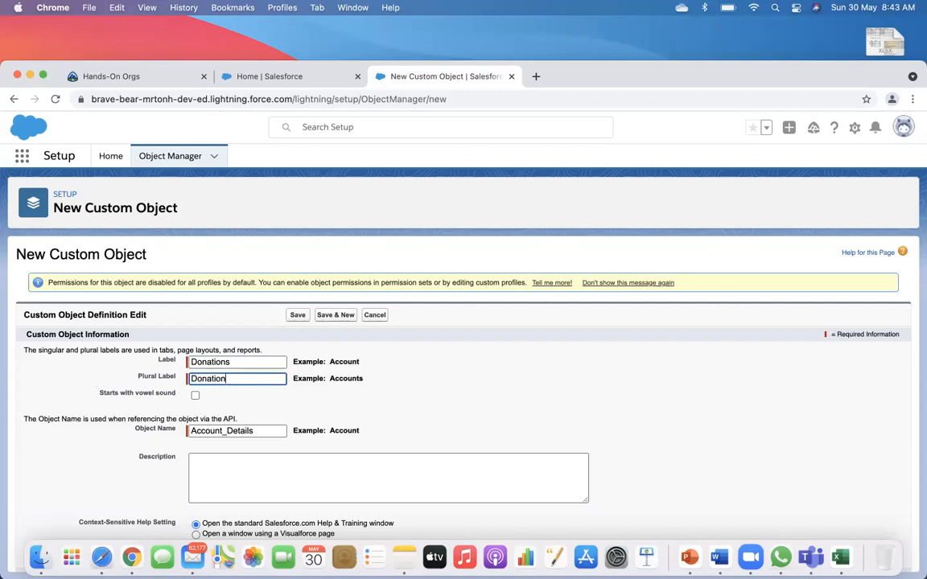
Shorten the label to "Donation" and set the object name to "Donation".
click(238, 360)
key(BackSpace)
drag(257, 432, 104, 428)
text(Donatio)
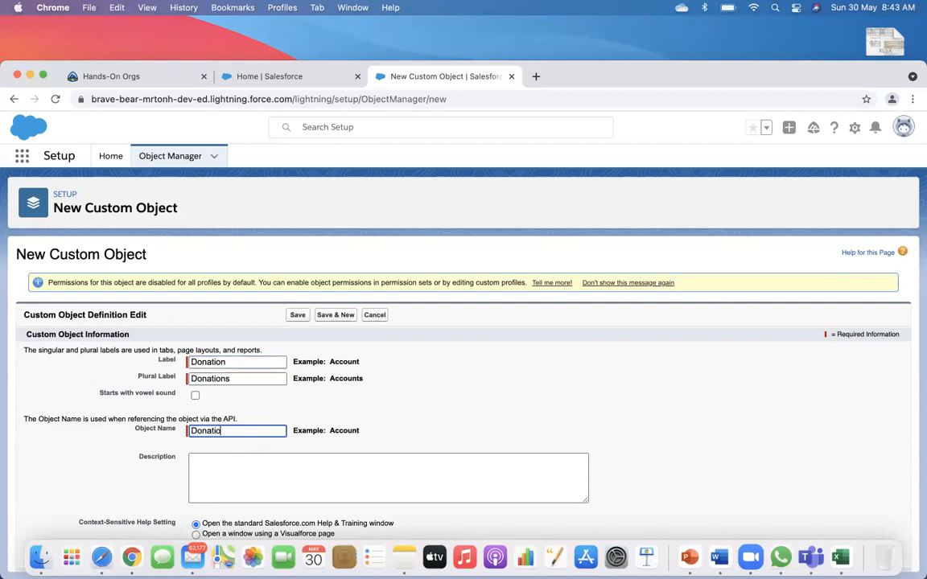
click(438, 435)
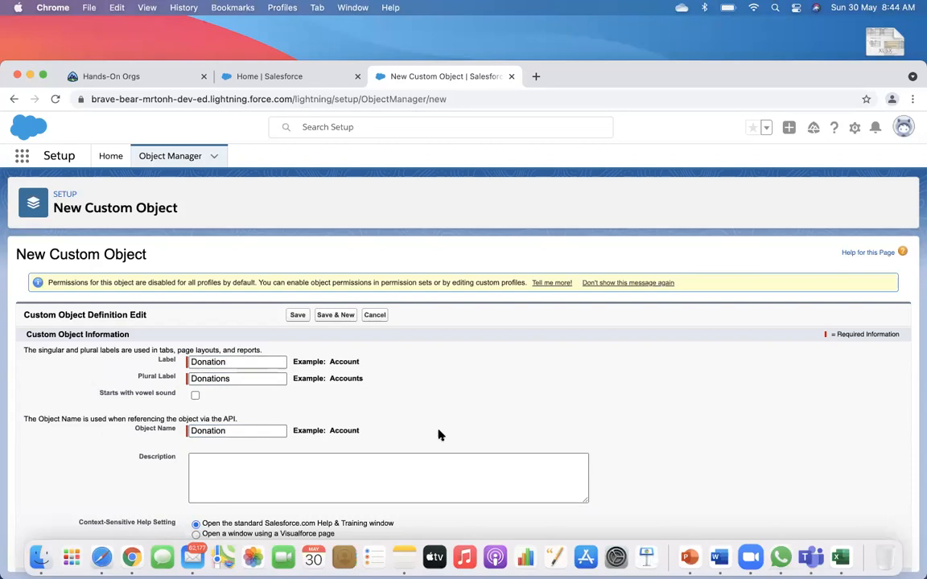
Change the record name to "Donation Name", keeping its data type as Text.
scroll(439, 434, down, 2)
scroll(439, 435, down, 5)
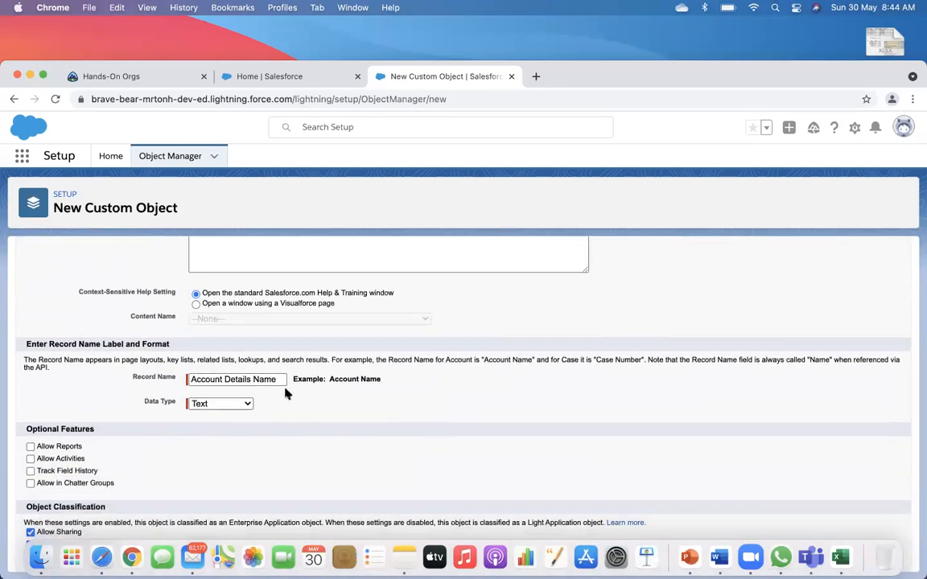
click(246, 381)
drag(246, 381, 125, 388)
click(211, 380)
drag(251, 379, 120, 321)
text(Donation)
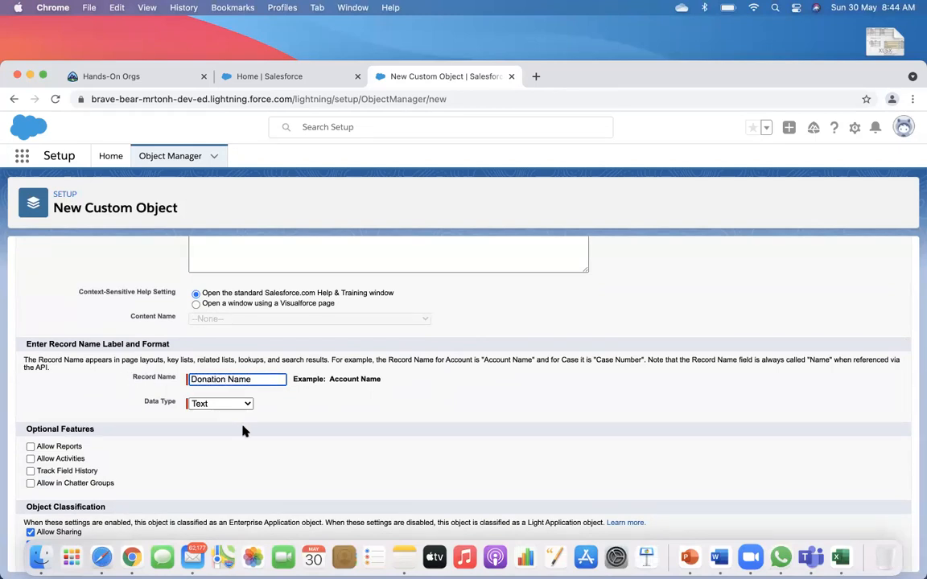
Move the browser window up and save the Donation custom object with the default optional settings.
scroll(244, 432, down, 5)
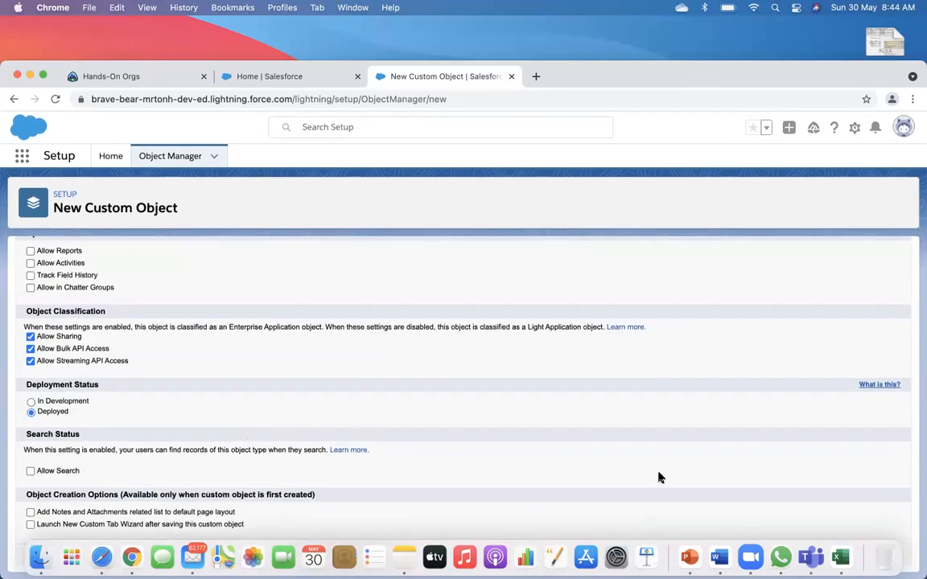
drag(648, 91, 645, 46)
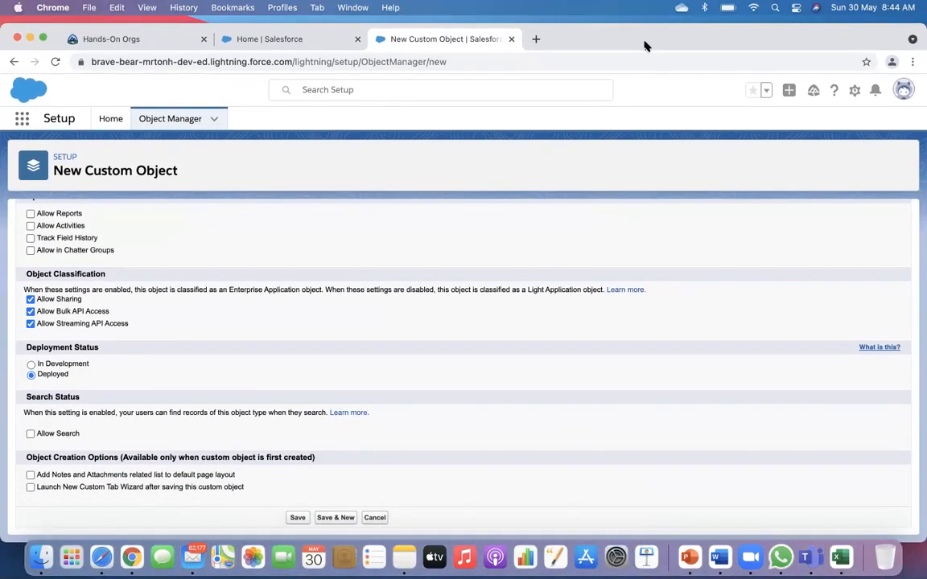
click(296, 518)
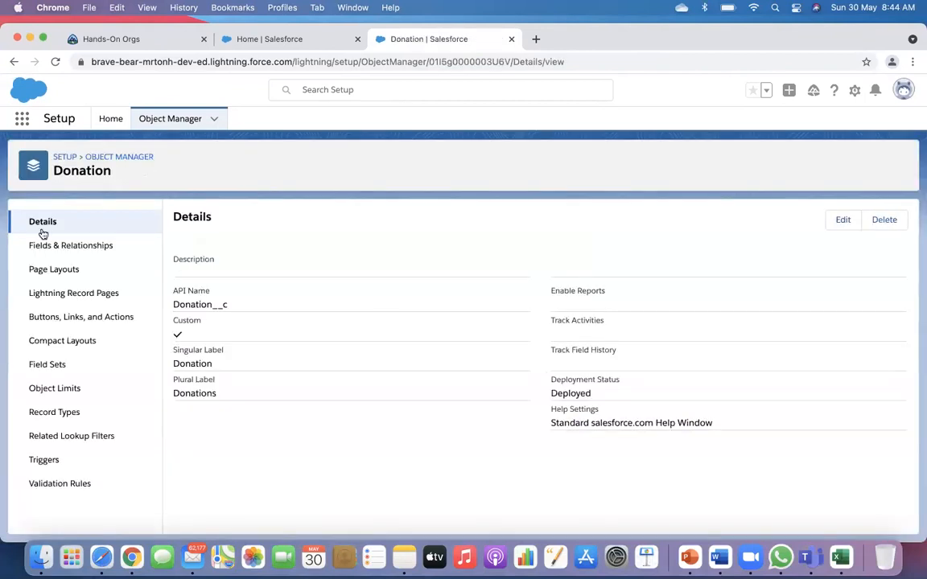
Start a new custom field in Donation's Fields & Relationships with the data type Master-Detail Relationship.
click(78, 246)
click(624, 222)
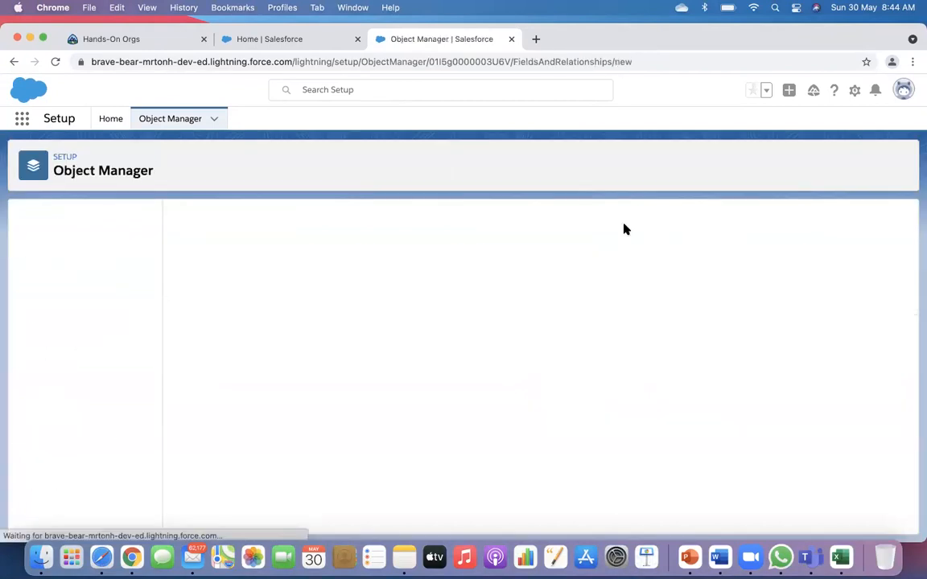
click(88, 249)
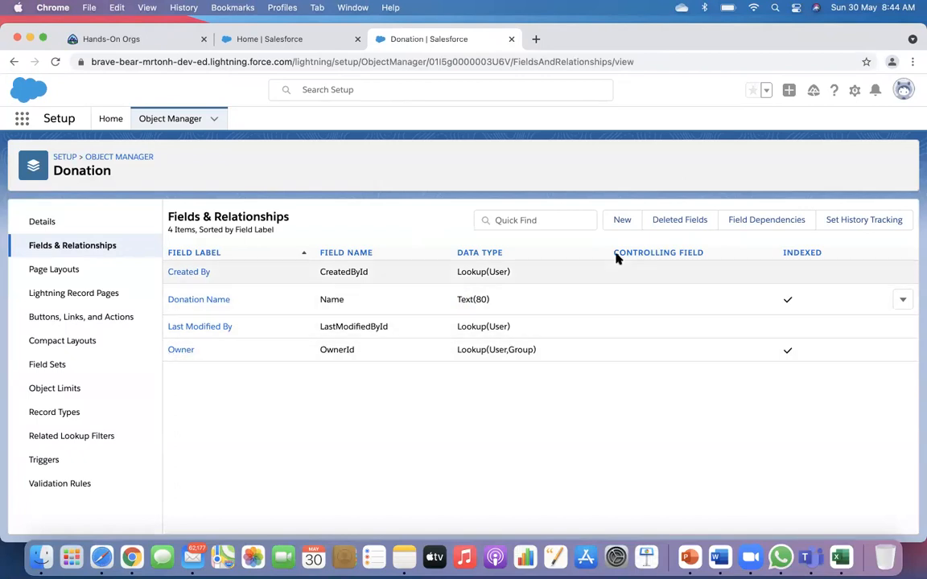
click(621, 222)
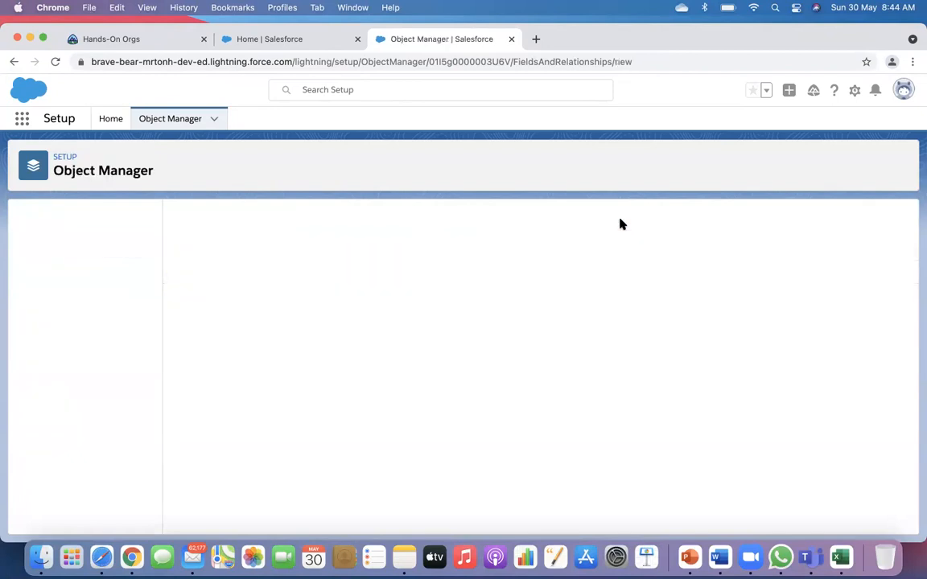
scroll(349, 348, down, 5)
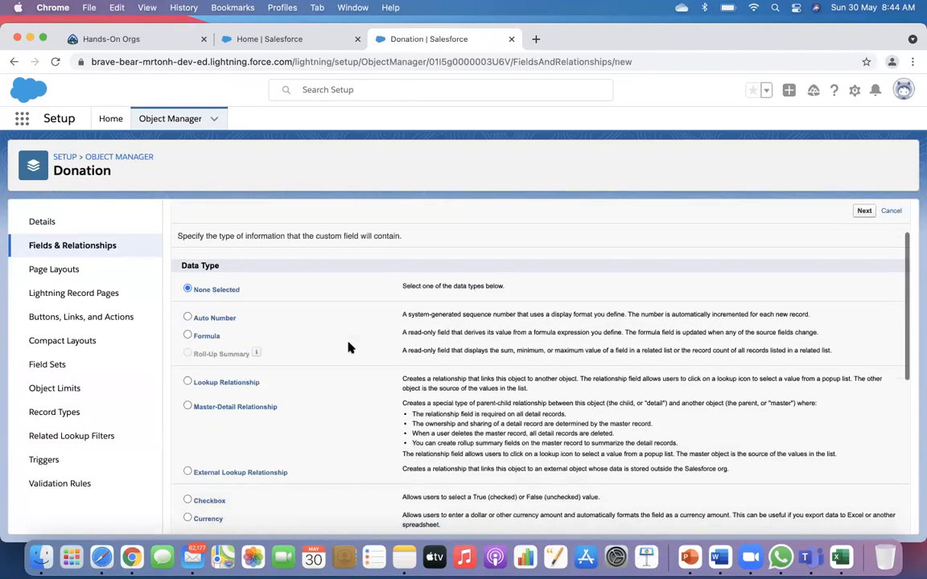
click(241, 336)
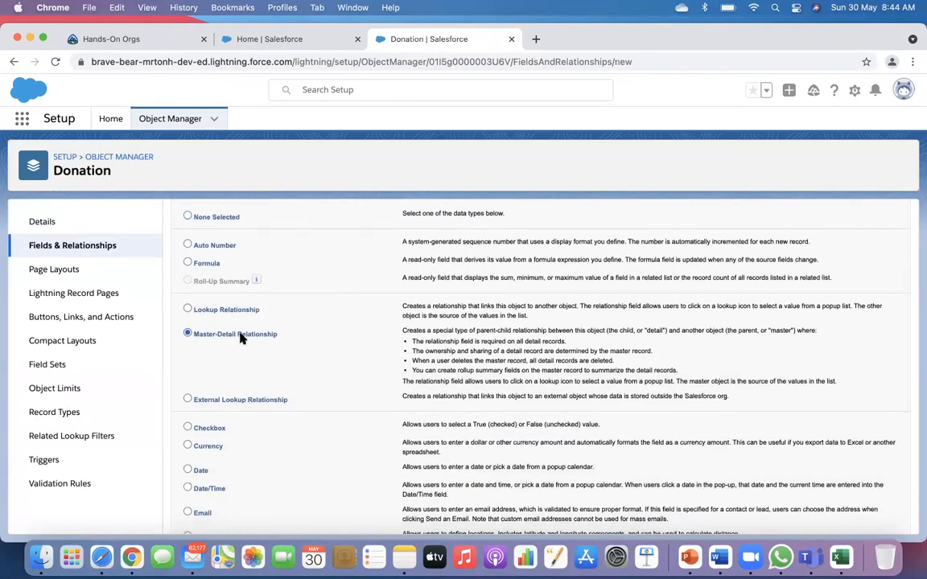
scroll(397, 393, down, 7)
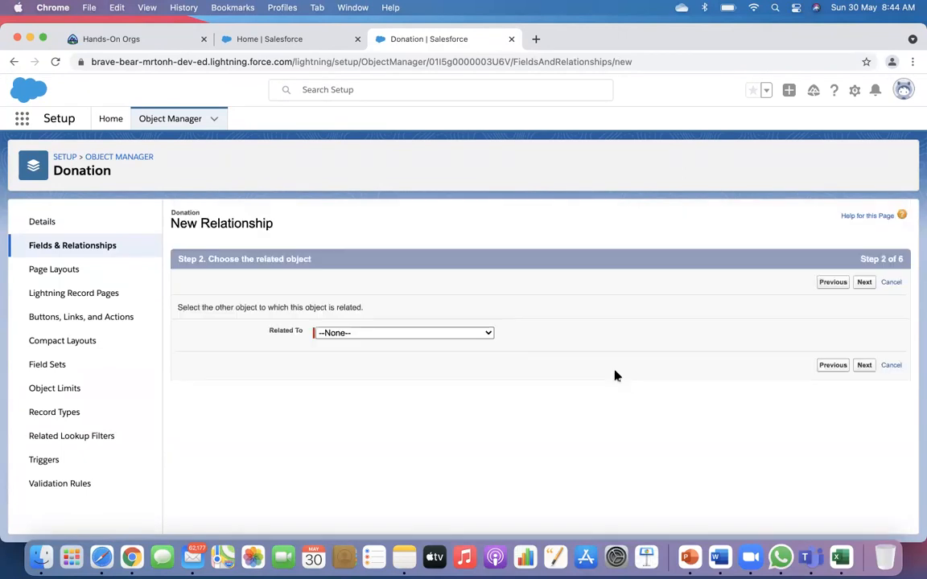
Relate the master-detail field to the Account object and continue to the field's label and name.
click(426, 333)
click(395, 348)
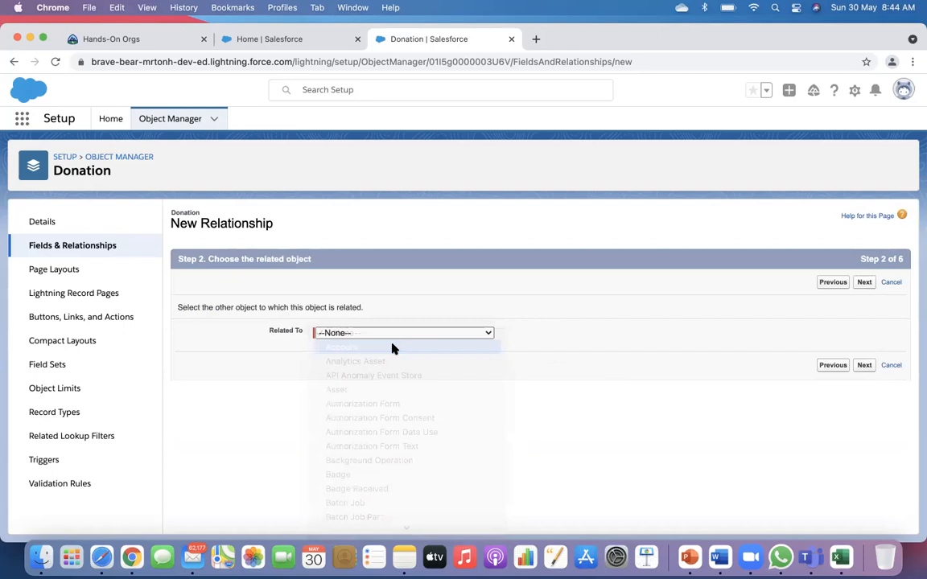
click(864, 366)
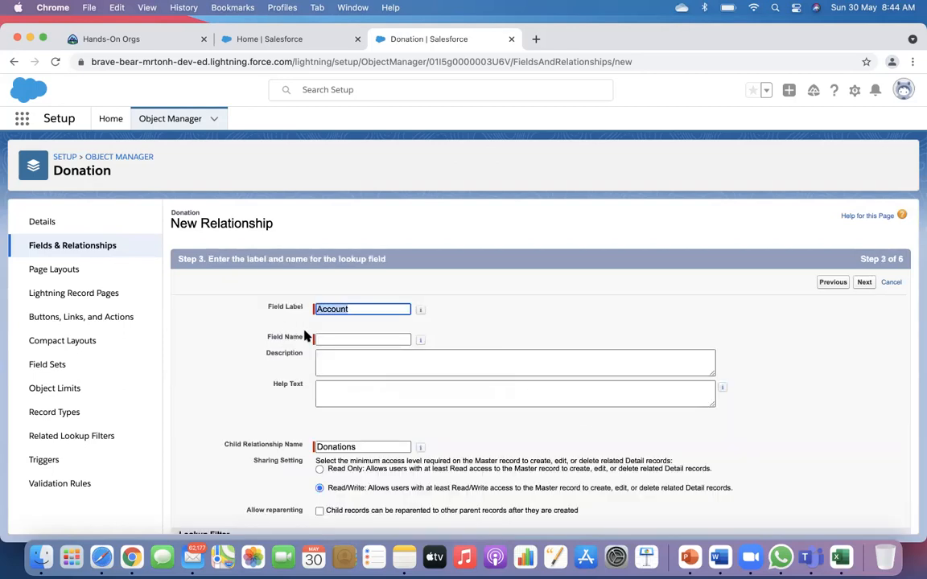
Fill in the field name "Account", accept the default security, page layouts and related lists, and save the relationship field.
key(Tab)
scroll(477, 426, down, 1)
scroll(477, 427, down, 1)
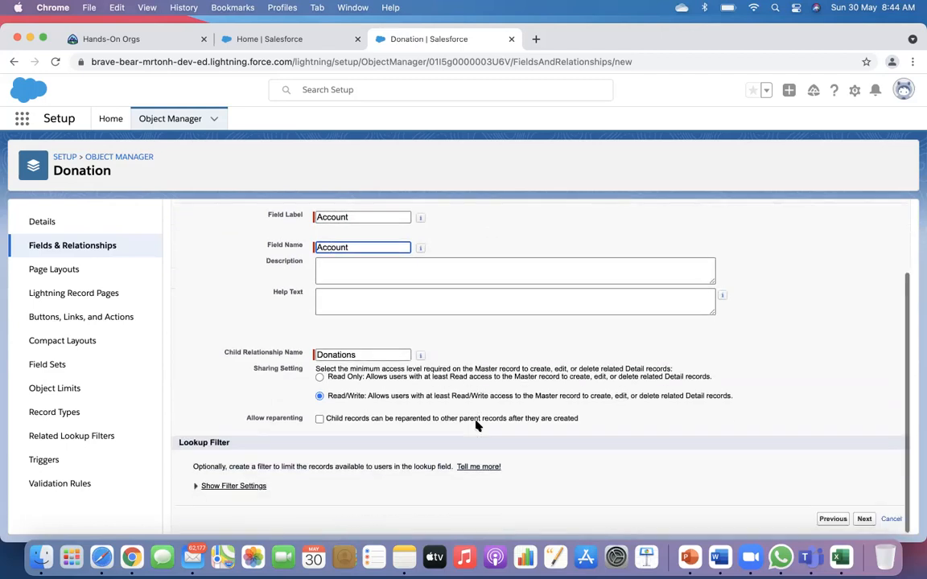
click(865, 519)
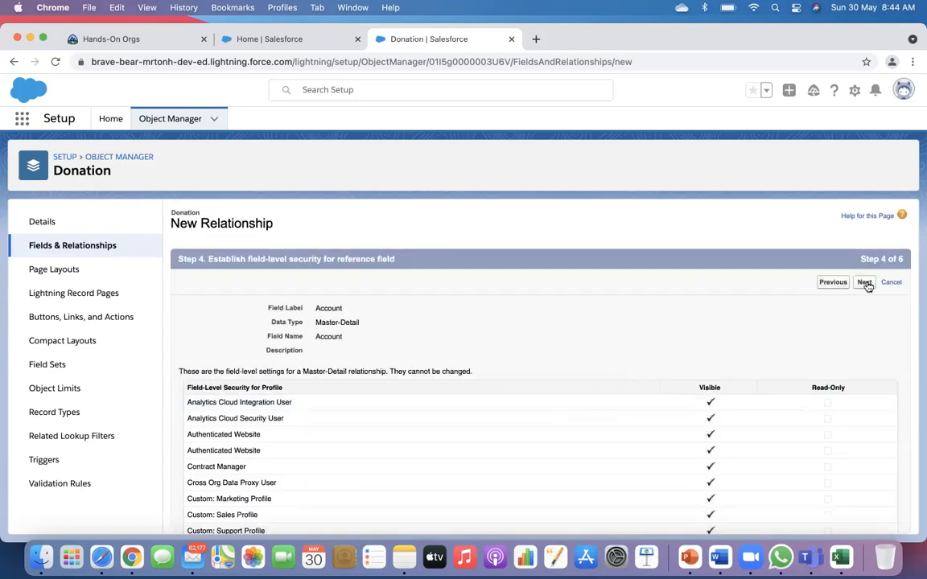
click(864, 283)
click(864, 282)
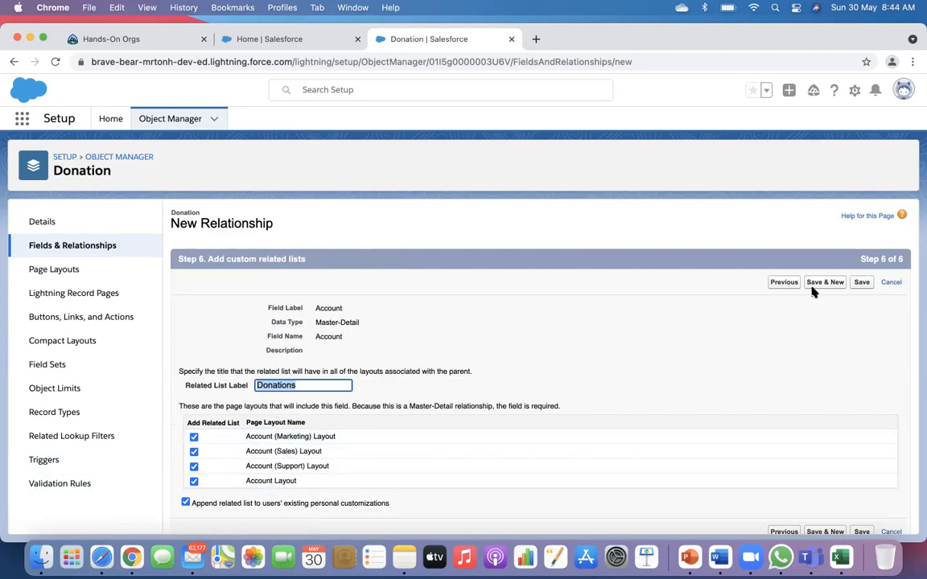
click(862, 283)
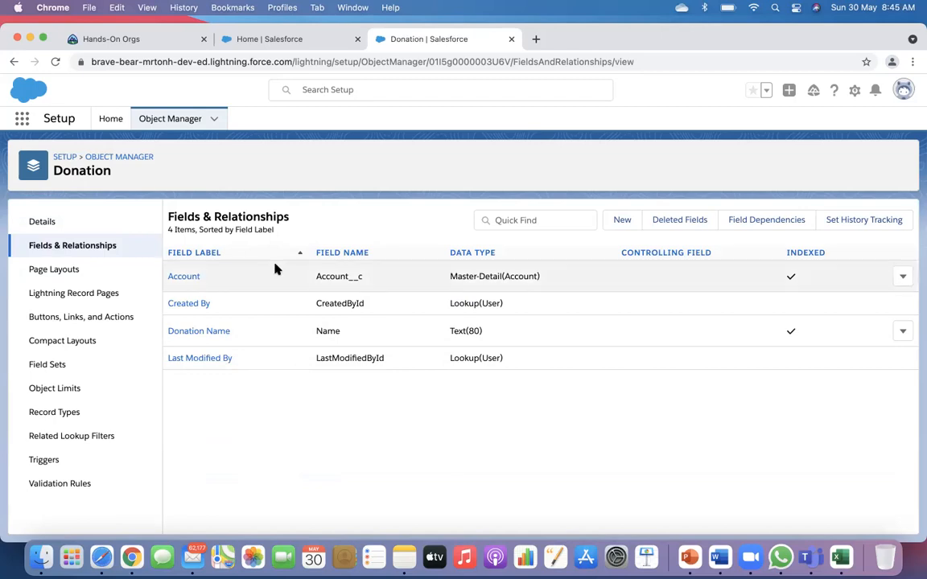
Return to Object Manager, search for "dona" and open the Donation object.
click(108, 155)
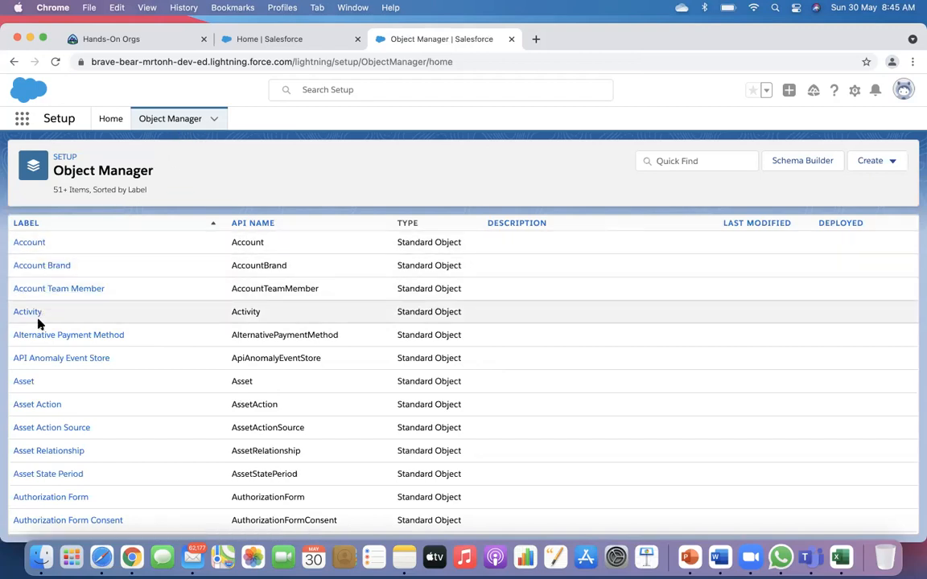
click(713, 163)
text(dona)
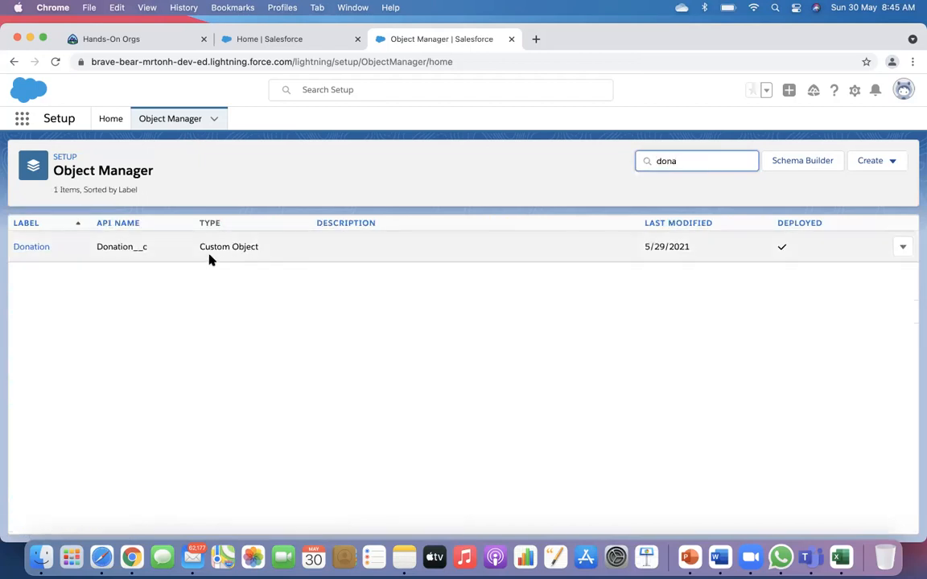
click(135, 247)
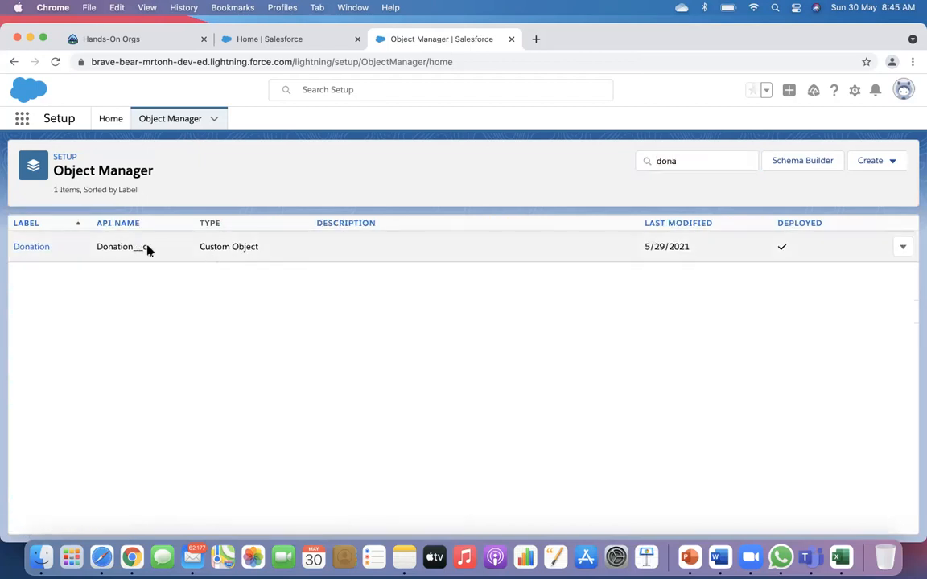
click(23, 249)
Start a new custom field in Donation's Fields & Relationships with the data type Currency.
click(106, 250)
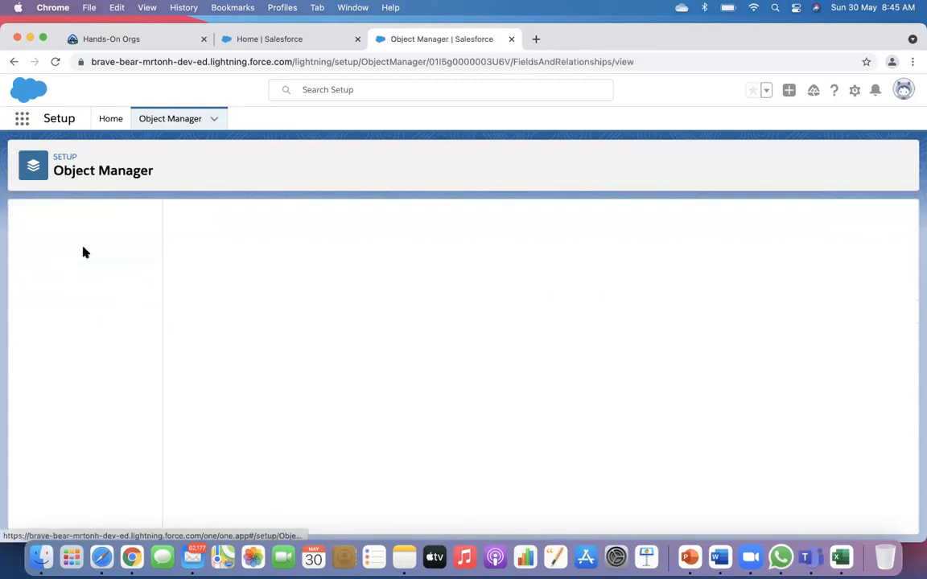
click(624, 222)
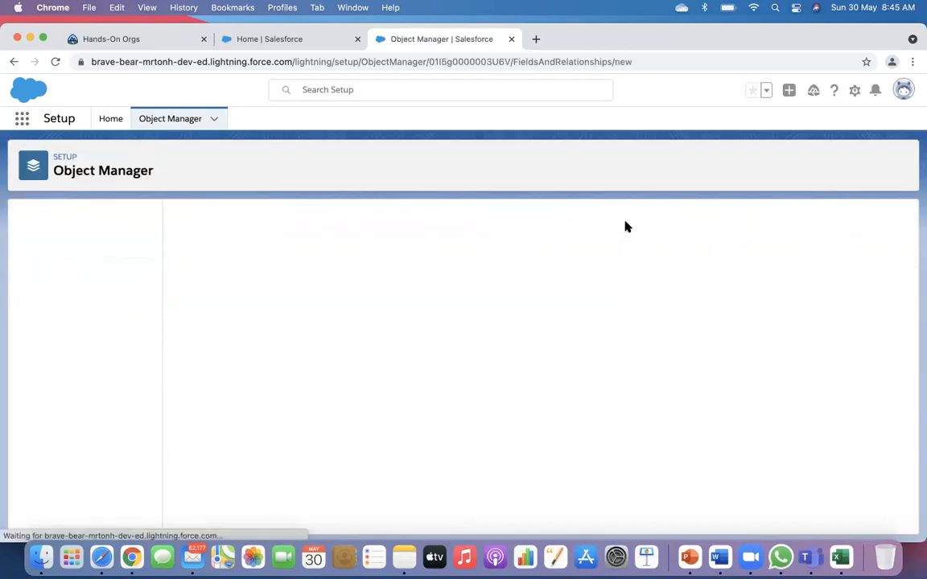
scroll(301, 406, down, 10)
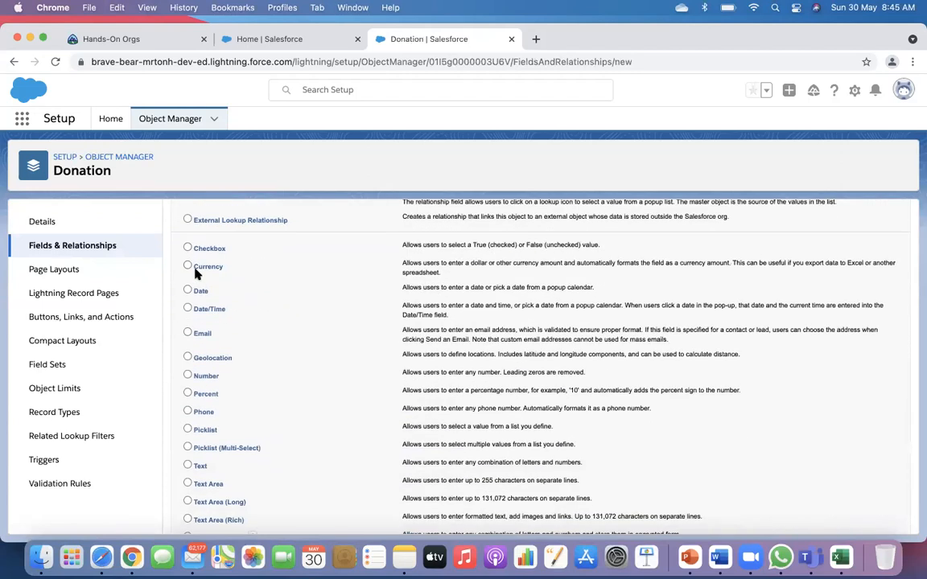
scroll(281, 322, down, 3)
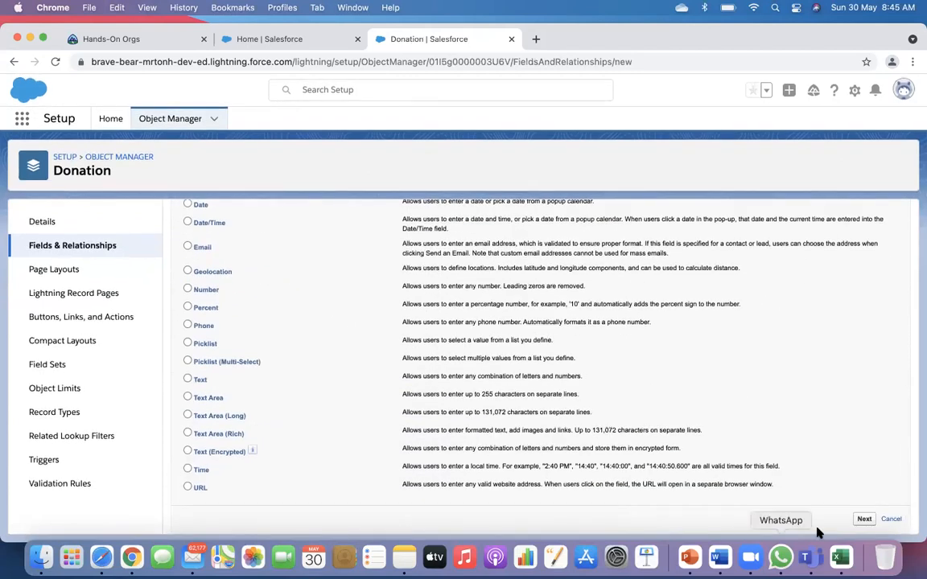
click(864, 519)
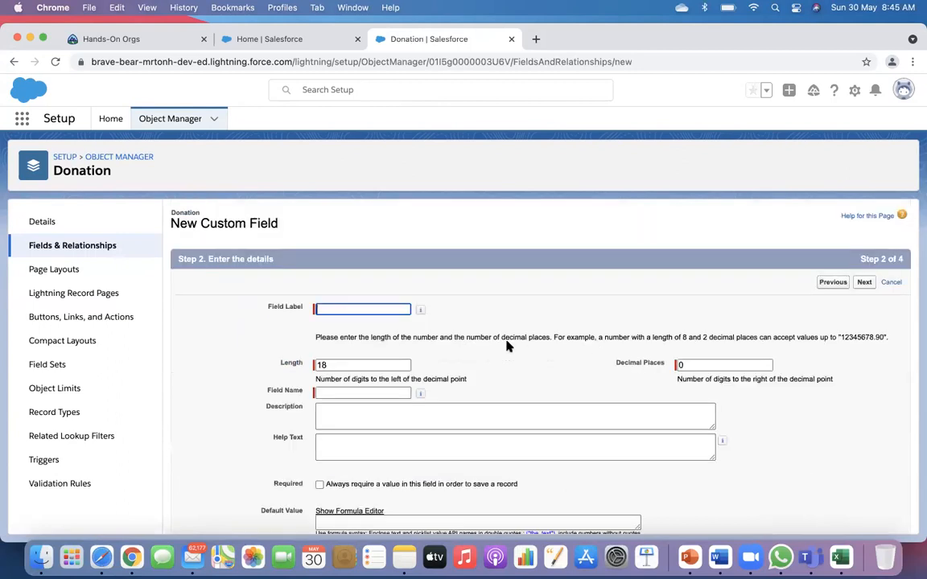
Label the new currency field "Amount" and let its field name fill in.
click(365, 308)
text(Amount)
click(452, 317)
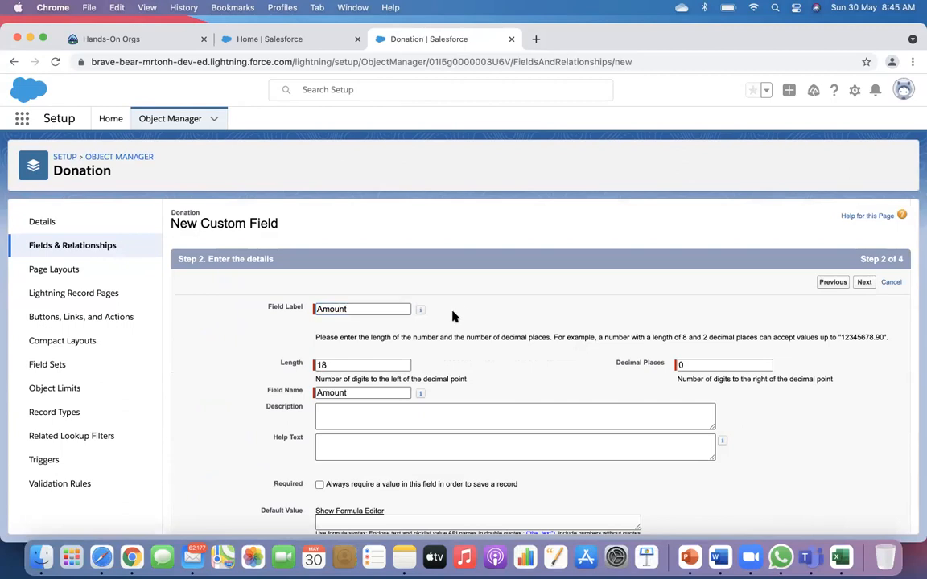
Clear the Amount field's default length and set its decimal places to 2.
click(328, 366)
text(67)
key(BackSpace)
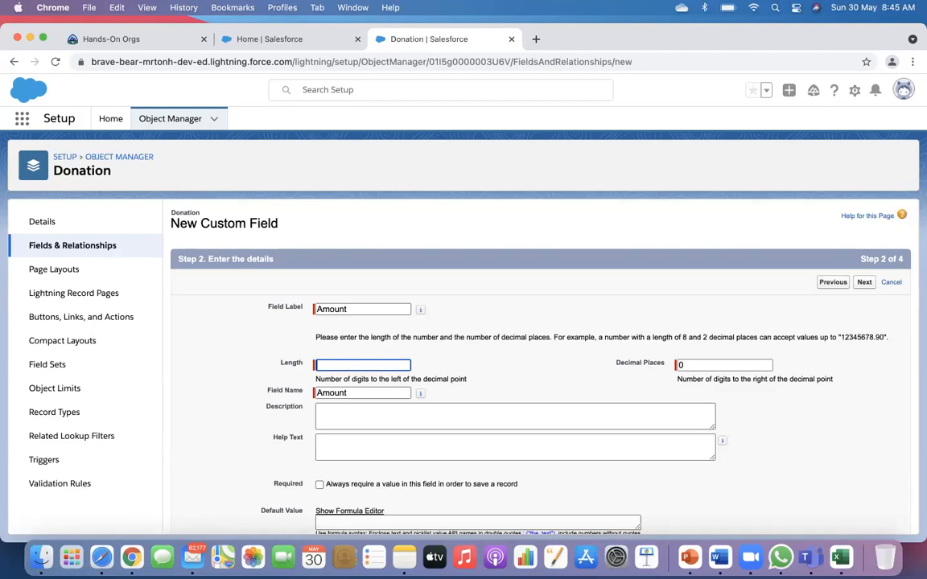
click(690, 365)
key(BackSpace)
text(2)
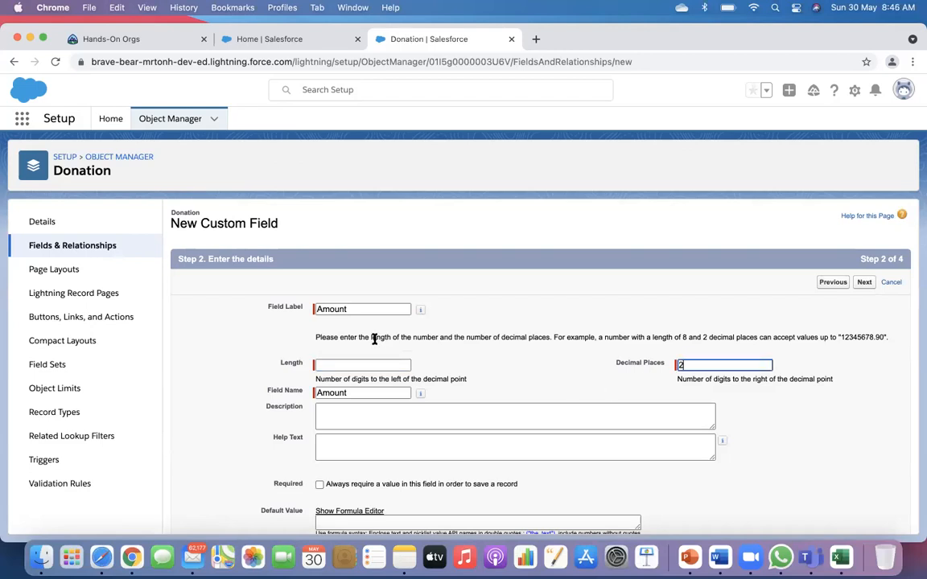
Set the length of the Amount field to 16 digits.
click(327, 363)
text(18)
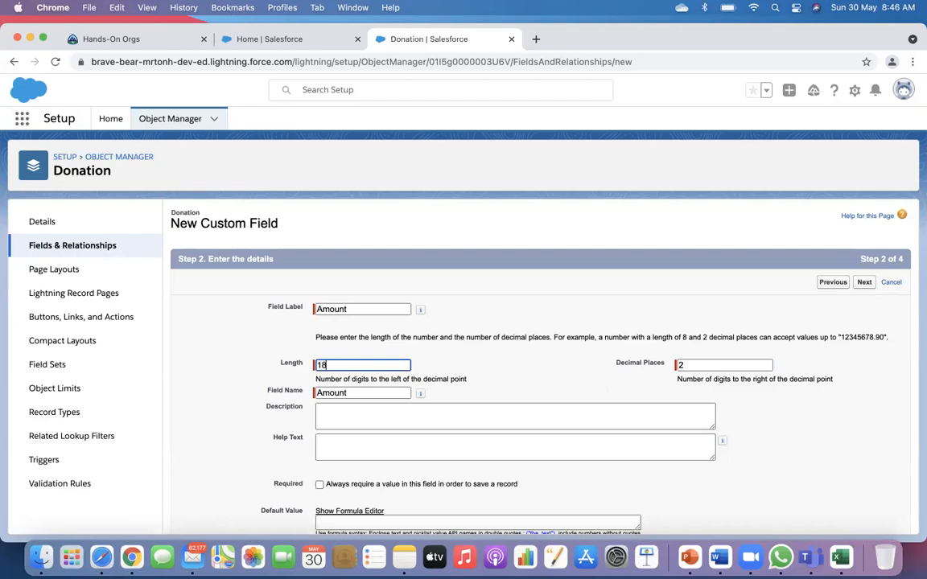
key(BackSpace)
text(6)
click(465, 374)
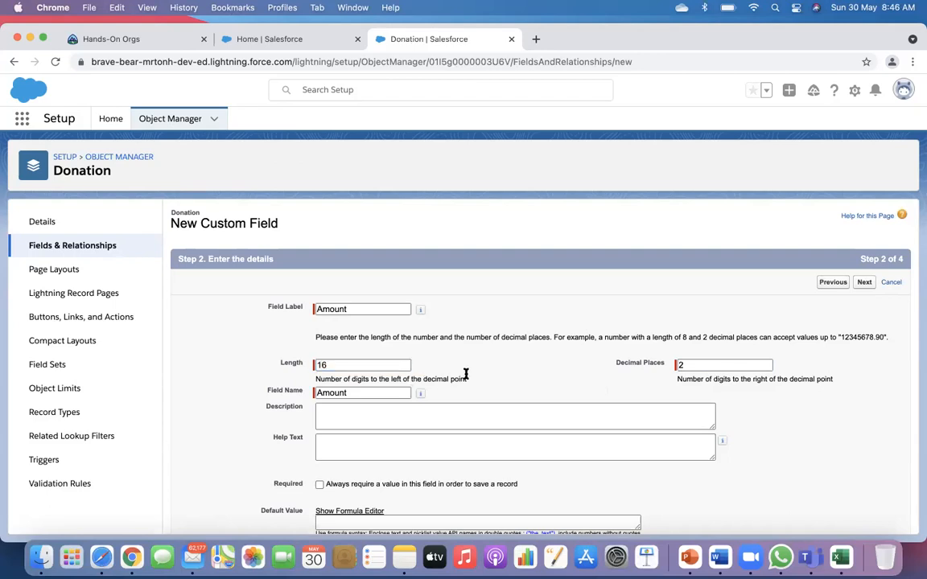
double_click(322, 365)
click(699, 365)
Accept the default field-level security and the Donation Layout page layout, and save the Amount field.
scroll(566, 373, down, 2)
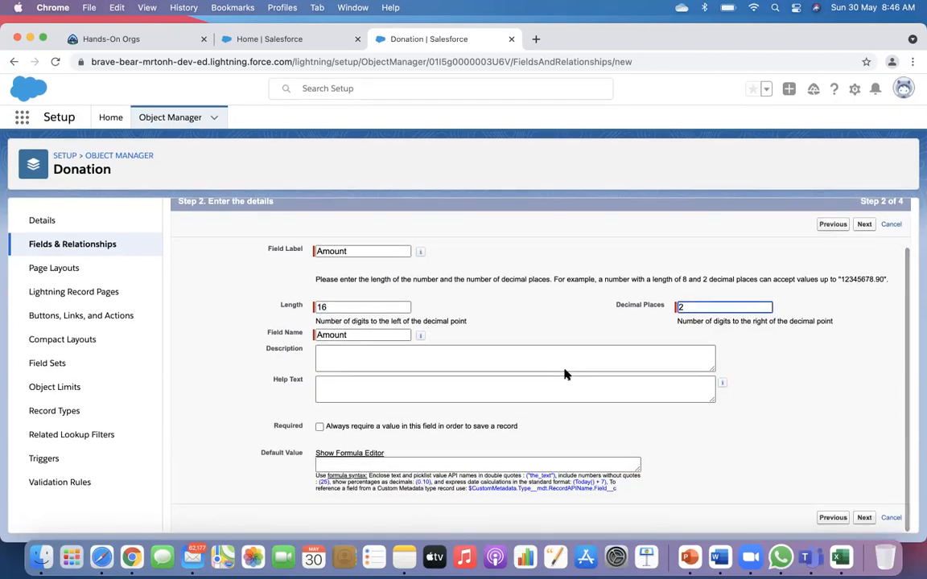
click(864, 520)
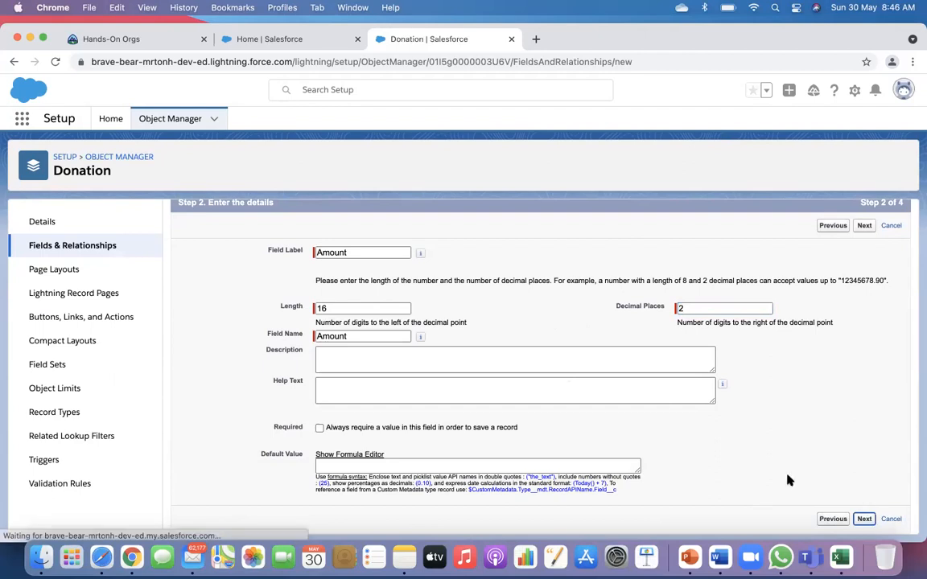
click(658, 391)
click(867, 284)
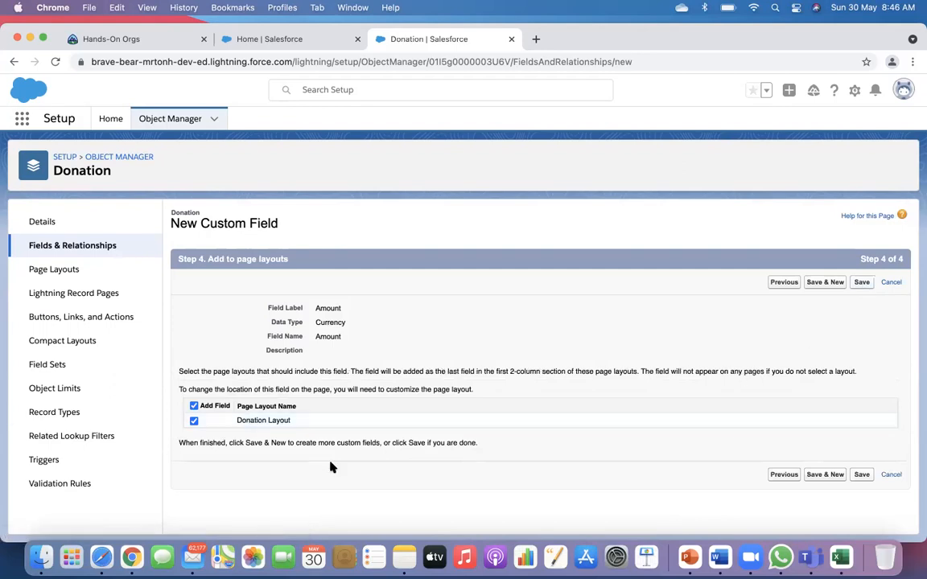
click(862, 474)
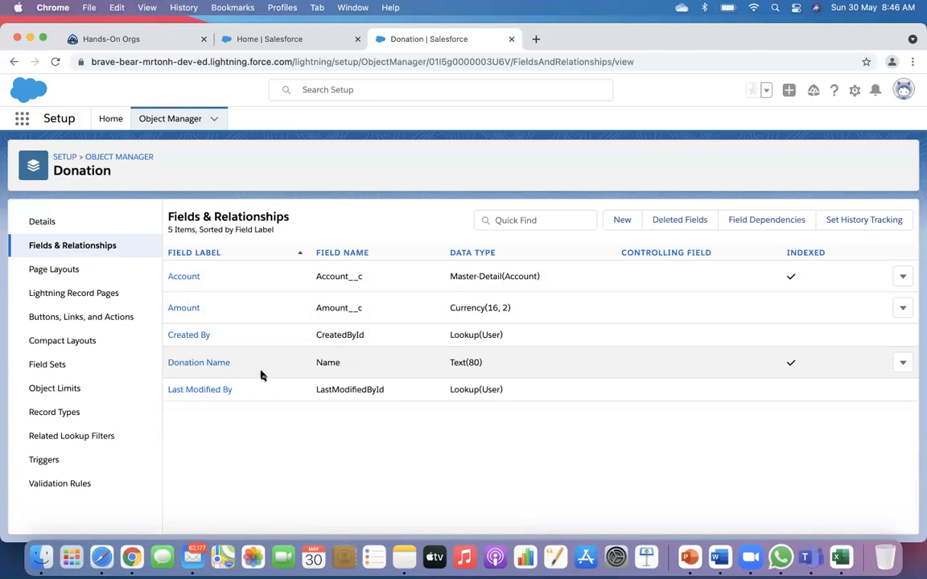
Edit the Donation Name field and change its data type to Auto Number.
click(902, 363)
click(865, 390)
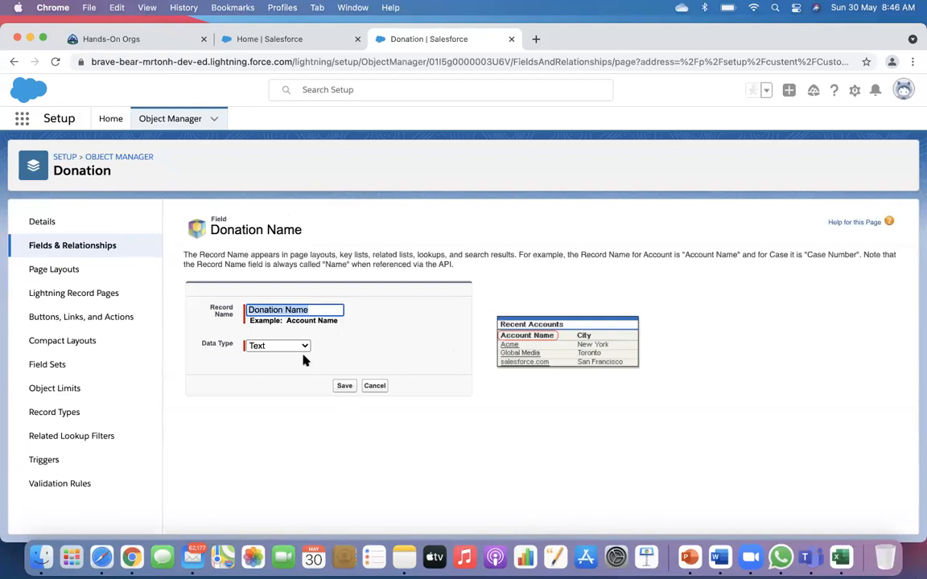
click(298, 350)
click(287, 361)
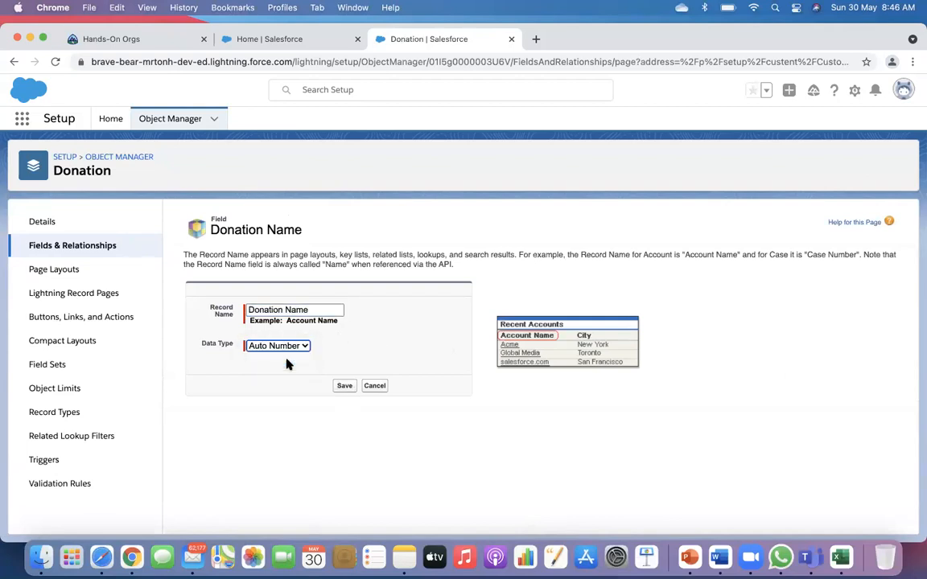
click(344, 386)
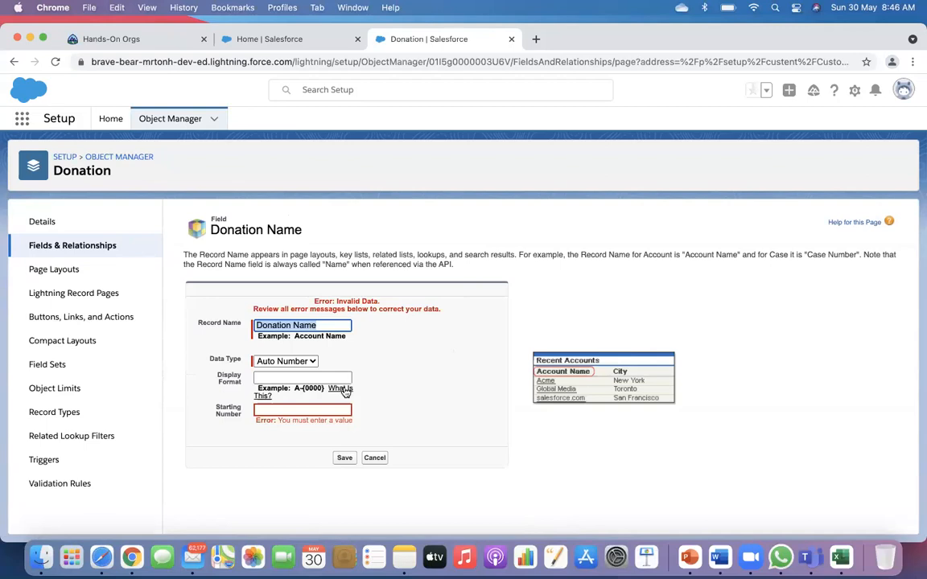
Give Donation Name the display format D-{0000} and starting number 1, and save the field.
click(295, 376)
text(D-{0000)
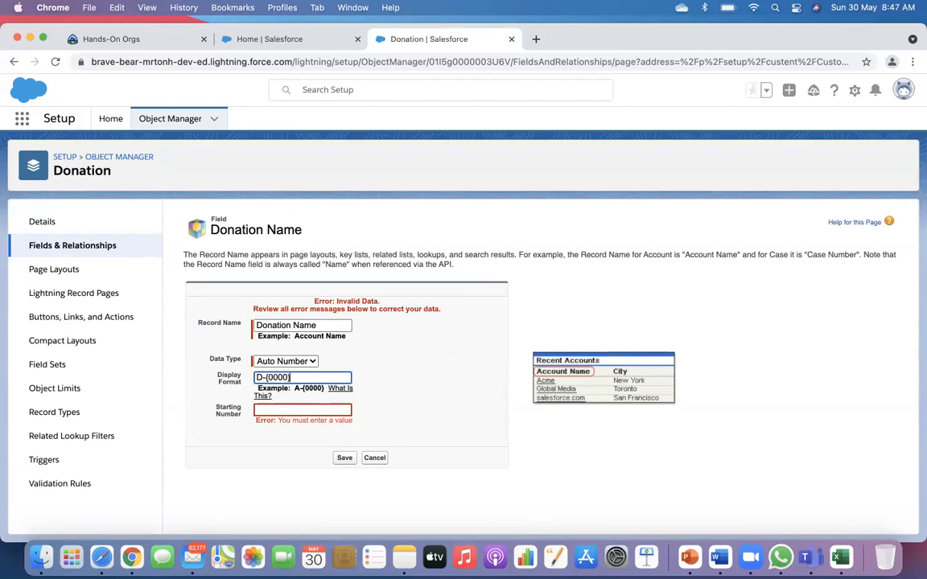
click(273, 411)
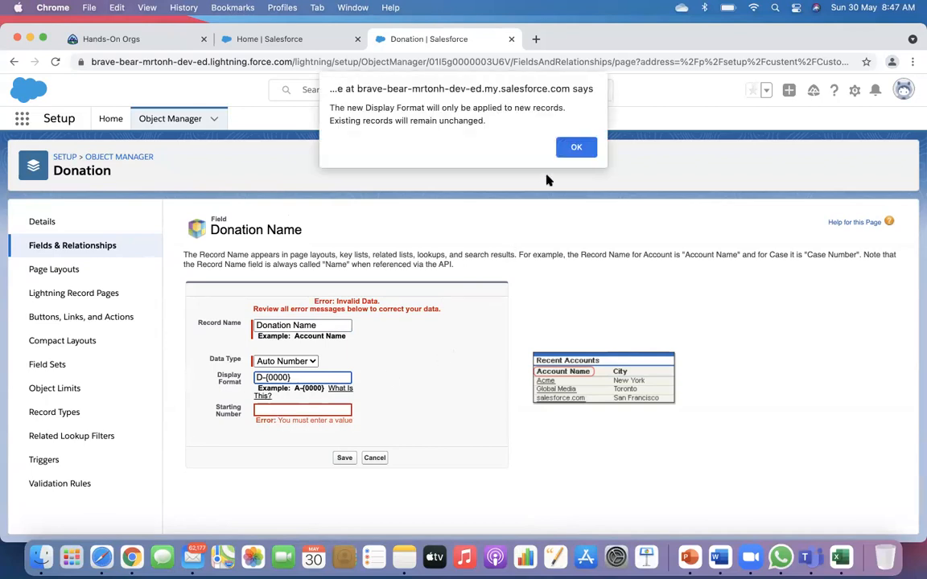
click(576, 147)
text(1)
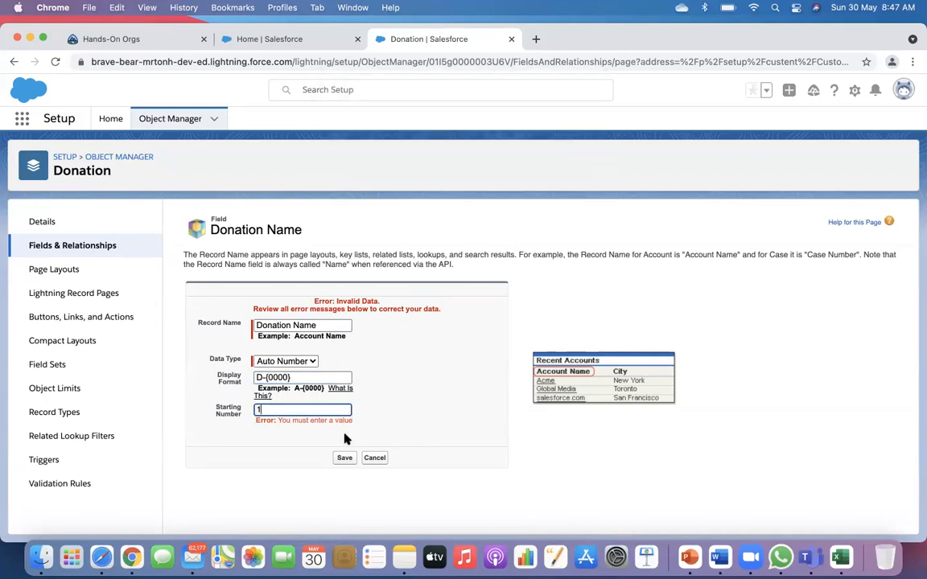
click(344, 459)
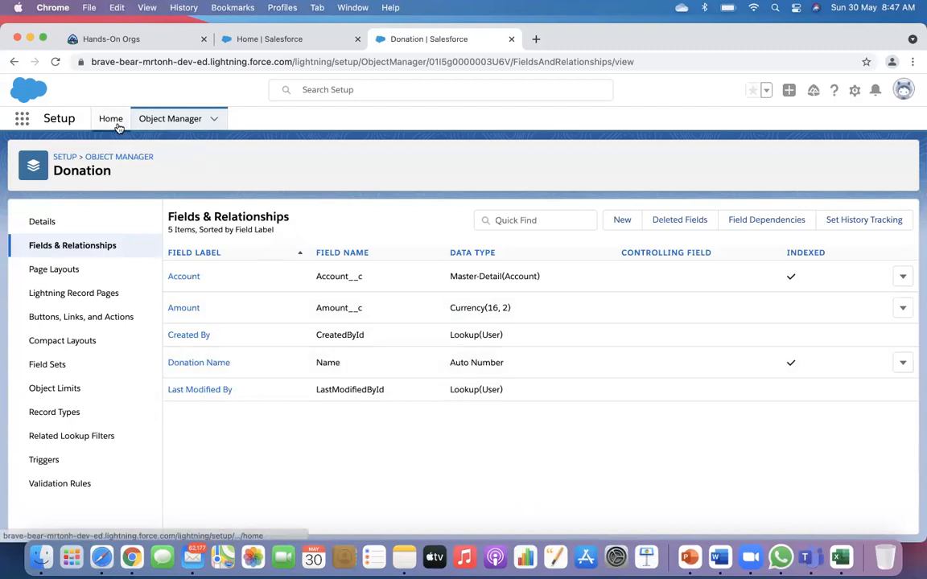
Return to Object Manager and open the Account object's Fields & Relationships.
click(119, 157)
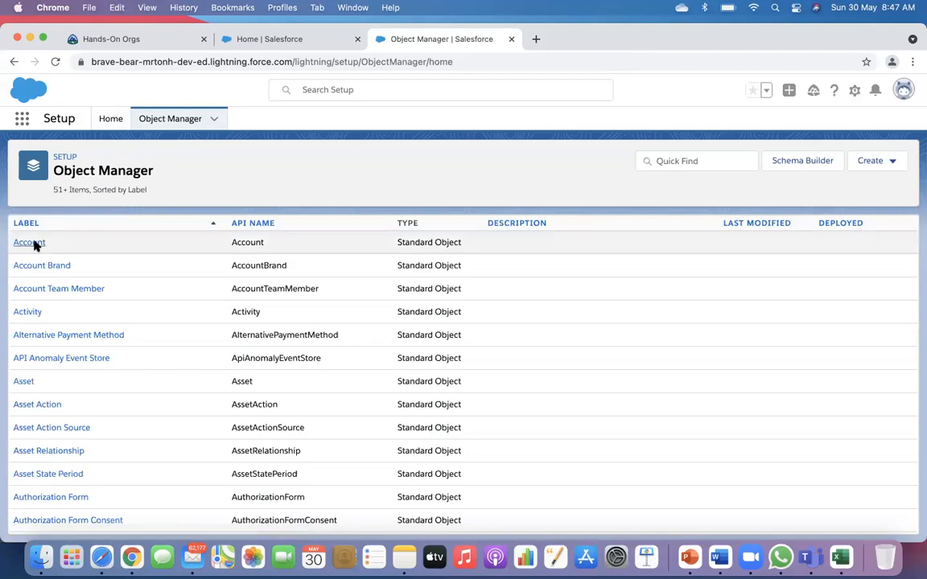
click(35, 242)
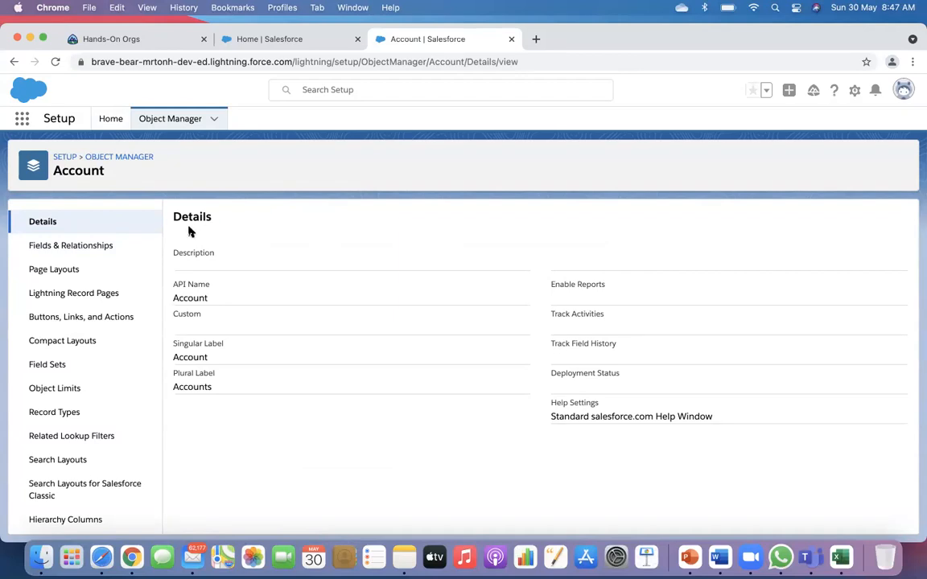
click(79, 254)
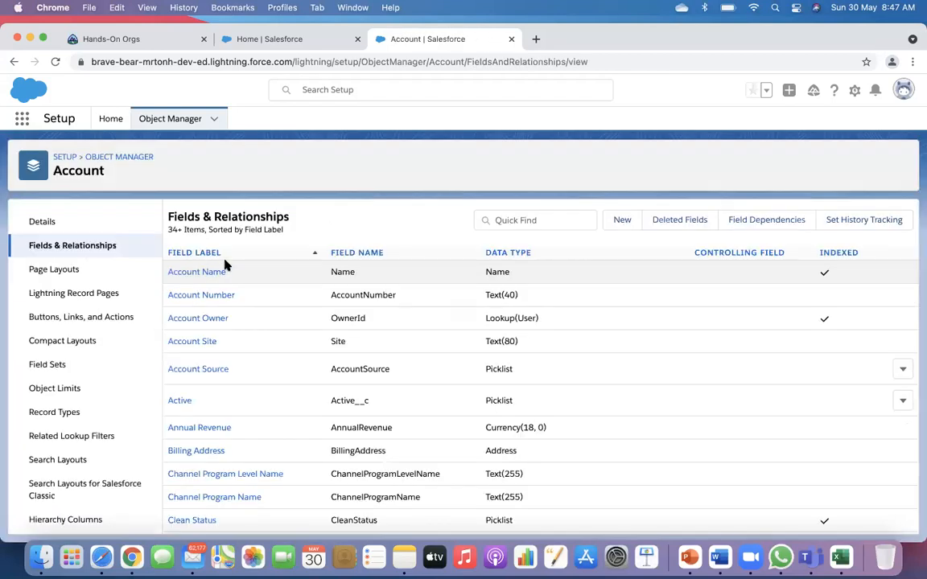
Start a new custom field on Account with the data type Formula.
click(614, 224)
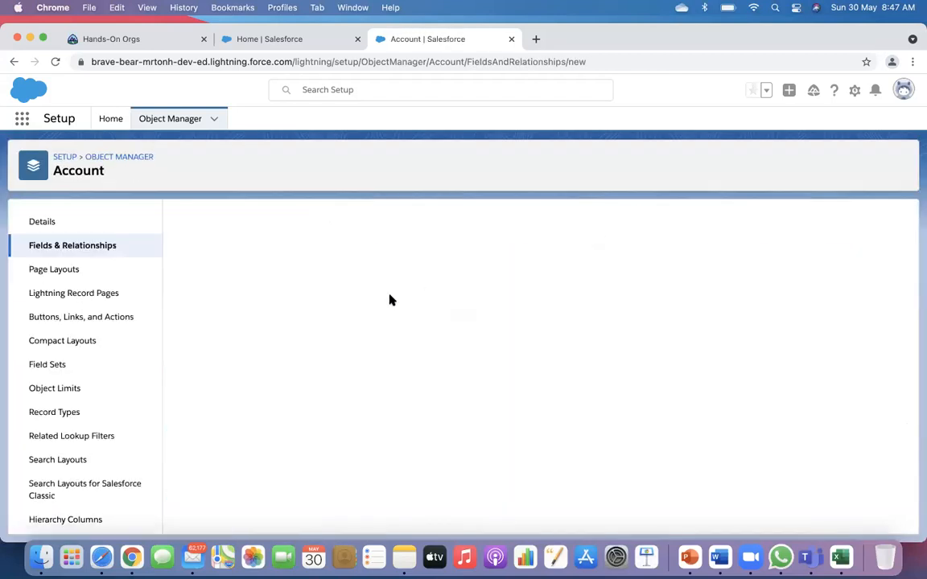
scroll(316, 378, down, 1)
click(203, 374)
scroll(428, 378, down, 5)
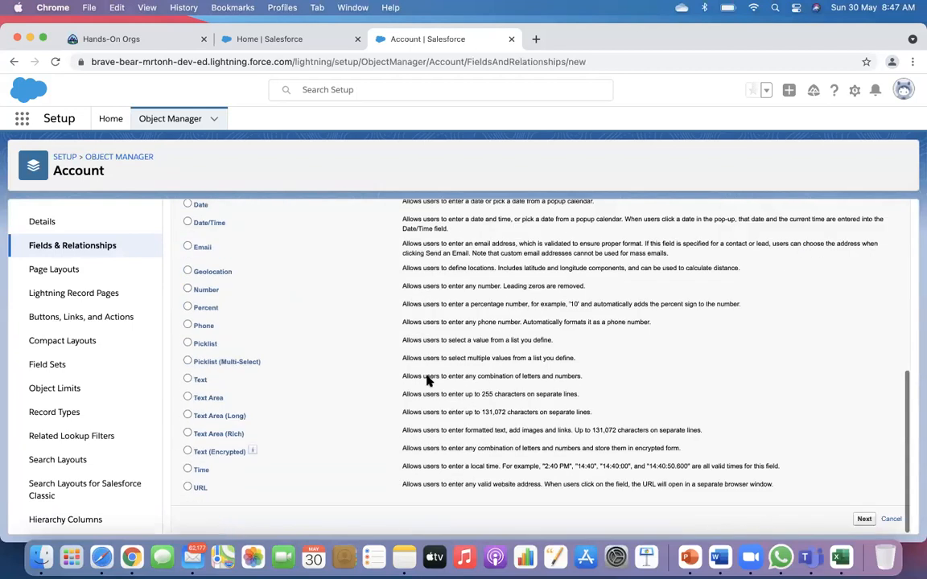
click(863, 521)
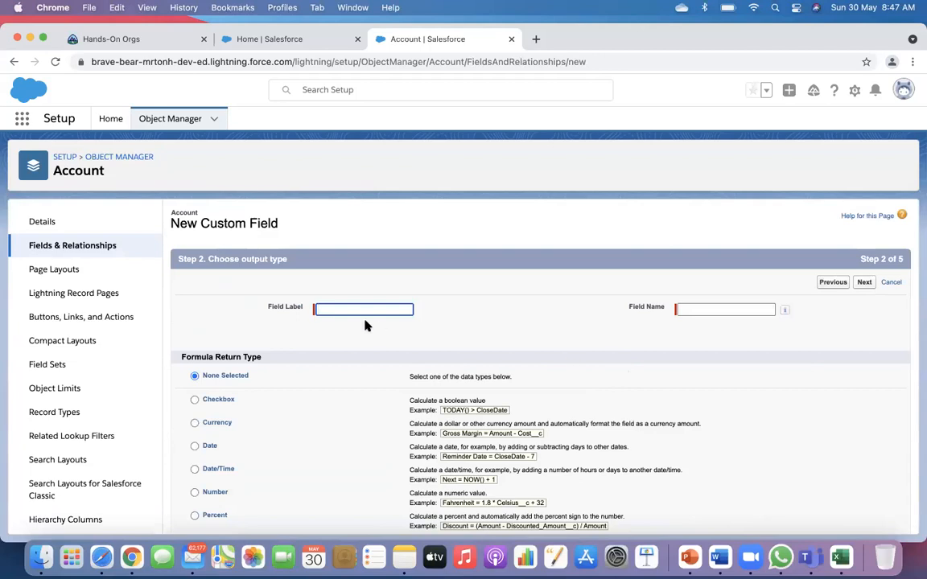
Label the formula field "Total Donation", choose the Currency return type and continue to the formula entry.
scroll(366, 325, down, 2)
text(Total A)
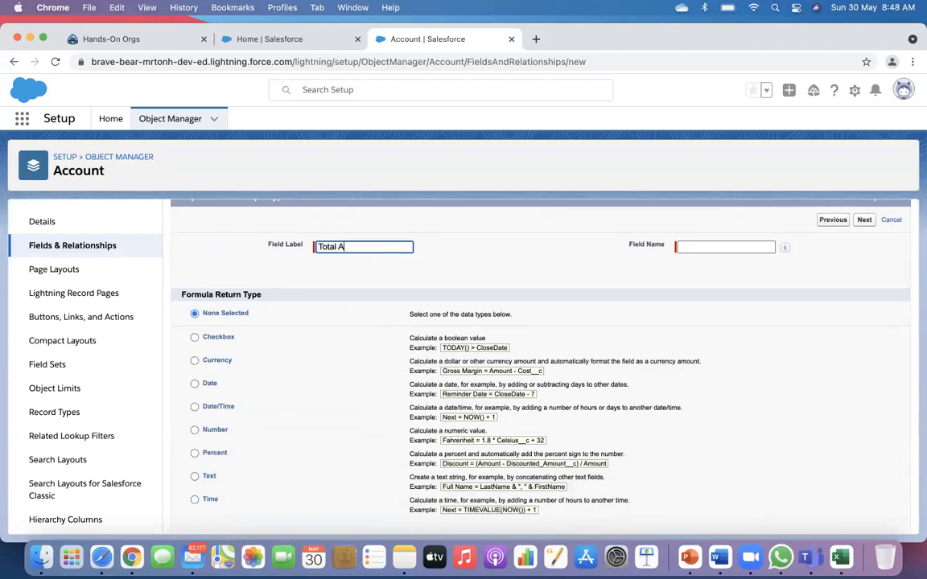
text( Donation)
click(496, 248)
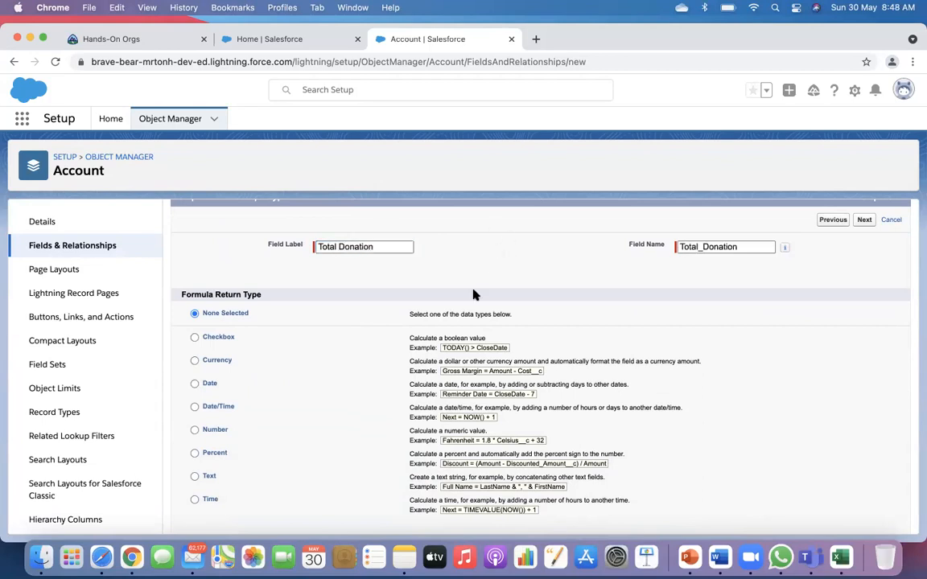
scroll(471, 294, down, 1)
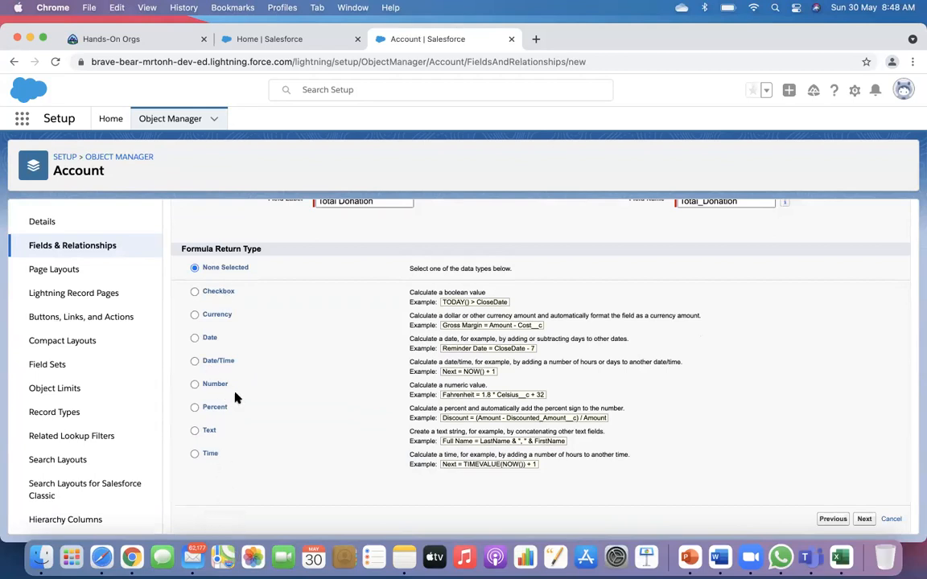
click(213, 318)
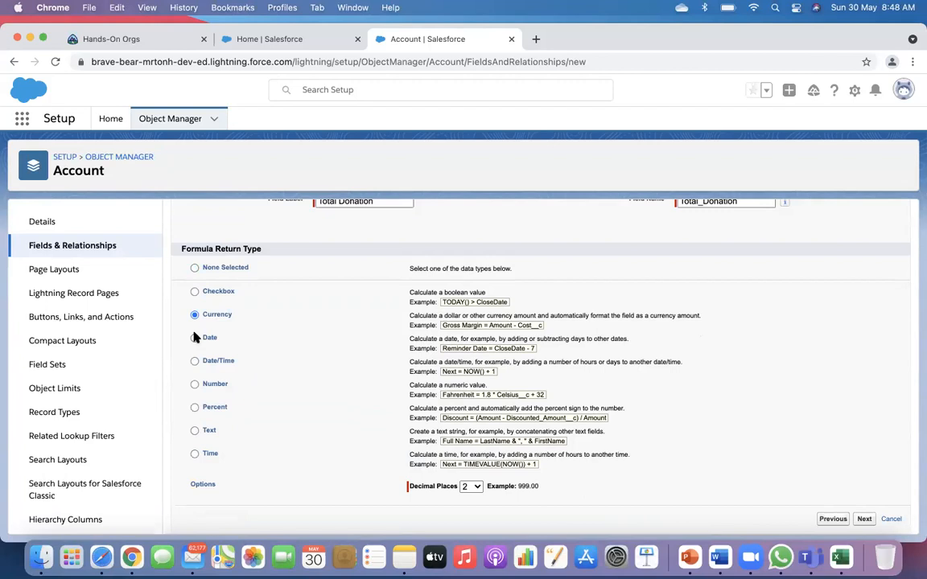
click(863, 520)
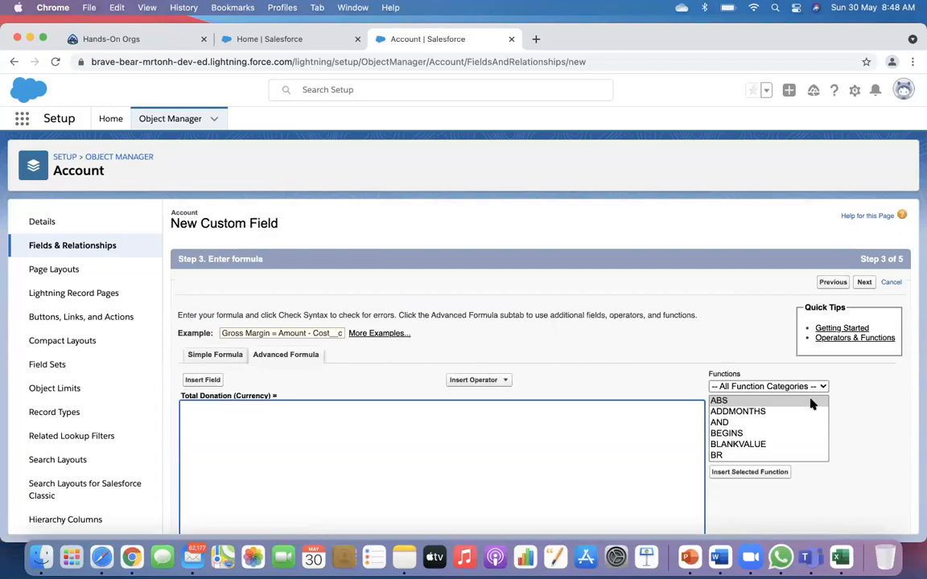
scroll(491, 489, down, 3)
scroll(492, 488, up, 1)
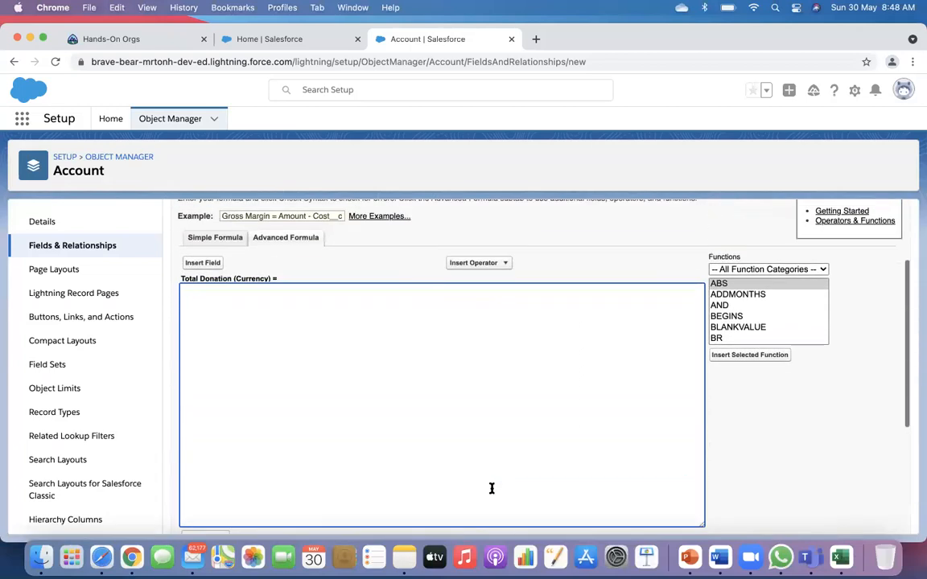
scroll(492, 488, up, 2)
scroll(492, 488, up, 2)
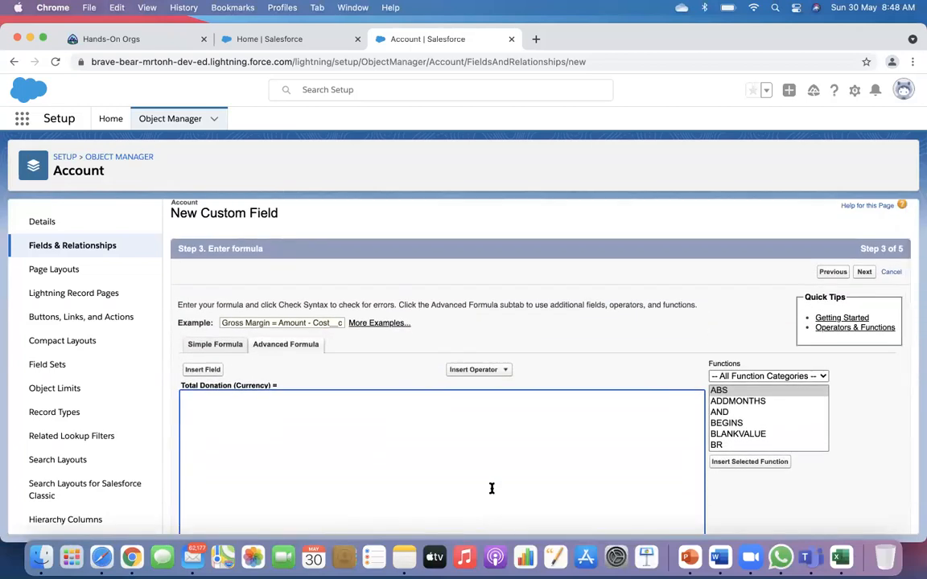
scroll(491, 489, up, 1)
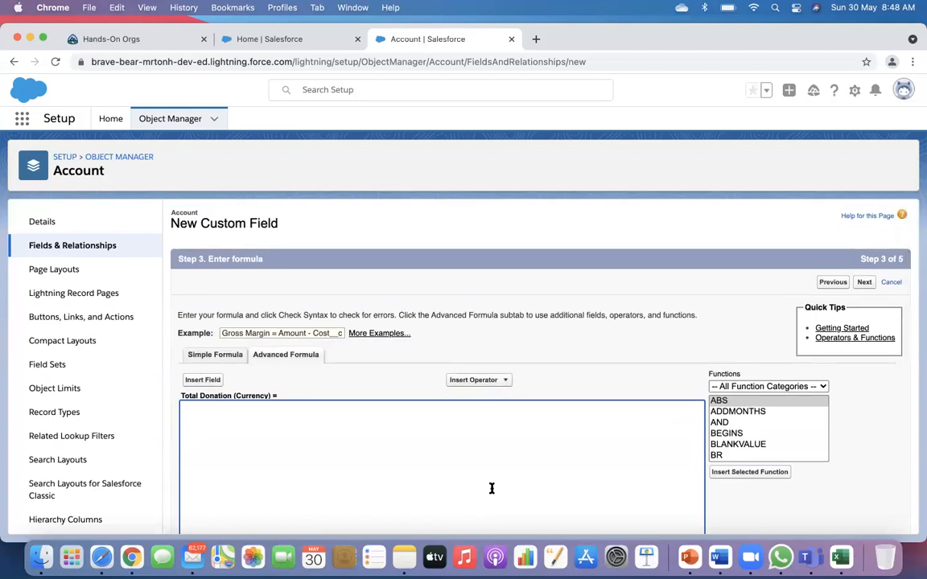
Abandon the formula field and start a new custom field on Account with the data type Roll-Up Summary.
click(93, 246)
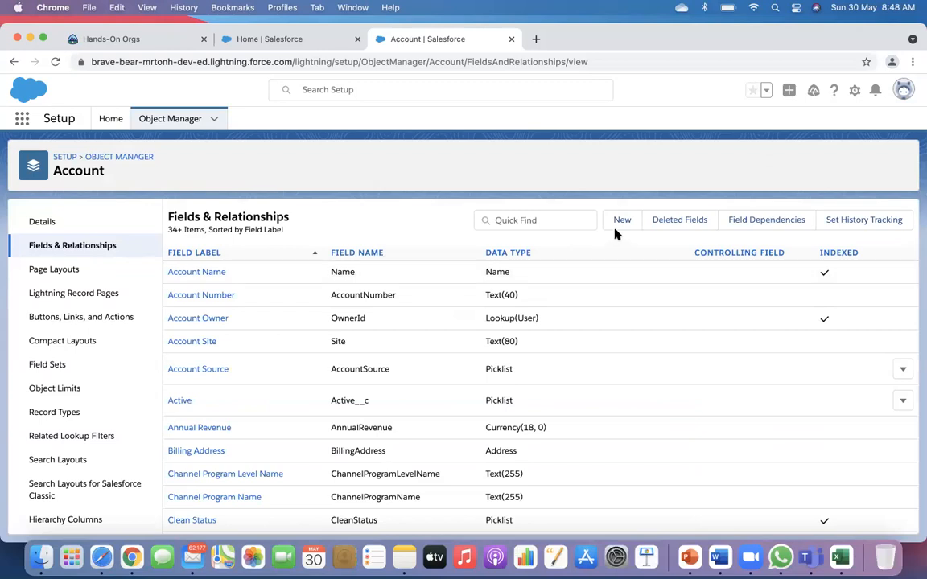
click(620, 221)
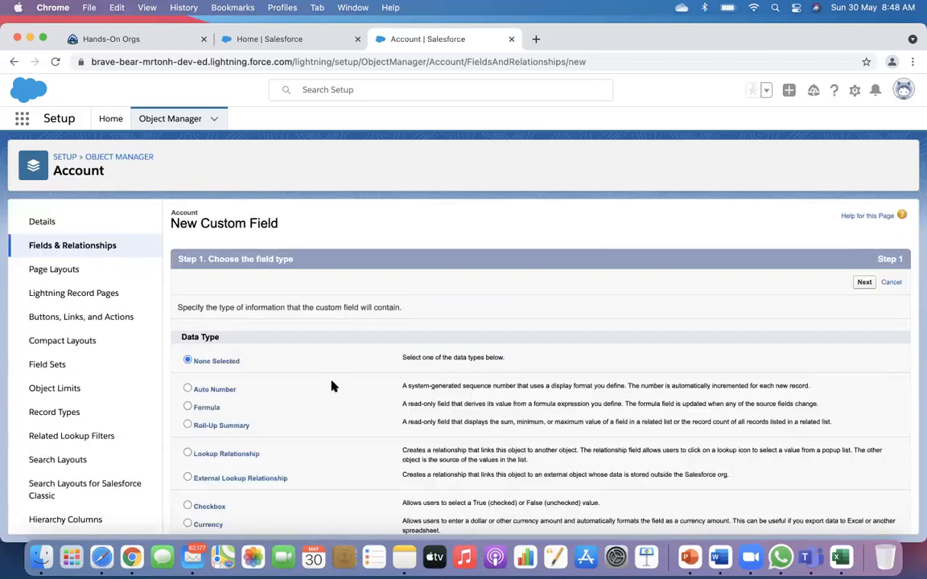
scroll(332, 386, down, 2)
click(214, 352)
scroll(522, 400, down, 2)
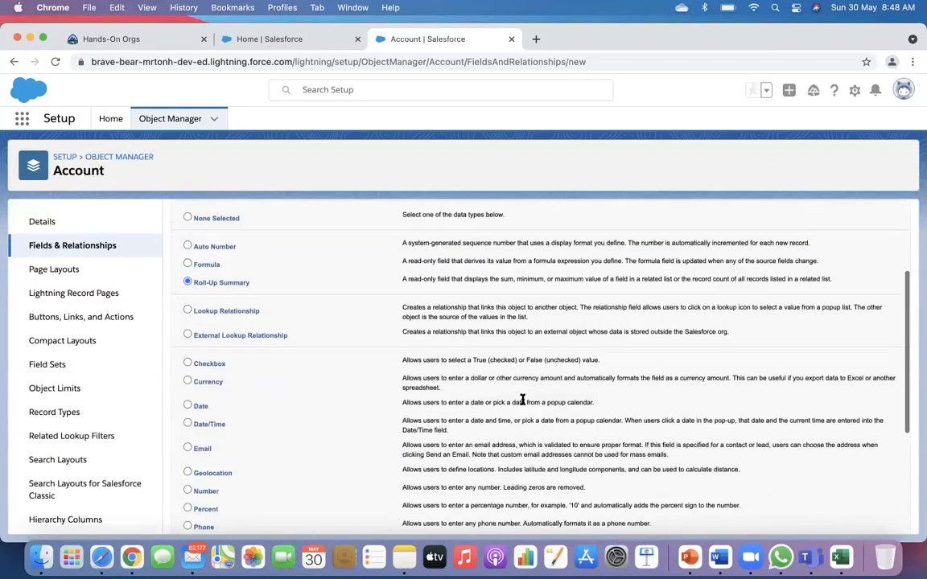
scroll(522, 400, down, 5)
click(864, 521)
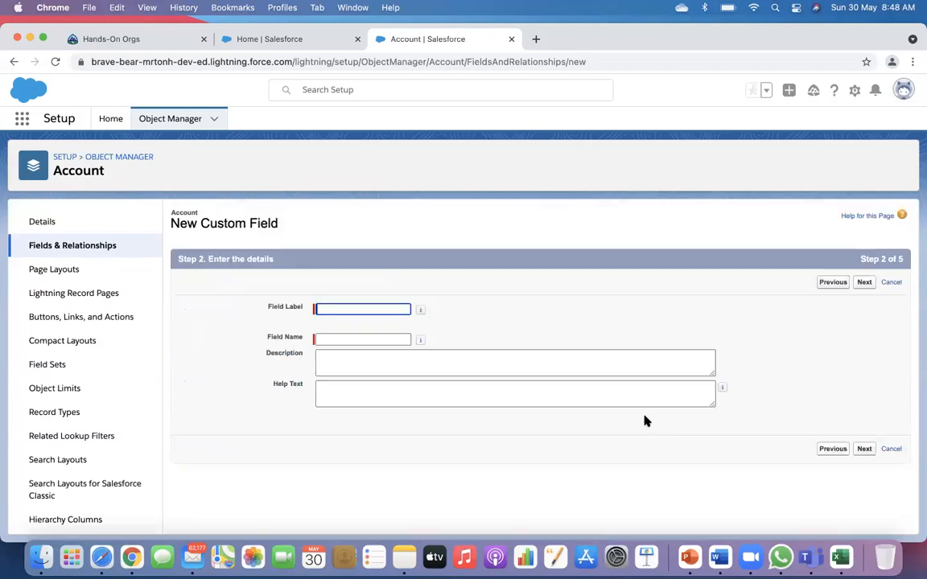
Label the roll-up summary field "Total Donation" and continue to the summary calculation.
click(343, 312)
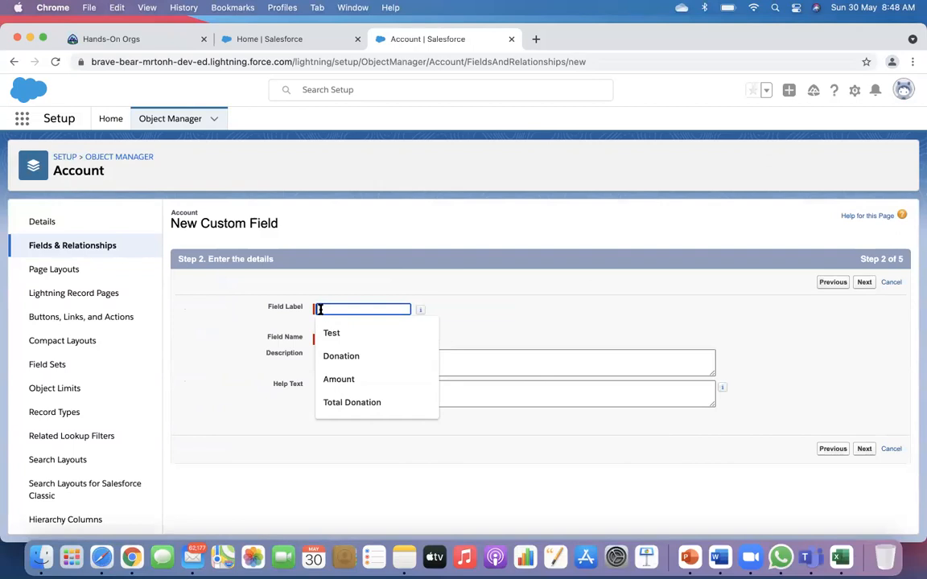
text(Total Donation)
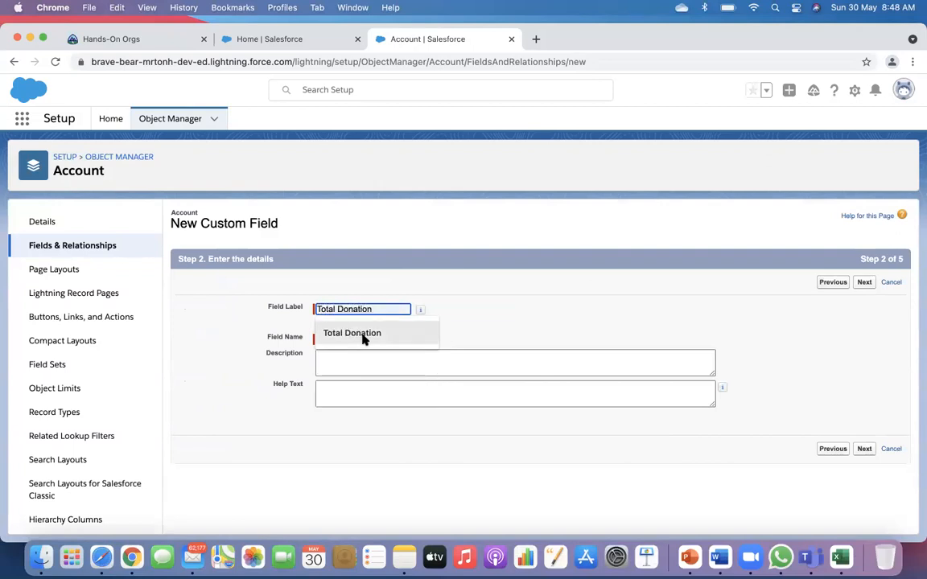
click(362, 333)
click(352, 340)
click(362, 364)
click(864, 449)
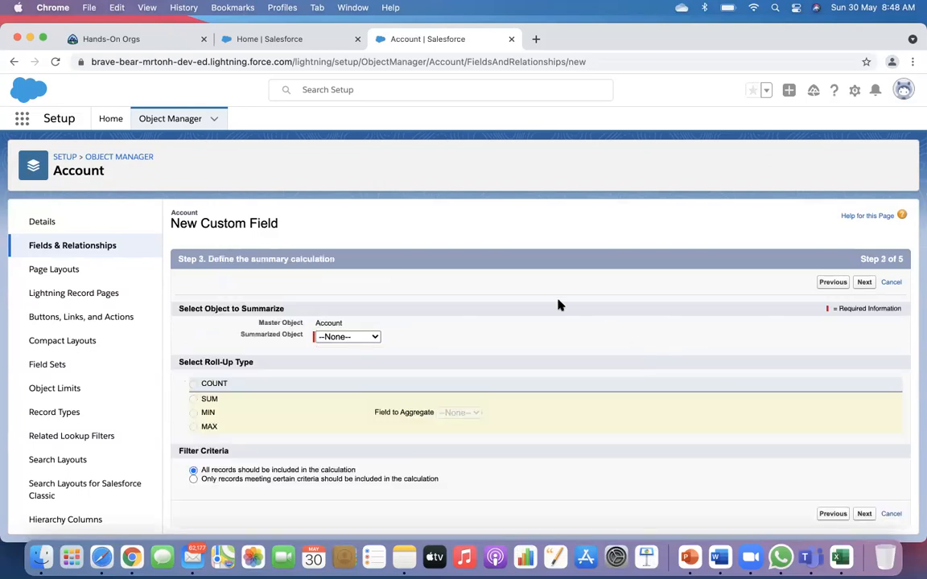
Define the roll-up as the SUM of Amount over all Donations records and continue to field-level security.
click(377, 338)
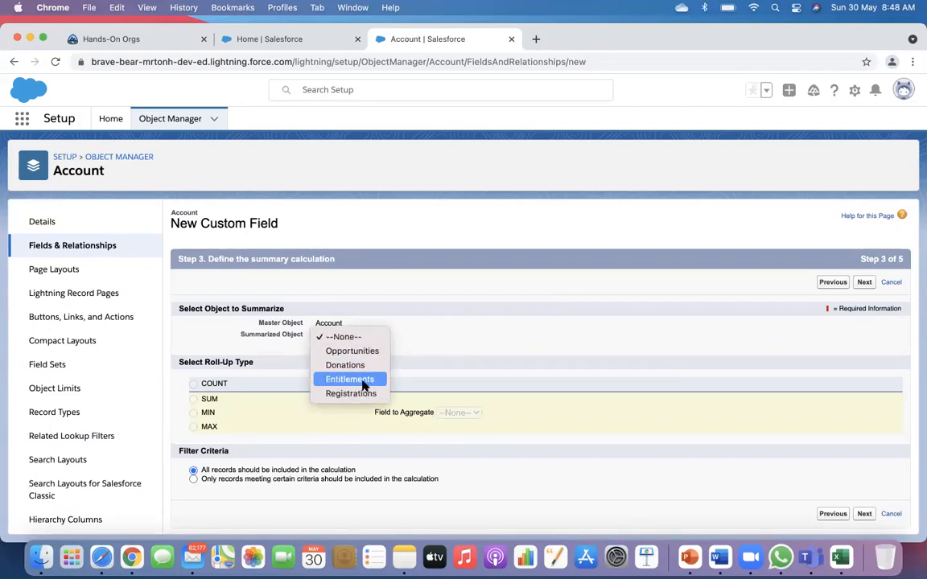
click(354, 367)
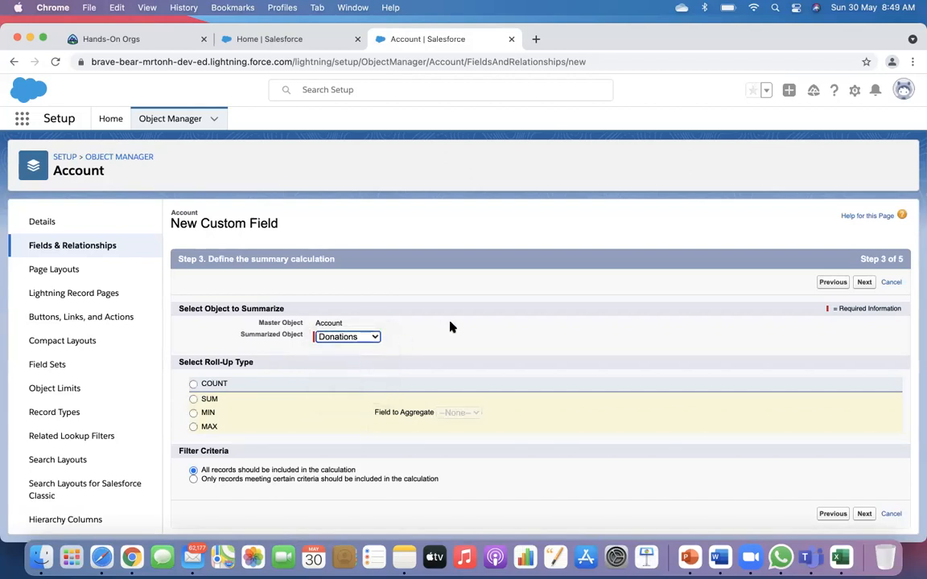
click(215, 386)
click(194, 399)
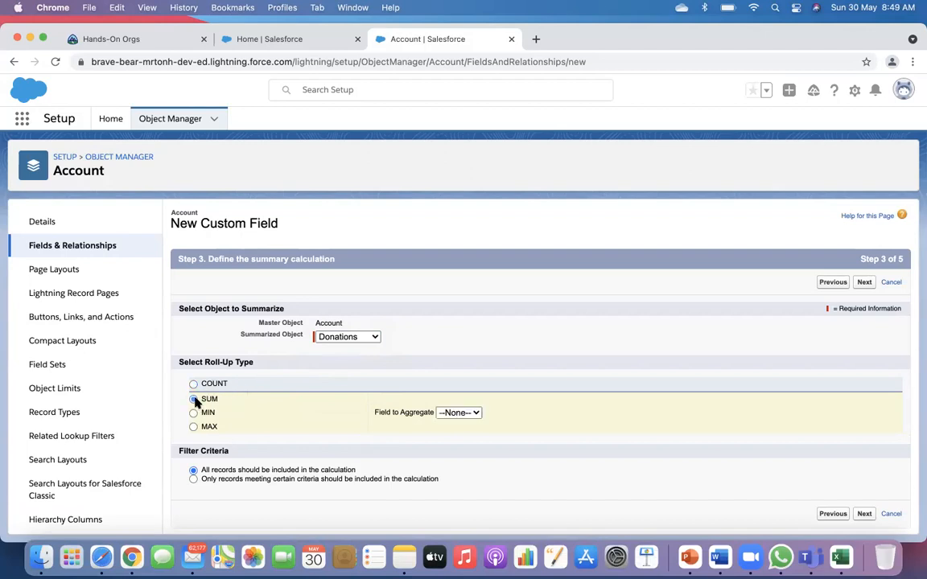
click(458, 413)
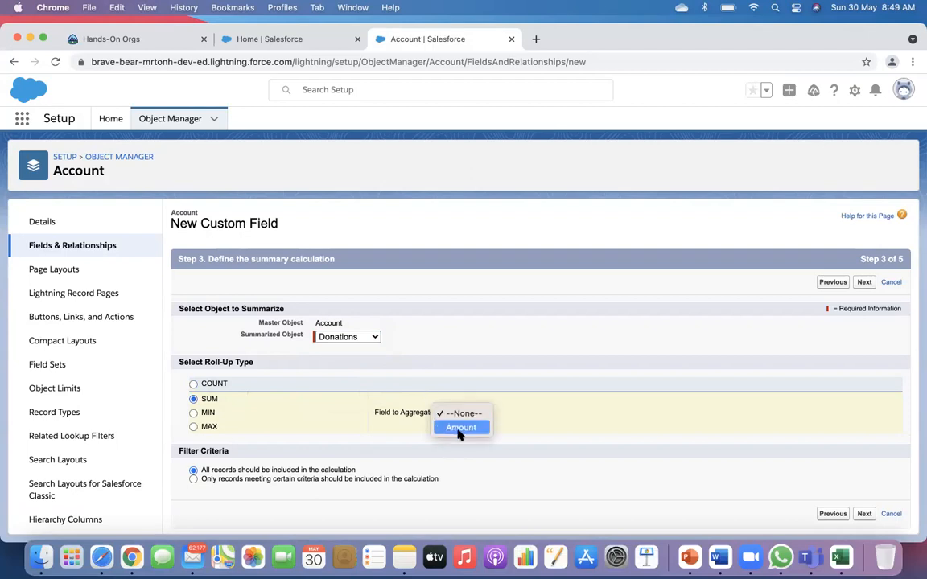
click(461, 428)
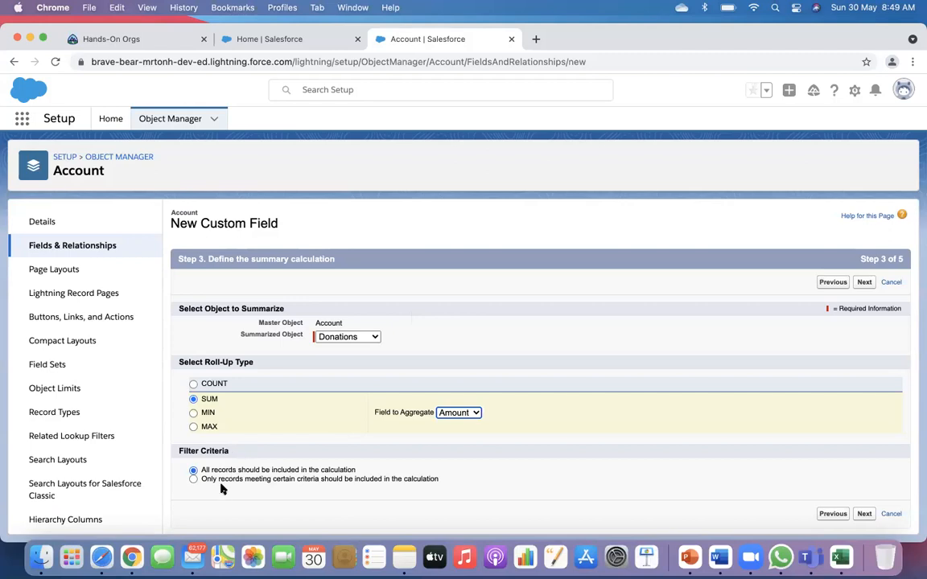
click(863, 517)
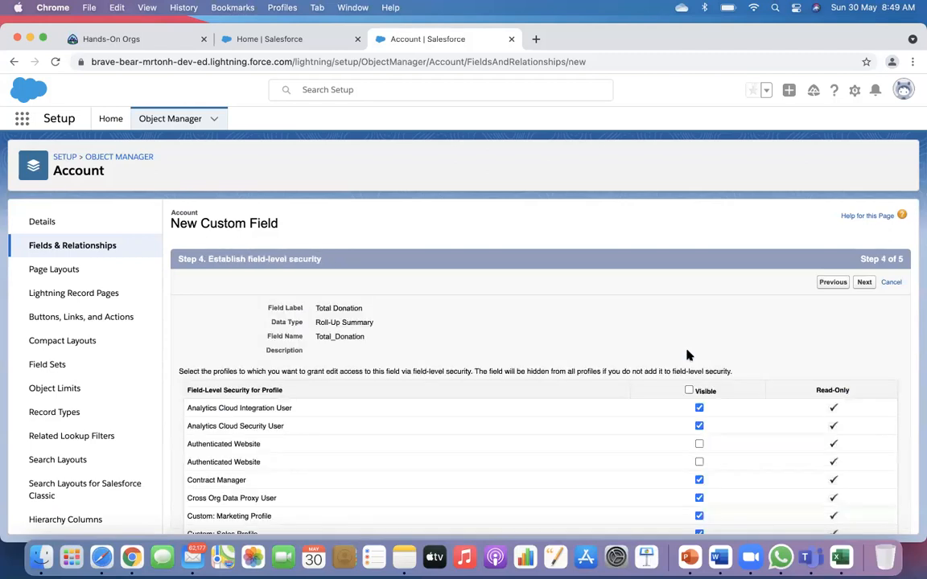
Make the Total Donation field visible to all profiles and save it.
click(689, 391)
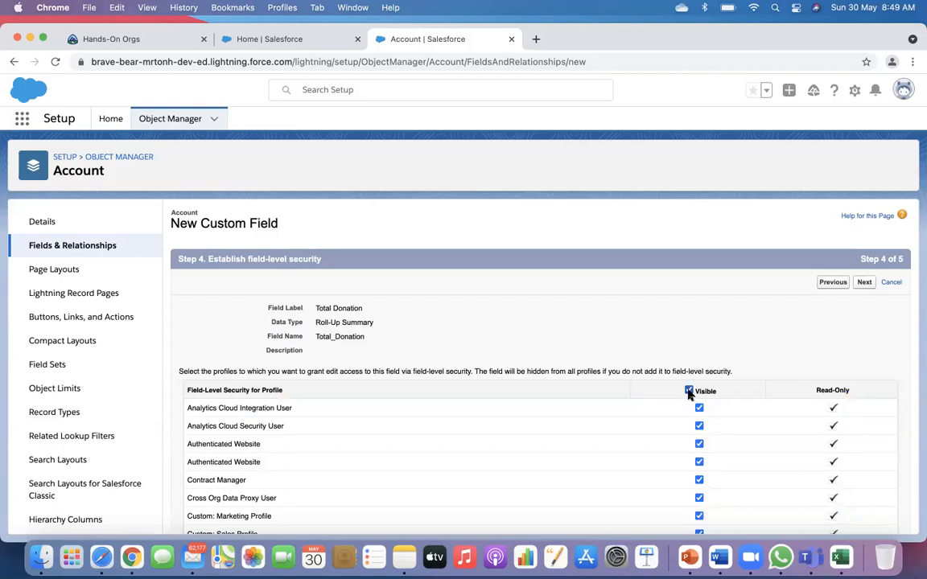
click(865, 284)
click(861, 283)
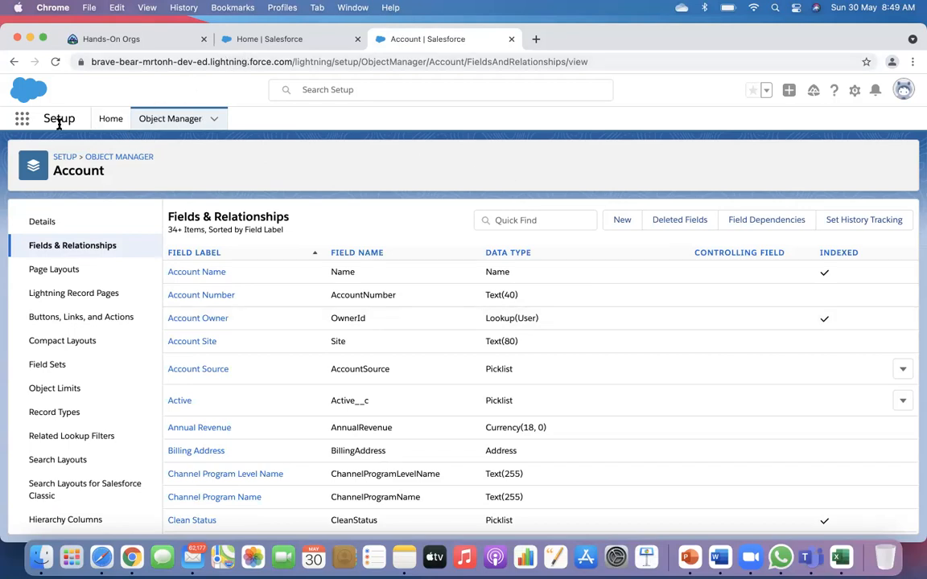
Reload the Sales app, open the BCCI account and go to its Donations related list.
click(238, 45)
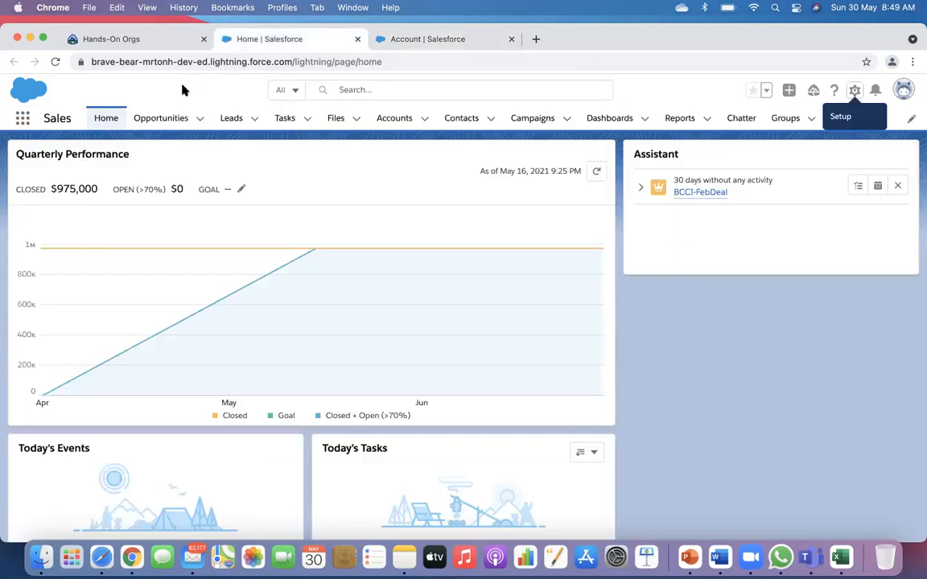
click(56, 62)
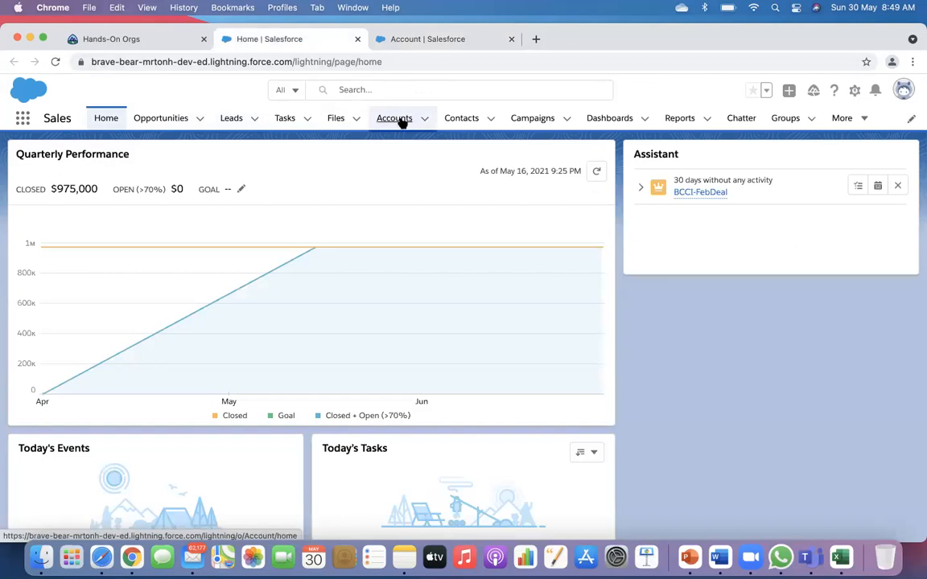
click(401, 121)
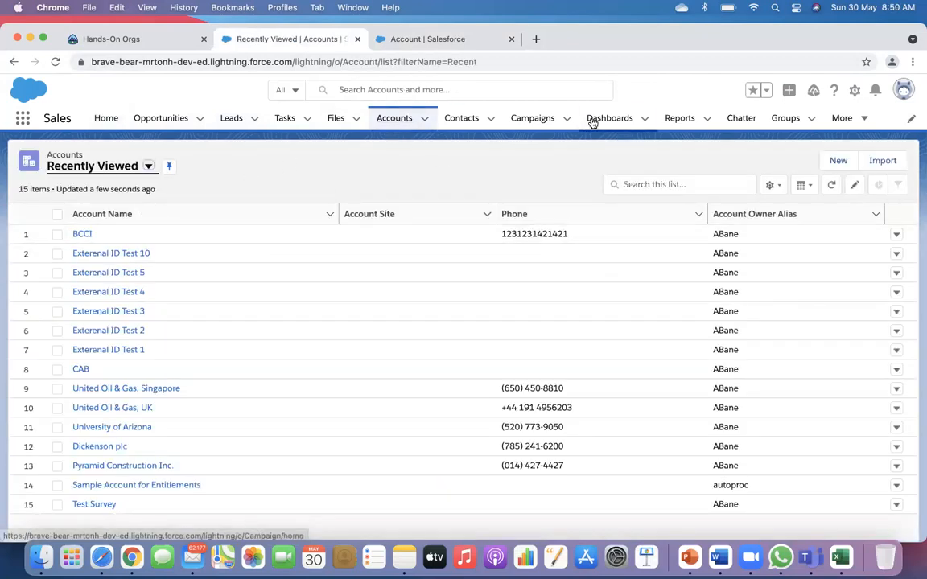
click(82, 234)
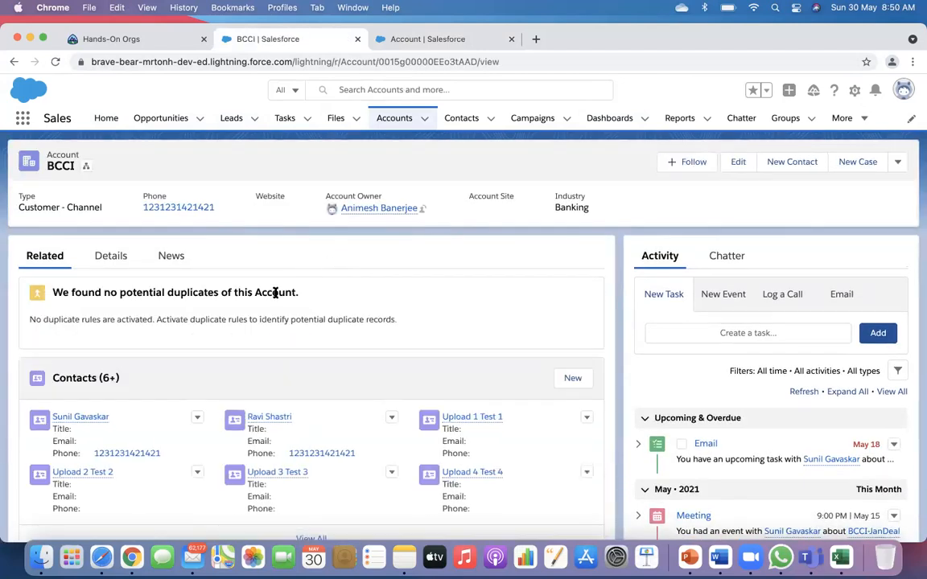
scroll(276, 293, down, 10)
scroll(273, 296, down, 5)
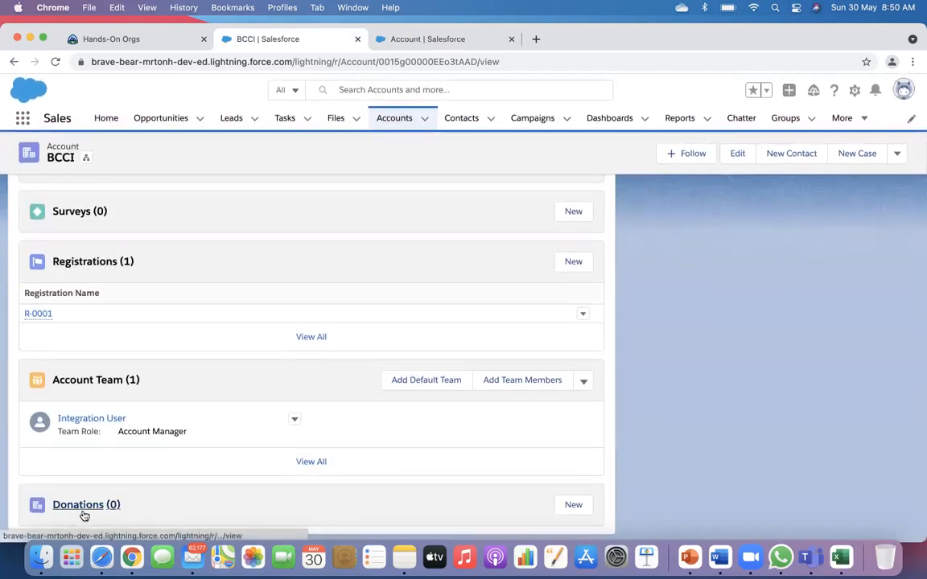
Create a donation with the amount 10 for BCCI and check Total Donation in the account's details.
click(575, 507)
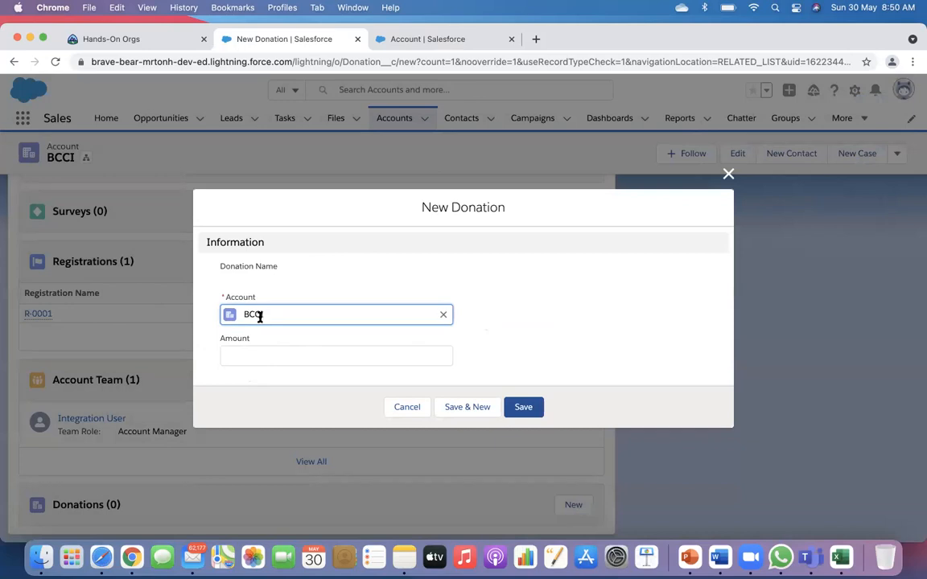
click(254, 351)
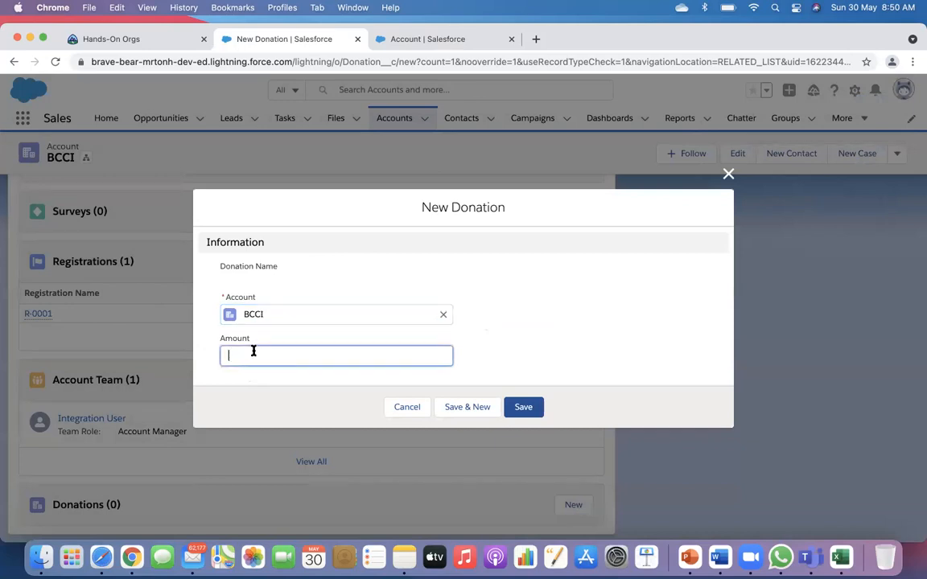
click(524, 408)
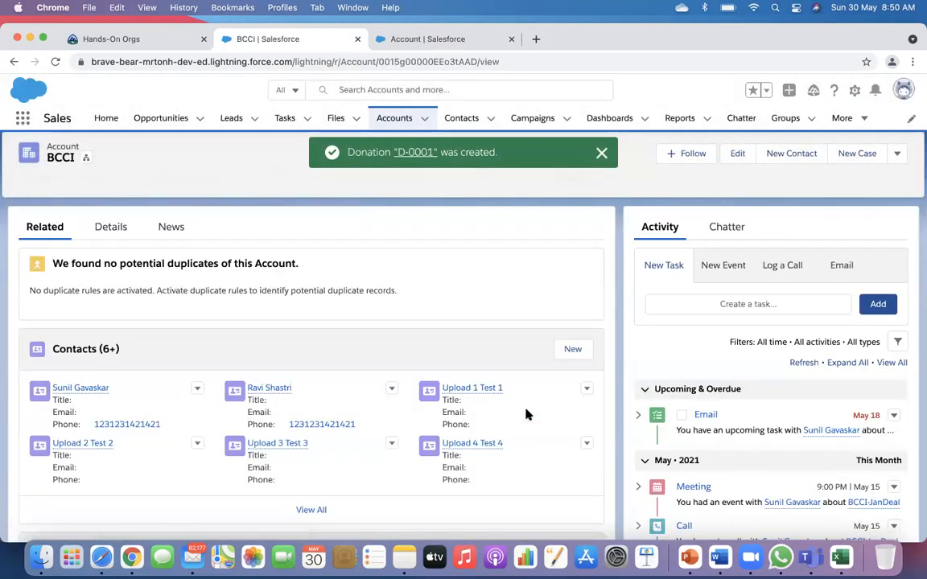
scroll(526, 415, down, 10)
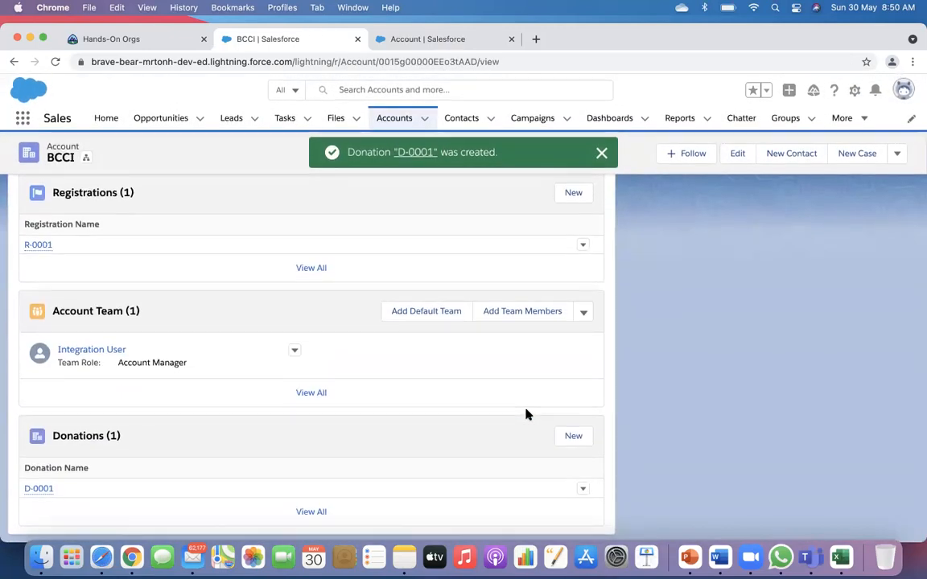
scroll(525, 414, up, 10)
click(105, 254)
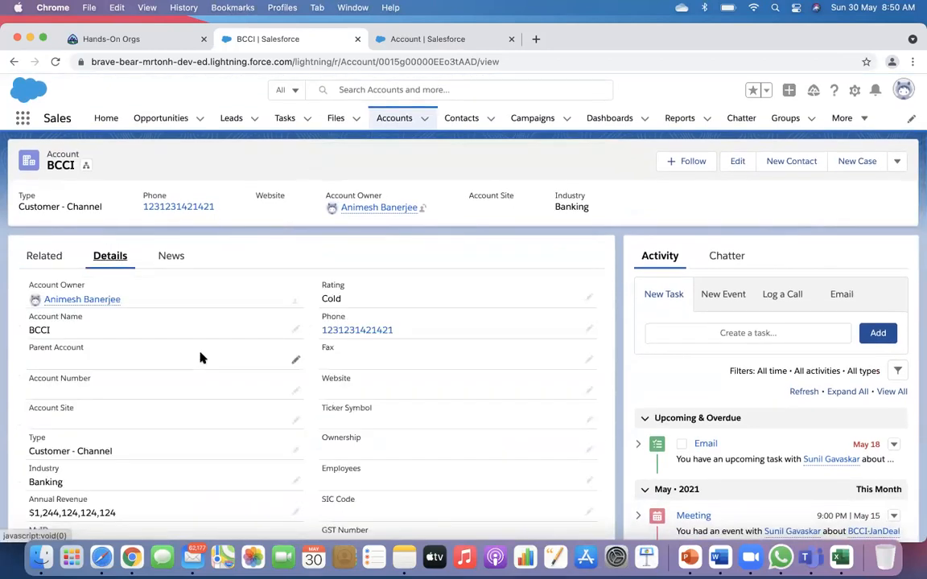
scroll(201, 358, down, 8)
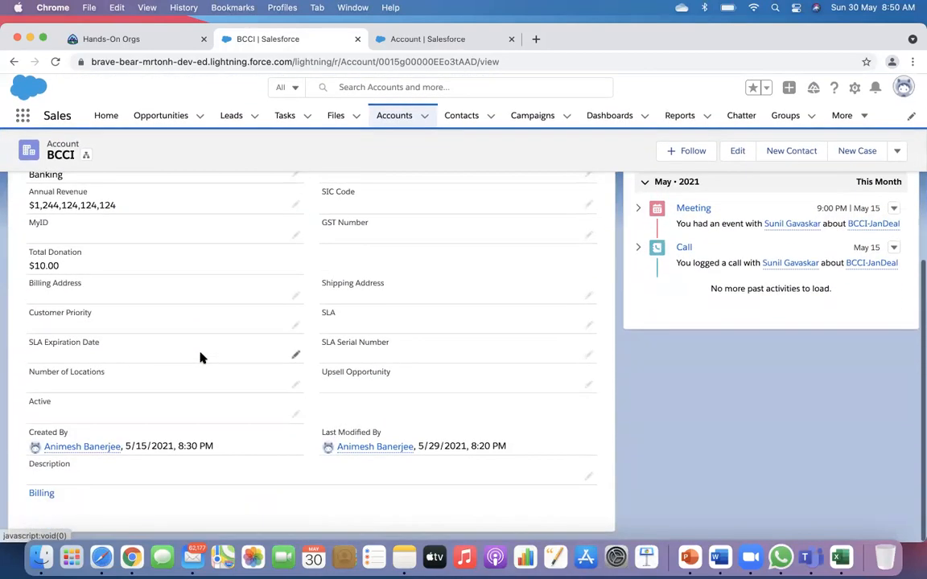
Add a second donation to BCCI from its Donations related list and recheck Total Donation in the account's details.
scroll(38, 271, up, 8)
click(44, 257)
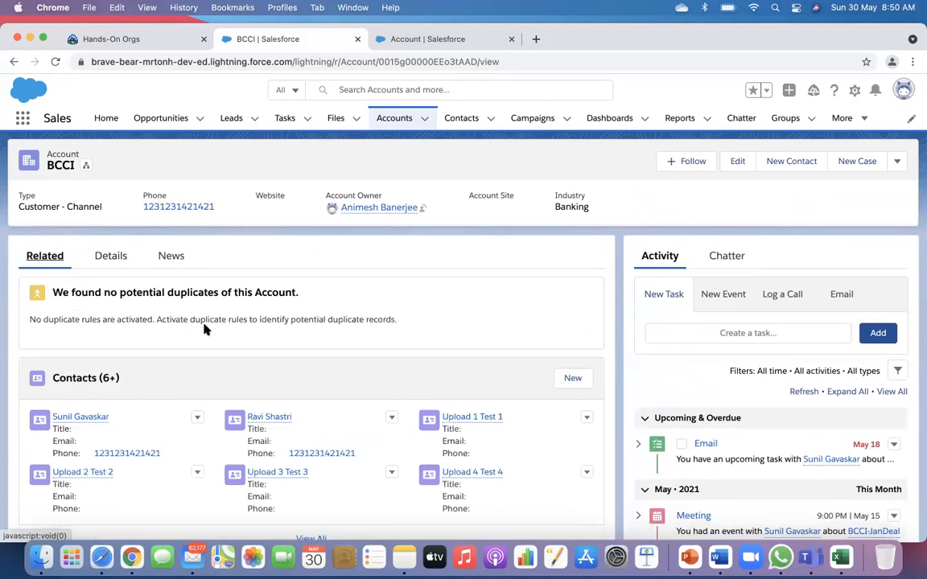
scroll(204, 329, down, 15)
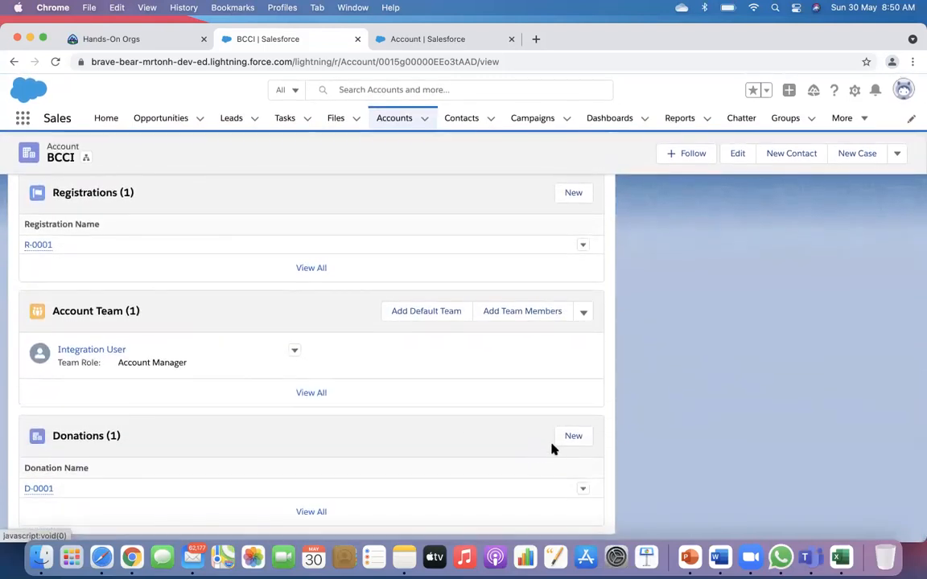
click(573, 436)
click(295, 356)
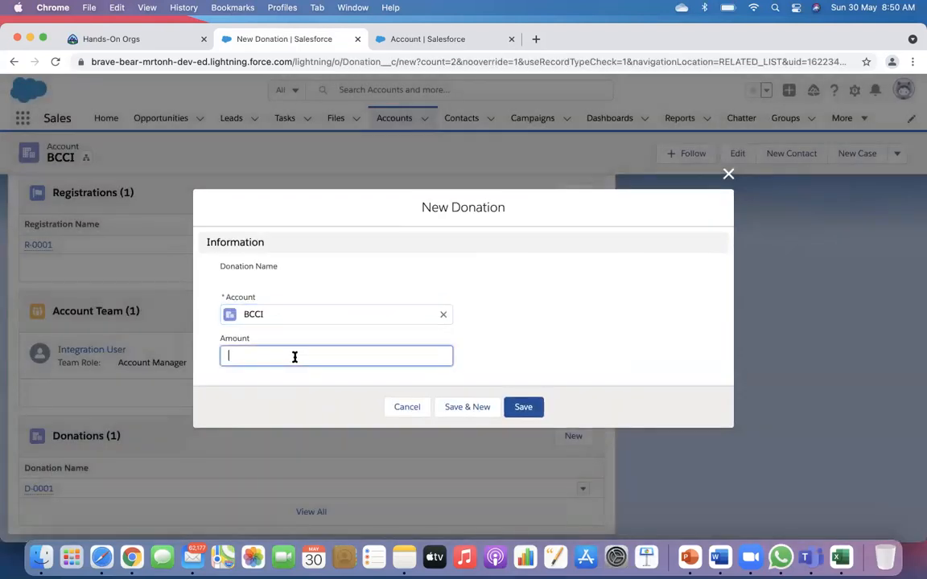
click(524, 407)
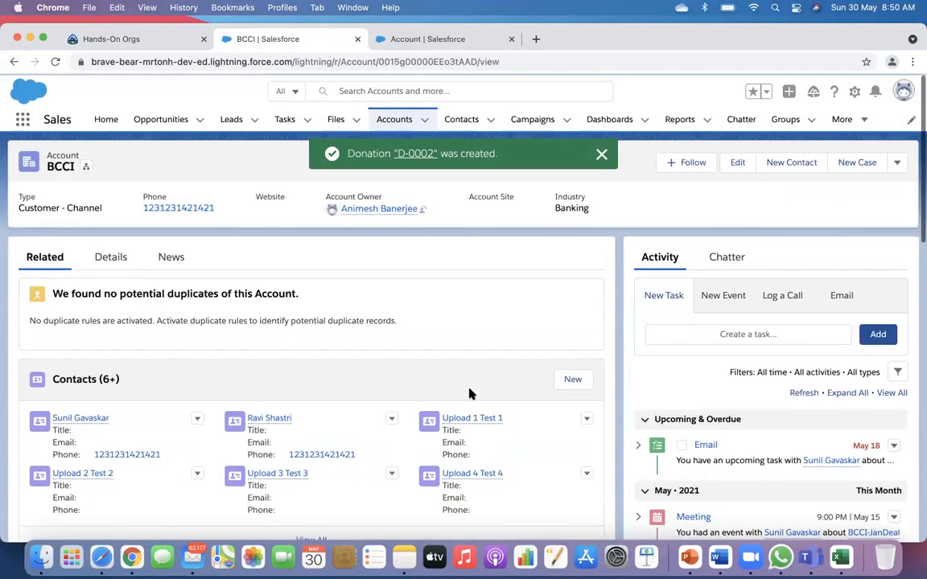
click(112, 256)
scroll(143, 362, down, 5)
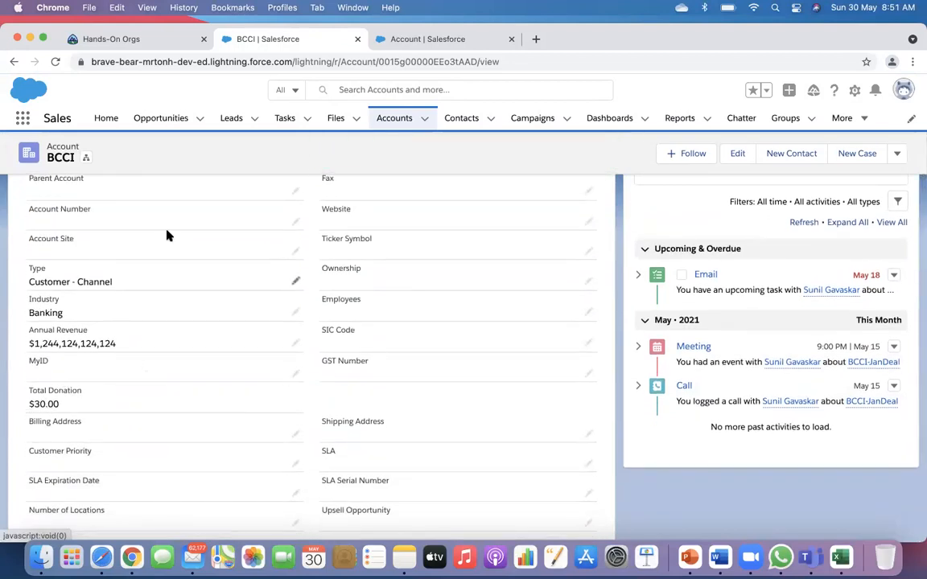
Add a third donation with the amount 300 to BCCI from its Donations related list.
scroll(165, 233, up, 5)
click(41, 258)
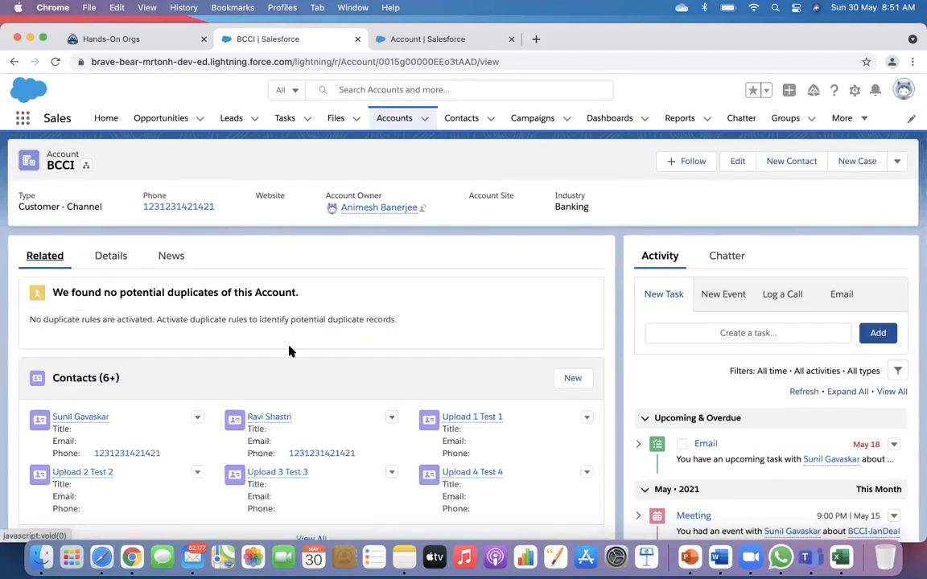
scroll(290, 352, down, 10)
scroll(290, 352, down, 3)
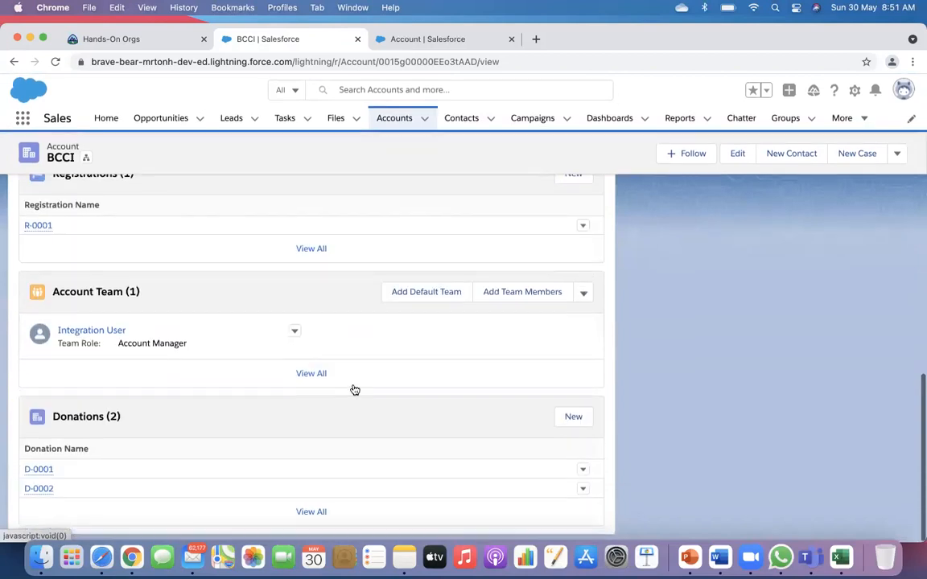
click(575, 417)
click(294, 354)
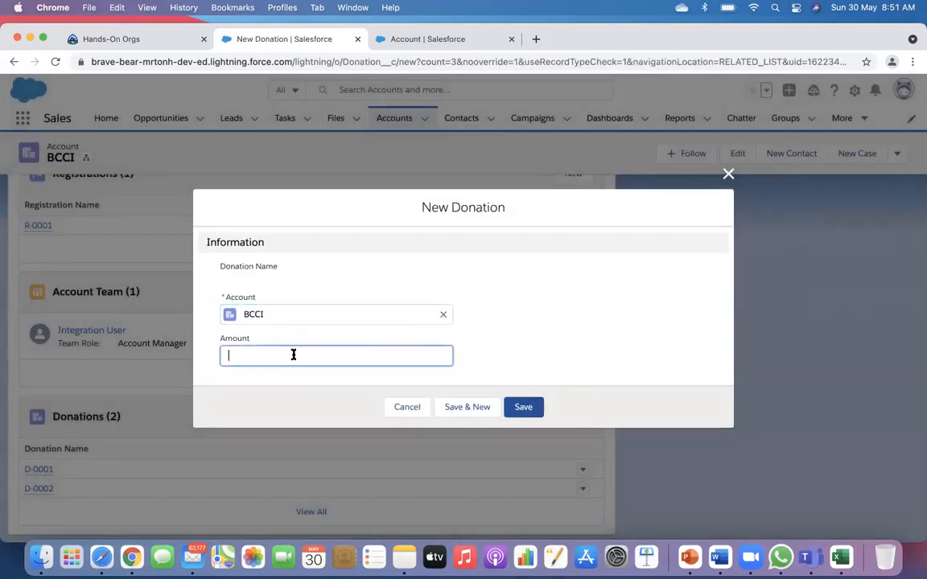
text(300)
click(523, 407)
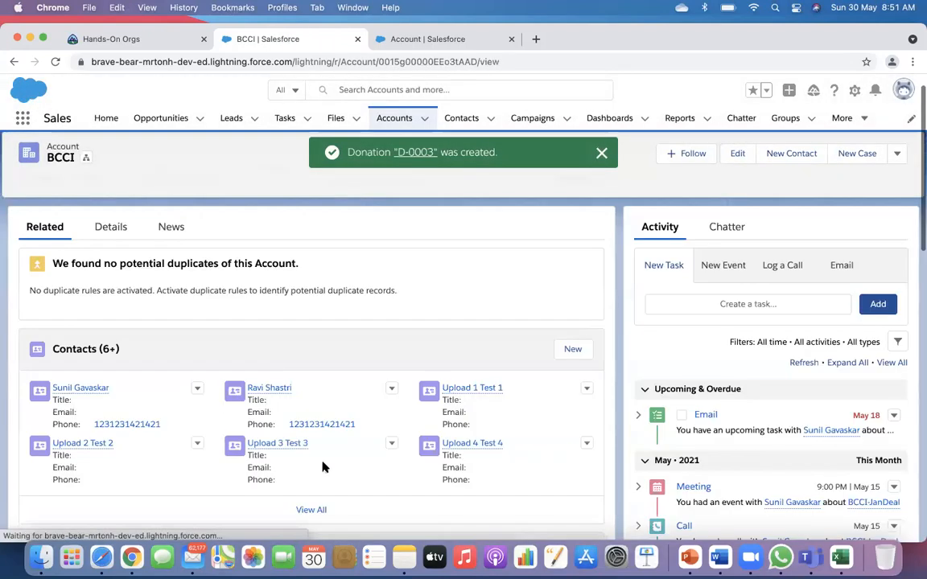
Add a fourth donation with the amount 40 to BCCI from its Donations related list.
scroll(331, 459, down, 10)
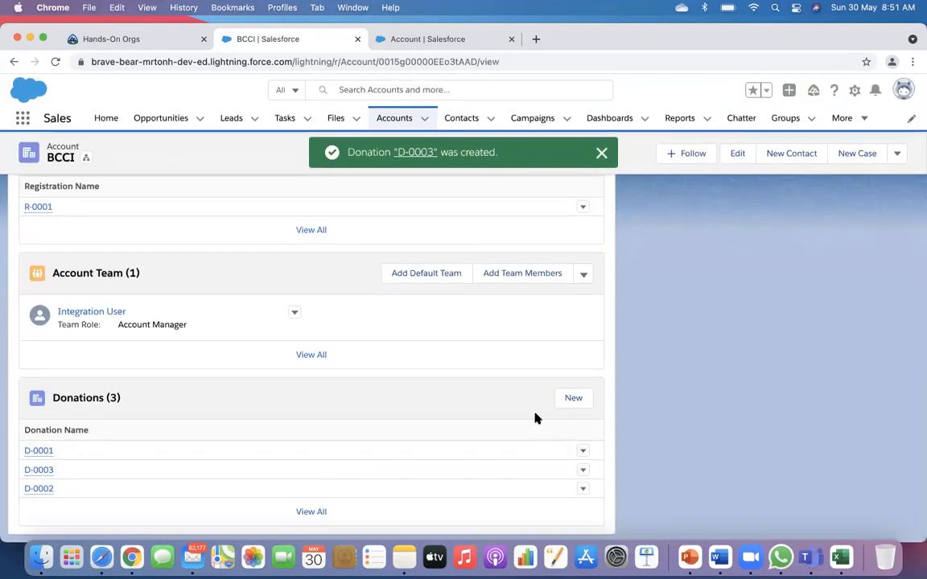
click(573, 398)
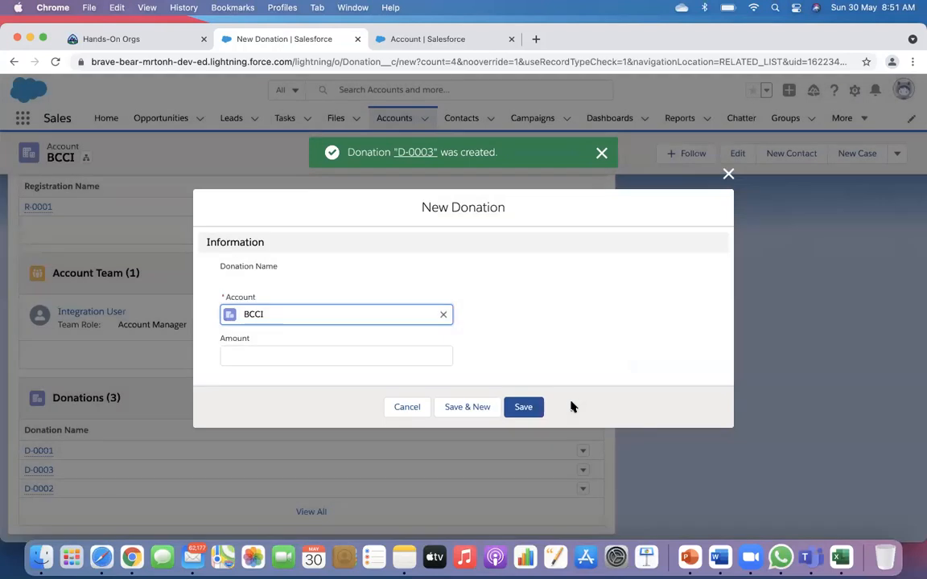
click(374, 355)
text(40)
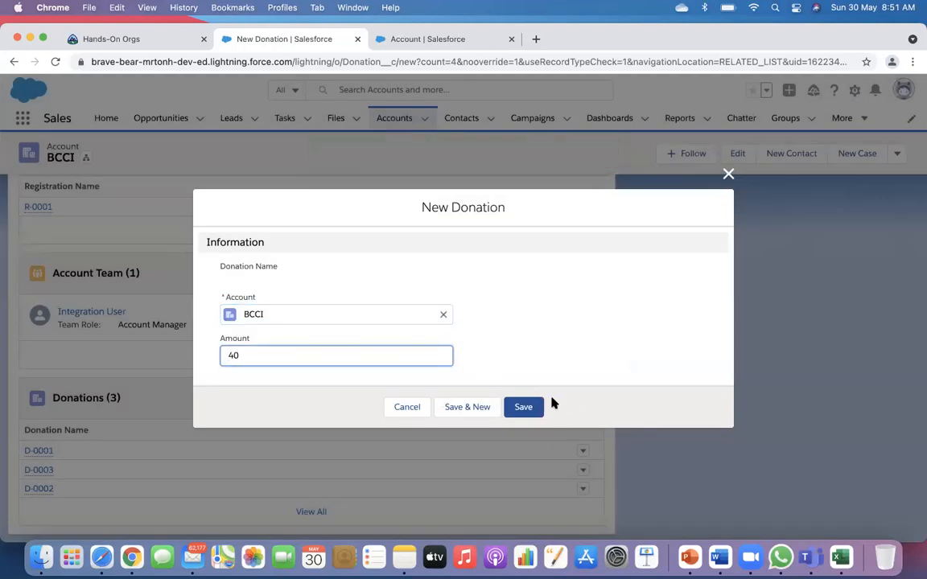
click(538, 406)
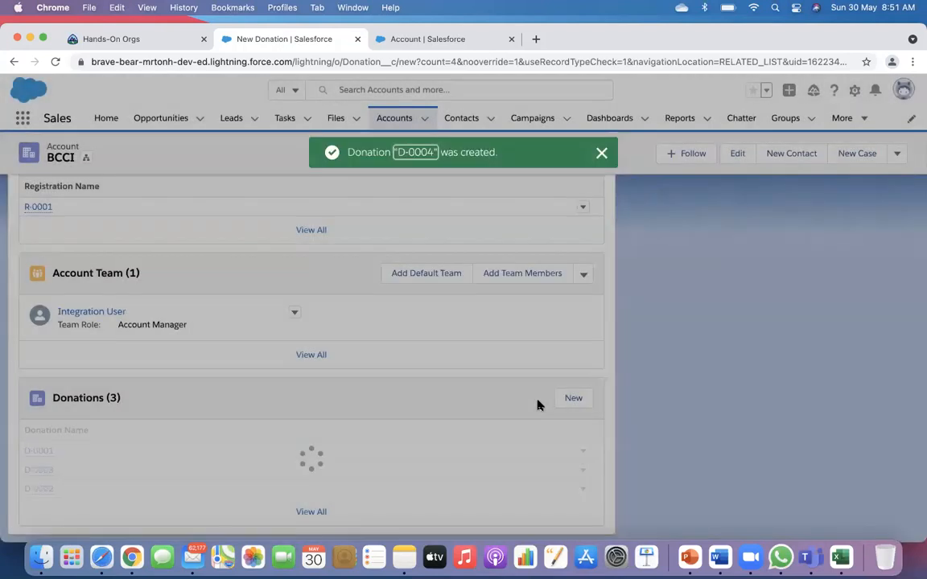
Review BCCI's Donations related list and check Total Donation in the account's details.
scroll(542, 426, down, 10)
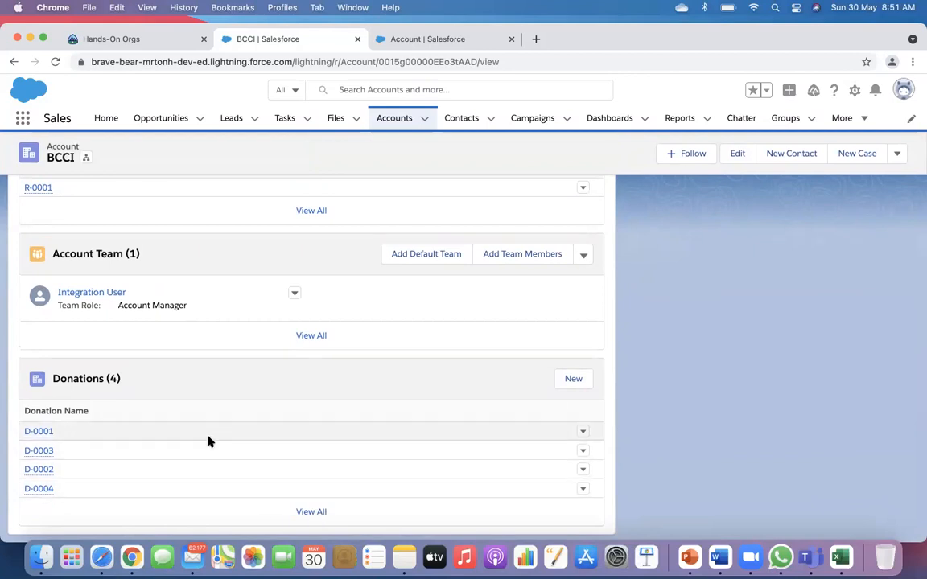
scroll(208, 441, up, 10)
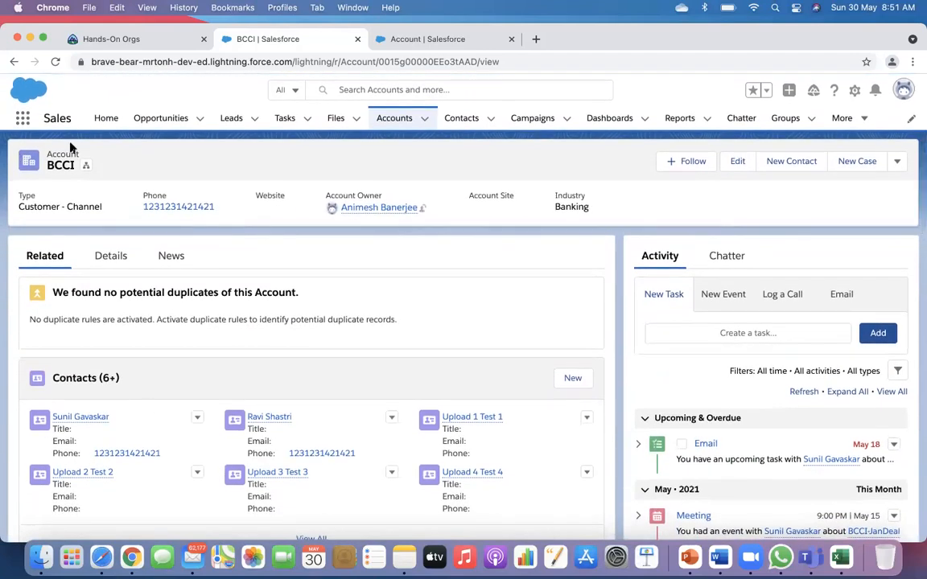
click(109, 256)
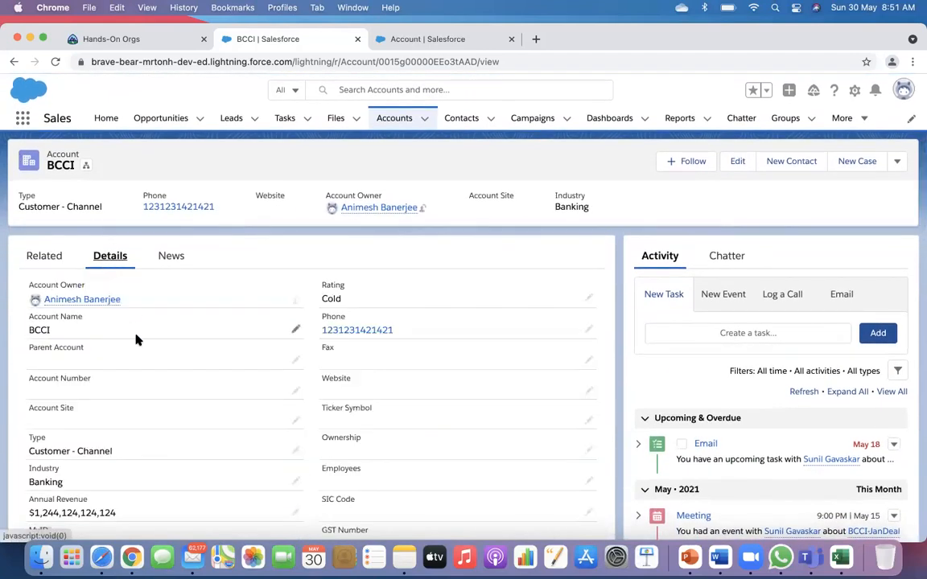
scroll(131, 325, down, 5)
scroll(147, 371, down, 3)
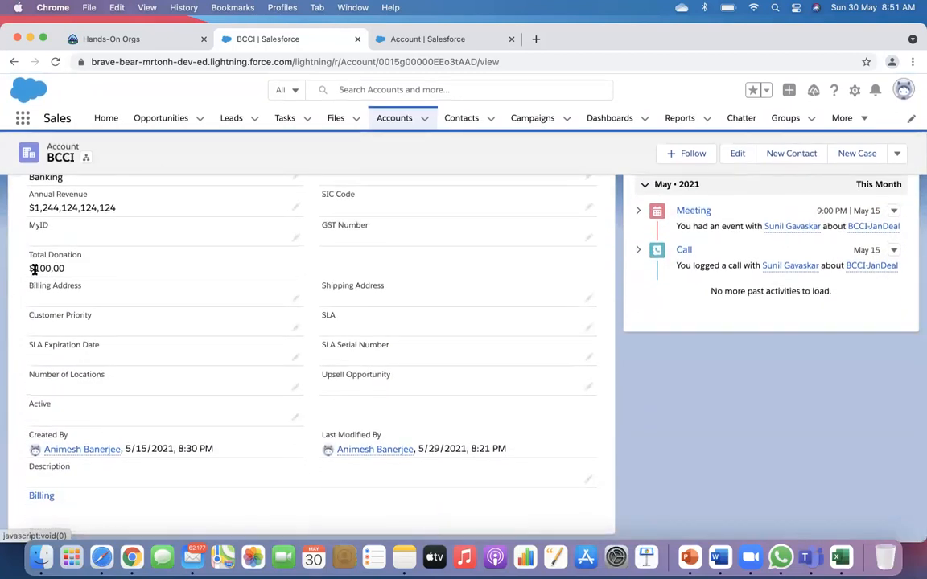
Open BCCI for editing to inspect whether Total Donation is editable, then close the form without saving.
click(734, 152)
scroll(511, 275, down, 2)
scroll(511, 275, down, 5)
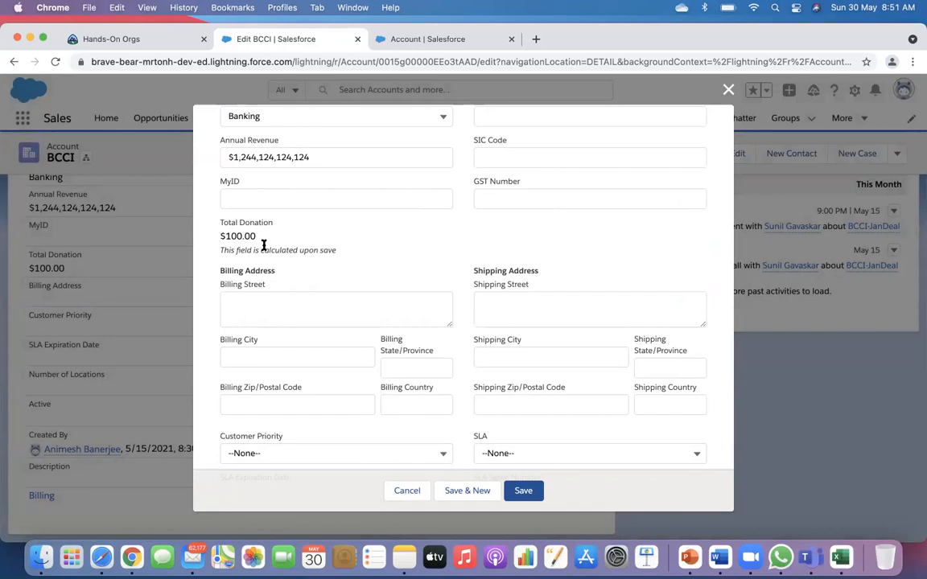
click(728, 91)
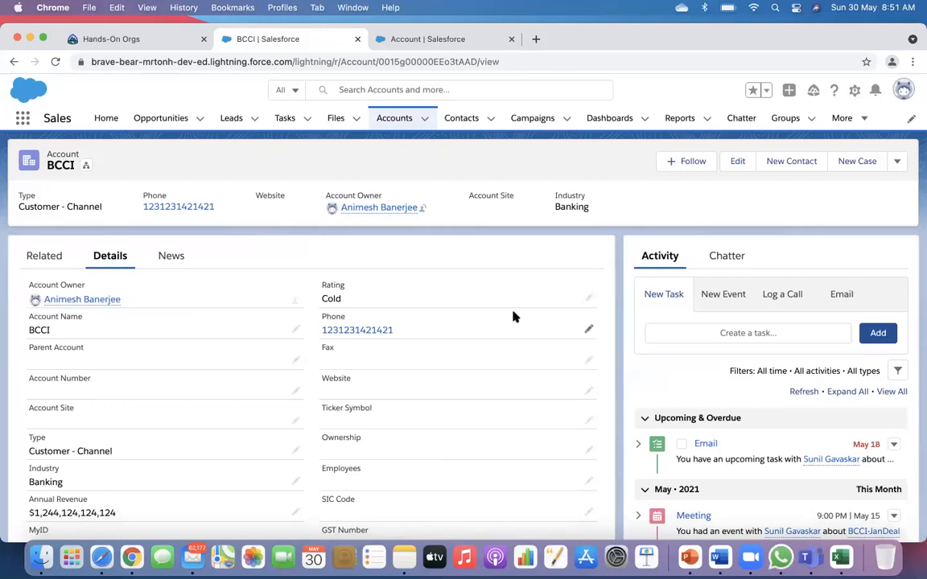
In Setup's Object Manager, find the Donation object, open its fields and relationships and start a new custom field.
click(413, 40)
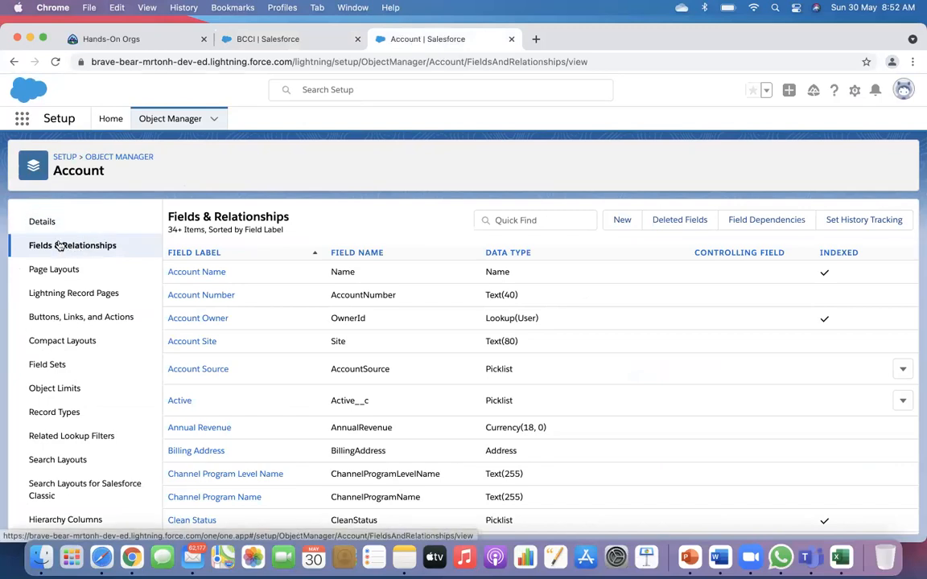
click(112, 163)
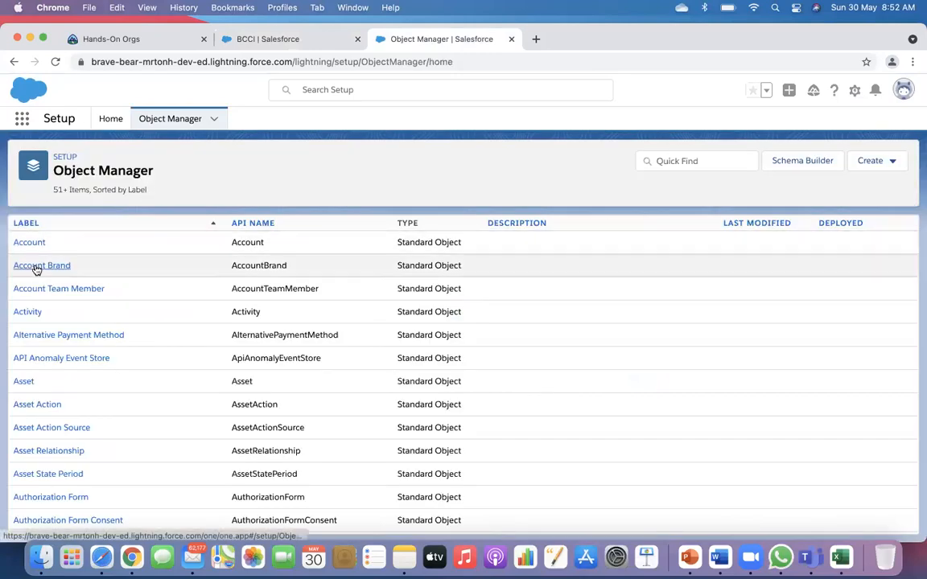
click(695, 161)
text(d)
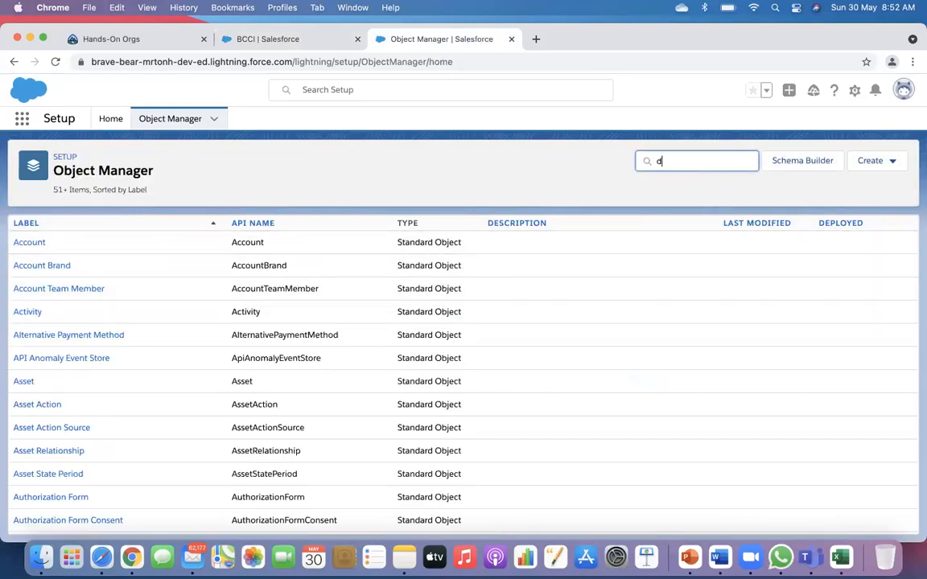
text(onation)
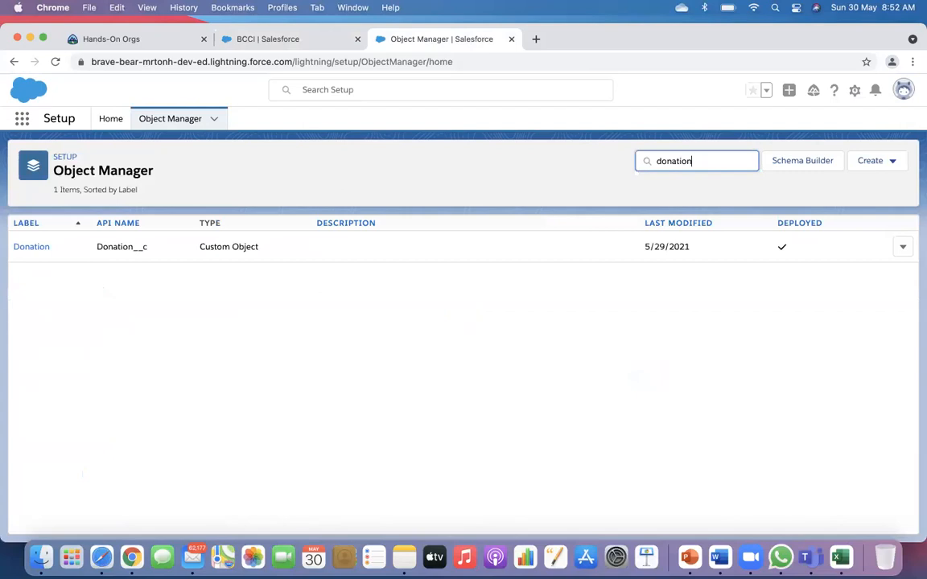
click(36, 247)
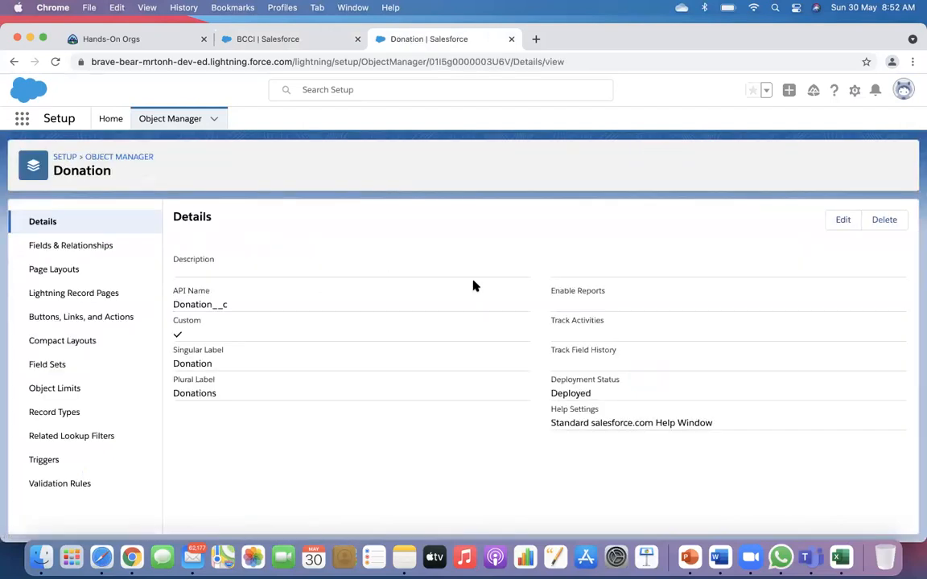
click(87, 249)
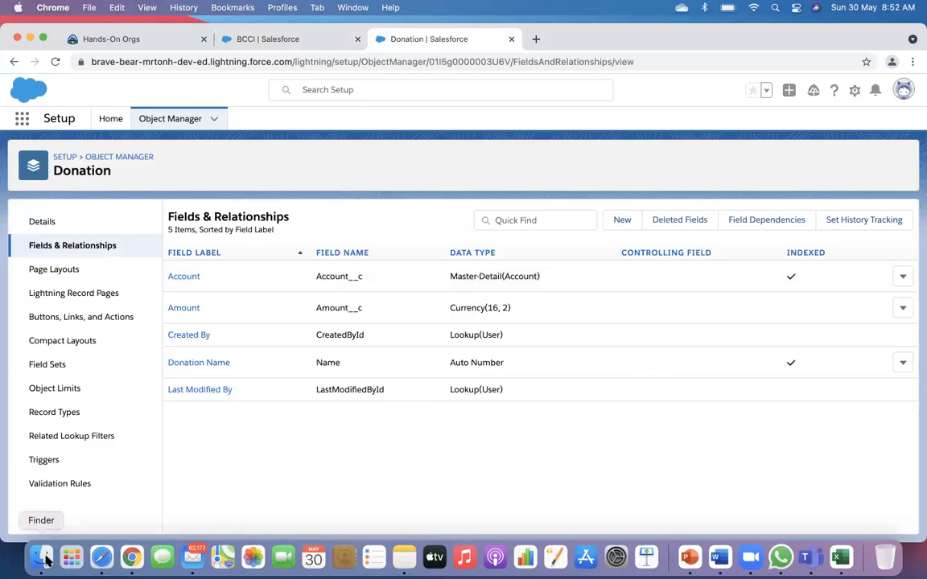
click(624, 220)
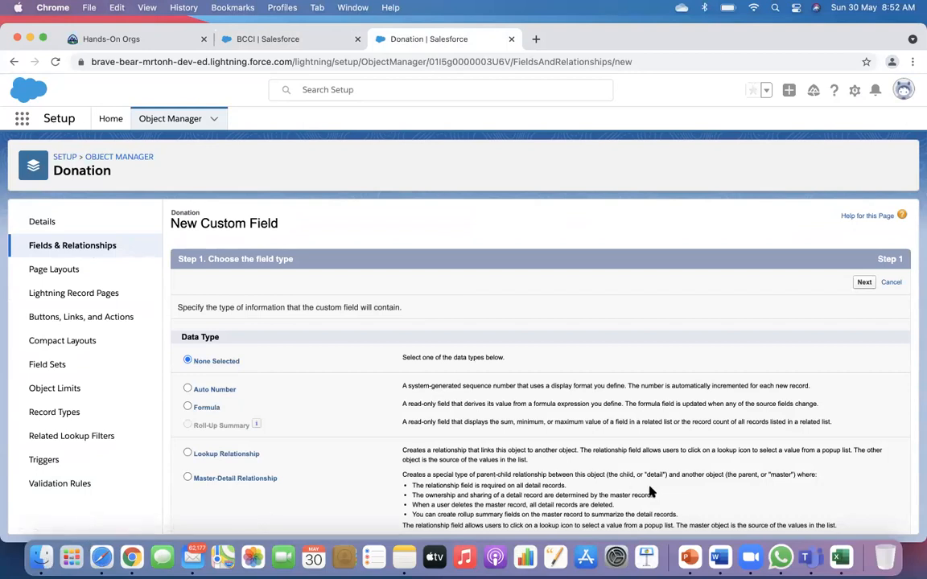
Switch to Excel, create a blank workbook and rename its sheet Donation.
click(838, 555)
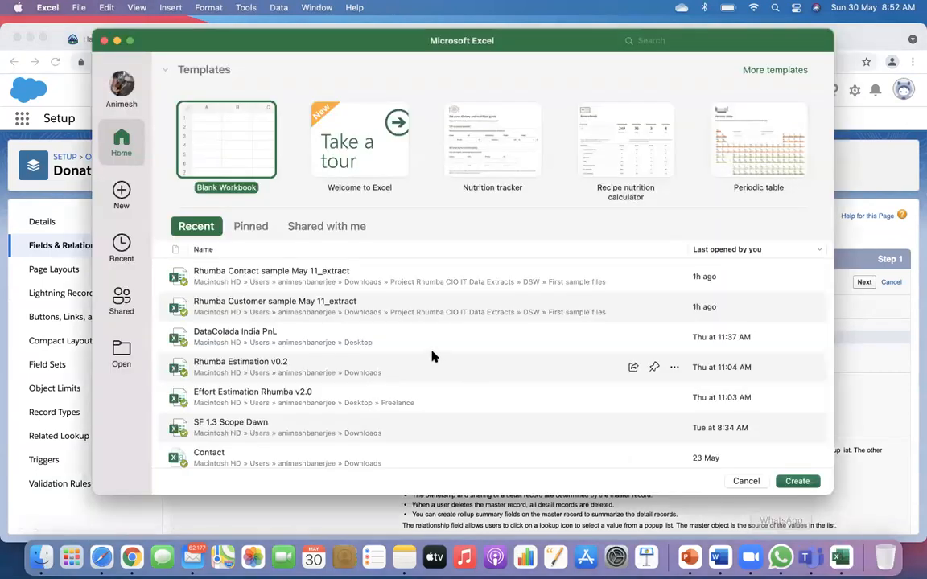
double_click(233, 129)
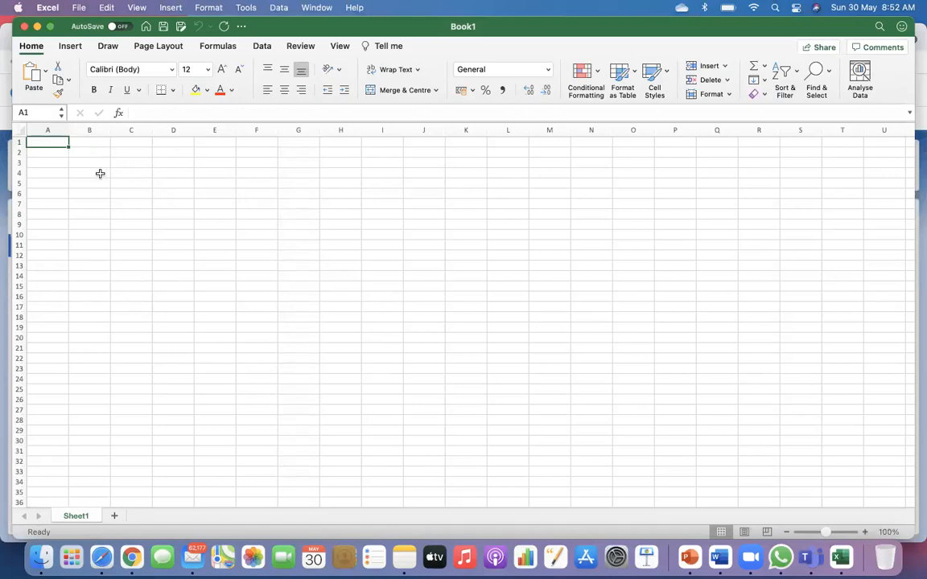
right_click(74, 519)
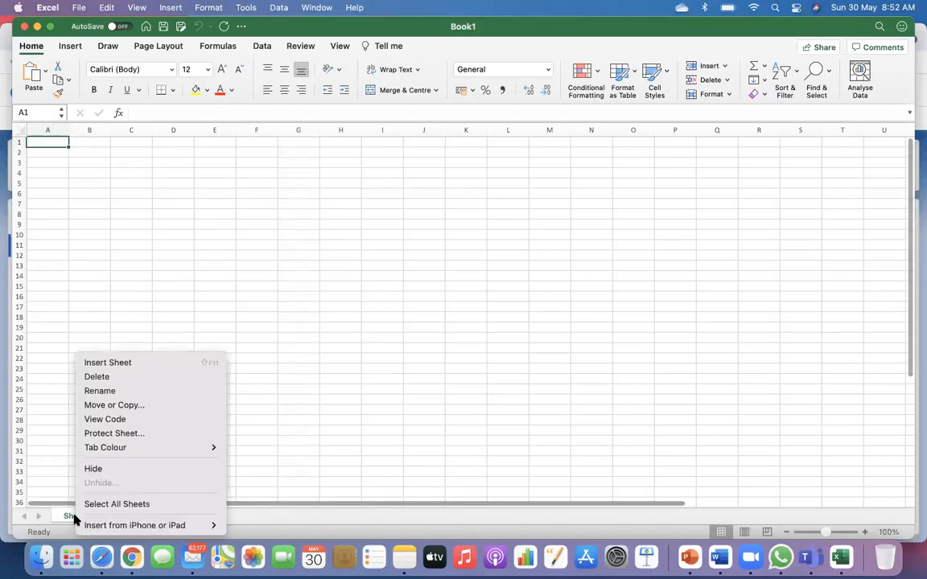
click(125, 391)
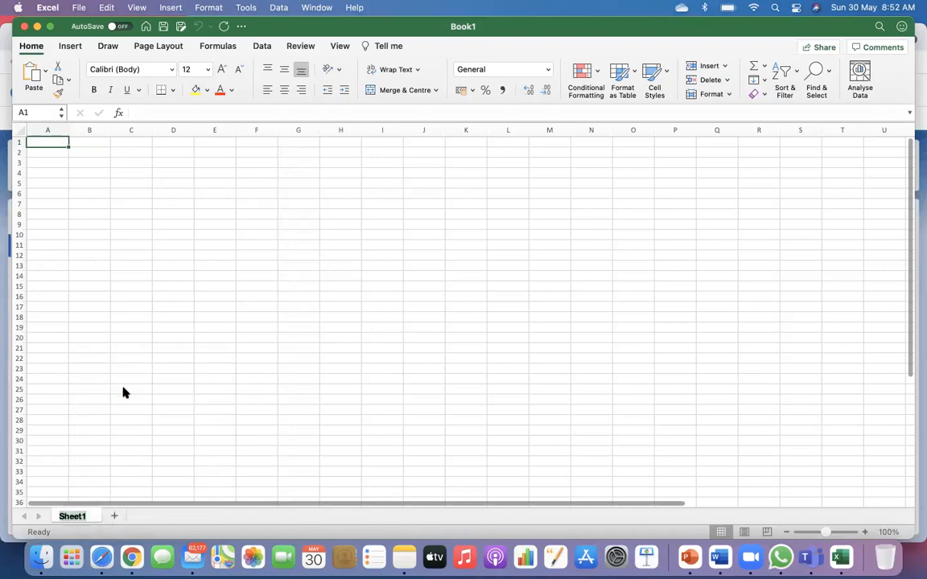
text(Doantion)
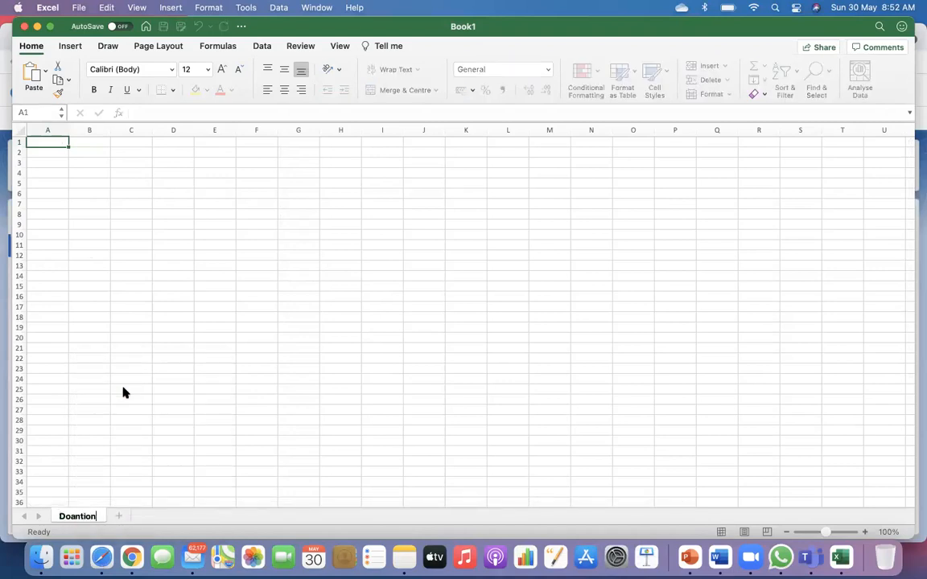
key(BackSpace)
key(BackSpace)
key(BackSpace)
key(BackSpace)
key(BackSpace)
text(nation)
text(Ammoun)
key(BackSpace)
key(BackSpace)
key(BackSpace)
key(BackSpace)
key(BackSpace)
key(BackSpace)
Enter the heading Amount in A1 and the values 10, 20, 30 and 40 in A2 to A5.
click(50, 140)
text(Amount)
key(Return)
text(10)
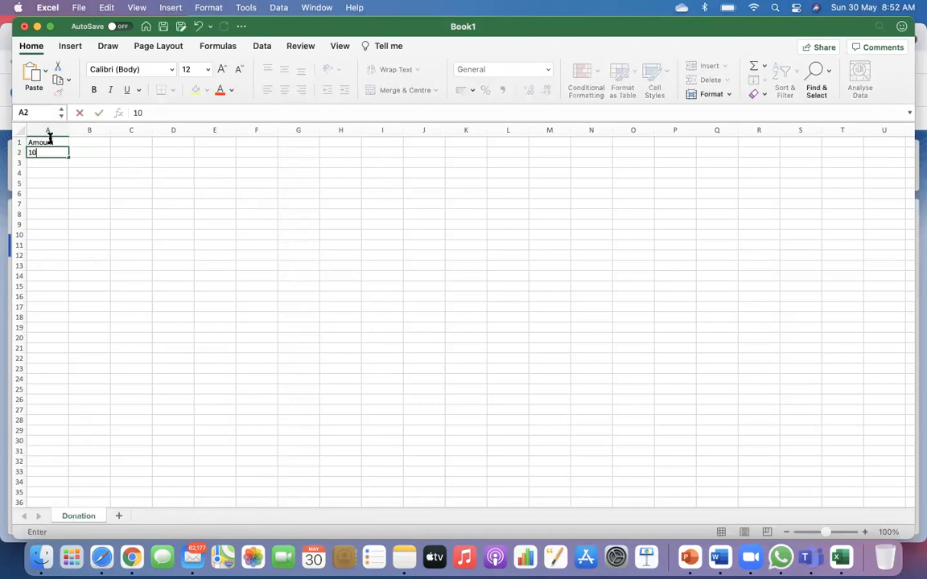
key(Return)
text(20)
key(ctrl+Return)
text(3020)
key(BackSpace)
key(BackSpace)
key(BackSpace)
key(BackSpace)
text(2)
key(Return)
text(30)
key(Return)
text(40)
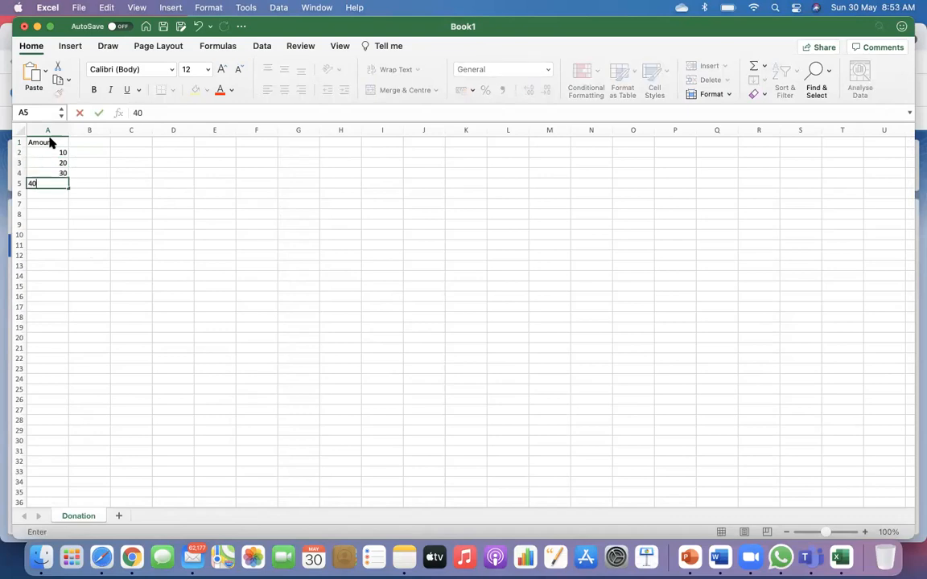
click(103, 181)
Enter the heading Difference in cell B1.
click(90, 142)
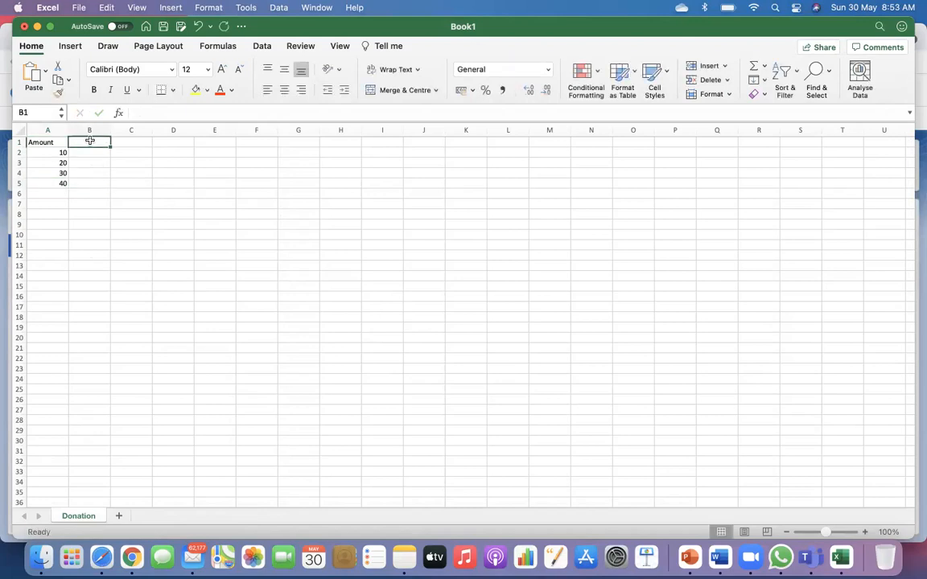
text(Differ)
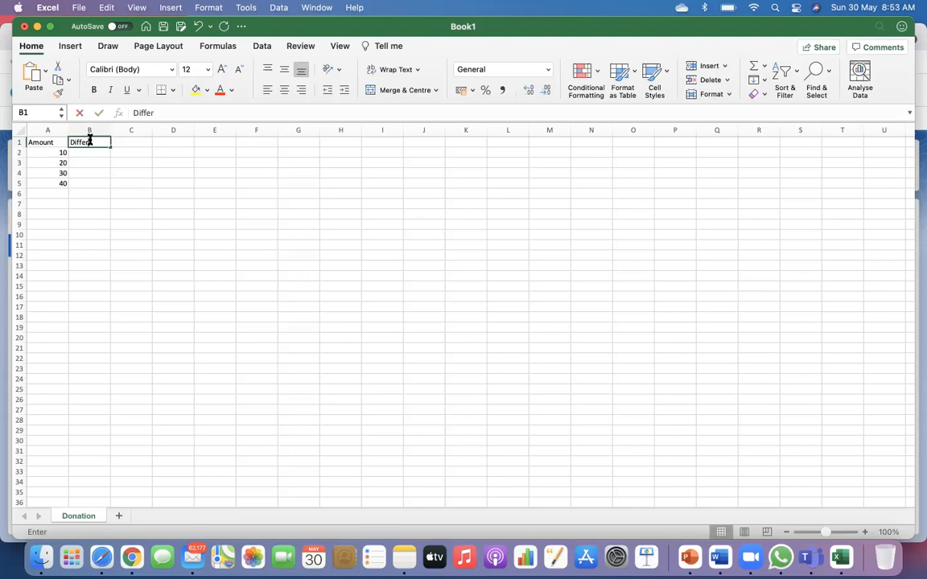
text(ence)
click(95, 151)
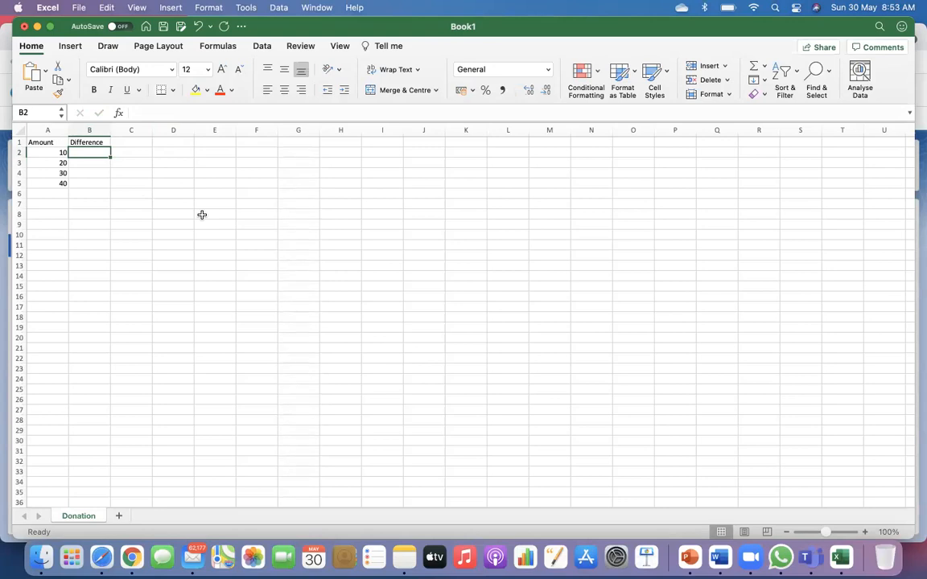
Sum the amounts A2:A5 in cell A6 and fill that total cell with yellow.
click(62, 154)
drag(62, 154, 62, 184)
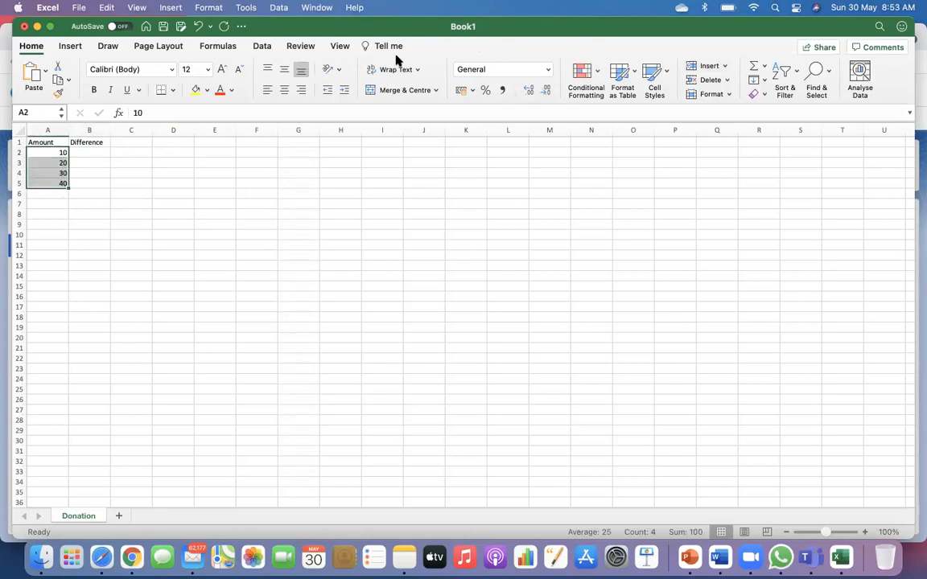
click(753, 66)
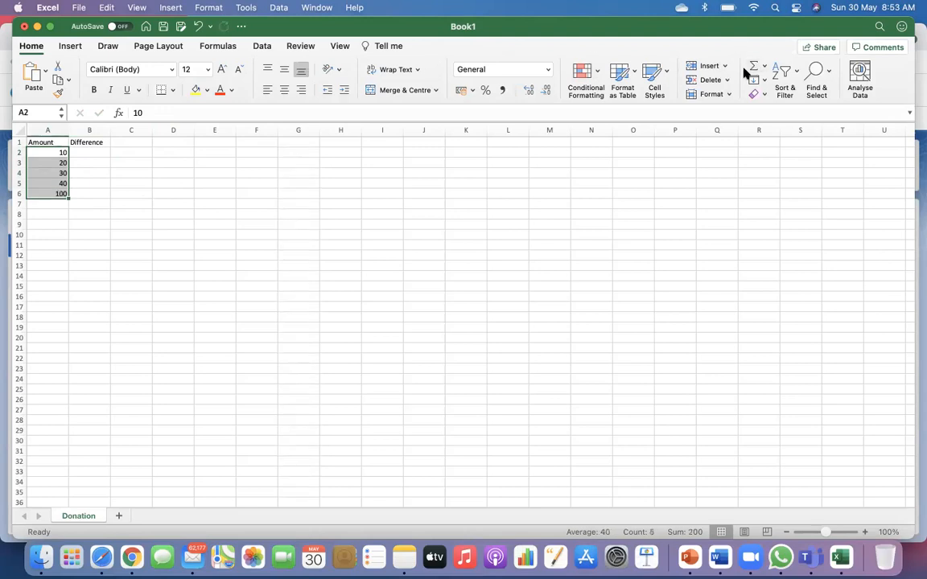
click(54, 282)
click(51, 194)
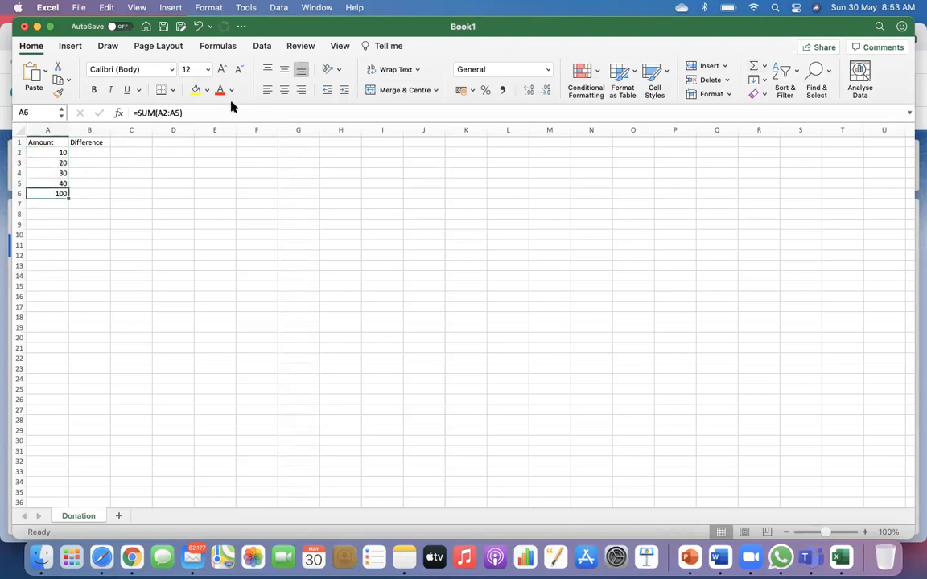
click(195, 89)
click(89, 214)
click(51, 196)
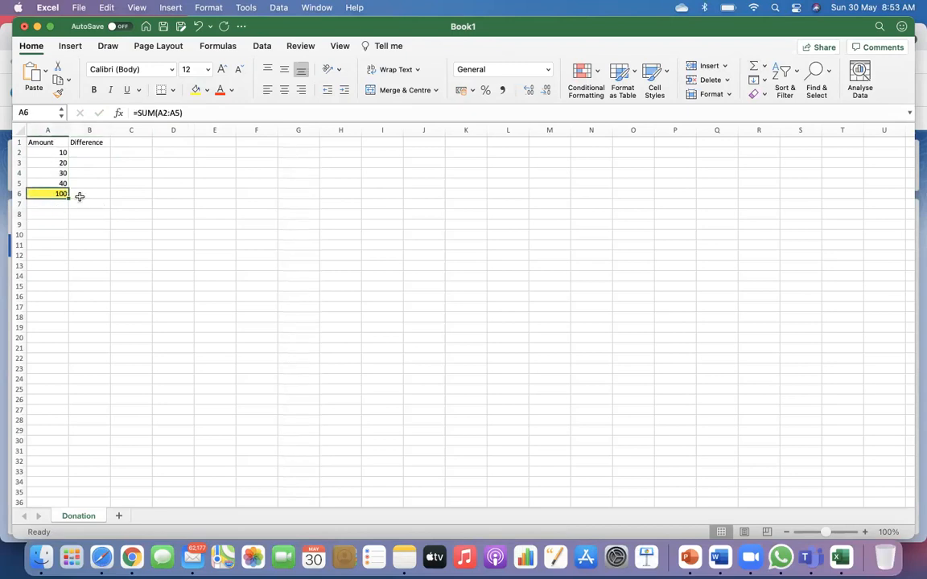
Enter the formula =A6-A2 in cell B2 to subtract the first amount from the total.
click(90, 153)
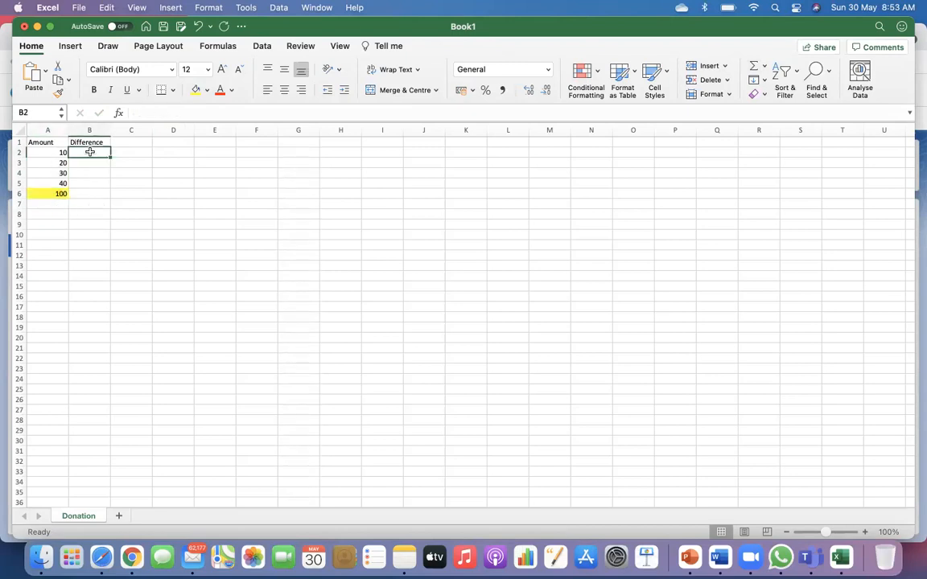
text(=)
click(50, 194)
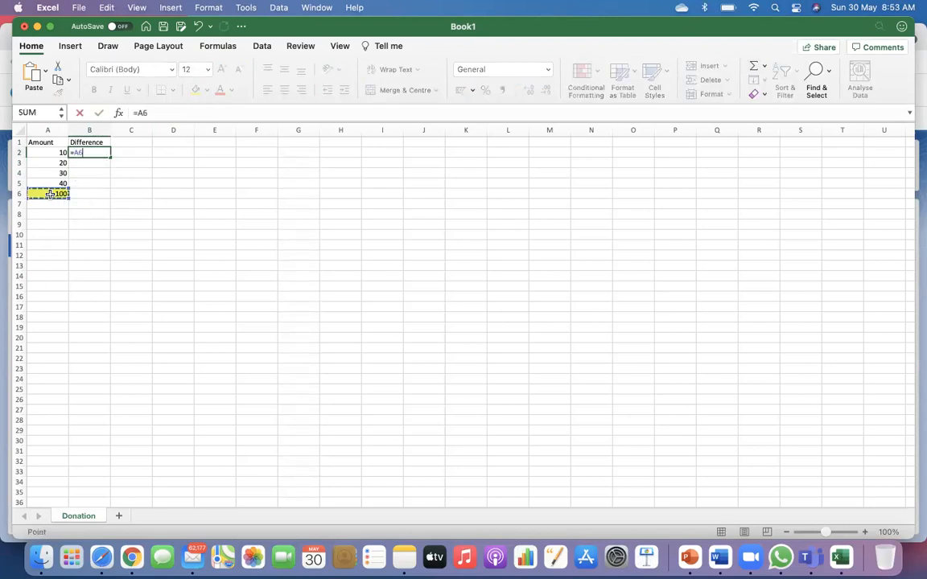
text(-)
click(54, 153)
key(Return)
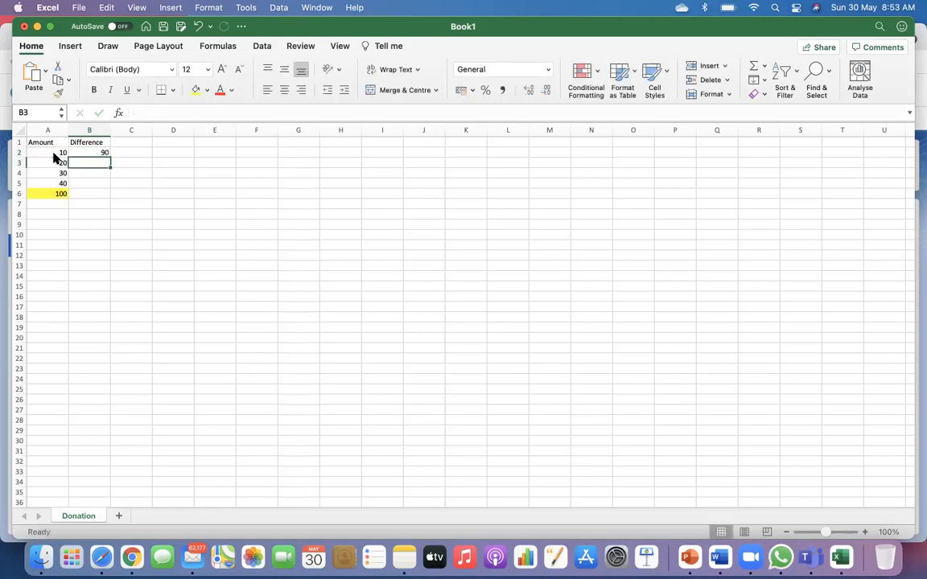
Enter the formula =A6-A3 in cell B3 to subtract the second amount from the total.
text(=)
click(51, 193)
text(-)
click(55, 163)
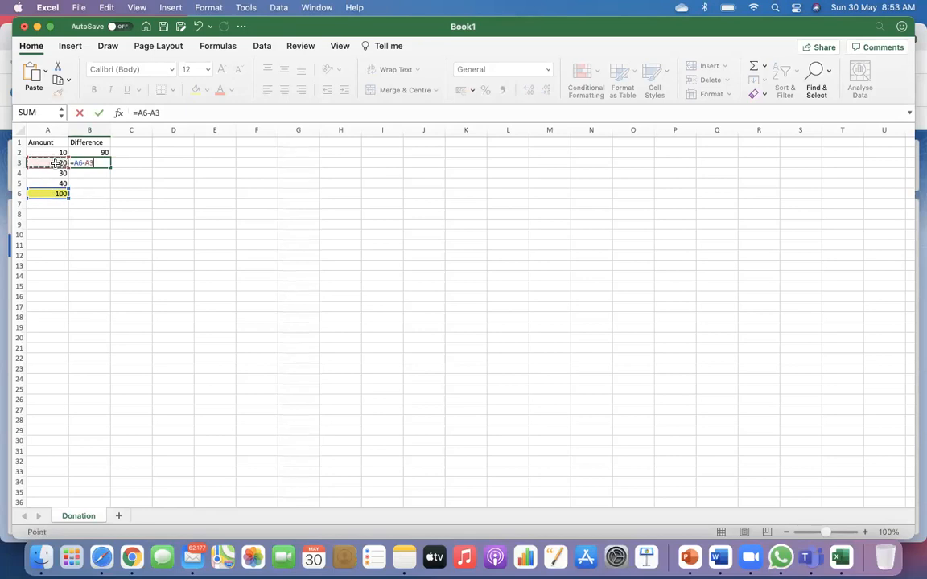
key(Return)
Enter the formula =A6-A4 in cell B4 to subtract the third amount from the total.
text(=)
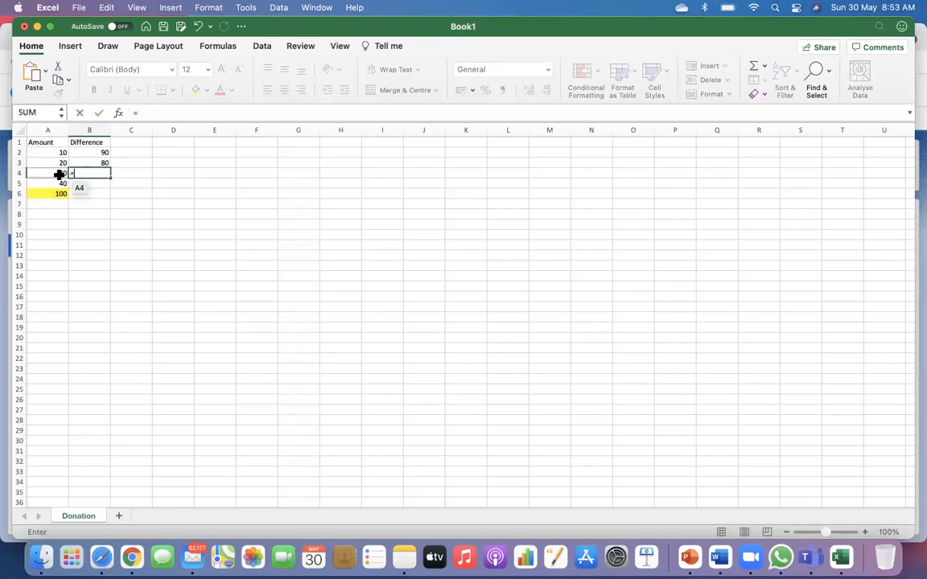
click(50, 193)
text(-)
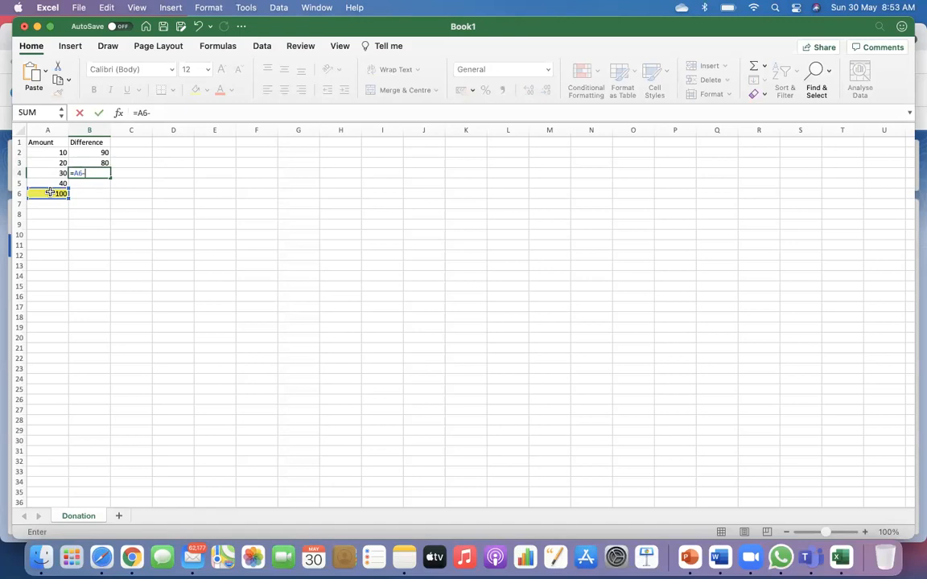
click(47, 172)
key(Return)
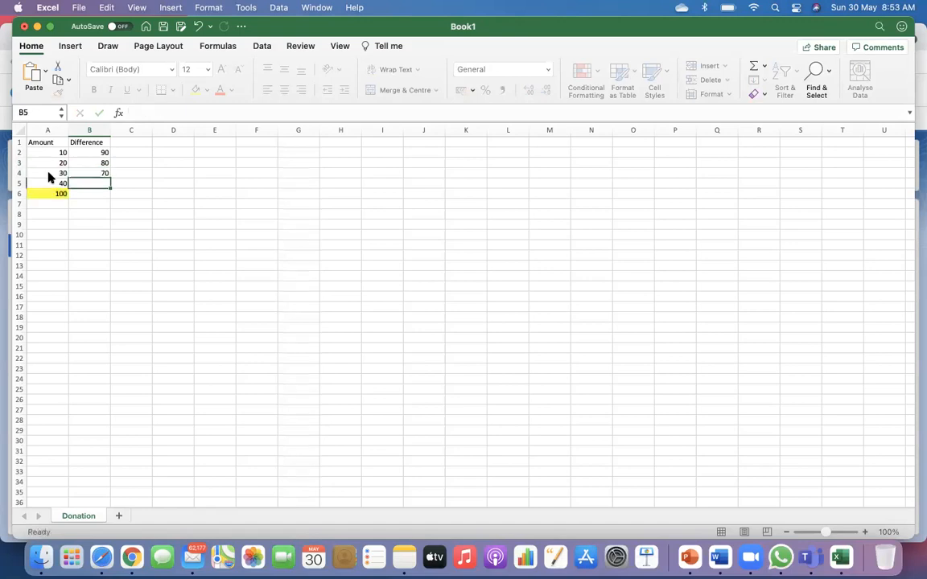
Enter the formula =A6-A5 in cell B5 to subtract the fourth amount from the total.
text(=)
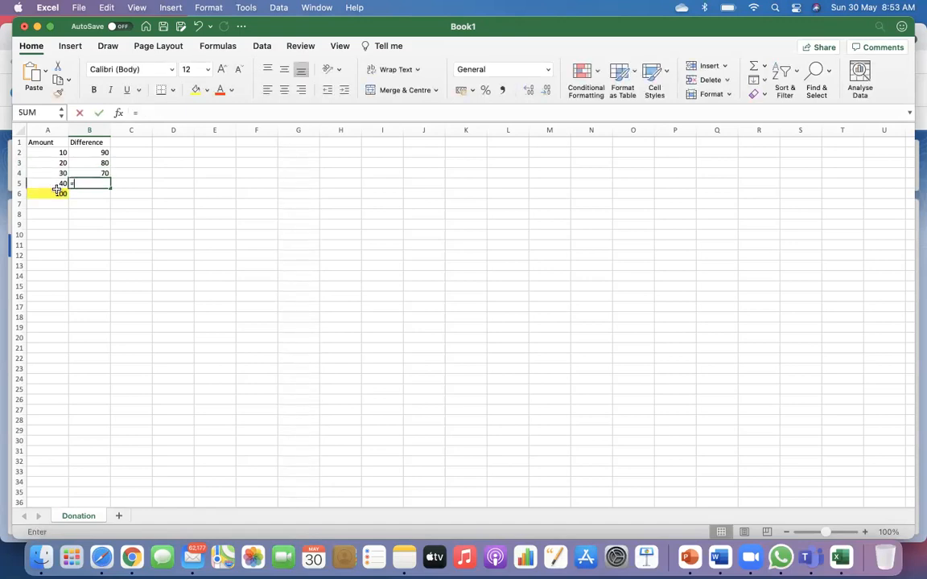
click(52, 193)
text(-)
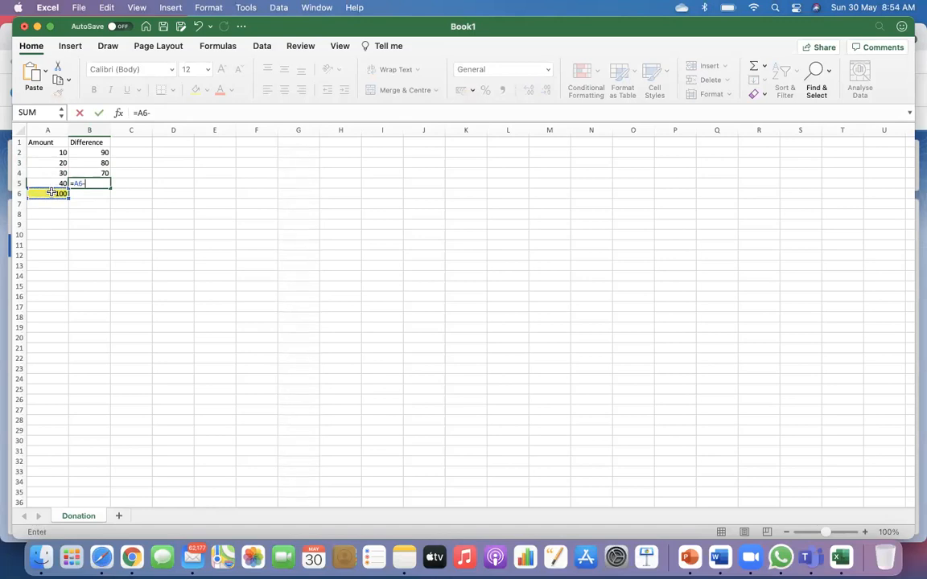
click(51, 184)
key(Return)
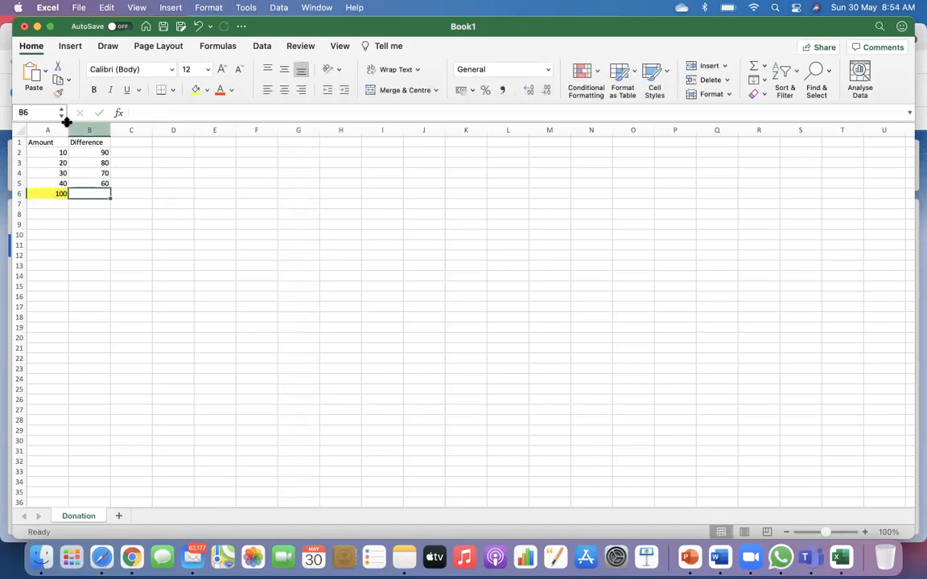
Review the first amount in A2 and the Difference formulas in cells B2 to B5.
click(52, 153)
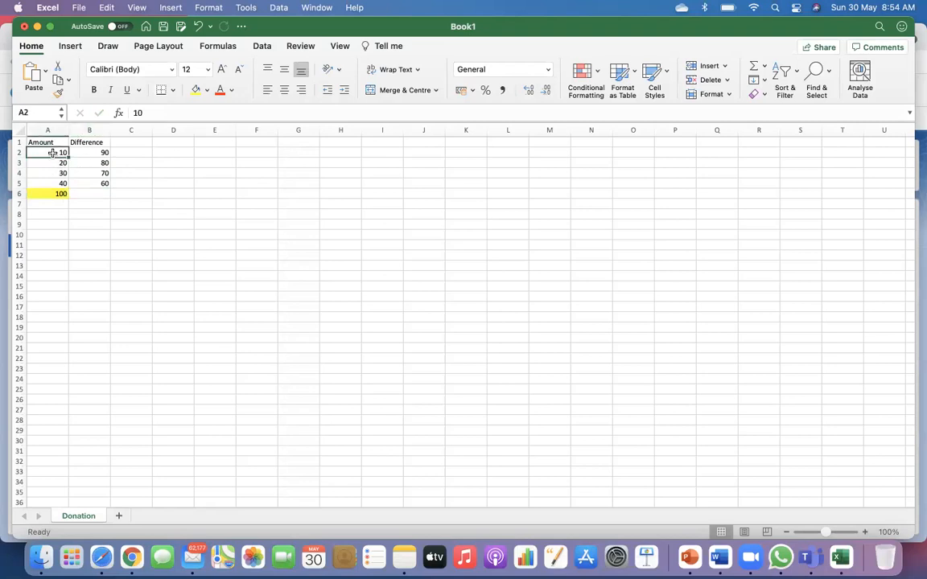
click(92, 154)
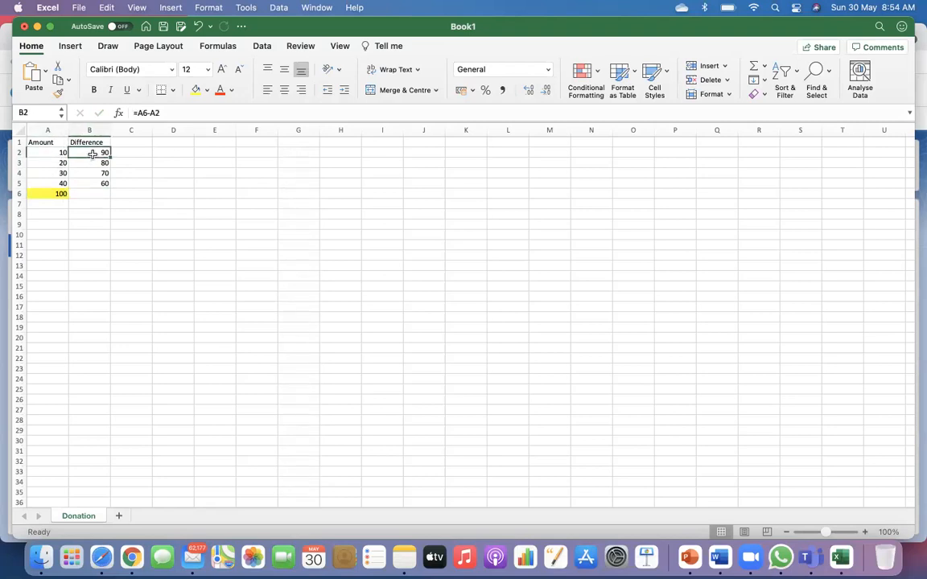
key(Down)
key(Down)
key(Down)
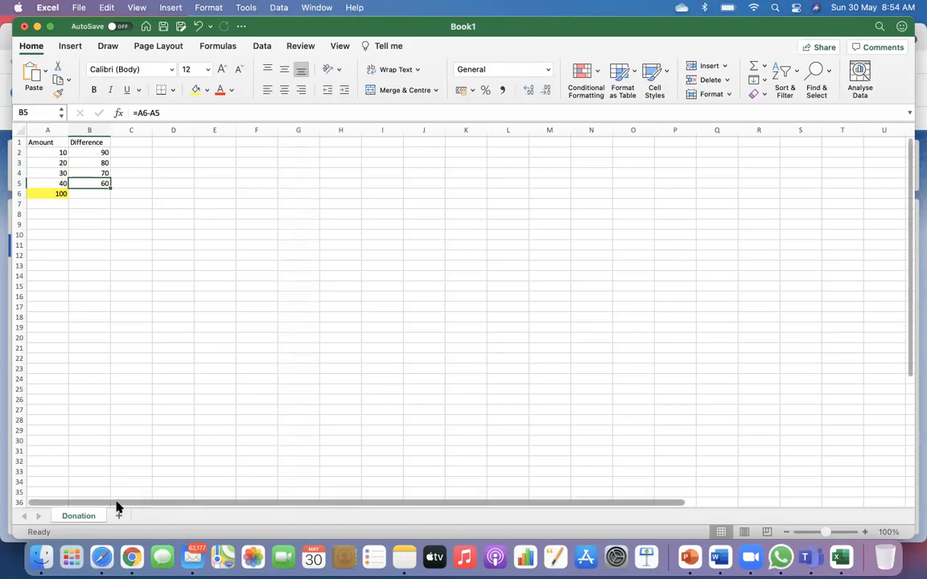
Switch to Salesforce in Chrome, choose Formula as the data type of the new Donation field and continue to the output type.
click(131, 555)
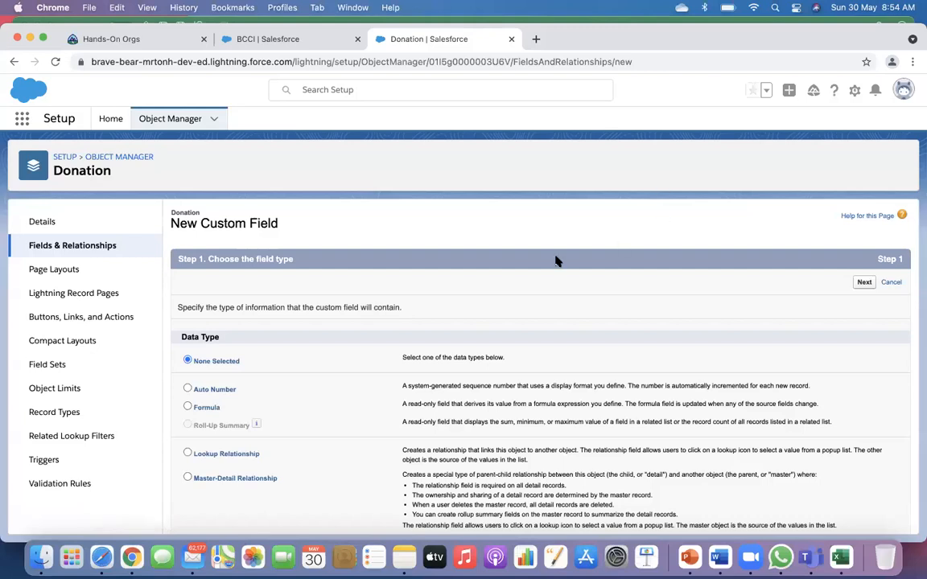
scroll(557, 261, down, 3)
scroll(557, 262, down, 3)
scroll(507, 320, up, 1)
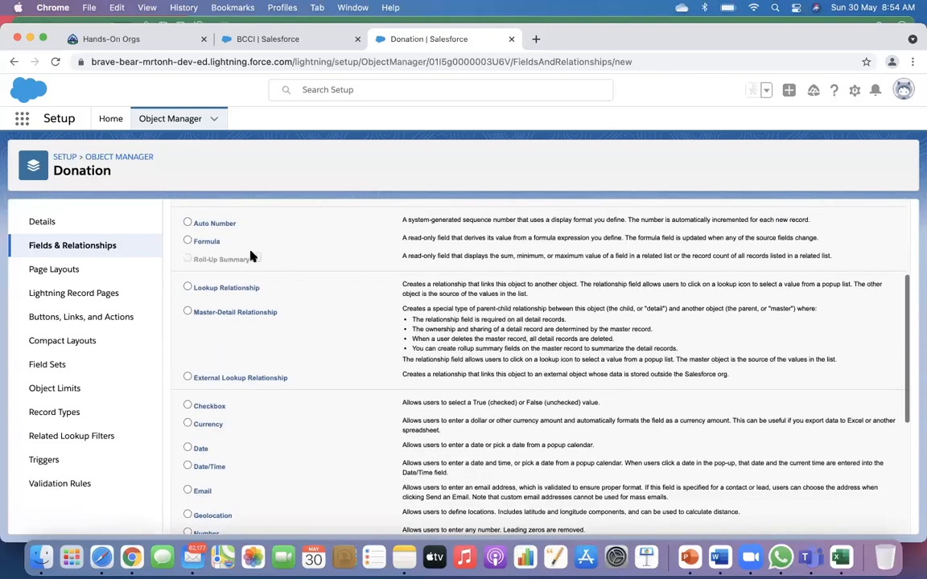
click(210, 243)
scroll(468, 299, down, 3)
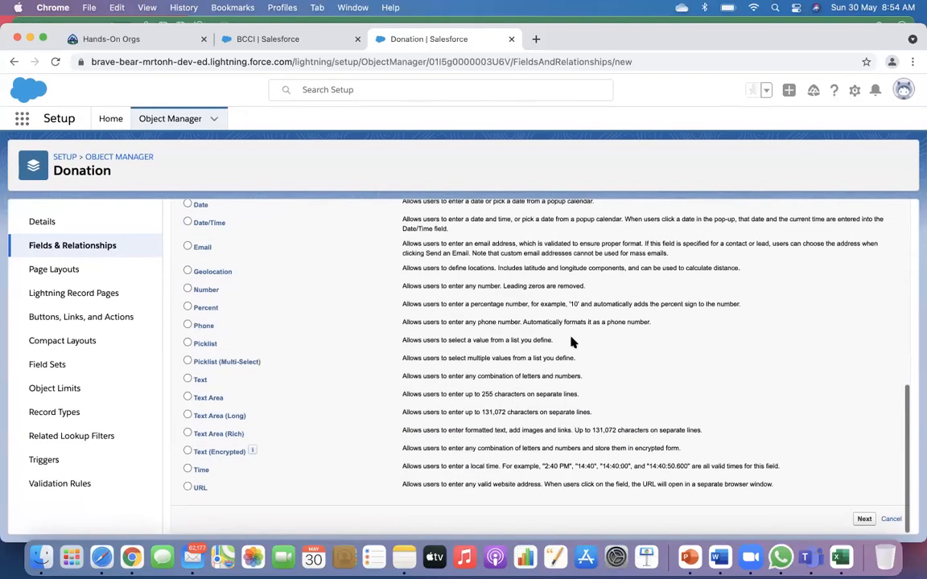
click(865, 520)
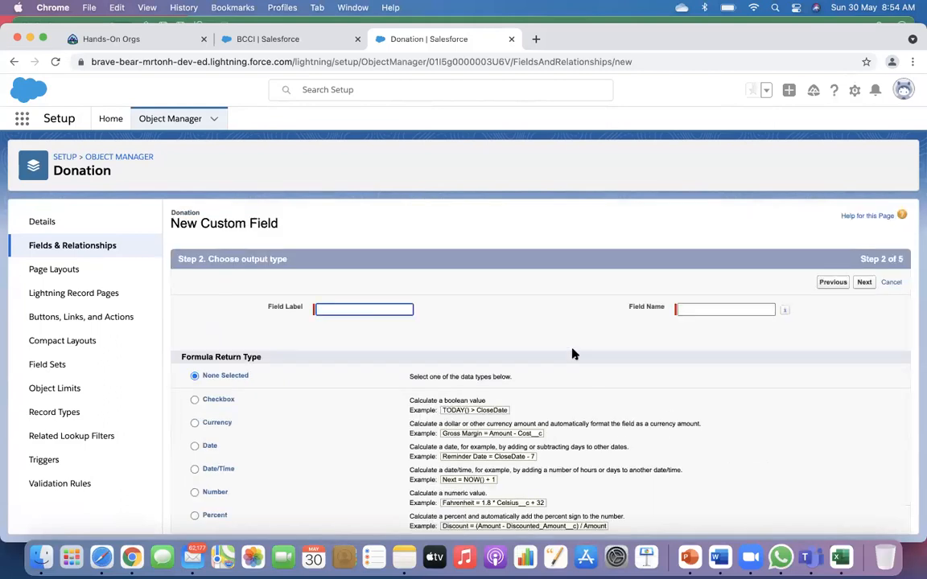
Set the formula return type to Currency, label the field Difference with the matching field name, and continue to the formula editor.
scroll(573, 354, down, 2)
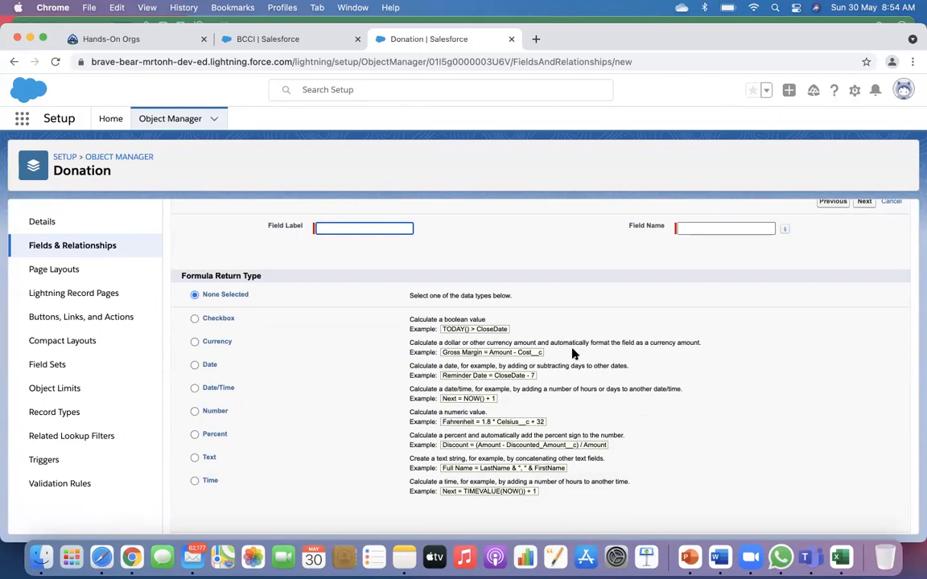
click(217, 345)
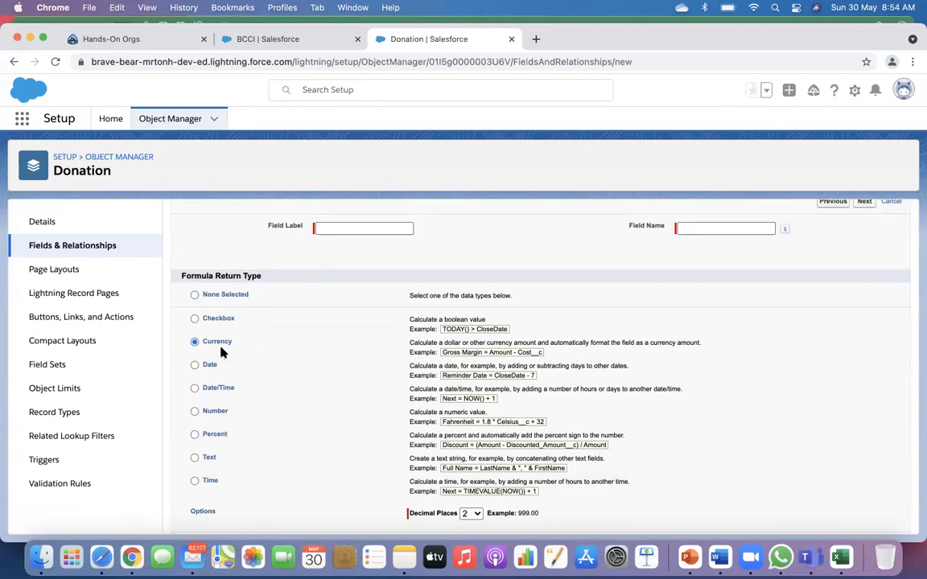
click(346, 228)
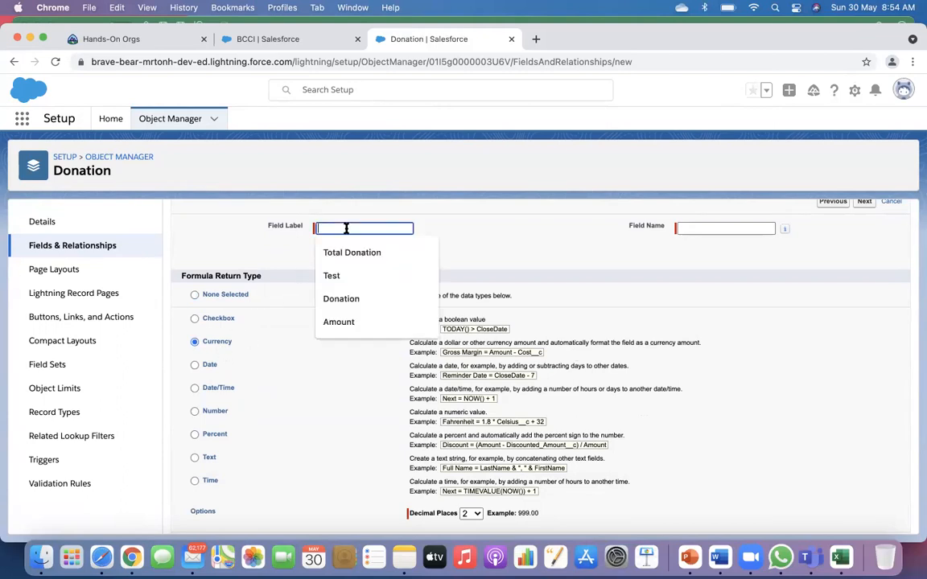
text(Difference)
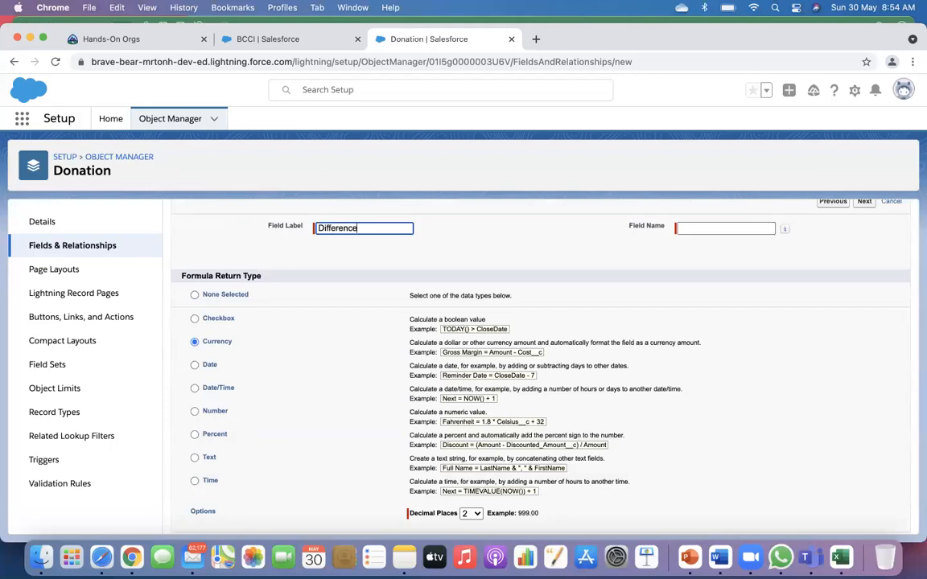
click(707, 228)
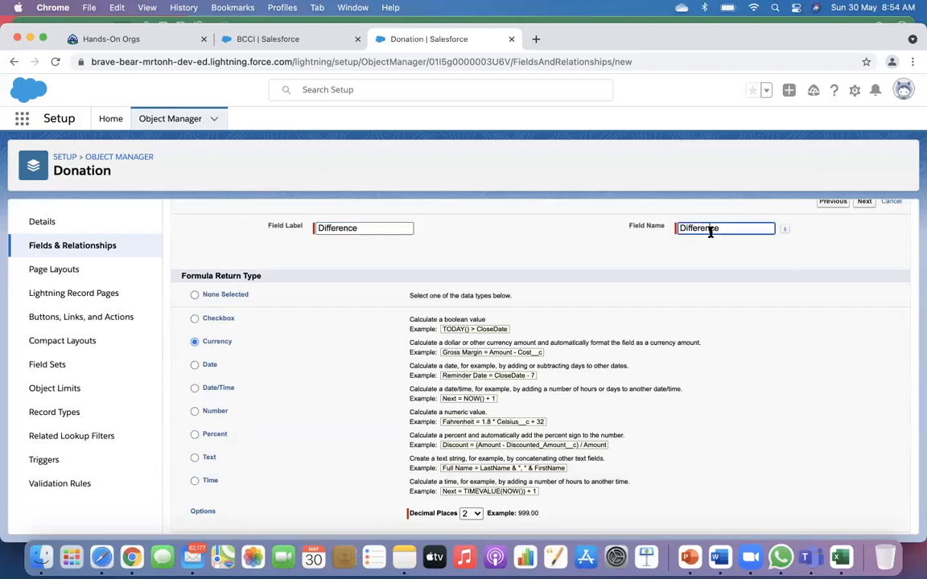
scroll(668, 310, down, 1)
click(864, 519)
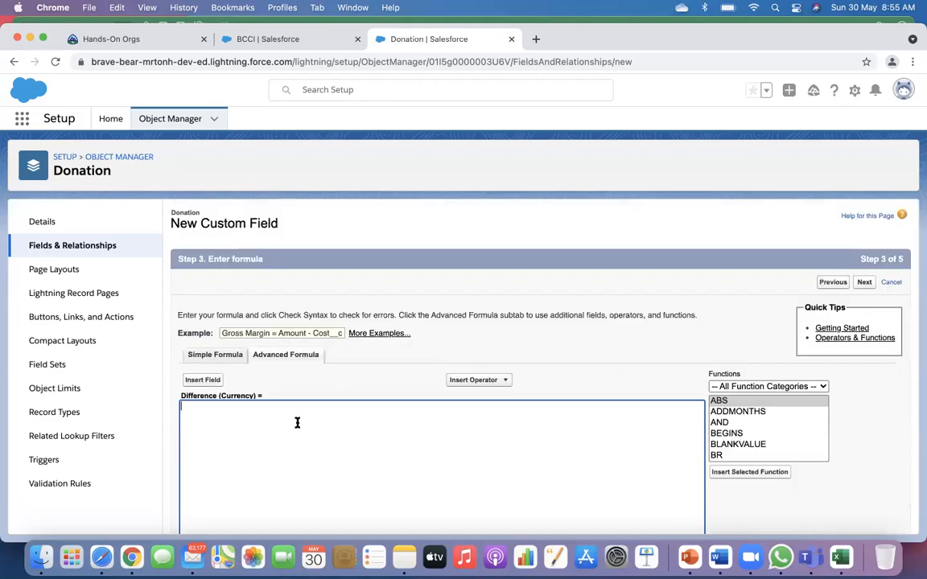
Switch to Excel and review the total in cell A6 and the first amount in A2.
scroll(294, 422, down, 3)
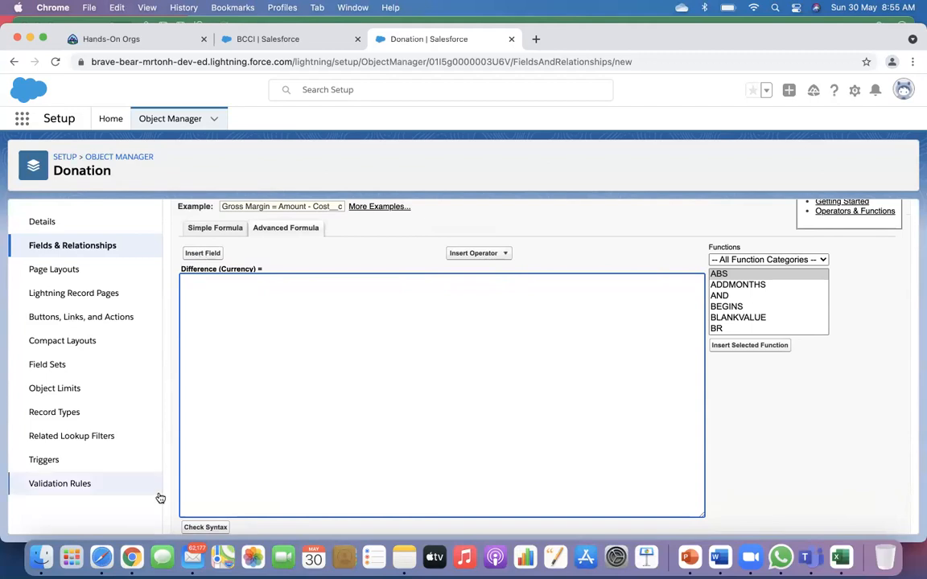
key(super+Tab)
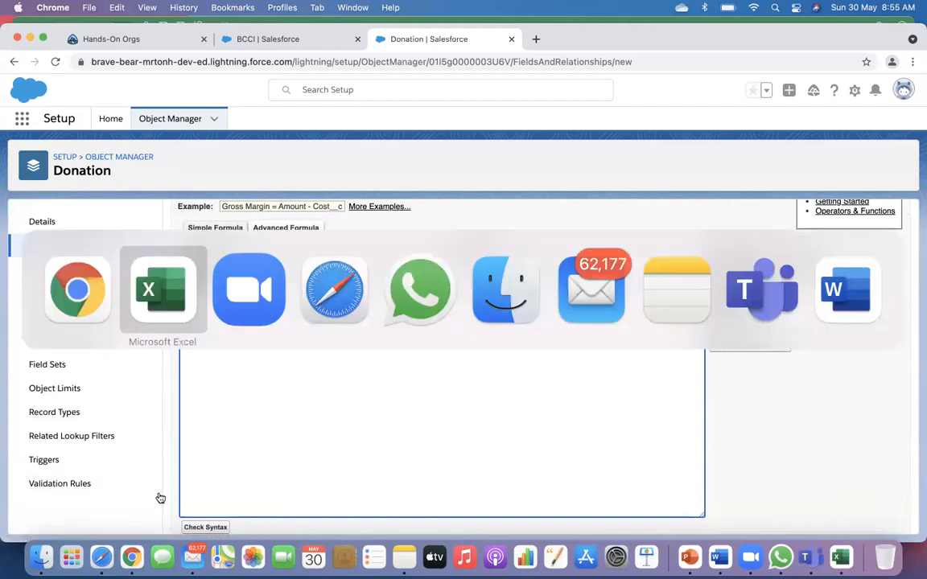
click(61, 194)
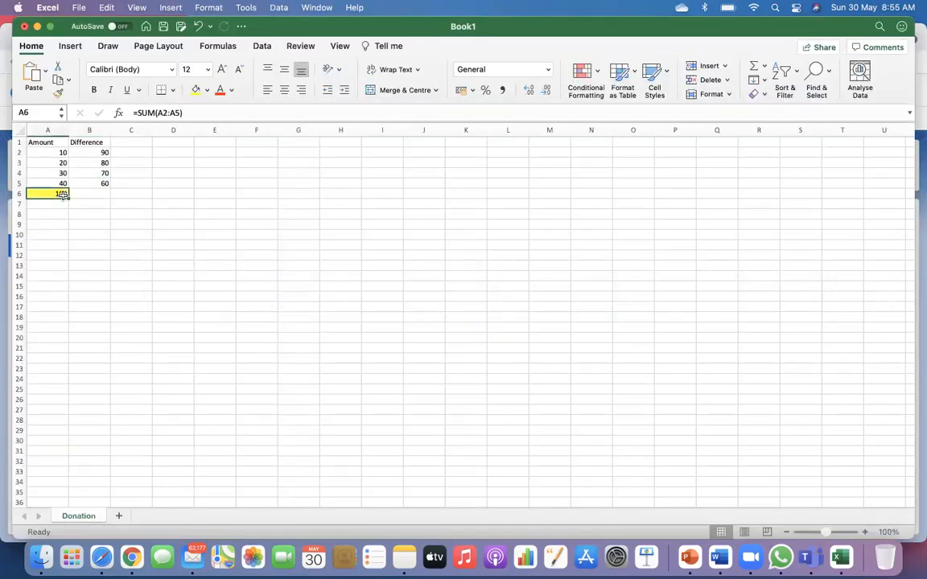
click(60, 152)
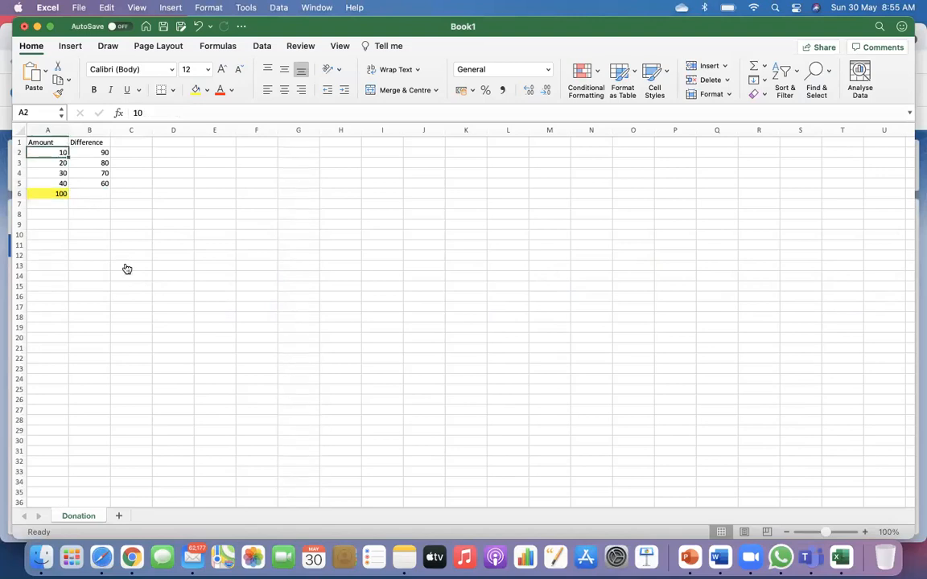
Return to Salesforce in Chrome and insert the parent Account's Total Donation field into the Difference formula.
key(super+Tab)
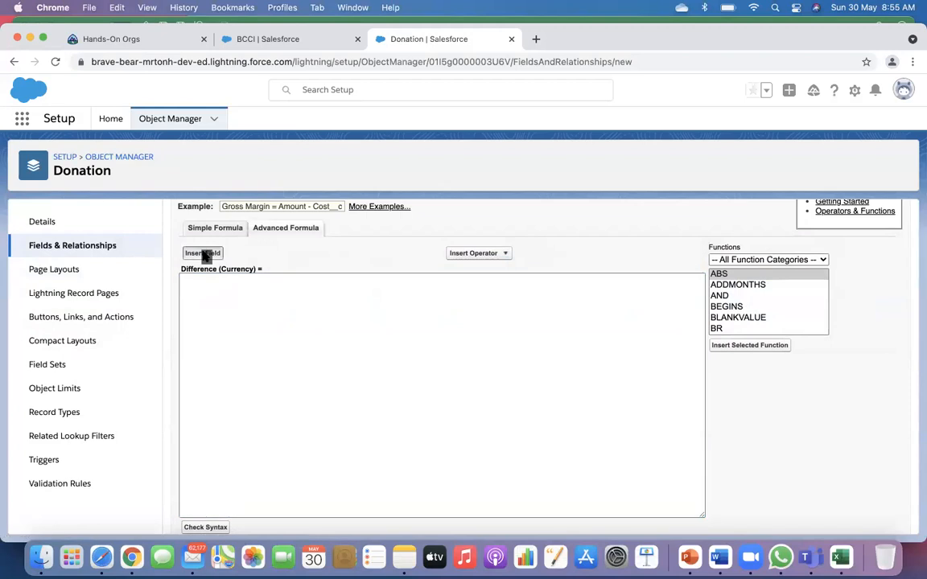
click(203, 253)
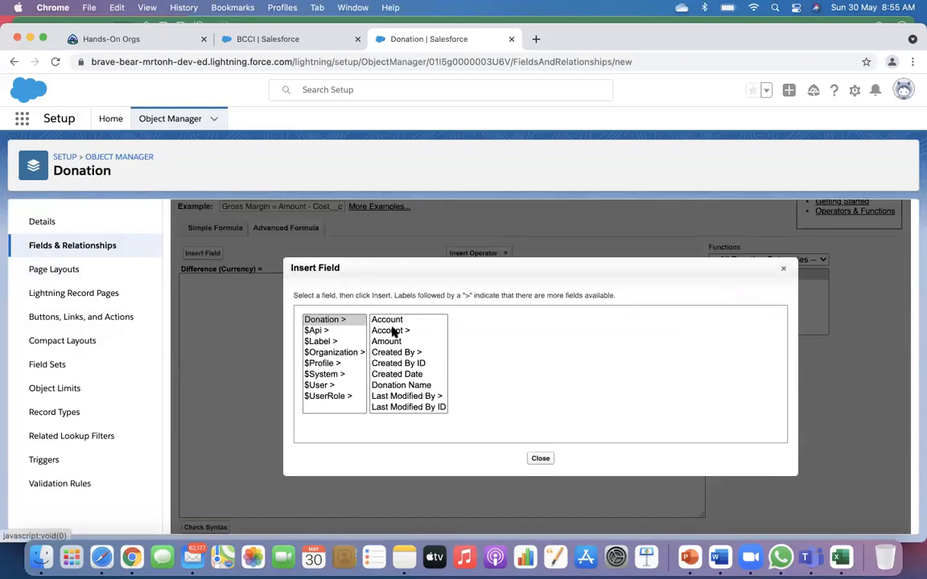
click(389, 321)
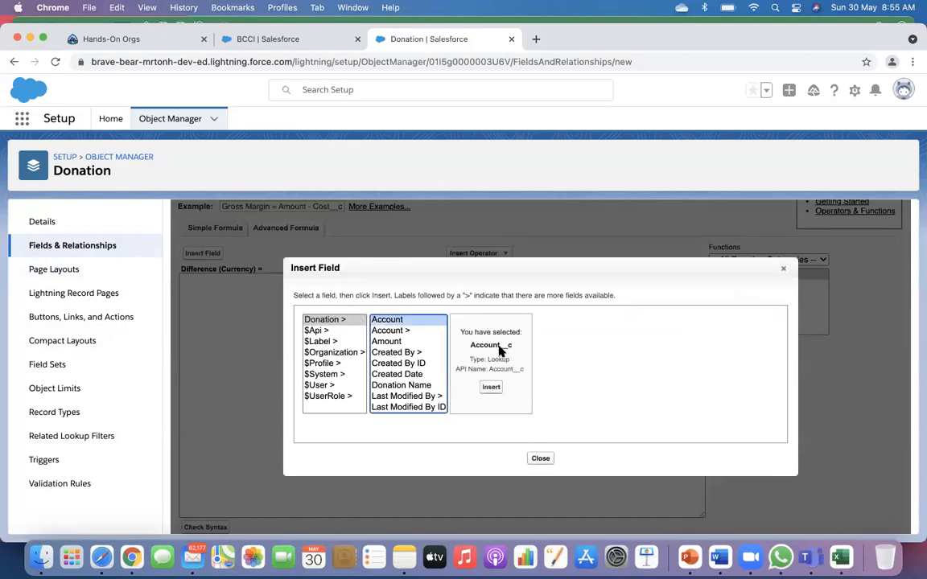
click(392, 330)
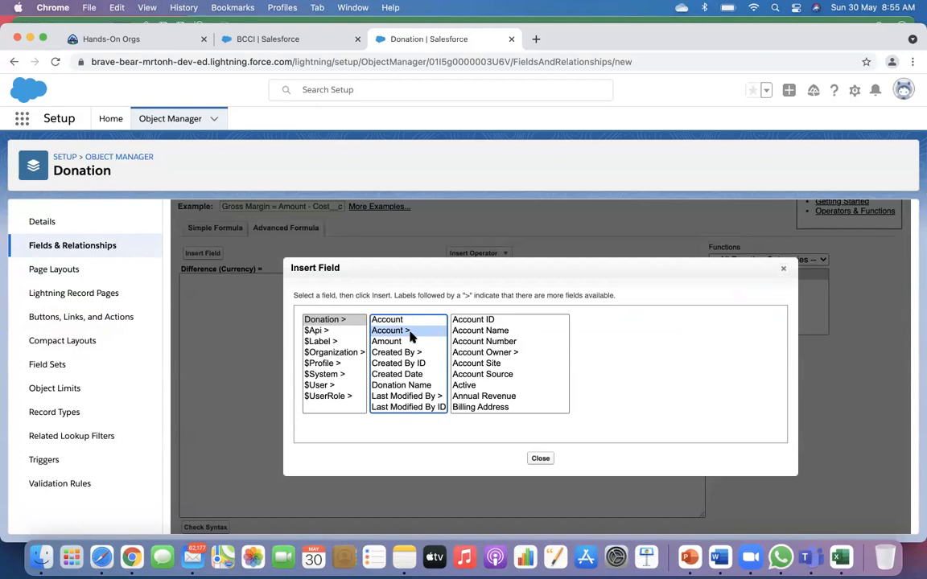
scroll(487, 375, down, 10)
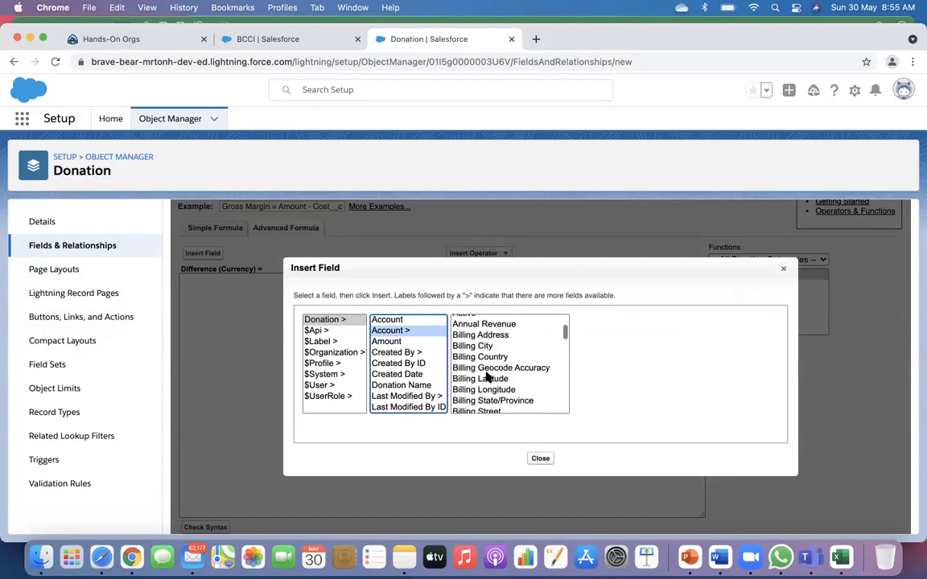
scroll(486, 376, down, 10)
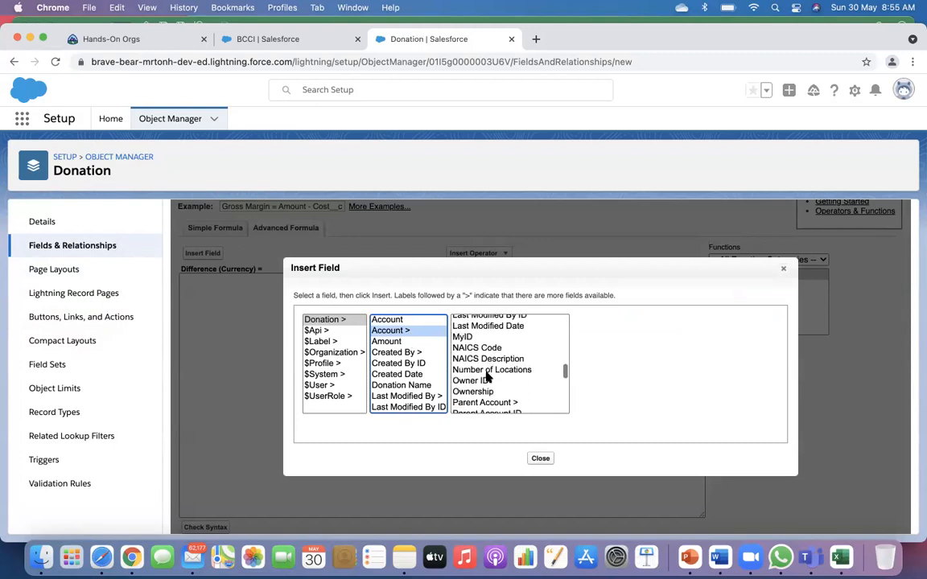
scroll(487, 376, down, 3)
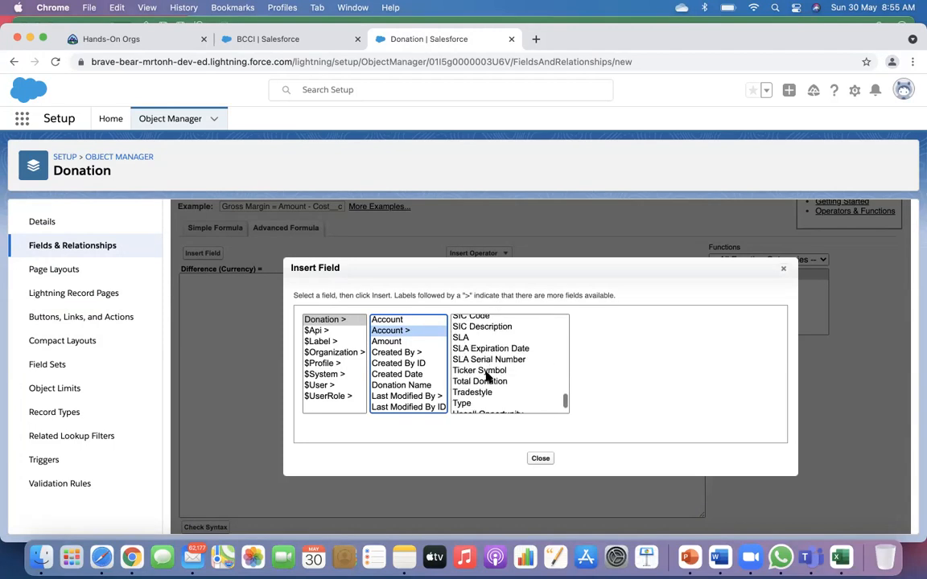
click(483, 382)
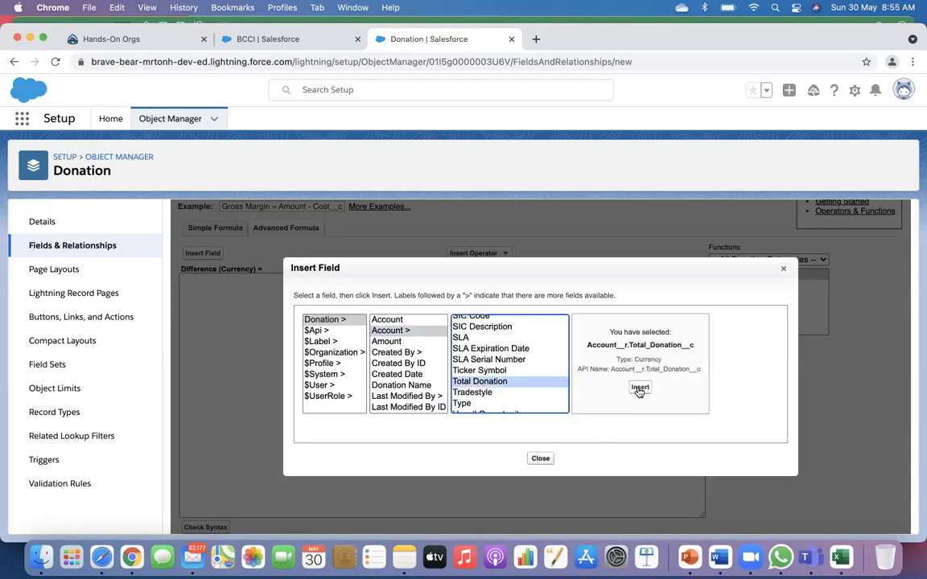
click(639, 389)
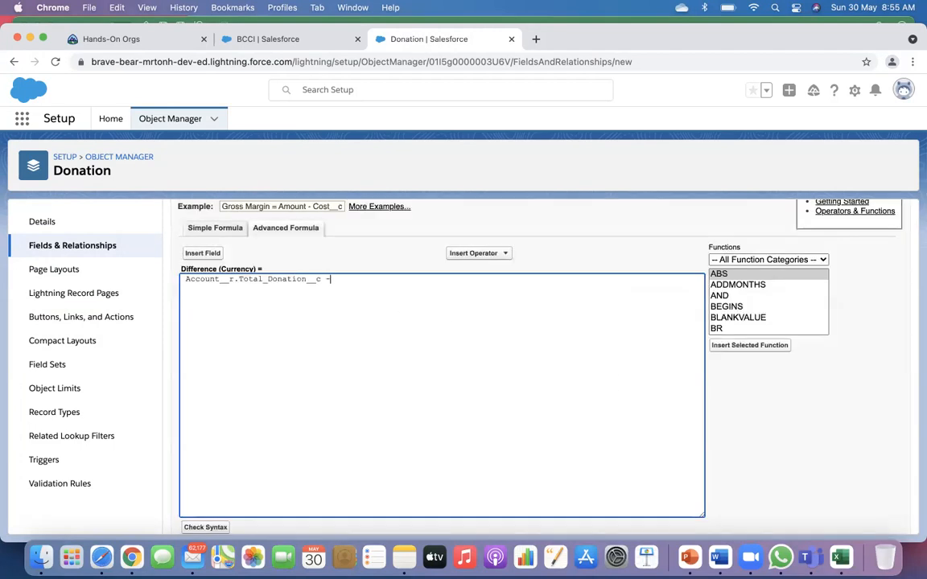
Add the subtract operator and the Donation's Amount field to complete the formula Account__r.Total_Donation__c - Amount__c.
click(478, 253)
click(473, 281)
click(208, 253)
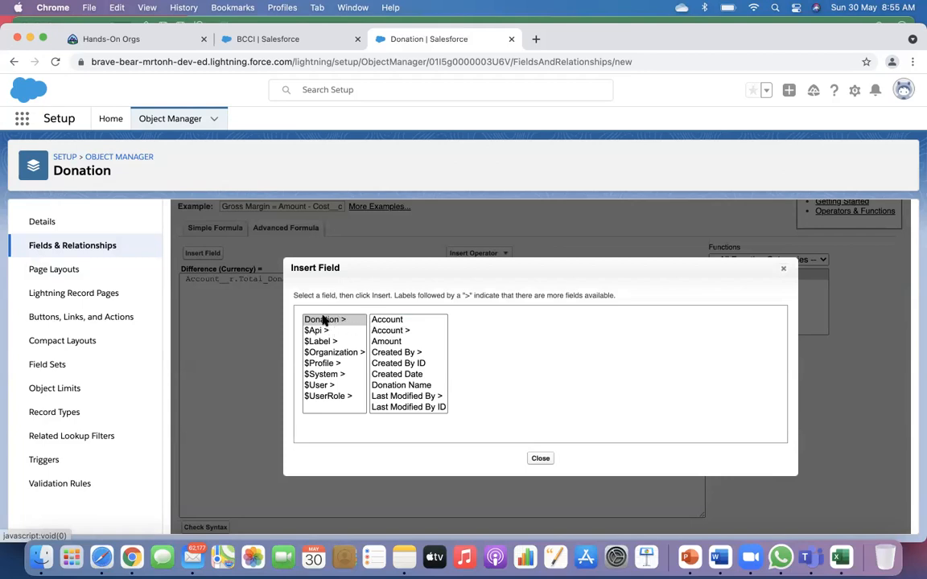
click(387, 342)
click(491, 387)
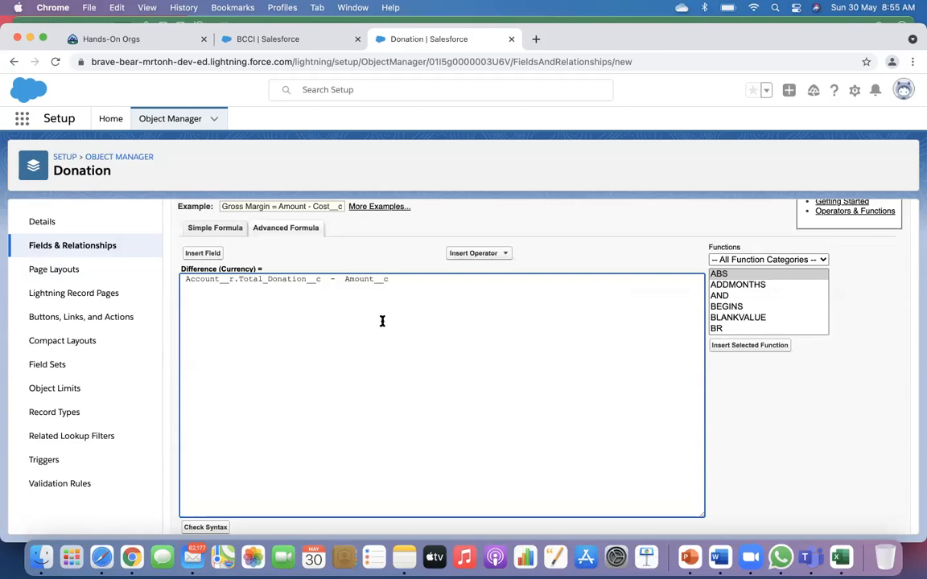
Examine the Difference formula's parts: the Account__r relationship reference, the Total_Donation__c field and the Amount__c field.
shift+click(219, 279)
drag(219, 280, 233, 282)
drag(220, 279, 183, 278)
click(219, 280)
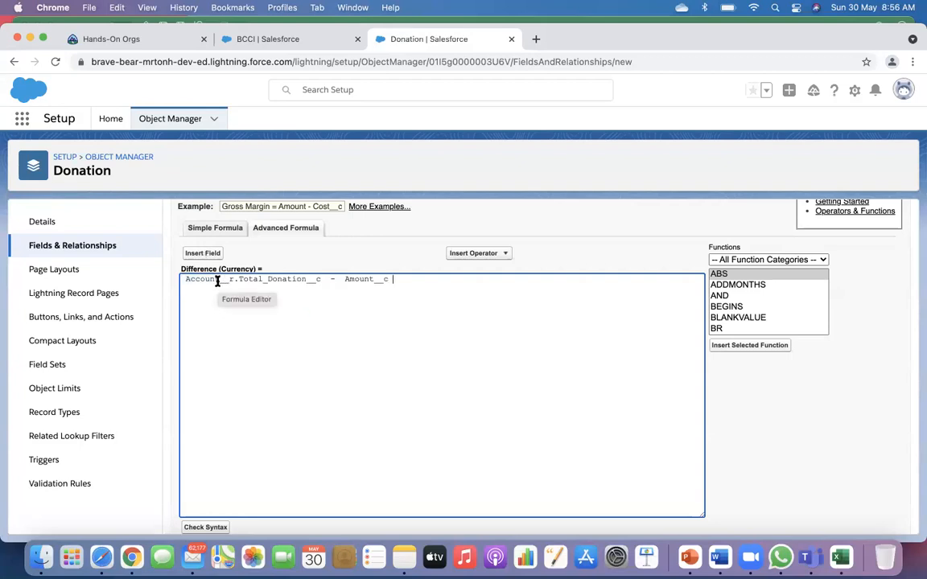
drag(218, 280, 234, 282)
click(220, 319)
double_click(206, 273)
click(206, 273)
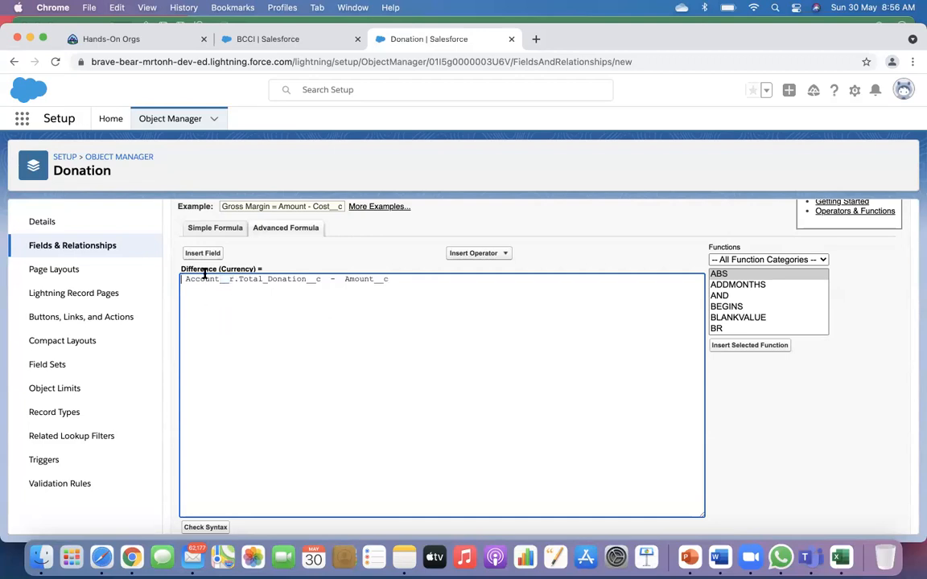
double_click(199, 279)
click(200, 284)
drag(219, 278, 178, 279)
drag(239, 279, 320, 279)
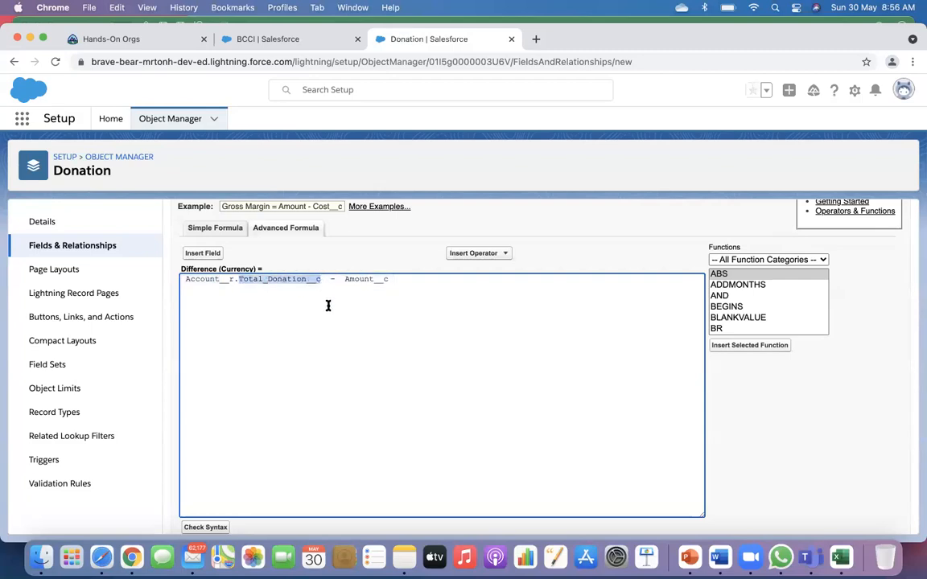
click(326, 306)
drag(347, 279, 390, 279)
click(346, 323)
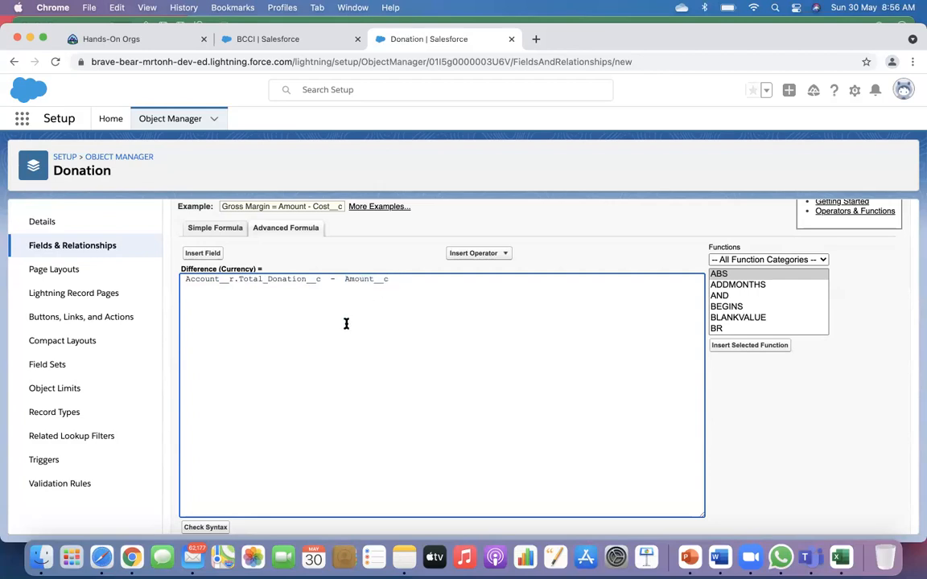
click(344, 278)
Check the syntax of the Difference formula.
scroll(293, 401, down, 2)
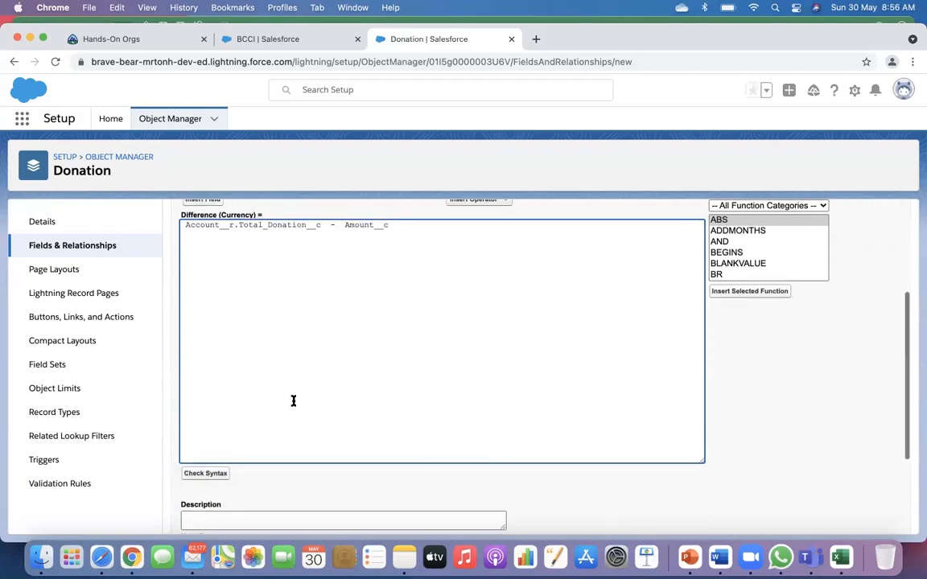
click(205, 474)
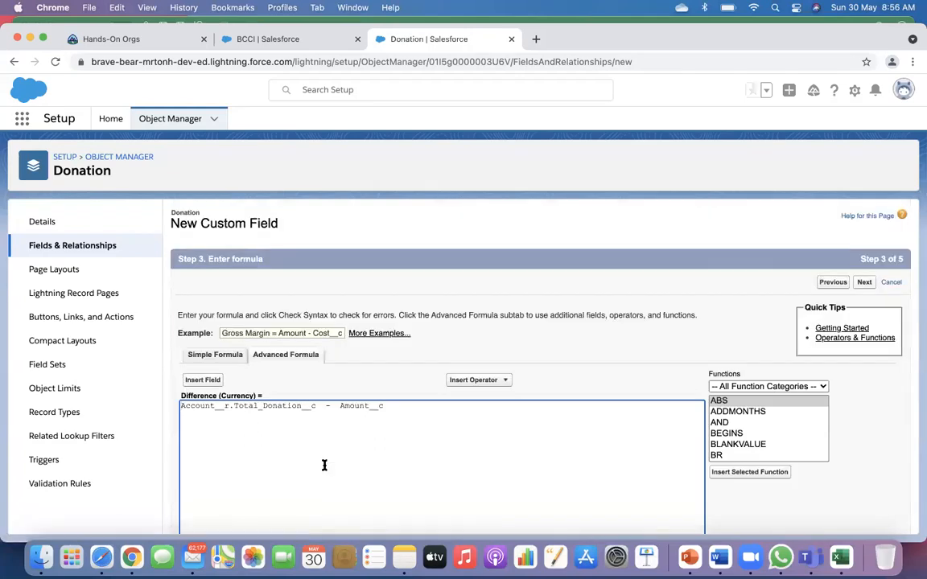
scroll(325, 465, down, 5)
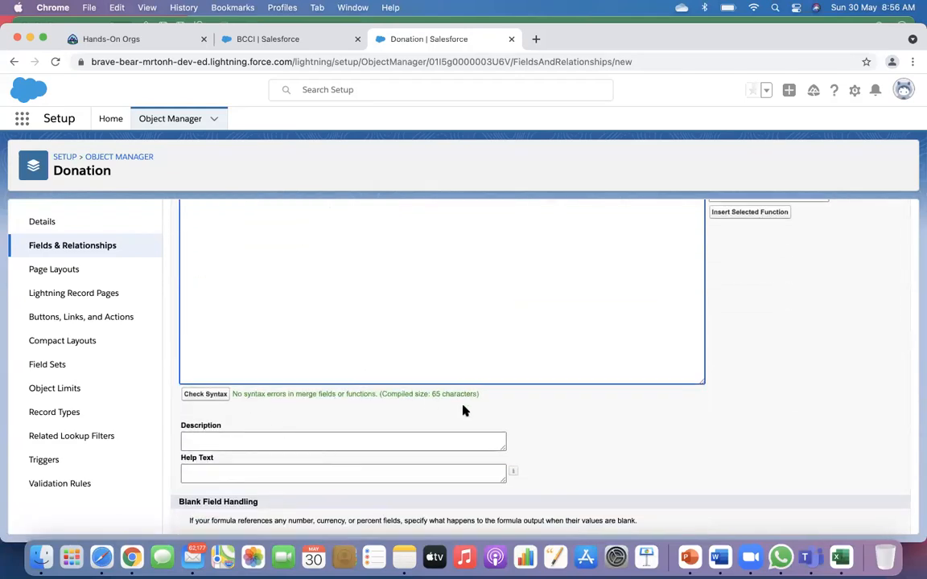
Save the Difference field, keeping it visible to all profiles and included on the Donation Layout.
scroll(462, 411, down, 2)
click(865, 519)
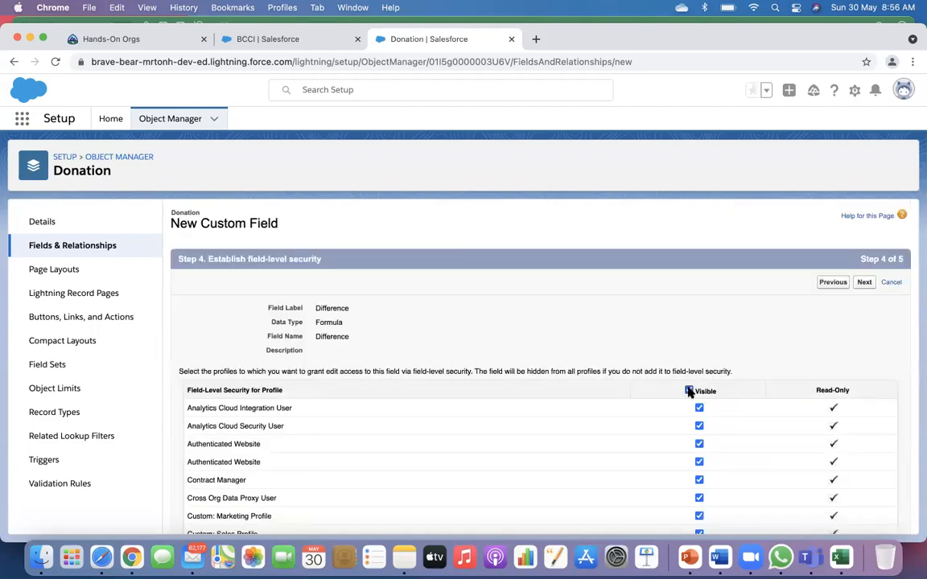
click(865, 283)
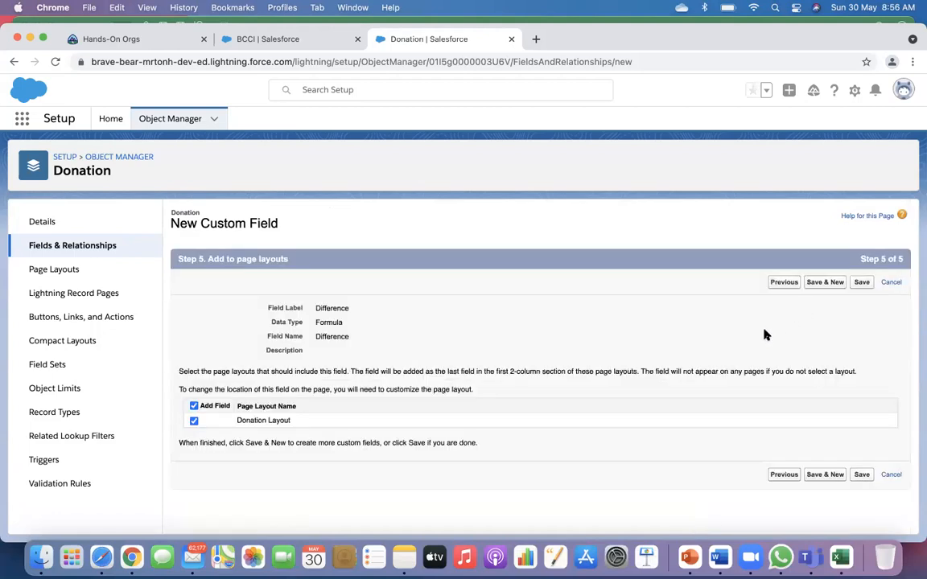
click(860, 284)
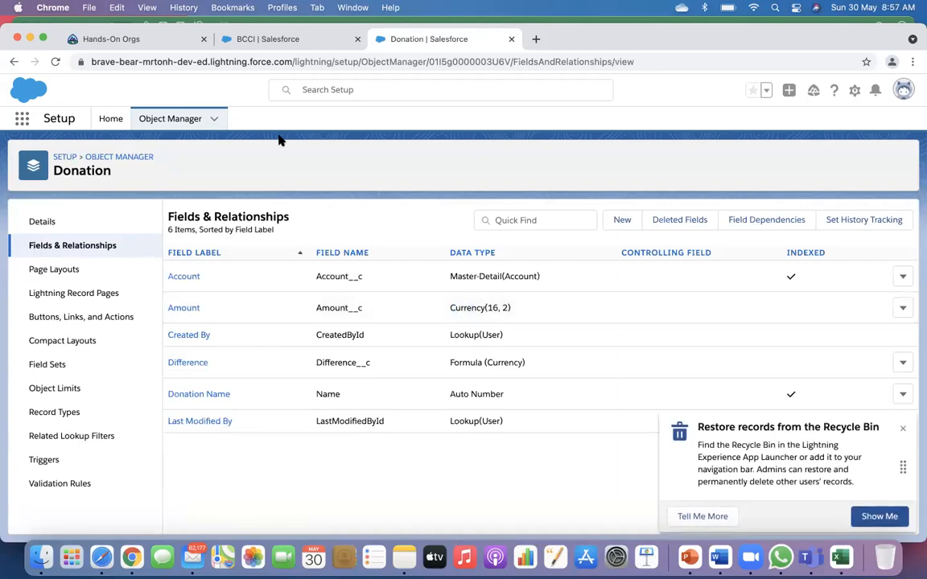
Reload the BCCI account record and open its donation D-0001 to inspect the Difference field.
click(266, 42)
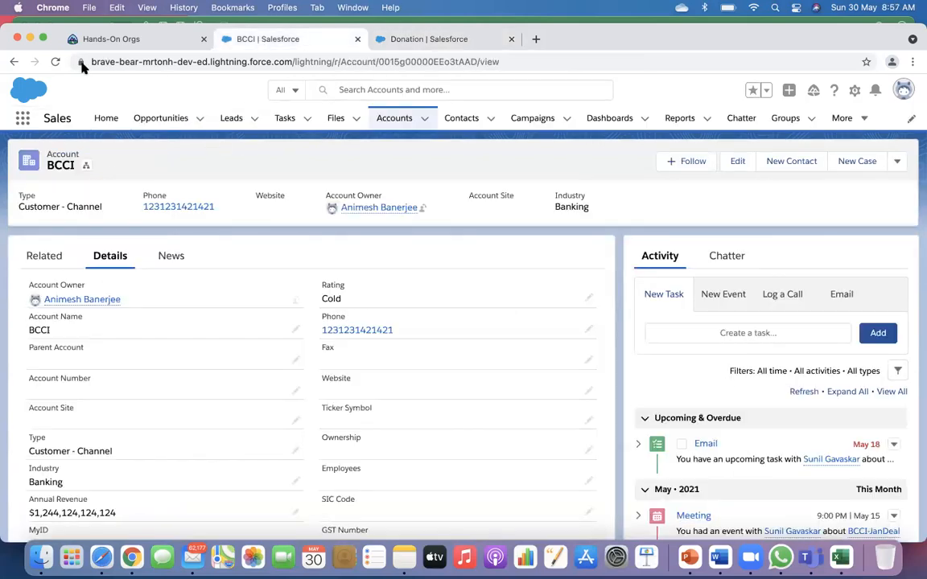
click(54, 61)
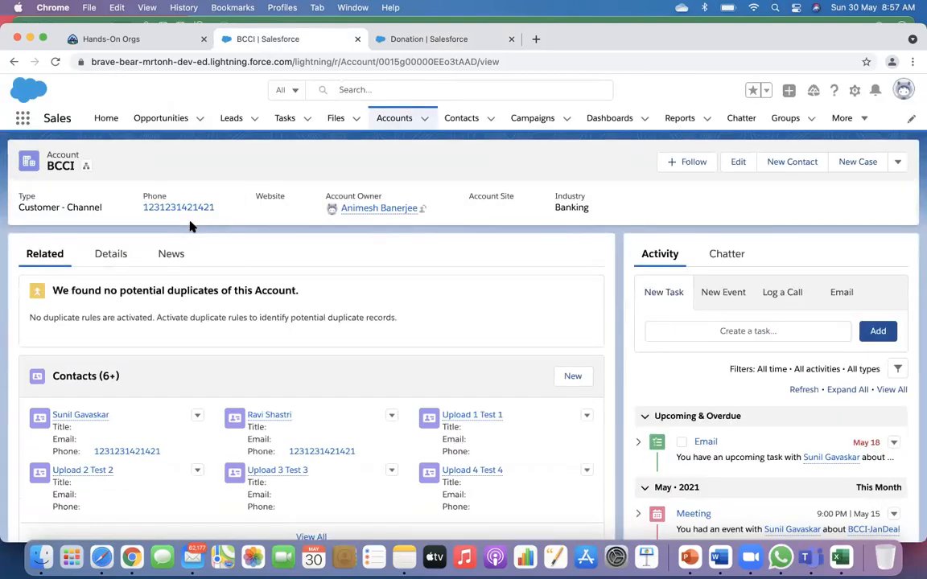
scroll(182, 323, down, 10)
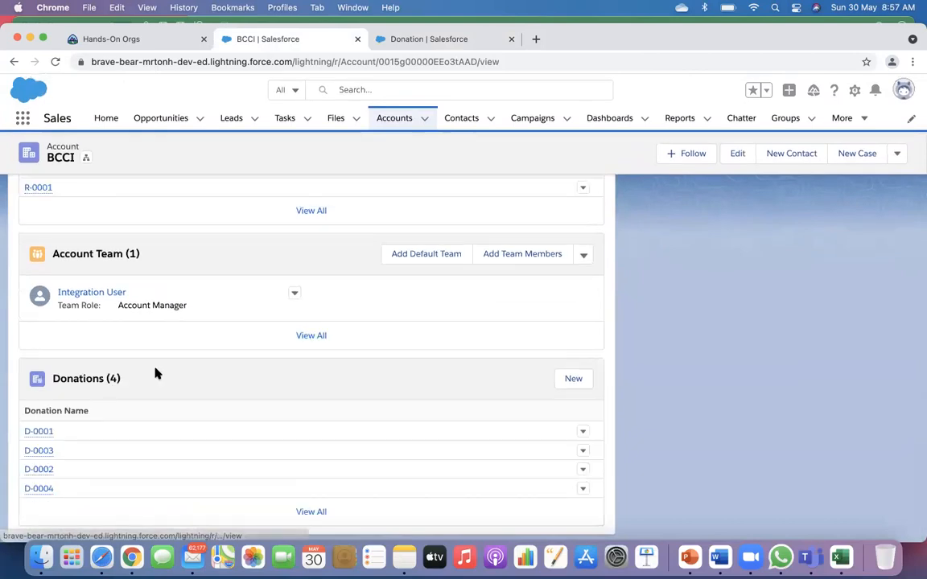
click(40, 432)
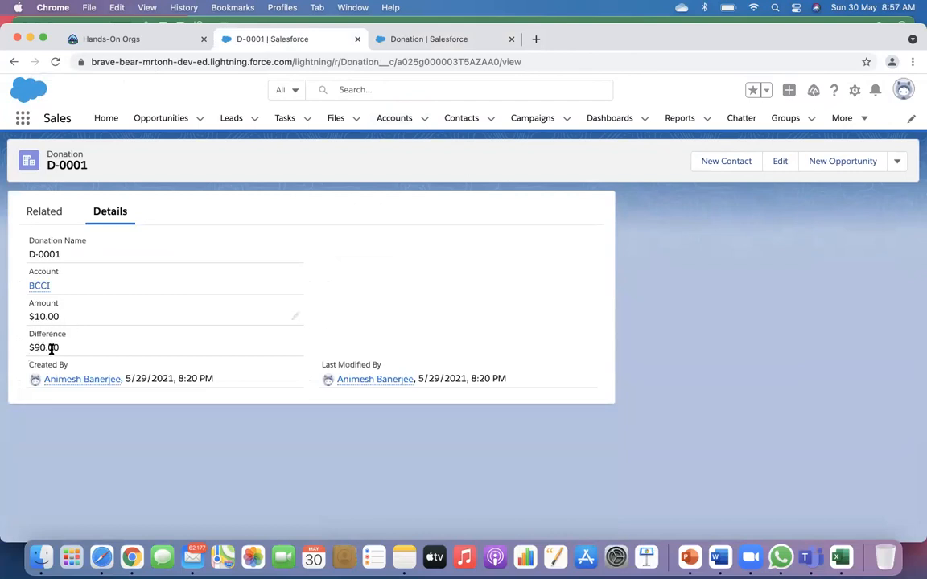
Switch to Excel to compare the first donation's difference with the sheet, and return to Salesforce in Chrome.
key(super+Tab)
click(98, 153)
key(super+Tab)
Open BCCI's donations D-0002, D-0003 and D-0004 one after another to check each Difference value.
click(13, 61)
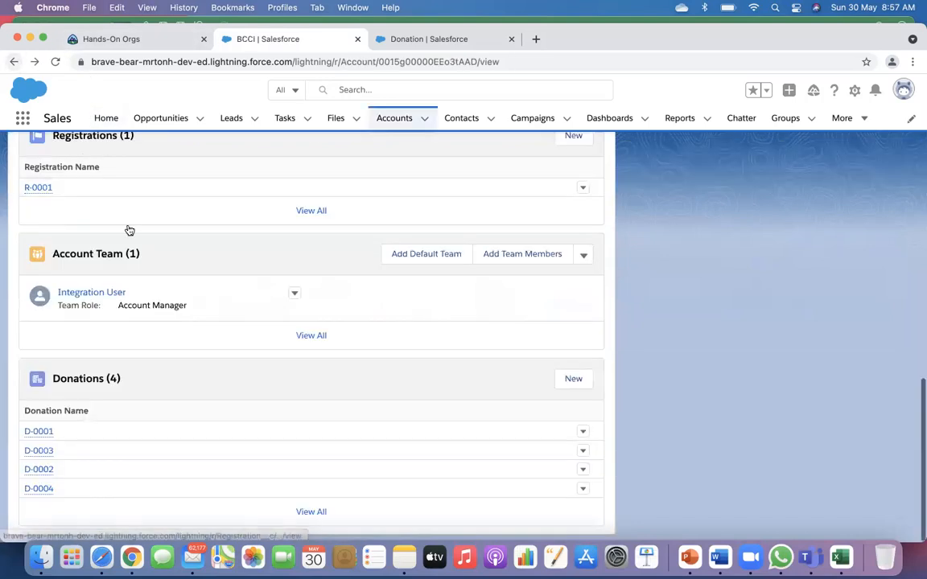
click(40, 470)
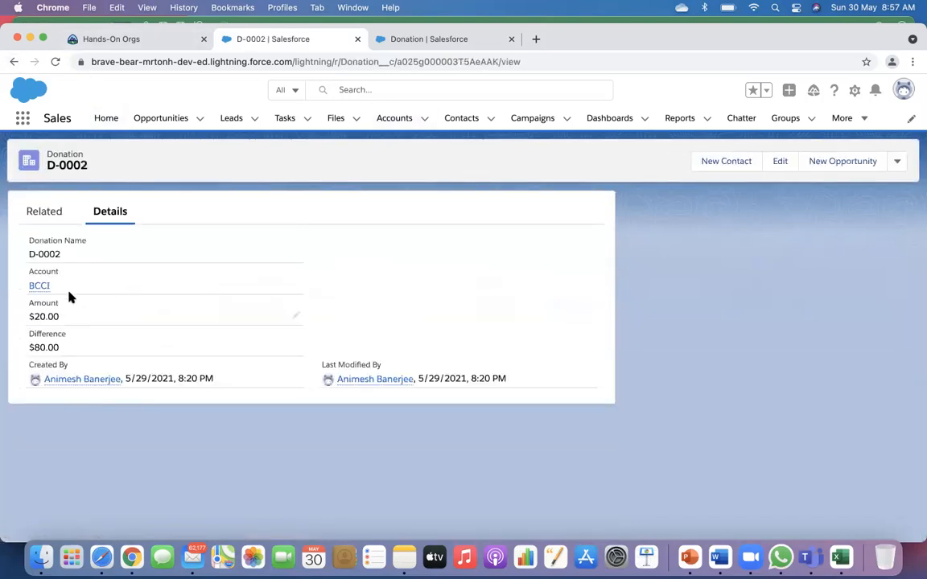
click(13, 62)
click(44, 450)
click(13, 64)
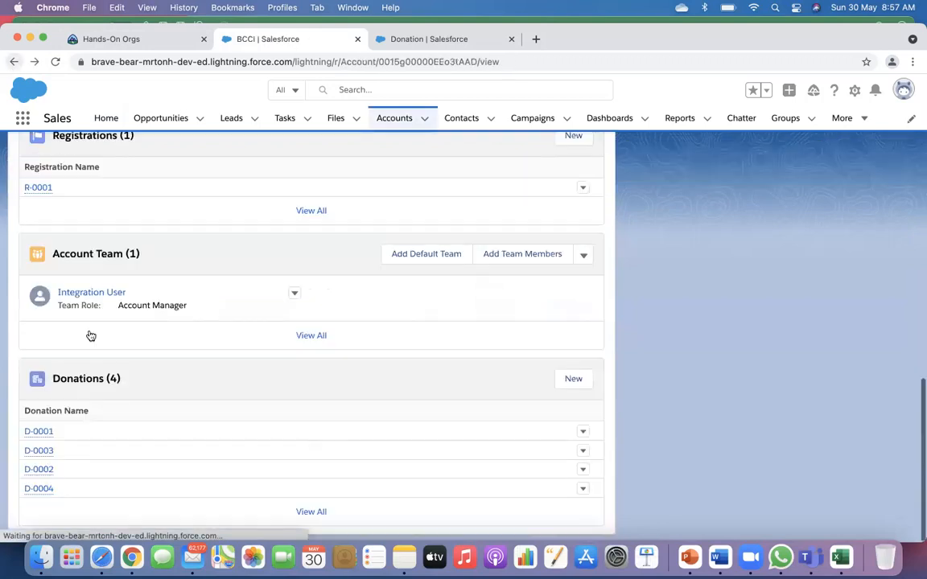
click(38, 487)
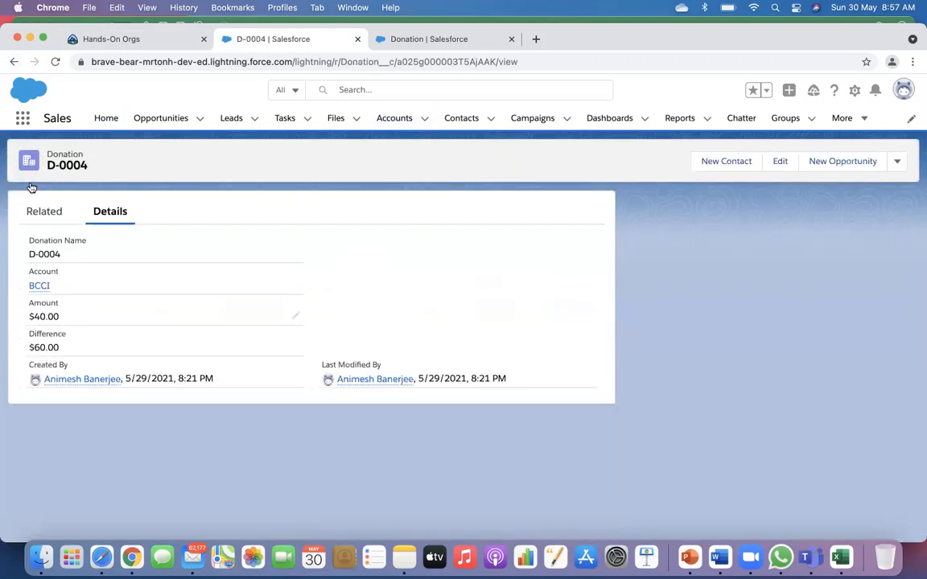
Open donation D-0001 for editing, examine how its Difference field is presented, and close the form without saving.
click(13, 62)
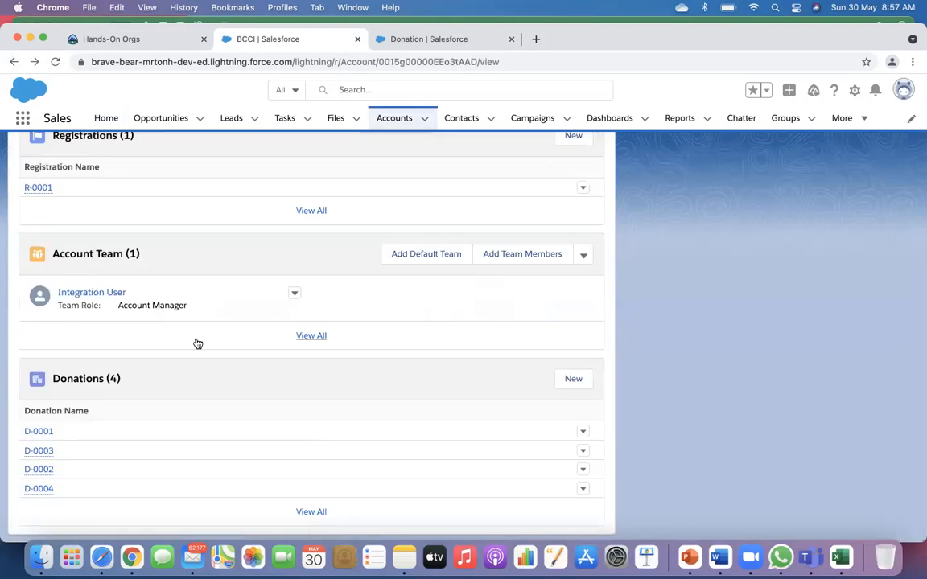
click(48, 433)
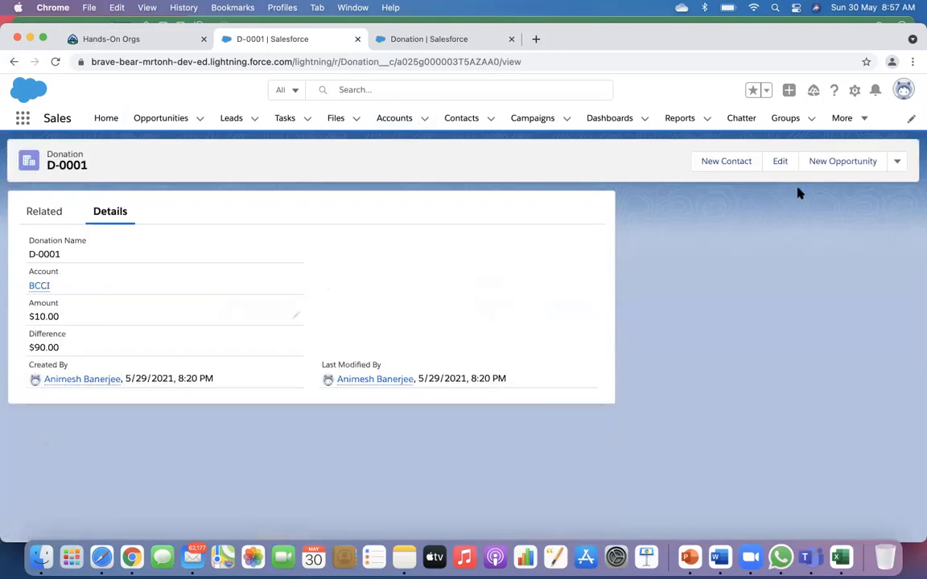
click(780, 162)
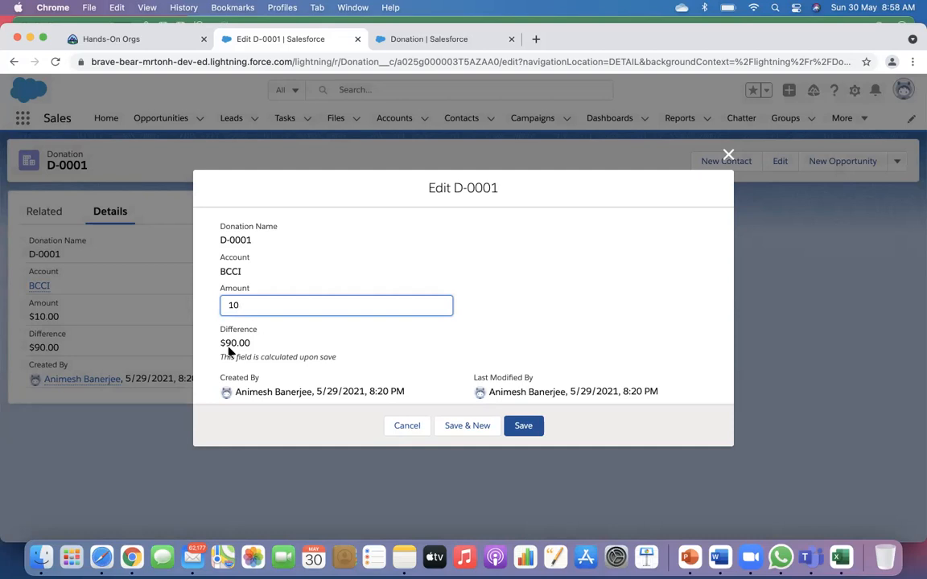
click(729, 157)
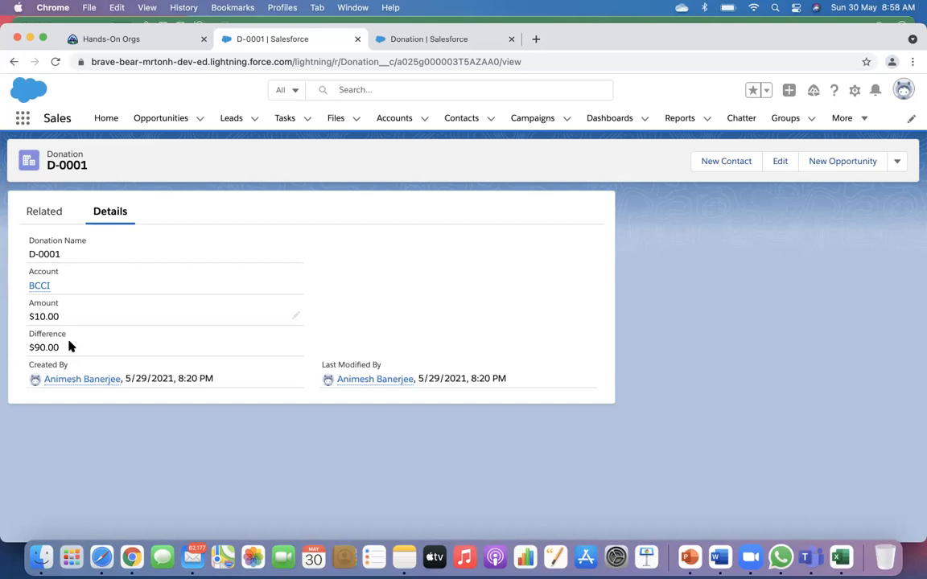
Review the data types available for a new custom field on Donation, and return to the object's field list.
click(412, 41)
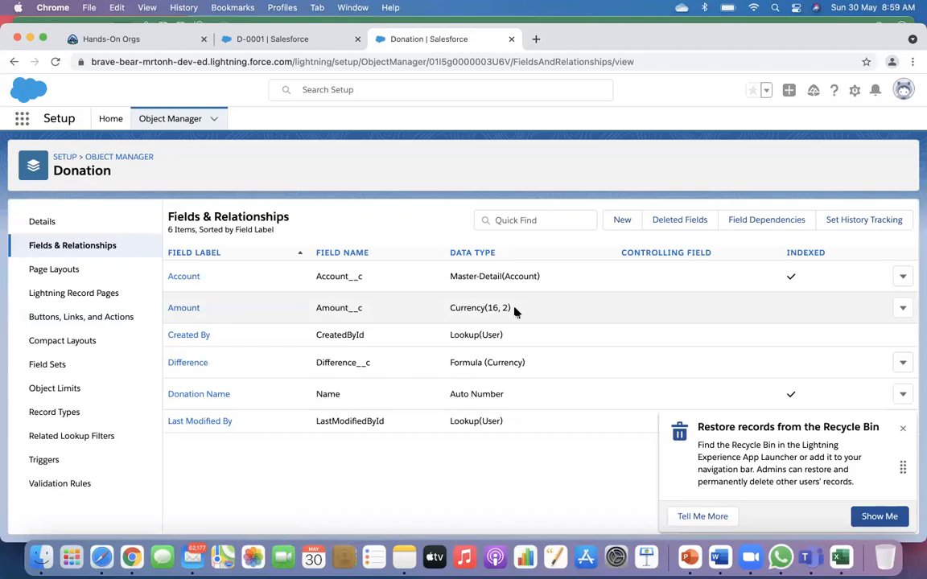
click(622, 220)
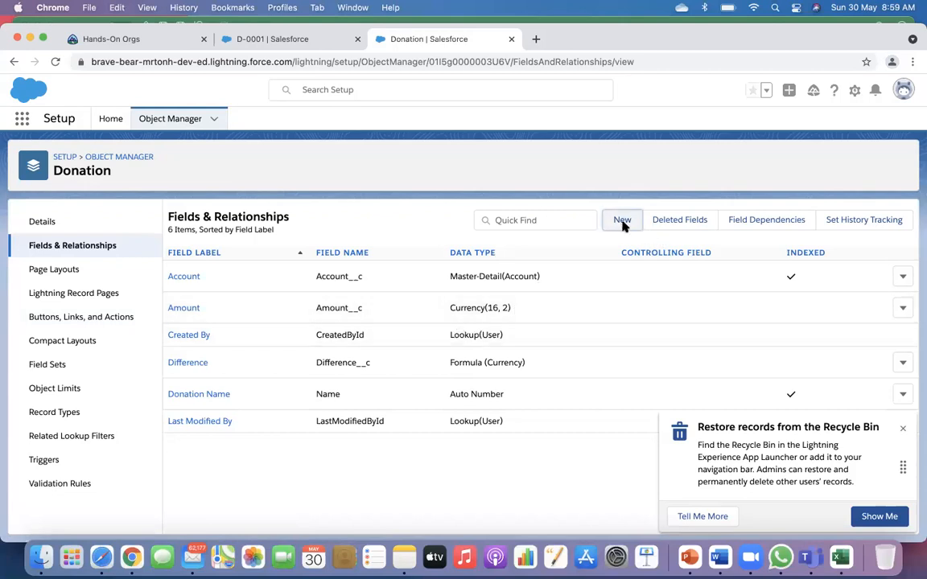
scroll(459, 367, down, 5)
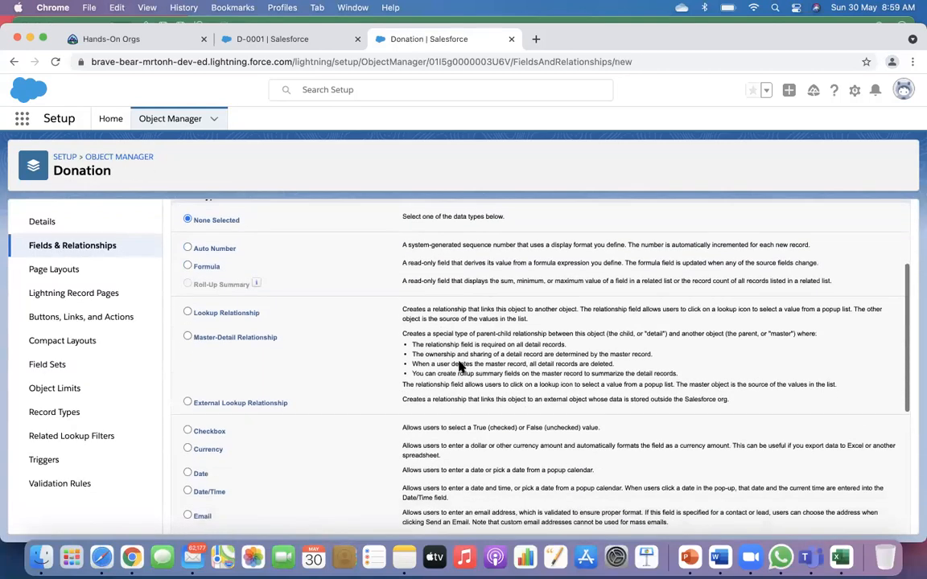
scroll(460, 366, down, 1)
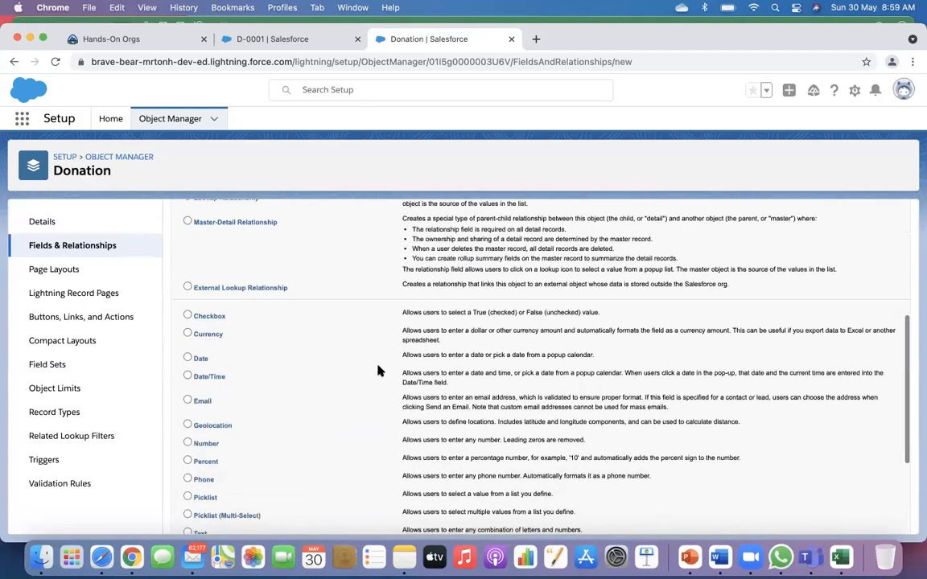
scroll(377, 368, down, 2)
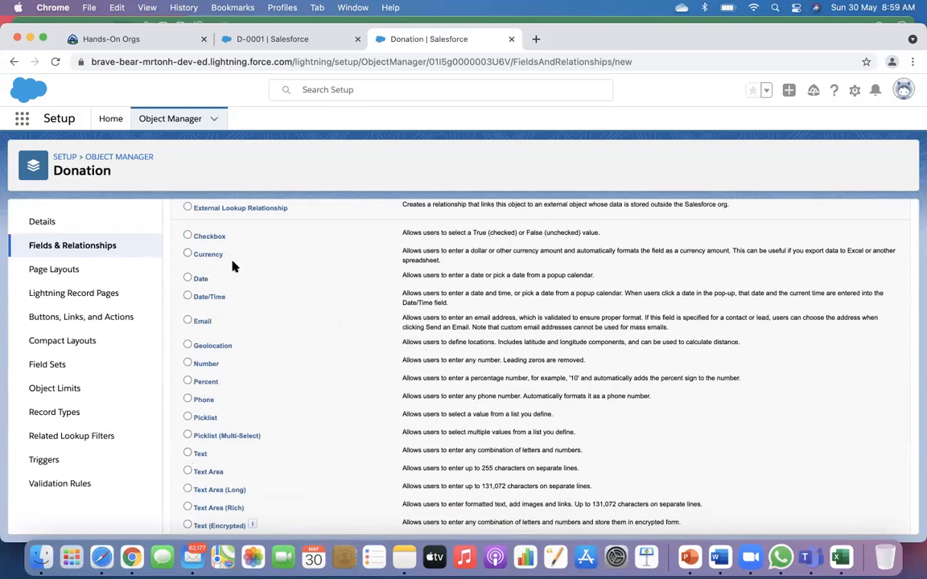
scroll(437, 343, down, 1)
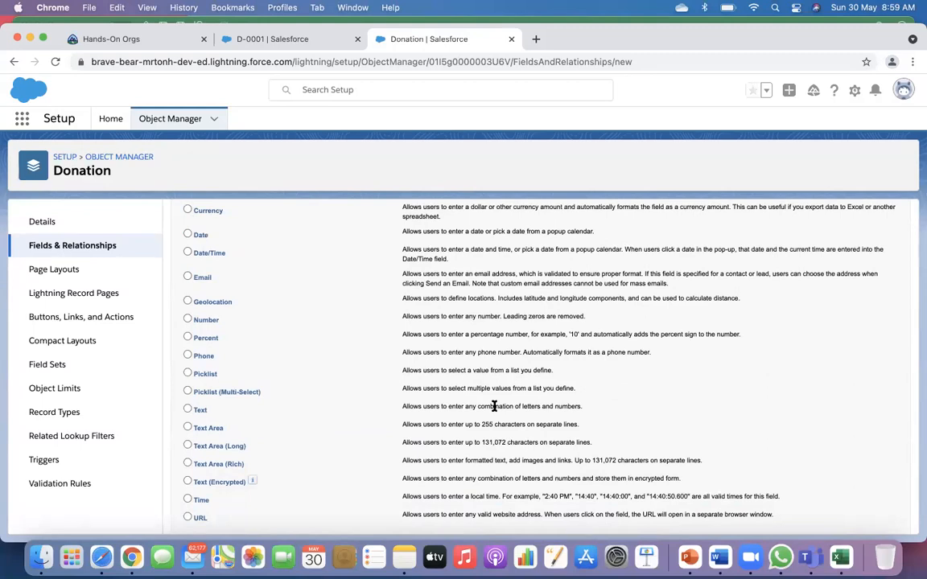
scroll(494, 406, up, 10)
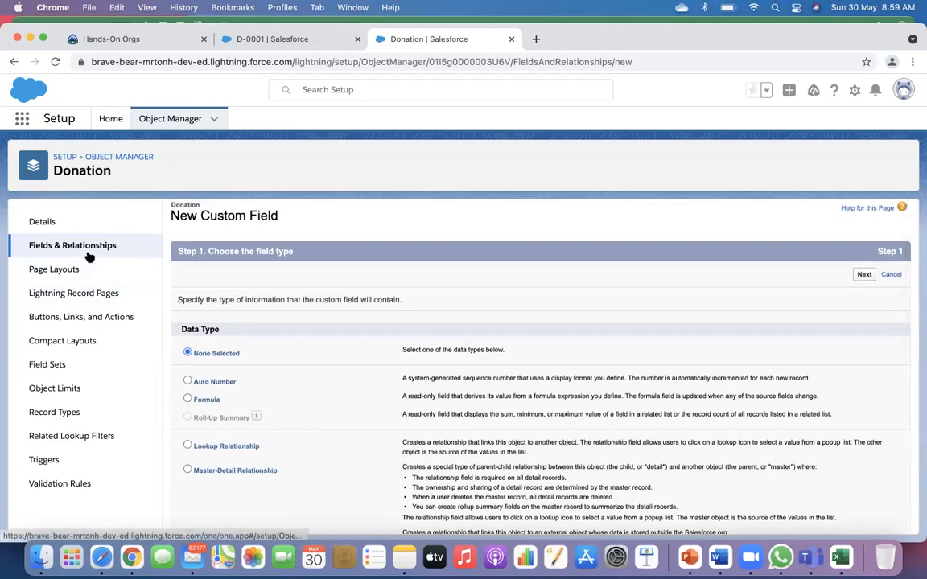
click(89, 252)
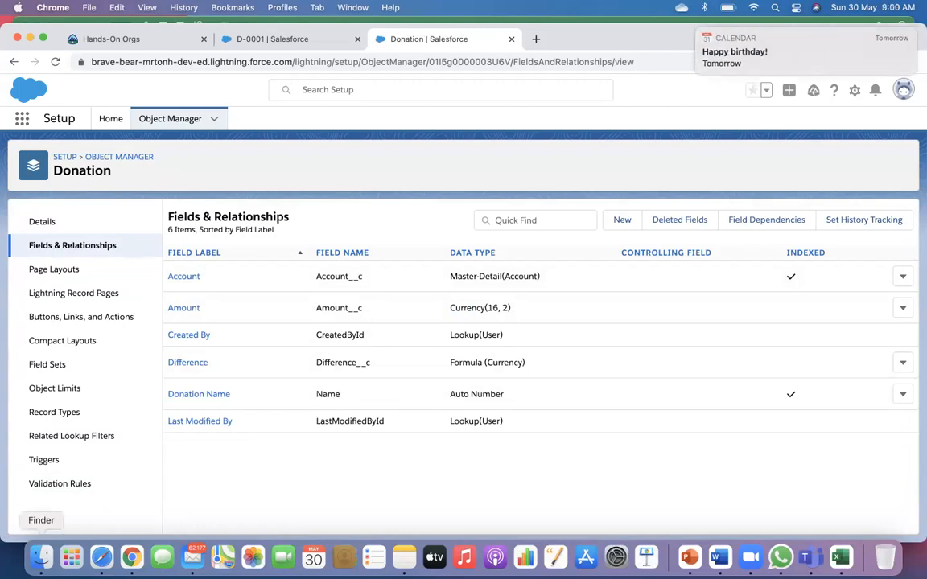
Start a new active validation rule on the Donation object and name it Block Amount < 100.
click(68, 486)
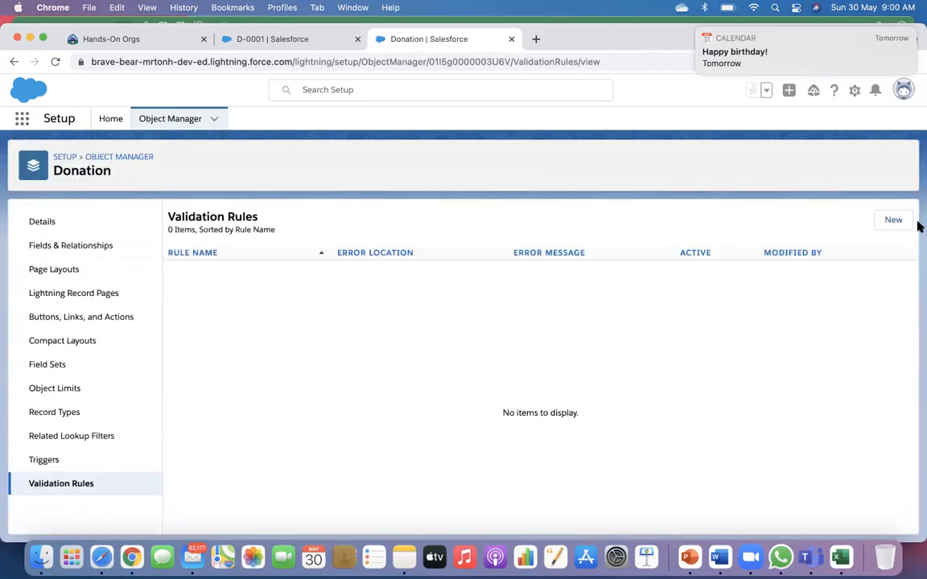
click(890, 223)
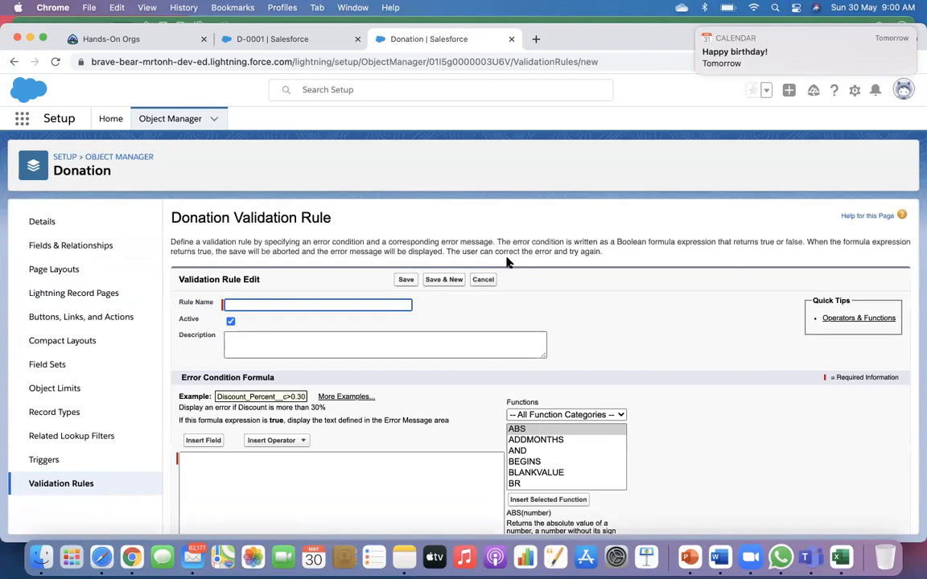
text(Block Amount < 100)
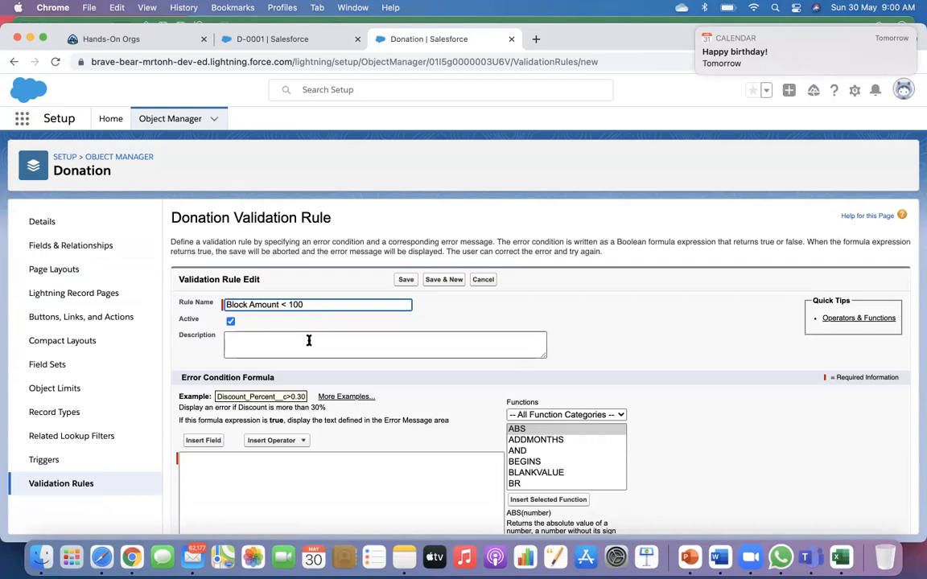
click(308, 340)
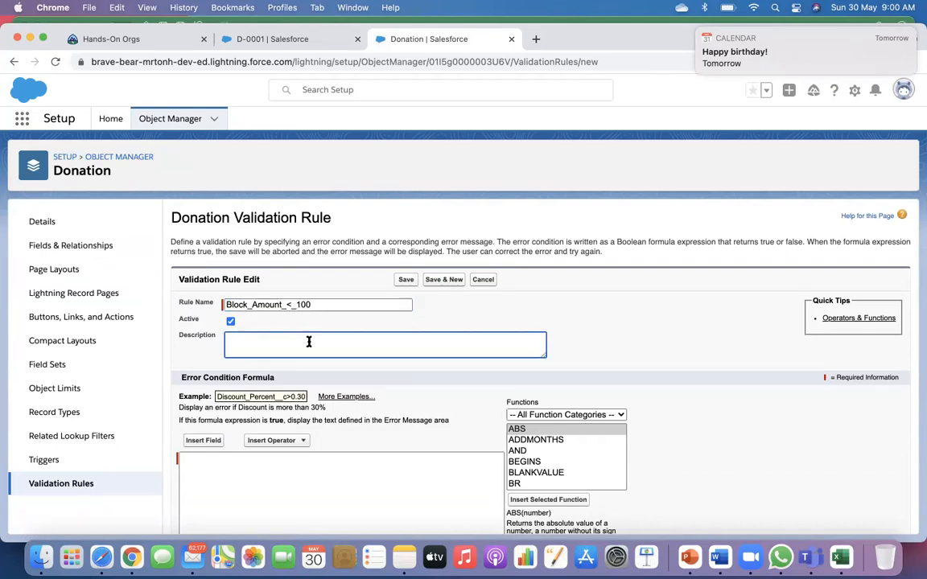
scroll(309, 342, down, 2)
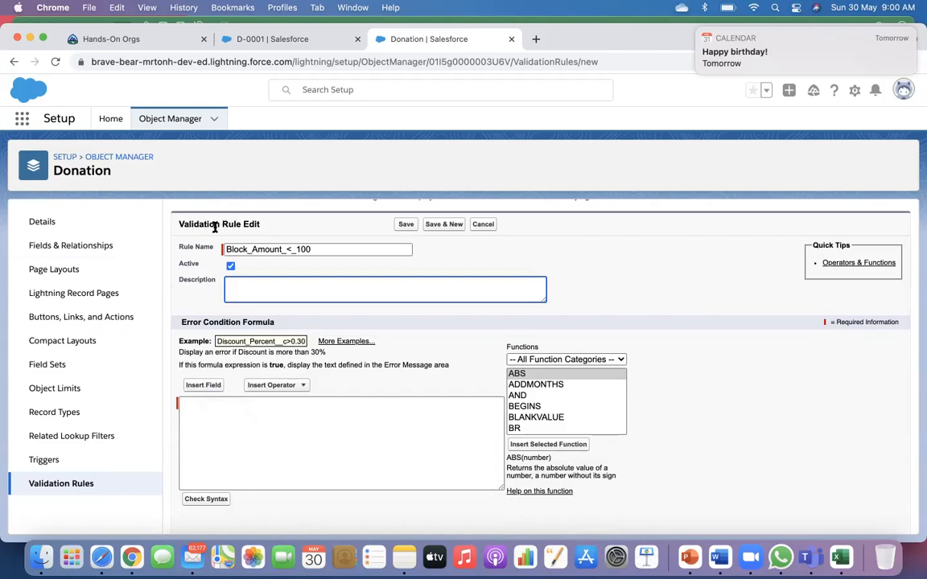
Set the rule's error condition formula to Amount__c < 100, using the Donation object's Amount field.
click(197, 421)
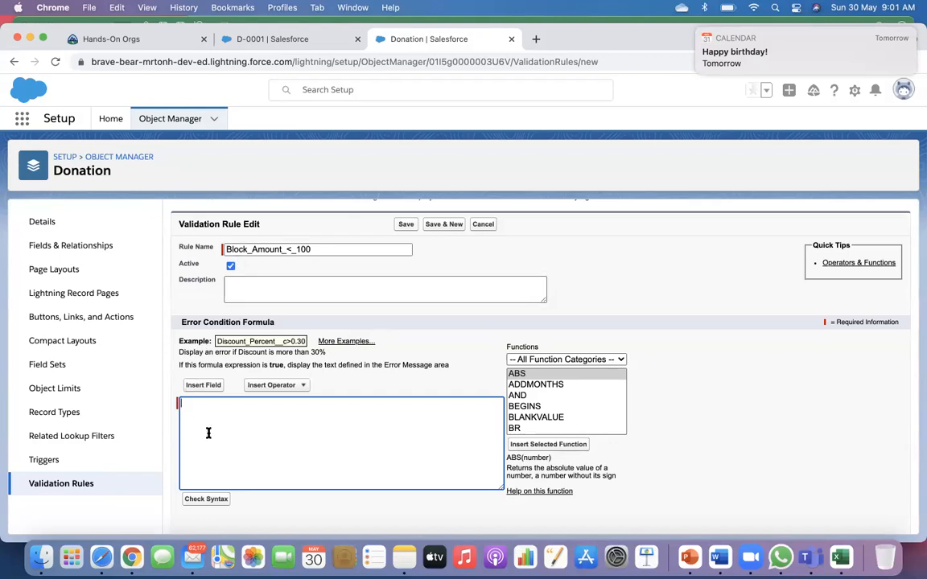
click(202, 385)
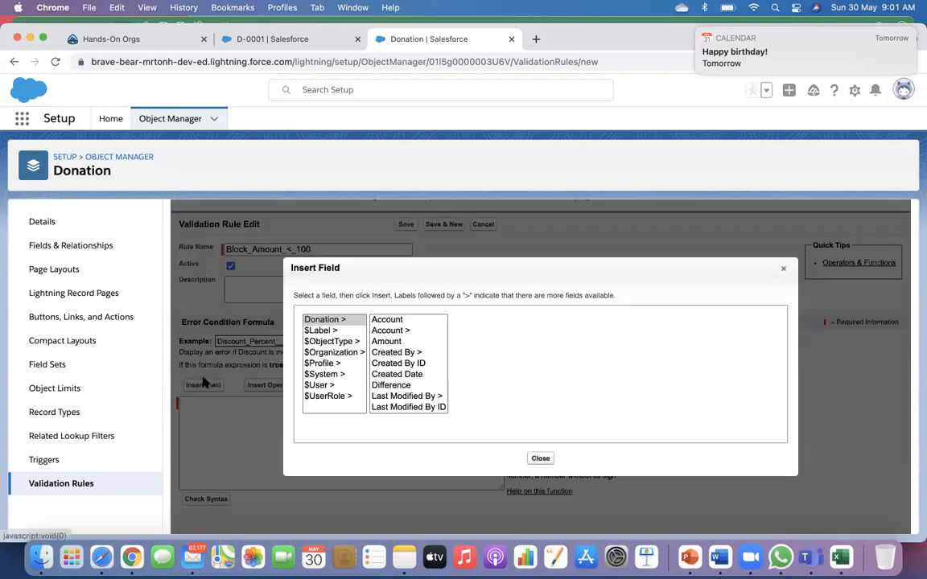
click(389, 342)
click(491, 388)
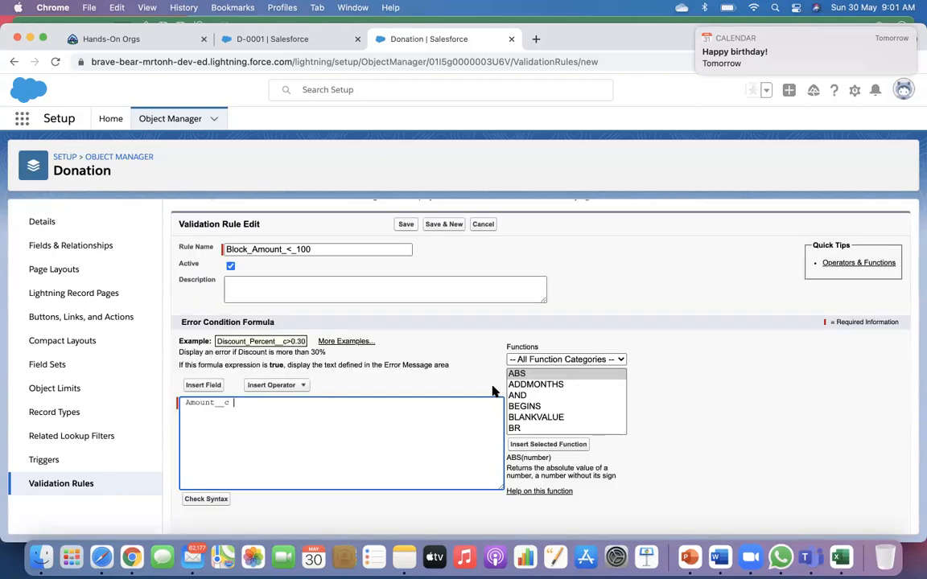
text(< 100)
Enter "Enter 100 or more" as the validation rule's error message.
scroll(301, 505, down, 5)
click(271, 468)
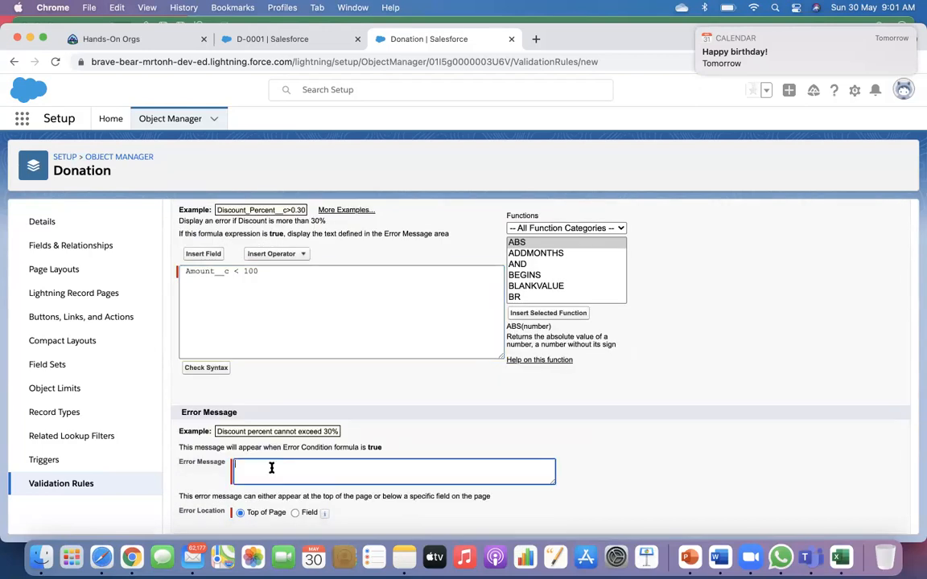
text(Amm)
key(BackSpace)
key(BackSpace)
key(BackSpace)
text(Enter 100 or more)
Set the error location to the Amount field and try to save the validation rule.
scroll(487, 330, down, 1)
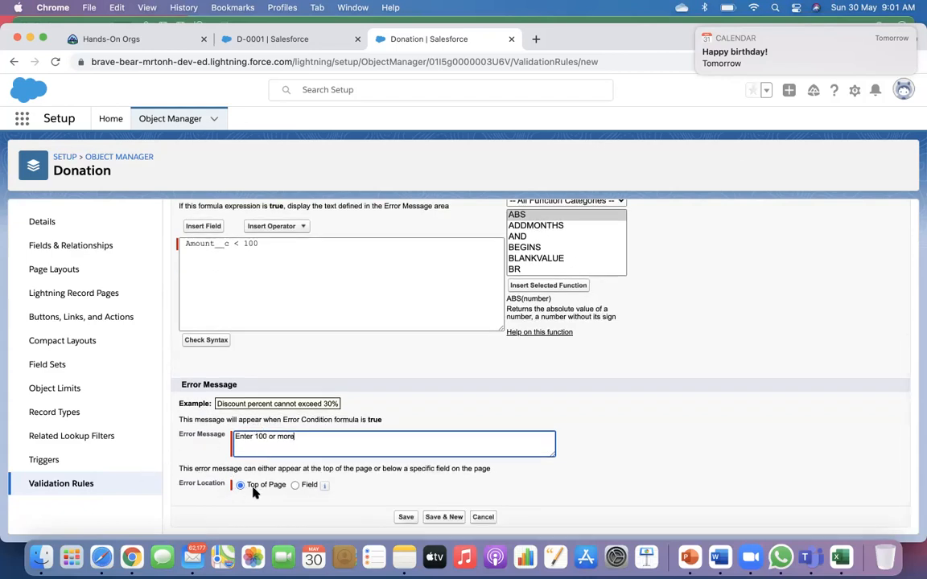
click(295, 486)
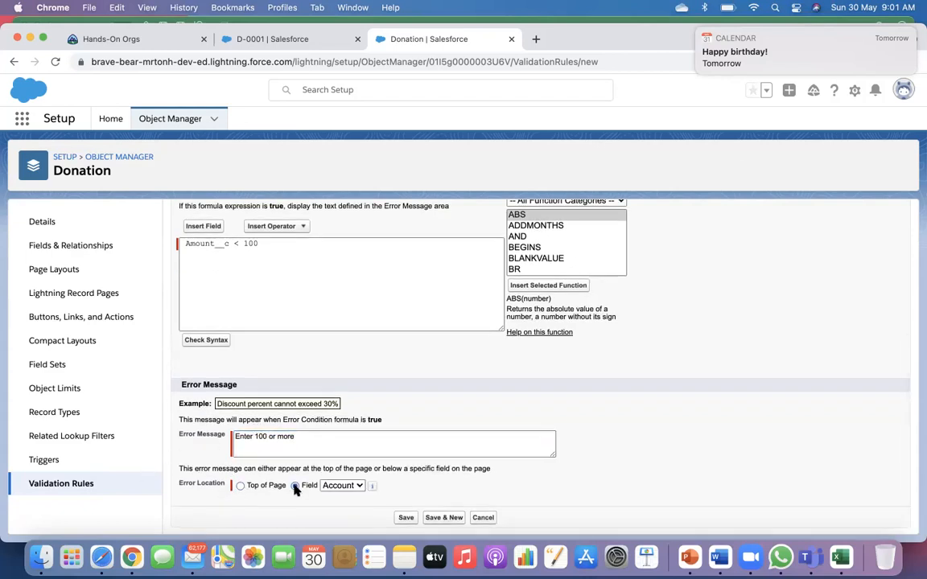
click(359, 487)
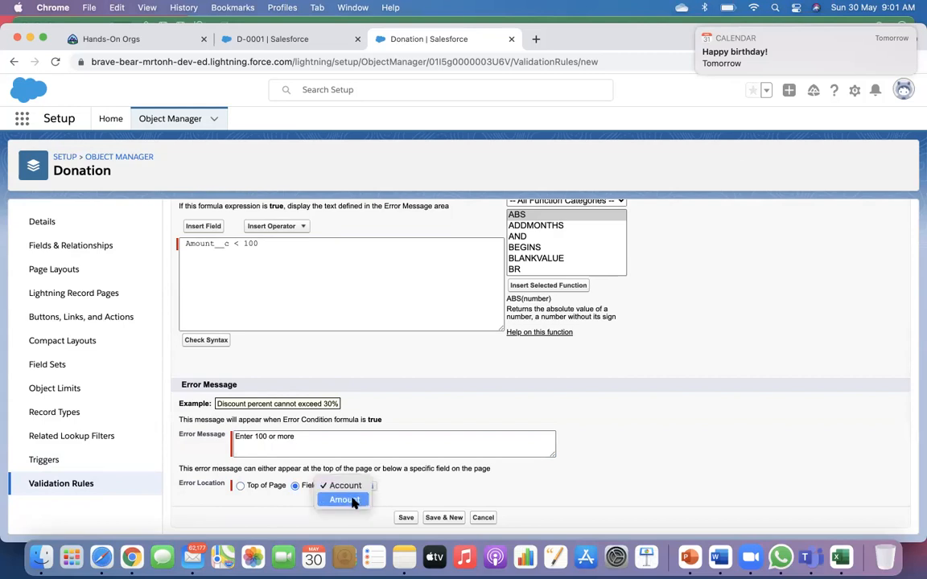
click(352, 498)
click(406, 518)
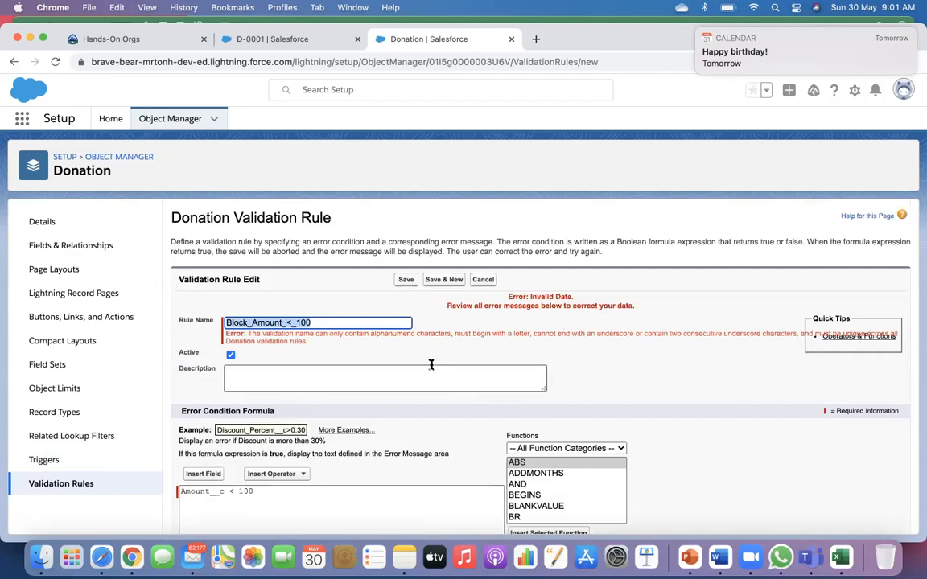
Rename the rule to Block_Amount_less_than_100 and save it.
click(291, 323)
key(BackSpace)
text(less)
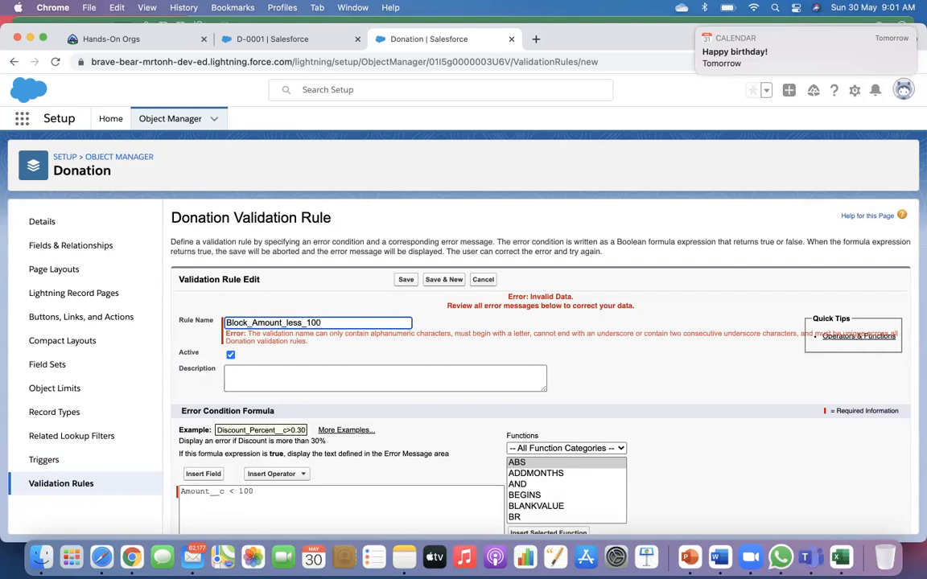
text(_than_)
click(406, 281)
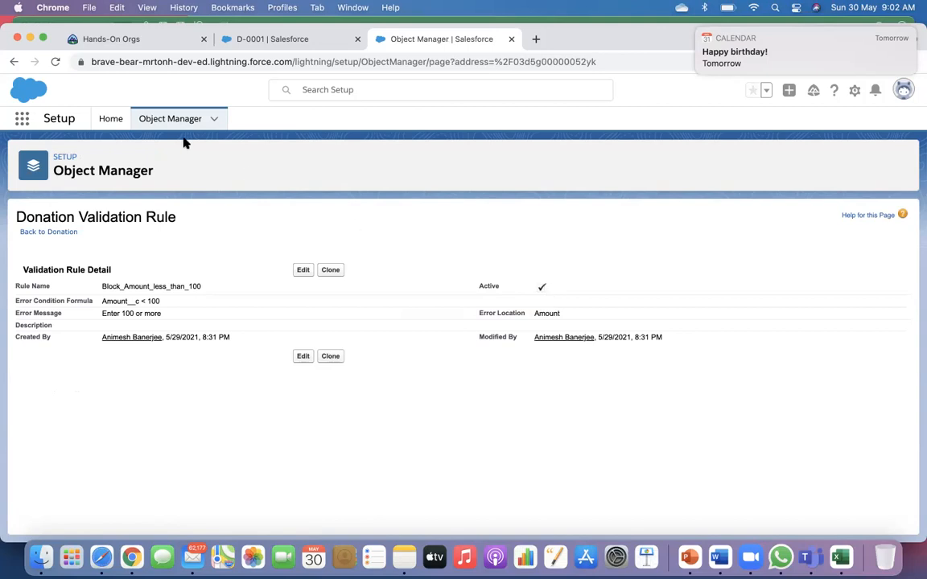
Test the rule by trying to save donation D-0001 with its Amount of 10, and cancel the edit.
click(267, 40)
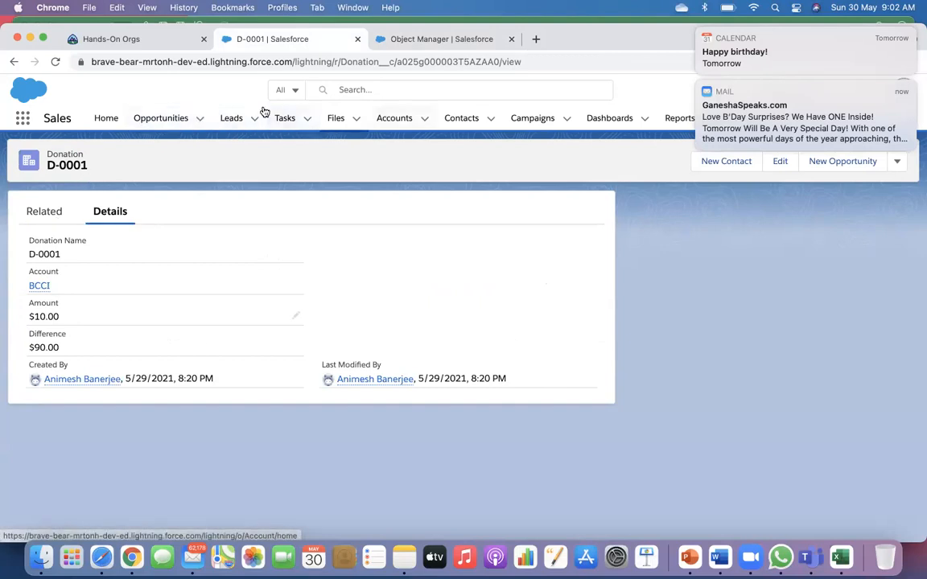
click(14, 61)
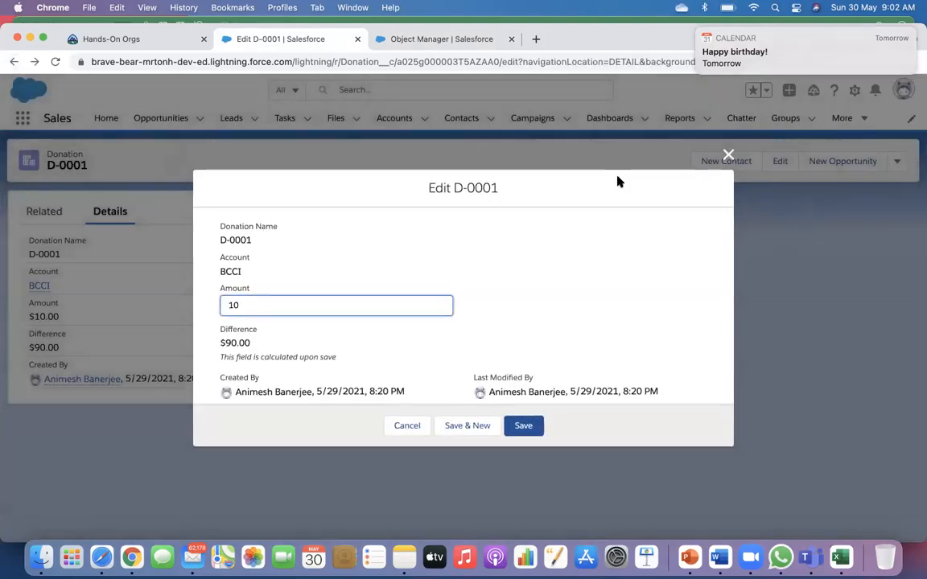
click(728, 154)
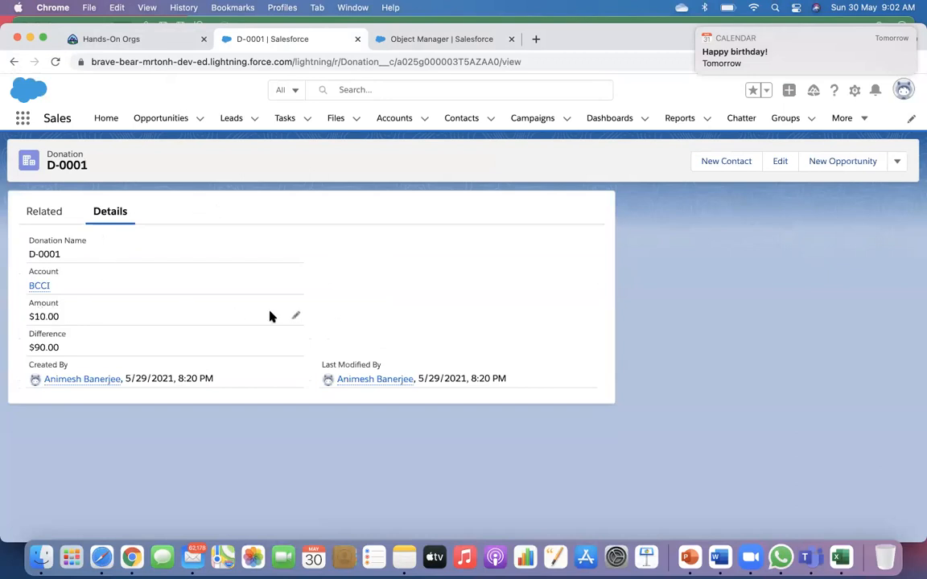
click(294, 316)
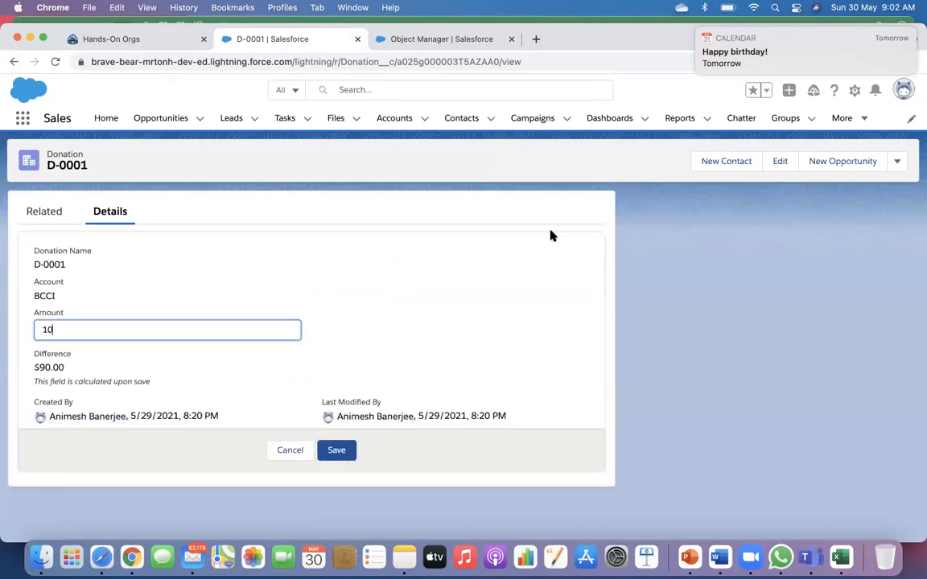
click(334, 452)
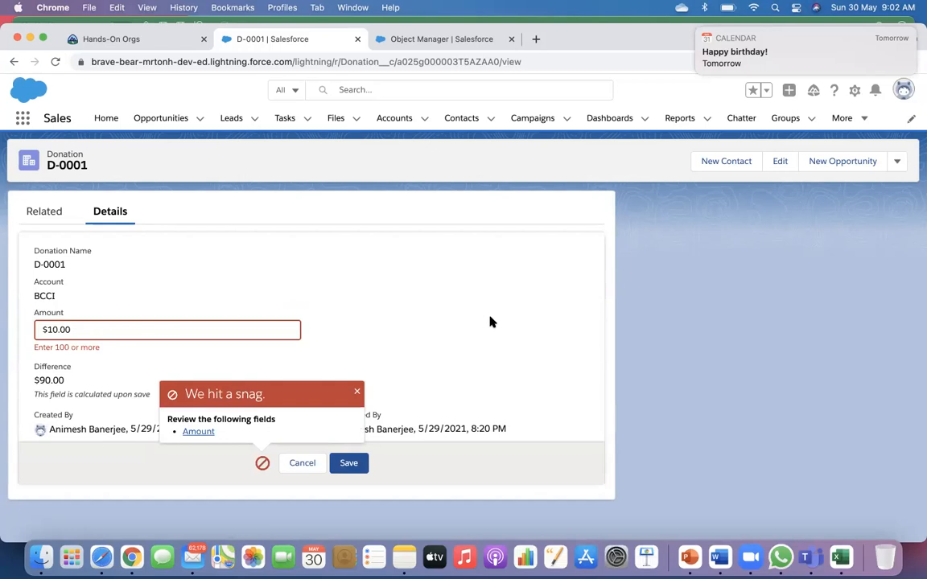
click(356, 392)
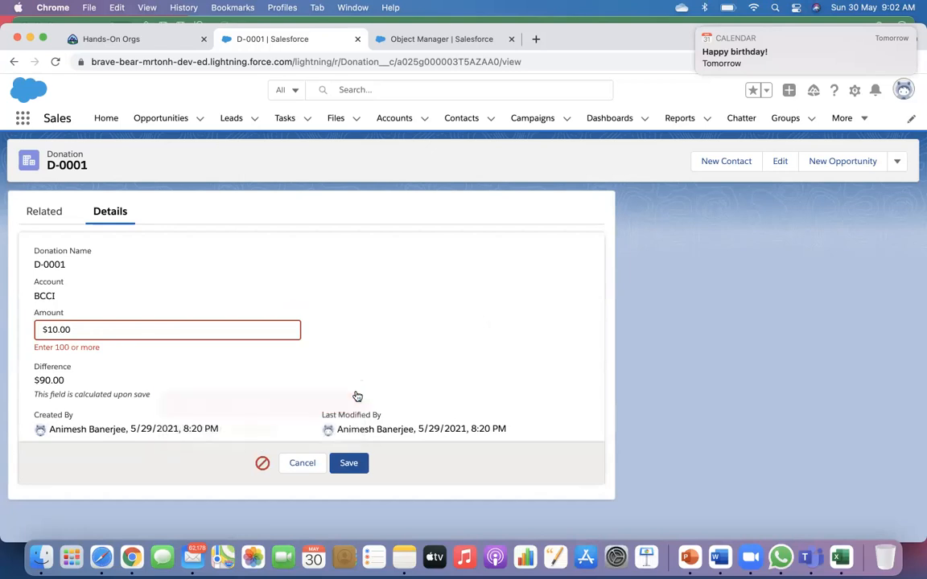
click(302, 464)
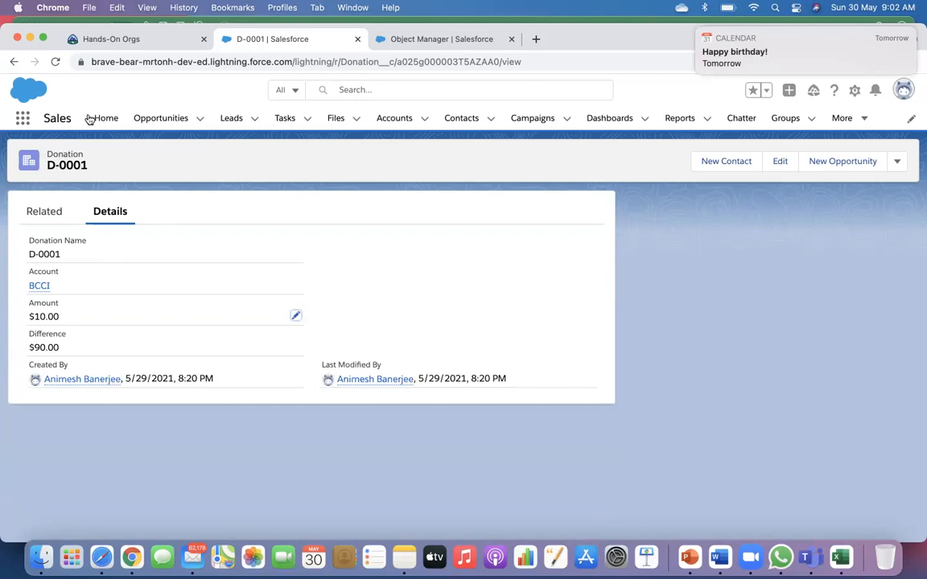
From the BCCI account, try to save a new donation with an Amount of 50, and close the form.
click(392, 118)
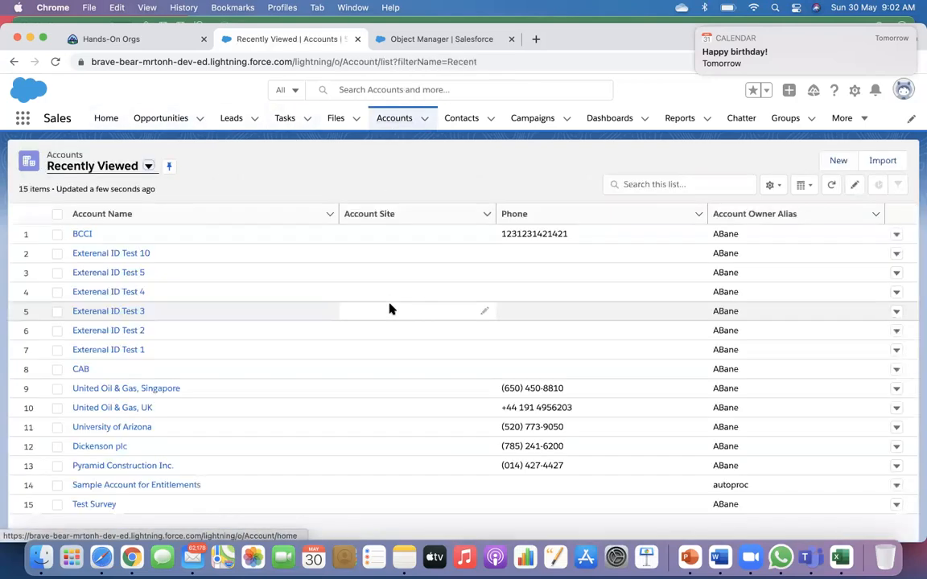
click(82, 234)
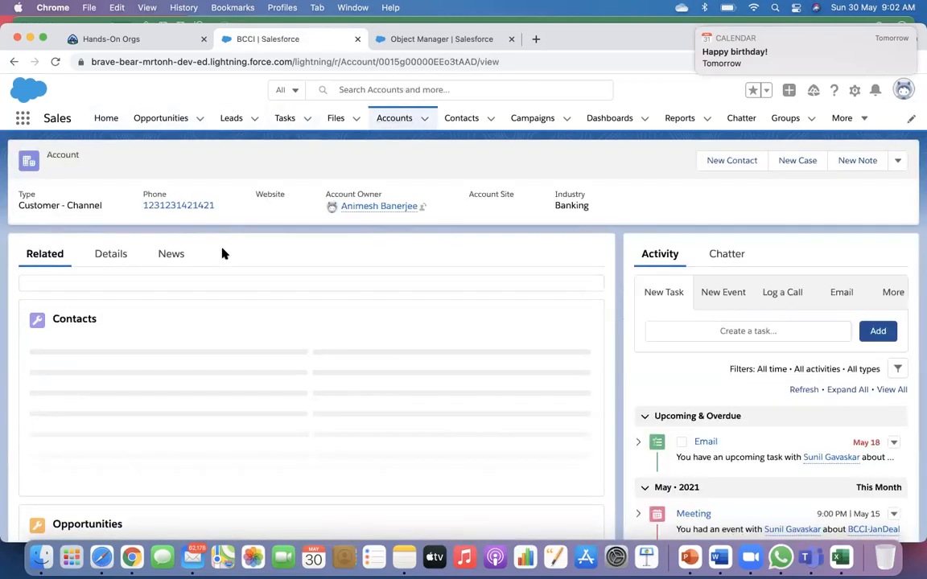
scroll(223, 255, down, 3)
scroll(223, 254, down, 15)
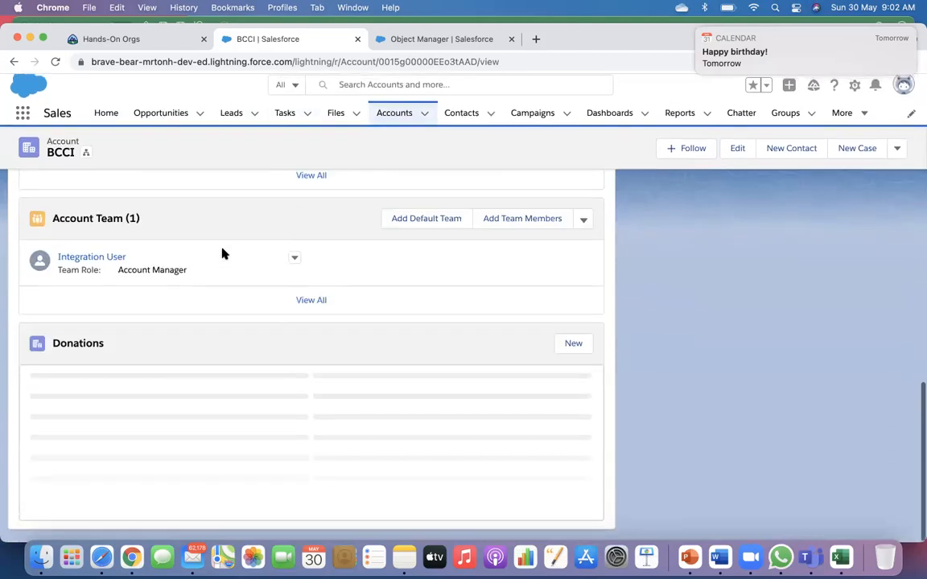
click(572, 378)
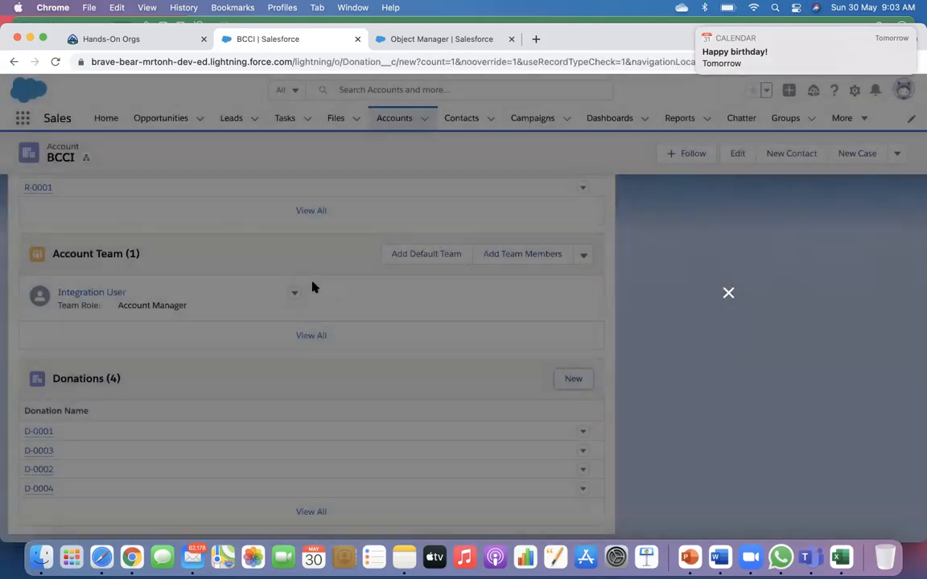
click(253, 352)
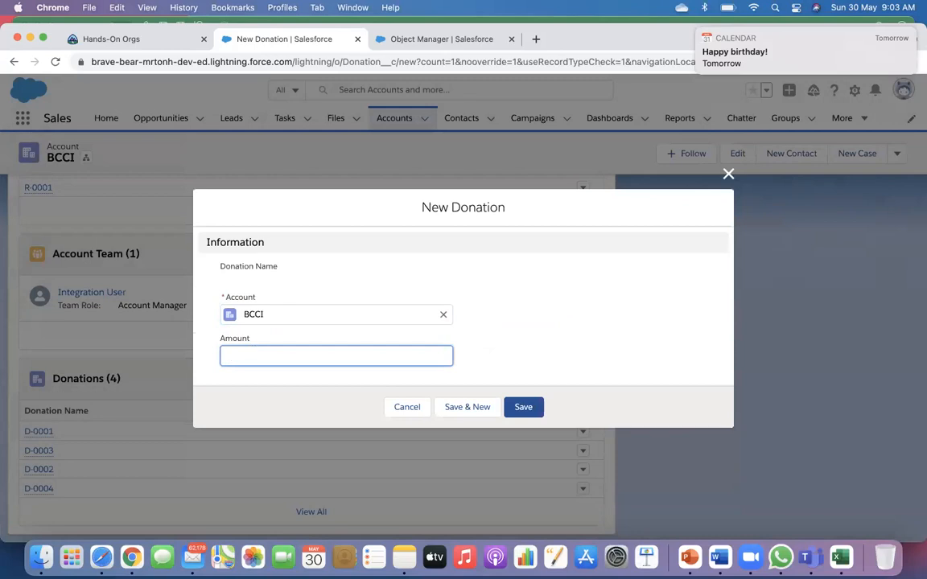
text(50)
click(519, 407)
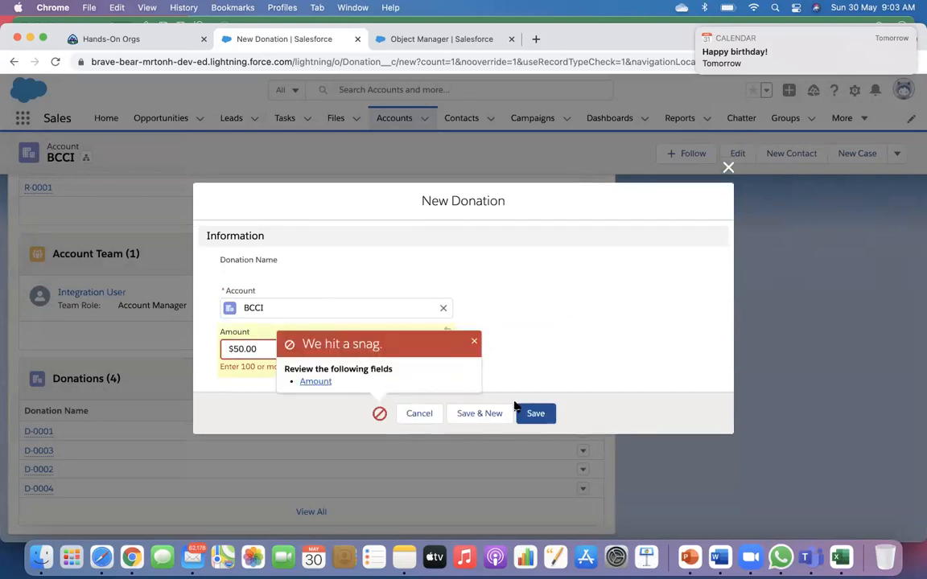
click(473, 342)
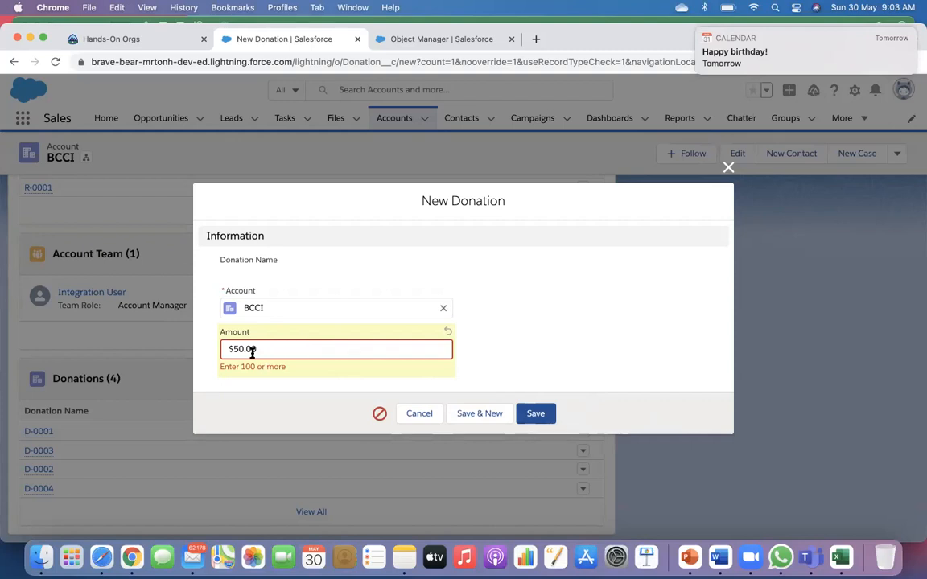
click(728, 167)
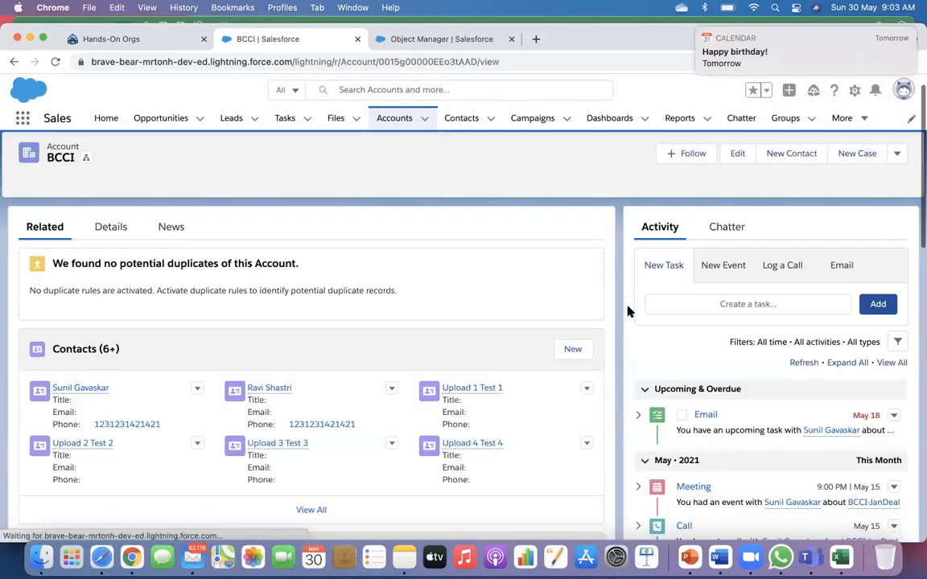
scroll(628, 312, down, 10)
scroll(628, 312, down, 5)
scroll(628, 311, up, 4)
scroll(628, 312, down, 5)
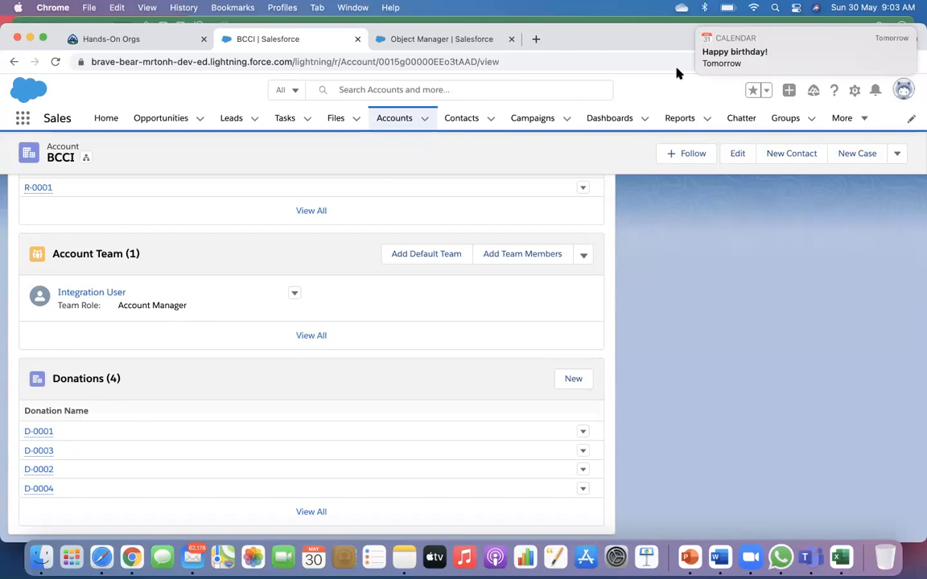
Switch to Excel and close the Book1 workbook without saving its changes.
key(super+Tab)
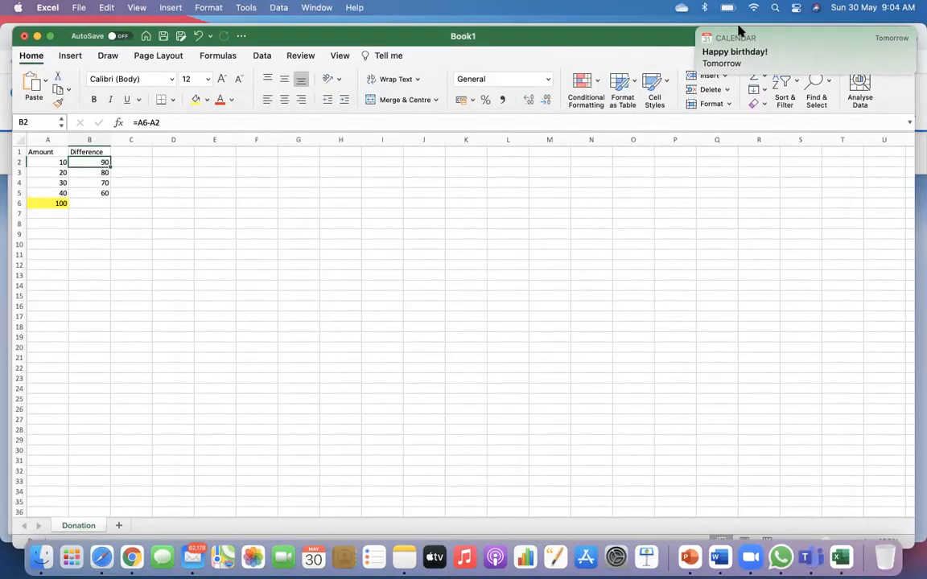
click(24, 35)
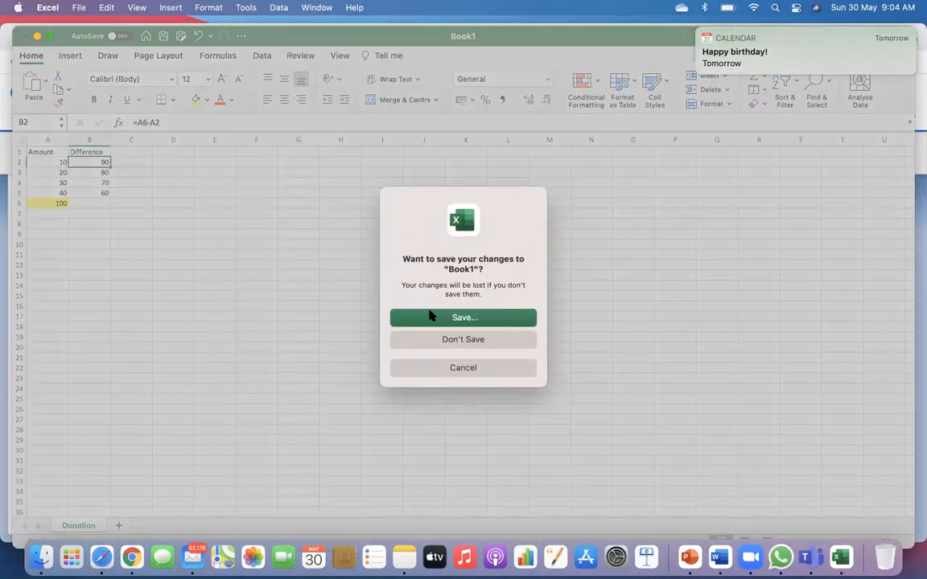
click(465, 340)
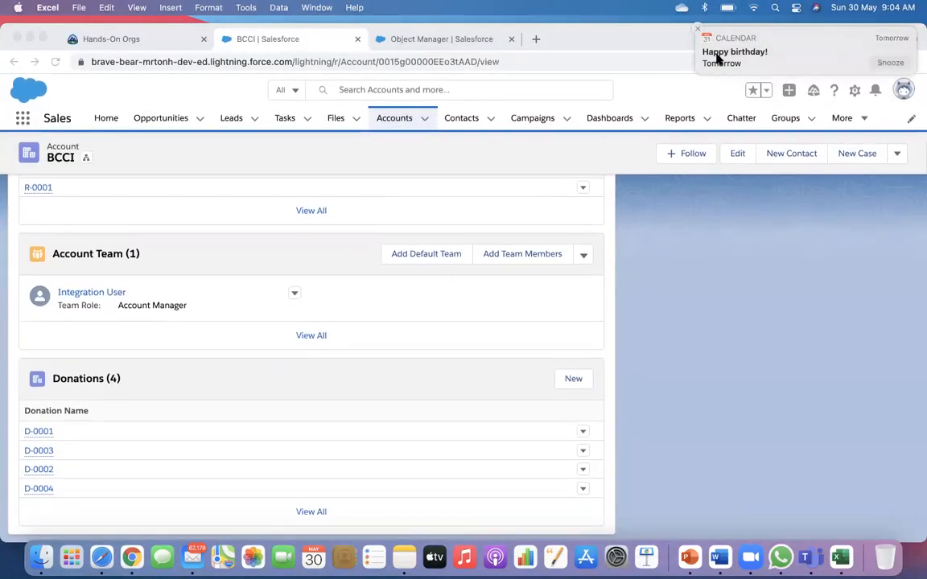
click(638, 77)
click(668, 57)
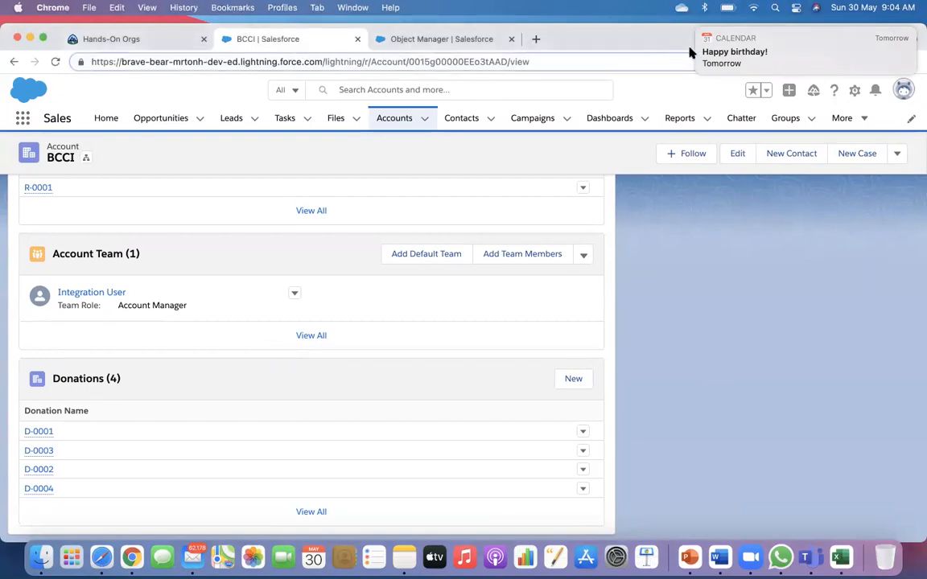
mouse_move(877, 47)
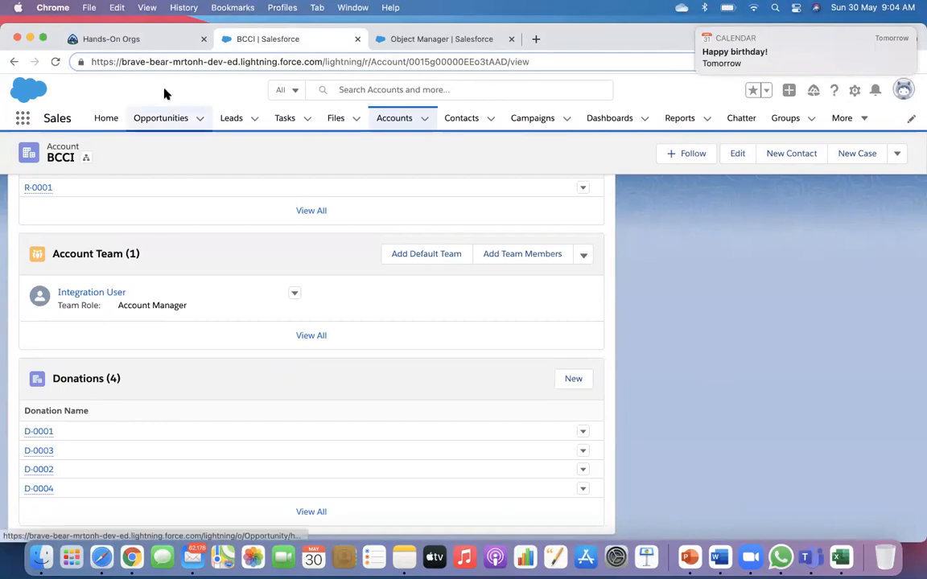
click(161, 38)
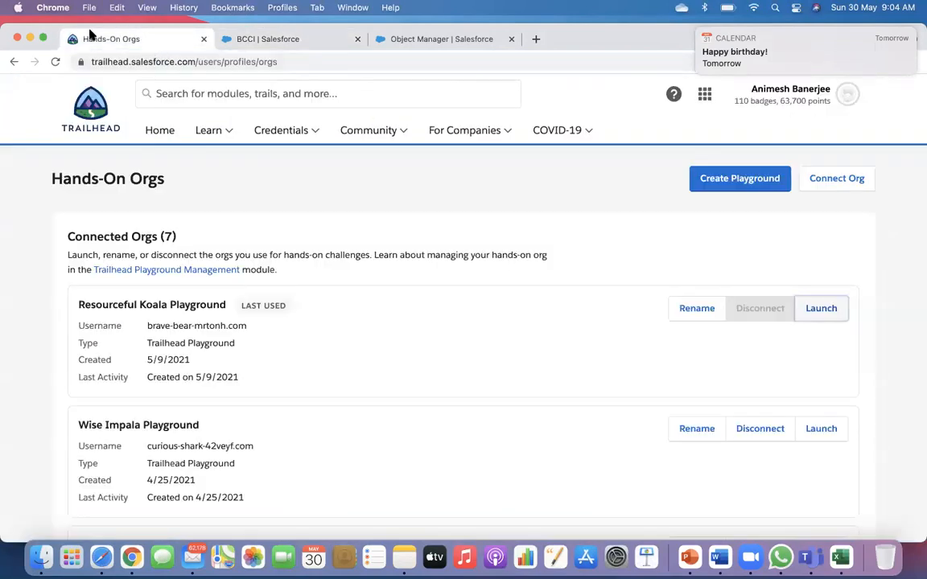
drag(51, 35, 39, 60)
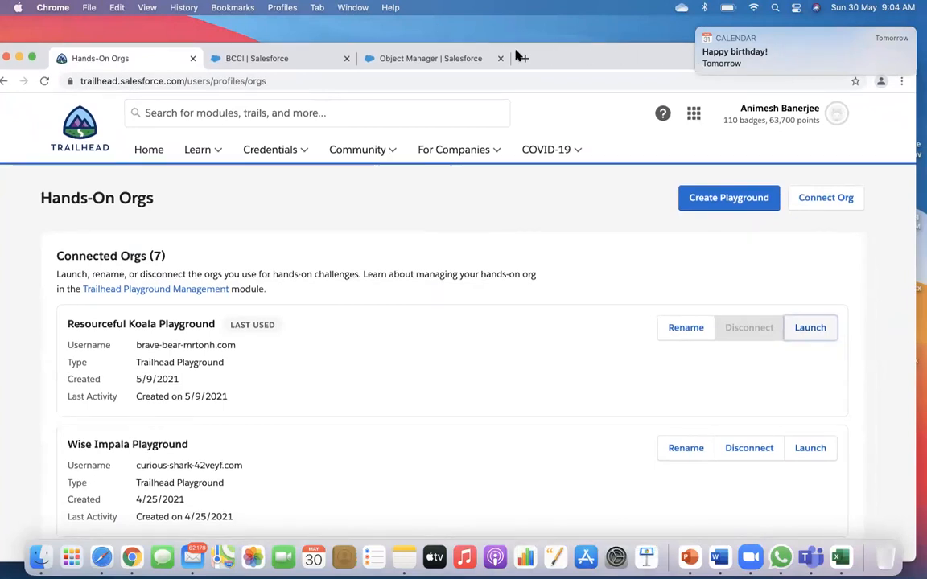
Open the org's Setup in its own browser tab and bring up the Account object's fields and relationships.
click(291, 63)
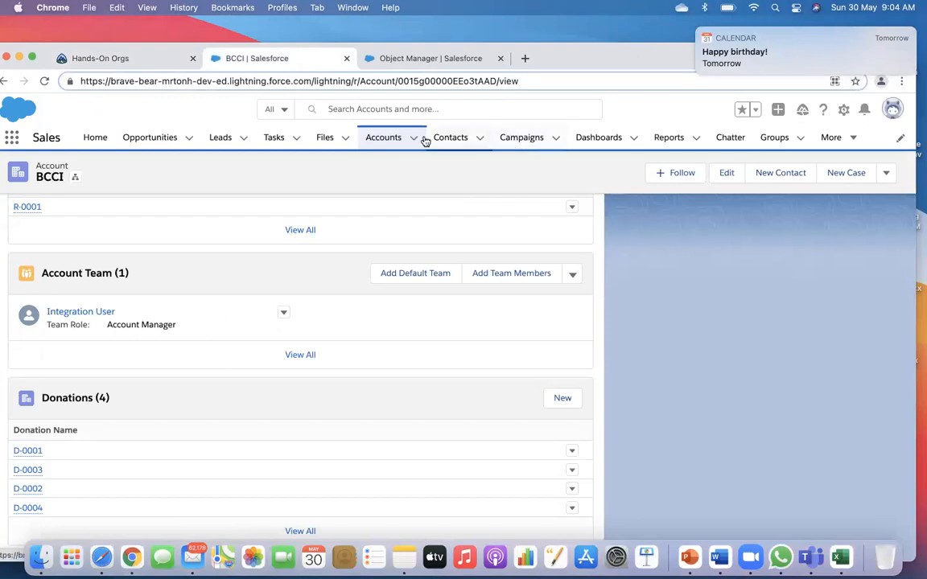
click(138, 56)
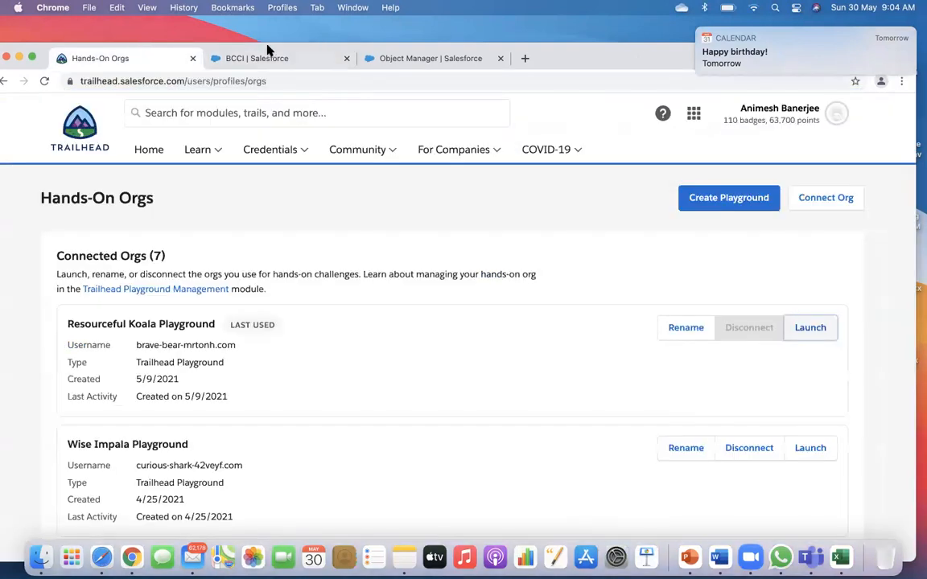
click(254, 58)
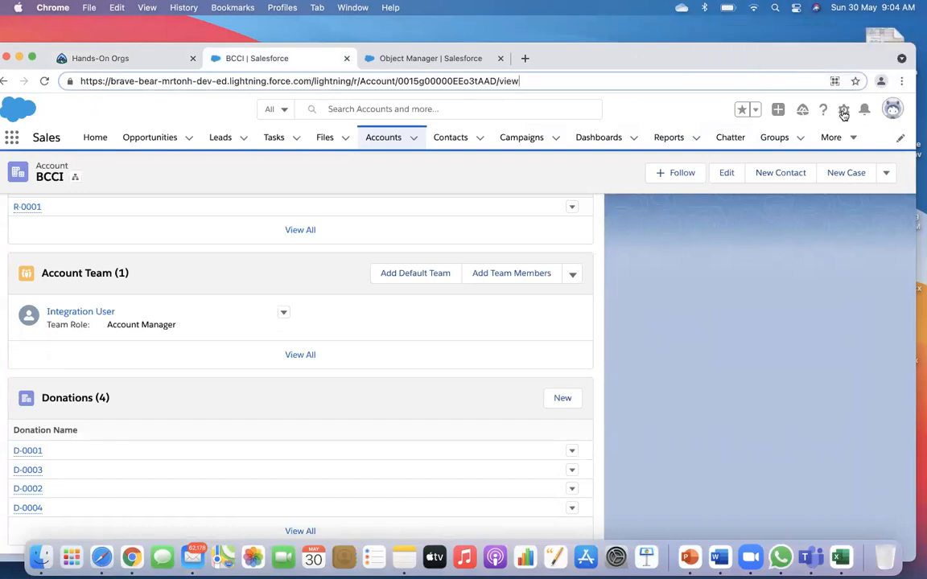
click(843, 111)
click(806, 156)
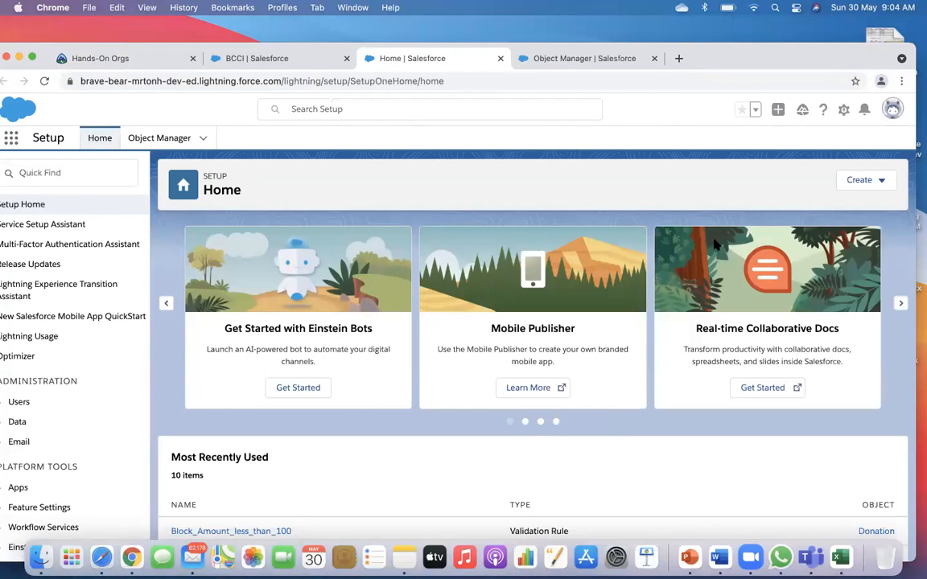
drag(719, 70, 733, 54)
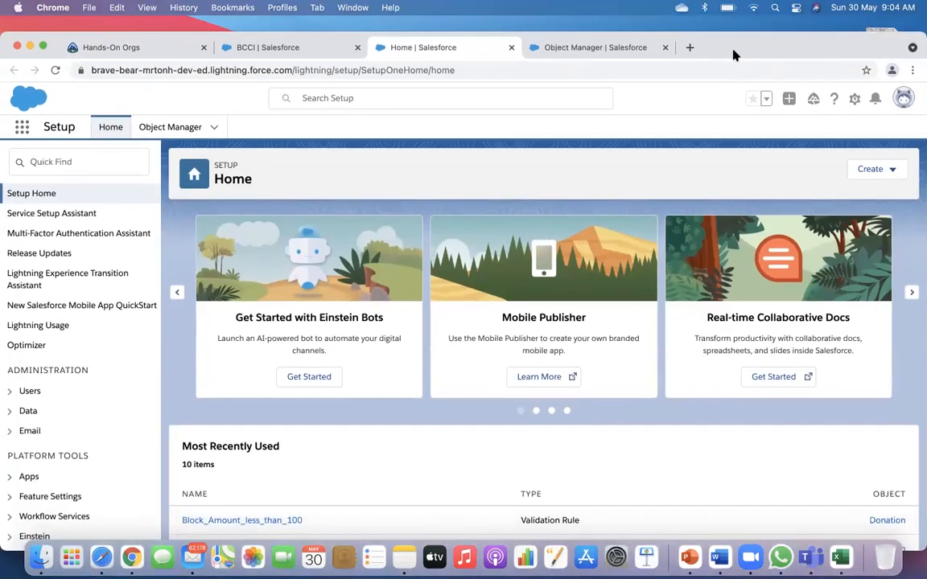
click(170, 127)
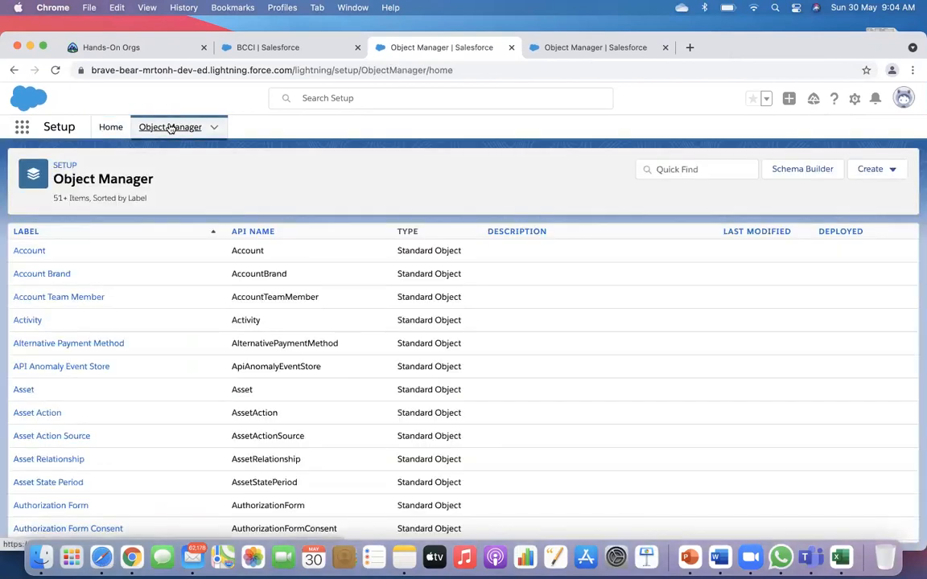
click(32, 252)
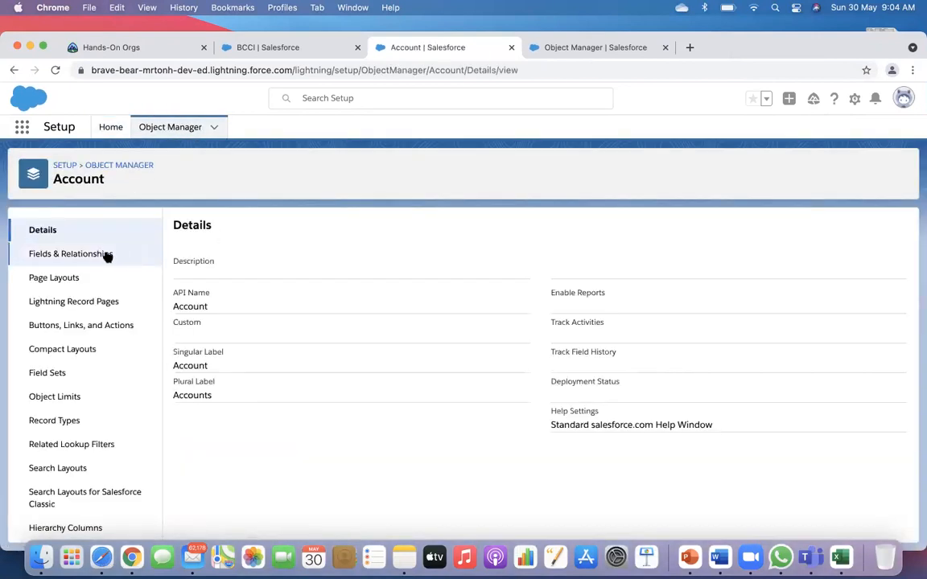
click(111, 253)
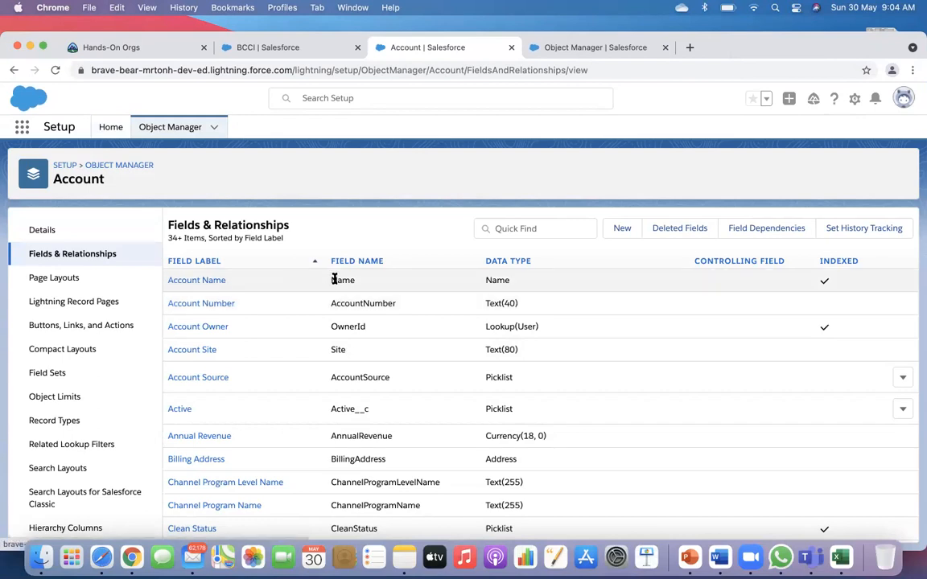
Examine the Account Number field's definition and its editable settings, leaving the edit form without saving.
click(202, 308)
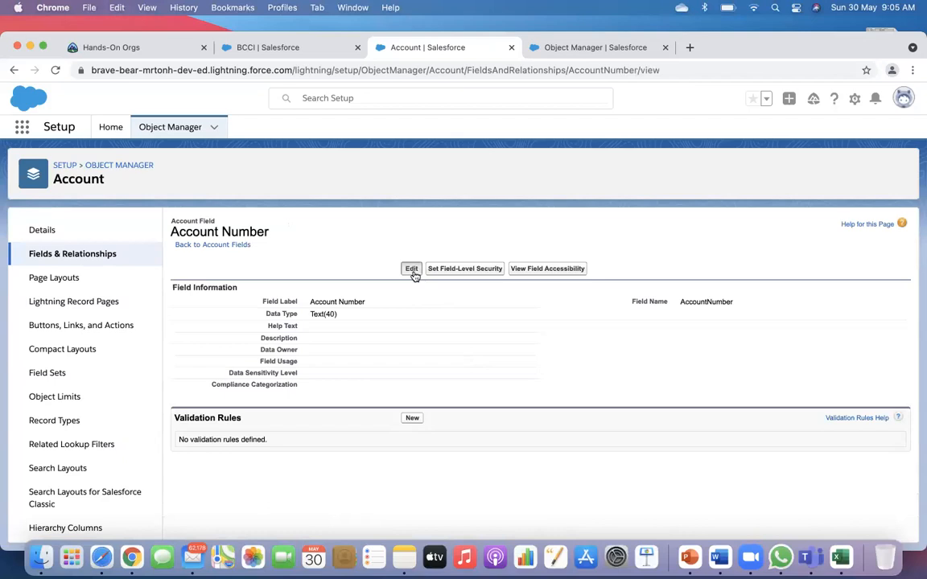
click(413, 271)
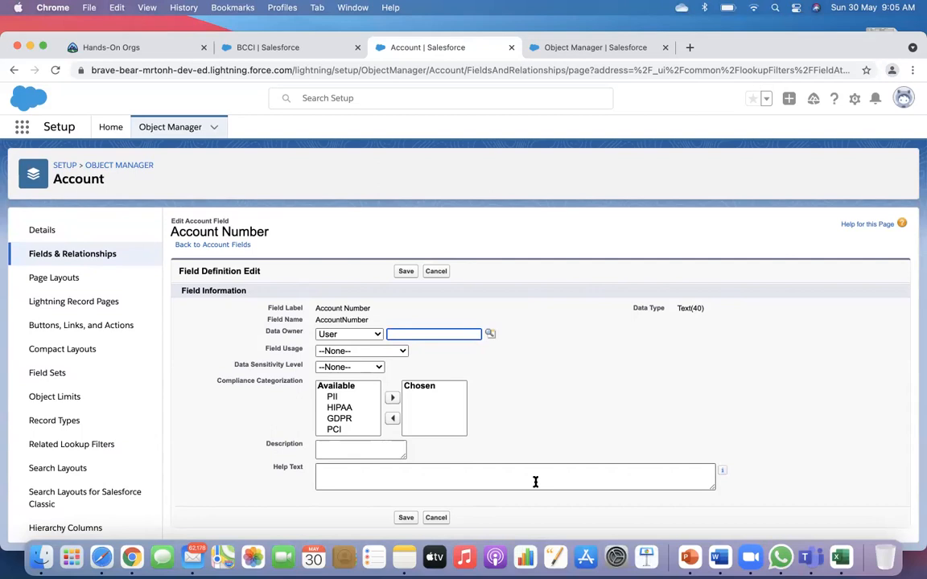
click(442, 521)
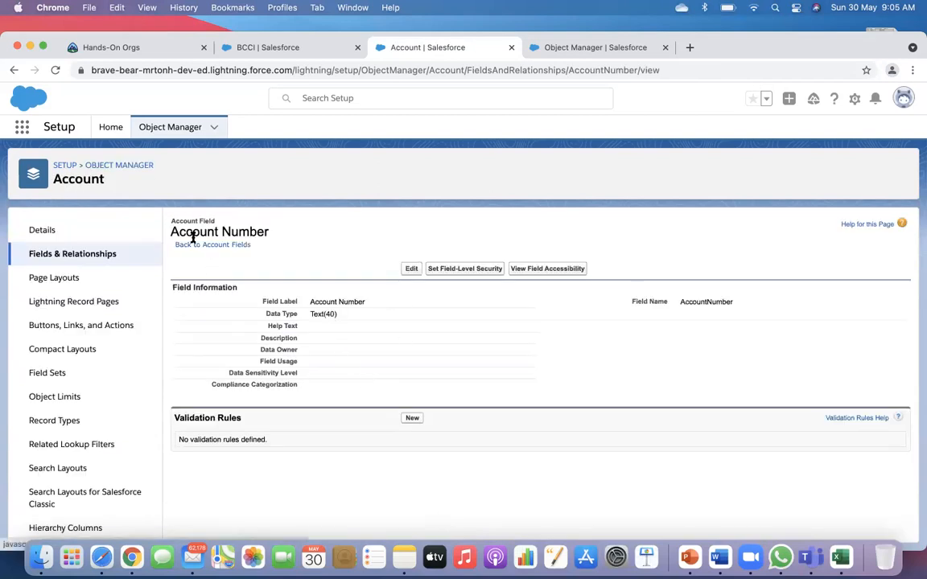
drag(171, 232, 272, 234)
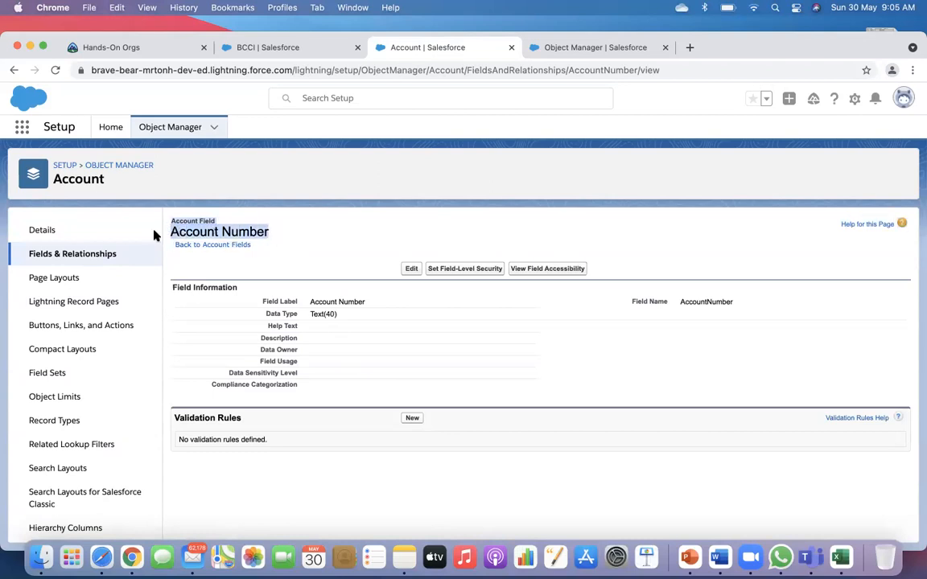
click(297, 235)
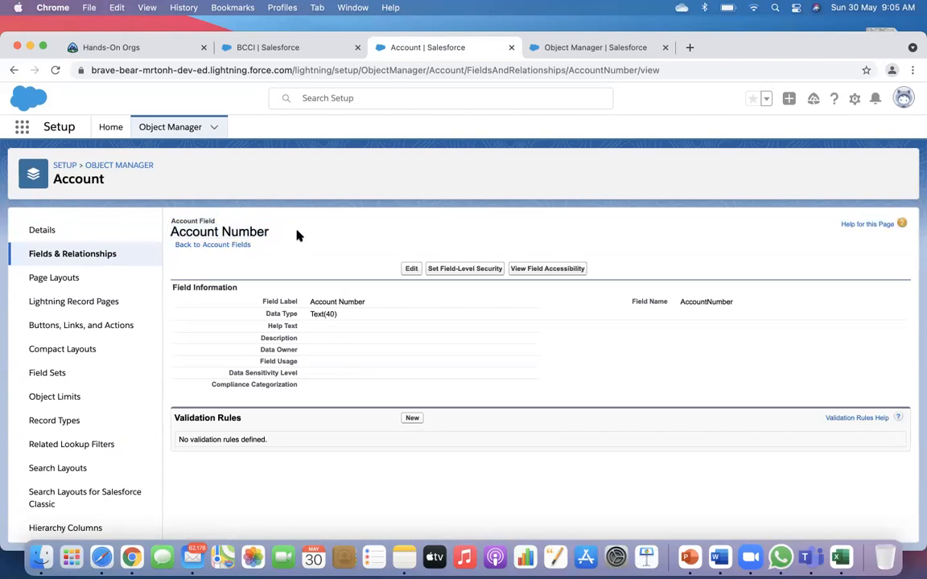
Make the Account Number field required on the Account Layout page layout and save the layout.
click(68, 282)
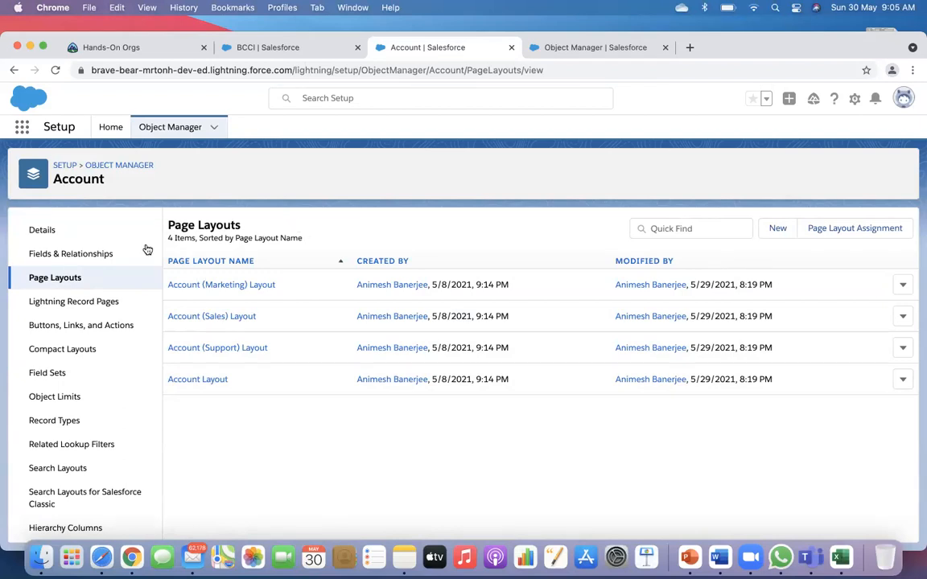
click(201, 383)
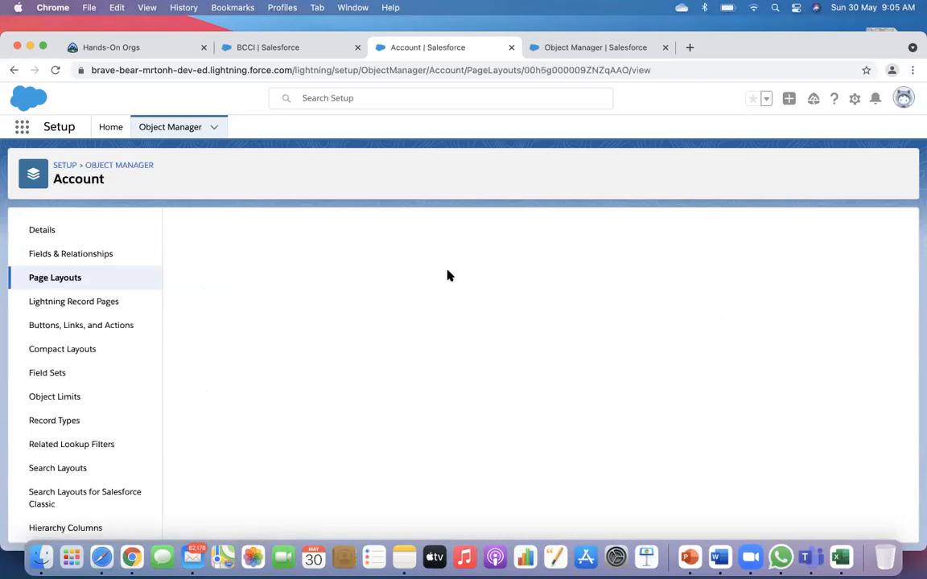
scroll(356, 395, down, 4)
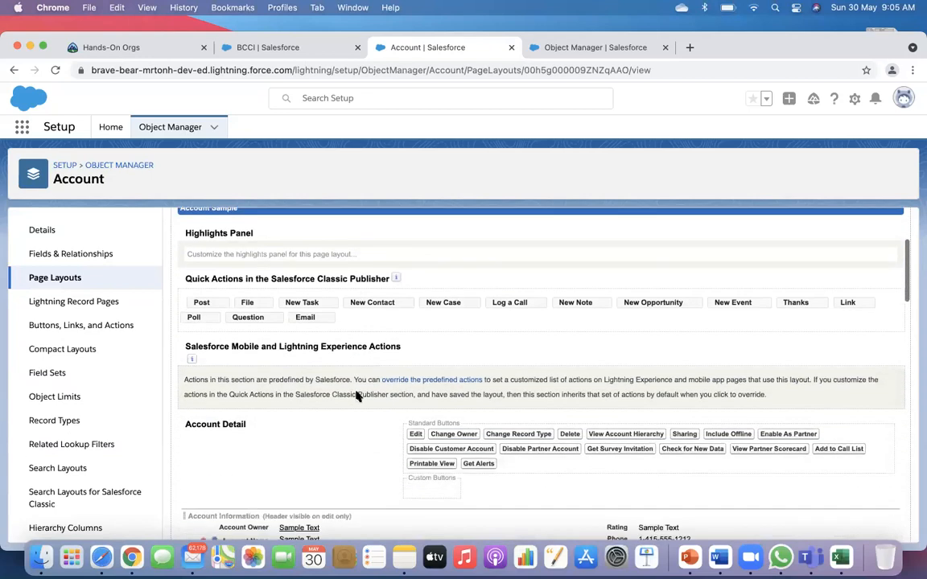
scroll(356, 395, down, 3)
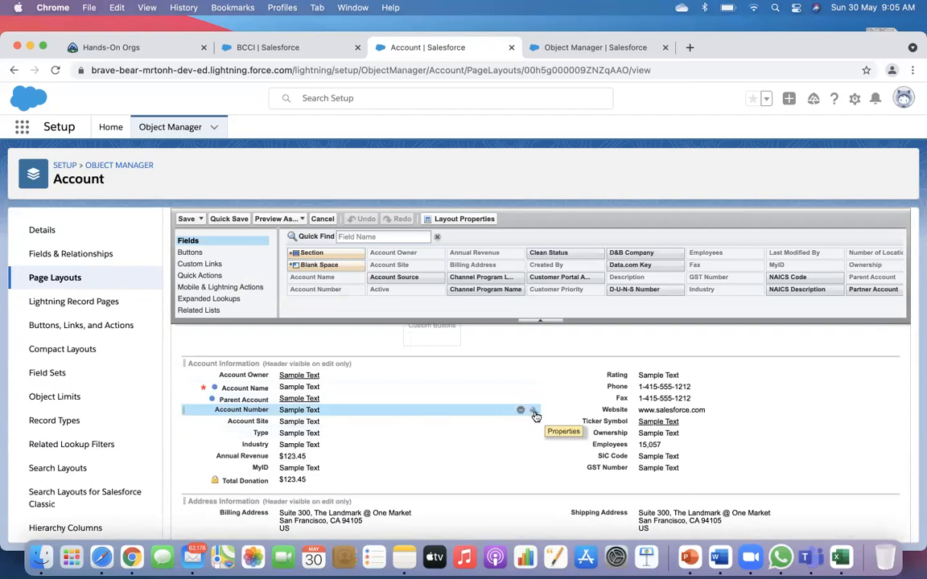
click(533, 412)
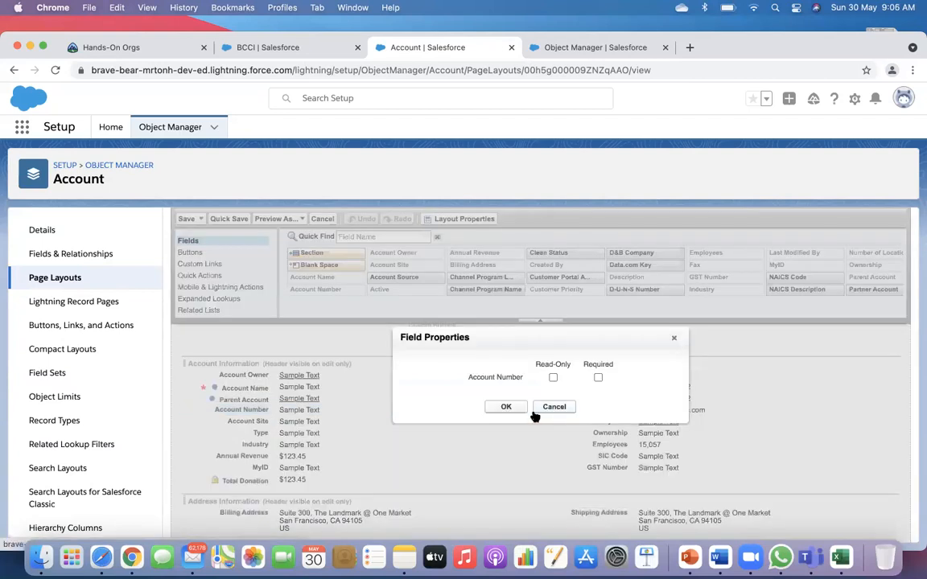
click(599, 378)
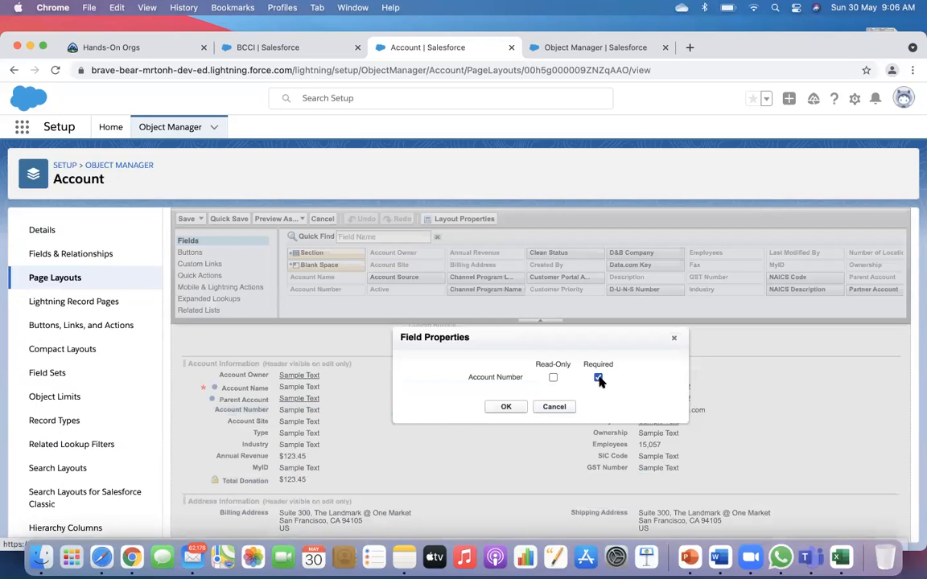
click(507, 408)
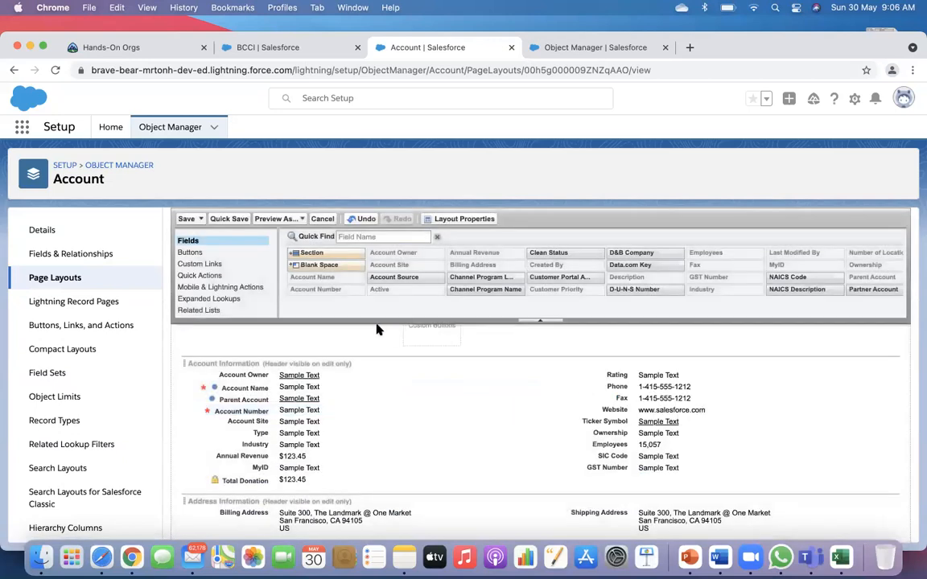
click(186, 220)
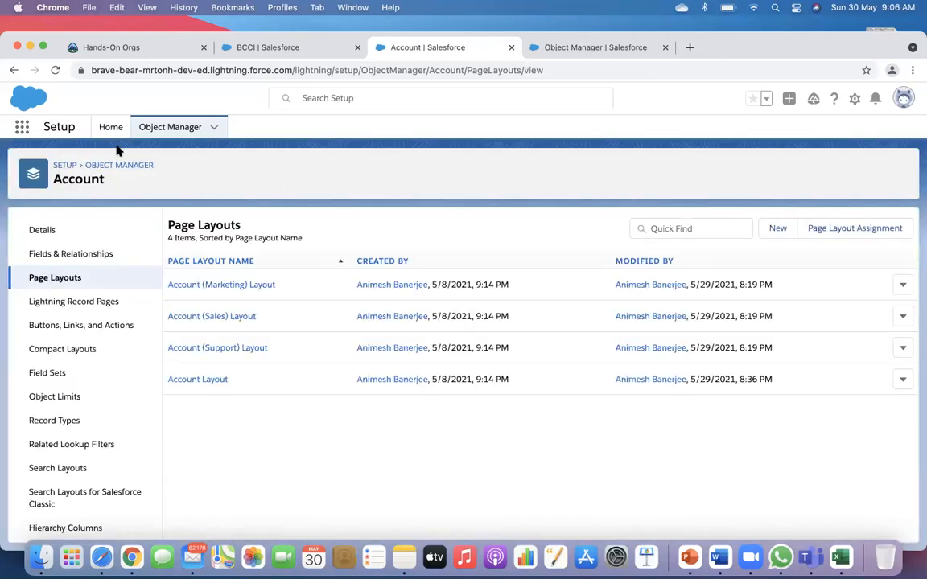
Check the Account Number field in a new account form in the Sales app, and close the form without saving.
click(112, 130)
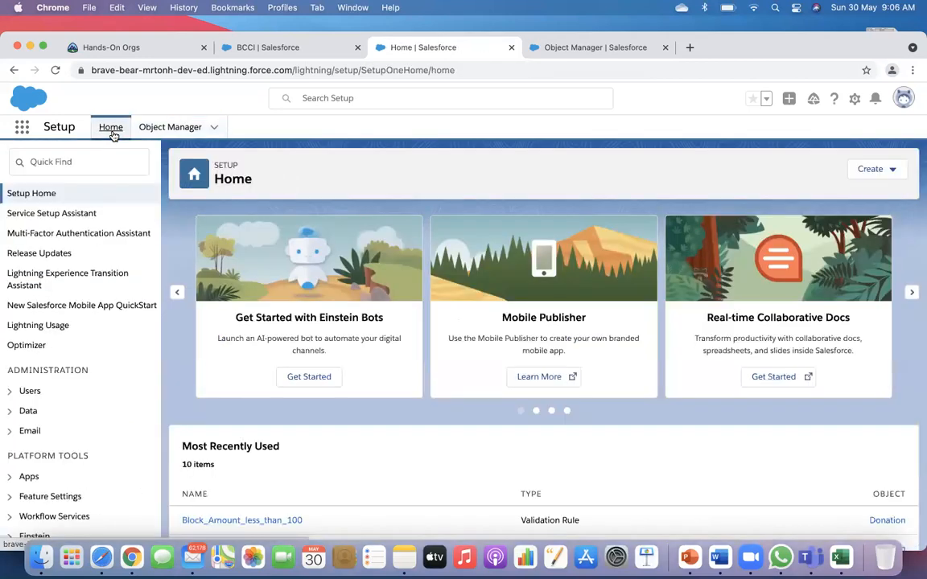
click(259, 50)
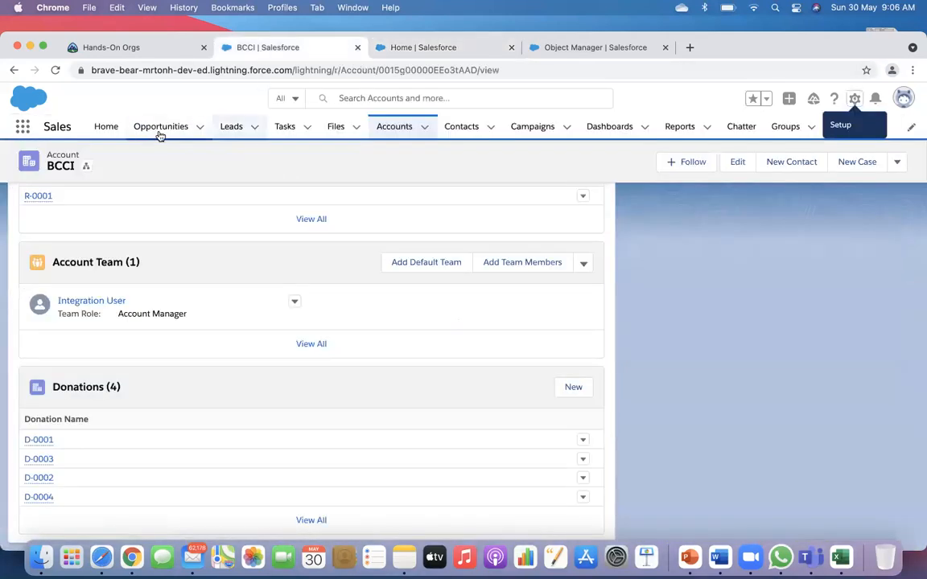
click(391, 129)
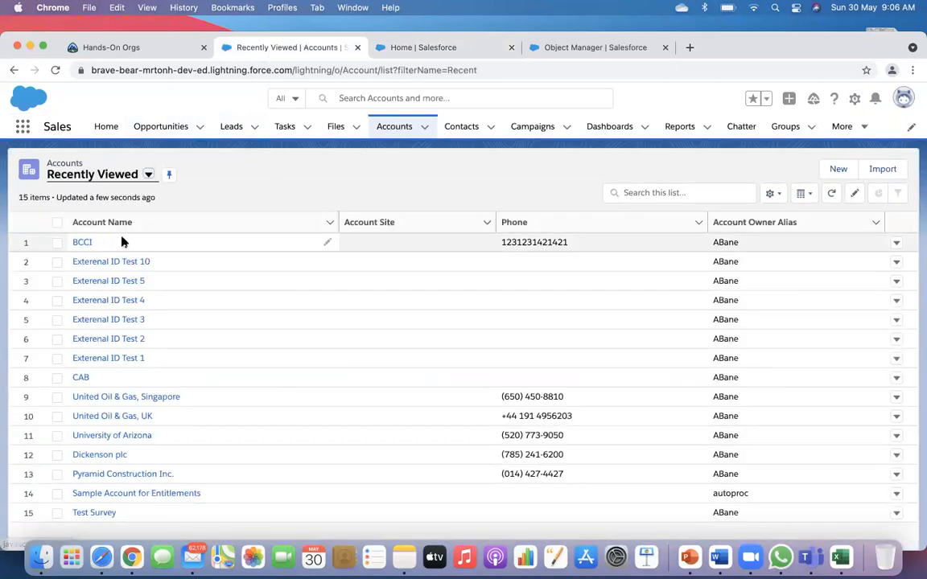
click(836, 170)
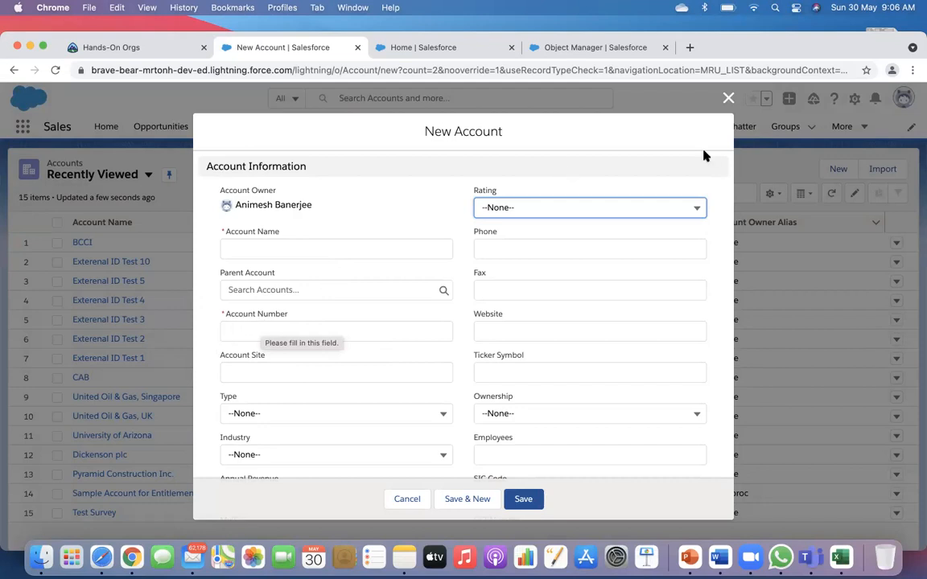
click(729, 98)
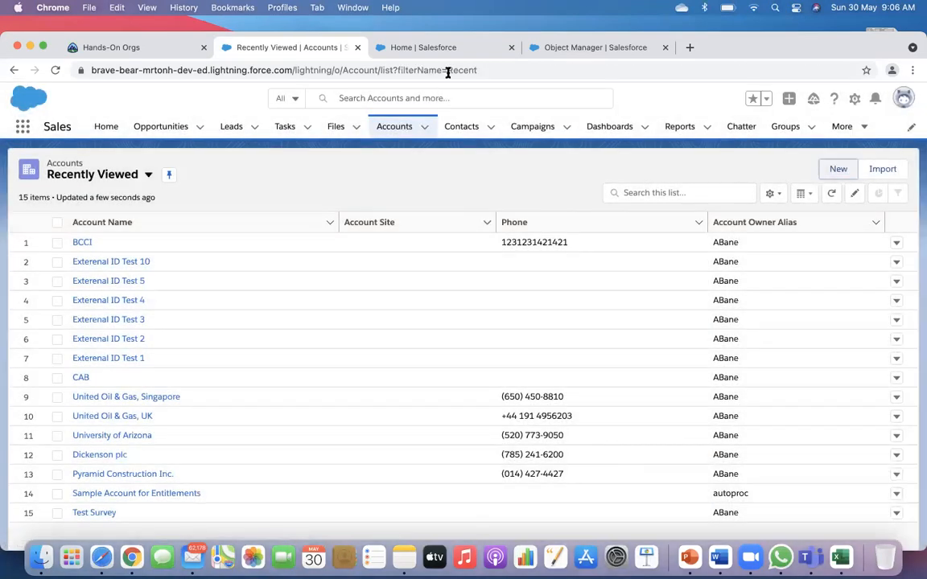
Start a new validation rule on the Account object in Setup.
drag(742, 50, 744, 65)
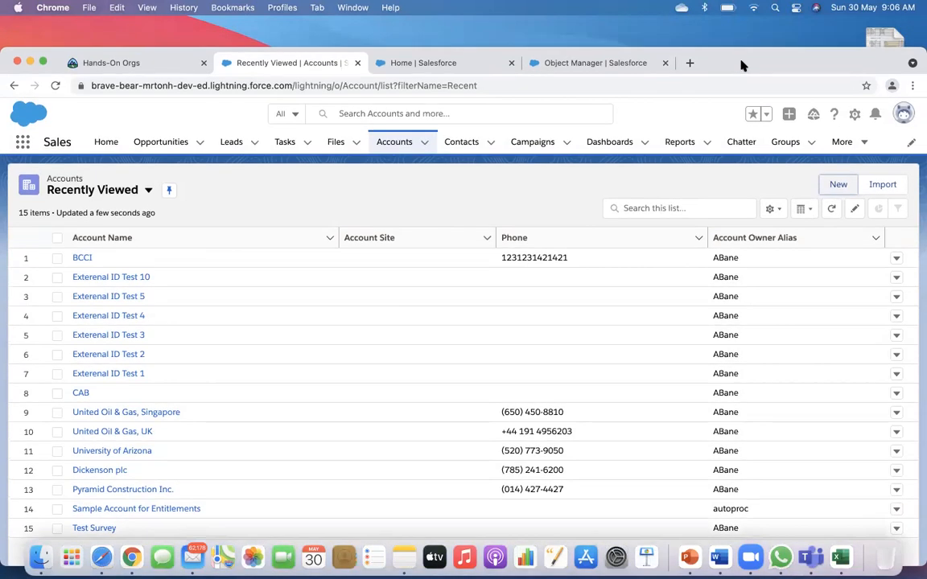
click(605, 69)
click(187, 151)
click(31, 268)
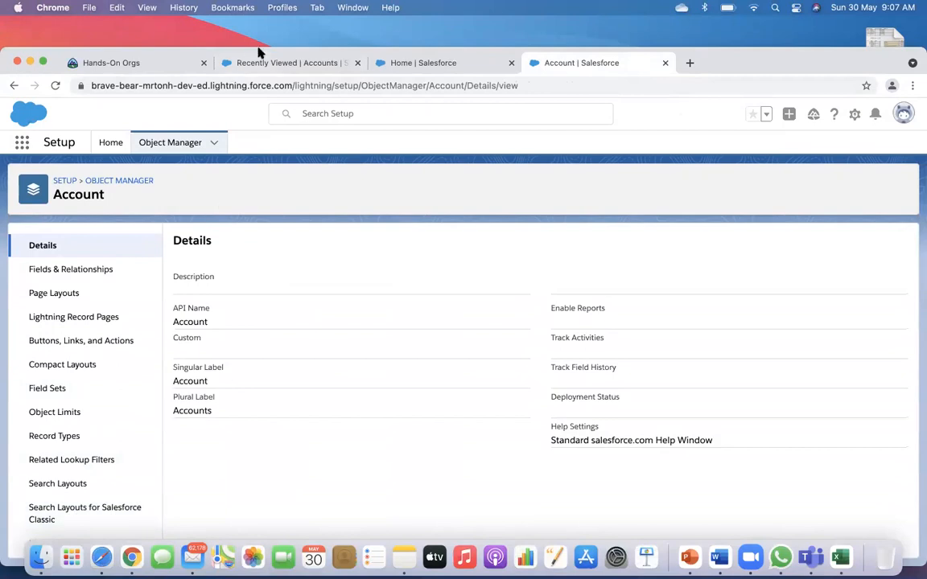
double_click(687, 62)
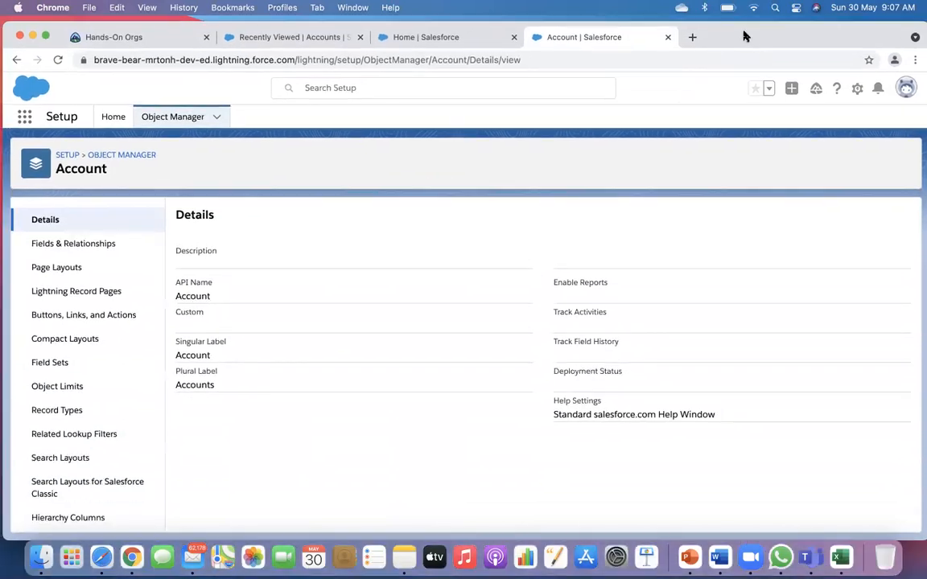
scroll(94, 470, down, 3)
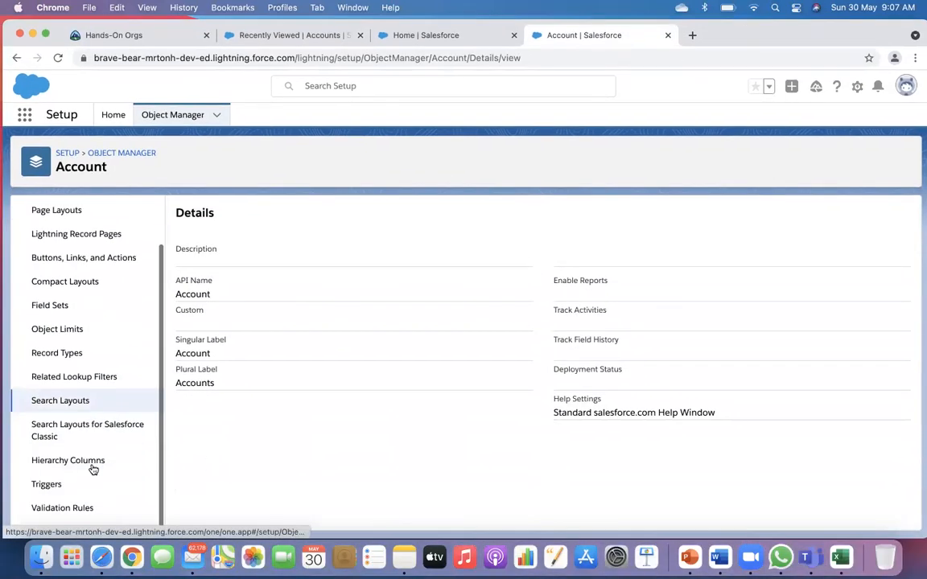
click(66, 512)
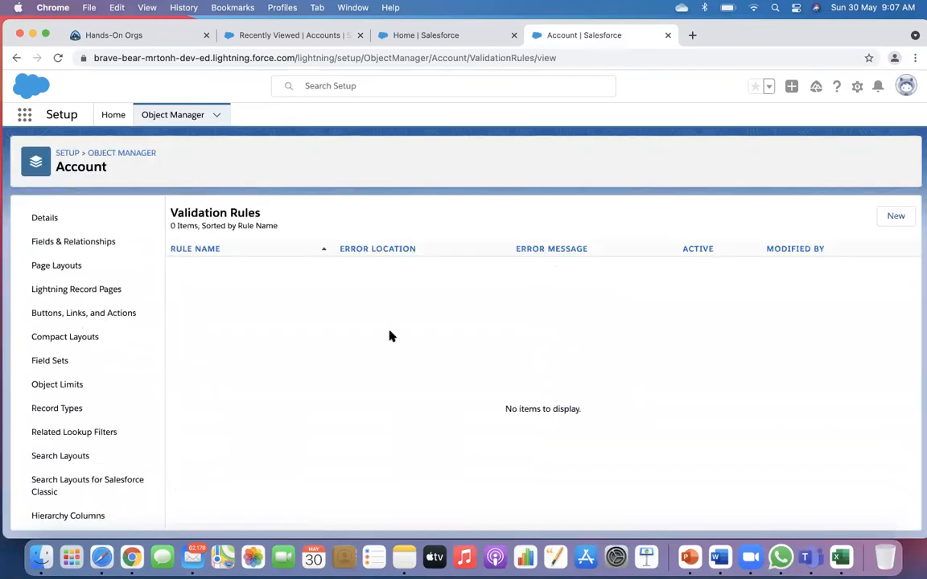
click(895, 215)
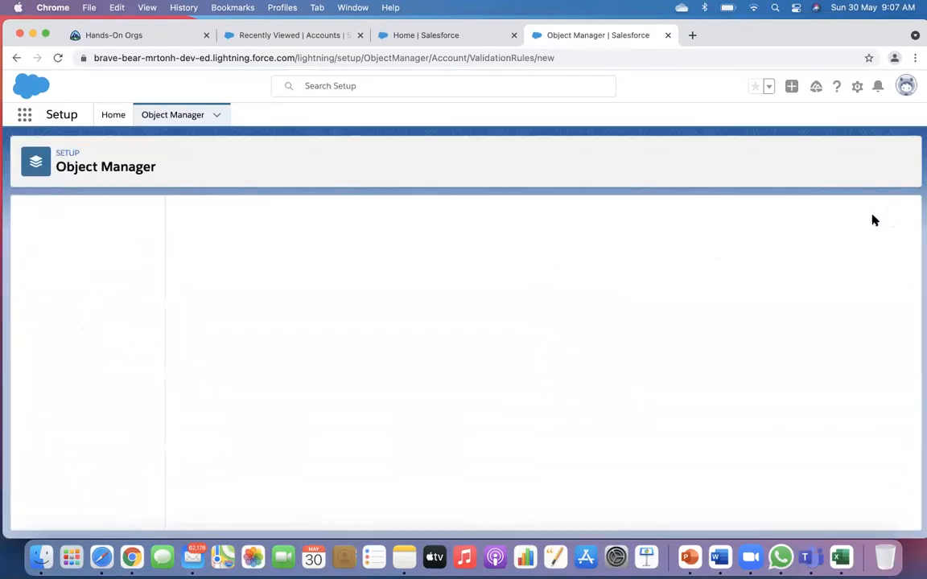
Name the validation rule Account_Number_Mandatory and move to its description.
click(290, 302)
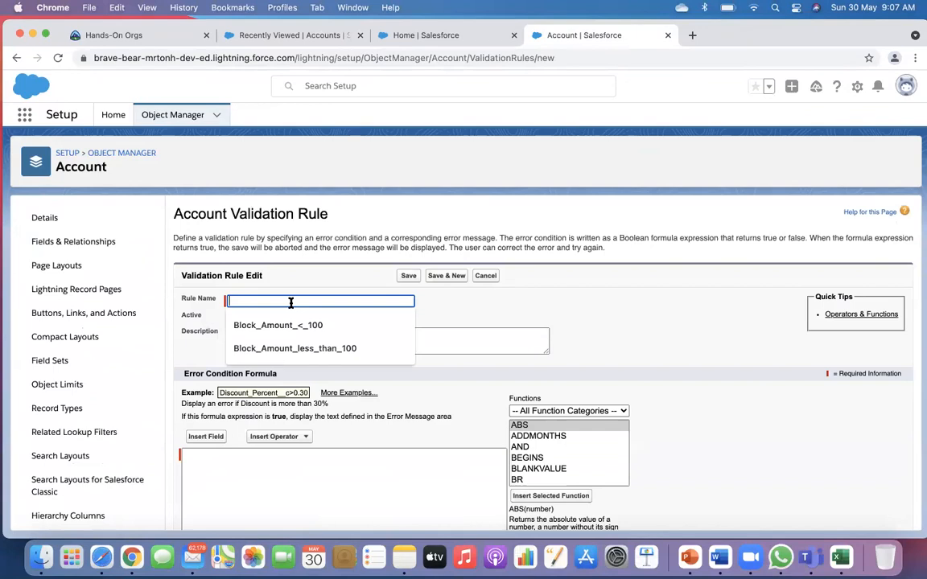
text(Acc)
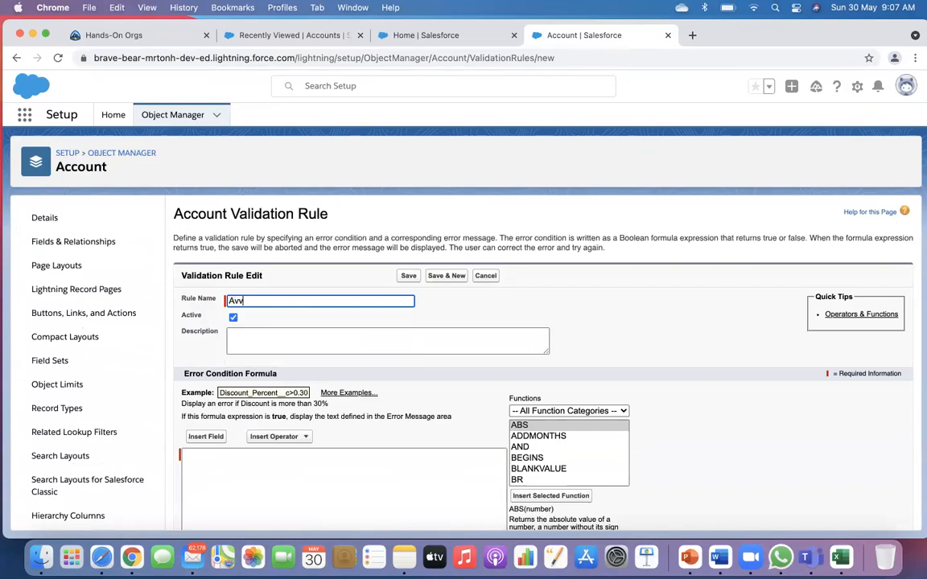
text(ount Number Mandatory)
click(313, 344)
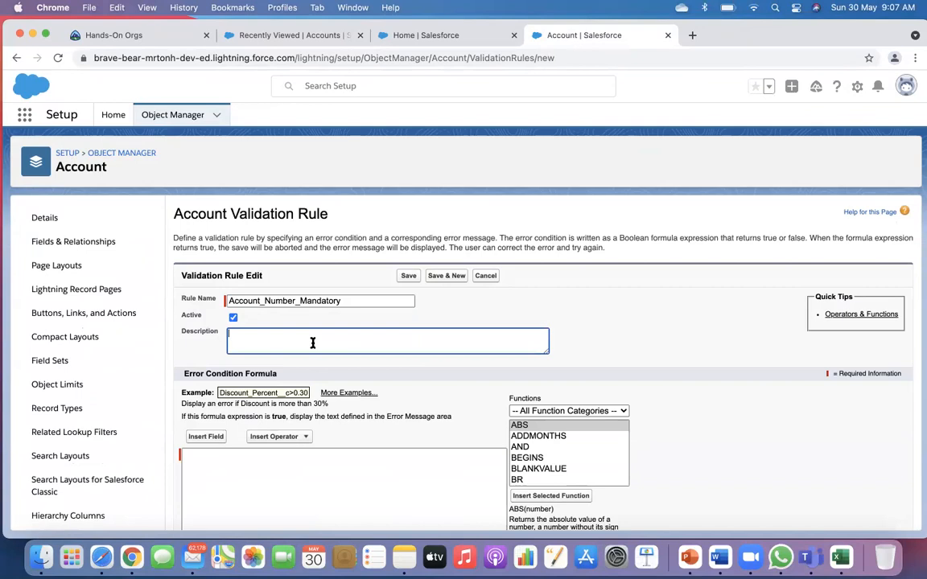
Insert the Account Number field into the validation rule's error condition formula.
scroll(341, 461, down, 4)
click(205, 298)
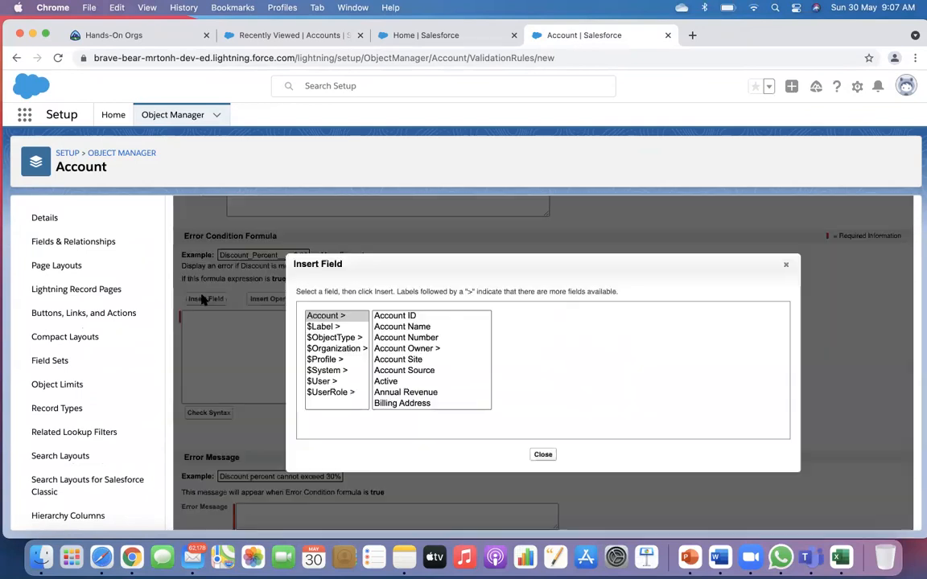
click(396, 337)
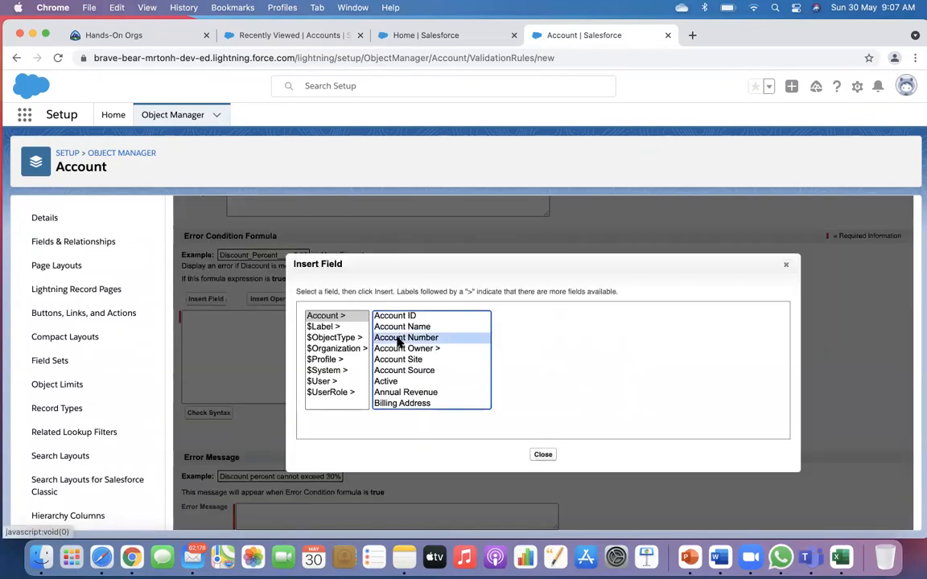
click(540, 384)
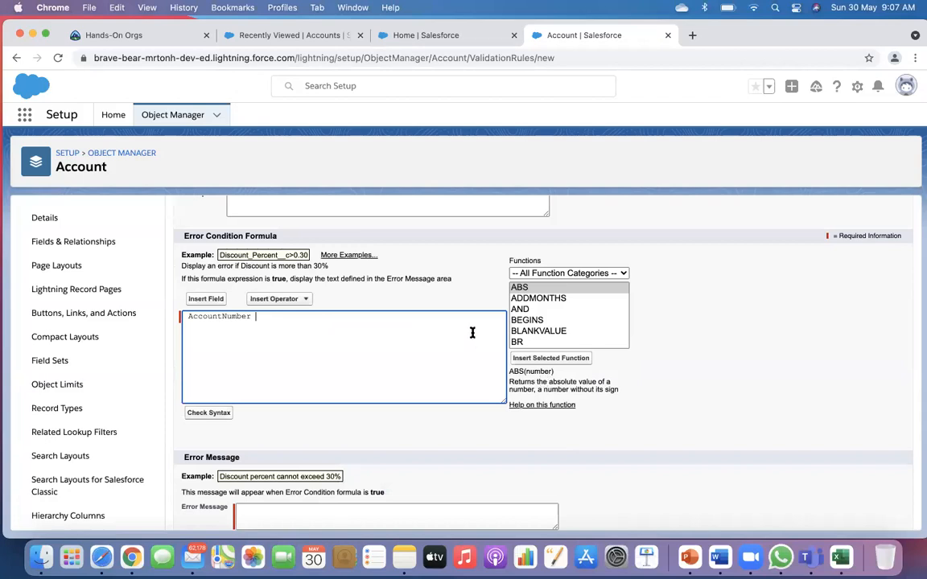
Find the ISBLANK function in the function list and insert it into the error condition formula.
scroll(580, 325, down, 10)
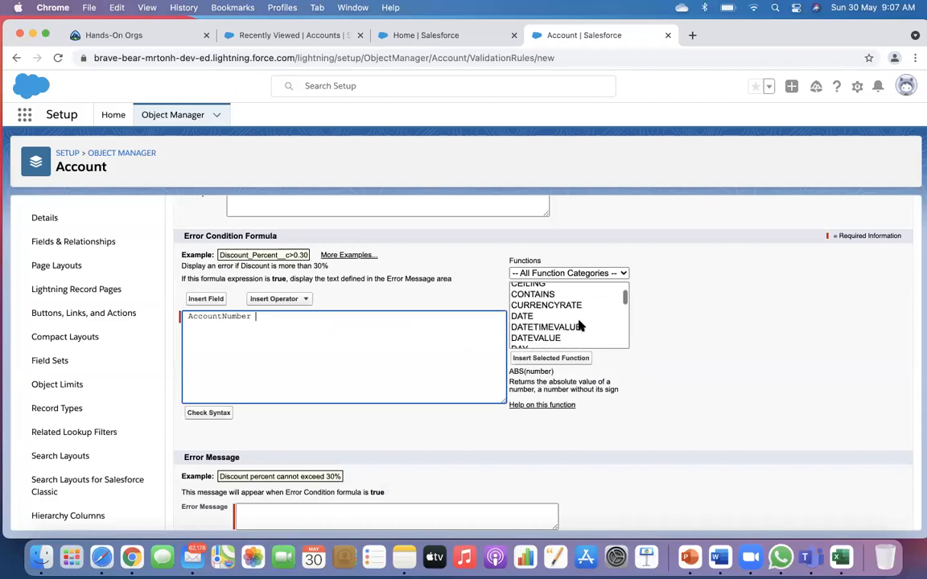
scroll(580, 325, down, 10)
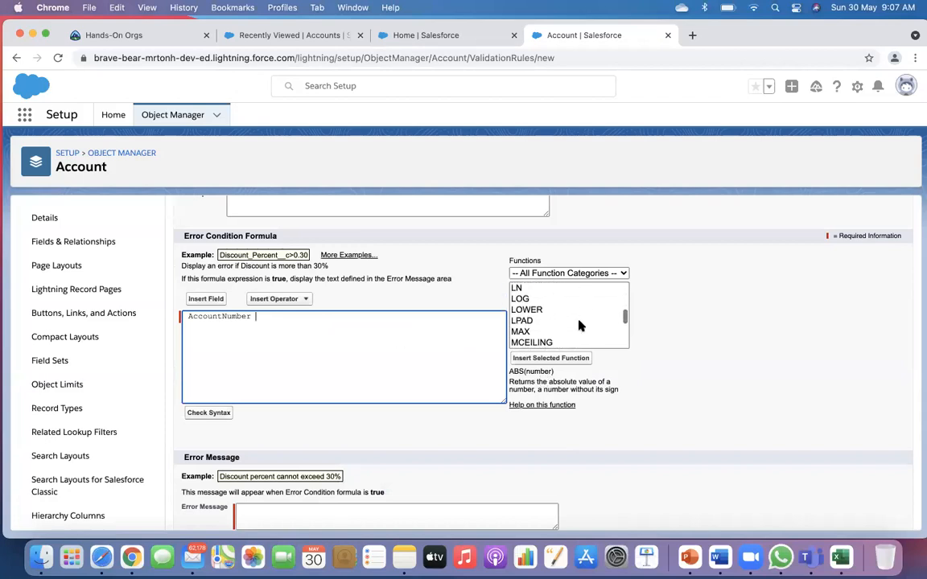
scroll(580, 325, up, 8)
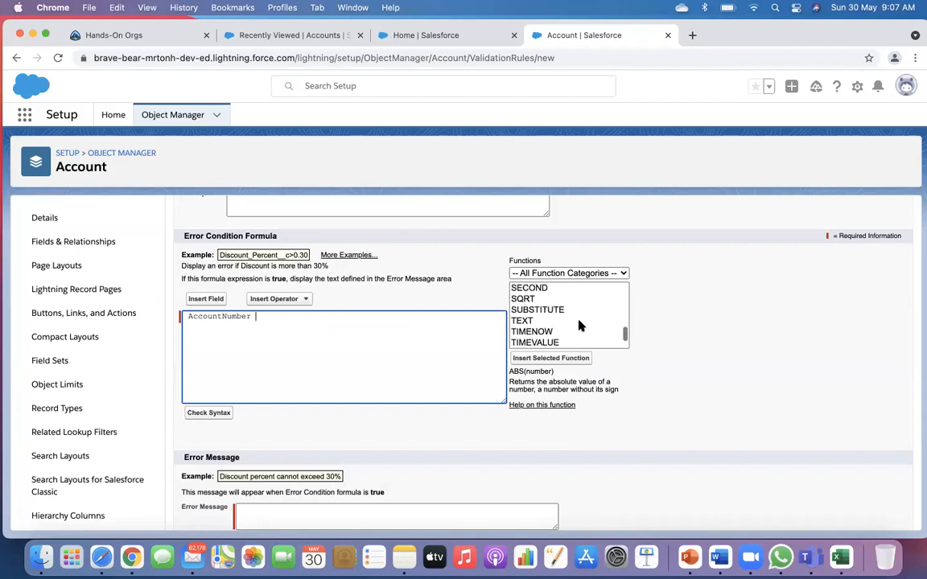
click(287, 316)
text(=)
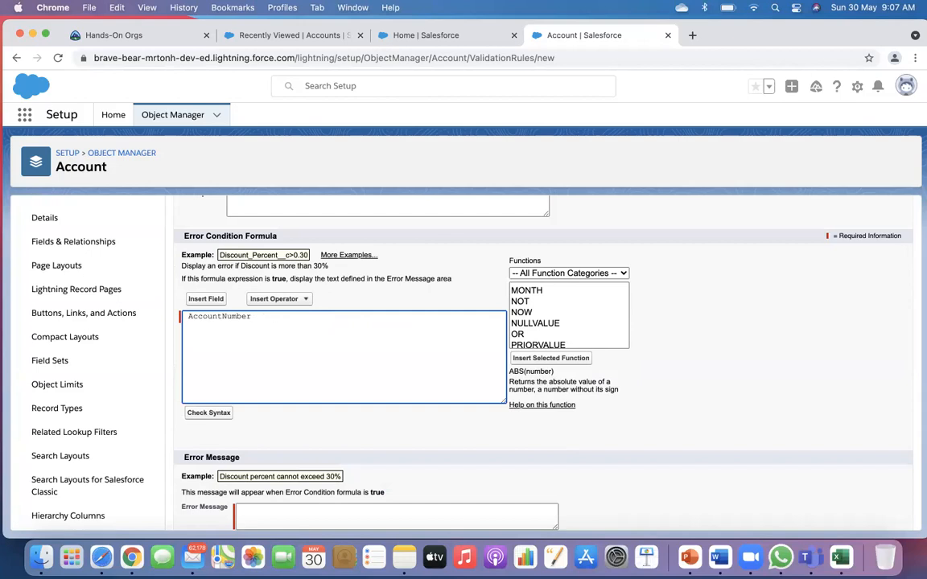
scroll(552, 309, down, 10)
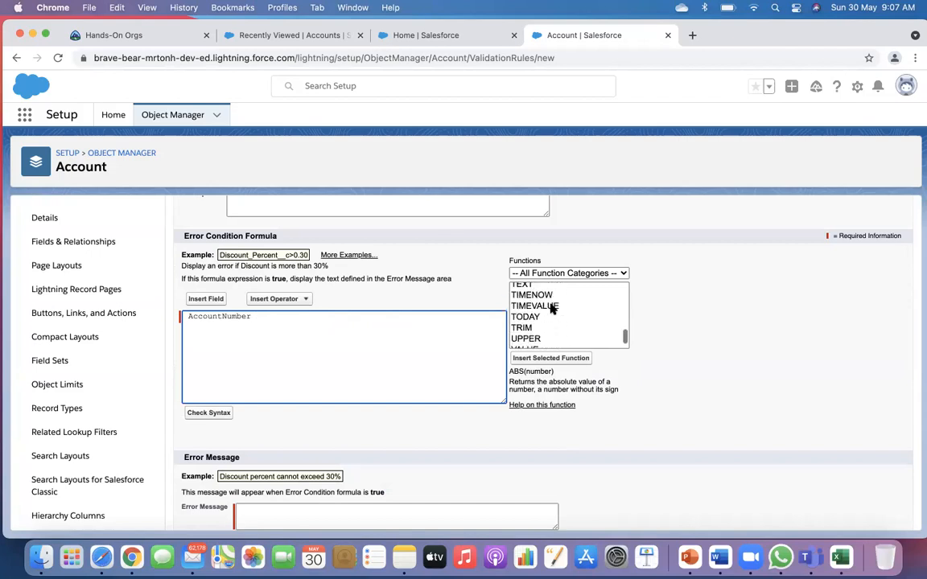
scroll(552, 309, up, 5)
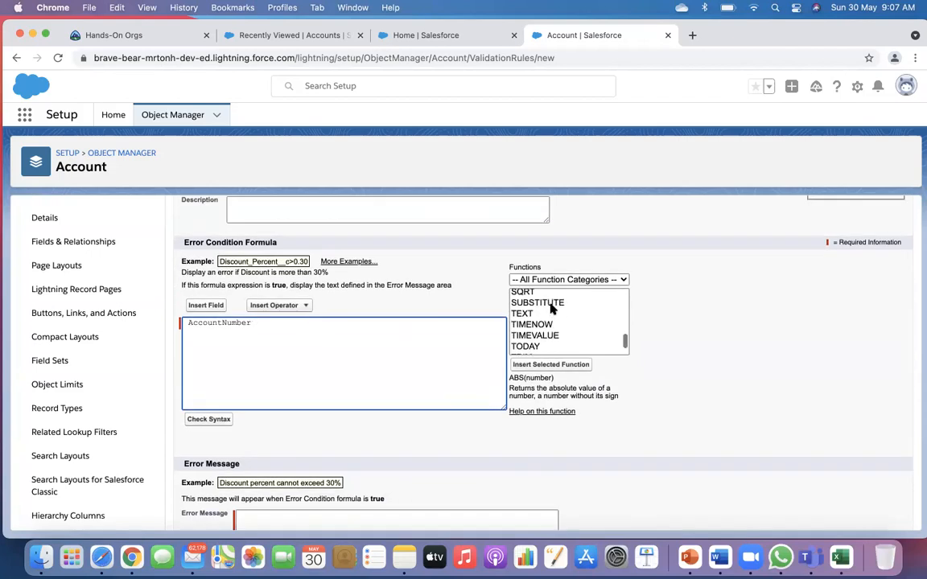
scroll(552, 309, up, 5)
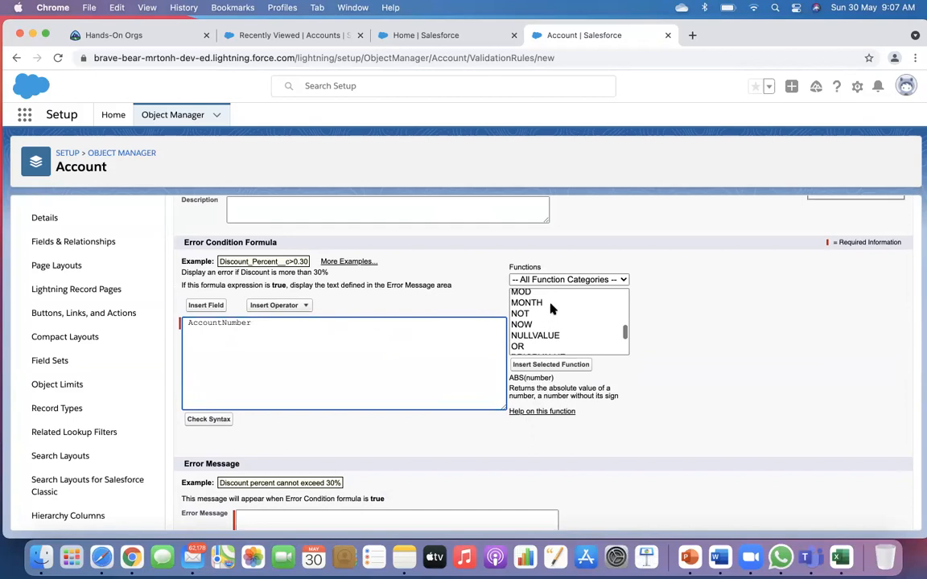
scroll(552, 309, down, 1)
scroll(552, 309, up, 4)
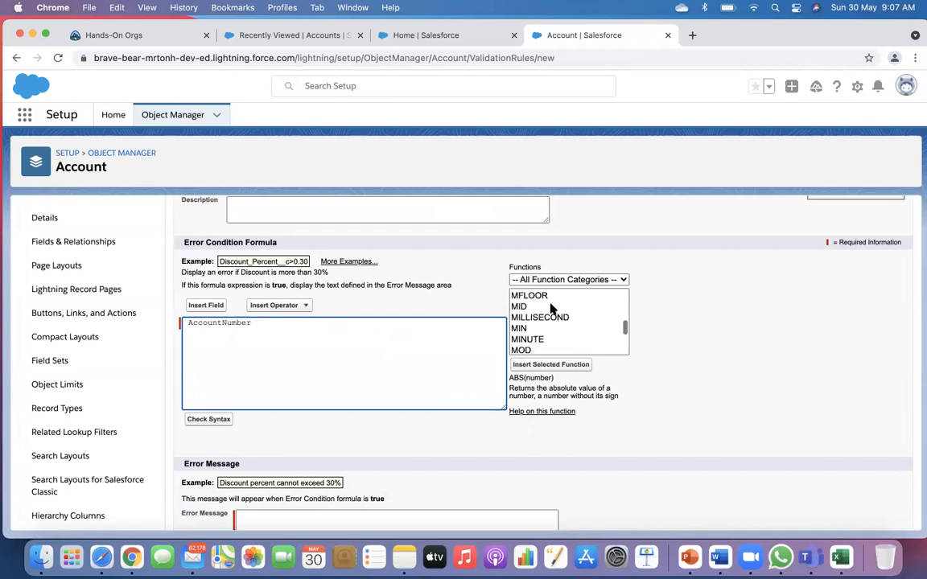
scroll(552, 309, up, 4)
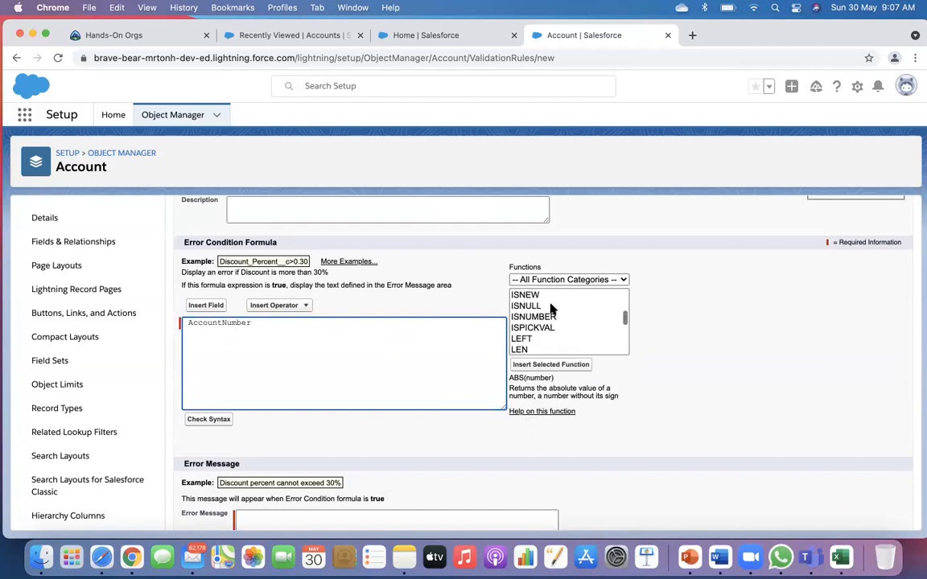
scroll(552, 309, up, 2)
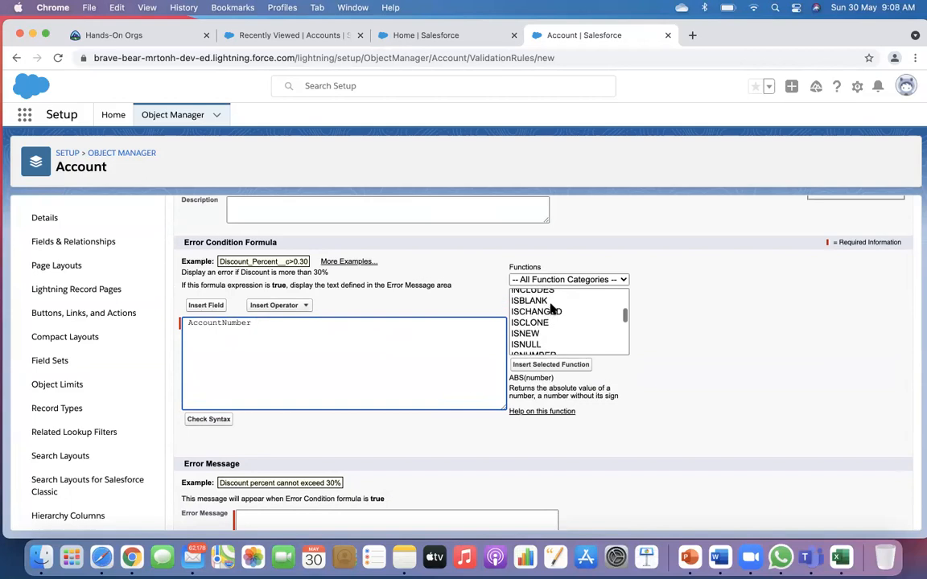
double_click(552, 309)
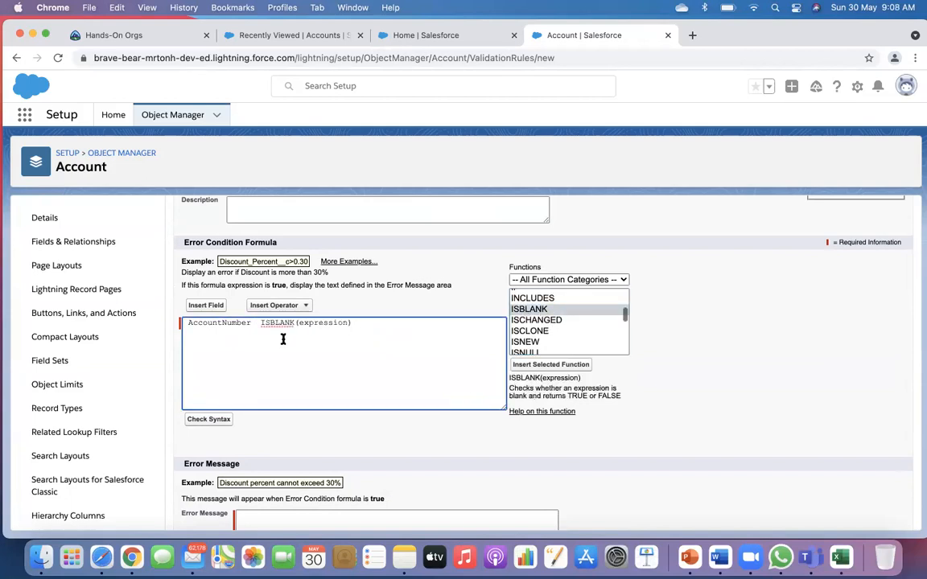
Move AccountNumber into the function's parentheses so that the error condition formula reads ISBLANK(AccountNumber).
double_click(221, 323)
key(ctrl+c)
key(BackSpace)
double_click(248, 323)
key(ctrl+v)
click(192, 323)
key(BackSpace)
key(BackSpace)
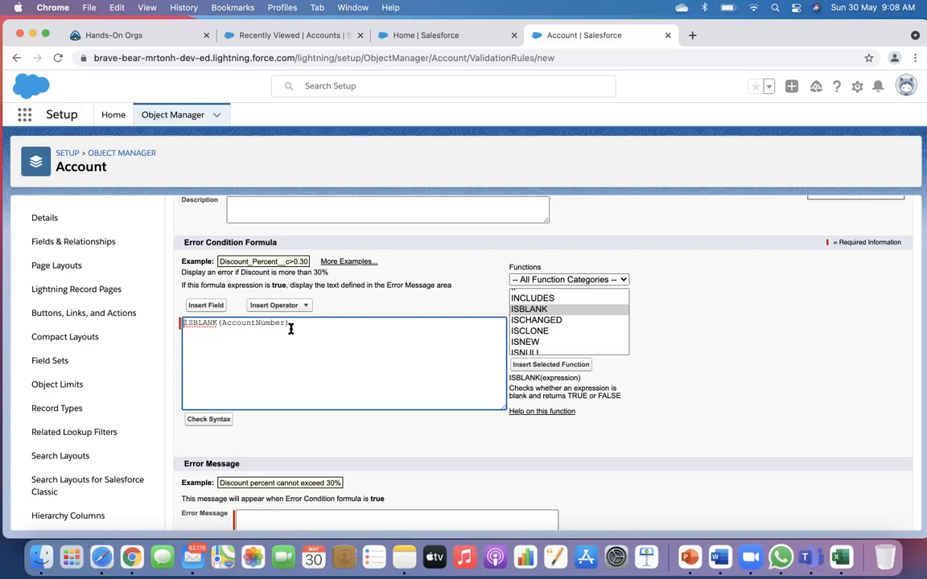
Set the error location to the Account Number field.
scroll(290, 328, down, 1)
scroll(291, 328, down, 2)
click(264, 434)
click(297, 481)
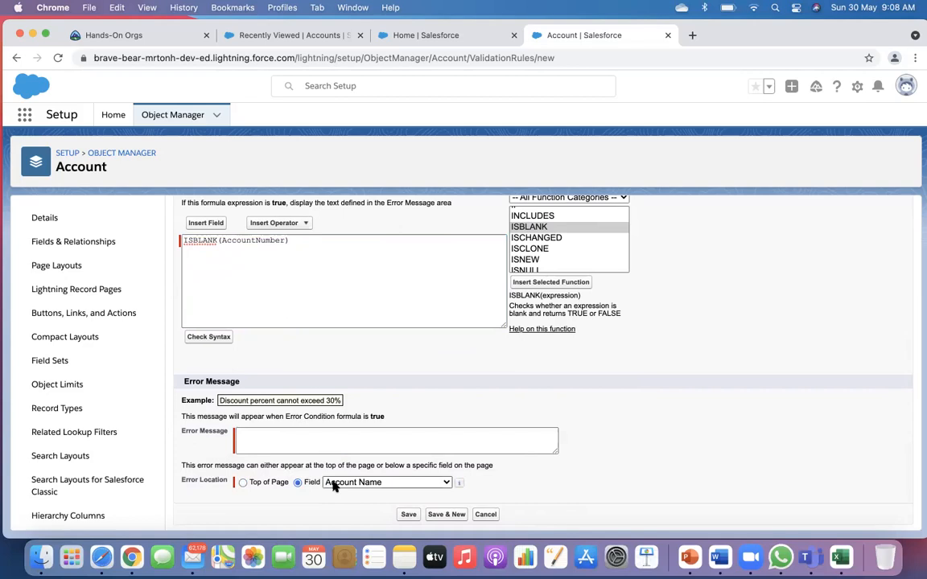
click(378, 482)
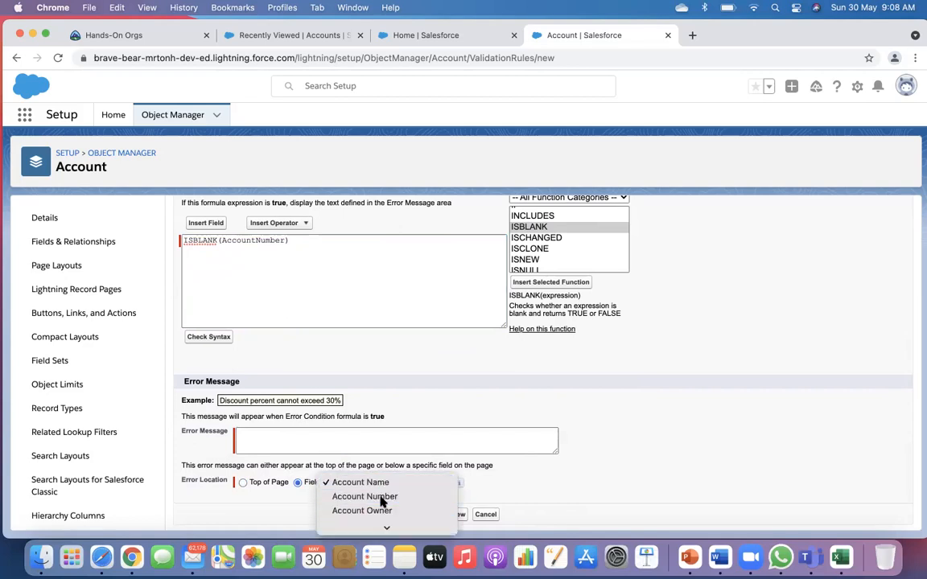
click(375, 497)
Enter the error message "Please enter a value" and save the validation rule.
click(286, 444)
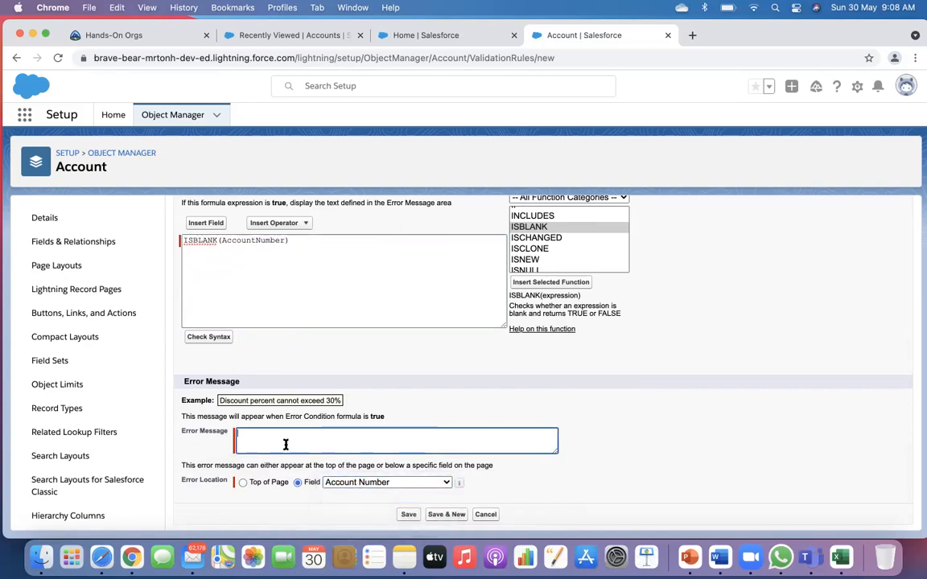
text(Pleasee)
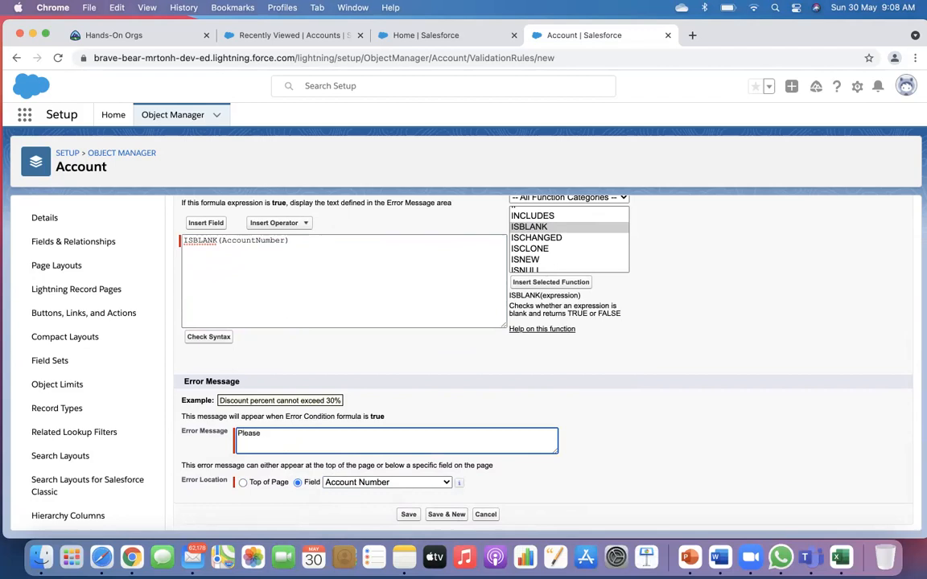
key(BackSpace)
key(BackSpace)
text(value)
click(409, 514)
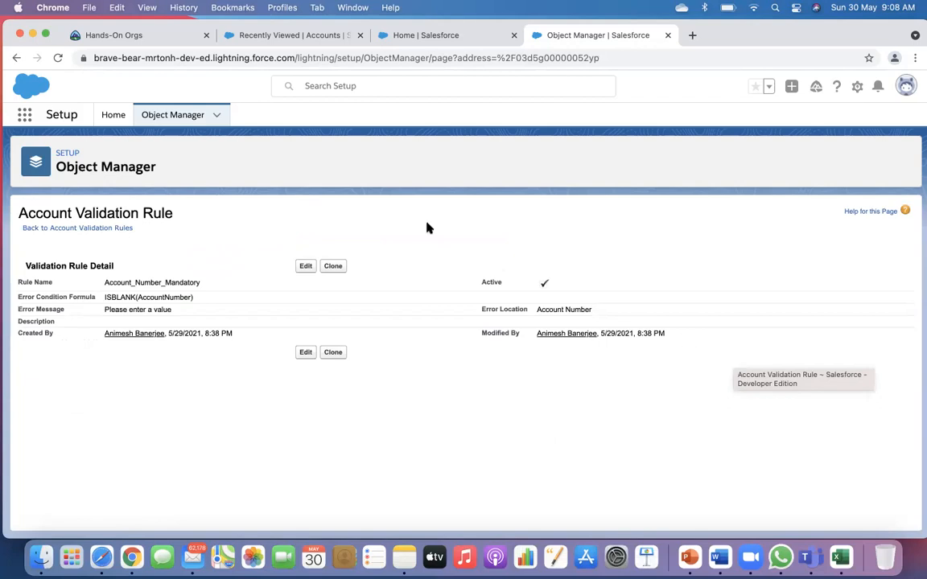
Try to save a new account named Validation Test without an account number in the Sales app, and discard the form.
drag(734, 37, 732, 67)
click(426, 76)
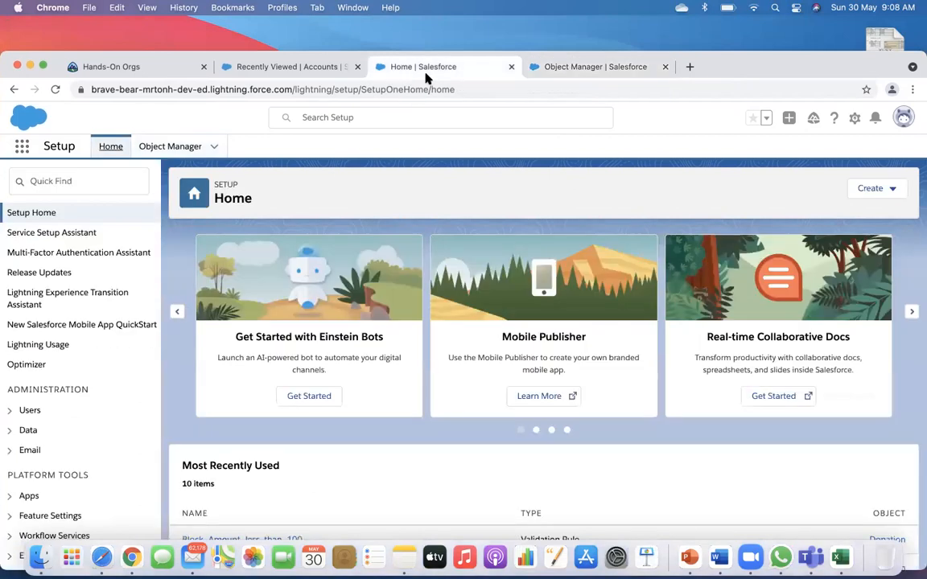
click(234, 69)
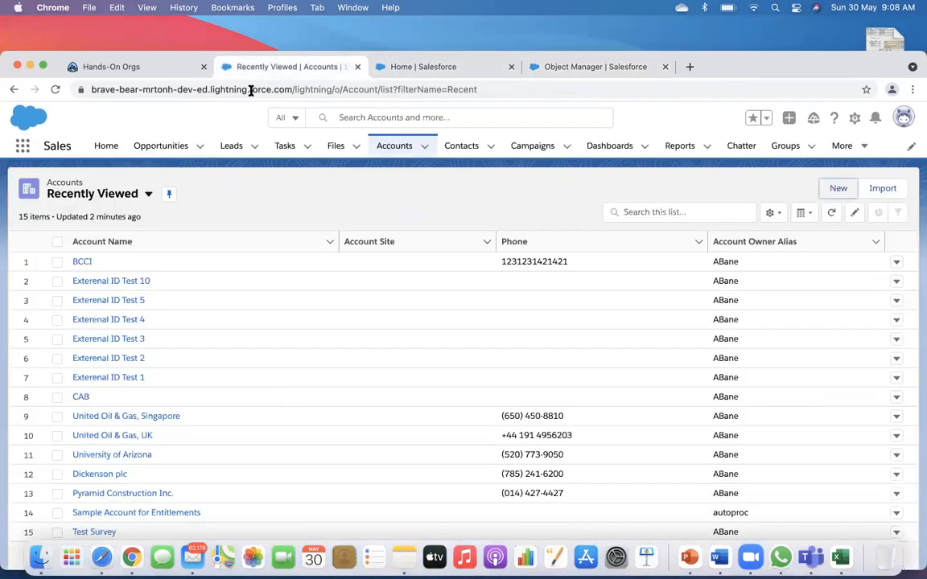
click(838, 188)
click(270, 272)
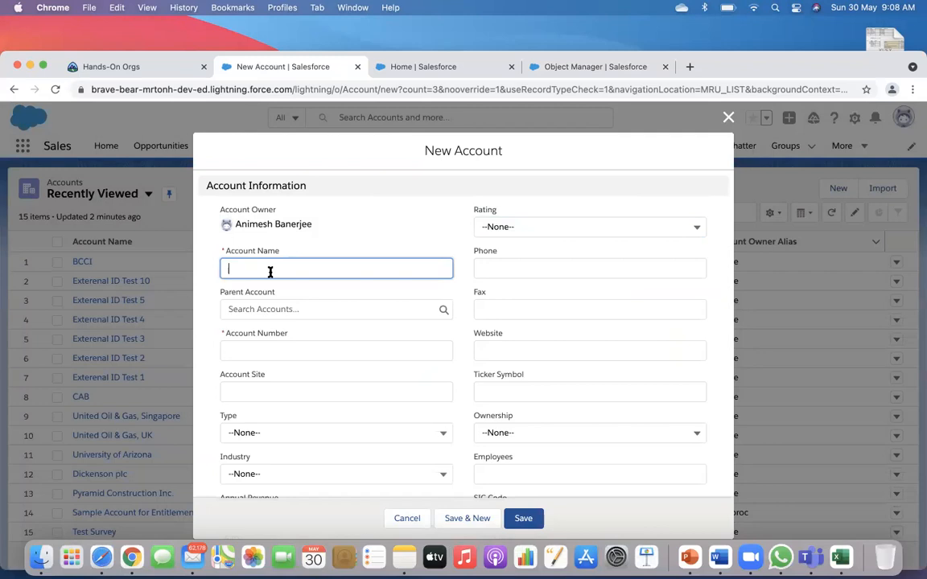
text(Validation Test)
click(409, 392)
click(524, 519)
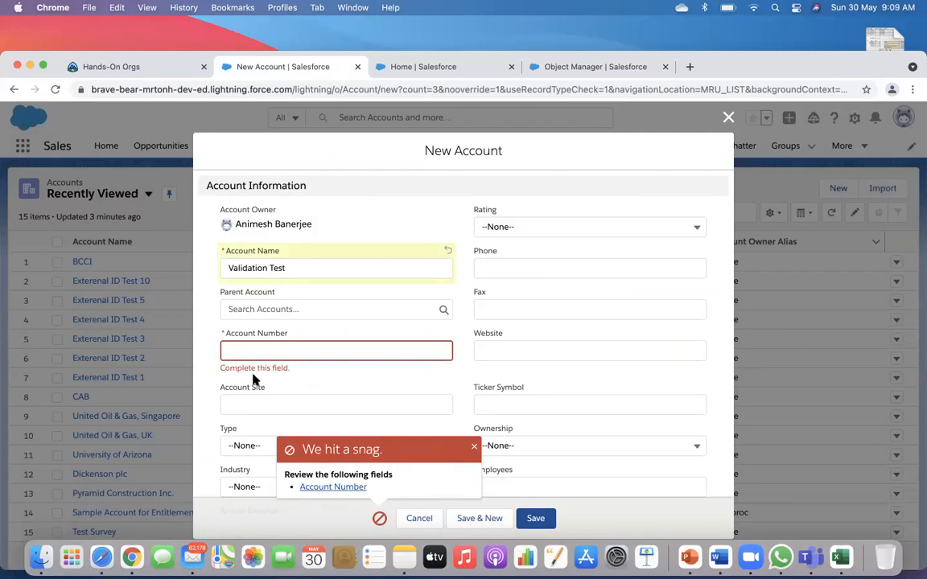
click(474, 446)
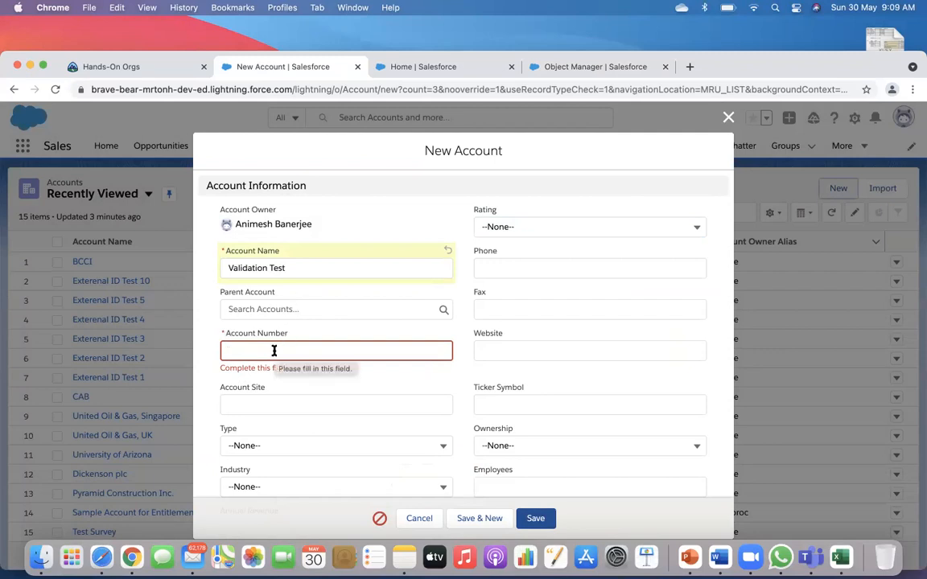
click(728, 117)
click(610, 67)
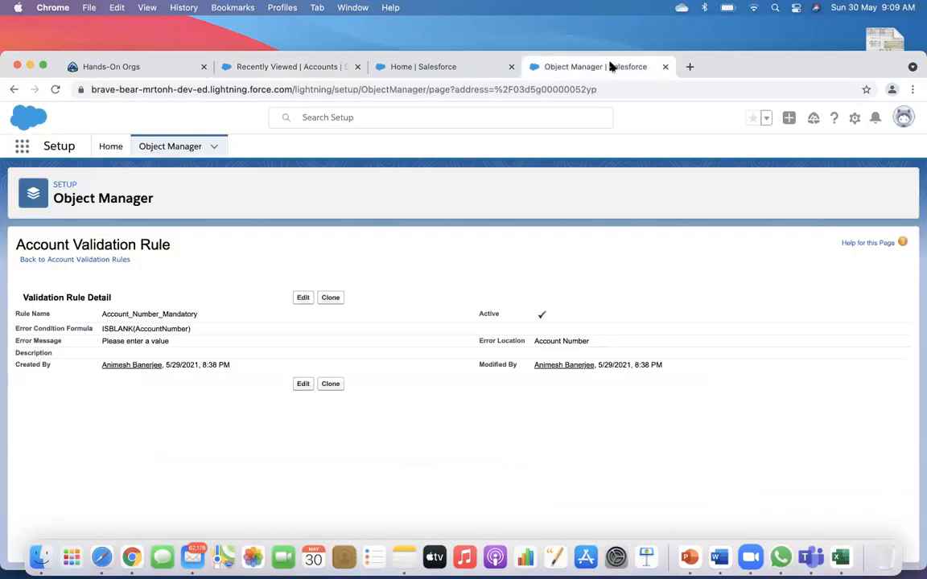
click(451, 71)
click(306, 72)
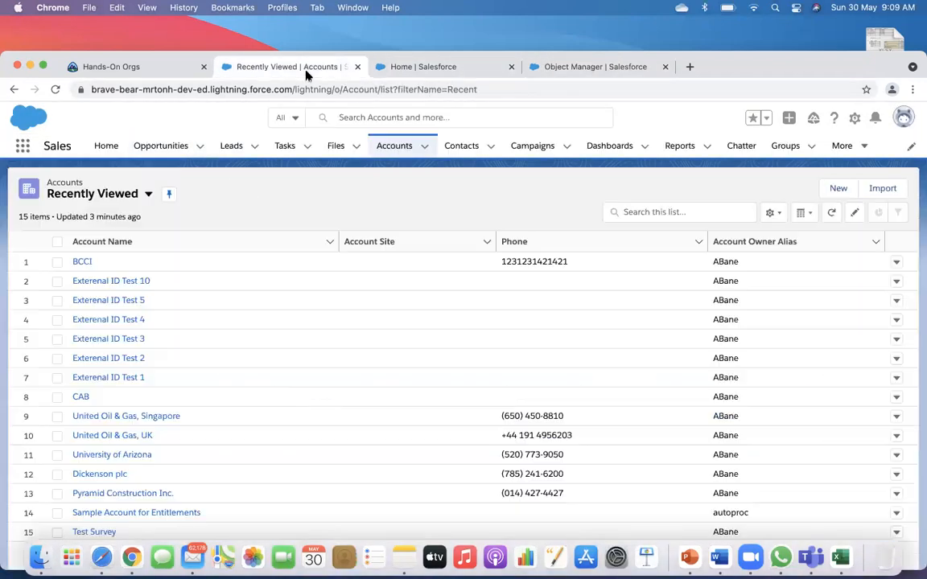
click(407, 74)
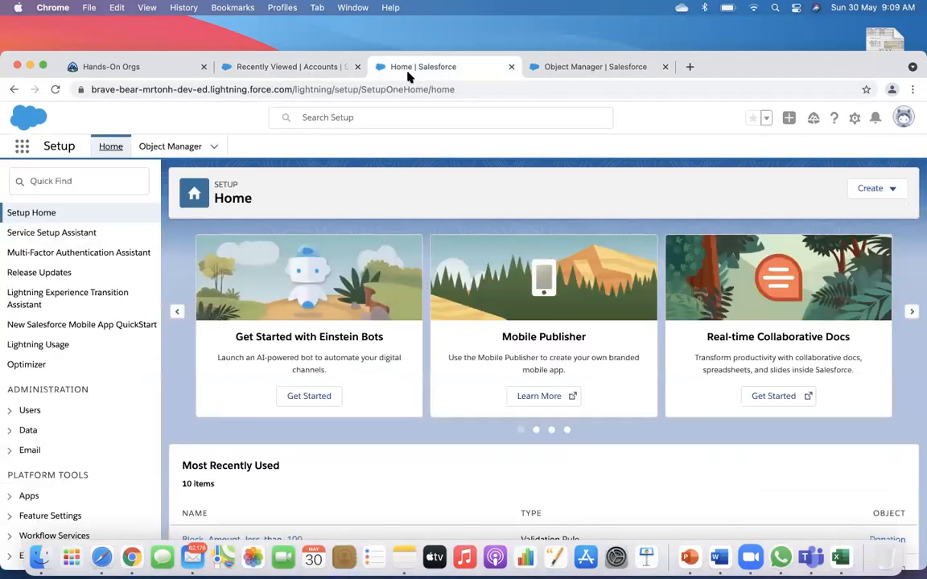
Open the Account object's Account Layout page layout from Object Manager in Setup.
click(551, 73)
click(165, 147)
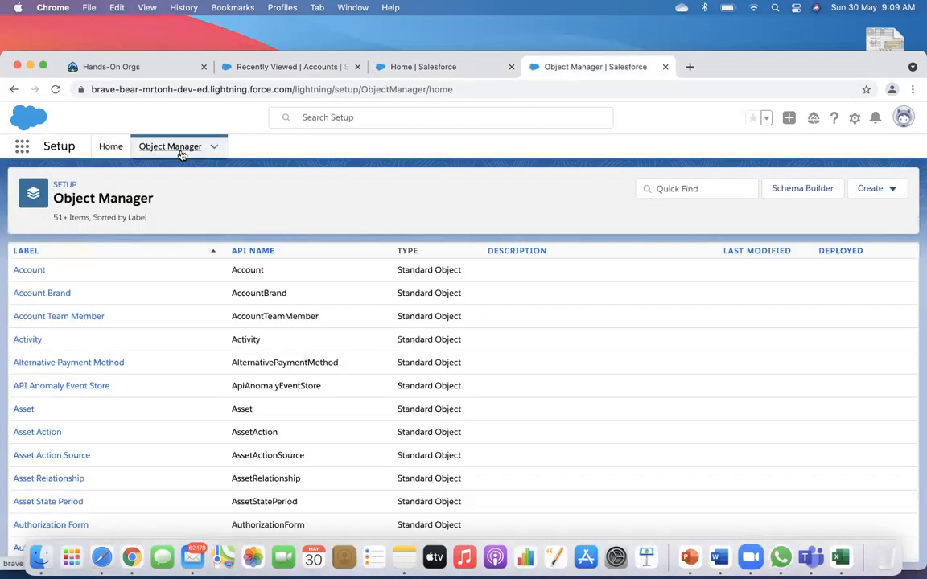
click(30, 272)
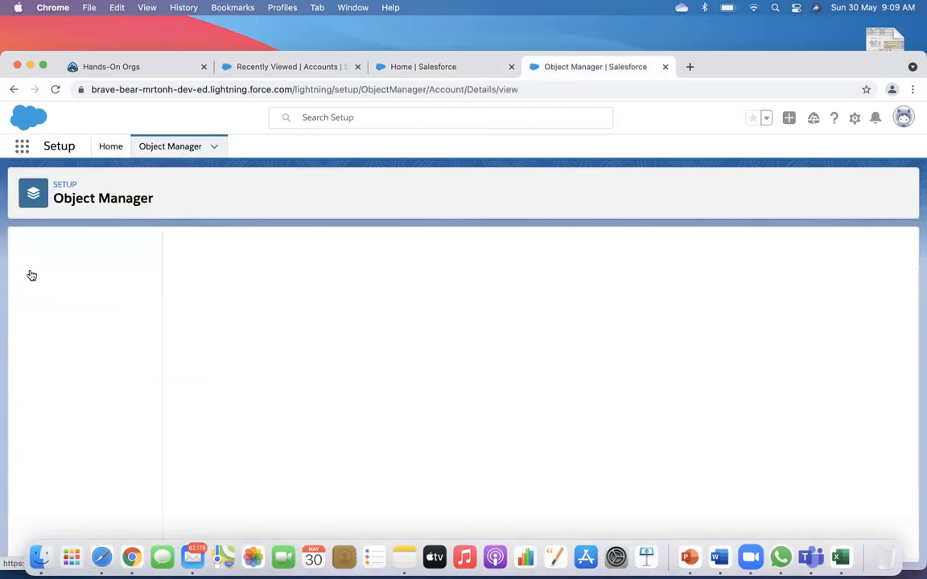
click(68, 302)
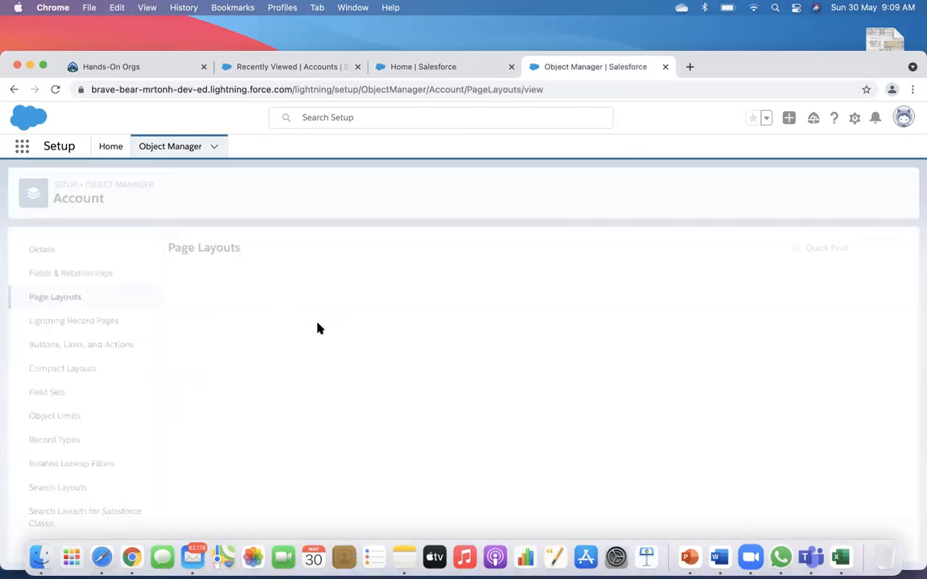
click(214, 398)
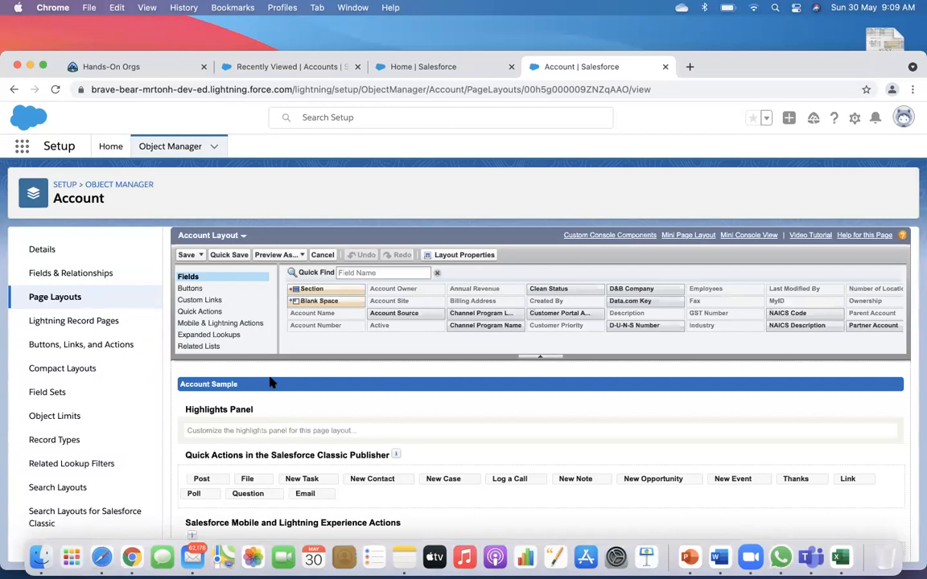
Remove the Required setting from the Account Number field in the Account Layout, save the layout and return to the Object Manager list.
scroll(269, 381, down, 5)
scroll(269, 381, up, 1)
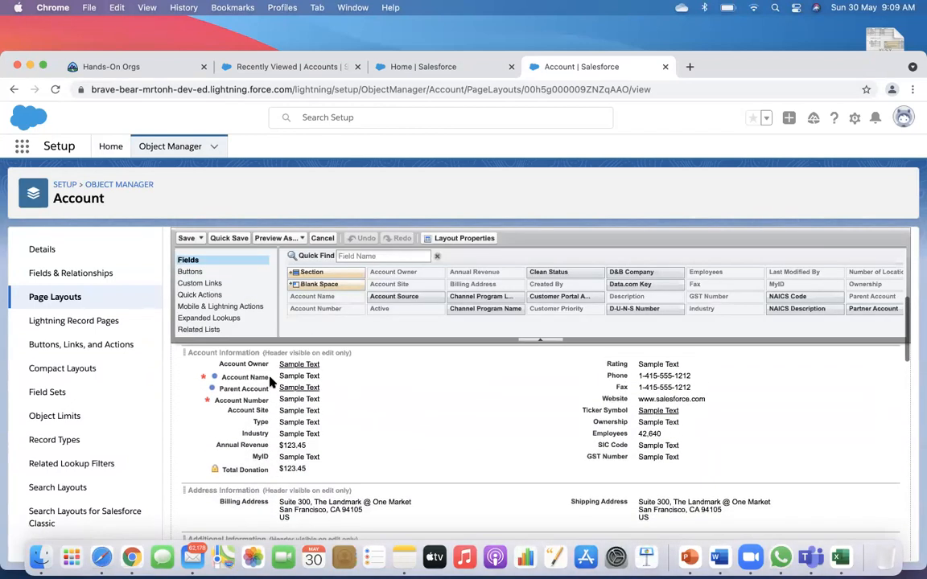
click(532, 400)
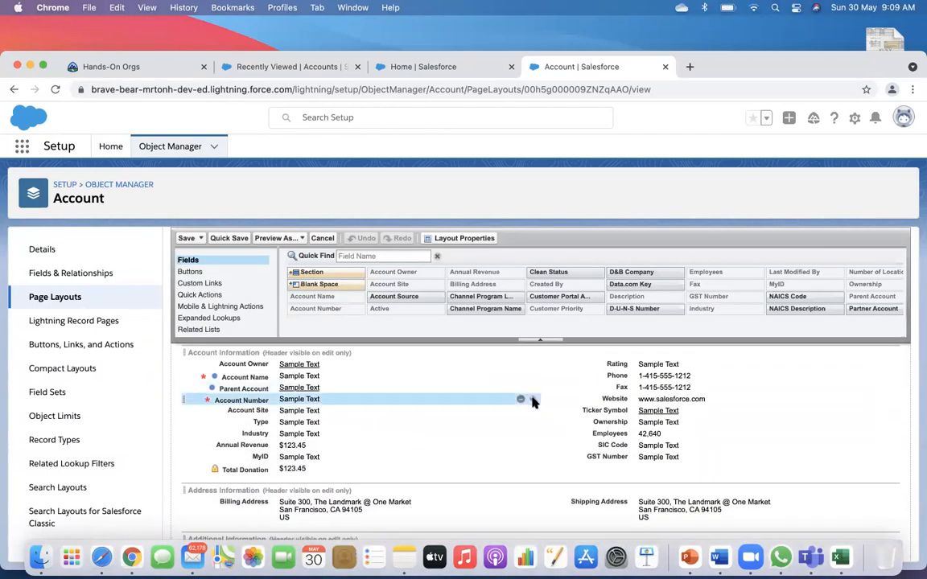
click(597, 397)
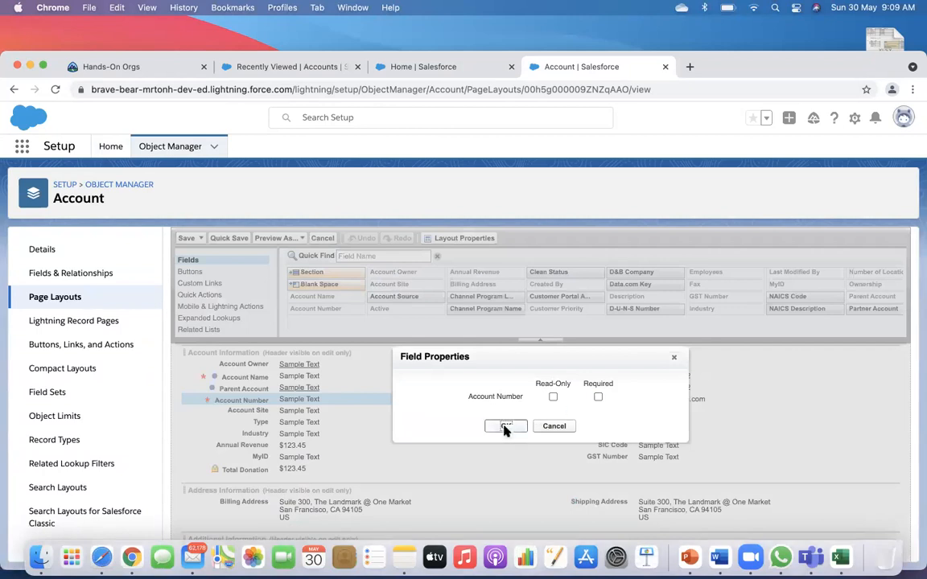
click(506, 426)
click(185, 239)
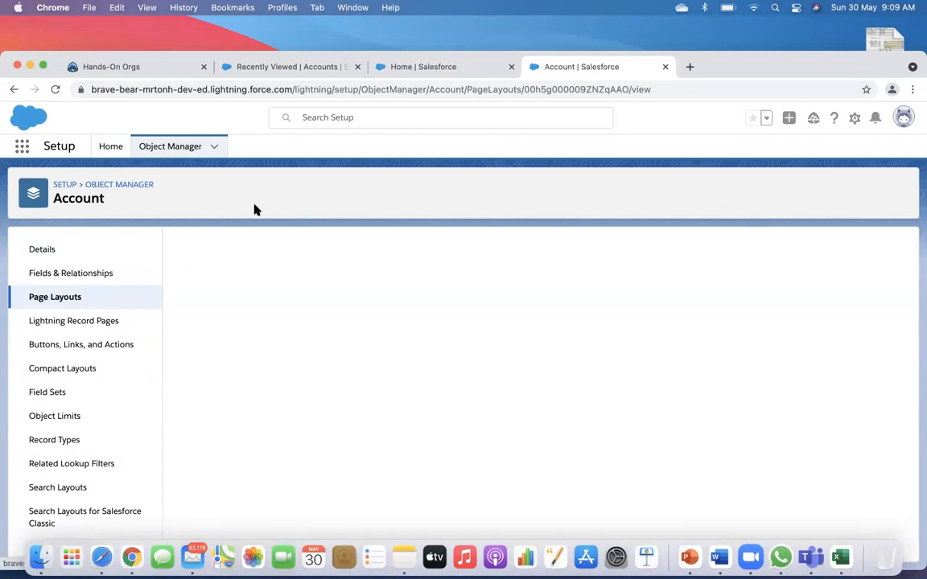
click(171, 149)
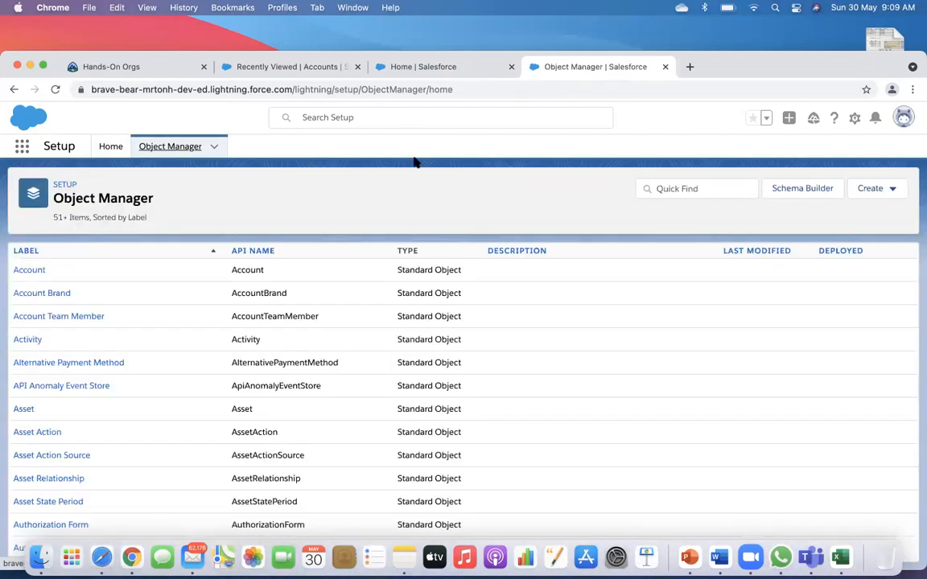
Refresh the Accounts list in the Sales app and open a new account form.
click(394, 71)
click(299, 67)
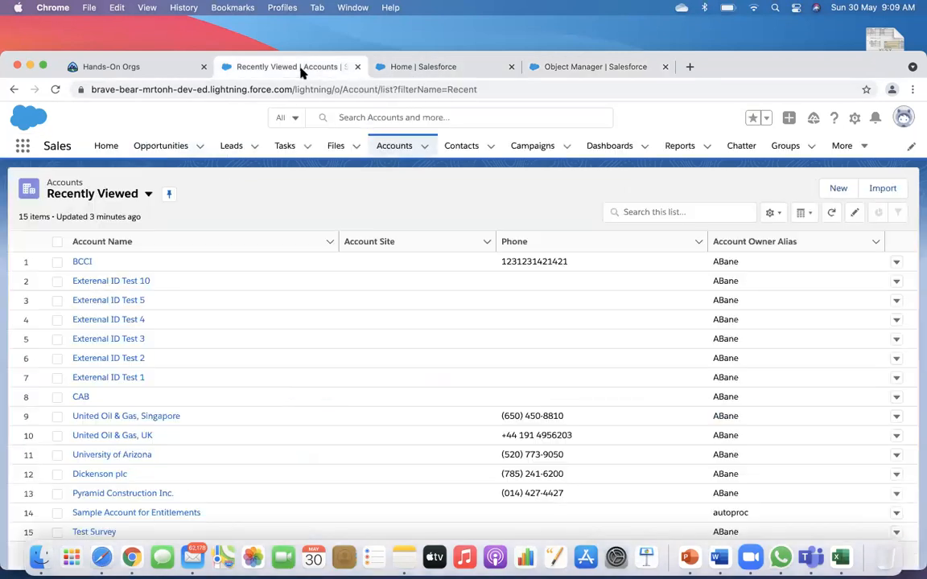
click(54, 89)
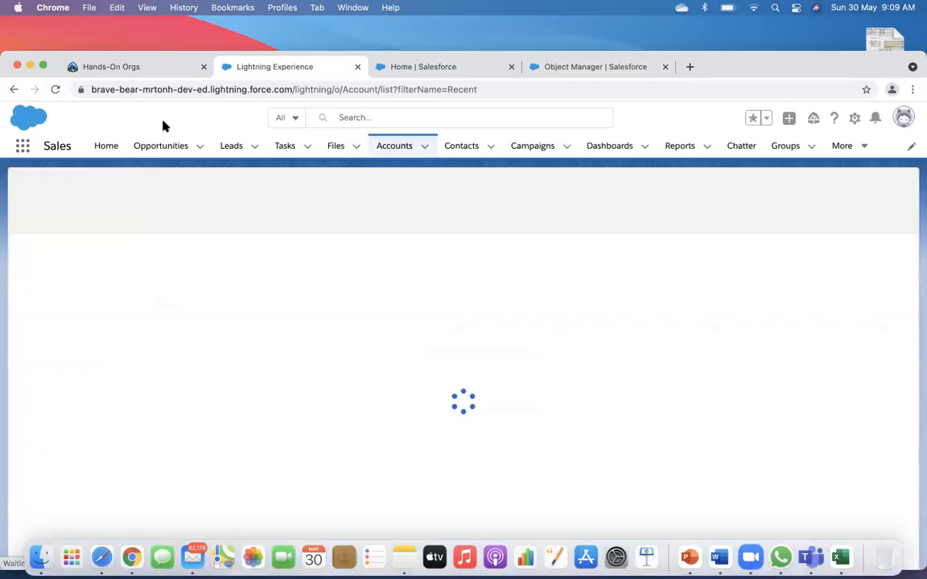
click(86, 263)
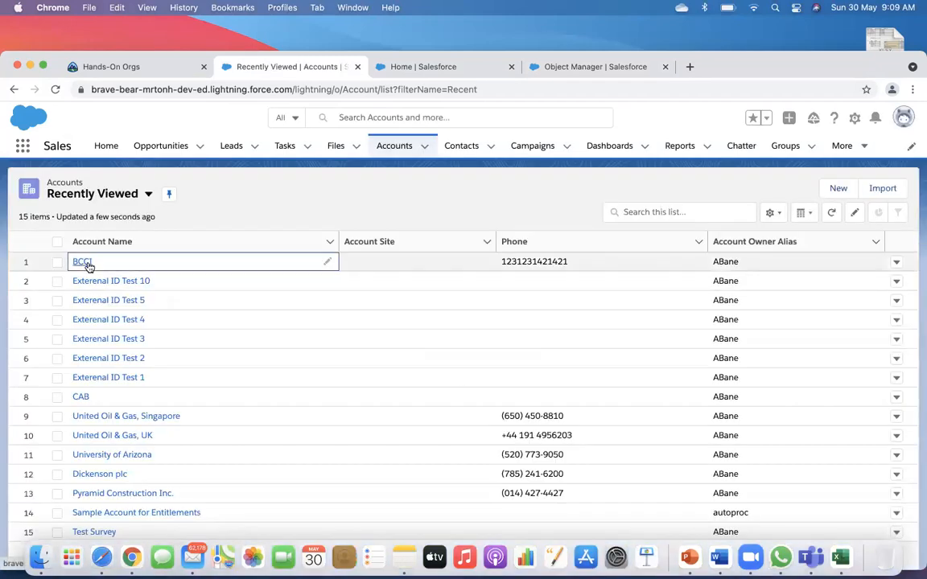
click(394, 147)
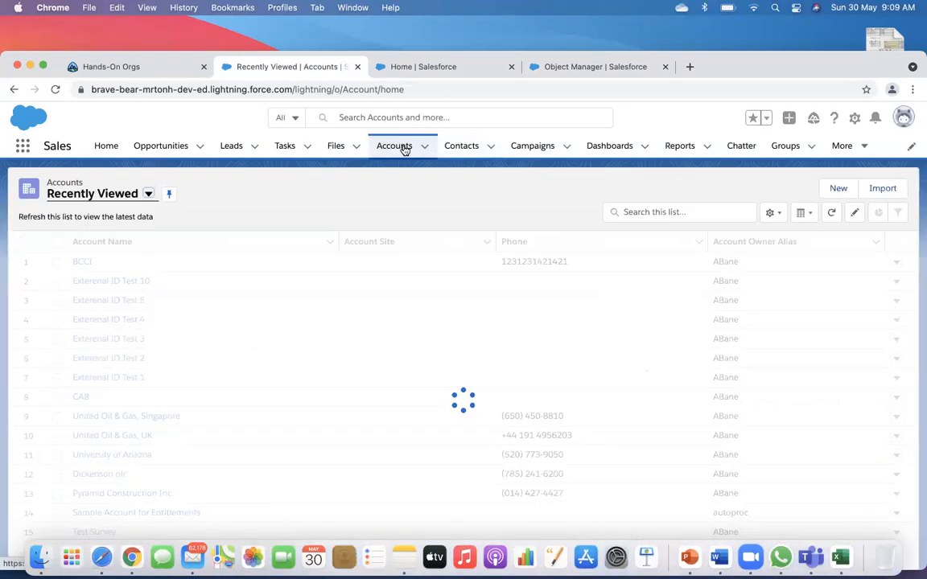
click(424, 149)
click(392, 171)
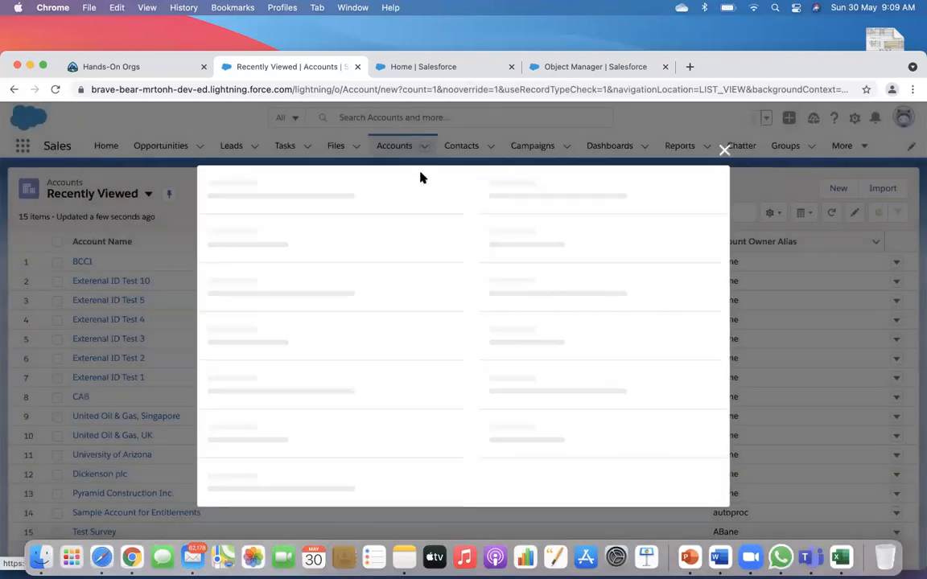
Try to save the new account as "Test Validaiton" without an account number, check the error at the field, and discard the form.
click(266, 271)
text(Test Validaiton)
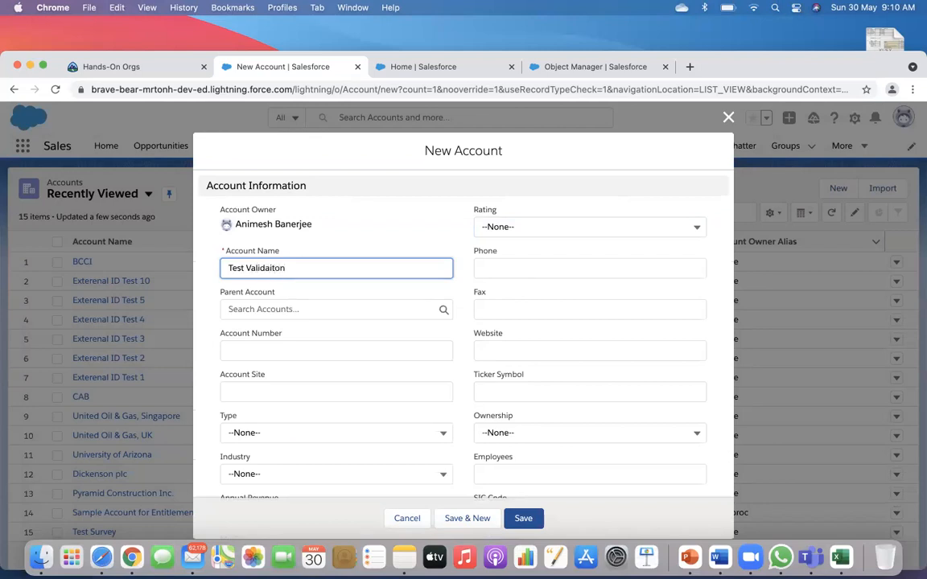
click(523, 518)
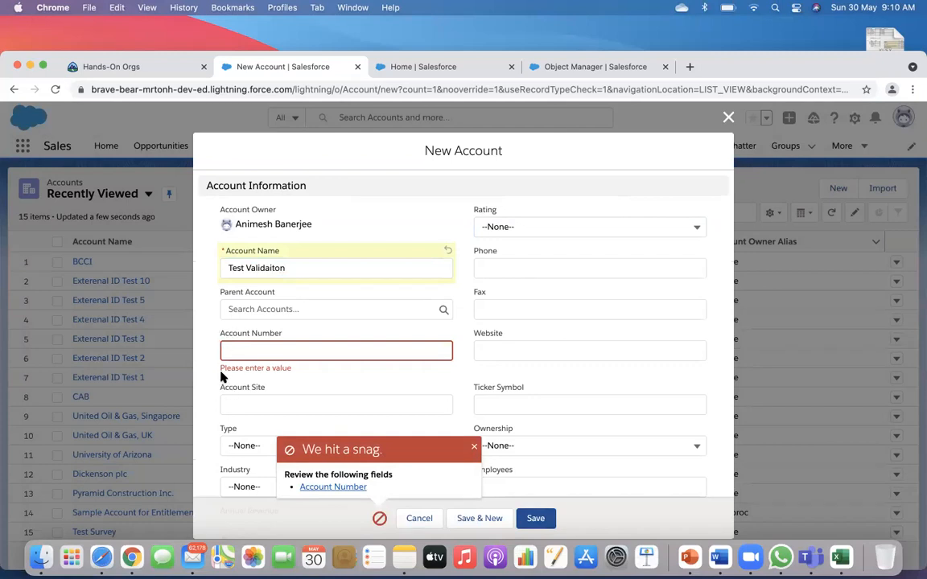
drag(219, 372, 306, 374)
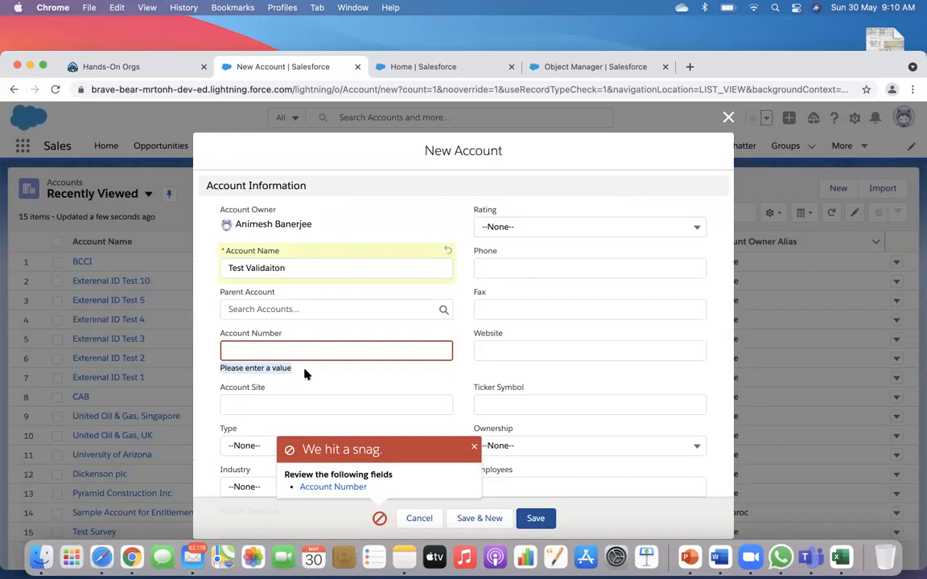
click(472, 449)
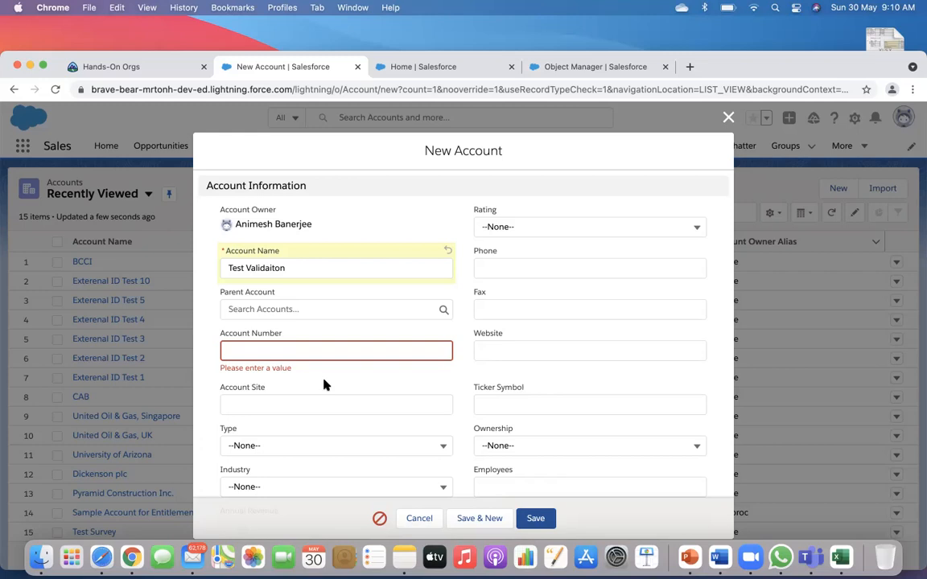
click(245, 348)
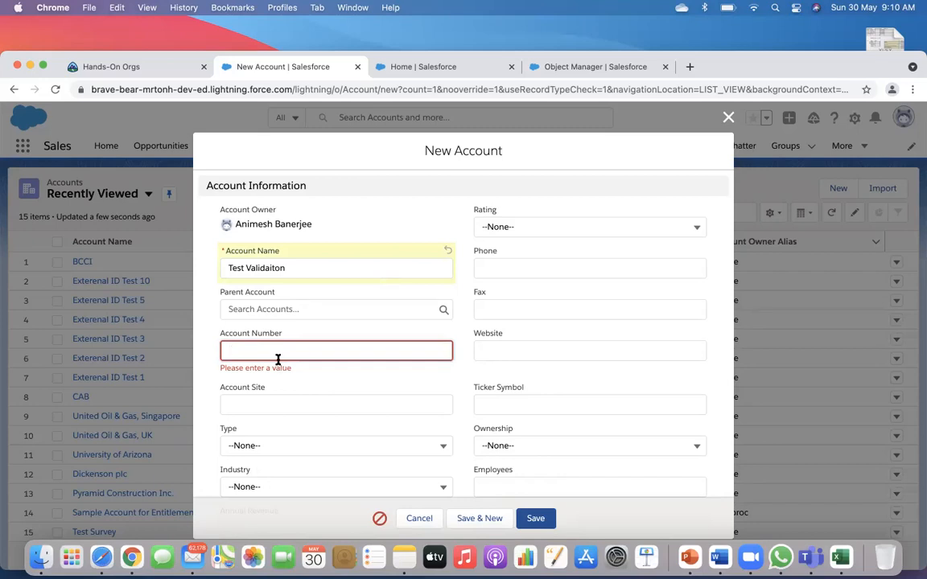
click(727, 119)
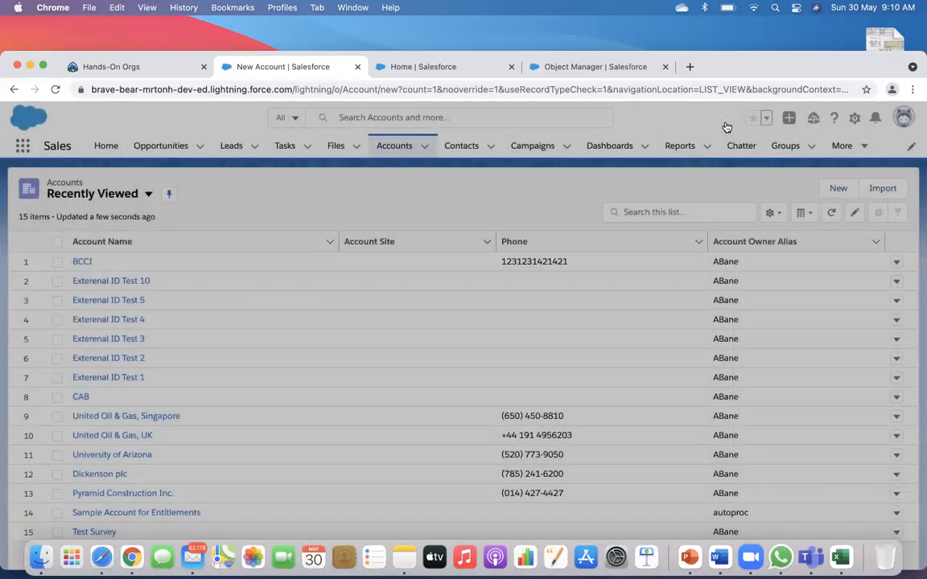
Search Object Manager in Setup for "dona" and open the Donation object.
click(461, 73)
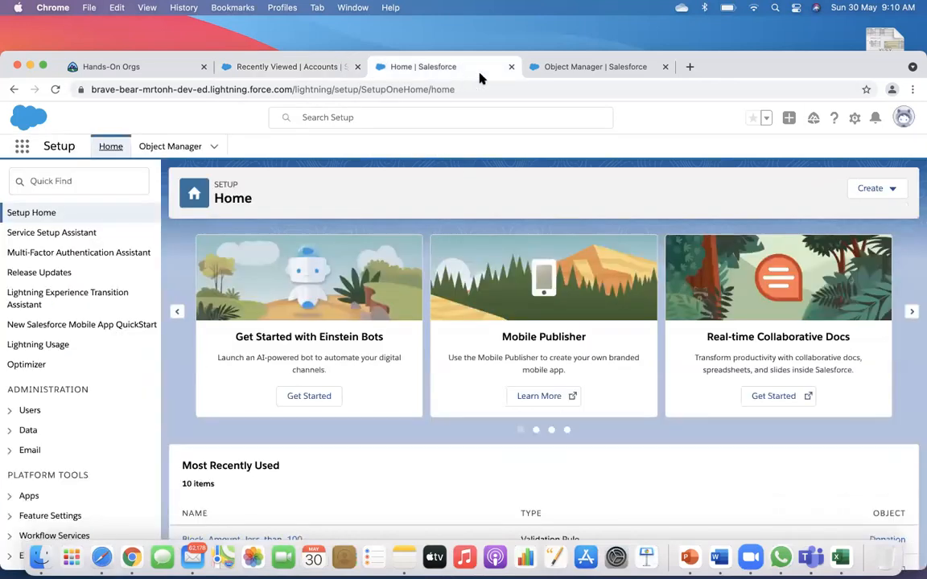
click(585, 72)
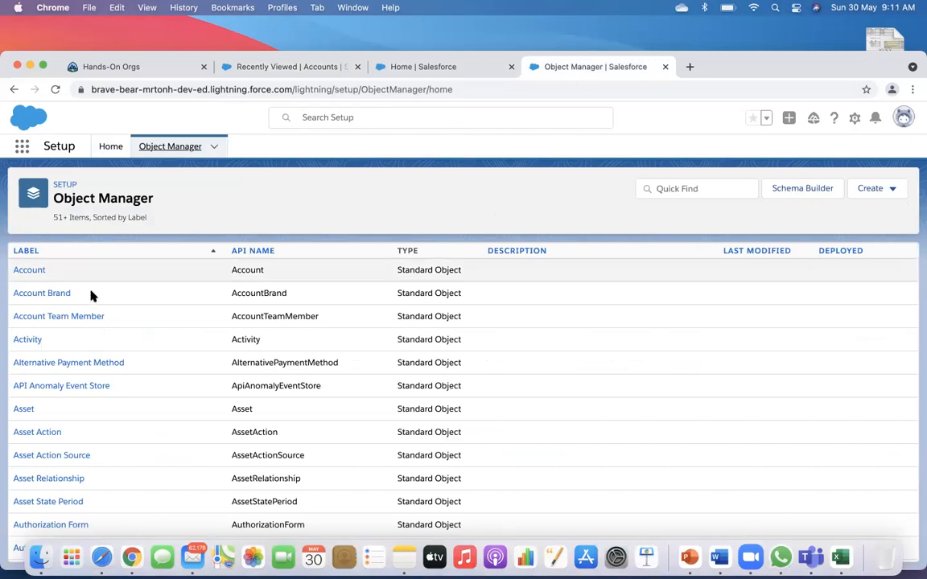
click(718, 189)
text(dona)
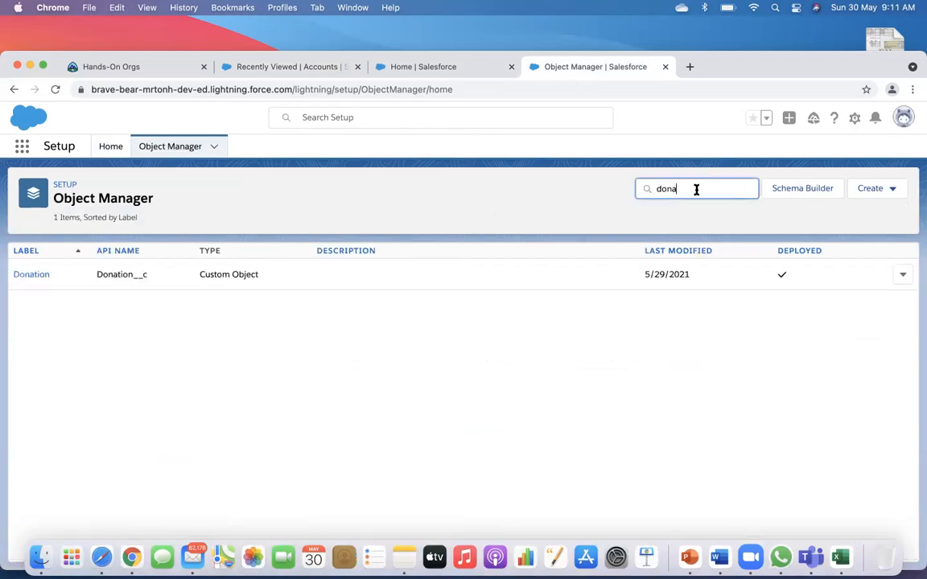
click(25, 274)
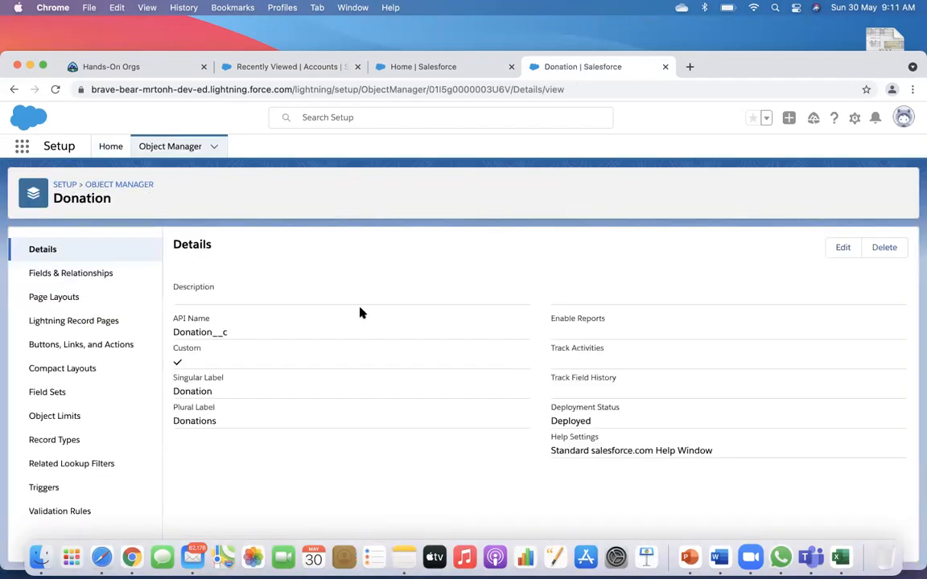
Make the Donation object's Amount field always require a value to save a record, and save the field definition.
click(88, 276)
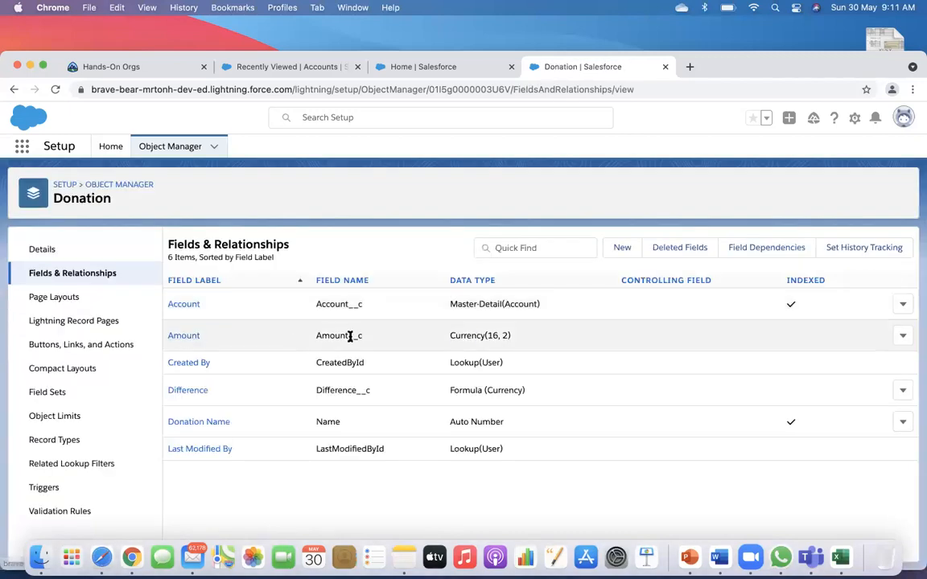
click(902, 339)
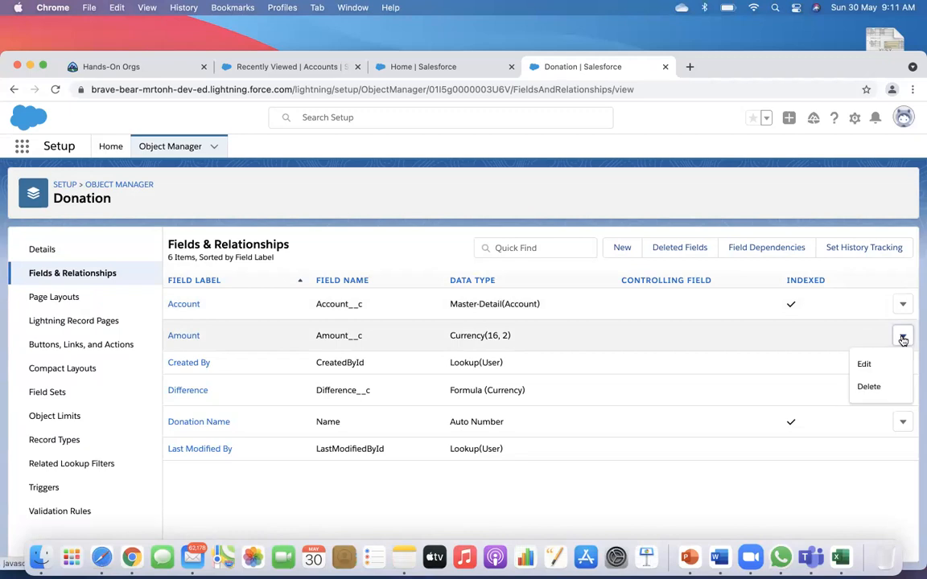
click(868, 363)
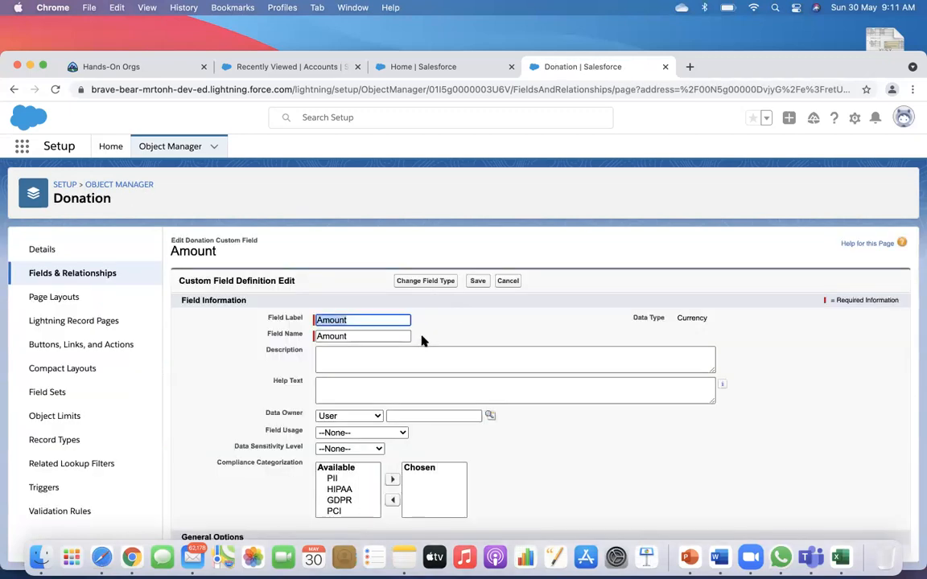
scroll(422, 338, down, 5)
click(319, 407)
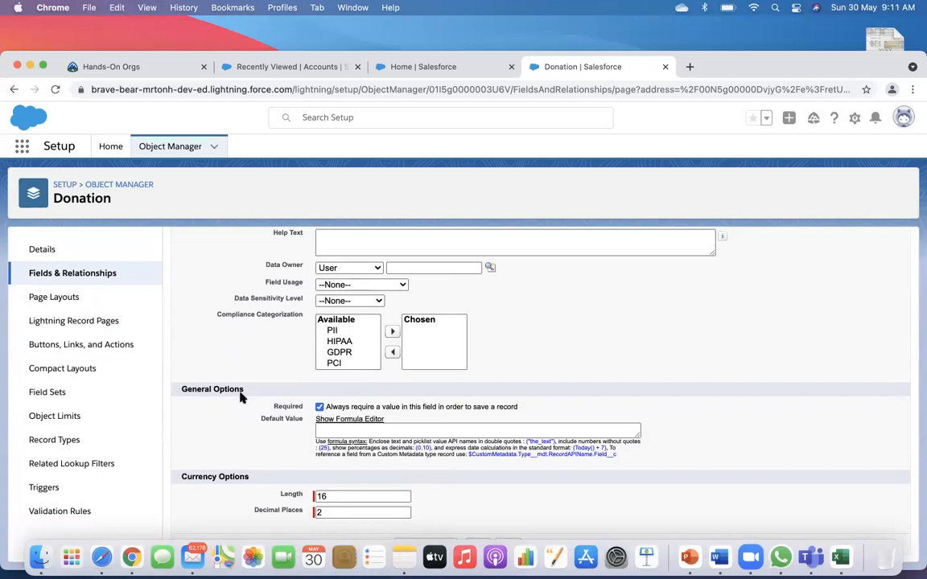
scroll(235, 405, up, 5)
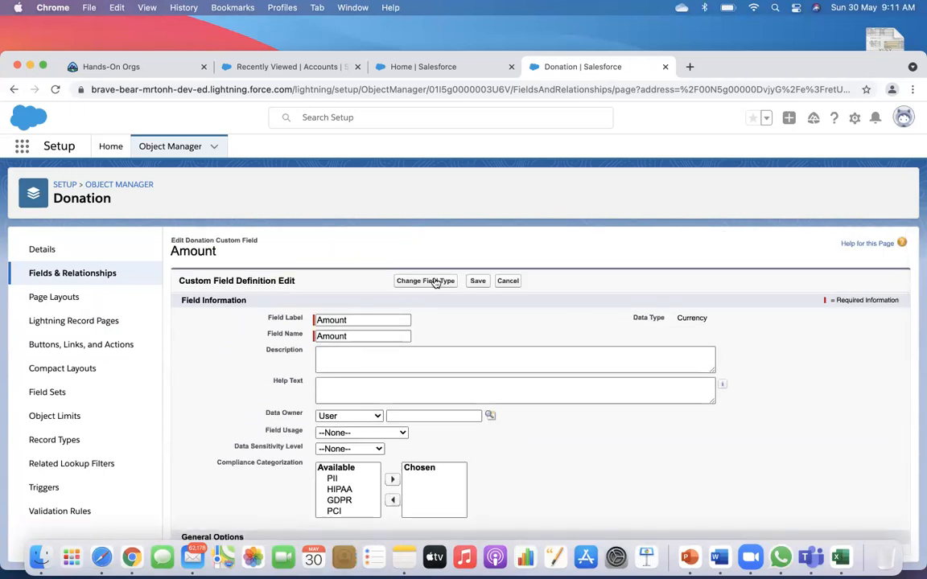
click(476, 282)
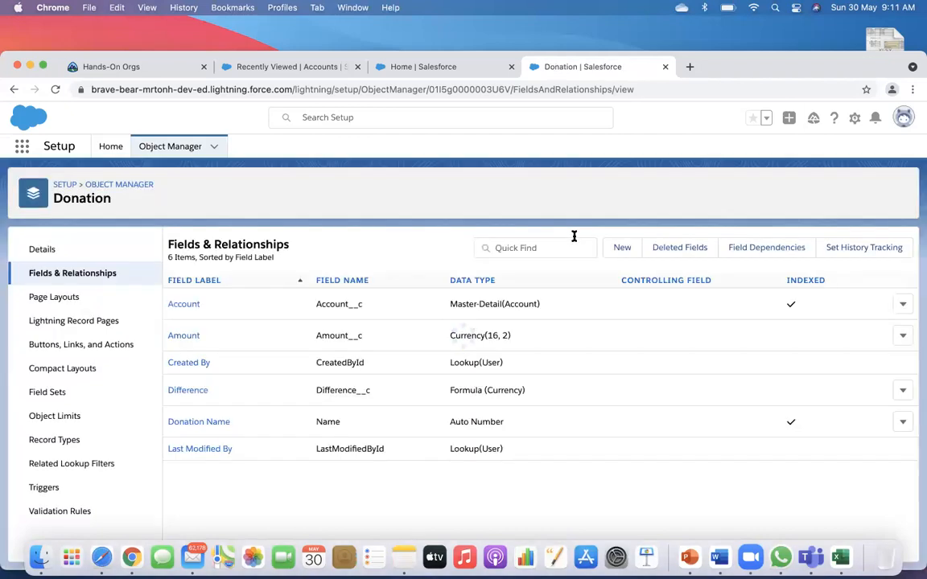
Refresh the Accounts list in the Sales app and open the BCCI account at its Donations related list.
click(428, 71)
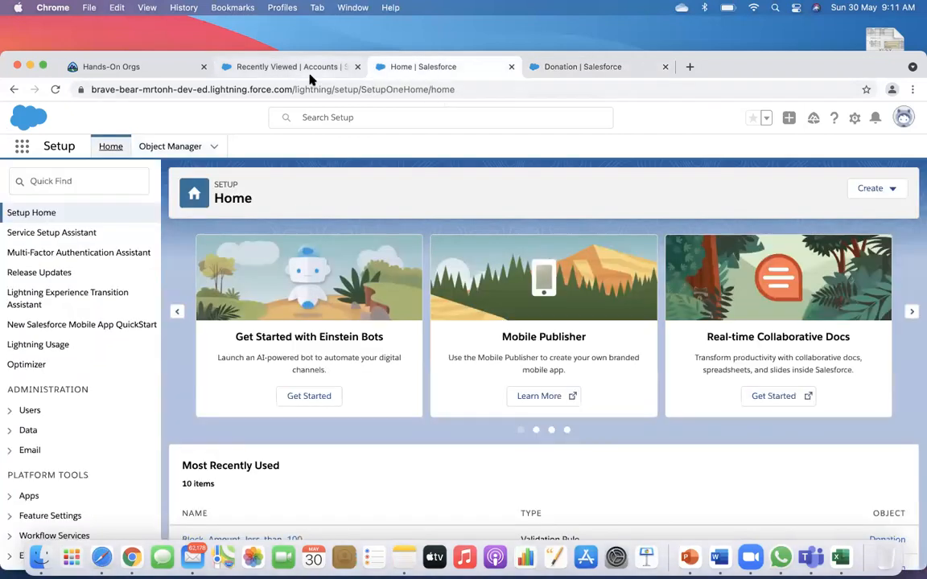
click(273, 68)
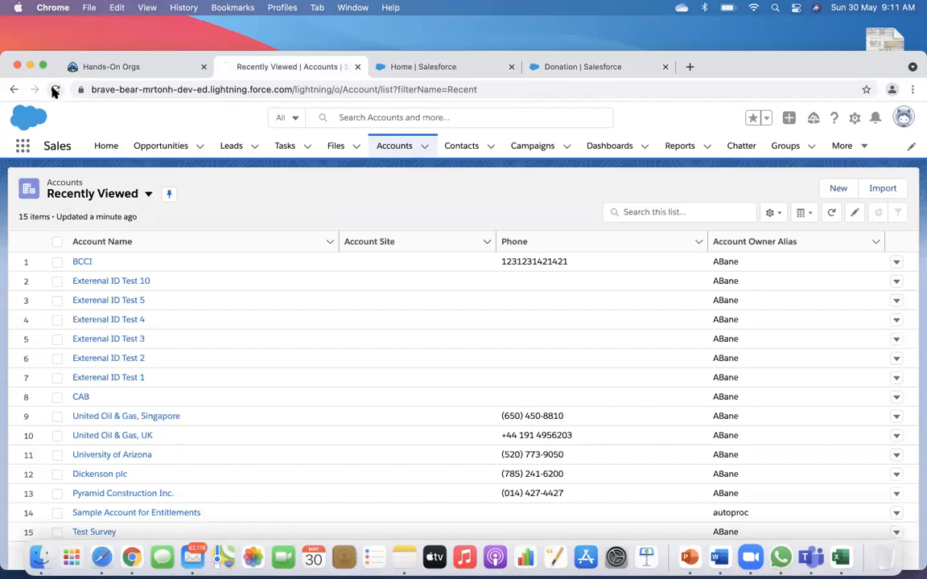
click(56, 89)
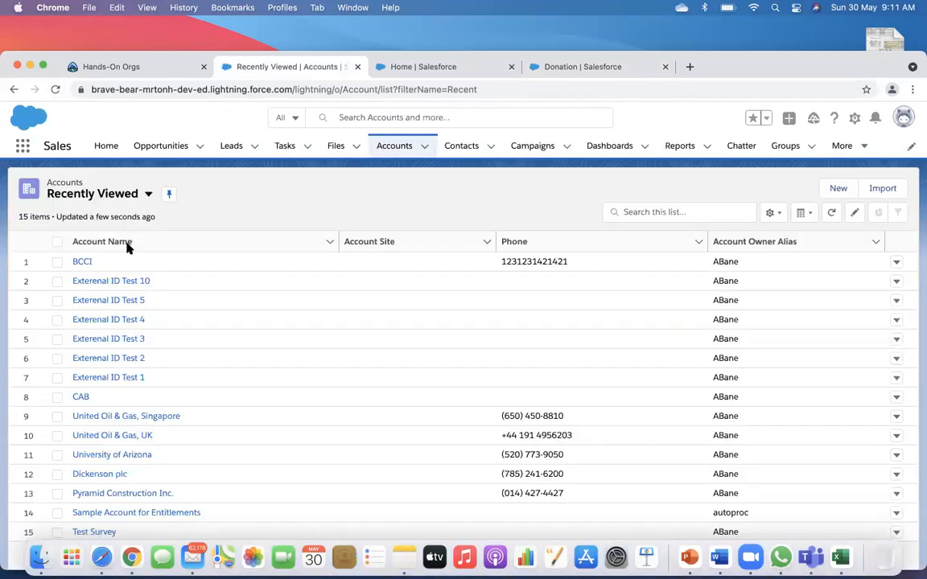
click(87, 262)
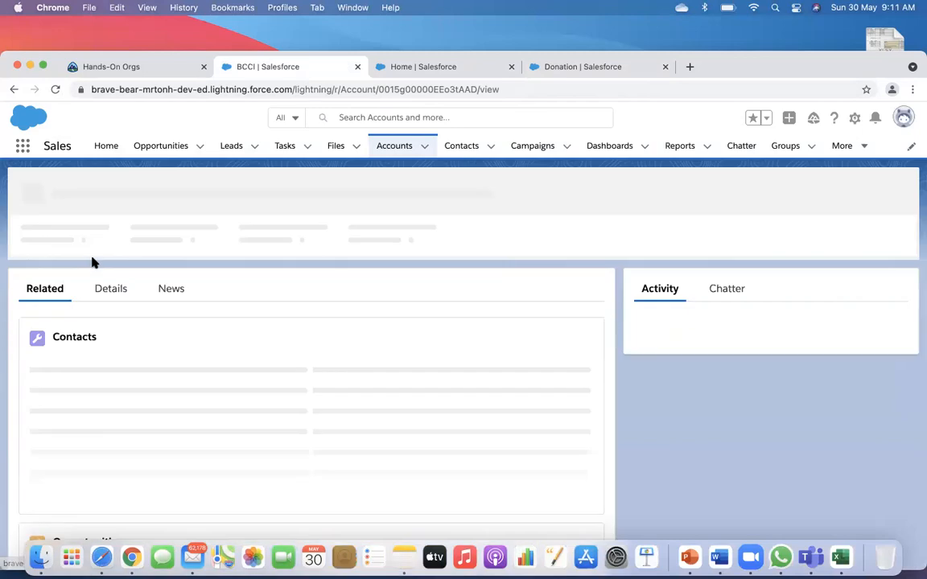
scroll(240, 364, down, 5)
scroll(240, 364, down, 10)
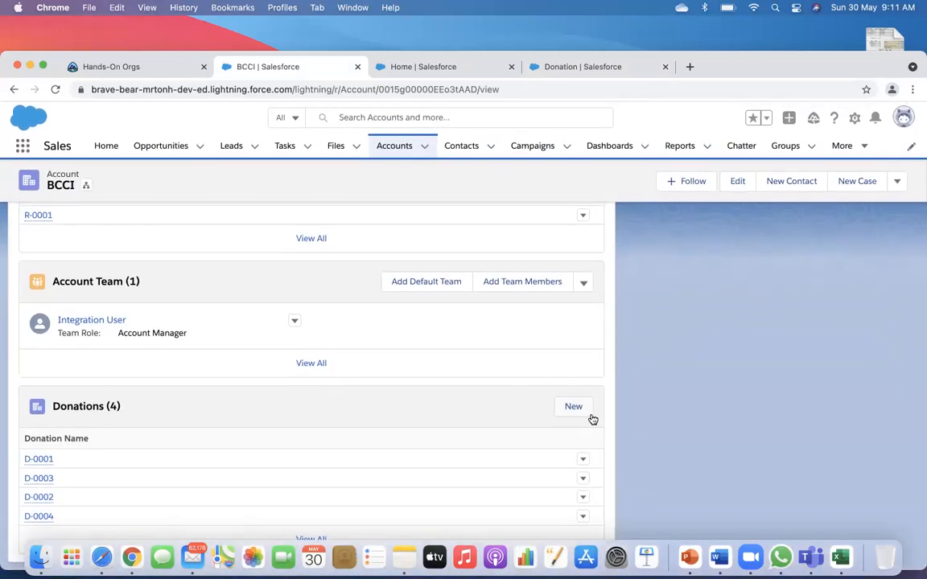
Try to save a new donation for BCCI with the Amount left empty, and dismiss the error pop-up.
click(573, 406)
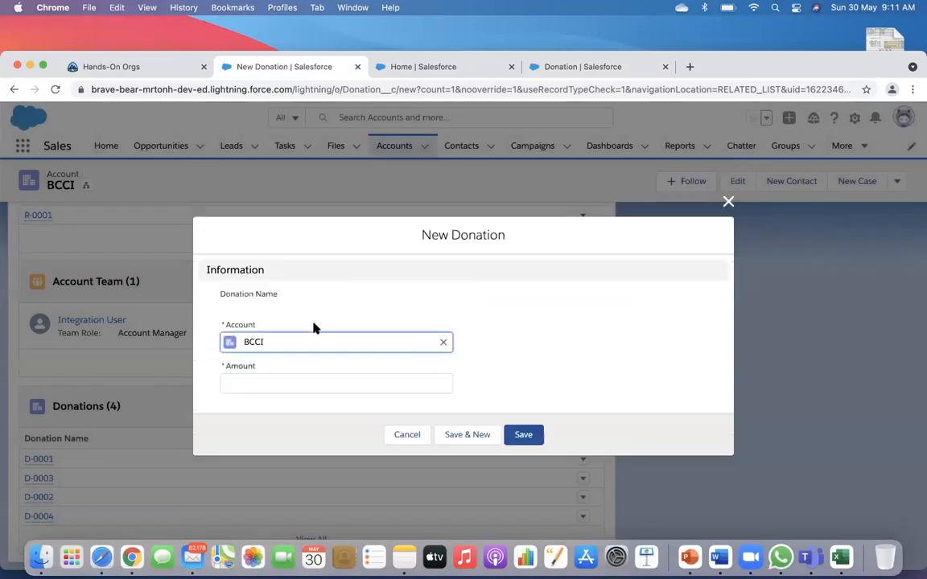
click(226, 366)
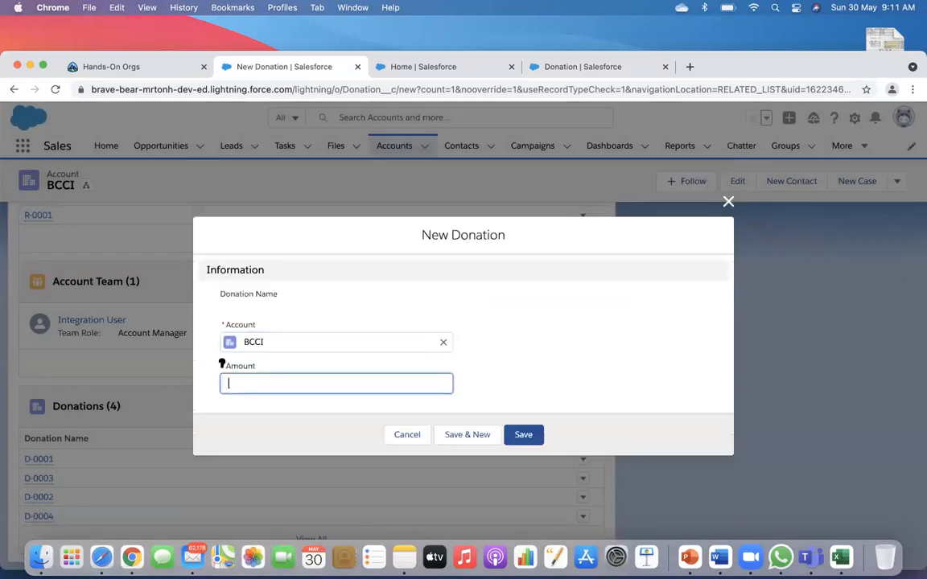
click(517, 439)
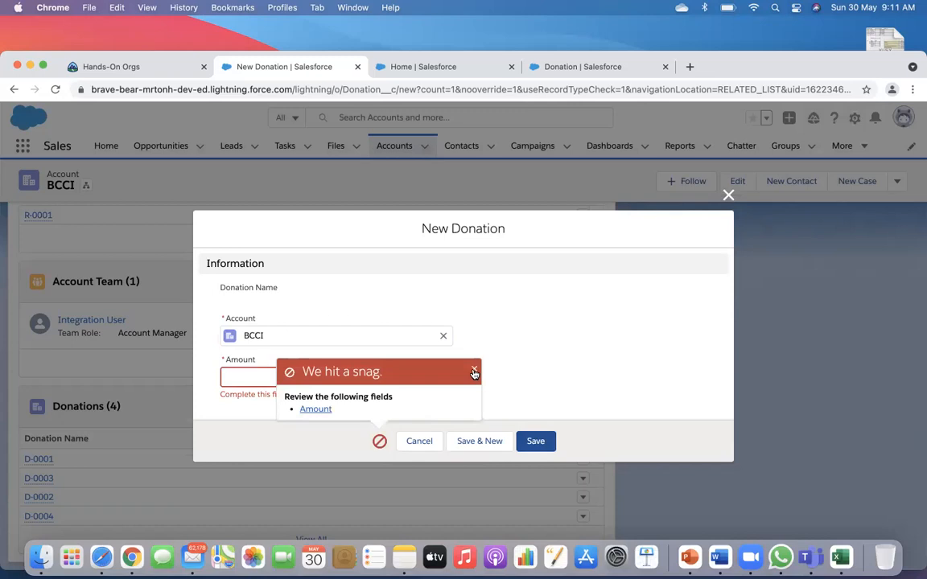
click(474, 370)
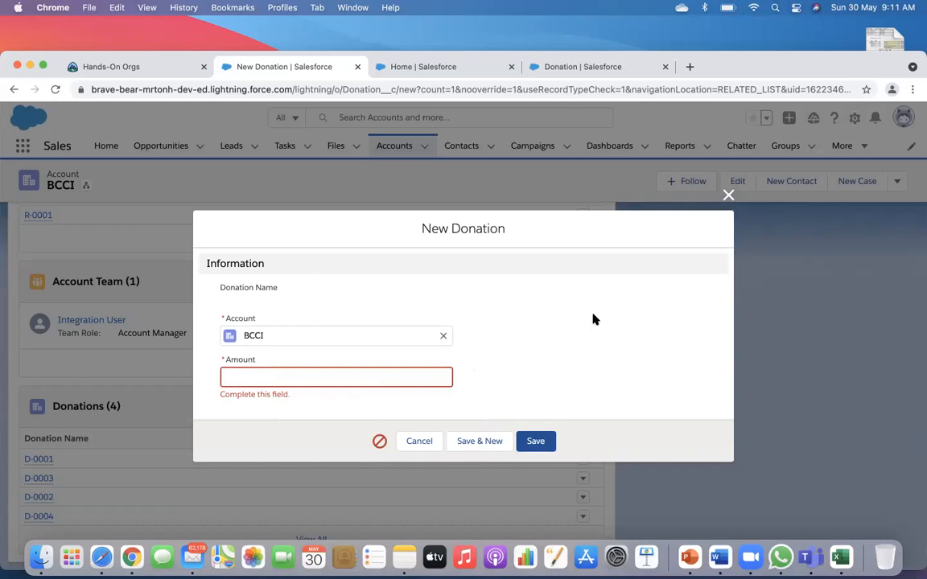
Close the new donation form for BCCI without saving.
click(728, 194)
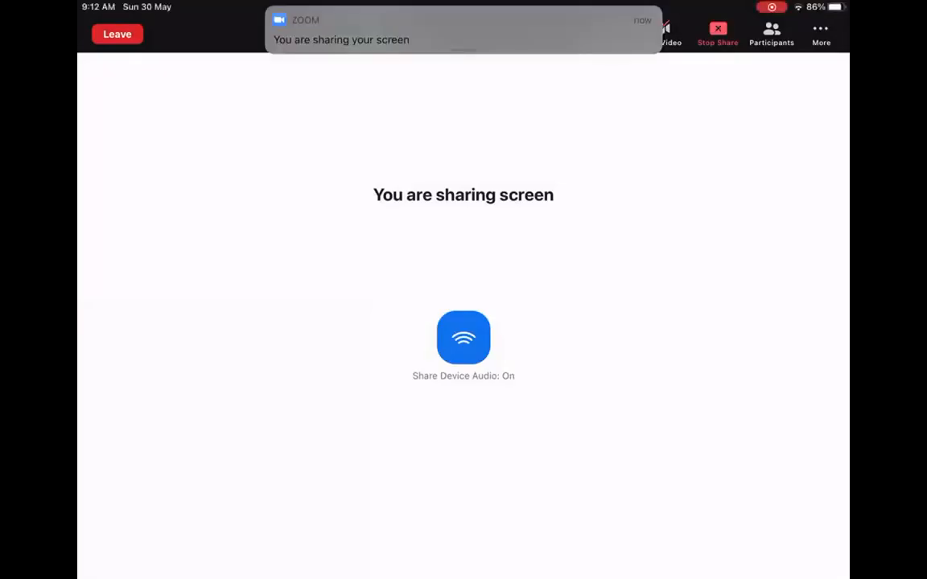
Insert a drawing in the blank Pages document on the iPad and draw a two-column table frame with a header line in blue.
key(super+h)
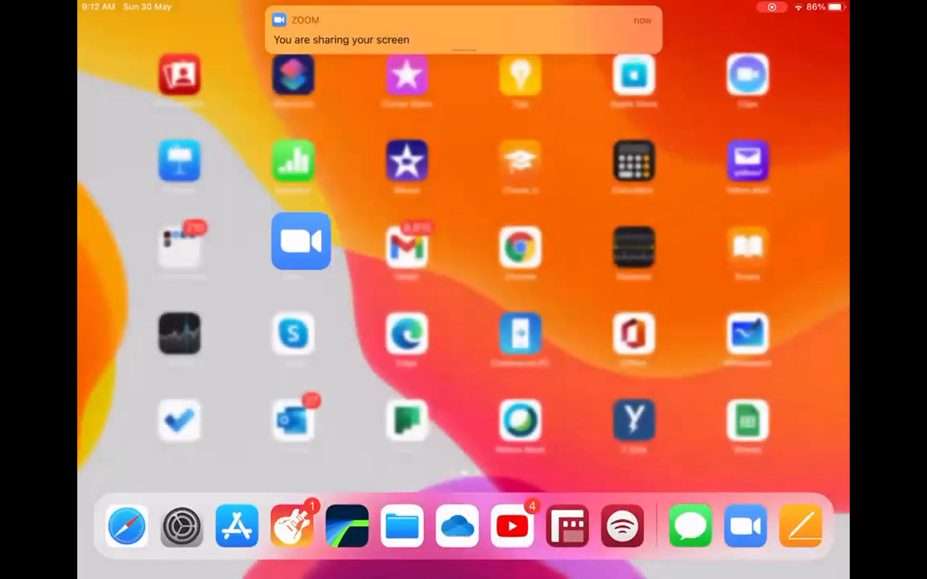
drag(370, 322, 555, 322)
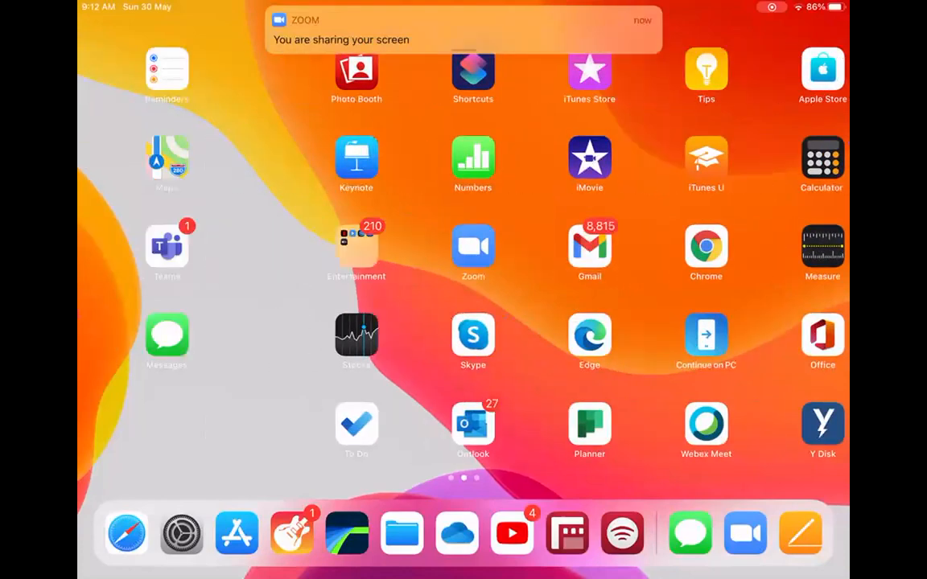
click(405, 155)
click(708, 32)
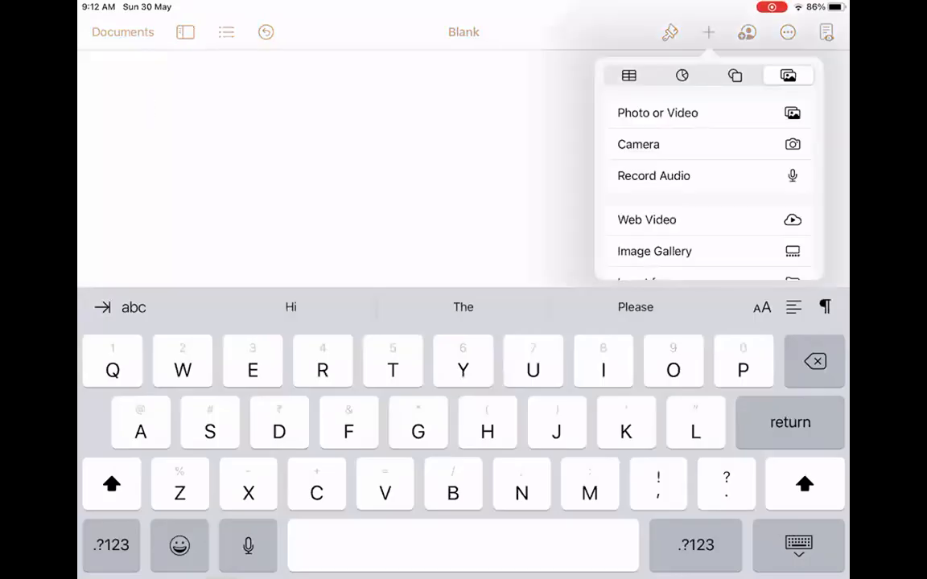
scroll(704, 201, down, 3)
click(640, 219)
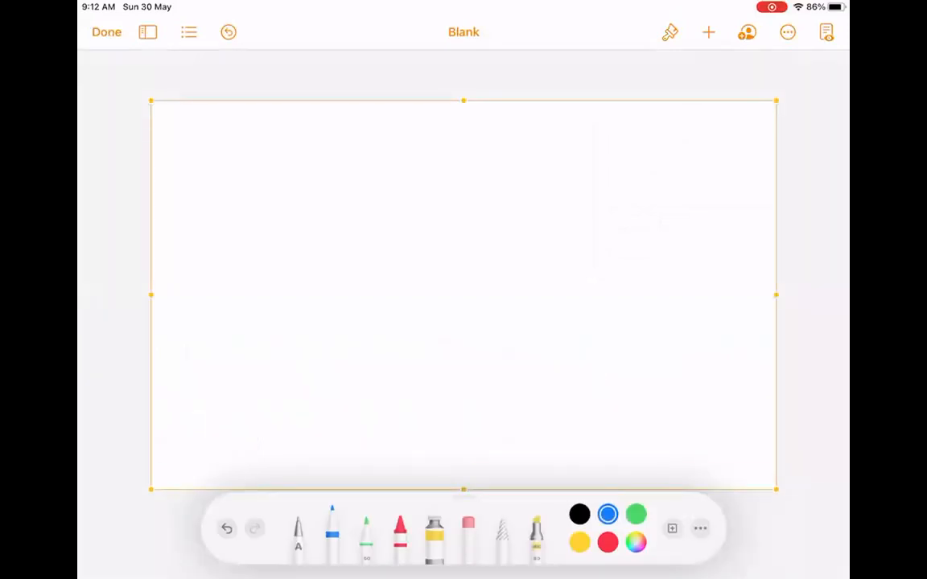
drag(457, 137, 470, 465)
drag(210, 208, 690, 198)
Handwrite SF and CF as the headings of the table's two columns.
mouse_move(323, 146)
mouse_down()
mouse_move(296, 146)
mouse_move(284, 180)
mouse_up()
drag(351, 154, 349, 154)
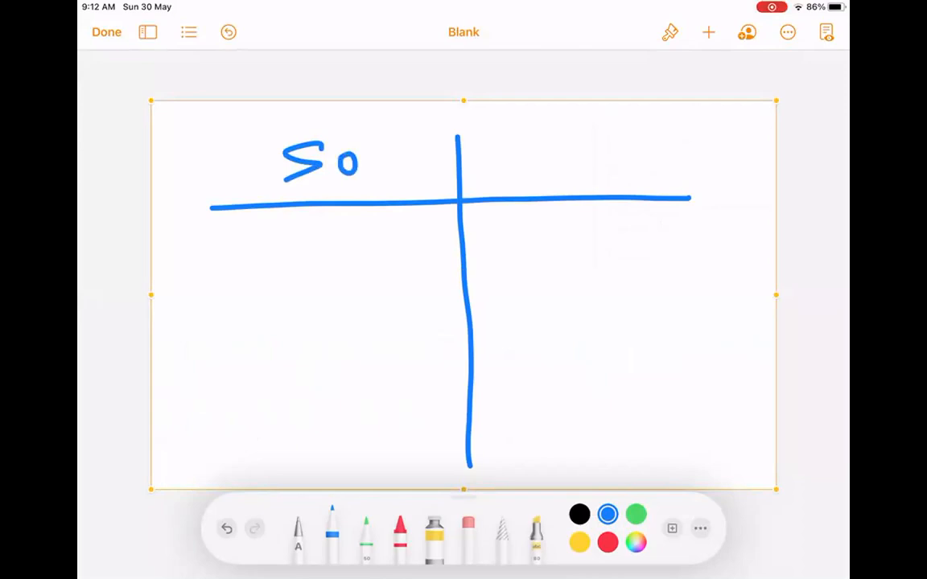
click(468, 527)
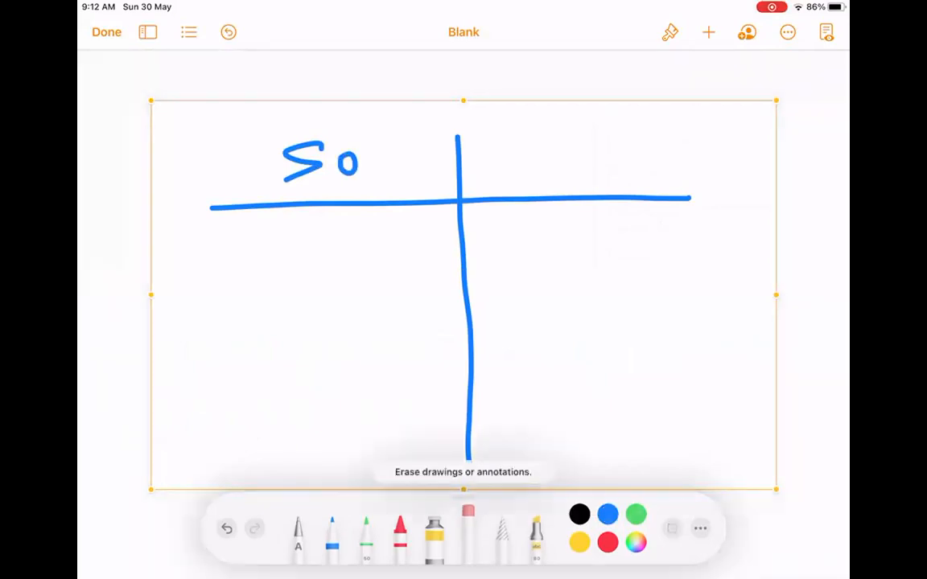
click(347, 163)
click(331, 527)
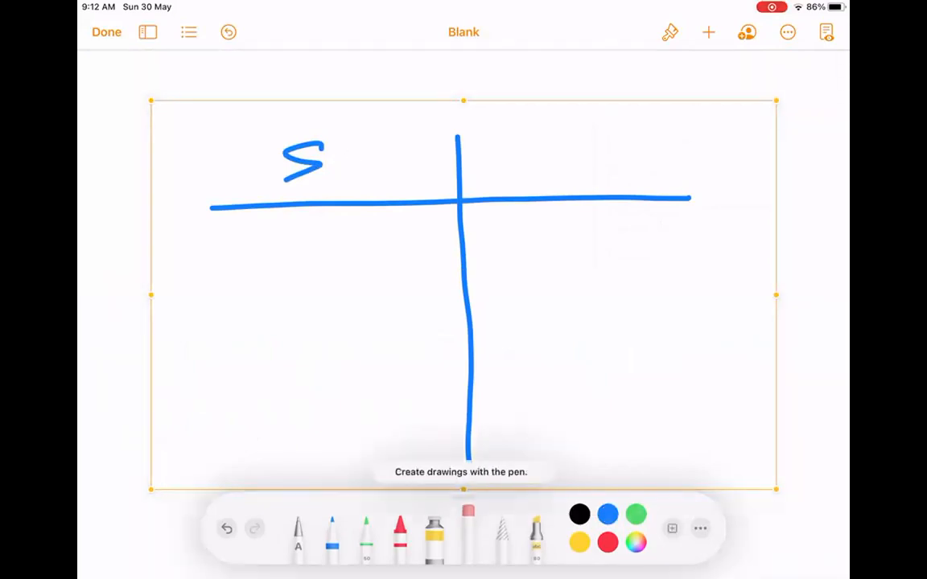
click(607, 513)
mouse_move(344, 137)
mouse_down()
mouse_move(346, 171)
mouse_move(370, 132)
mouse_up()
drag(347, 157, 376, 151)
drag(572, 139, 573, 164)
mouse_move(591, 135)
mouse_down()
mouse_move(592, 167)
mouse_move(627, 137)
mouse_up()
drag(596, 157, 626, 152)
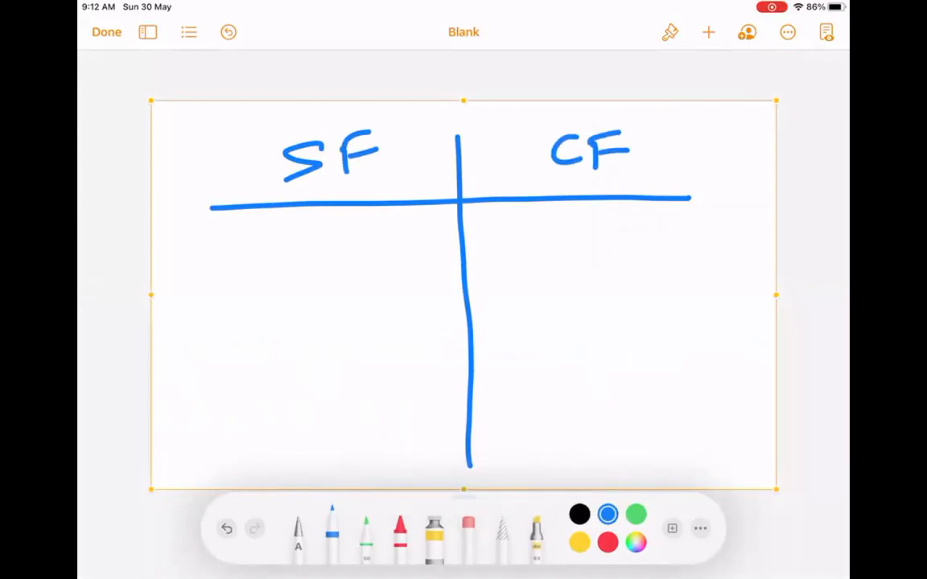
Handwrite "Field" as the first row label under the table's header line.
drag(210, 235, 212, 268)
drag(207, 235, 238, 229)
mouse_move(211, 250)
mouse_down()
mouse_move(232, 245)
mouse_move(243, 266)
mouse_move(241, 234)
mouse_up()
drag(255, 255, 270, 264)
mouse_move(277, 221)
mouse_down()
mouse_move(279, 266)
mouse_move(325, 259)
mouse_up()
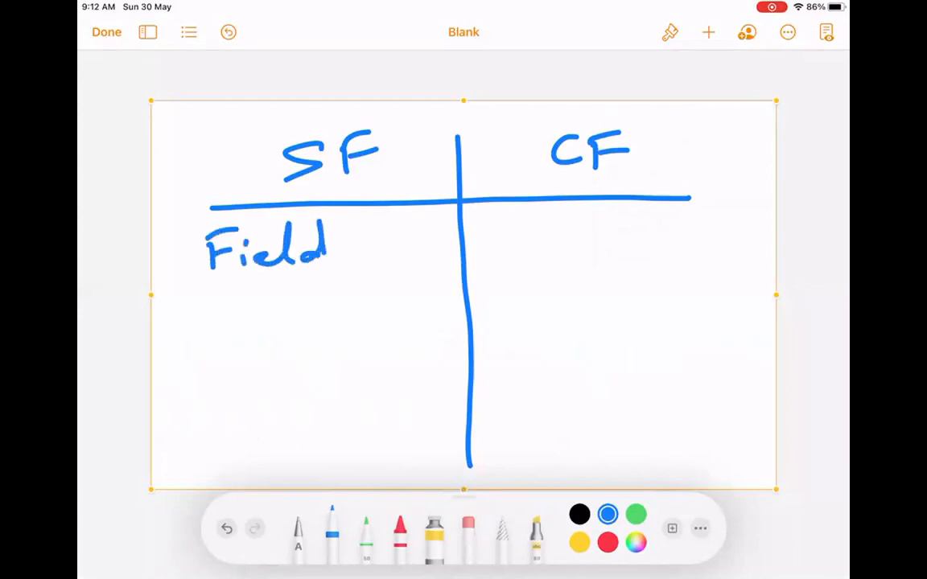
Handwrite "Page layout" as the second row label below "Field".
drag(207, 304, 211, 349)
mouse_move(204, 308)
mouse_down()
mouse_move(212, 325)
mouse_move(278, 352)
mouse_move(327, 315)
mouse_up()
drag(338, 291, 336, 323)
mouse_move(358, 310)
mouse_down()
mouse_move(364, 362)
mouse_move(386, 321)
mouse_move(439, 322)
mouse_up()
drag(429, 310, 444, 305)
Handwrite "Validation Rule" as the third row label below "Page layout".
mouse_move(201, 394)
mouse_down()
mouse_move(233, 388)
mouse_move(238, 420)
mouse_move(256, 424)
mouse_up()
mouse_move(266, 382)
mouse_down()
mouse_move(264, 426)
mouse_move(280, 427)
mouse_up()
drag(287, 425, 316, 417)
drag(324, 377, 320, 422)
drag(342, 407, 348, 420)
mouse_move(354, 384)
mouse_down()
mouse_move(358, 423)
mouse_move(372, 400)
mouse_move(395, 410)
mouse_move(410, 386)
mouse_move(457, 409)
mouse_up()
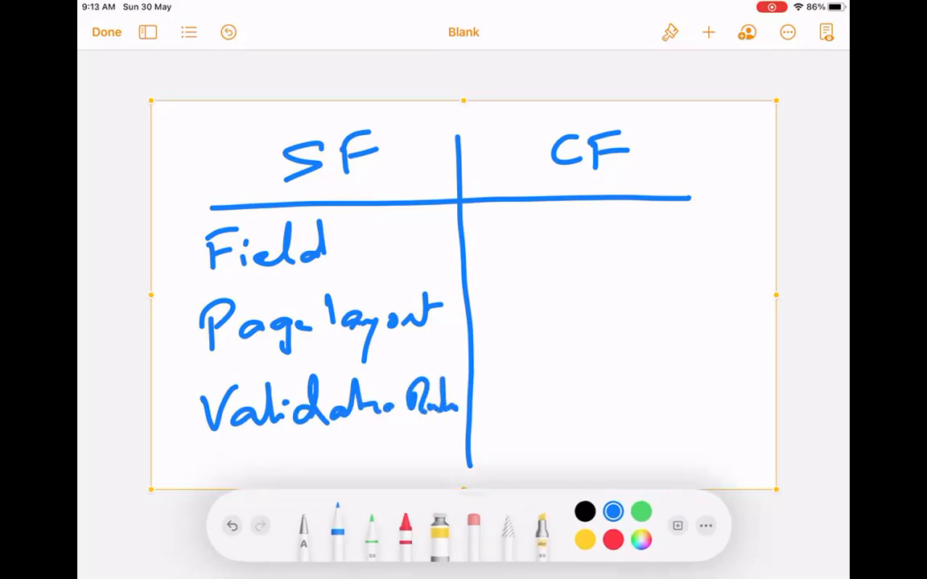
Strike through the SF heading and erase both the SF and CF headings from the table.
drag(283, 179, 387, 141)
drag(277, 152, 379, 146)
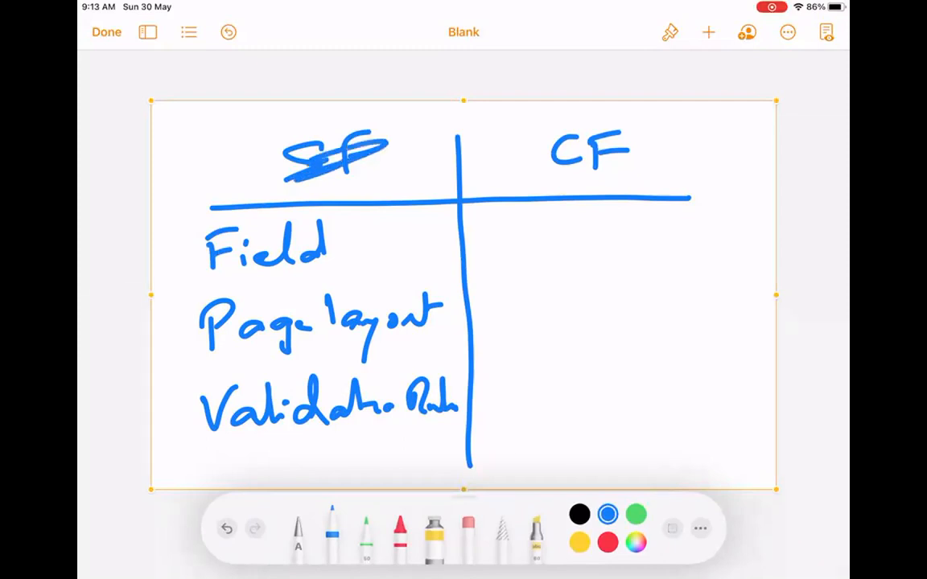
click(468, 525)
drag(310, 136, 362, 145)
mouse_move(257, 140)
mouse_down()
mouse_move(366, 146)
mouse_move(294, 157)
mouse_move(266, 145)
mouse_up()
mouse_move(564, 157)
mouse_down()
mouse_move(515, 144)
mouse_move(544, 147)
mouse_up()
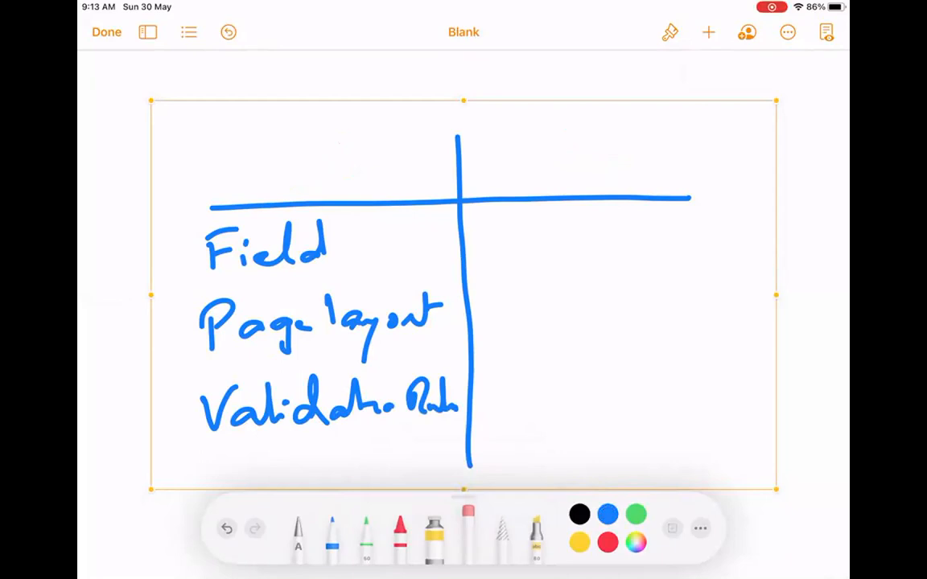
Add a third column to the hand-drawn table, extend its header line, and head the second and third columns SF and CF.
click(331, 531)
drag(612, 127, 610, 475)
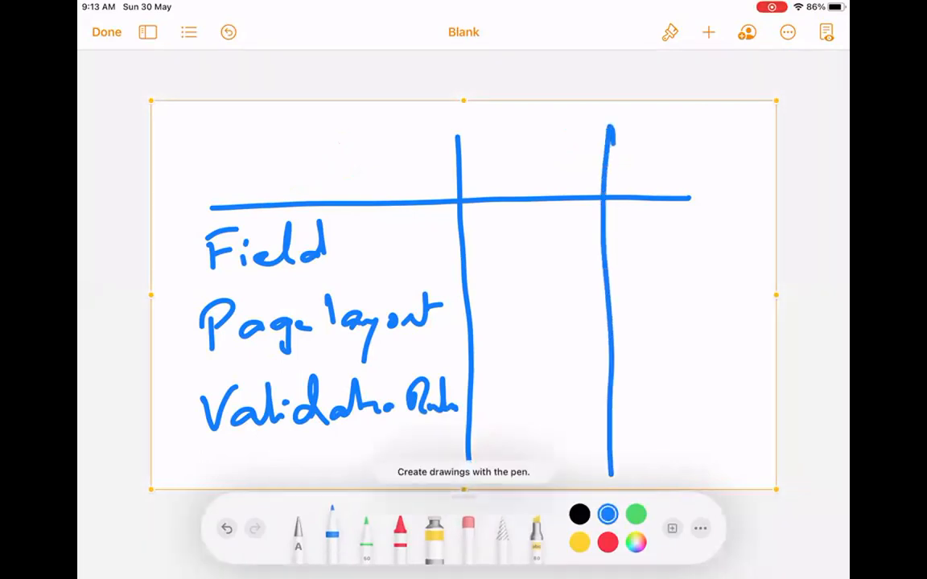
drag(688, 198, 752, 191)
mouse_move(532, 138)
mouse_down()
mouse_move(515, 147)
mouse_move(499, 177)
mouse_up()
mouse_move(545, 145)
mouse_down()
mouse_move(545, 173)
mouse_move(580, 137)
mouse_up()
drag(547, 159, 573, 157)
mouse_move(685, 138)
mouse_down()
mouse_move(686, 166)
mouse_move(697, 167)
mouse_move(744, 133)
mouse_up()
drag(700, 154, 728, 152)
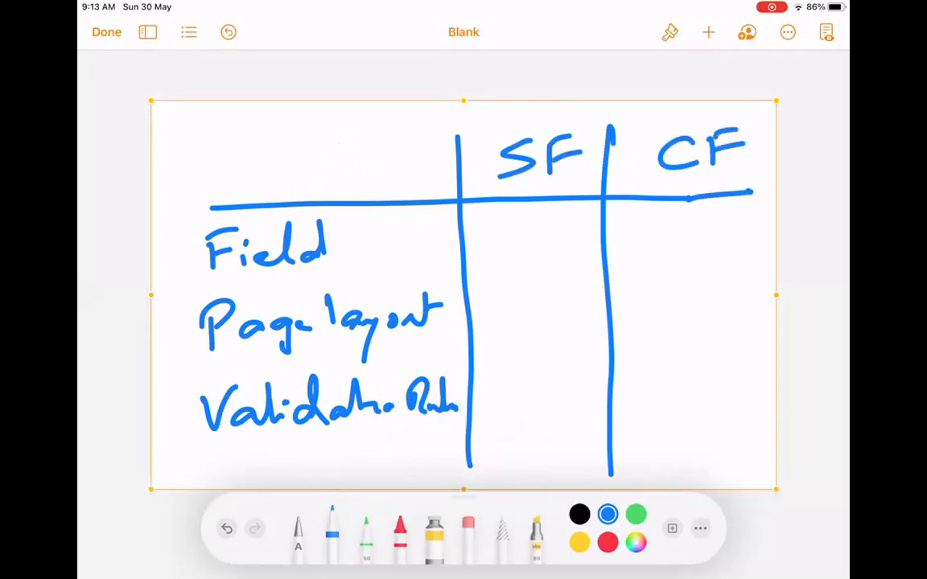
Mark Field with a cross for SF and a tick for CF, and tick Page layout and Validation Rule for both.
drag(507, 225, 553, 261)
drag(552, 219, 508, 261)
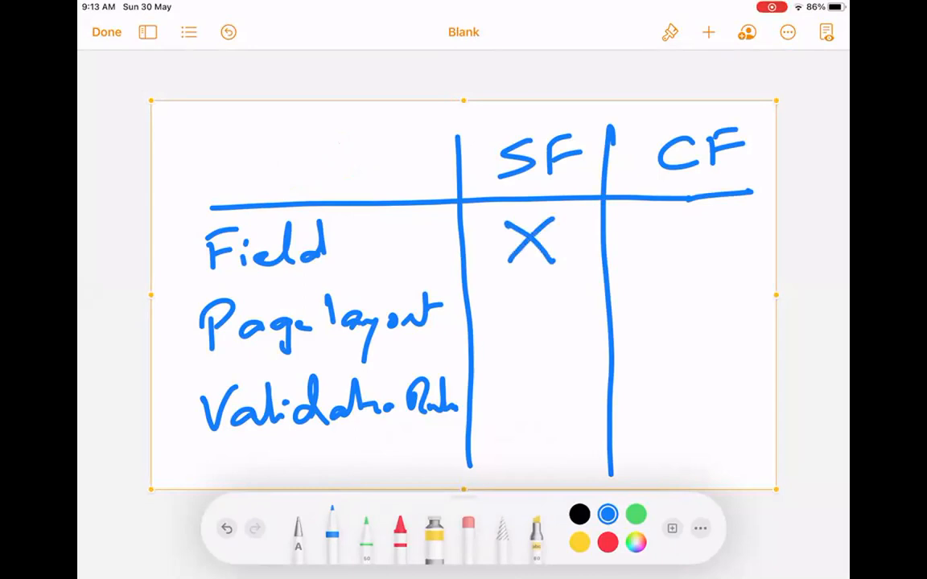
mouse_move(658, 230)
mouse_down()
mouse_move(680, 259)
mouse_move(771, 207)
mouse_up()
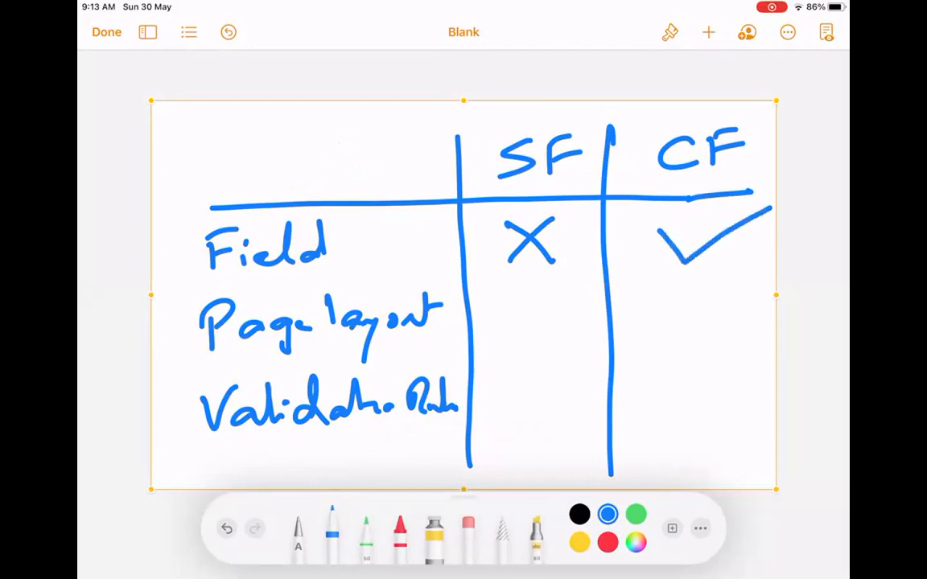
mouse_move(505, 308)
mouse_down()
mouse_move(529, 326)
mouse_move(573, 293)
mouse_up()
mouse_move(650, 310)
mouse_down()
mouse_move(681, 326)
mouse_move(742, 286)
mouse_up()
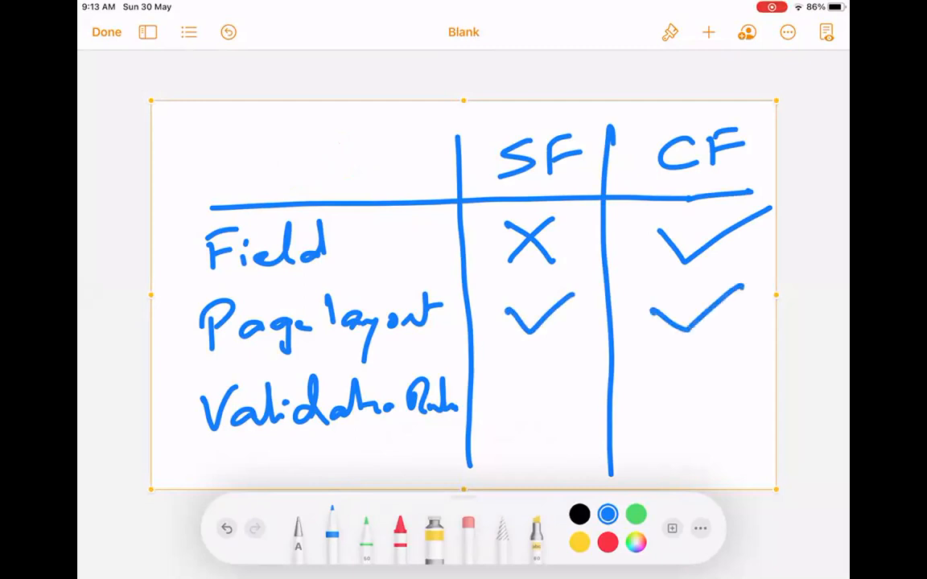
mouse_move(502, 400)
mouse_down()
mouse_move(522, 418)
mouse_move(581, 382)
mouse_up()
drag(653, 402, 735, 378)
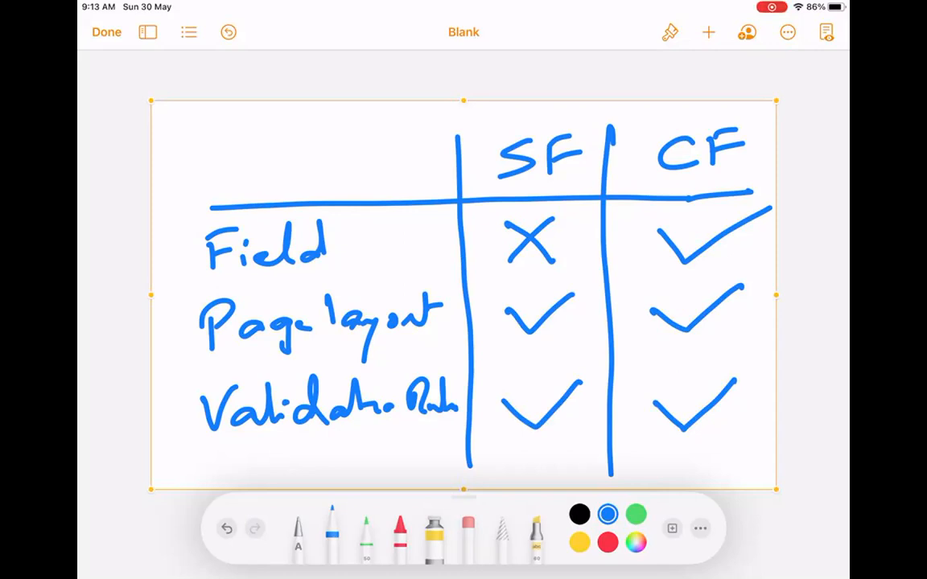
Circle the Field label and its CF tick, and retrace the CF tick for Page layout.
mouse_move(334, 211)
mouse_down()
mouse_move(299, 208)
mouse_move(165, 242)
mouse_move(322, 210)
mouse_up()
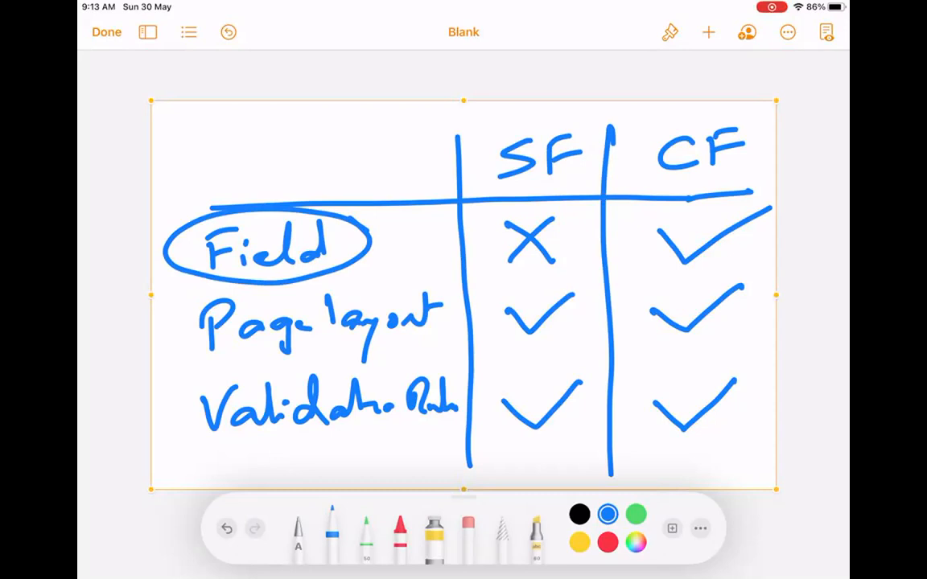
mouse_move(738, 201)
mouse_down()
mouse_move(644, 262)
mouse_move(753, 204)
mouse_up()
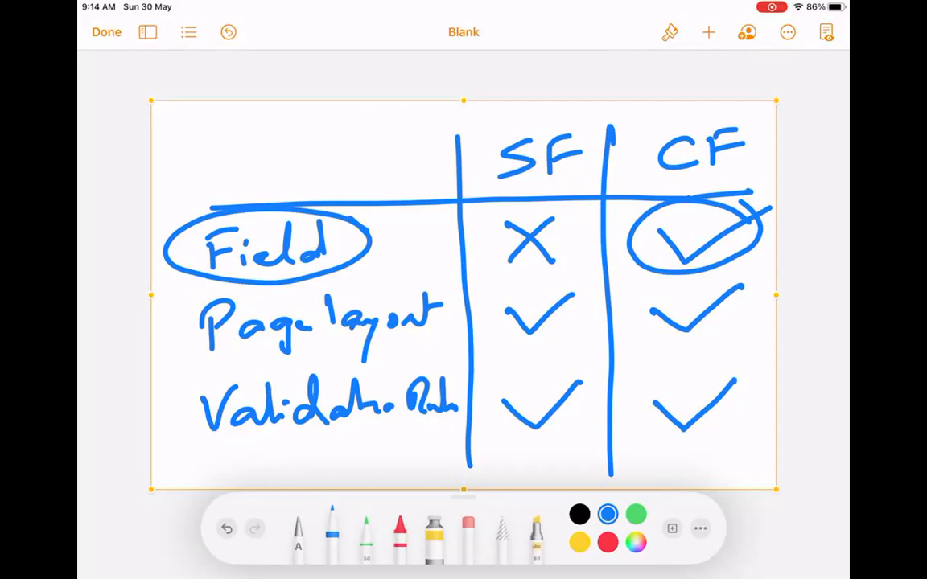
mouse_move(655, 311)
mouse_down()
mouse_move(688, 326)
mouse_move(744, 279)
mouse_up()
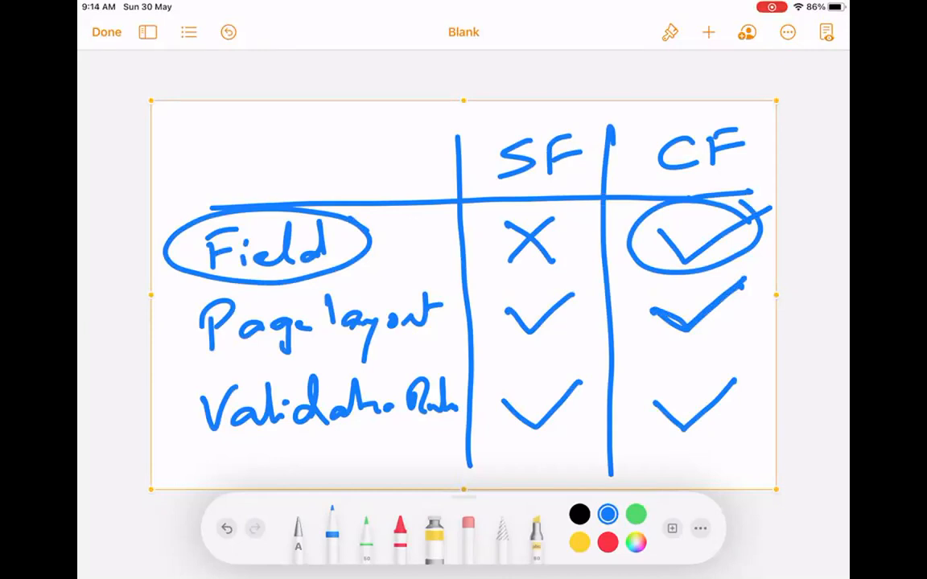
mouse_move(689, 204)
mouse_down()
mouse_move(632, 247)
mouse_move(696, 270)
mouse_move(700, 205)
mouse_up()
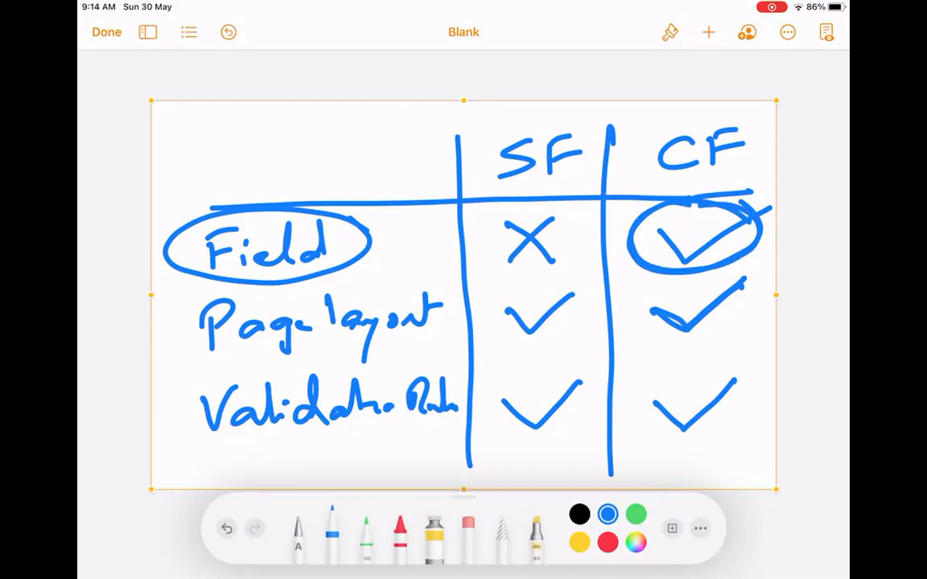
Double-underline the SF tick for Page layout, and underline and circle the SF tick for Validation Rule.
drag(568, 334, 580, 333)
drag(568, 341, 580, 339)
drag(573, 428, 583, 433)
drag(587, 369, 595, 382)
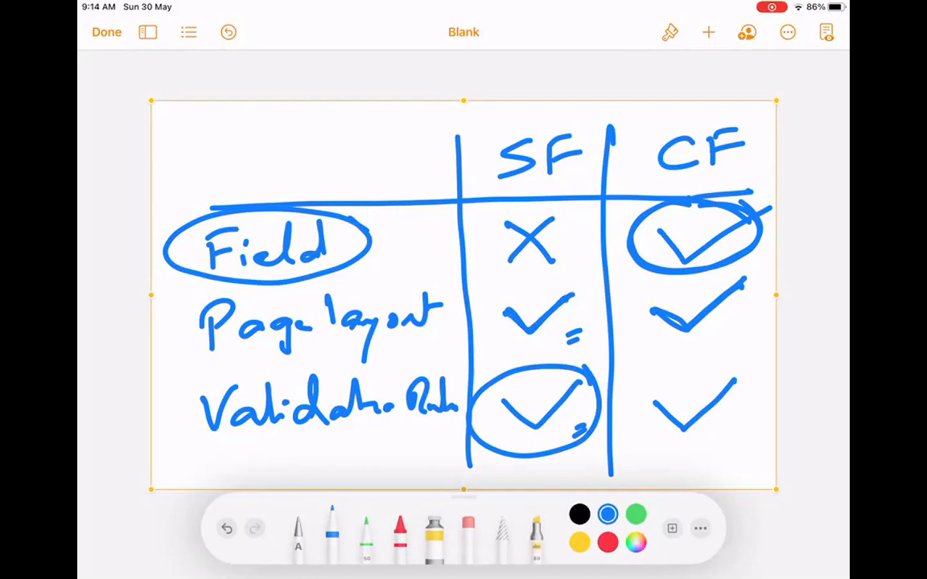
Thicken the CF ticks for Validation Rule and Field and the SF tick for Validation Rule, and add emphasis strokes beside the remaining ticks.
drag(656, 402, 737, 385)
mouse_move(660, 231)
mouse_down()
mouse_move(685, 261)
mouse_move(763, 215)
mouse_up()
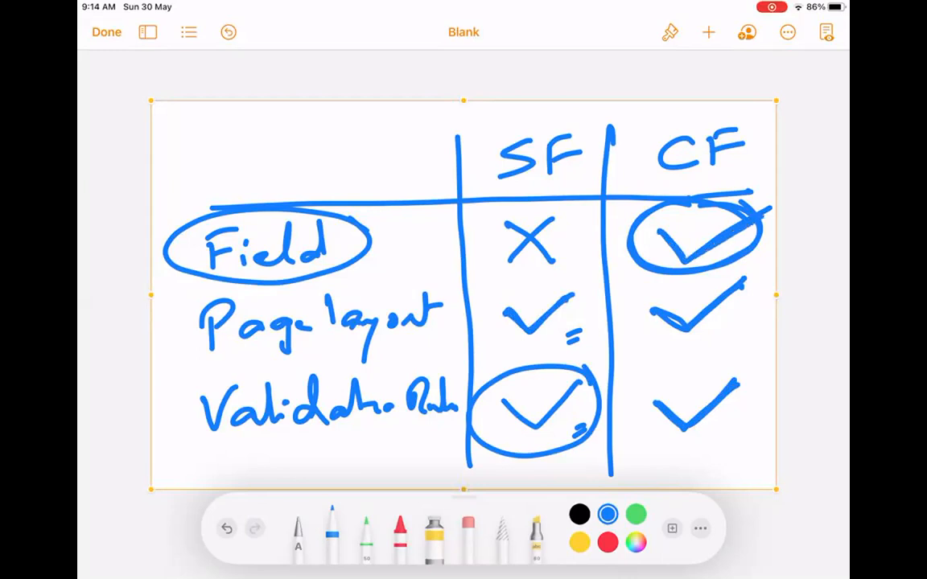
mouse_move(501, 403)
mouse_down()
mouse_move(531, 431)
mouse_move(589, 375)
mouse_up()
drag(563, 342, 584, 324)
drag(720, 336, 744, 320)
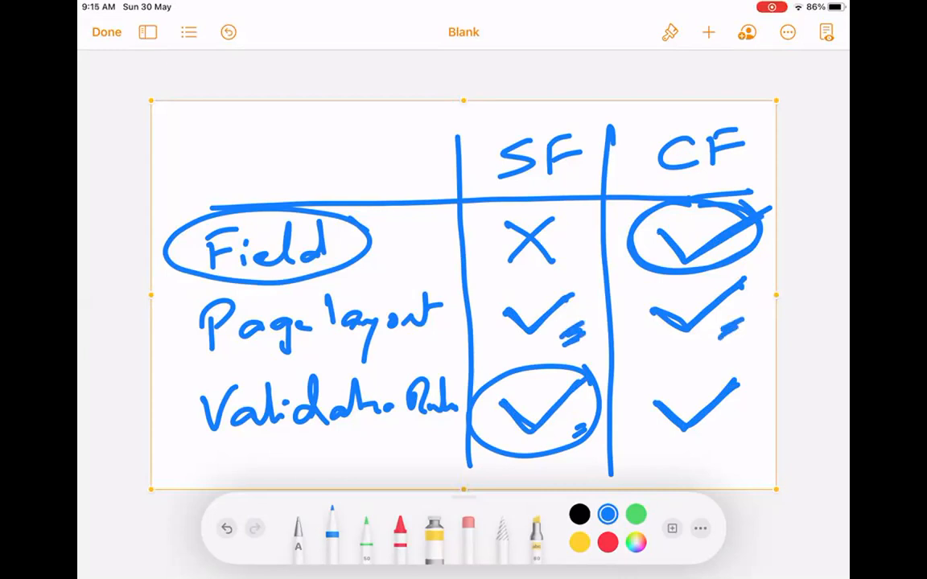
drag(715, 456, 746, 436)
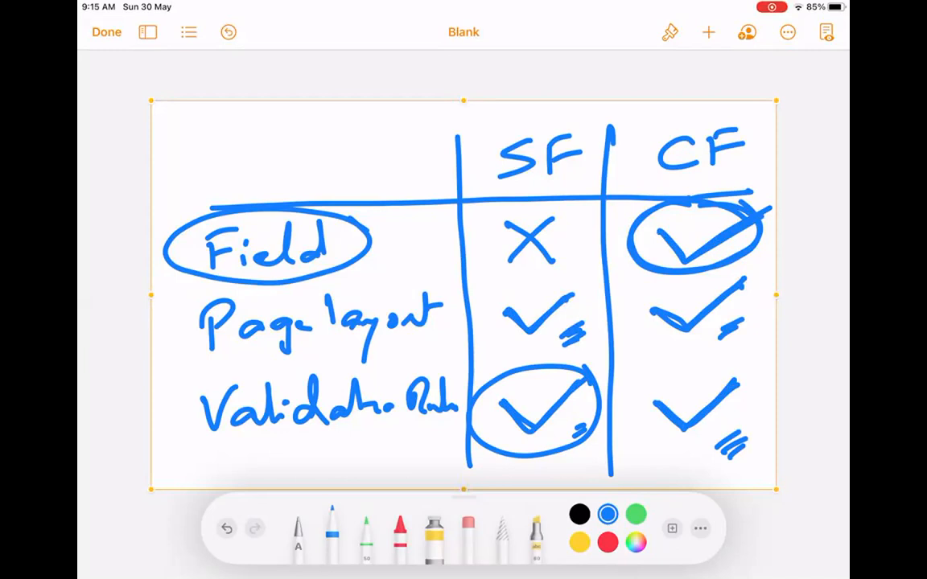
Insert another empty drawing in a blank part of the Pages document.
click(506, 98)
click(542, 68)
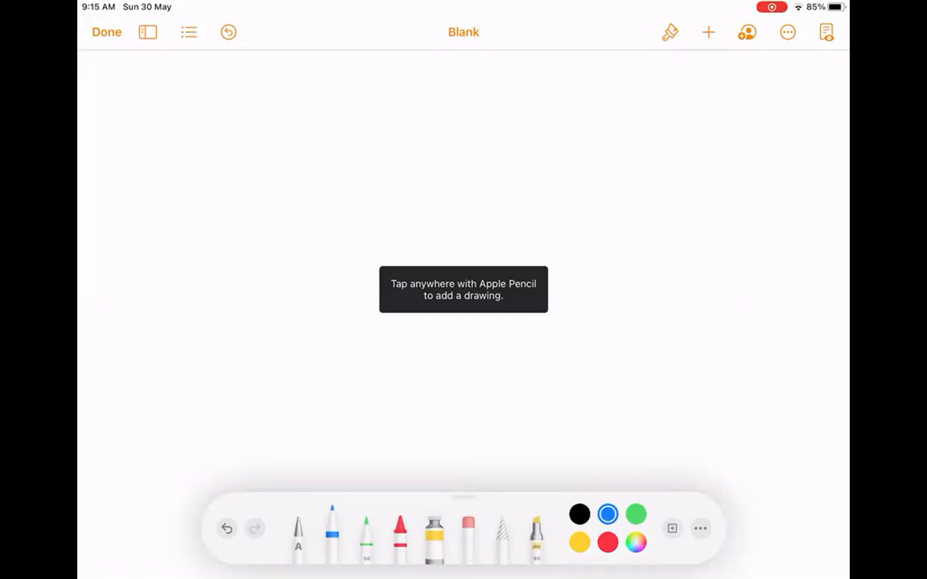
click(708, 32)
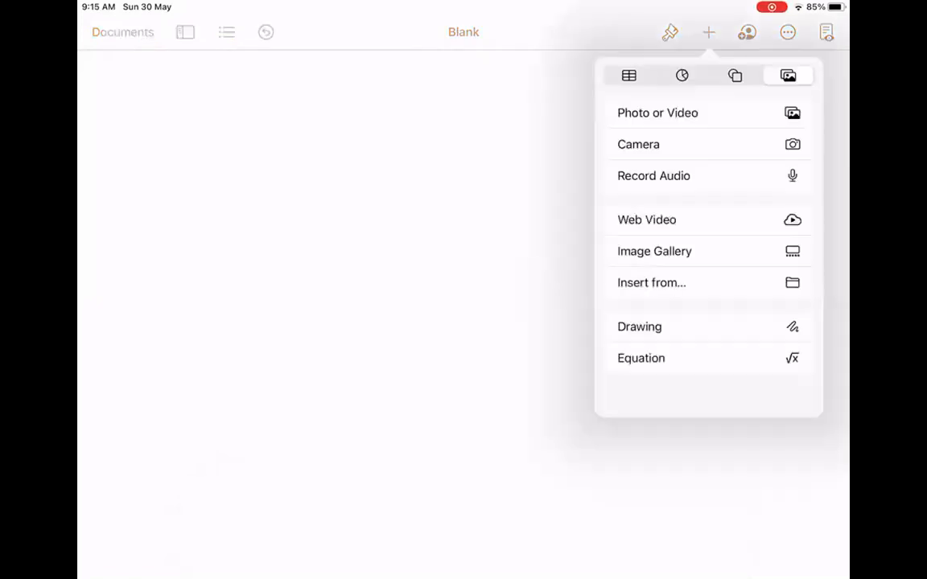
click(639, 327)
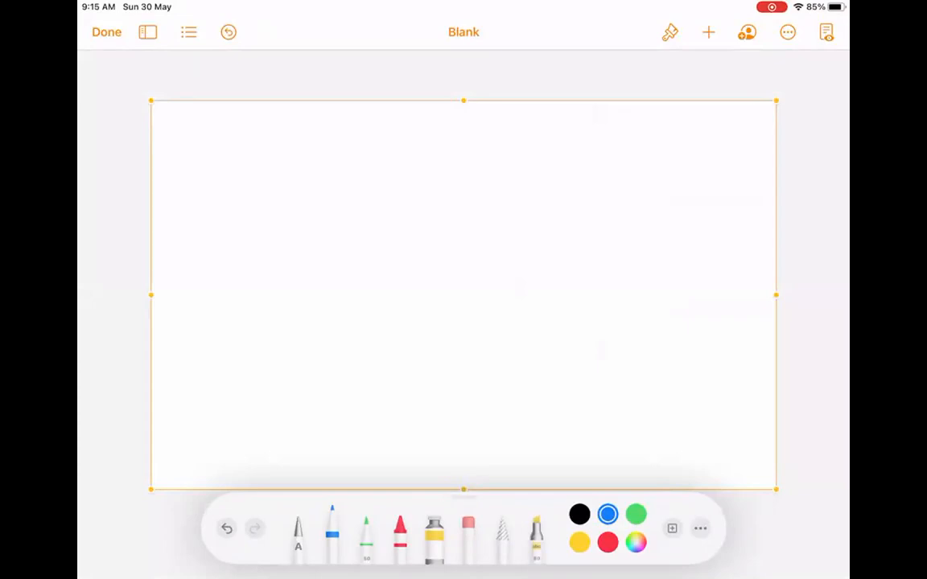
Draw a two-column table frame in the new drawing and handwrite the first column's heading VF.
drag(453, 124, 451, 478)
drag(206, 202, 736, 187)
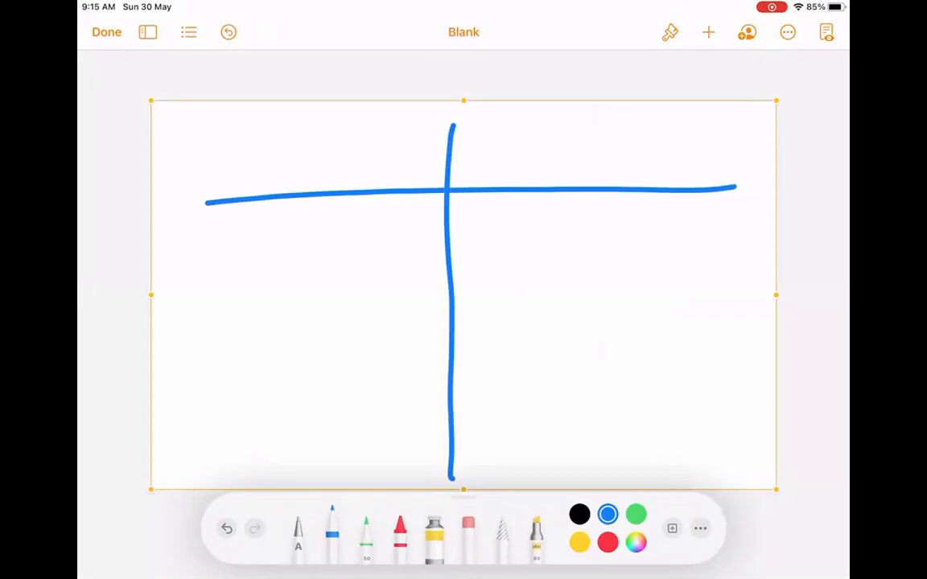
mouse_move(280, 137)
mouse_down()
mouse_move(299, 133)
mouse_move(322, 167)
mouse_move(354, 130)
mouse_up()
drag(323, 151, 347, 150)
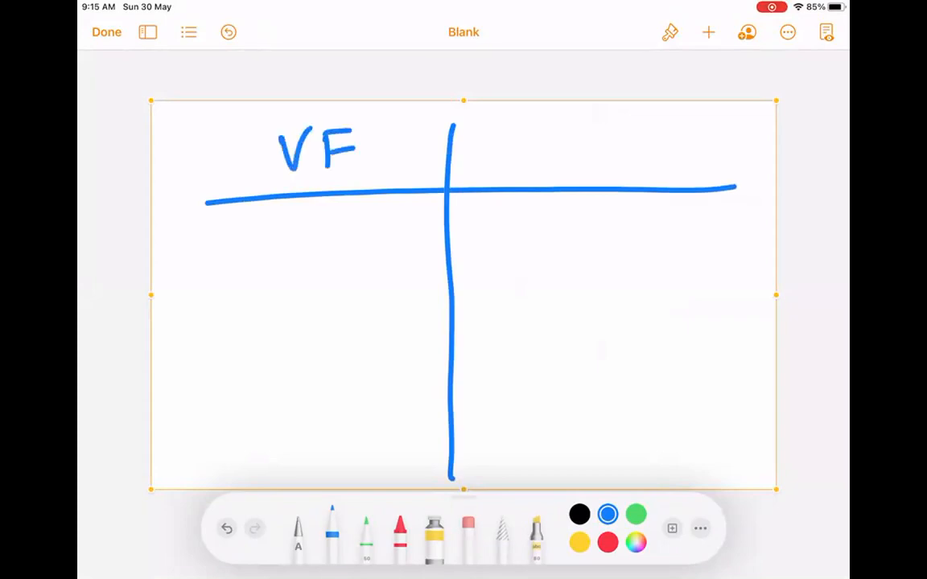
Handwrite "Before Saving" under the VF heading and underline it twice.
mouse_move(198, 234)
mouse_down()
mouse_move(198, 269)
mouse_move(201, 251)
mouse_move(200, 268)
mouse_move(241, 256)
mouse_up()
drag(254, 217, 242, 301)
drag(260, 250, 290, 255)
drag(293, 251, 305, 255)
mouse_move(361, 214)
mouse_down()
mouse_move(329, 264)
mouse_move(367, 259)
mouse_up()
mouse_move(371, 257)
mouse_down()
mouse_move(394, 245)
mouse_move(400, 258)
mouse_up()
mouse_move(403, 257)
mouse_down()
mouse_move(417, 256)
mouse_move(407, 299)
mouse_up()
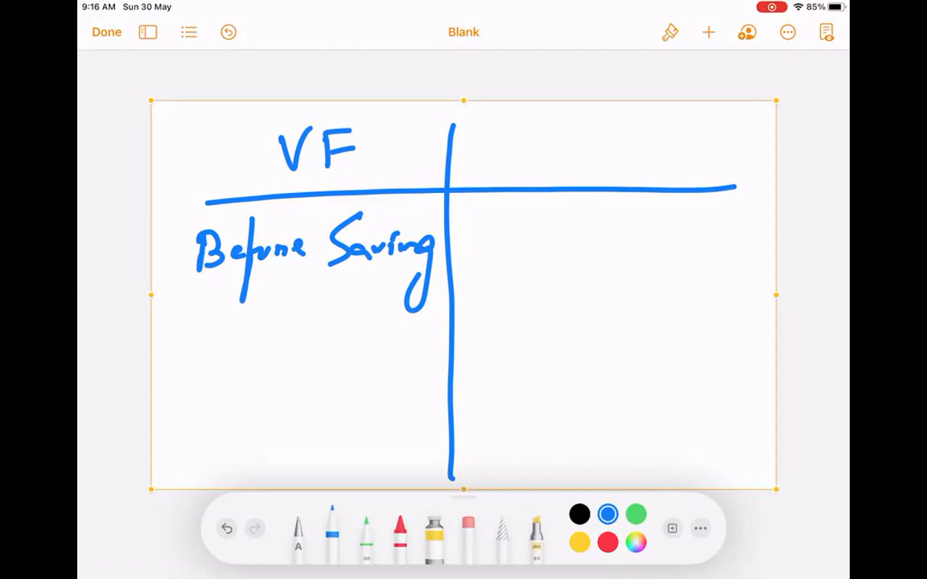
mouse_move(283, 289)
mouse_down()
mouse_move(347, 283)
mouse_move(360, 292)
mouse_up()
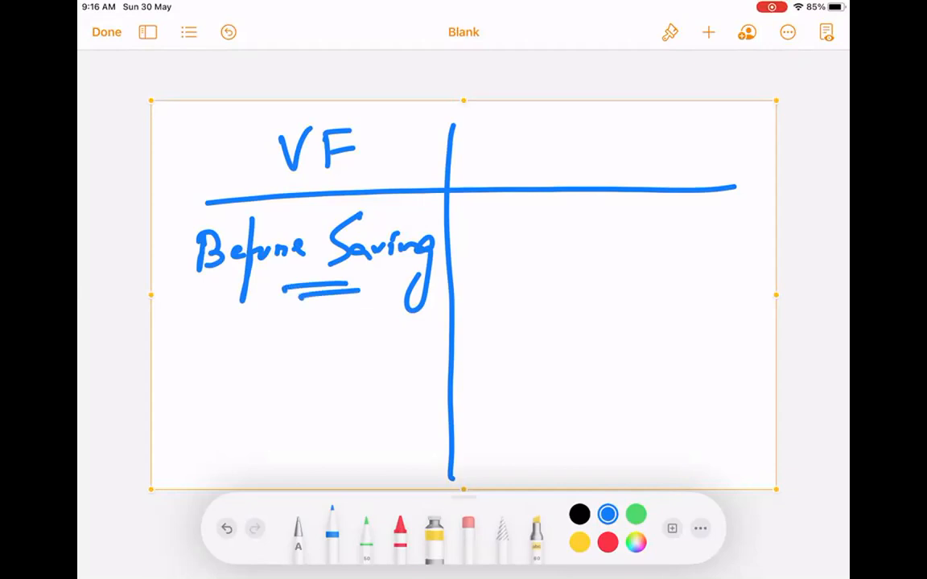
Handwrite "Blocker" below "Before Saving" in the VF column.
drag(198, 337, 196, 390)
drag(196, 338, 200, 376)
mouse_move(234, 327)
mouse_down()
mouse_move(231, 371)
mouse_move(267, 368)
mouse_up()
mouse_move(278, 329)
mouse_down()
mouse_move(308, 360)
mouse_move(384, 347)
mouse_up()
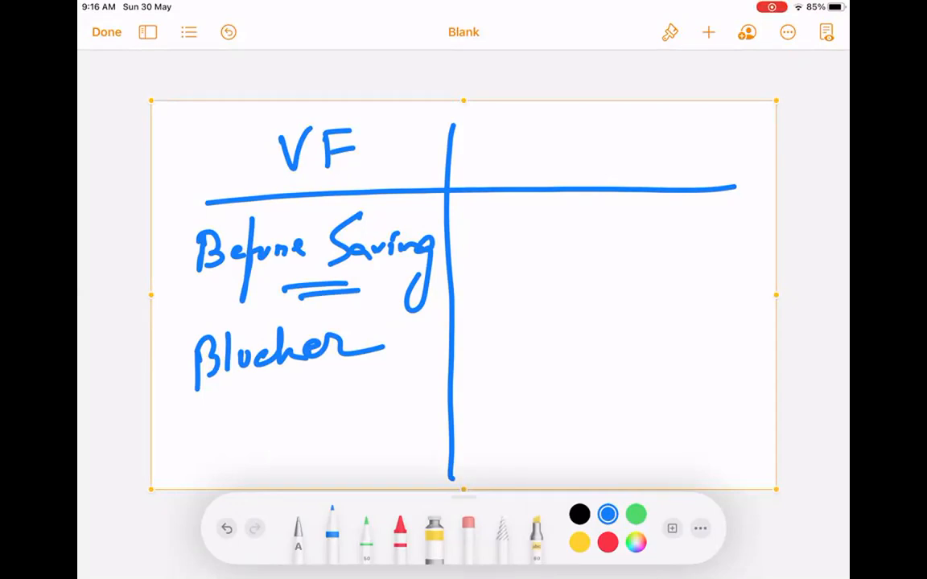
Handwrite the heading WR above the line in the second column of the table.
mouse_move(549, 132)
mouse_down()
mouse_move(555, 163)
mouse_move(600, 129)
mouse_move(615, 165)
mouse_up()
drag(615, 127, 644, 125)
mouse_move(616, 146)
mouse_down()
mouse_move(639, 144)
mouse_move(663, 165)
mouse_up()
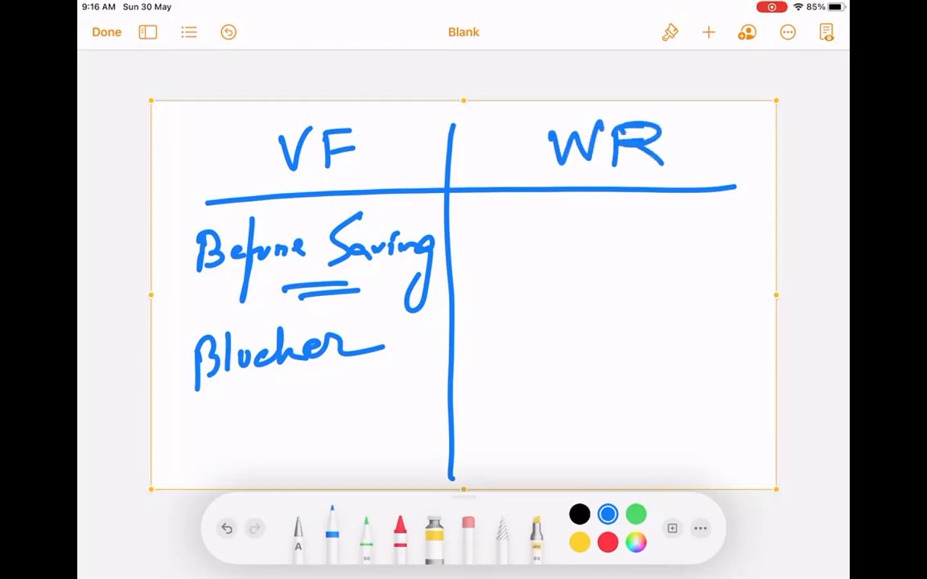
Handwrite "After Saving" under the WR heading.
mouse_move(481, 251)
mouse_down()
mouse_move(508, 249)
mouse_move(505, 234)
mouse_move(510, 274)
mouse_up()
drag(521, 230, 579, 227)
drag(629, 211, 610, 251)
mouse_move(644, 230)
mouse_down()
mouse_move(653, 233)
mouse_move(649, 241)
mouse_move(681, 241)
mouse_up()
drag(682, 211, 711, 235)
mouse_move(730, 217)
mouse_down()
mouse_move(726, 263)
mouse_move(738, 225)
mouse_up()
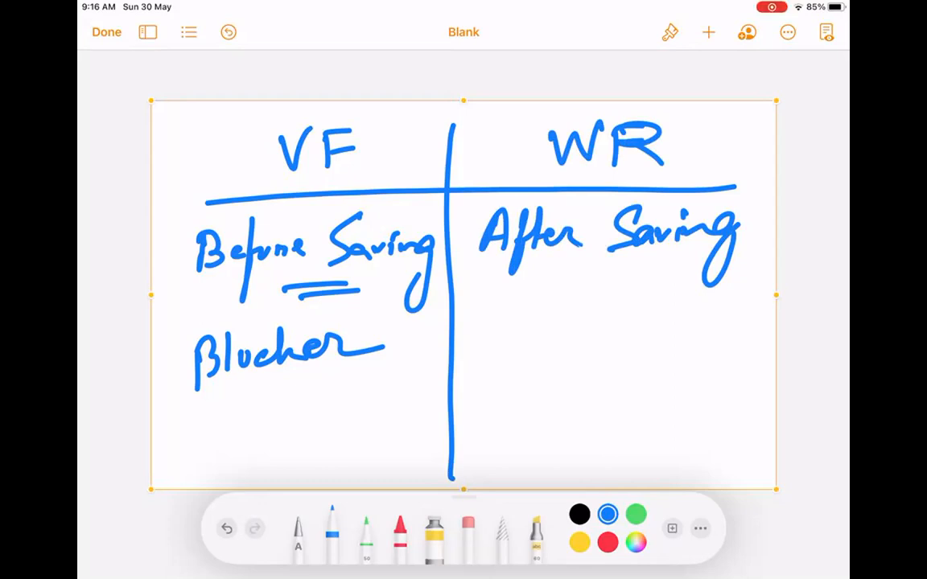
Handwrite "Actions" below "After Saving" in the WR column and underline it once.
mouse_move(476, 322)
mouse_down()
mouse_move(502, 318)
mouse_move(498, 304)
mouse_up()
drag(519, 302, 521, 318)
mouse_move(531, 286)
mouse_down()
mouse_move(532, 321)
mouse_move(547, 295)
mouse_up()
drag(552, 302, 554, 318)
mouse_move(552, 290)
mouse_down()
mouse_move(586, 302)
mouse_move(576, 307)
mouse_up()
drag(592, 309, 605, 298)
drag(617, 283, 610, 309)
drag(483, 326, 631, 317)
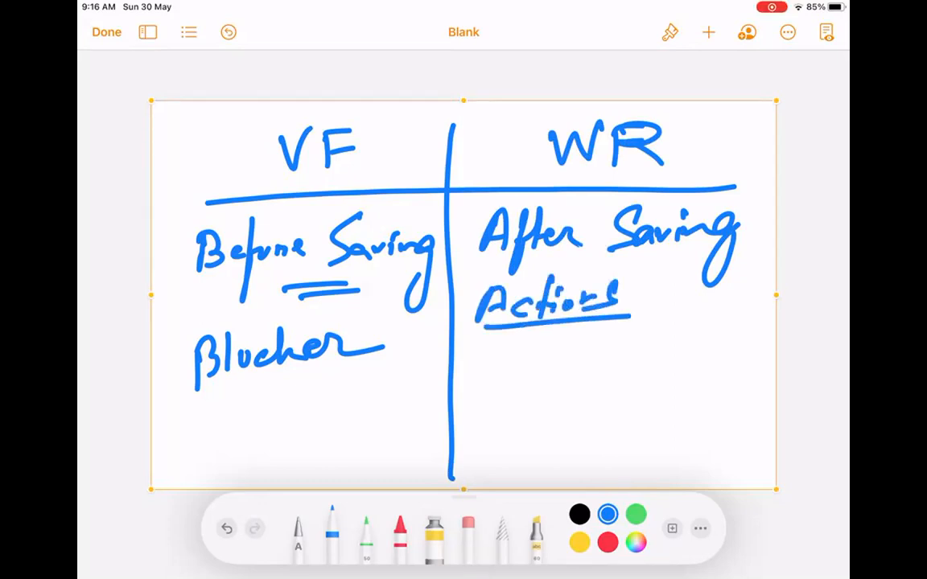
List Email, Tasks and Fields by hand, one below the other, under the Actions subheading.
mouse_move(530, 337)
mouse_down()
mouse_move(533, 371)
mouse_move(611, 367)
mouse_up()
drag(621, 328, 624, 367)
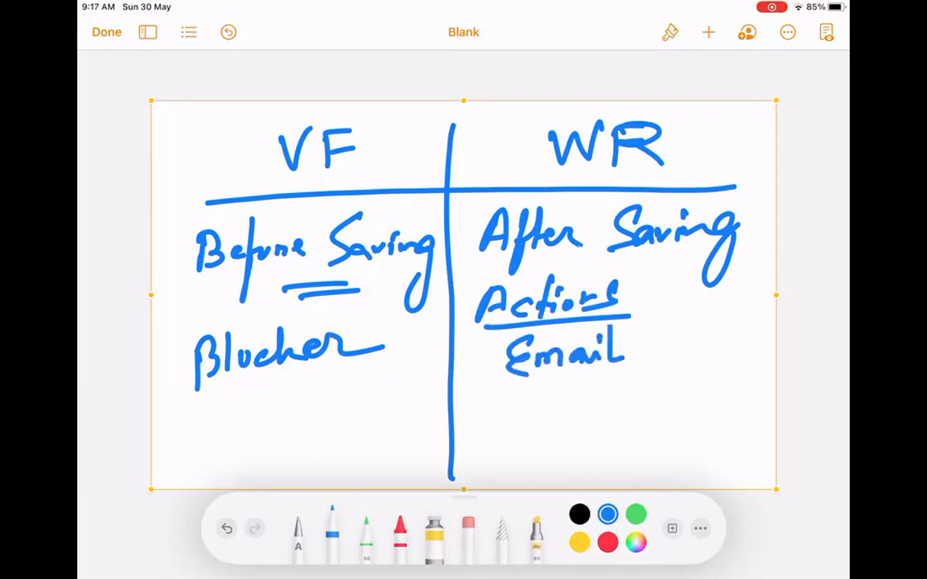
drag(494, 394, 522, 391)
mouse_move(508, 392)
mouse_down()
mouse_move(506, 418)
mouse_move(537, 415)
mouse_up()
drag(554, 403, 549, 415)
drag(571, 380, 568, 415)
drag(586, 397, 595, 408)
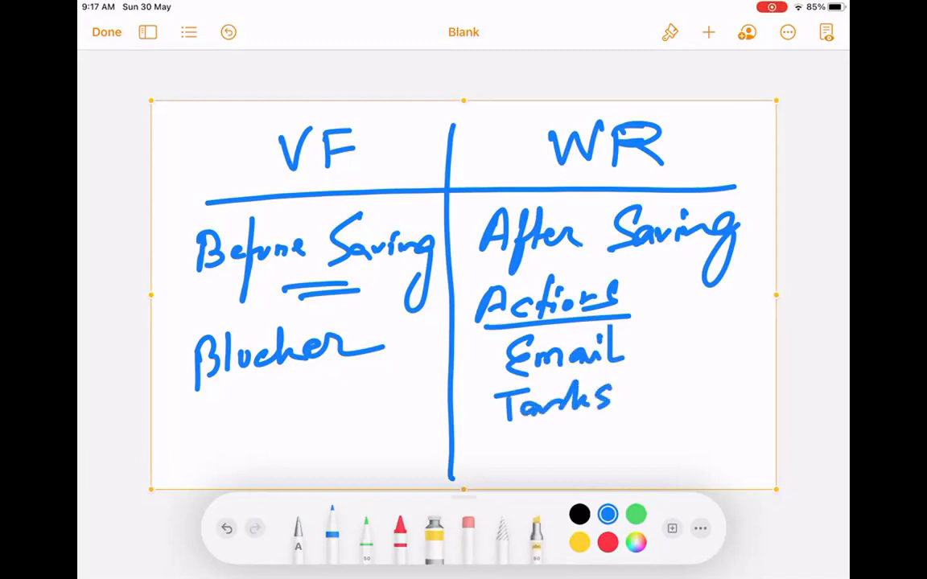
mouse_move(505, 434)
mouse_down()
mouse_move(503, 465)
mouse_move(523, 431)
mouse_move(517, 447)
mouse_up()
mouse_move(529, 442)
mouse_down()
mouse_move(528, 463)
mouse_move(571, 460)
mouse_up()
drag(587, 444, 596, 460)
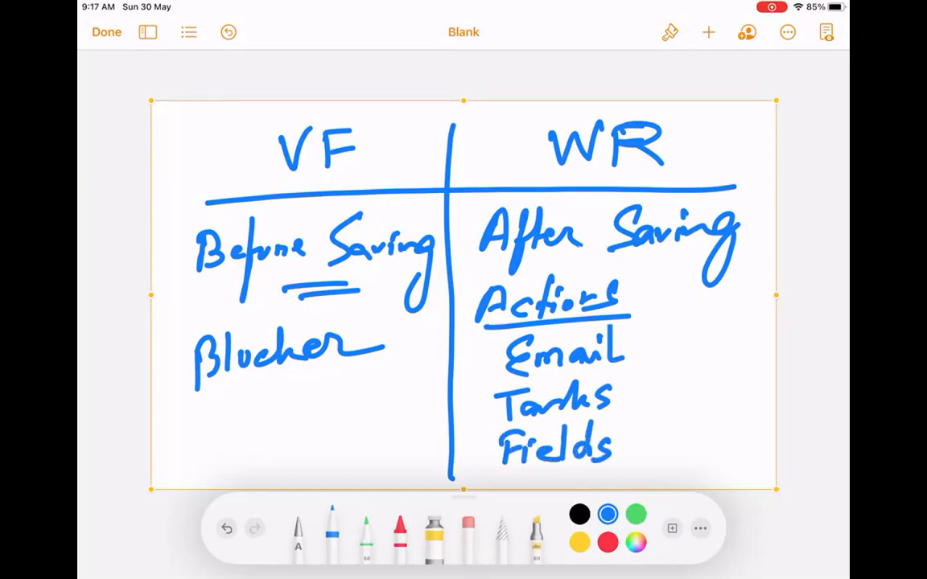
Handwrite the bracketed note "Self or MD Par" beside the Fields entry.
mouse_move(642, 429)
mouse_down()
mouse_move(643, 470)
mouse_move(671, 455)
mouse_up()
mouse_move(674, 424)
mouse_down()
mouse_move(673, 460)
mouse_move(680, 462)
mouse_up()
mouse_move(676, 444)
mouse_down()
mouse_move(728, 434)
mouse_move(692, 480)
mouse_move(718, 475)
mouse_up()
mouse_move(738, 455)
mouse_down()
mouse_move(735, 473)
mouse_move(741, 464)
mouse_up()
drag(752, 461, 770, 461)
drag(761, 415, 770, 435)
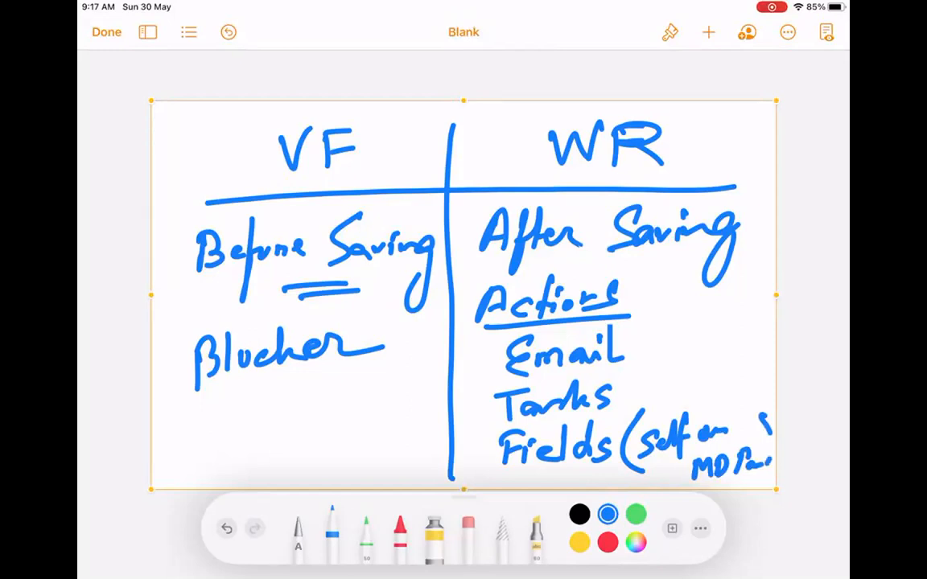
Number Email, Tasks and Fields with circled 1 to 3, and add a circled 4 for OM, double-underlined with FF beneath.
mouse_move(473, 341)
mouse_down()
mouse_move(460, 412)
mouse_move(481, 419)
mouse_move(474, 470)
mouse_up()
mouse_move(483, 439)
mouse_down()
mouse_move(471, 477)
mouse_move(497, 454)
mouse_up()
drag(666, 321, 678, 333)
mouse_move(672, 322)
mouse_down()
mouse_move(671, 348)
mouse_move(672, 315)
mouse_move(704, 317)
mouse_move(723, 344)
mouse_move(748, 343)
mouse_move(739, 360)
mouse_up()
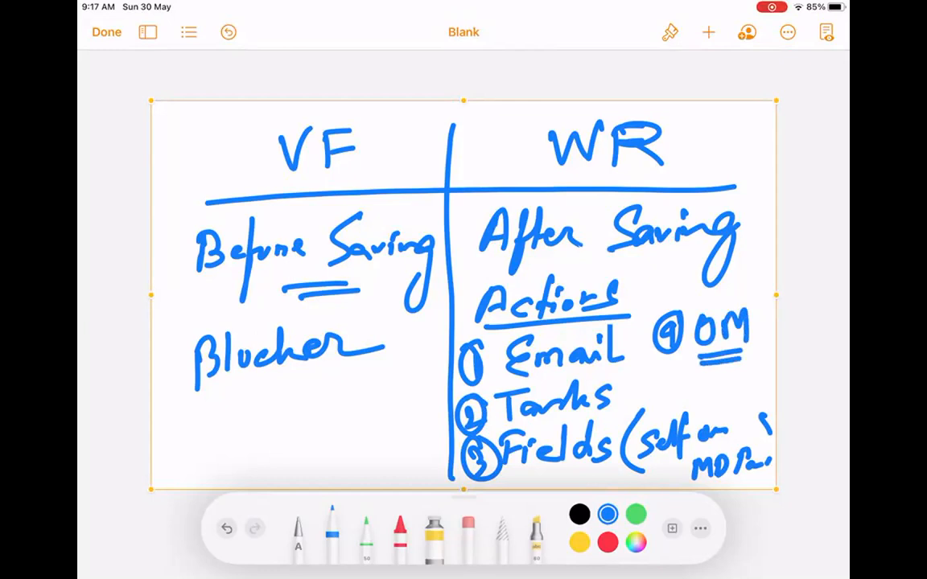
drag(702, 364, 724, 361)
drag(709, 364, 704, 385)
drag(705, 374, 753, 362)
mouse_move(734, 364)
mouse_down()
mouse_move(729, 385)
mouse_move(747, 371)
mouse_up()
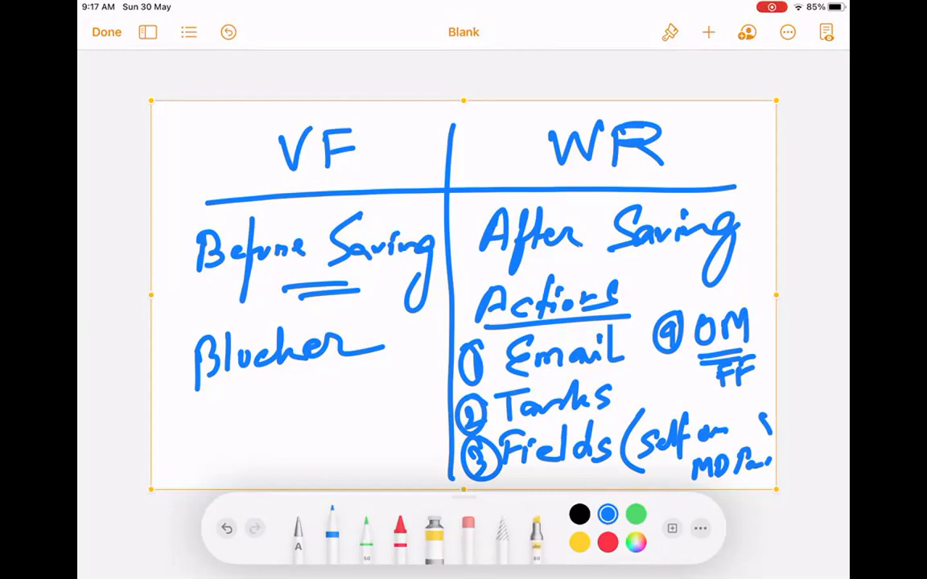
Mark the Email, Tasks and Fields entries with short underlines beneath their last letters.
drag(614, 367, 637, 365)
drag(605, 417, 626, 412)
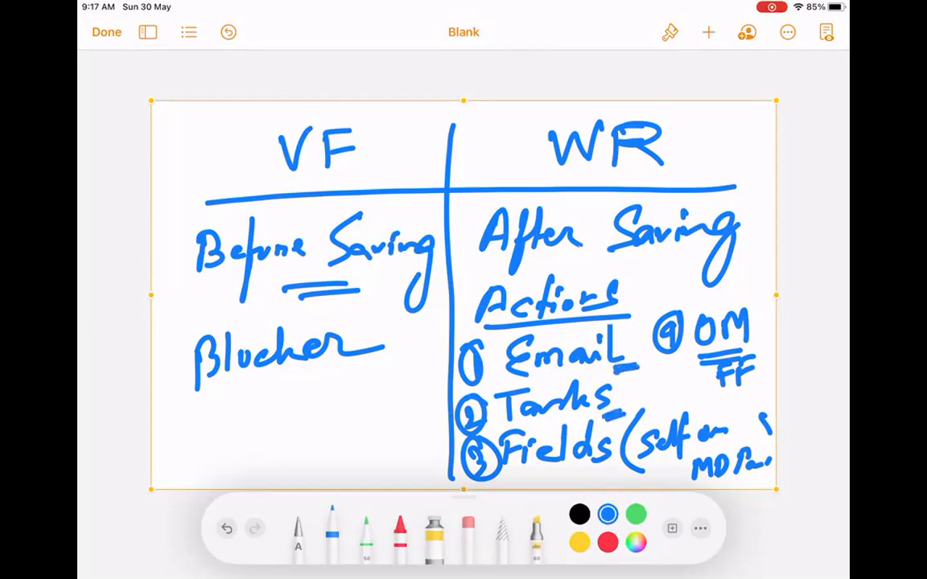
drag(597, 473, 619, 468)
mouse_move(621, 469)
mouse_down()
mouse_move(602, 477)
mouse_move(618, 474)
mouse_up()
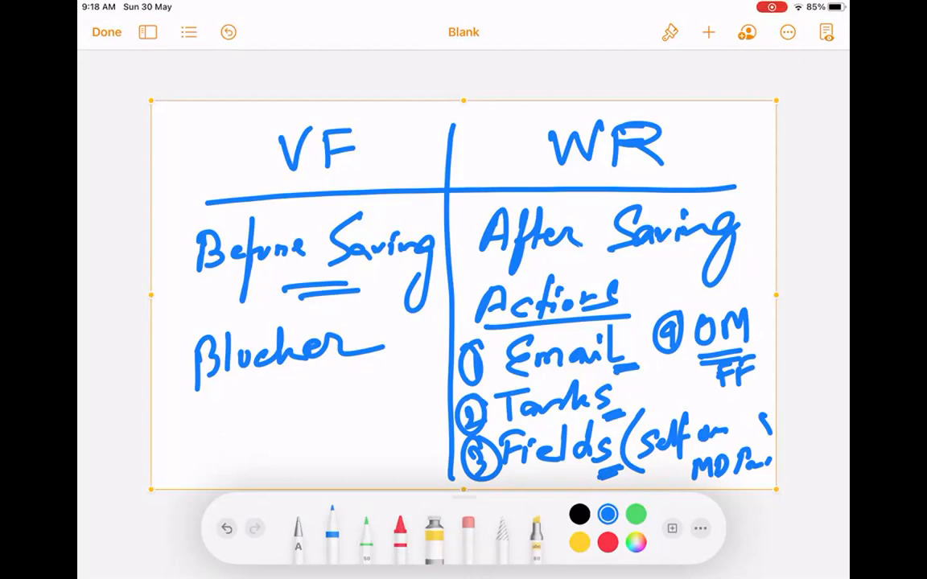
Delete the VF and WR comparison drawing, and switch from Pages to the Zoom app.
click(499, 106)
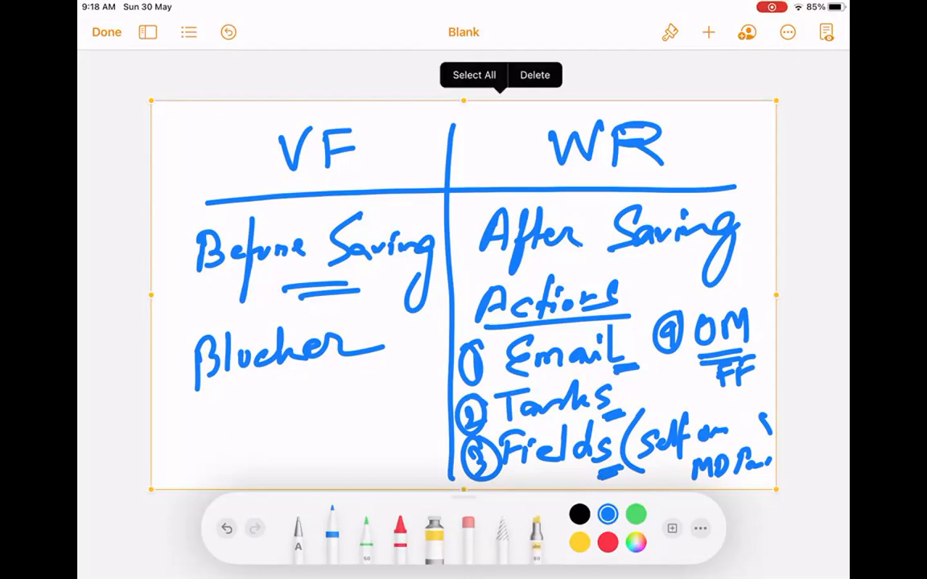
click(535, 74)
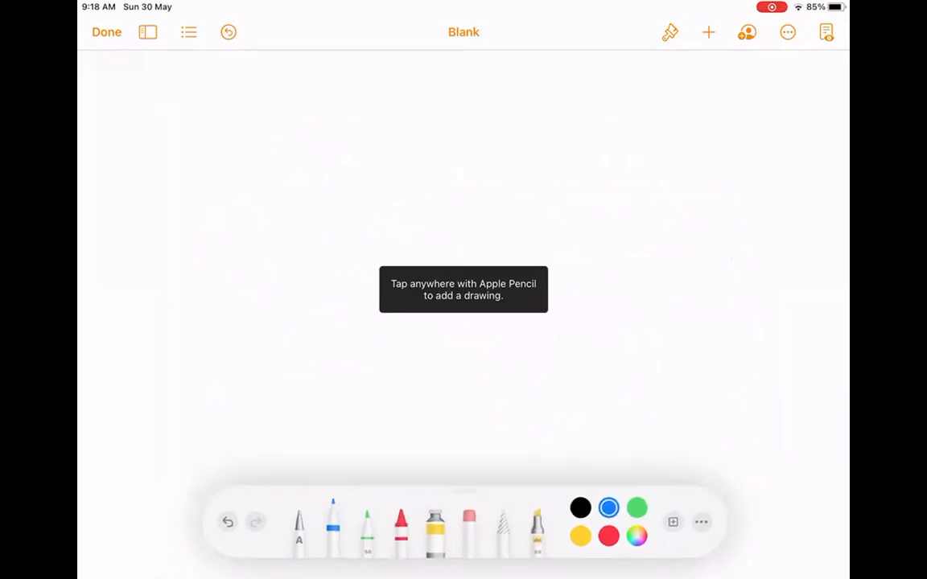
key(super+h)
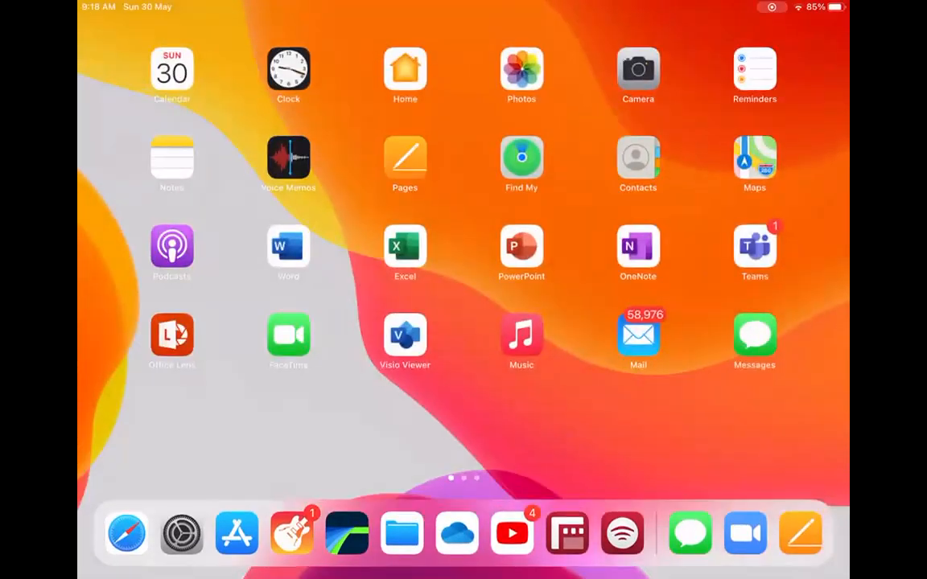
scroll(464, 266, right, 5)
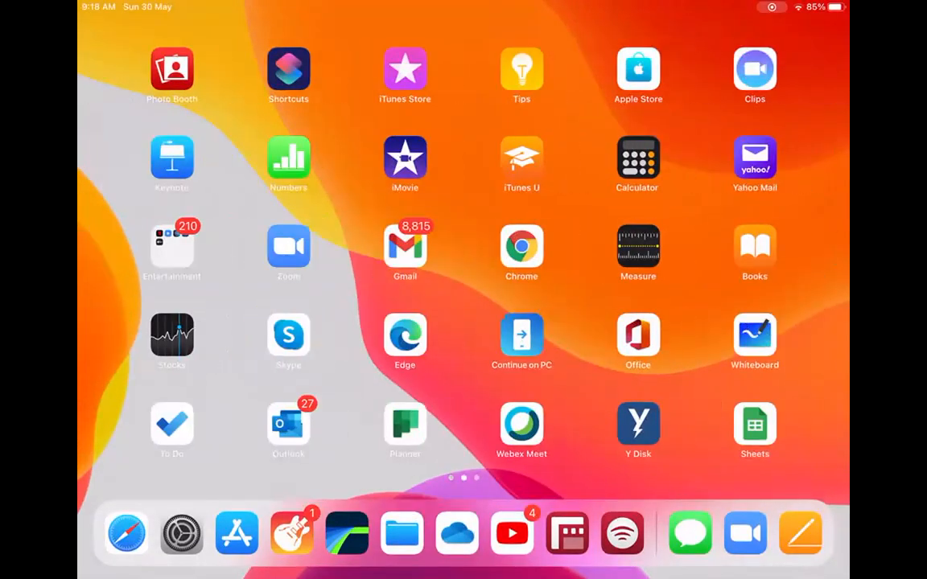
scroll(463, 265, right, 3)
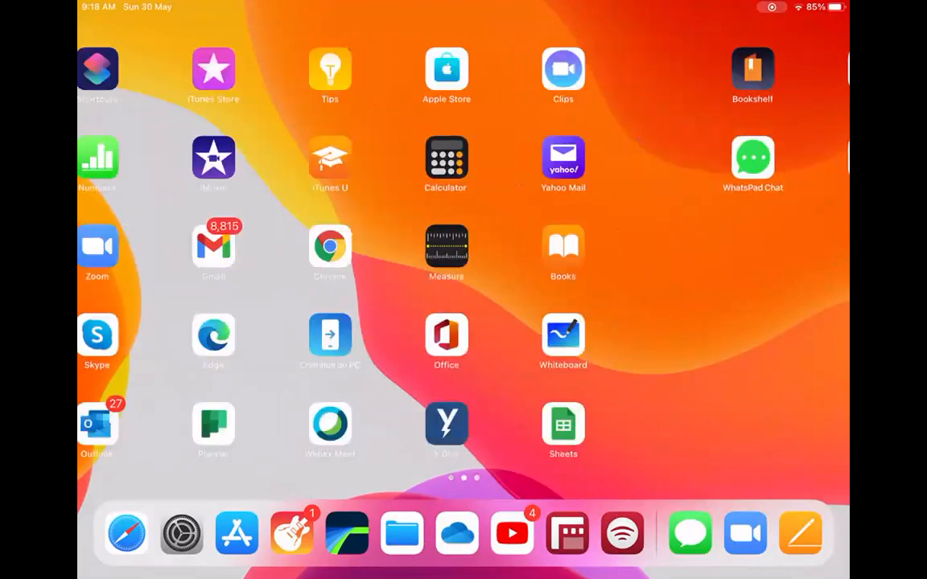
click(287, 246)
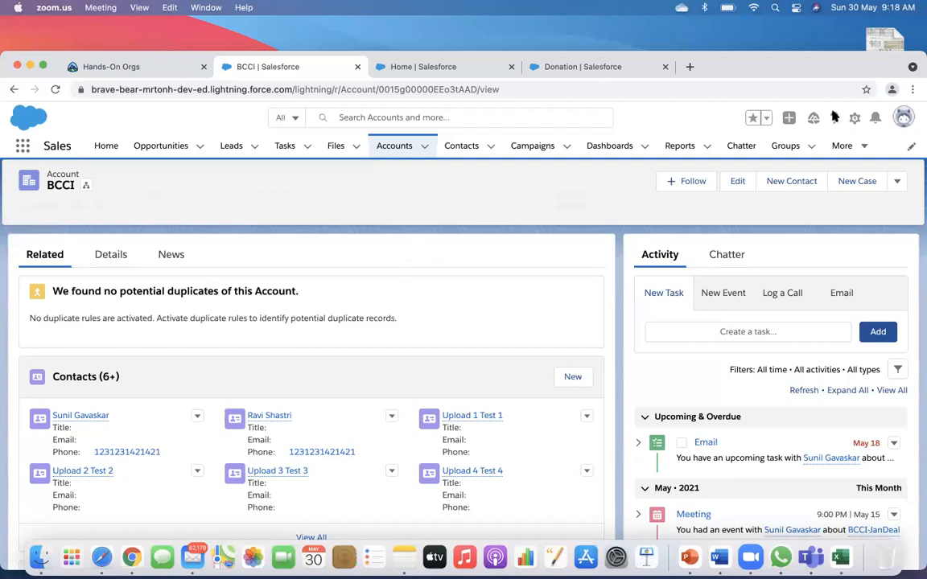
Return to Salesforce and go from the Donation object's settings to the Setup home page.
click(424, 69)
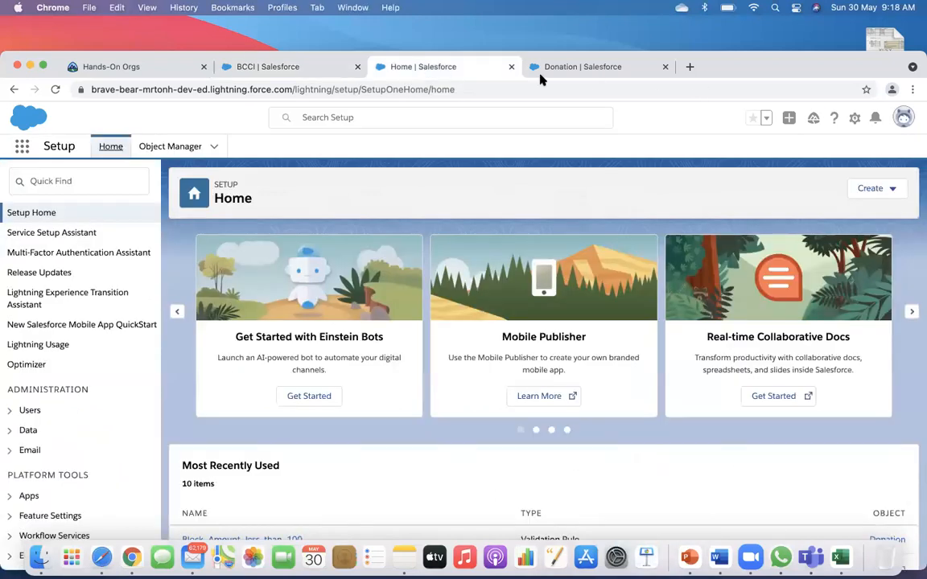
click(590, 72)
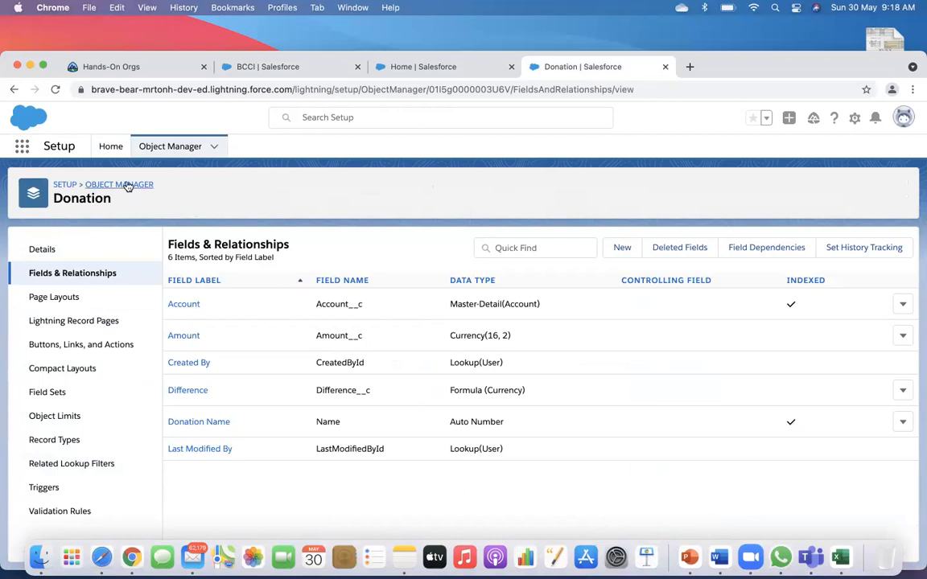
click(169, 148)
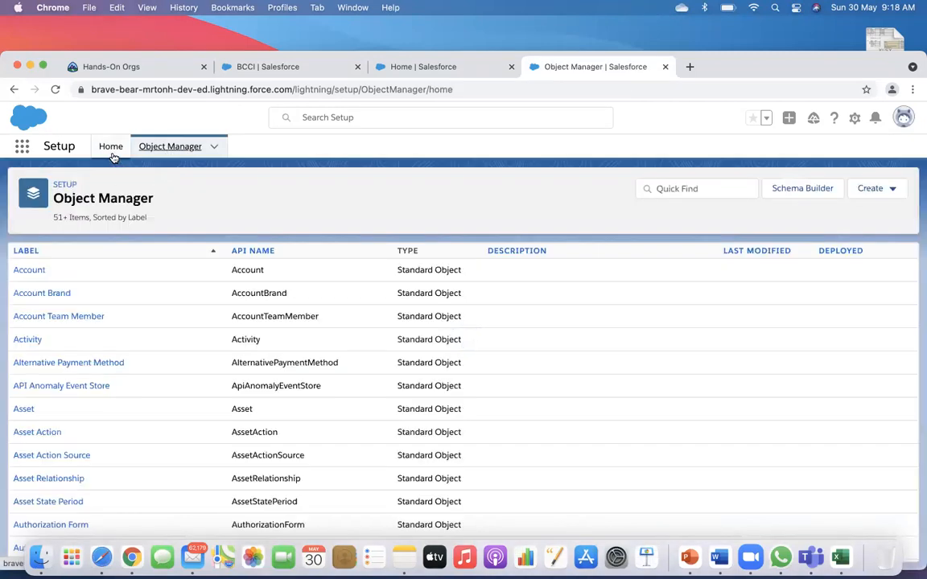
click(111, 148)
Search Setup for "process" and open Workflow Rules under Process Automation.
click(69, 183)
text(wo)
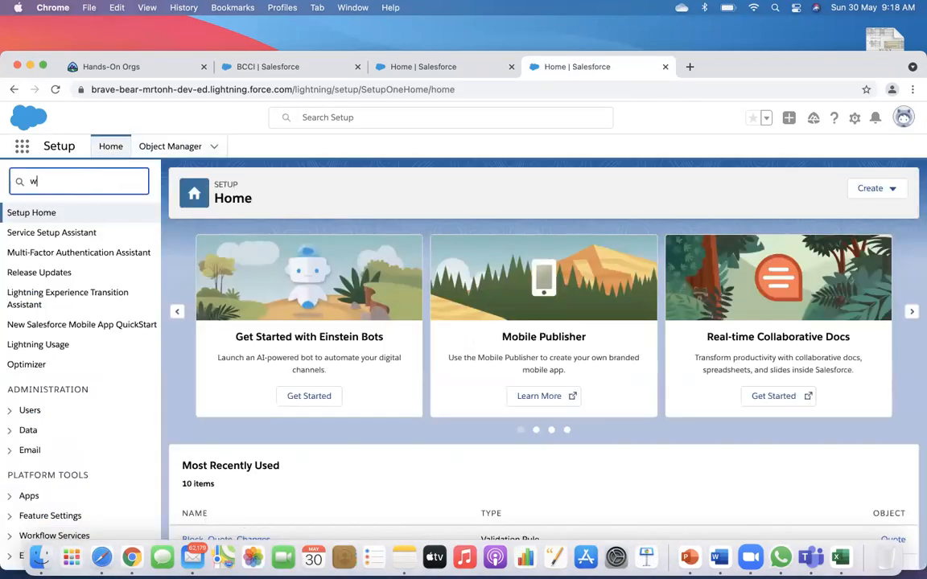
key(BackSpace)
key(BackSpace)
text(ro)
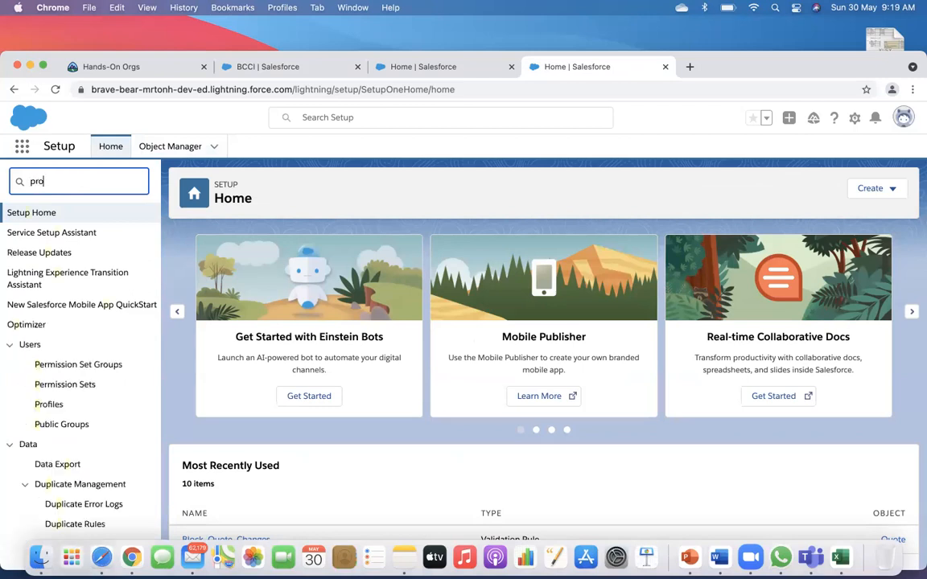
text(cess)
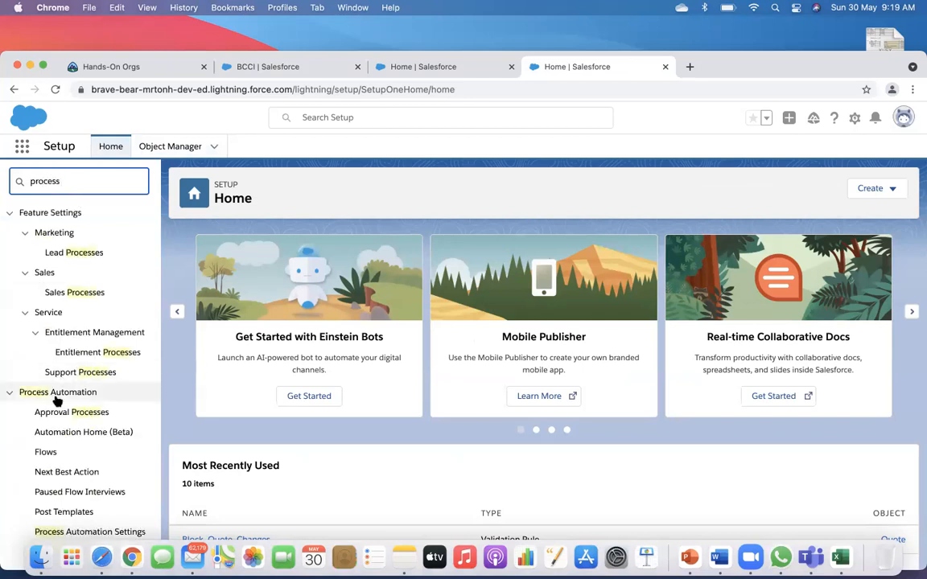
scroll(56, 400, down, 3)
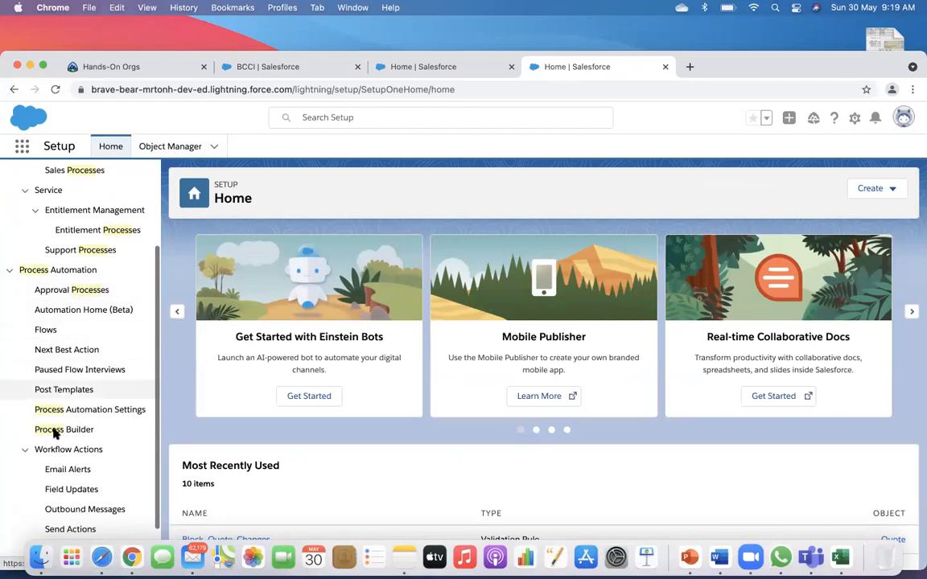
scroll(56, 468, down, 1)
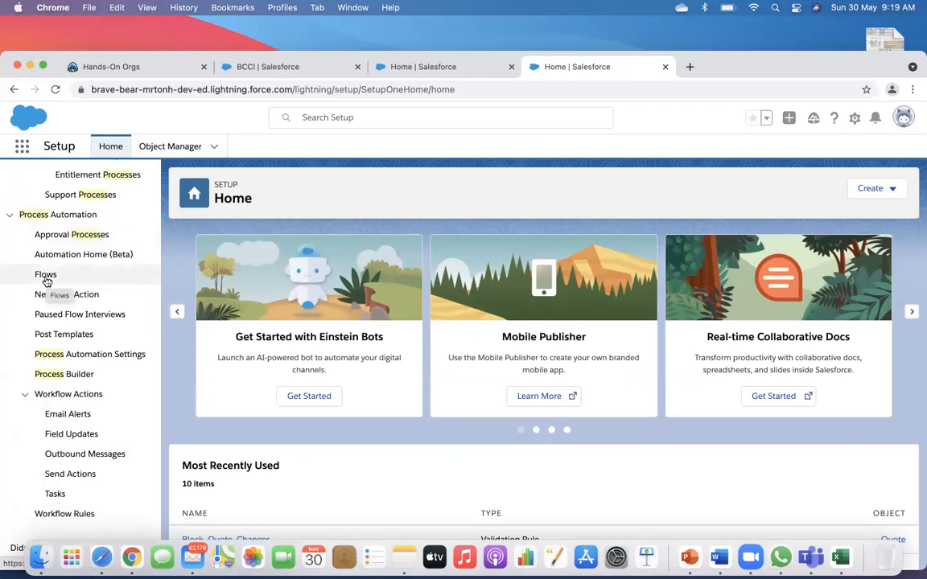
click(45, 516)
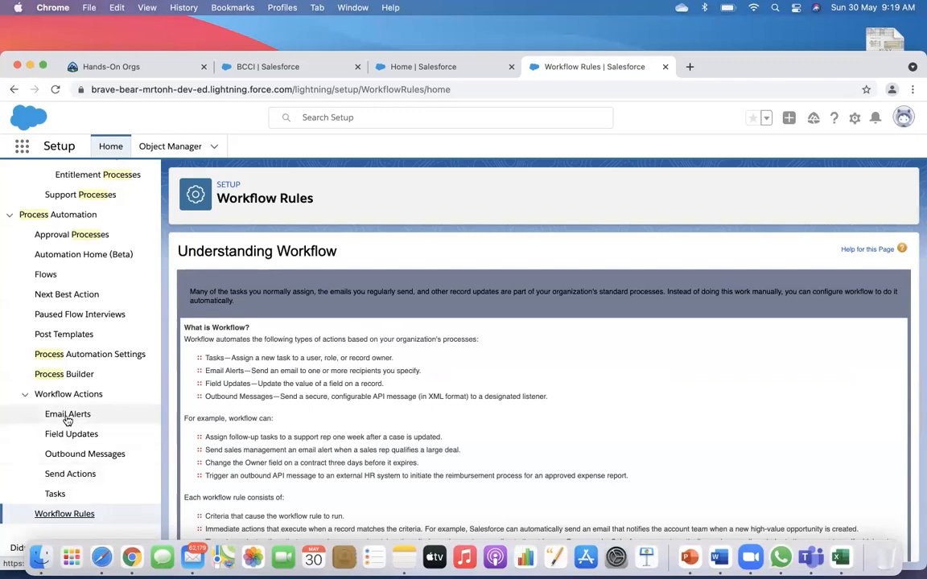
Continue past the workflow introduction and start a new workflow rule.
scroll(258, 478, down, 2)
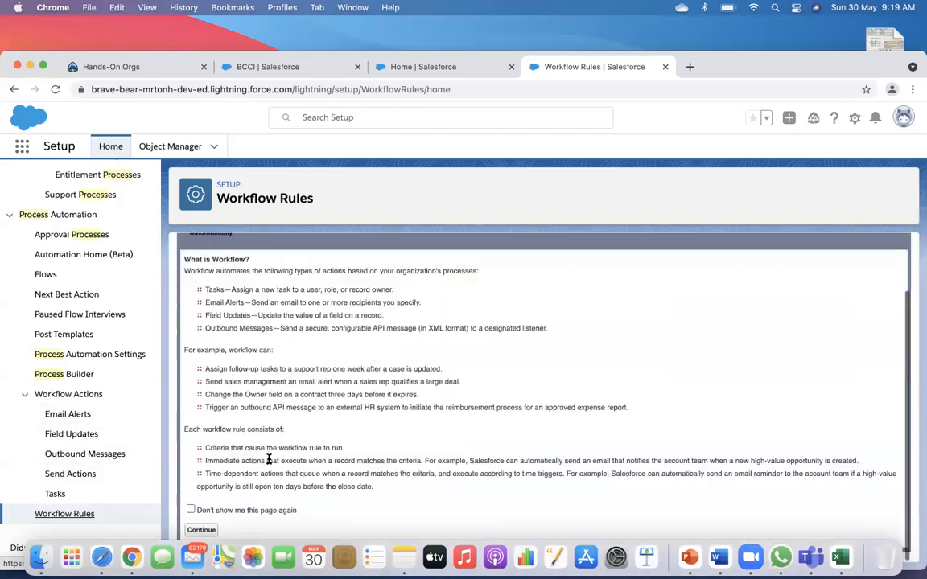
click(202, 530)
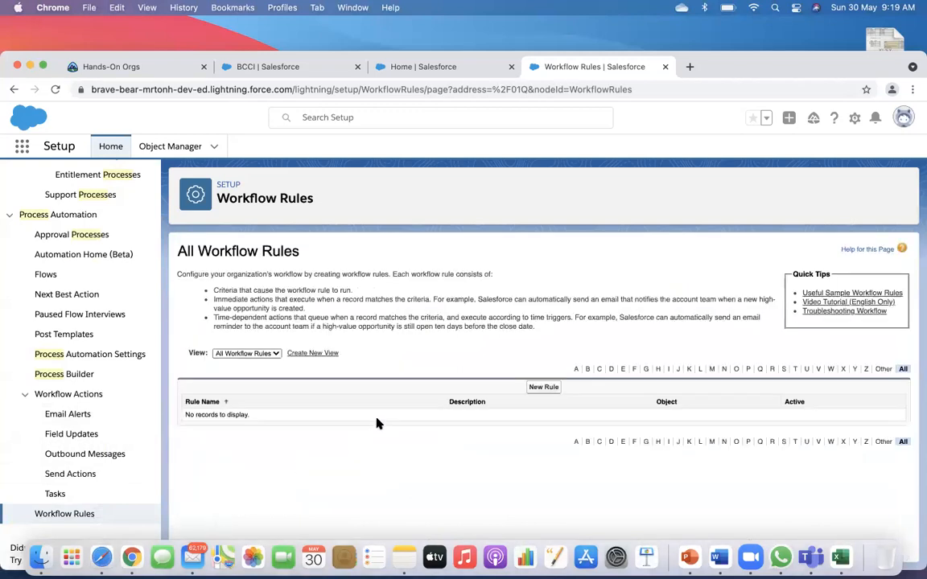
click(543, 387)
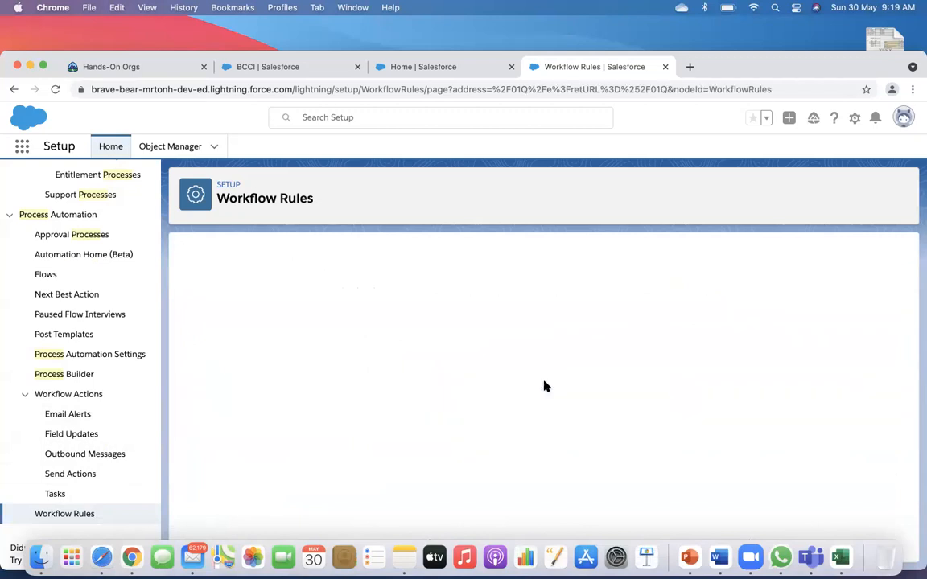
Choose Donation as the object the new workflow rule applies to.
click(417, 367)
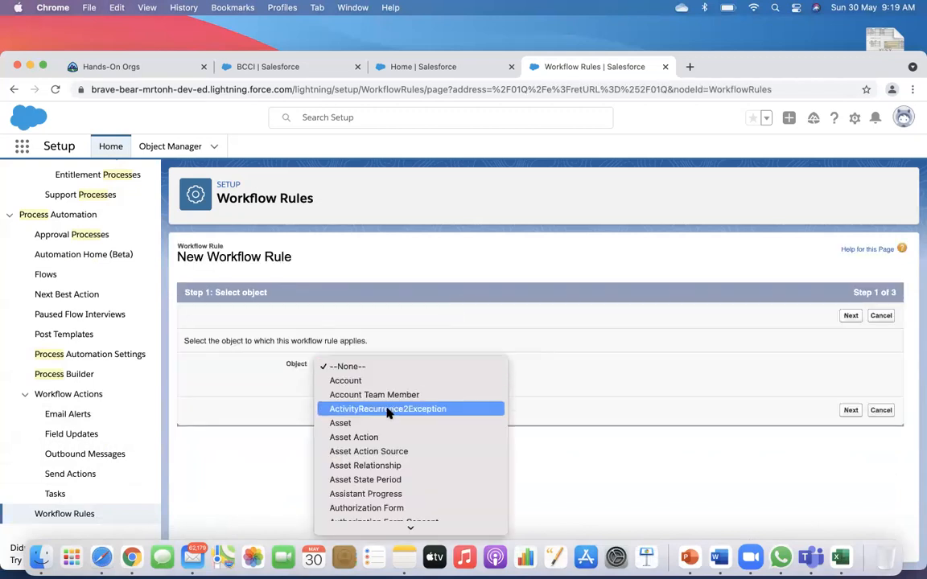
scroll(388, 412, down, 20)
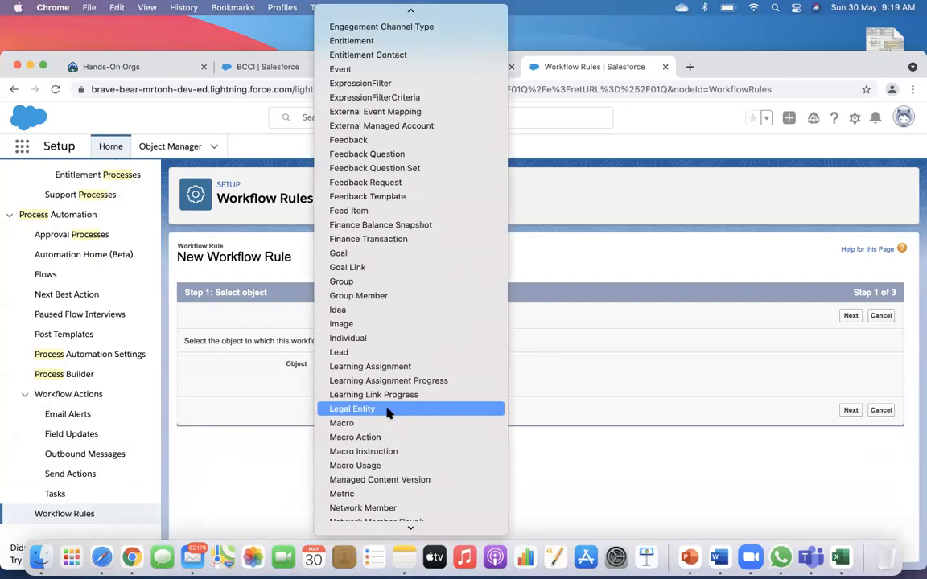
scroll(388, 412, up, 20)
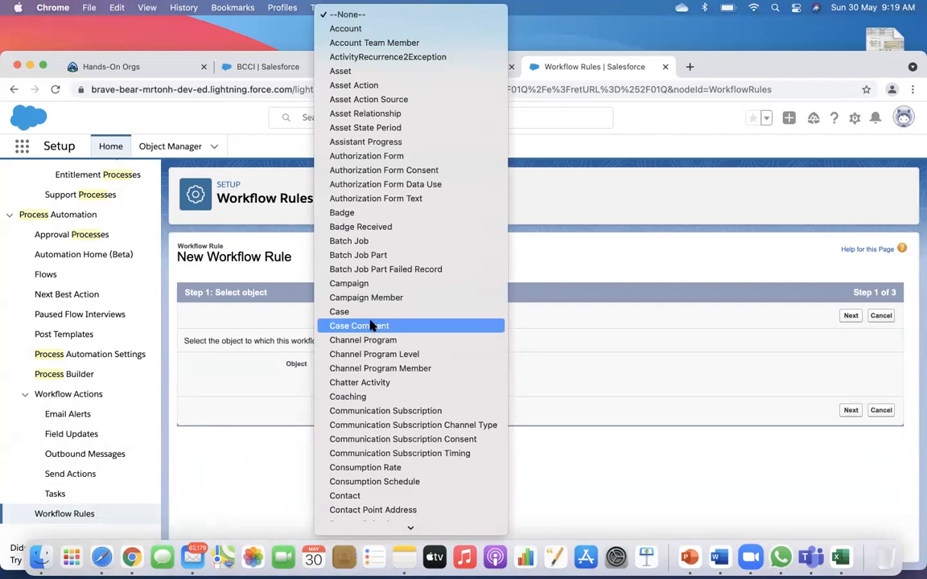
scroll(361, 220, down, 20)
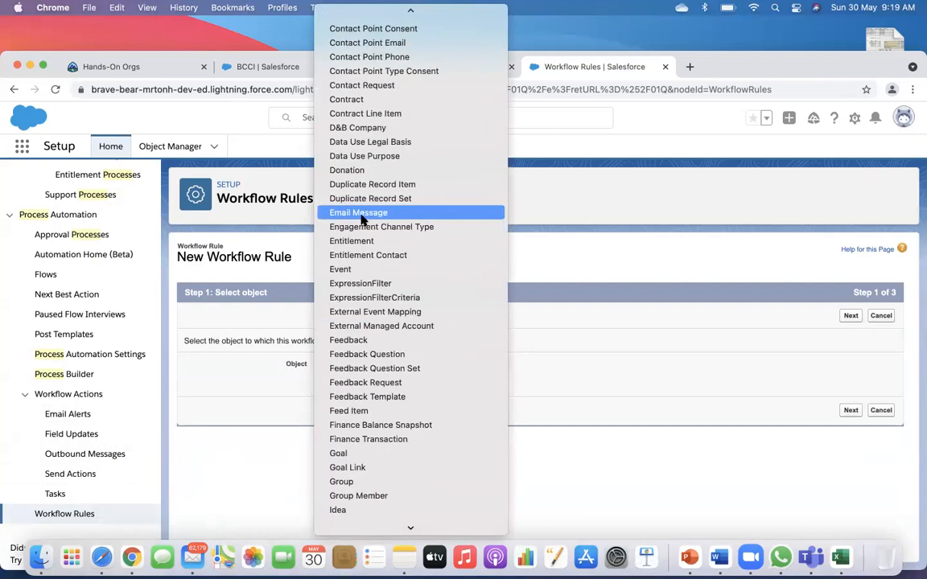
scroll(361, 220, down, 15)
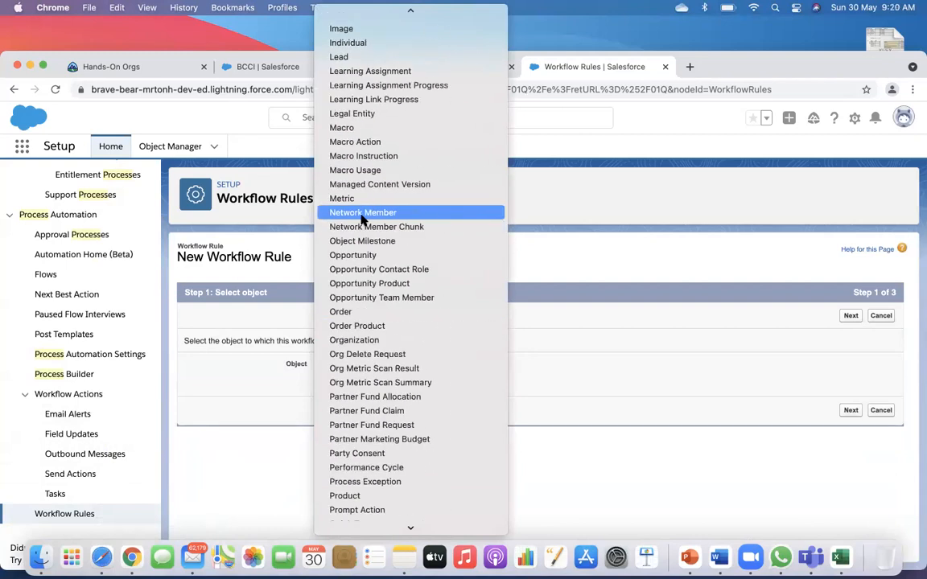
scroll(361, 219, up, 20)
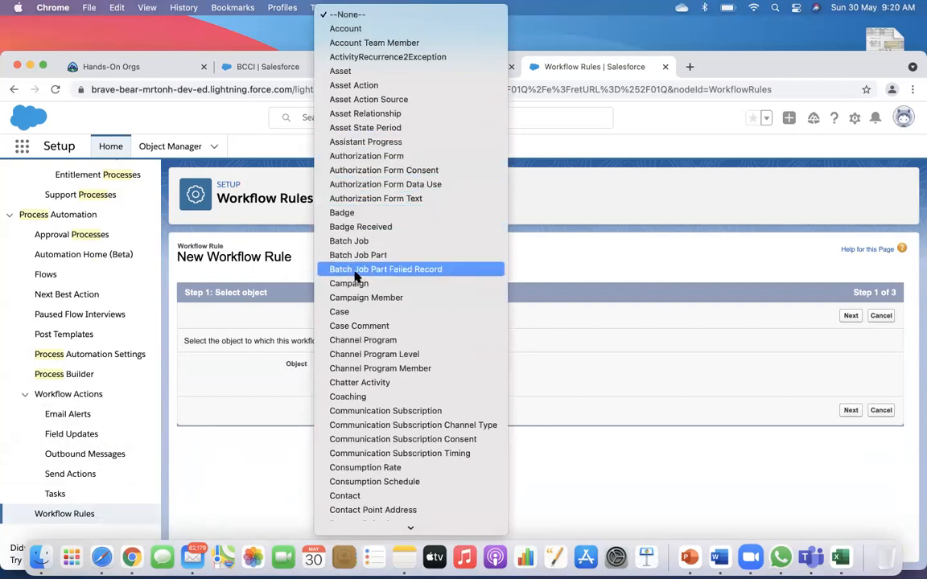
scroll(351, 342, down, 10)
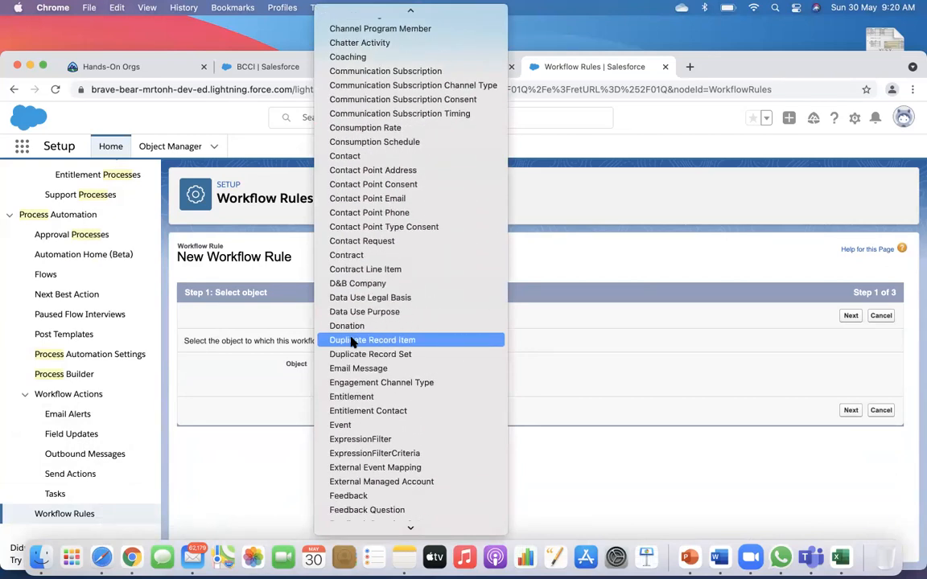
click(349, 327)
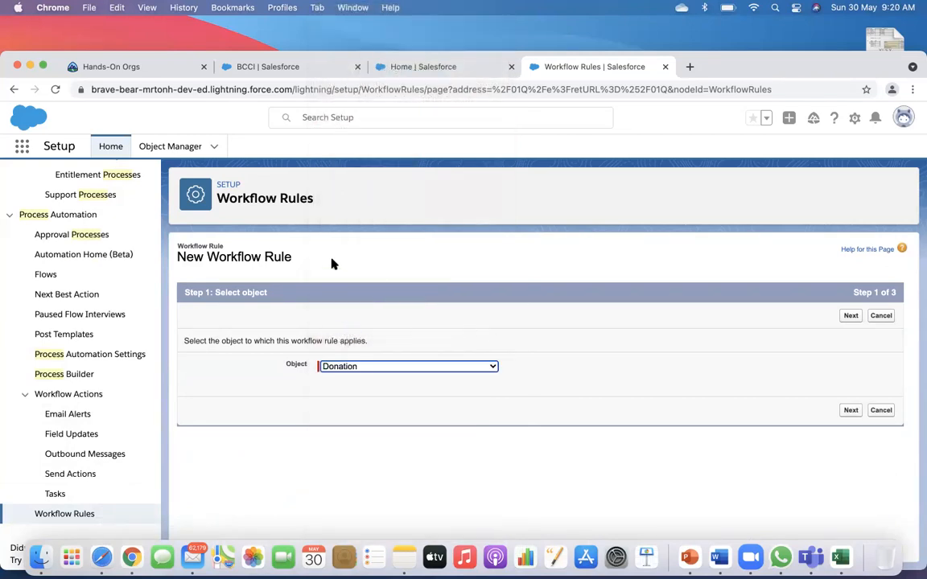
Open the Account object in Object Manager and look through its Fields & Relationships.
click(170, 146)
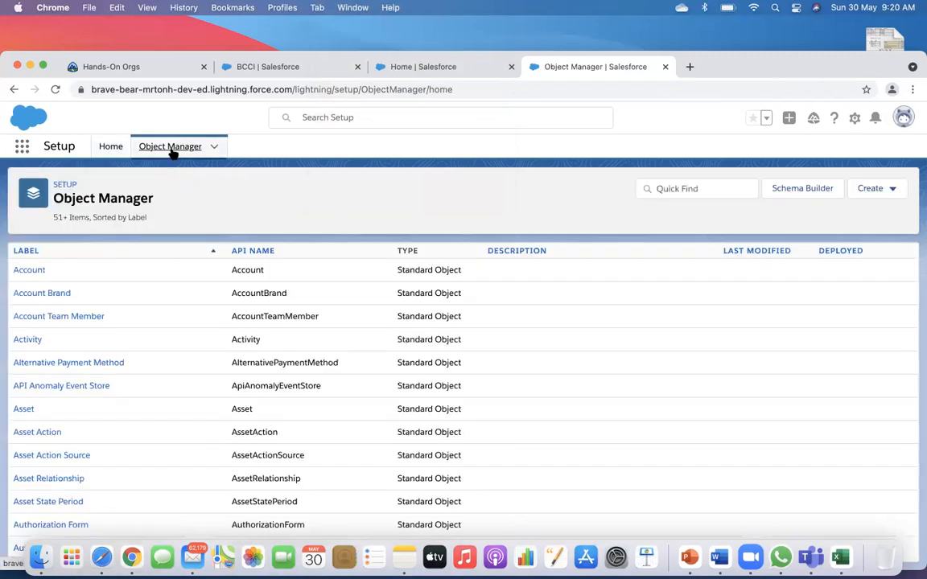
click(29, 270)
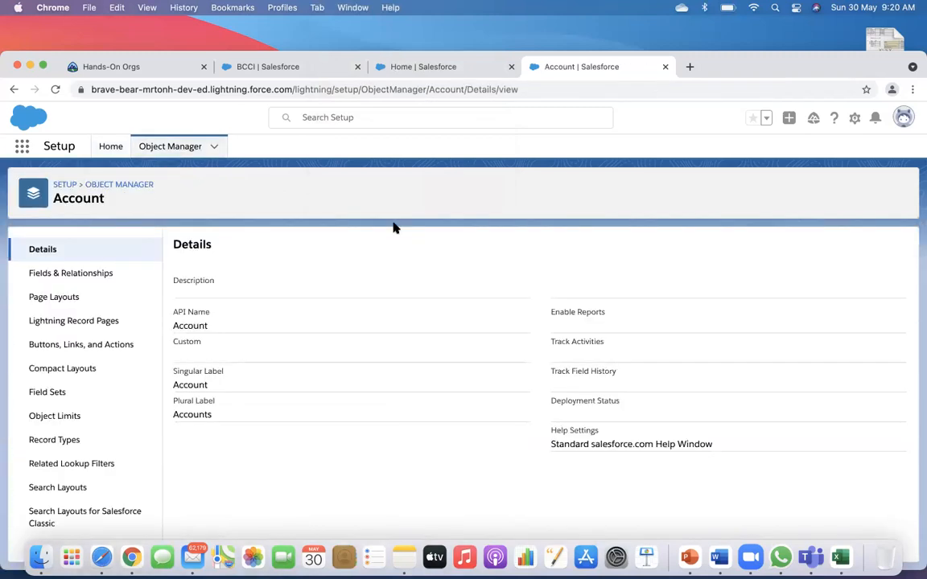
click(76, 274)
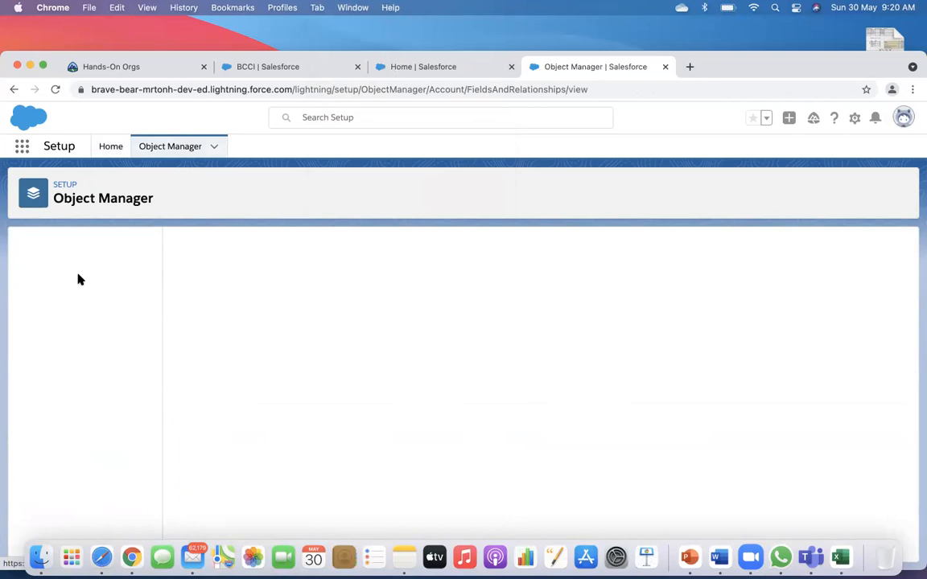
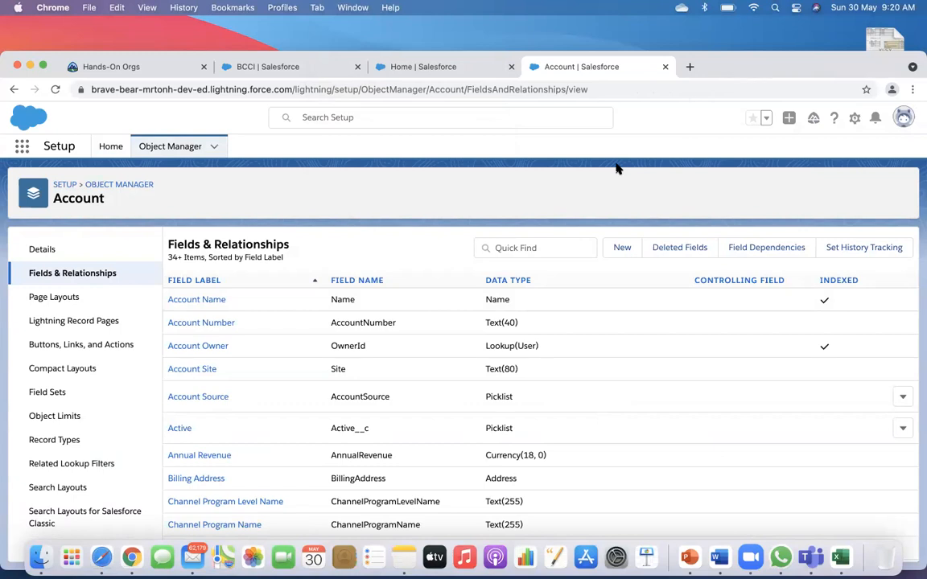
scroll(488, 304, down, 3)
scroll(488, 304, up, 3)
scroll(488, 303, down, 4)
scroll(488, 303, up, 4)
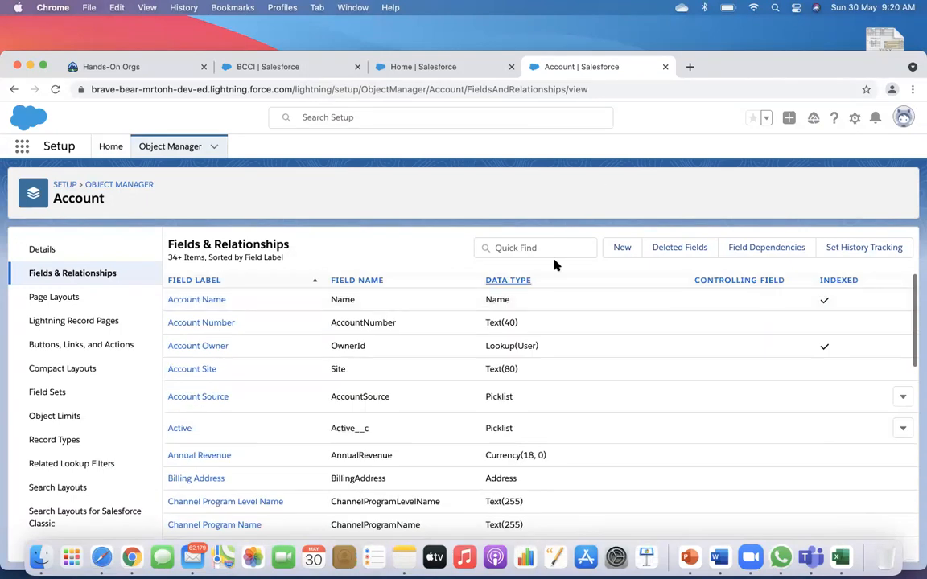
Start a new custom field on Account and choose Currency as its data type.
click(622, 250)
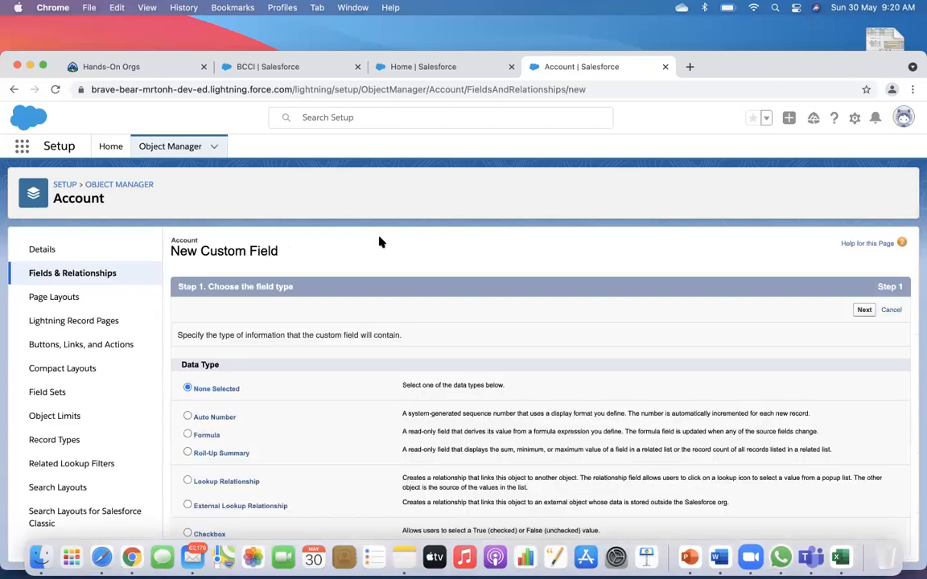
scroll(330, 378, down, 5)
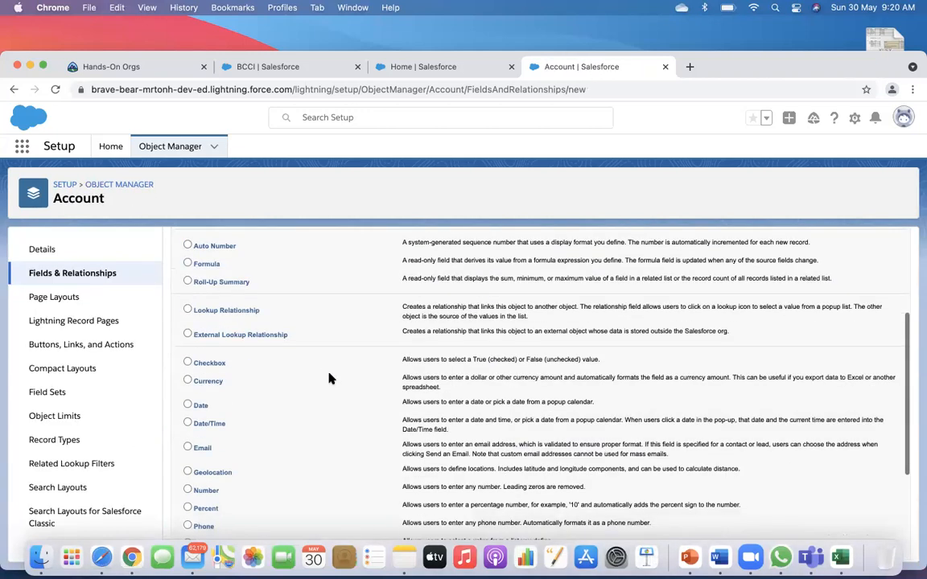
click(209, 382)
scroll(450, 464, down, 5)
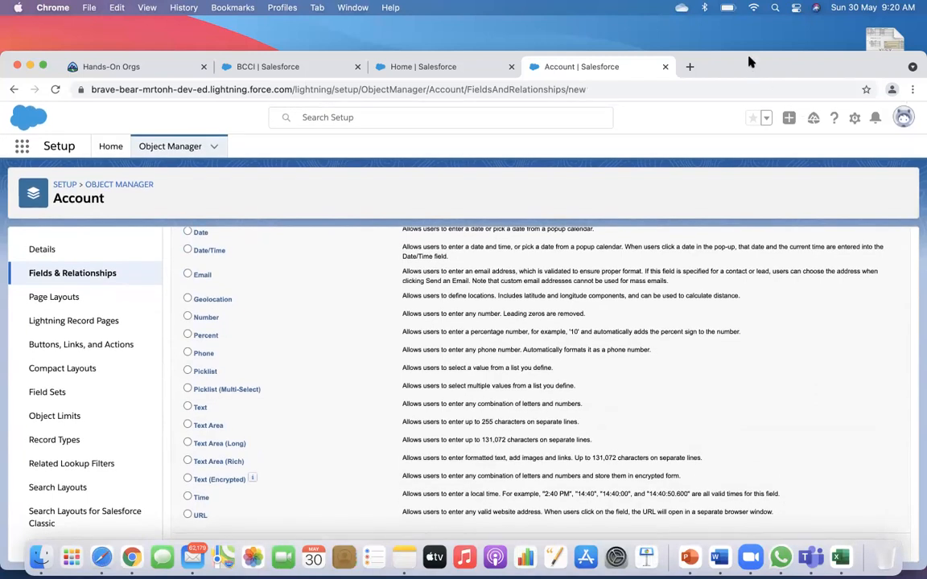
drag(748, 65, 750, 30)
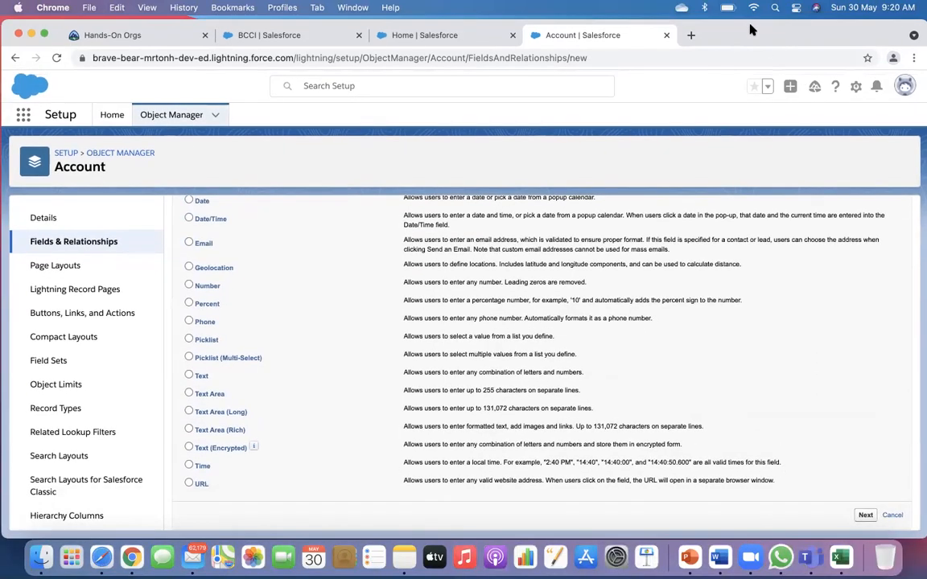
click(865, 515)
Label the field Total Donation Editable, set its length to 16 and decimal places to 2, and continue to field-level security.
click(328, 307)
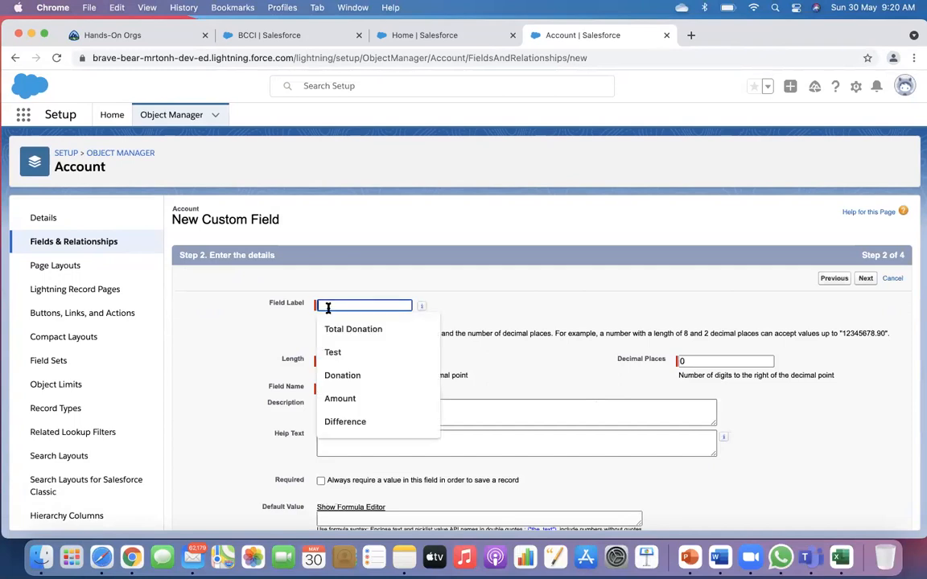
click(337, 329)
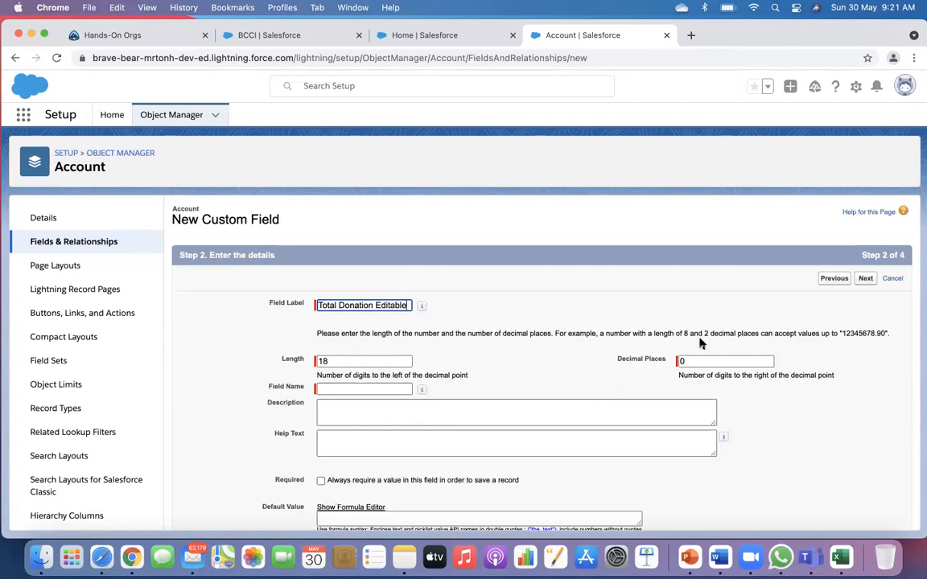
click(399, 360)
key(BackSpace)
text(6)
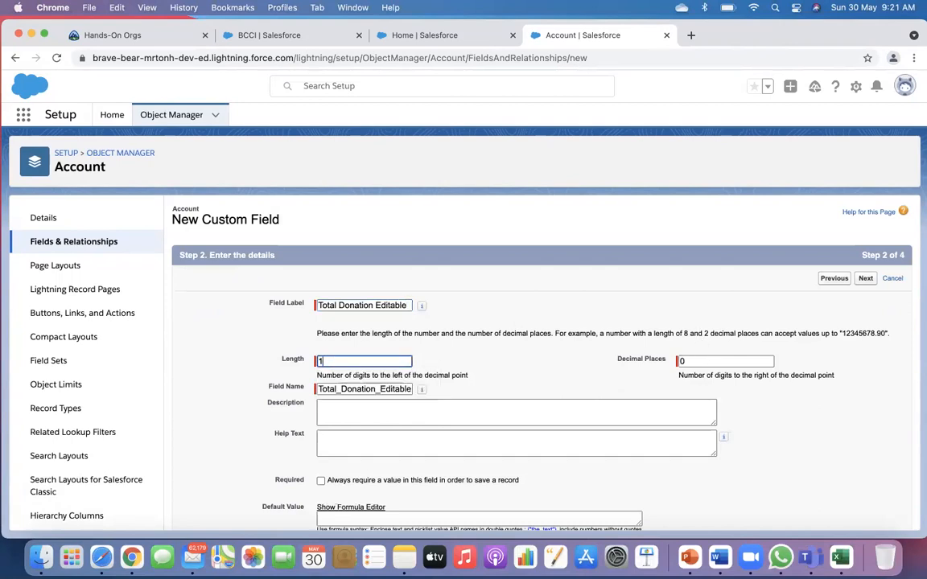
double_click(708, 362)
text(2)
scroll(708, 362, down, 2)
click(864, 517)
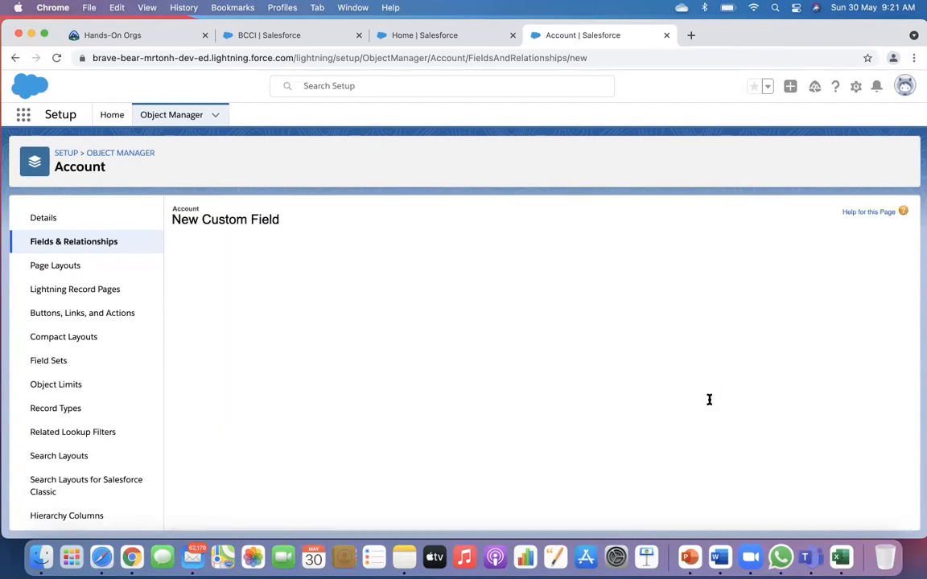
Make the field visible to all profiles and save it on all Account page layouts.
click(661, 387)
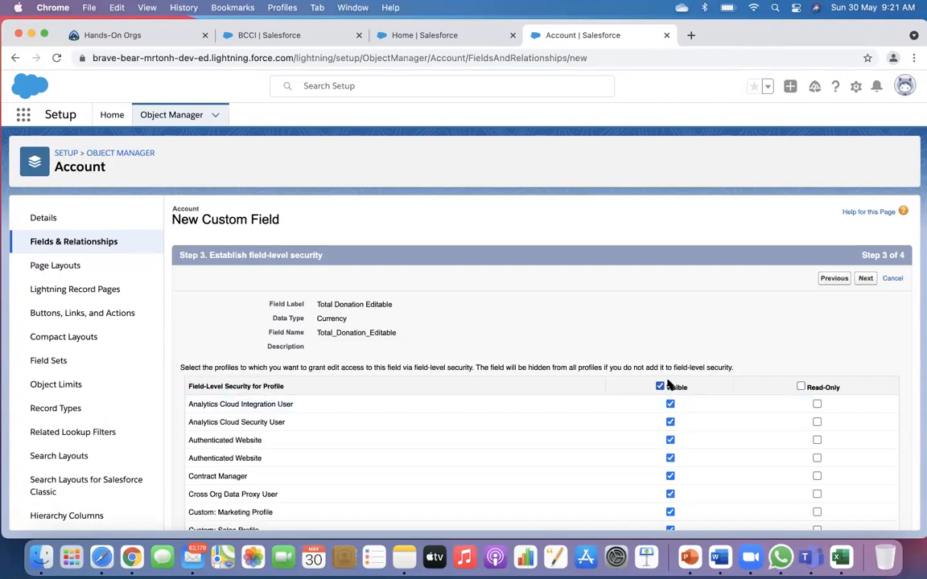
click(864, 279)
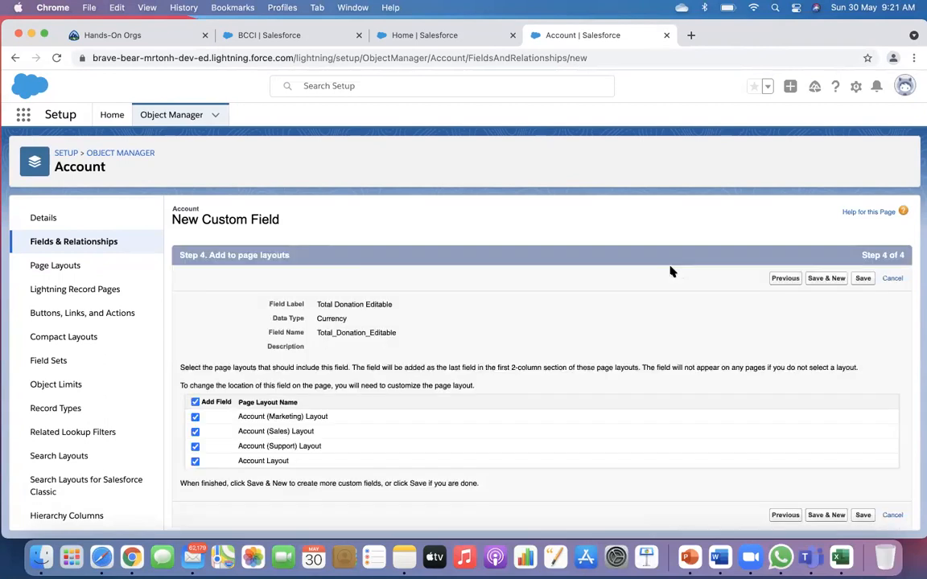
click(861, 516)
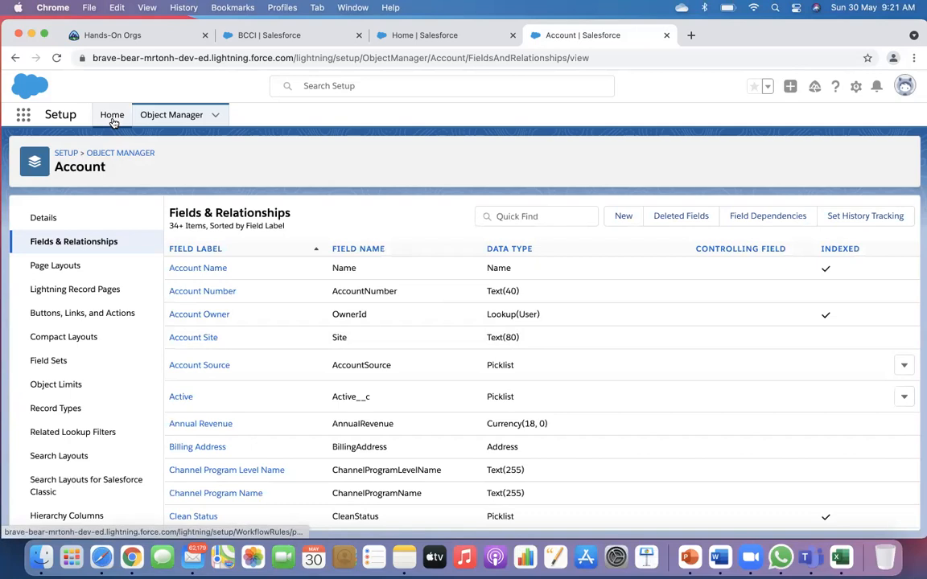
In the other Salesforce Setup browser tab, search for "wor", open Workflow Rules and start a new rule.
click(402, 35)
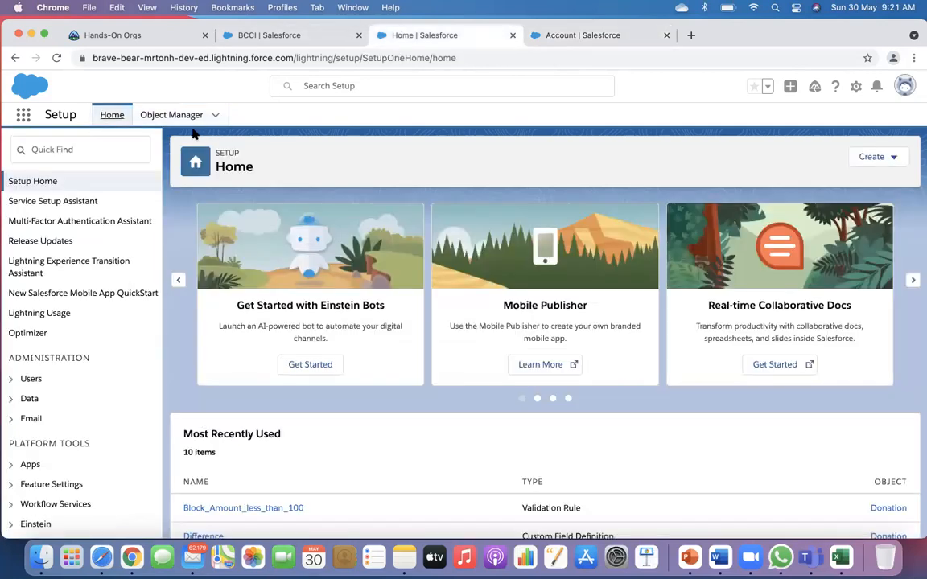
click(93, 147)
text(wor)
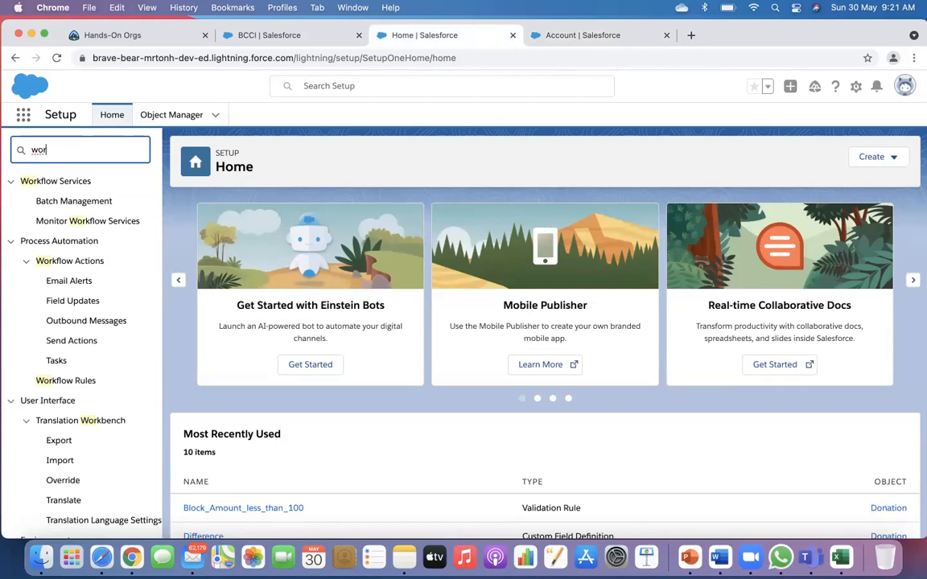
click(72, 381)
scroll(459, 345, down, 2)
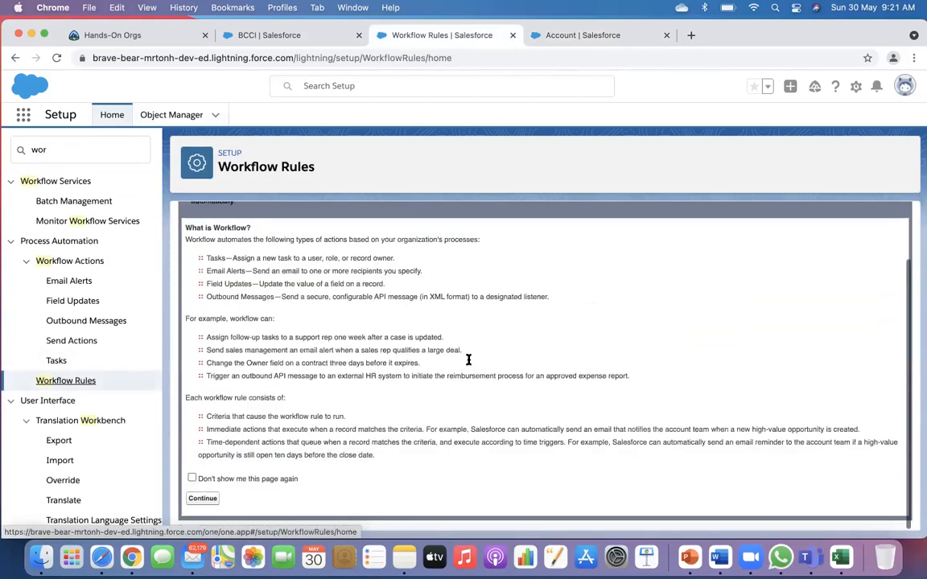
click(202, 498)
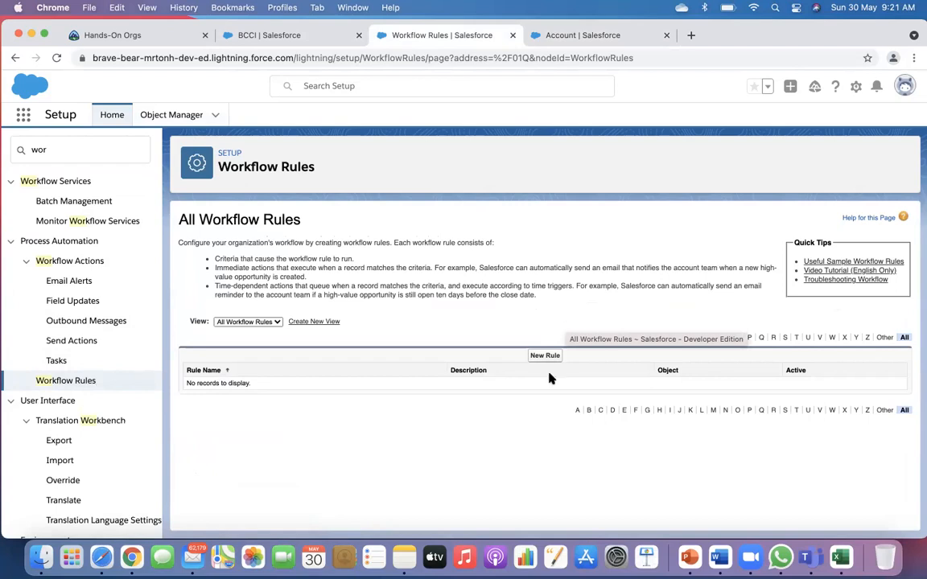
click(544, 354)
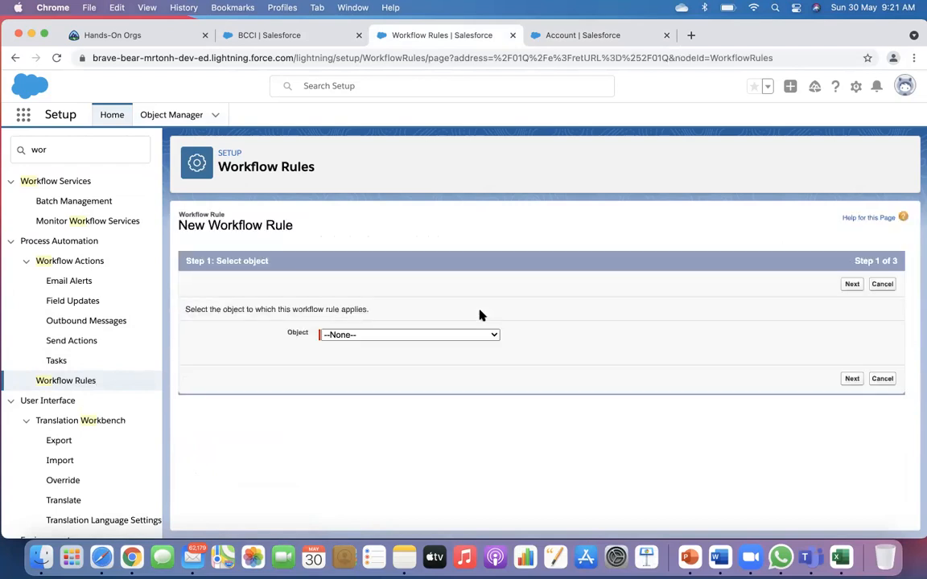
Find the Total Donation Editable field in the Account object's fields and open it for editing.
click(166, 116)
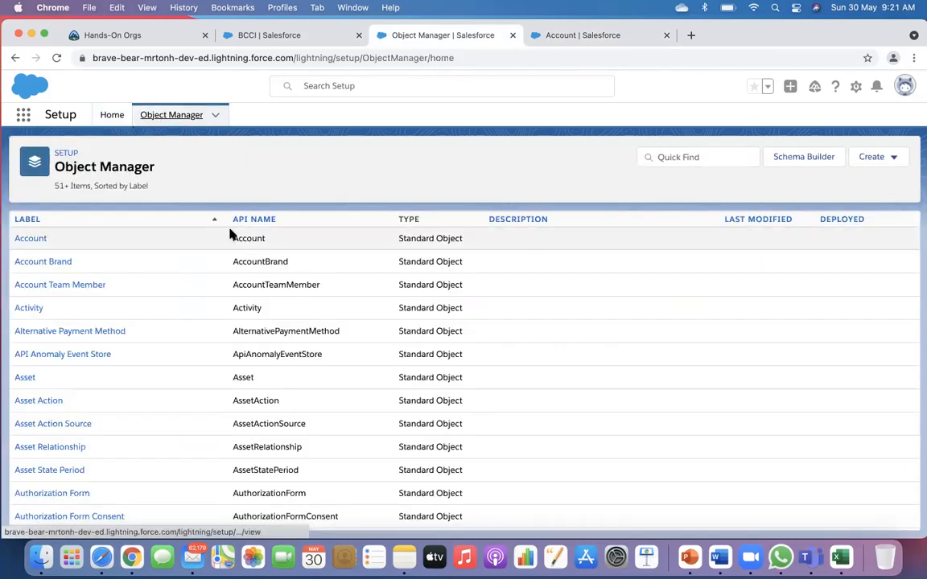
click(34, 239)
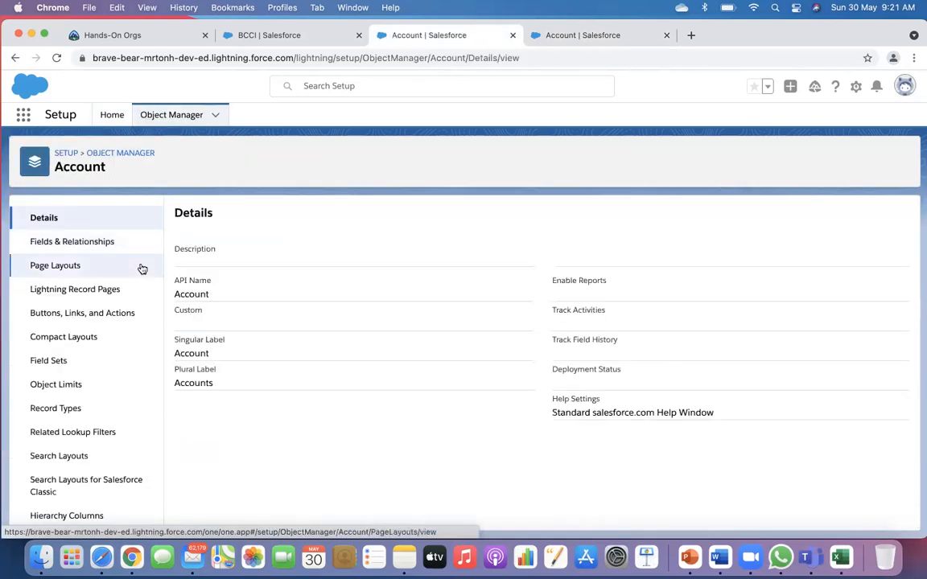
click(74, 242)
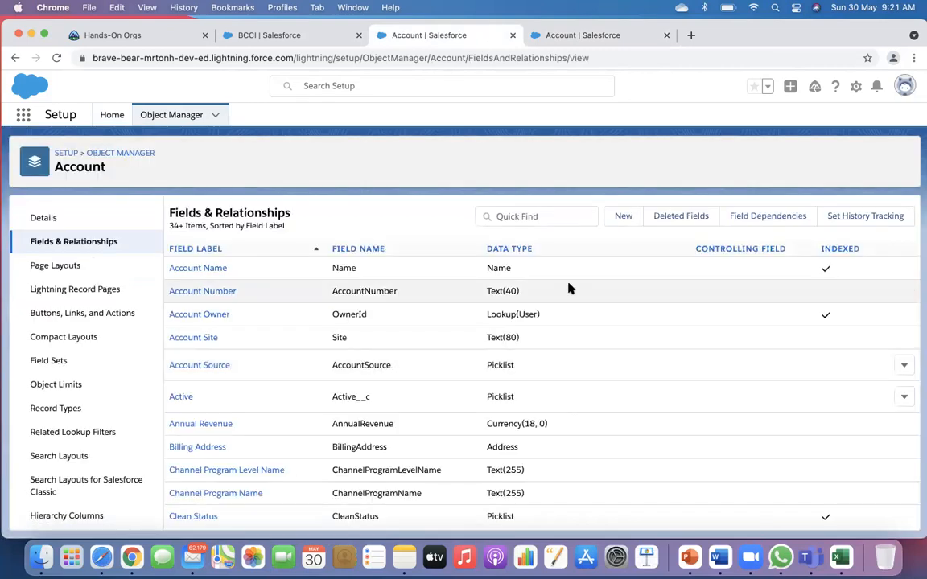
scroll(416, 372, down, 5)
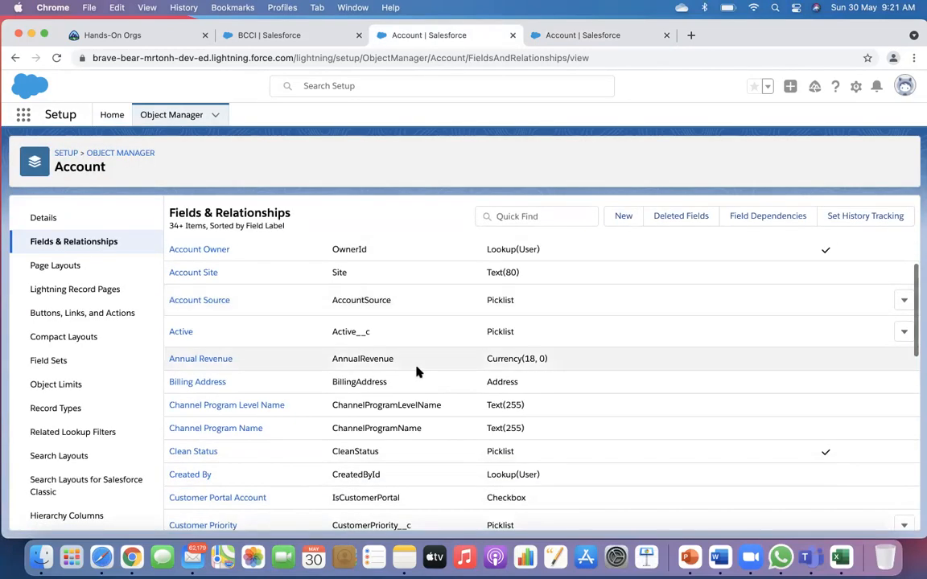
scroll(416, 372, down, 10)
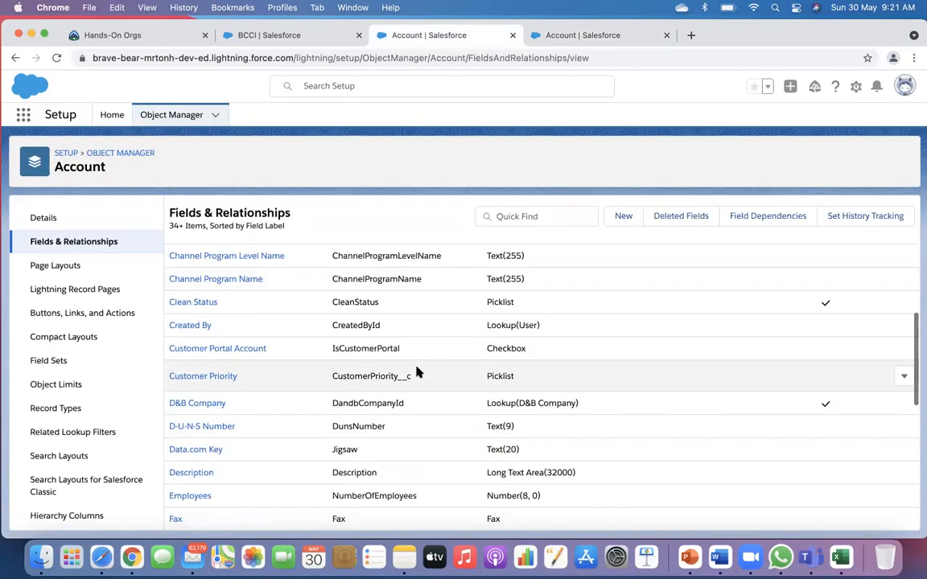
scroll(416, 372, down, 10)
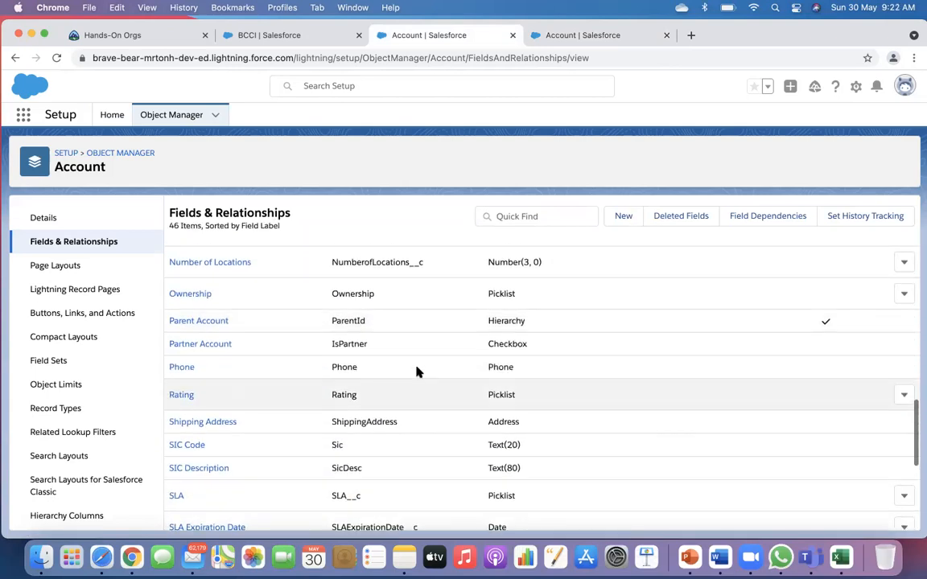
scroll(416, 371, up, 10)
scroll(416, 371, up, 1)
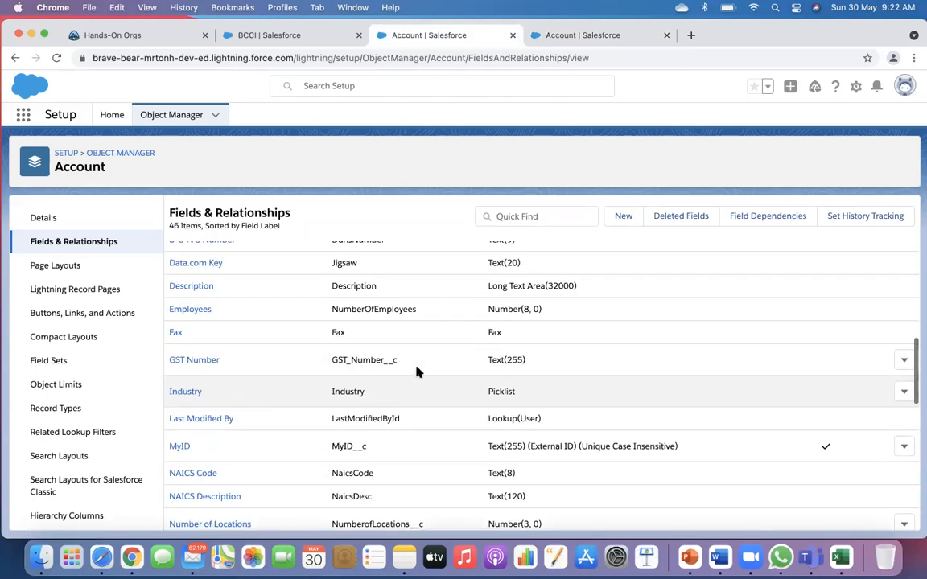
scroll(416, 372, down, 13)
scroll(416, 371, down, 5)
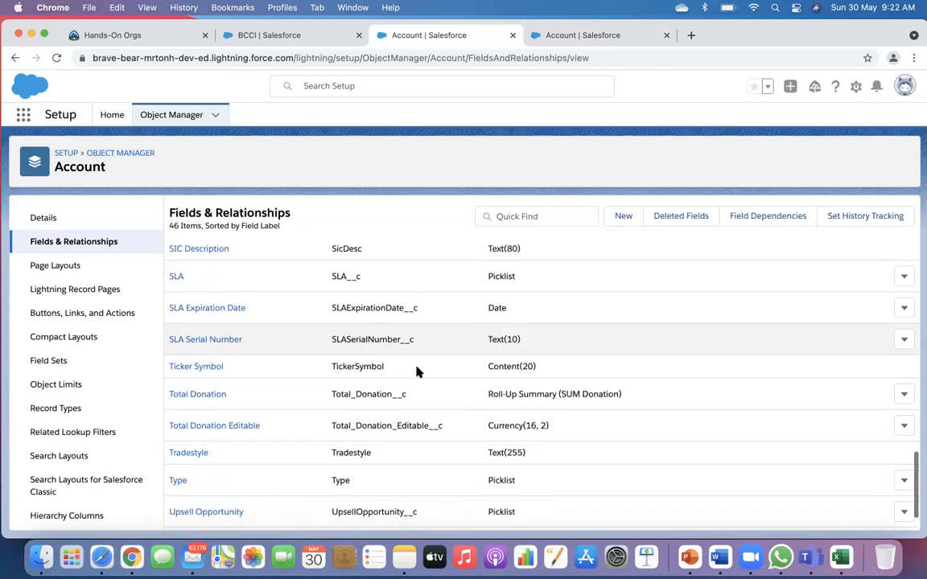
click(903, 404)
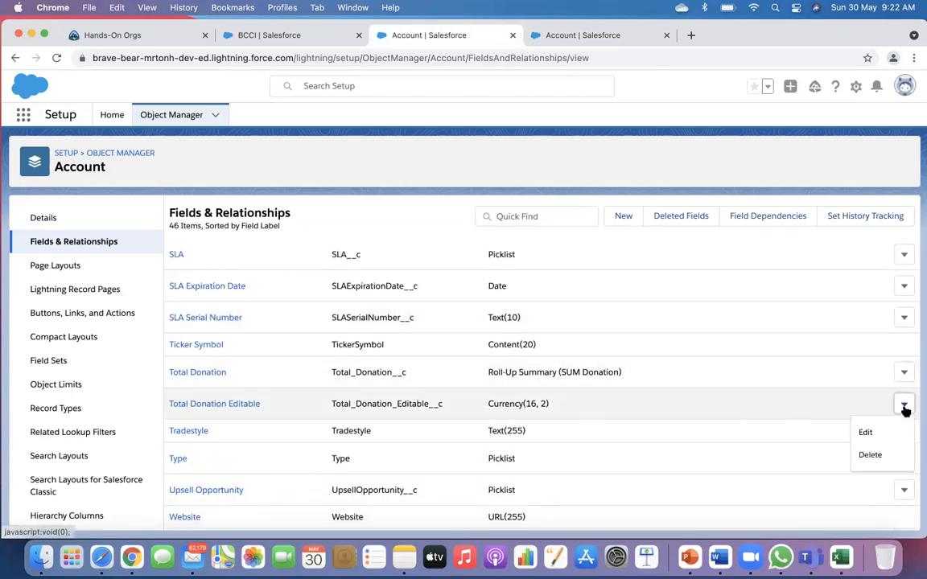
click(870, 430)
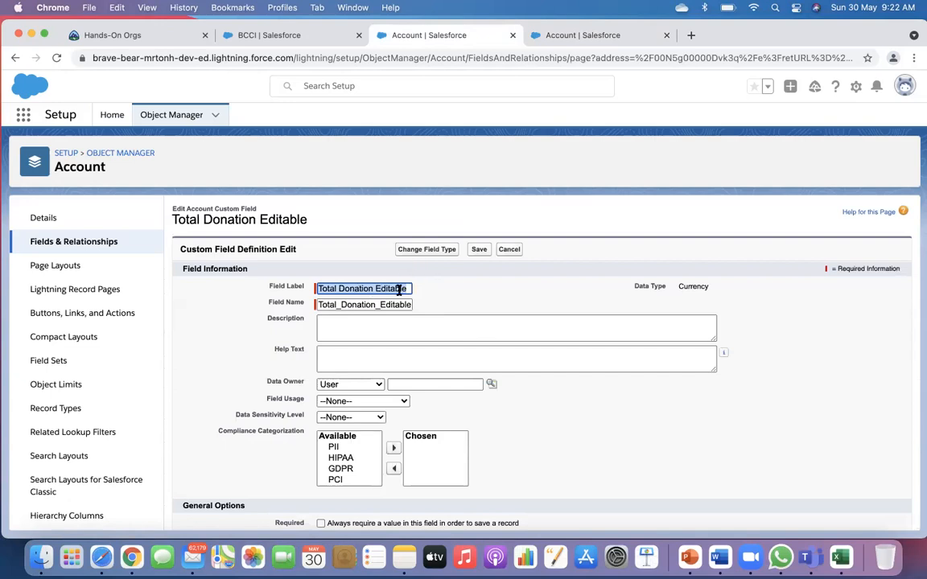
Change the custom field's label to Last Donation and accept the label-change warning.
text(Last Donation)
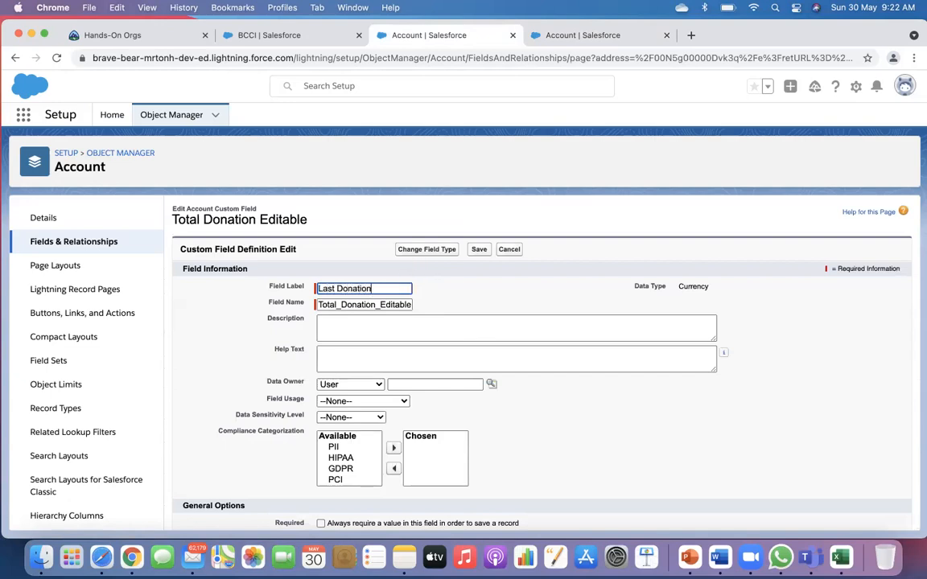
click(409, 305)
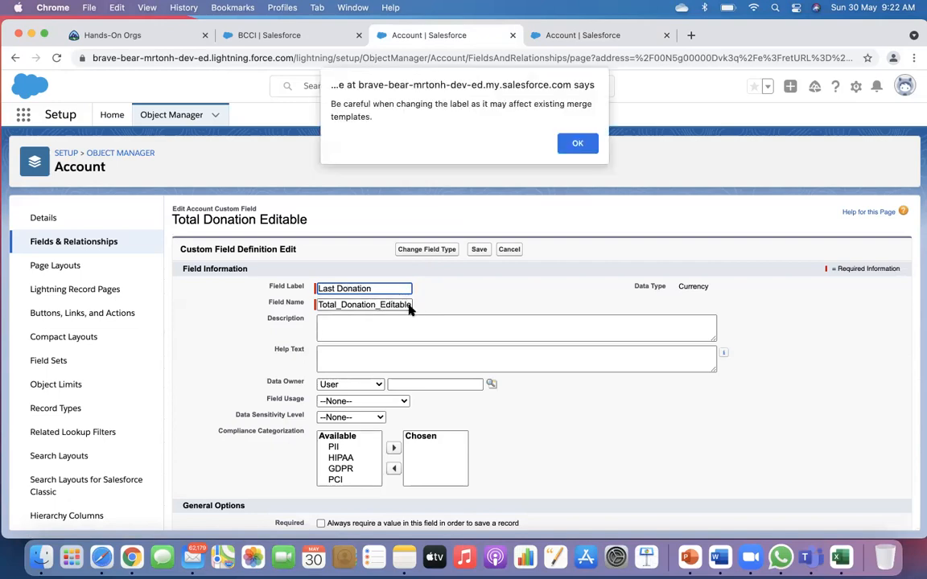
click(577, 142)
Set the custom field's API name to Last_Donation and save the field definition.
click(398, 302)
key(BackSpace)
key(BackSpace)
key(BackSpace)
key(BackSpace)
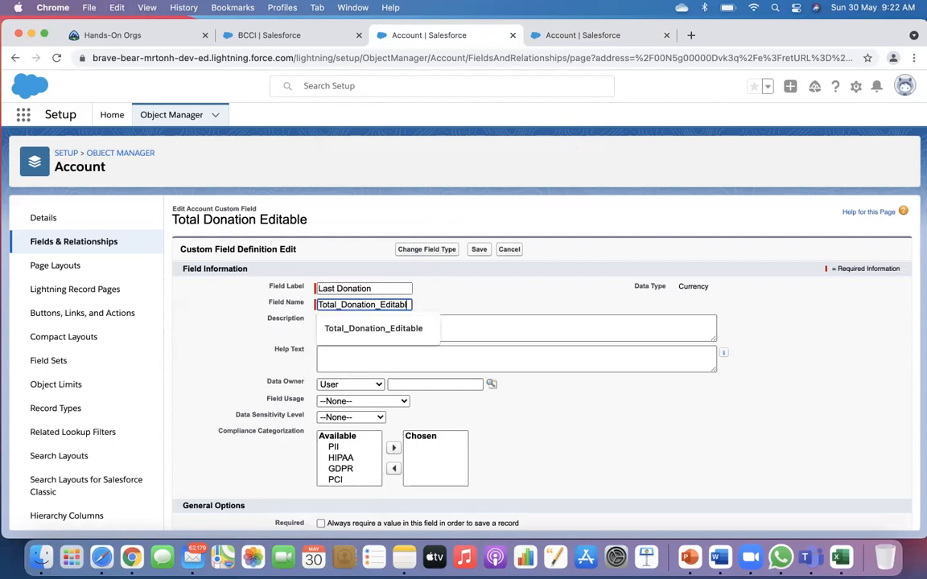
key(BackSpace)
key(BackSpace)
key(BackSpace)
key(BackSpace)
key(BackSpace)
key(BackSpace)
key(BackSpace)
key(BackSpace)
key(BackSpace)
key(BackSpace)
key(BackSpace)
key(BackSpace)
key(BackSpace)
key(BackSpace)
key(BackSpace)
key(BackSpace)
key(BackSpace)
key(BackSpace)
key(BackSpace)
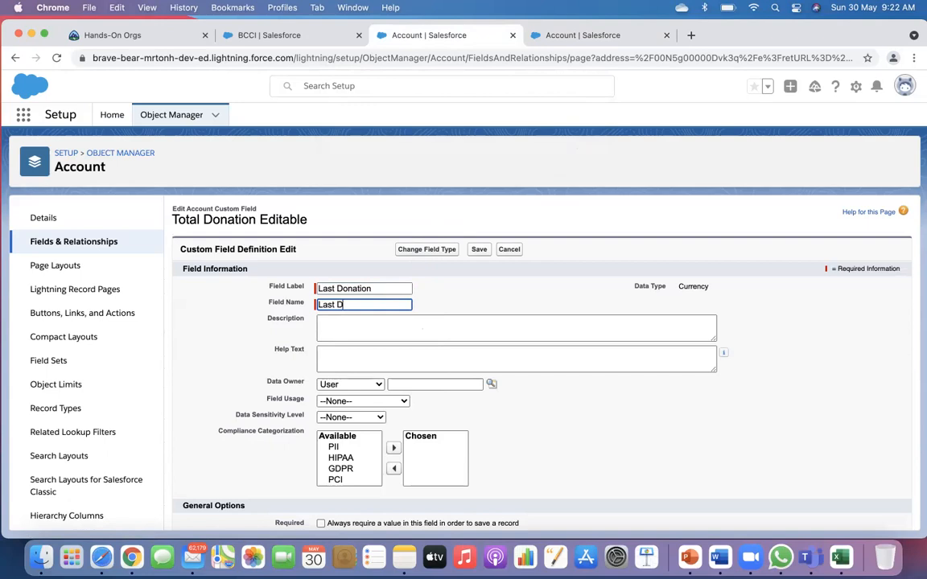
click(477, 251)
click(584, 147)
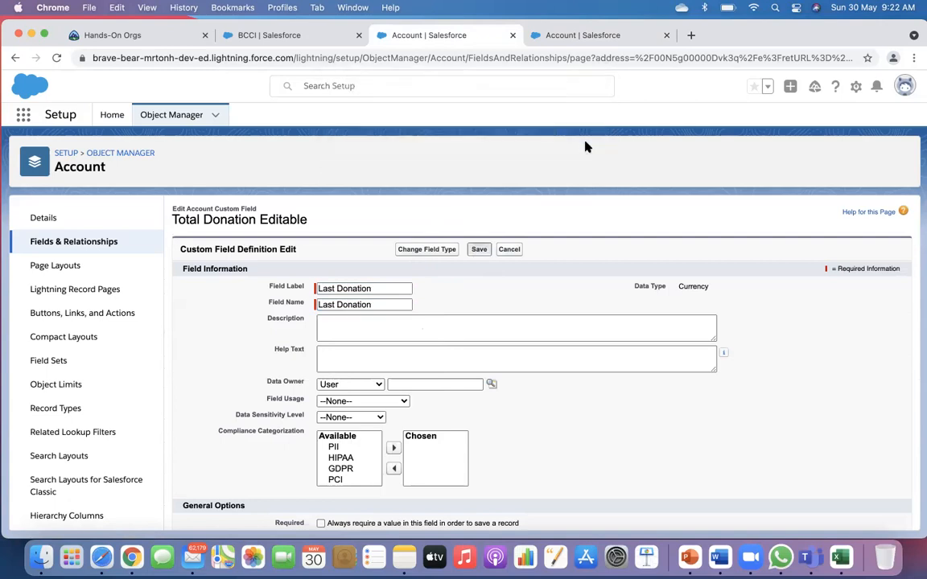
click(335, 305)
key(BackSpace)
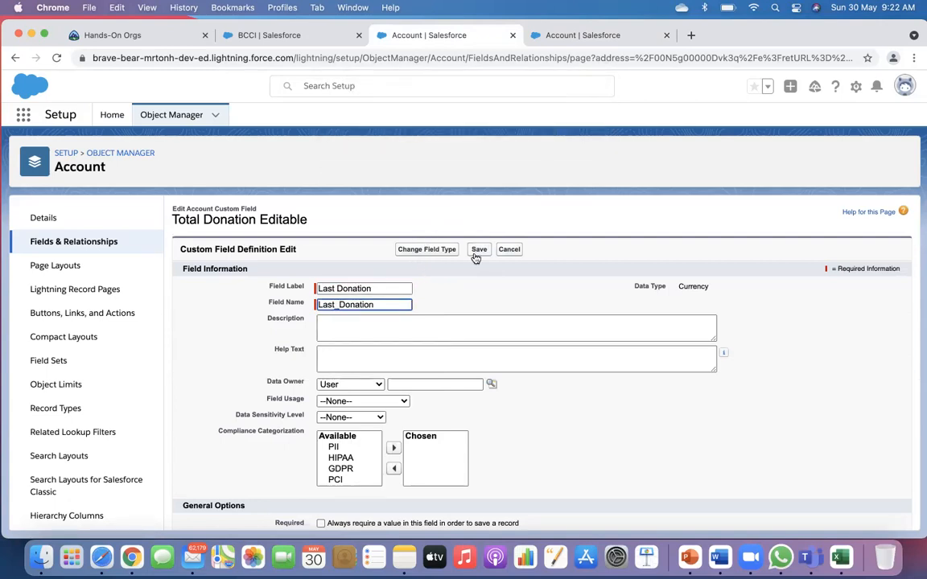
click(476, 255)
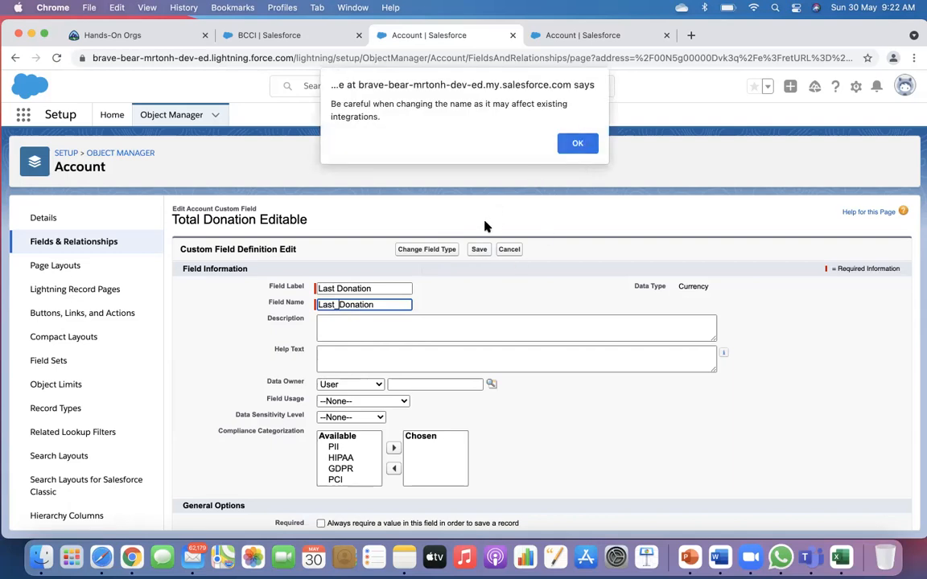
click(585, 144)
click(478, 250)
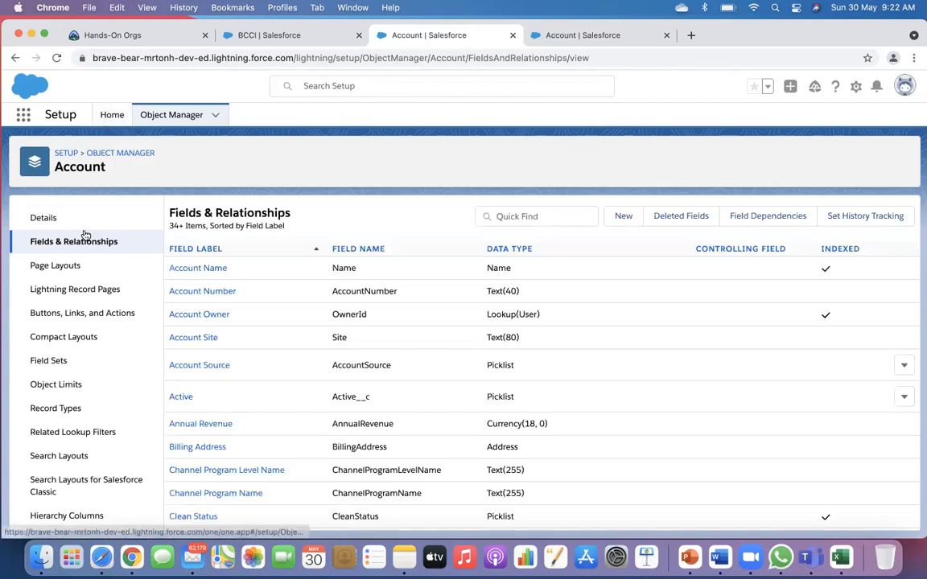
Return to Workflow Rules from the Setup home, continue past the introduction and start a new rule.
click(110, 115)
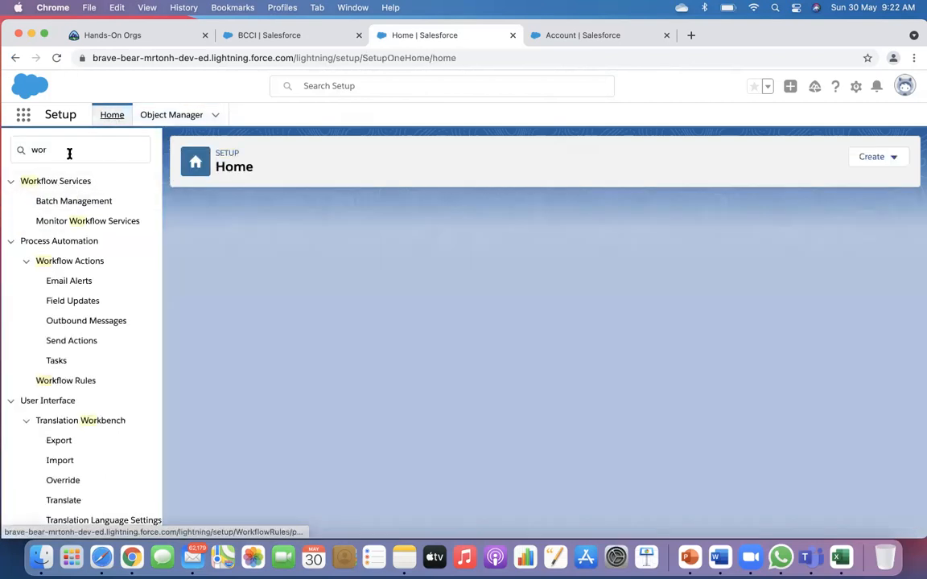
click(64, 382)
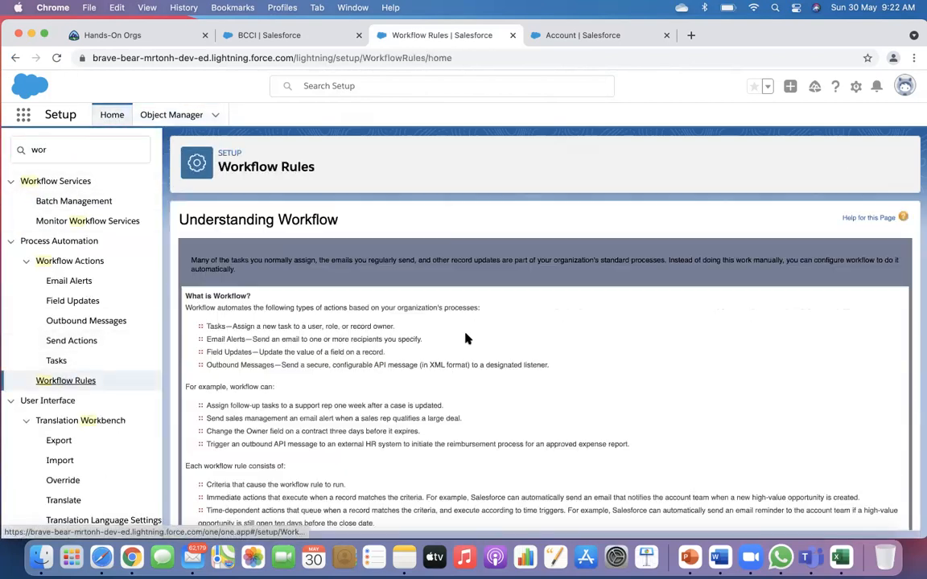
scroll(424, 330, down, 3)
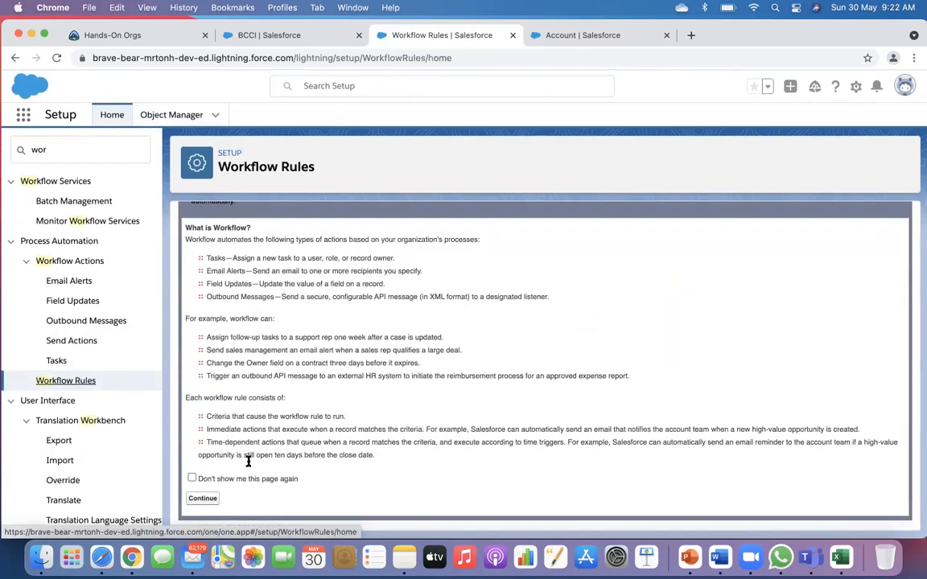
click(203, 498)
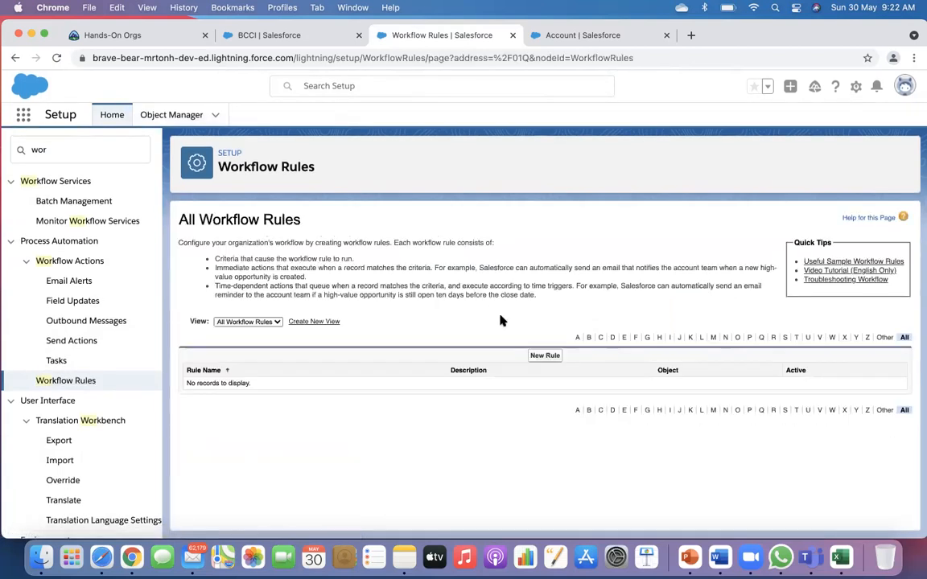
click(541, 357)
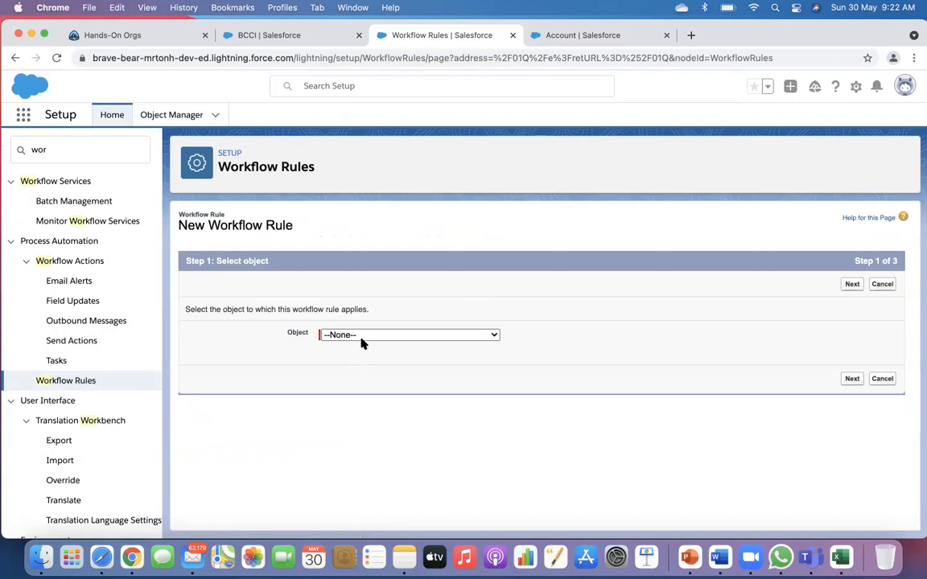
Select Donation as the object for the workflow rule and continue to the rule configuration.
click(361, 337)
scroll(378, 369, down, 10)
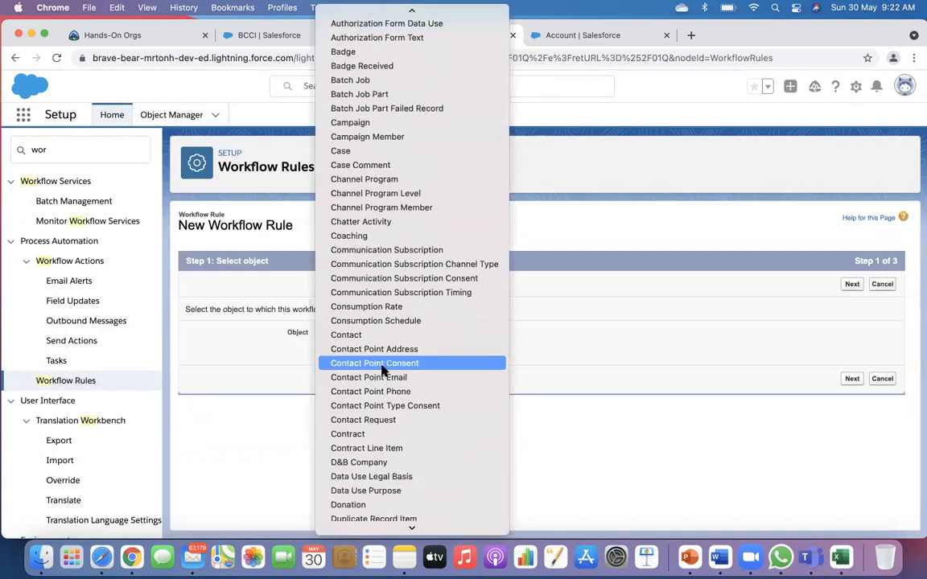
scroll(383, 369, down, 5)
click(352, 293)
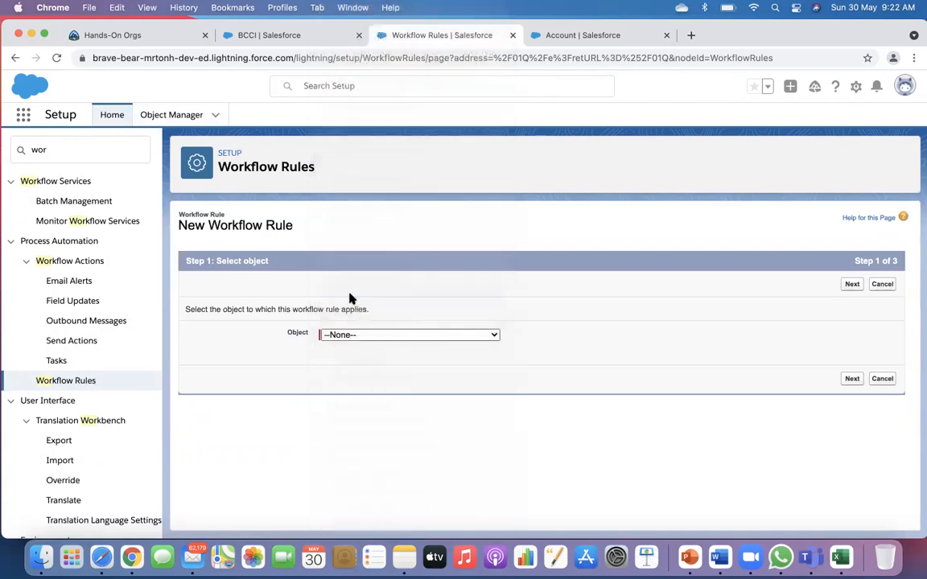
click(849, 379)
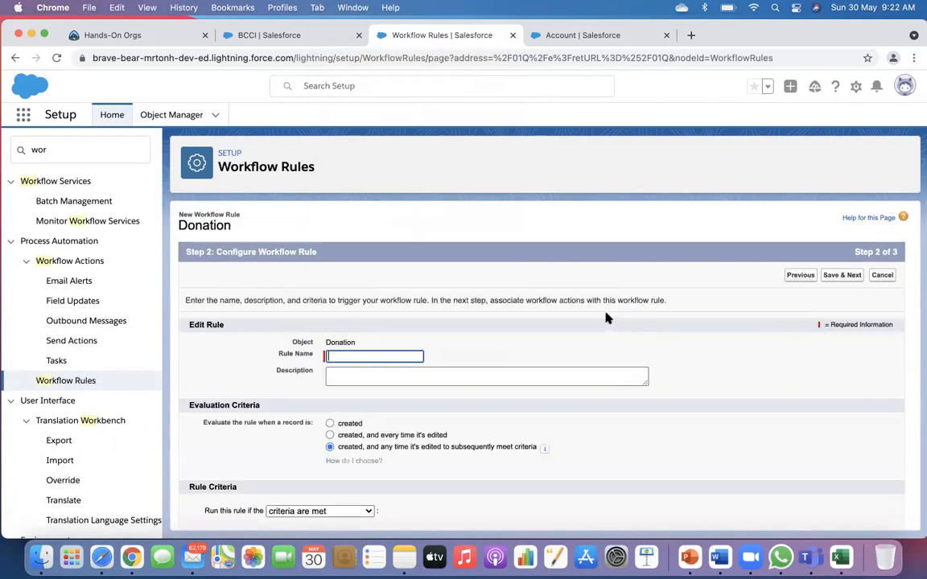
Name the workflow rule Update Last Donation.
text(Update Account)
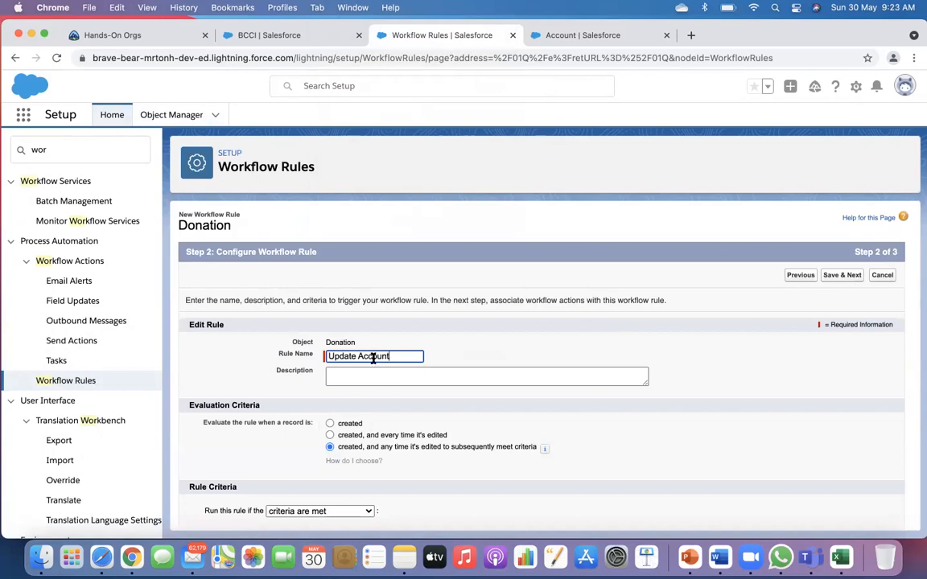
key(BackSpace)
key(BackSpace)
key(BackSpace)
key(BackSpace)
key(BackSpace)
key(BackSpace)
key(BackSpace)
text(Last Donation)
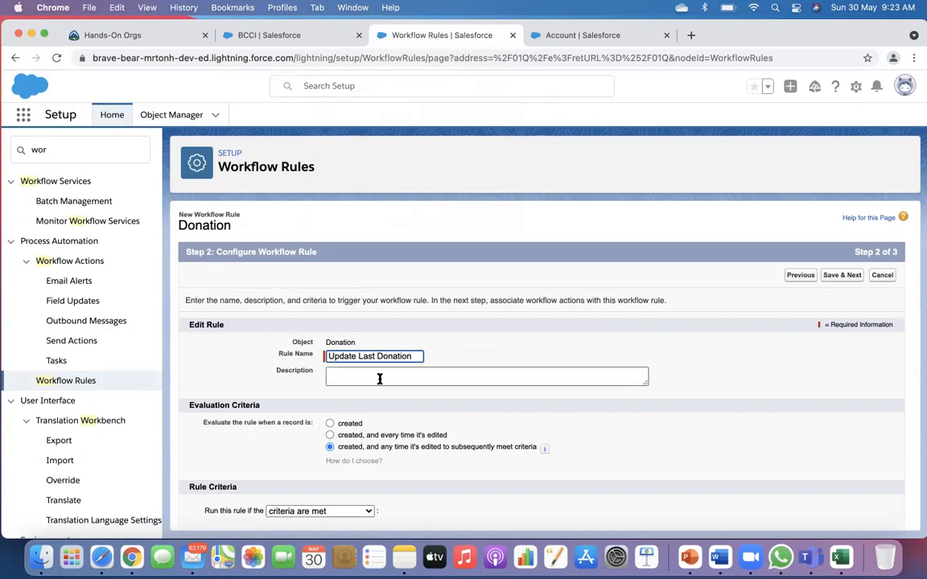
Set the first rule criterion to Donation: Amount not equal to, leaving its value blank.
scroll(350, 350, down, 2)
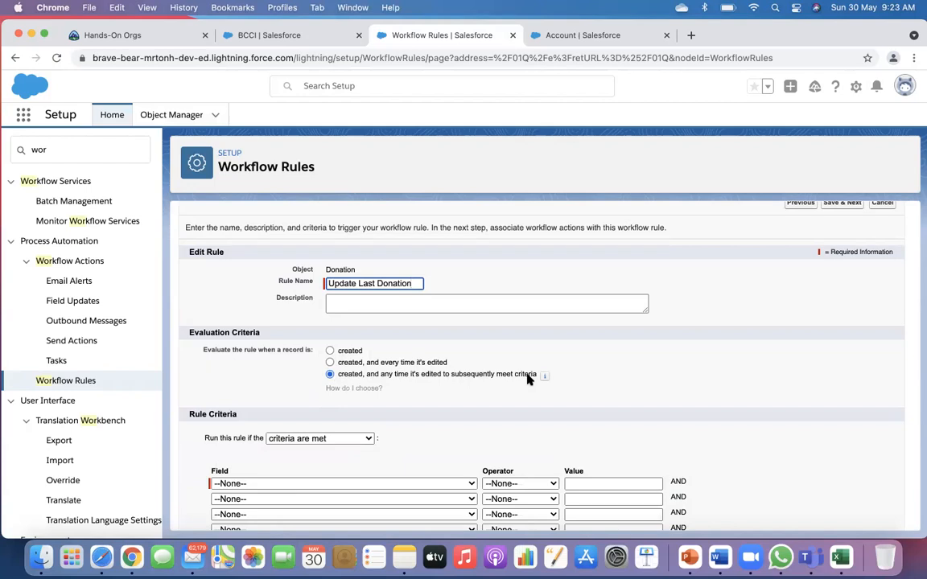
scroll(528, 378, down, 1)
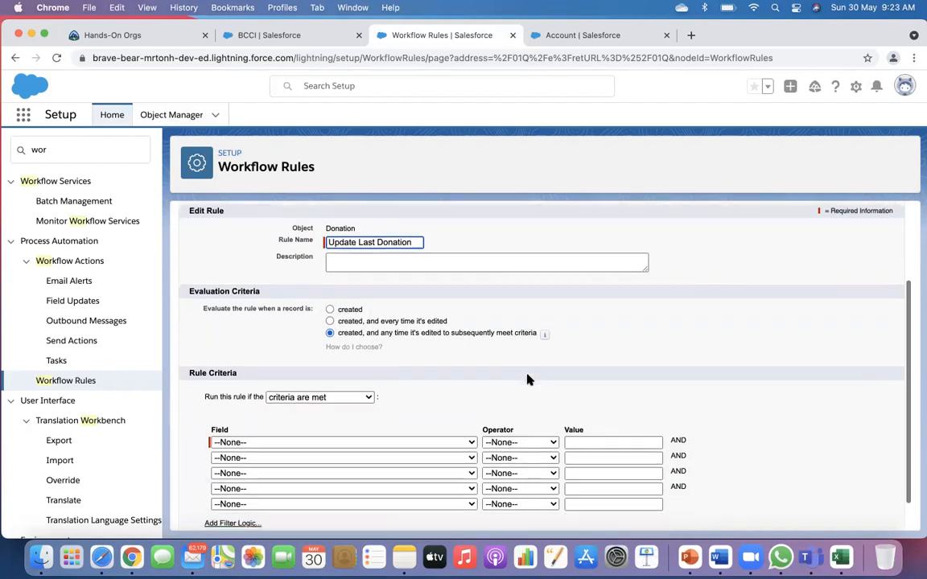
click(384, 442)
scroll(346, 459, down, 5)
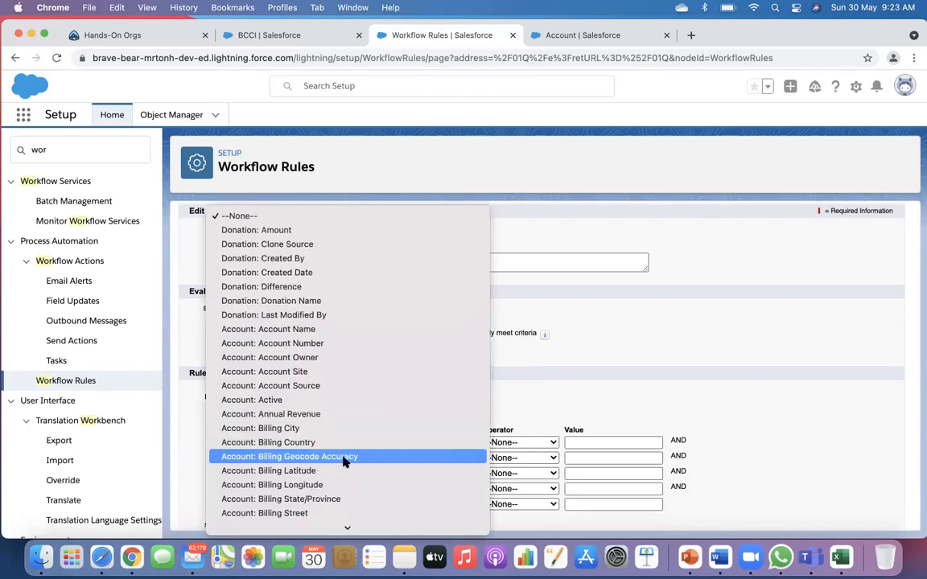
click(265, 231)
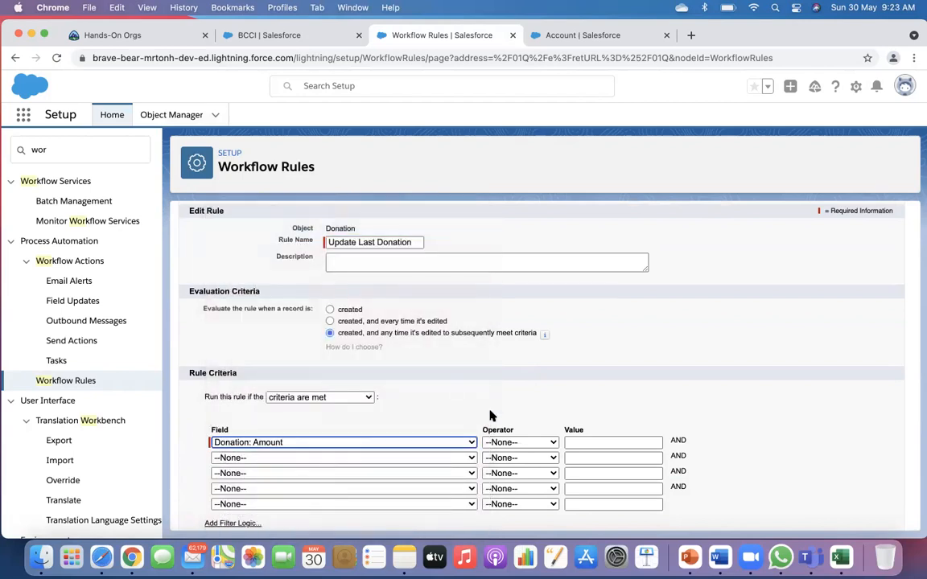
click(507, 442)
click(522, 468)
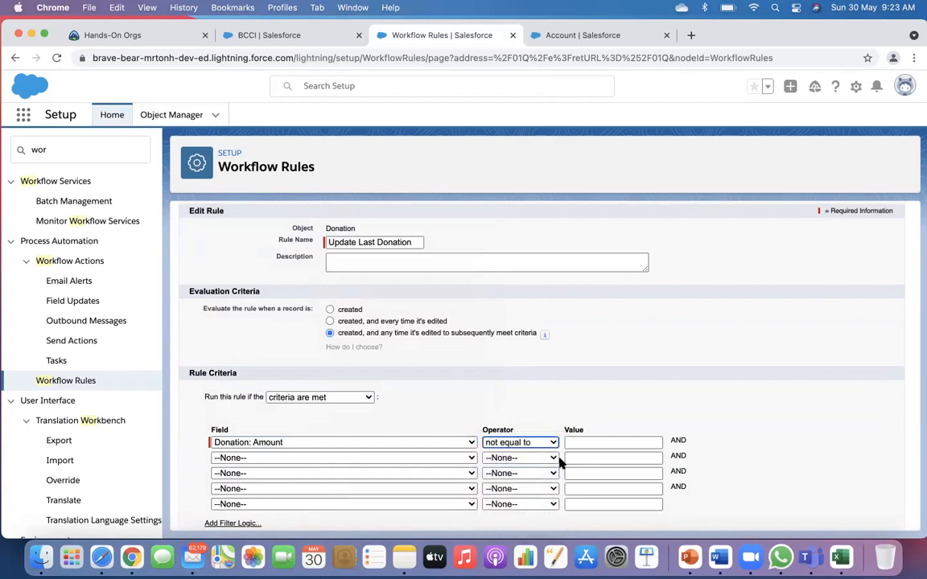
click(581, 442)
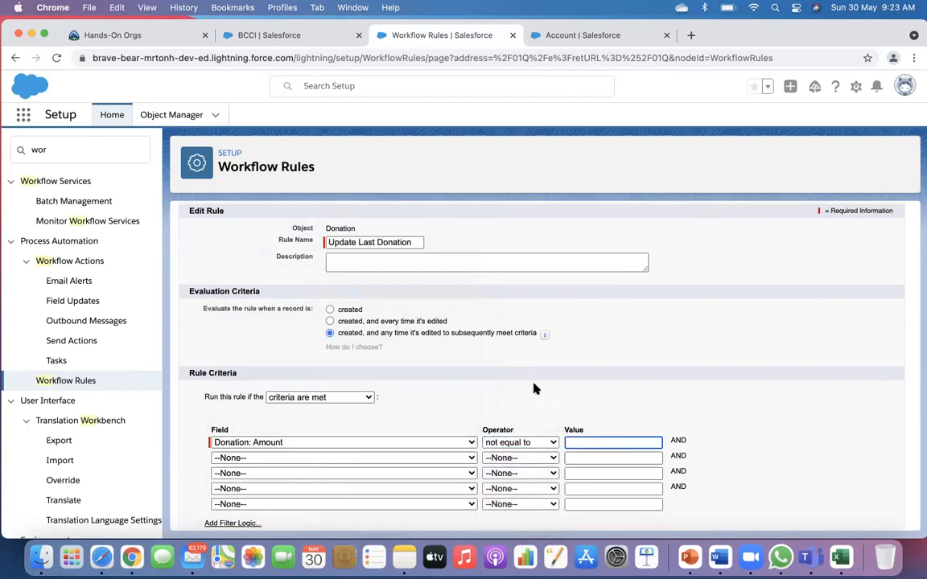
scroll(533, 389, down, 1)
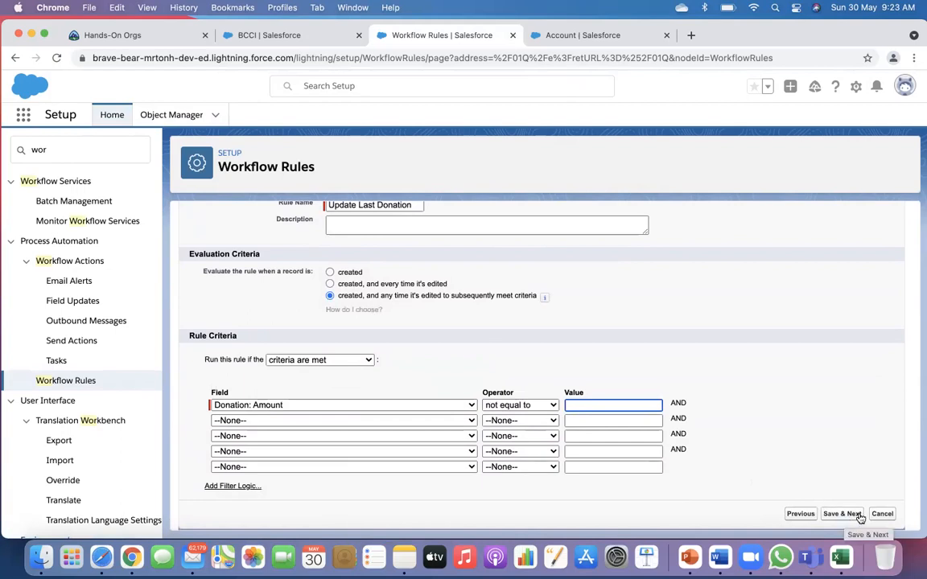
Save the rule criteria and start a new email alert as an immediate workflow action.
click(849, 516)
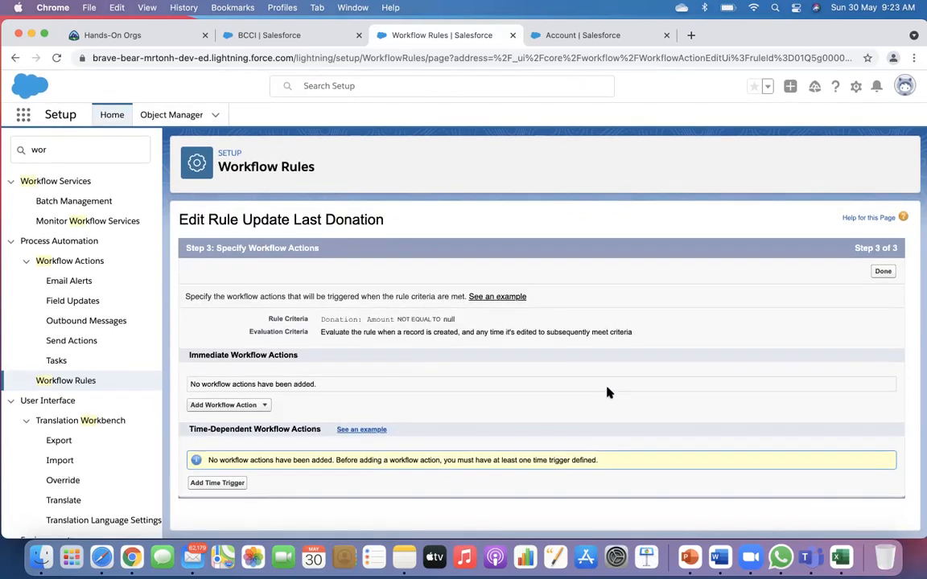
click(232, 405)
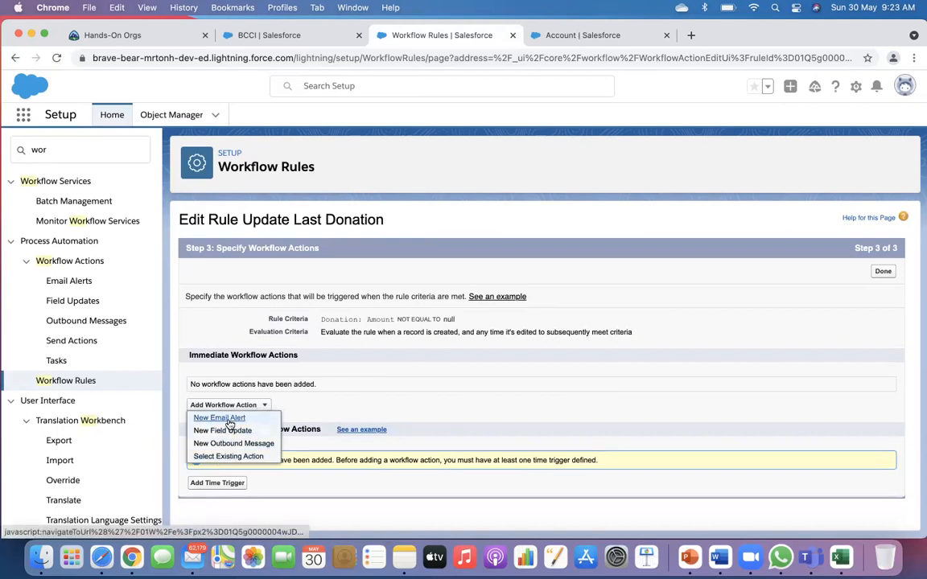
click(226, 418)
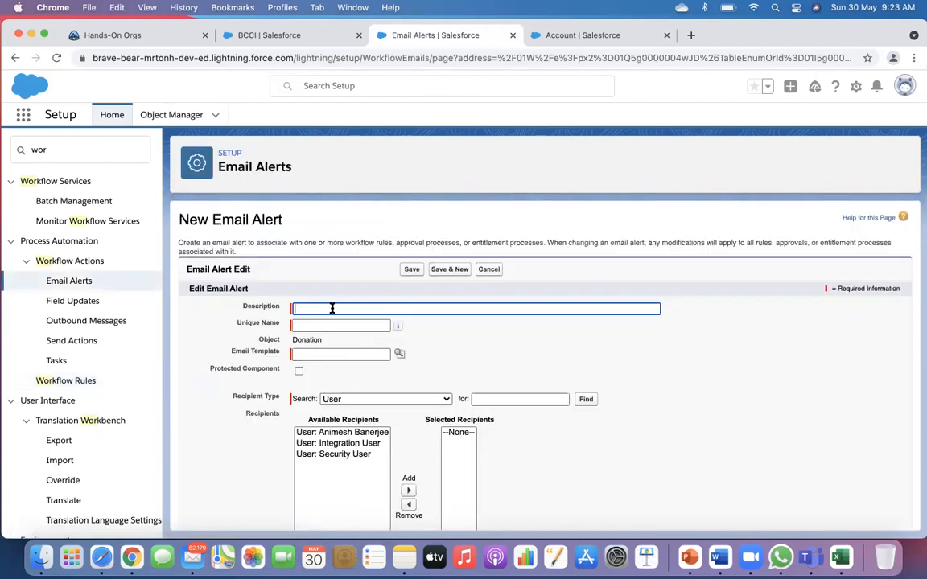
Examine the new email alert form, including its description, unique name, template, recipient types and additional emails.
click(310, 353)
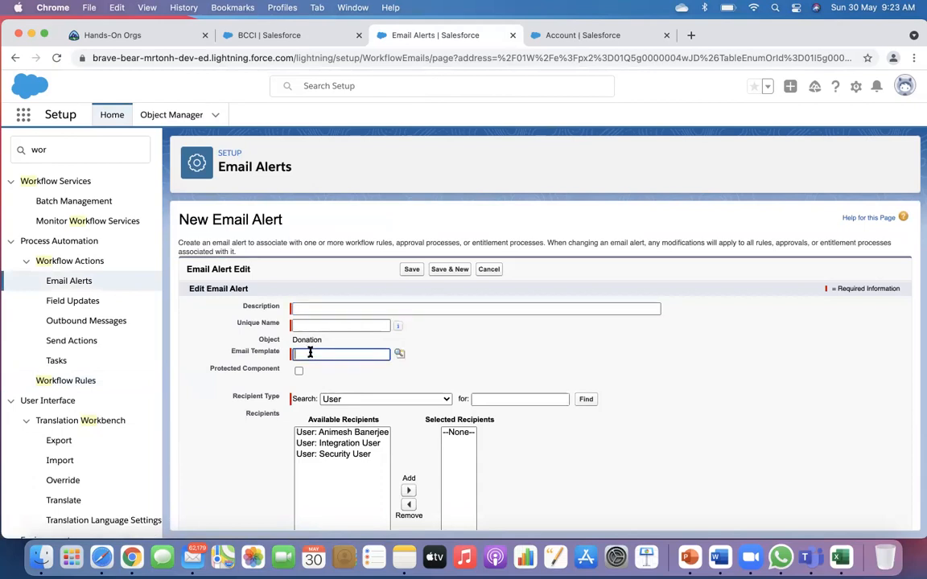
click(296, 307)
click(307, 325)
click(474, 354)
click(342, 399)
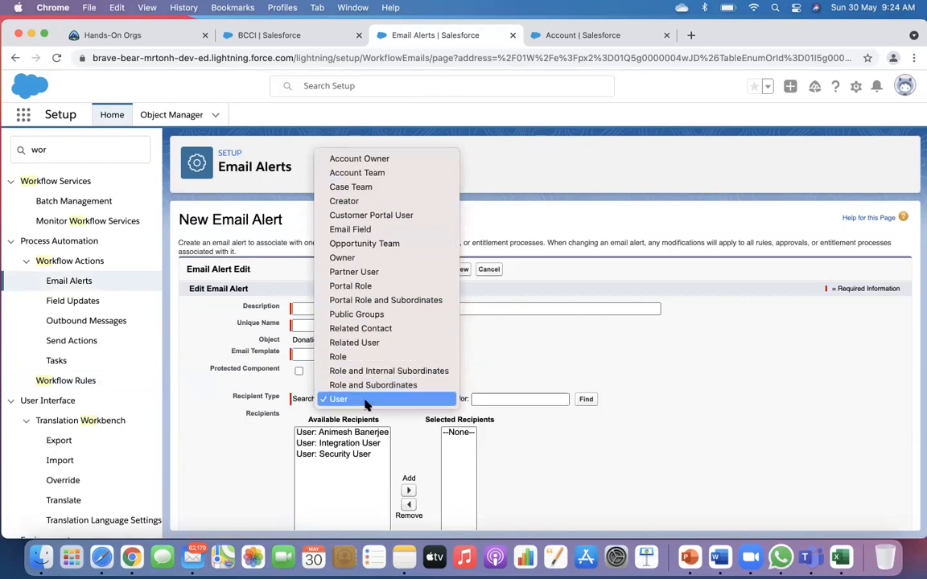
click(517, 346)
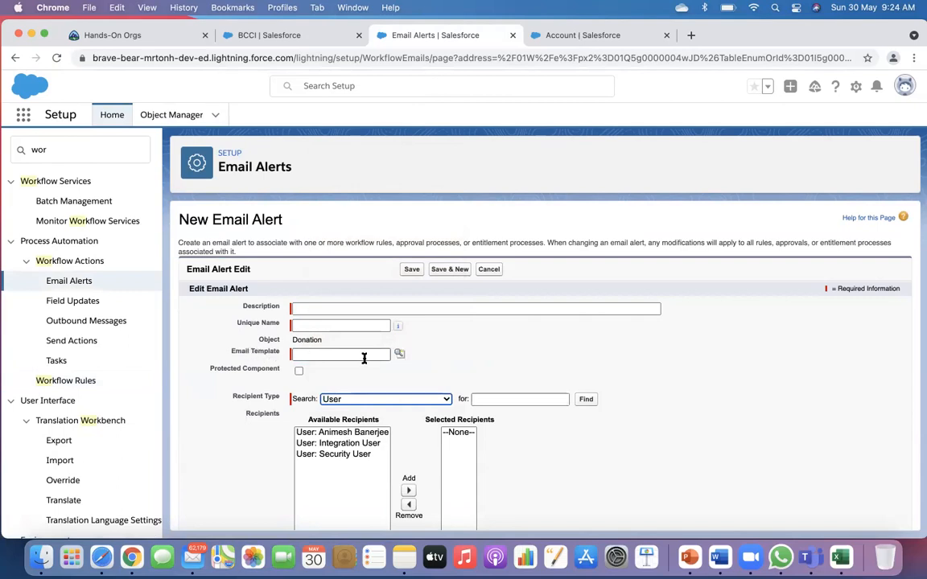
scroll(363, 358, down, 5)
scroll(364, 358, up, 1)
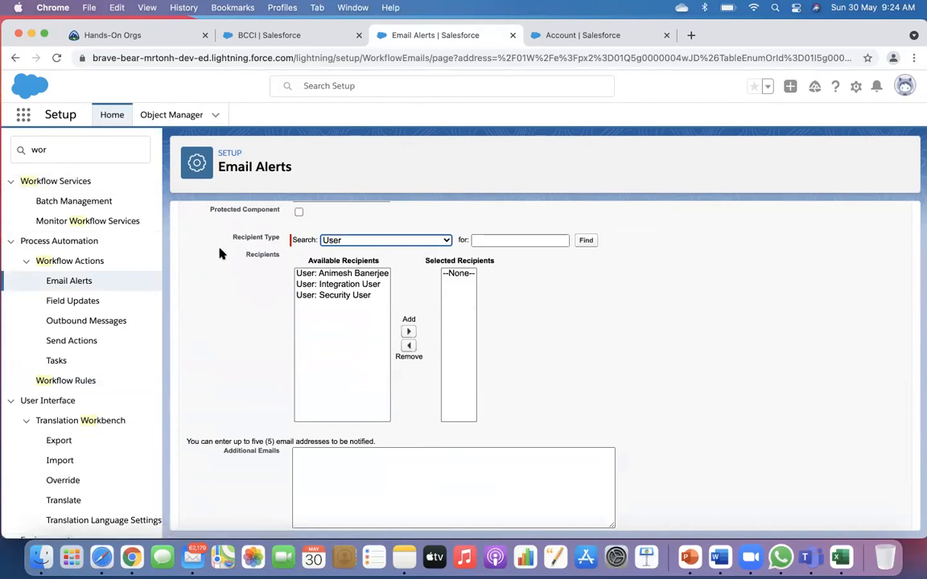
scroll(216, 262, up, 3)
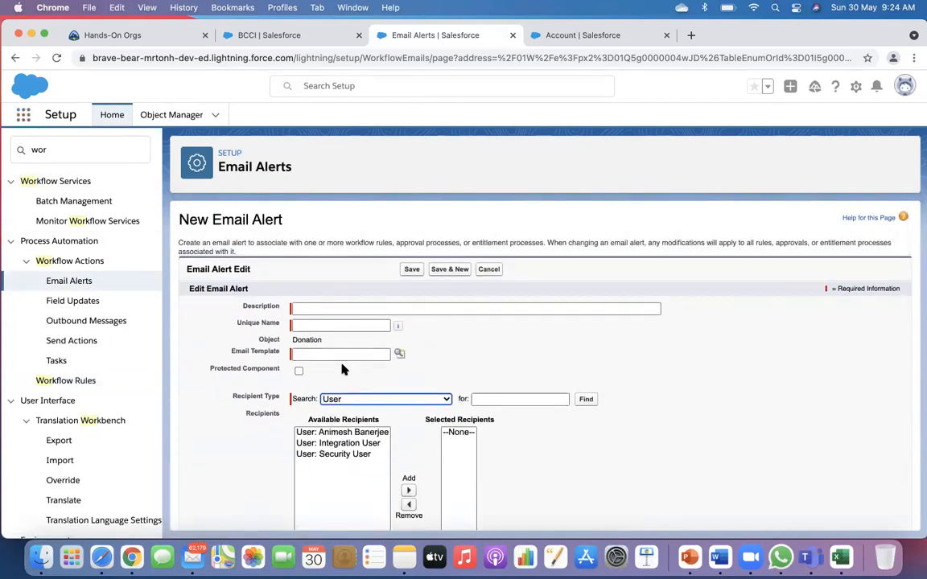
Look through the existing email templates available for the alert and close the lookup without choosing one.
click(399, 355)
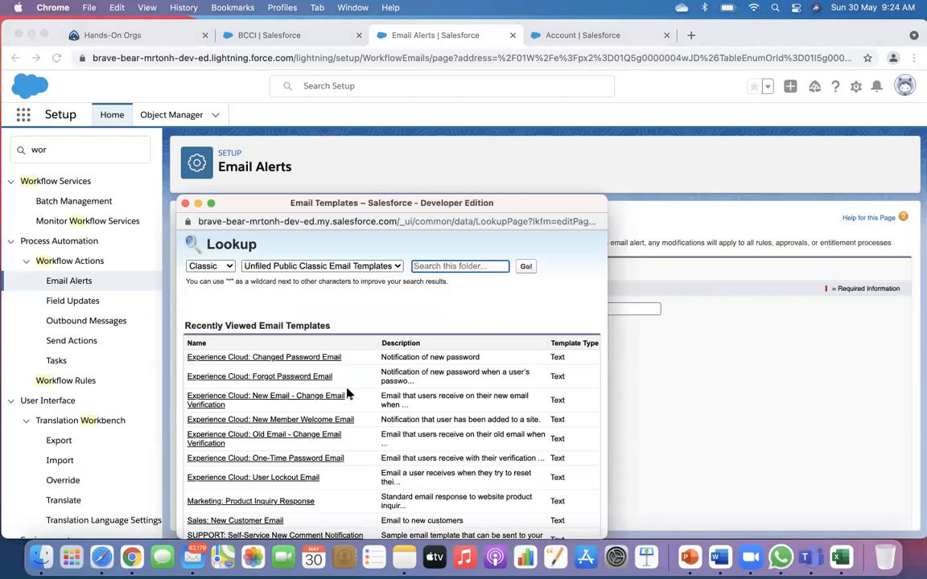
scroll(347, 394, down, 3)
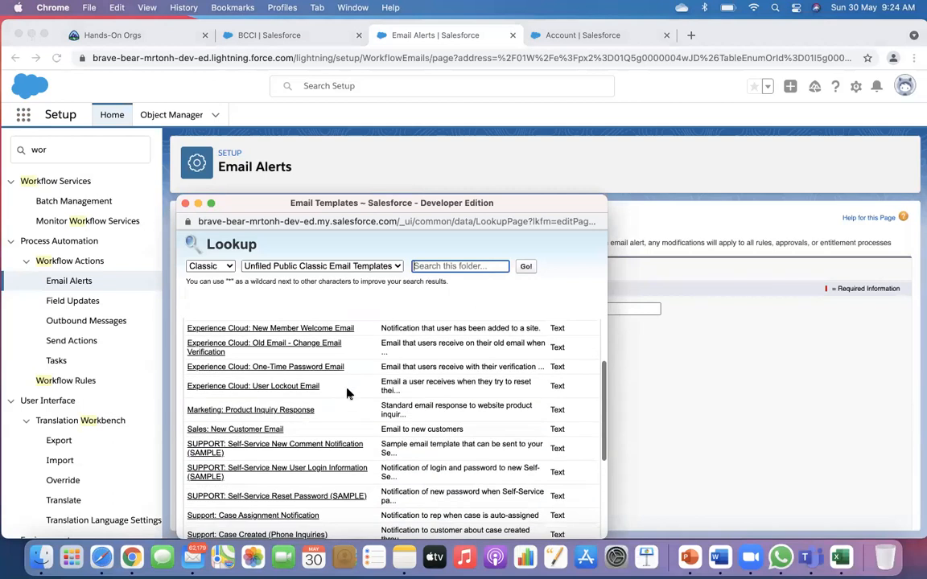
click(185, 204)
Search Setup for email, open Lightning Email Templates and try to turn on Folders and Enhanced Sharing.
click(58, 145)
key(super+a)
text(ema)
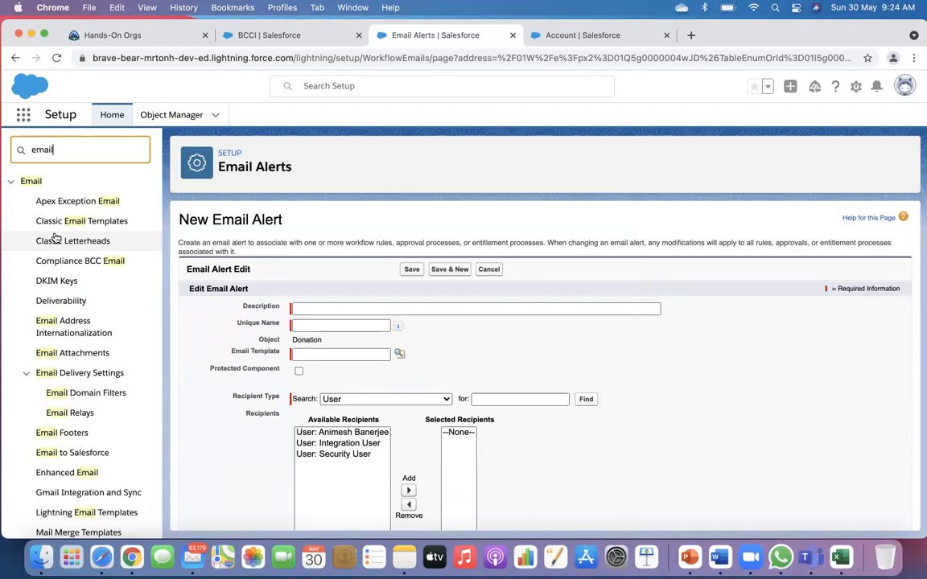
scroll(79, 398, down, 5)
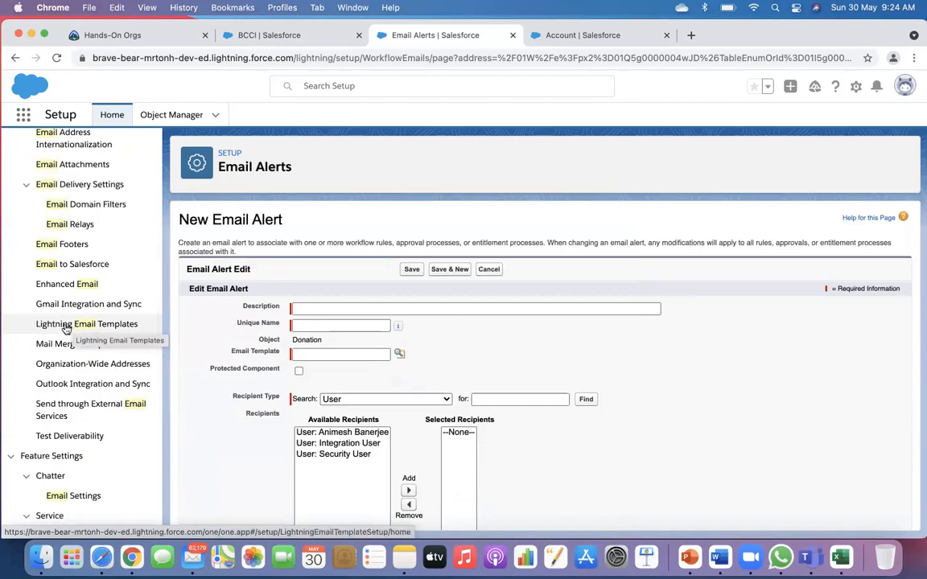
click(66, 327)
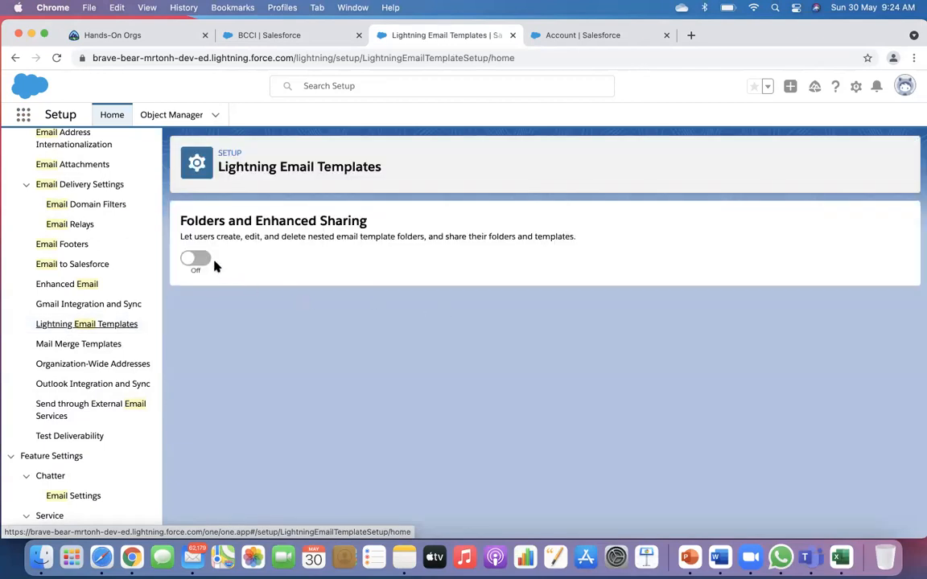
click(213, 263)
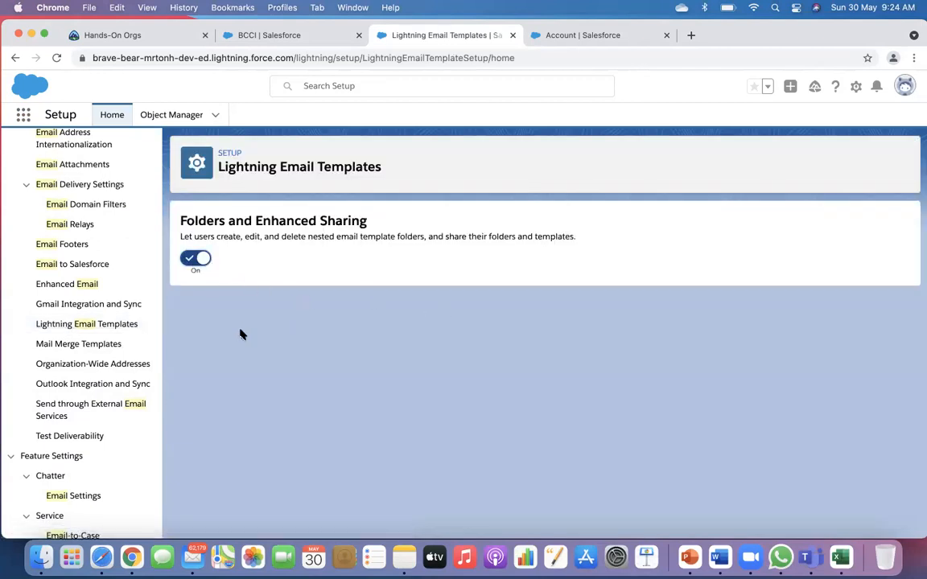
Check the Gmail Integration and Sync page, return to Lightning Email Templates and look through the email setup entries.
click(96, 307)
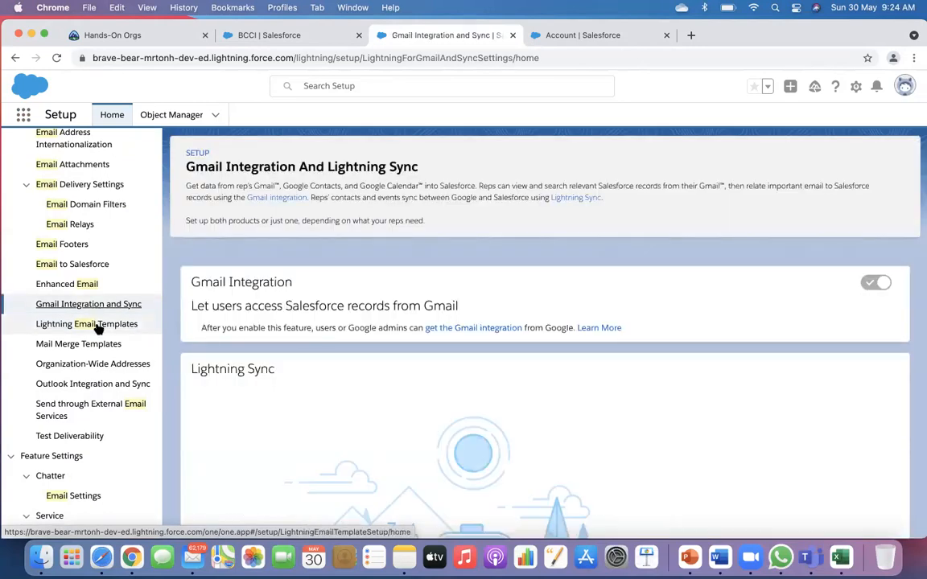
click(96, 327)
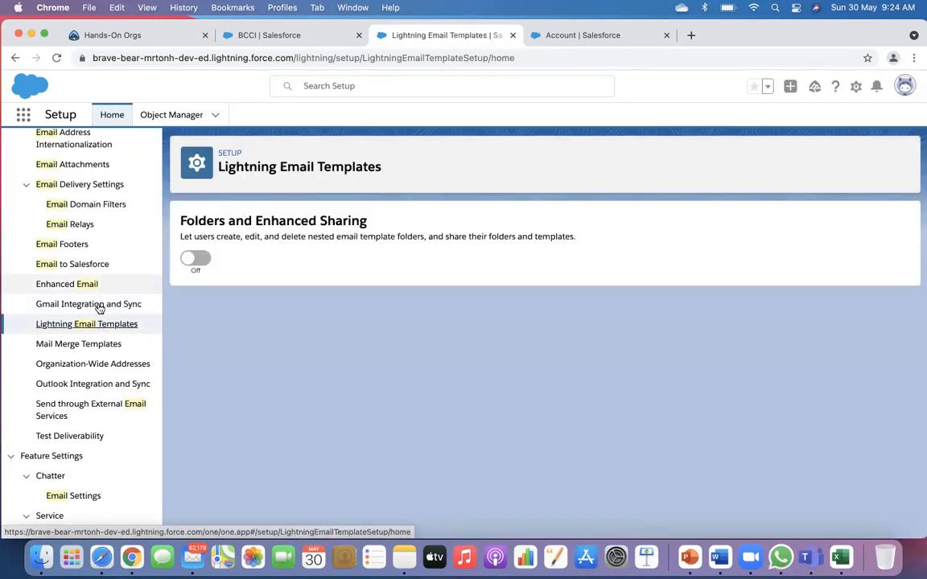
scroll(58, 398, up, 3)
scroll(87, 397, up, 5)
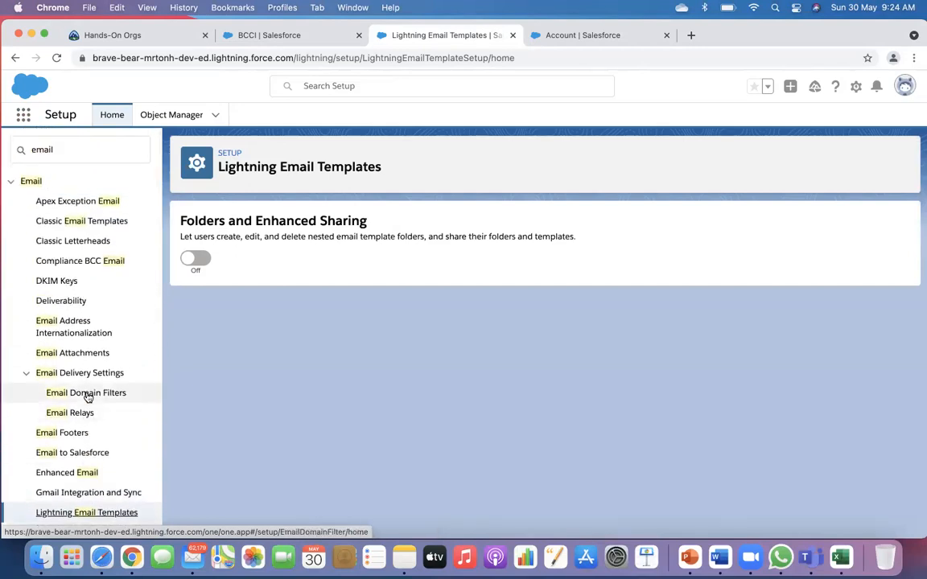
scroll(73, 375, down, 3)
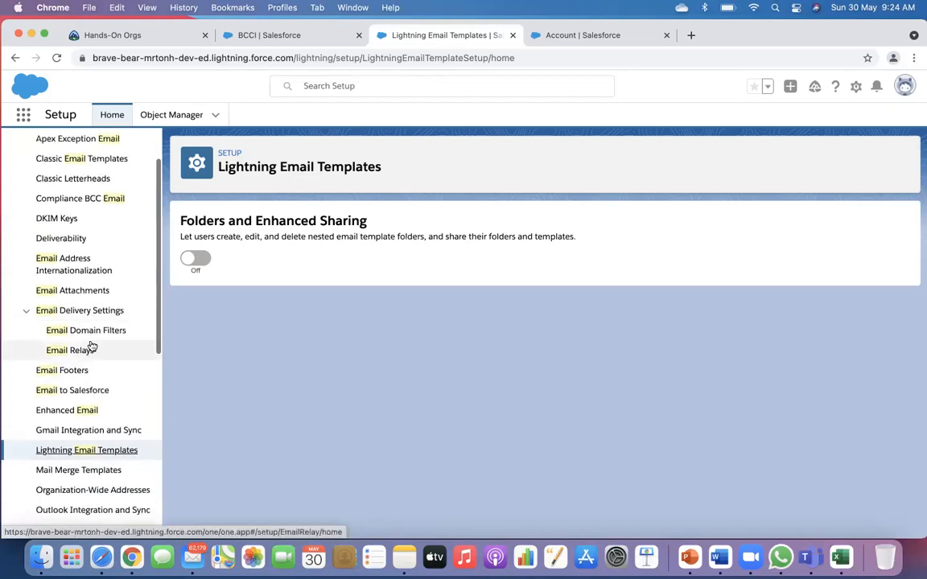
scroll(65, 161, up, 3)
Narrow the Setup search to "email te" and open Classic Email Templates.
click(75, 150)
text(te)
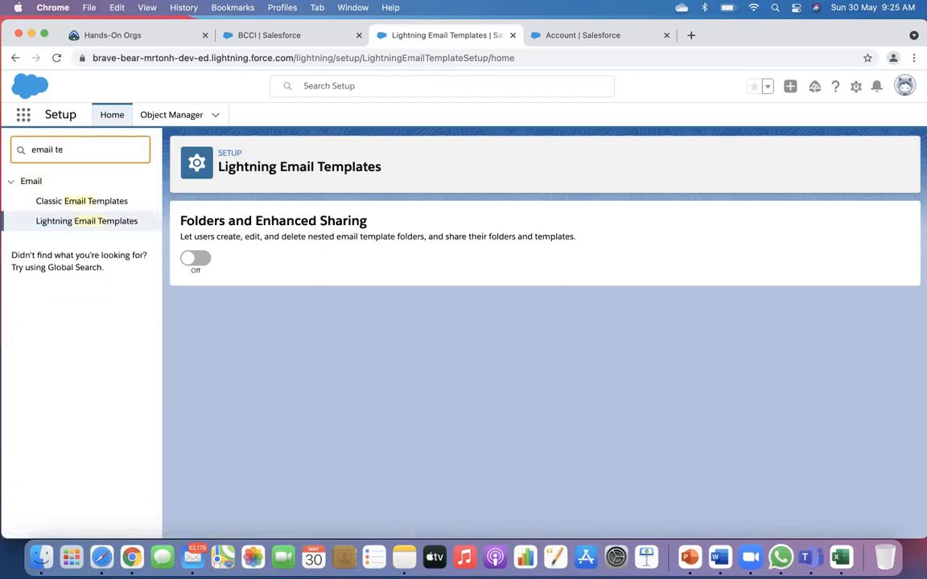
click(87, 201)
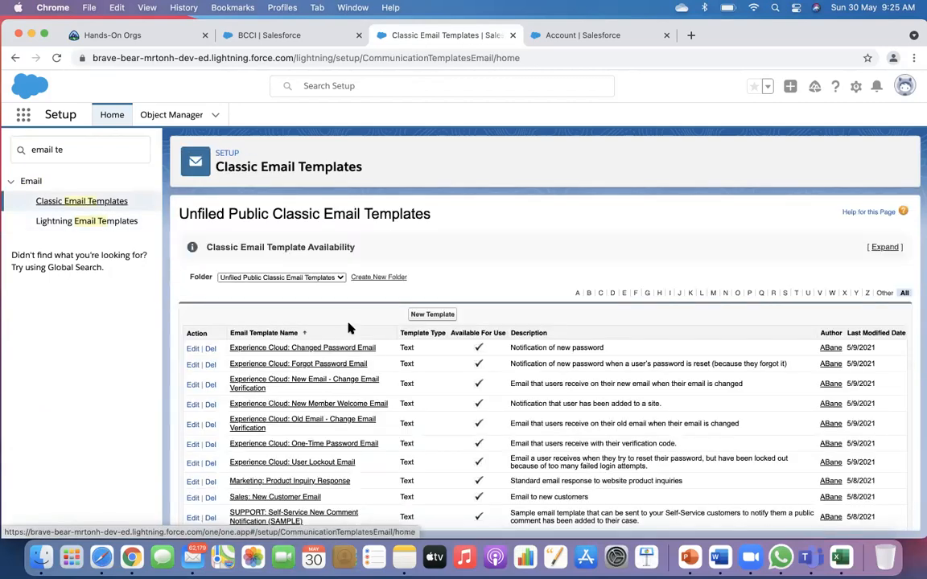
Start a new classic email template of type Text and continue to its template information.
click(431, 315)
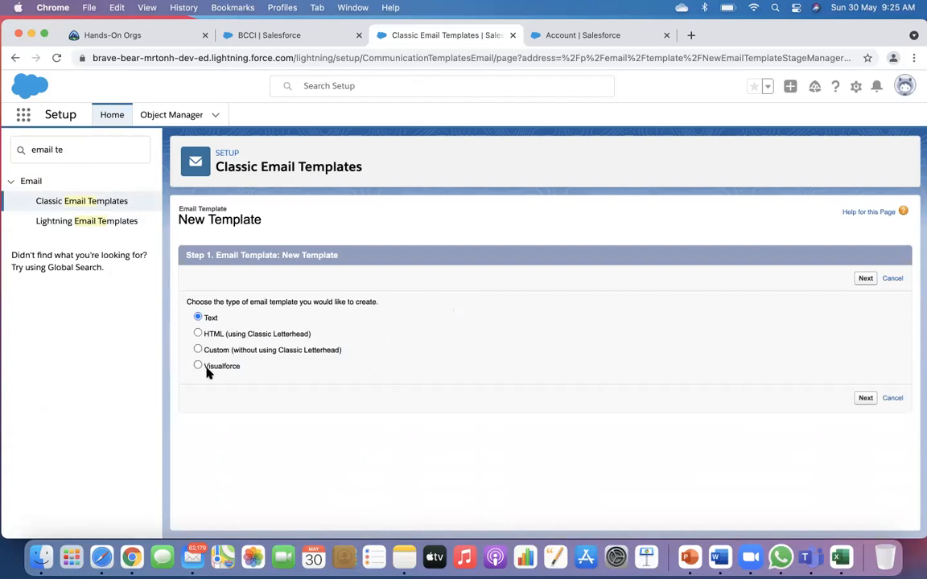
click(200, 333)
scroll(491, 378, down, 5)
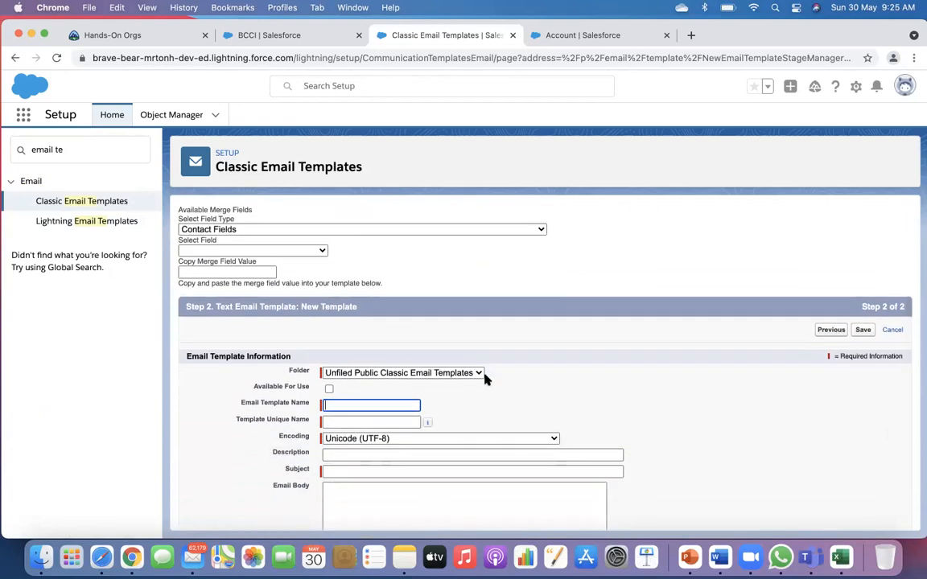
scroll(488, 379, down, 3)
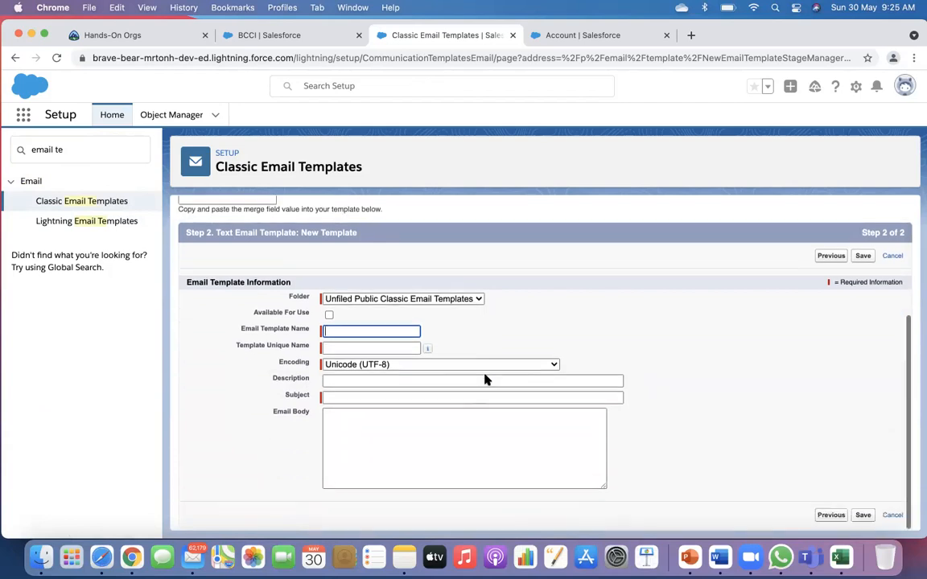
Keep the Unfiled Public Classic Email Templates folder, name the template Donation Creation and set its subject to "New Donation Recieved".
click(396, 299)
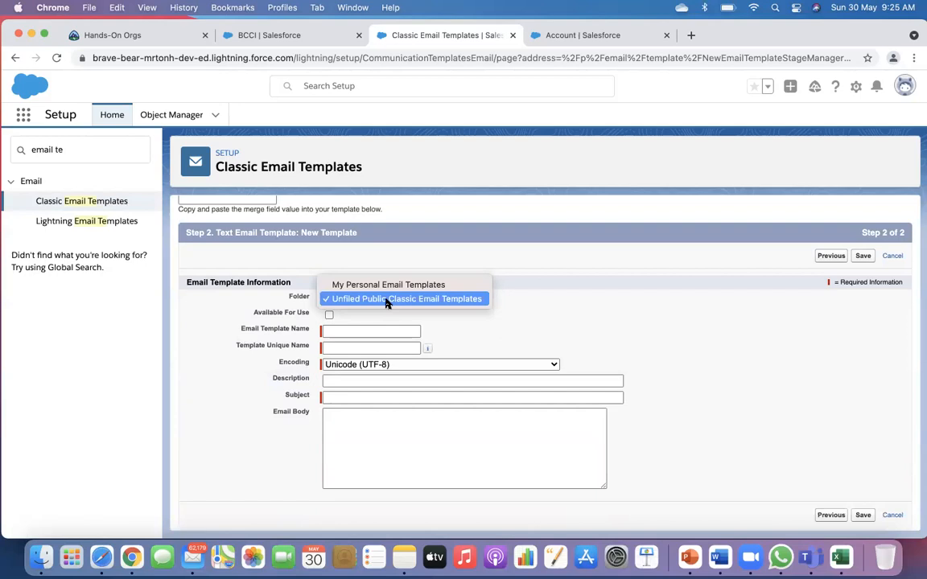
click(345, 333)
click(344, 333)
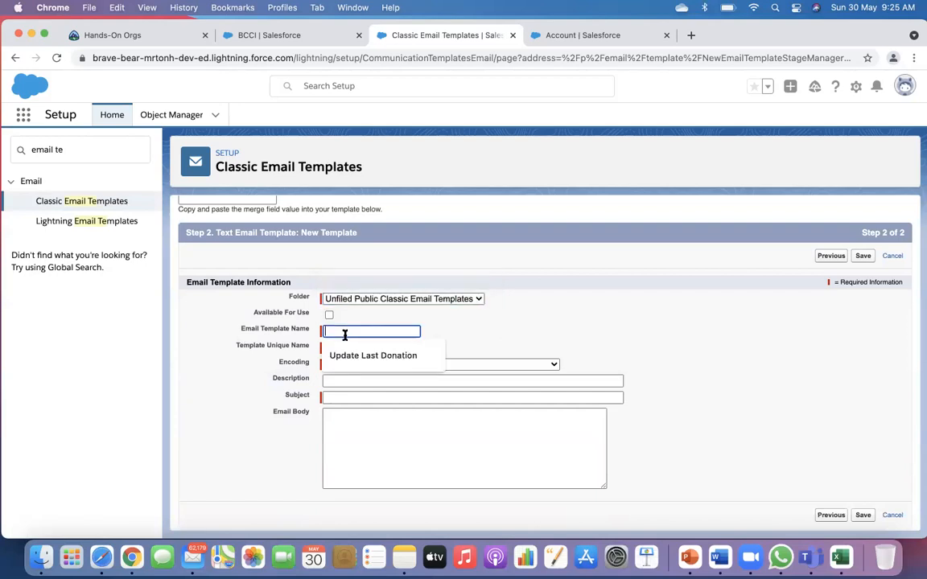
text(Donation Creation)
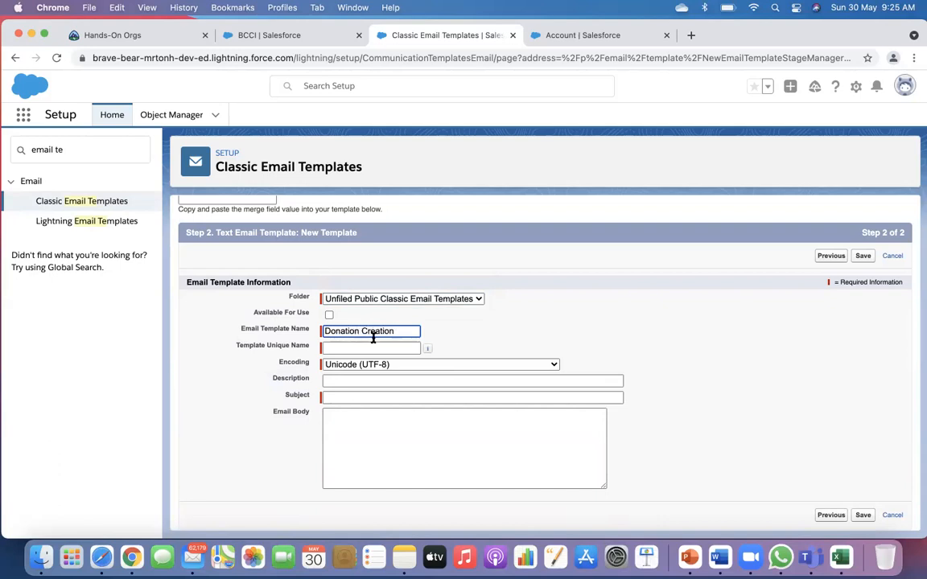
click(463, 341)
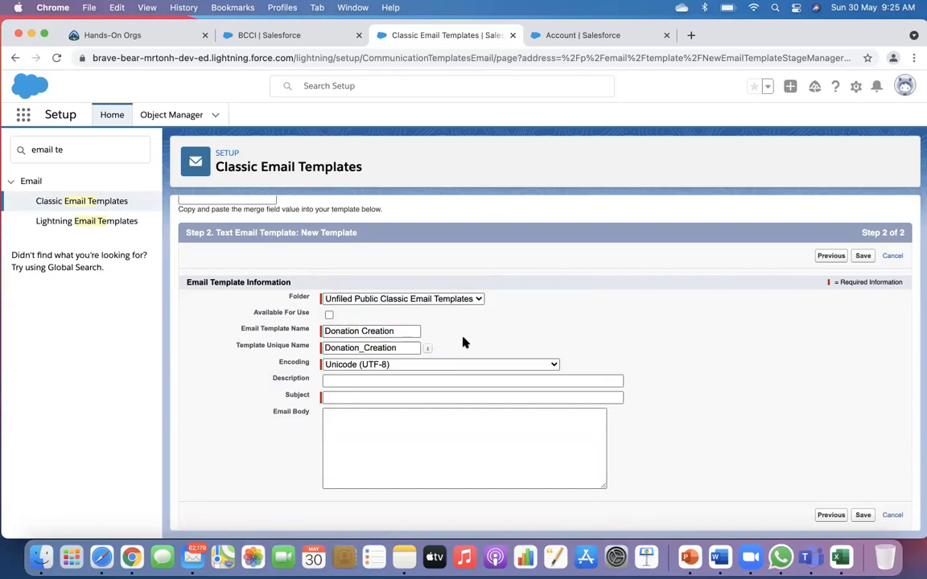
click(350, 397)
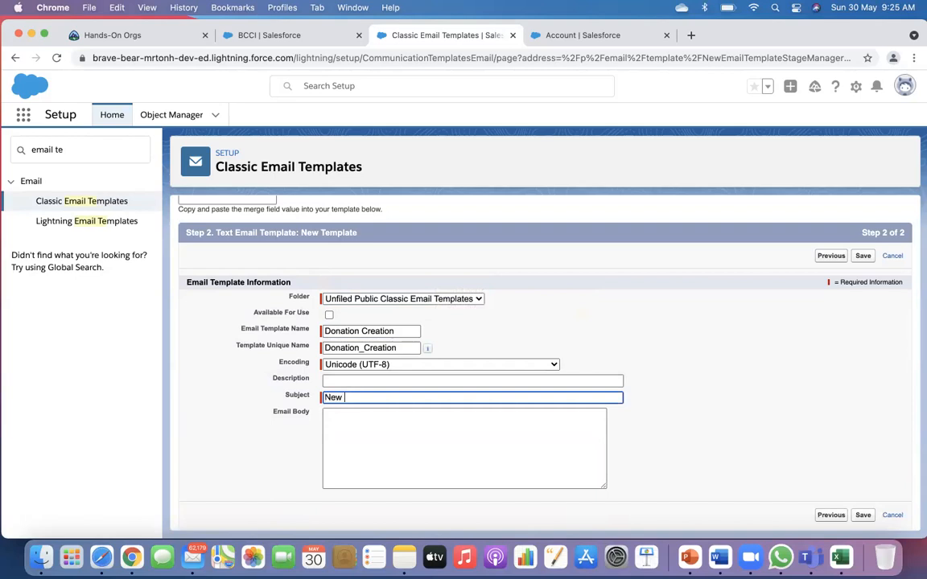
text(New Donation Recieved)
Look through the available merge field types for the email body, leaving Contact Fields selected.
click(372, 448)
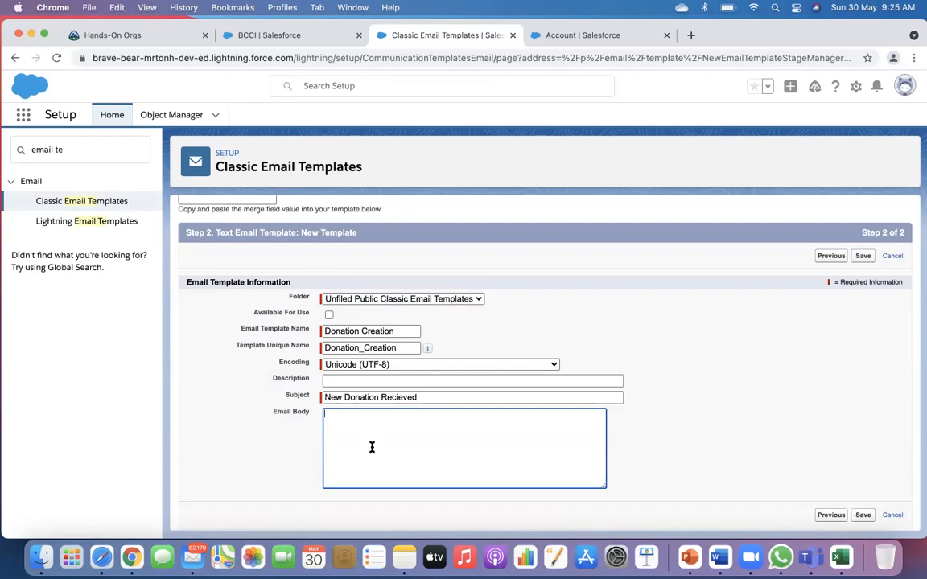
scroll(372, 448, up, 2)
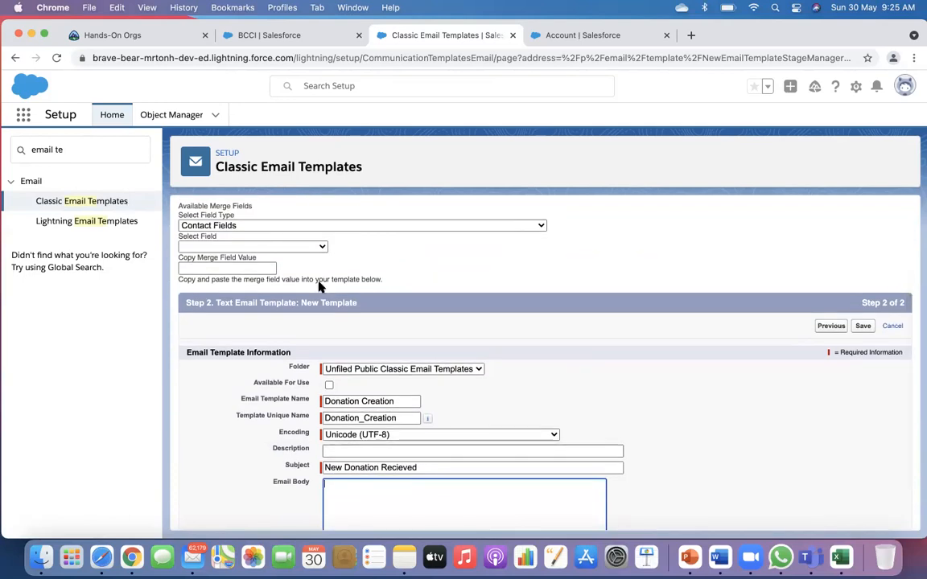
click(252, 227)
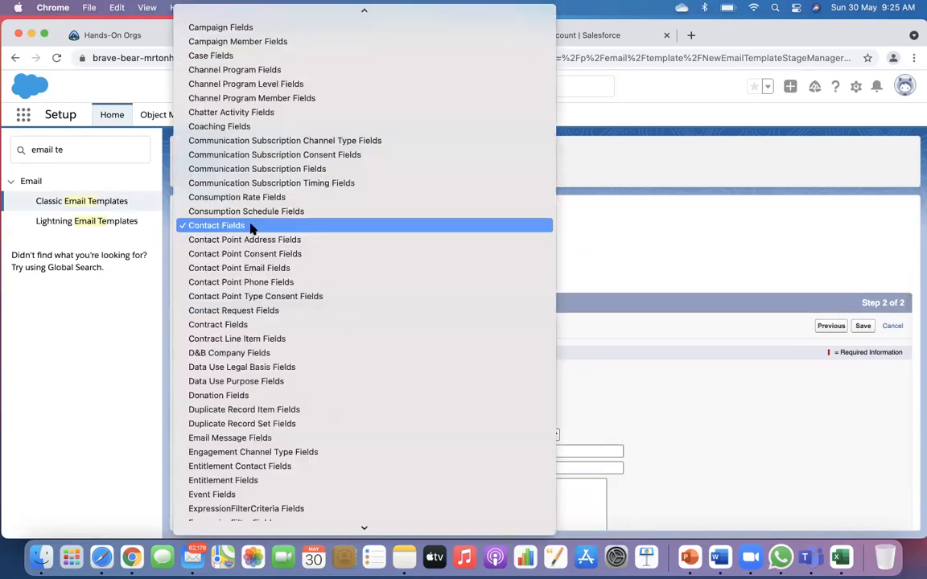
scroll(251, 229, up, 5)
scroll(252, 229, down, 8)
scroll(251, 228, down, 2)
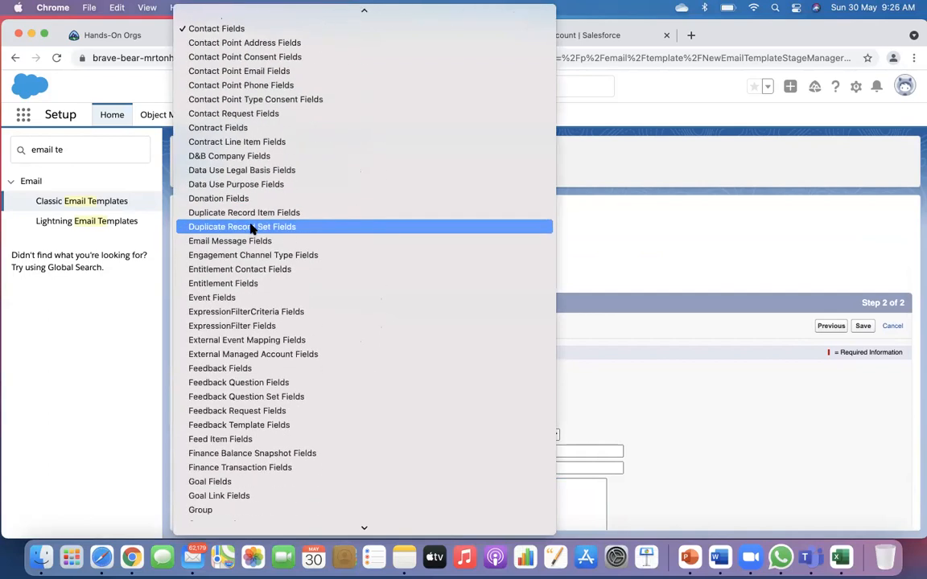
scroll(252, 229, down, 2)
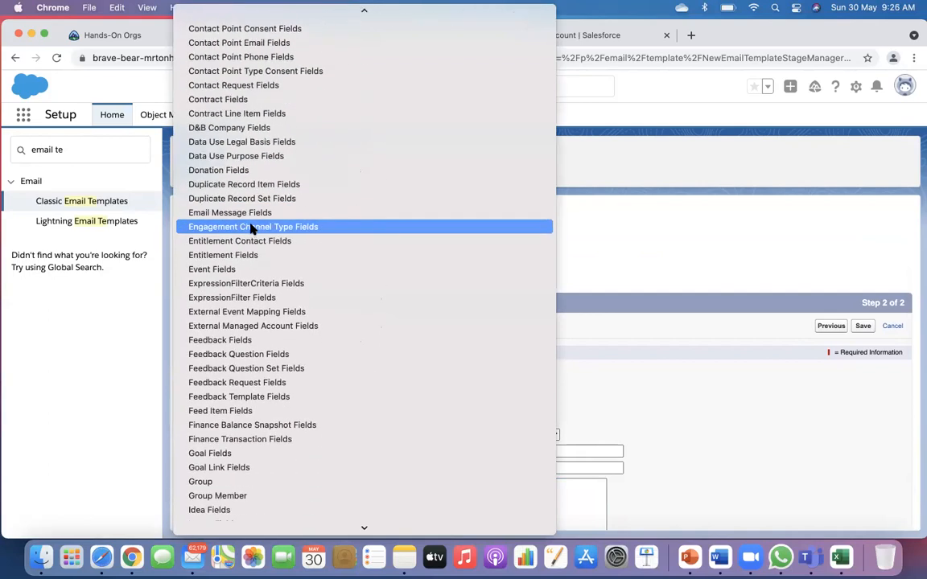
click(678, 378)
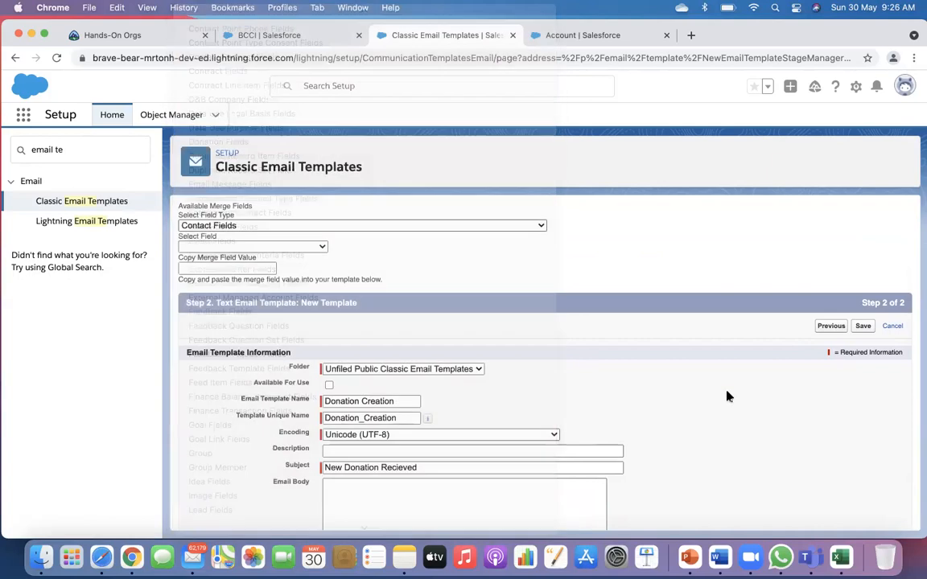
Begin the email body with the greeting "Hi" and, below a blank line, the text "A New Donation of Amount".
scroll(726, 393, down, 2)
click(400, 449)
text(Hi)
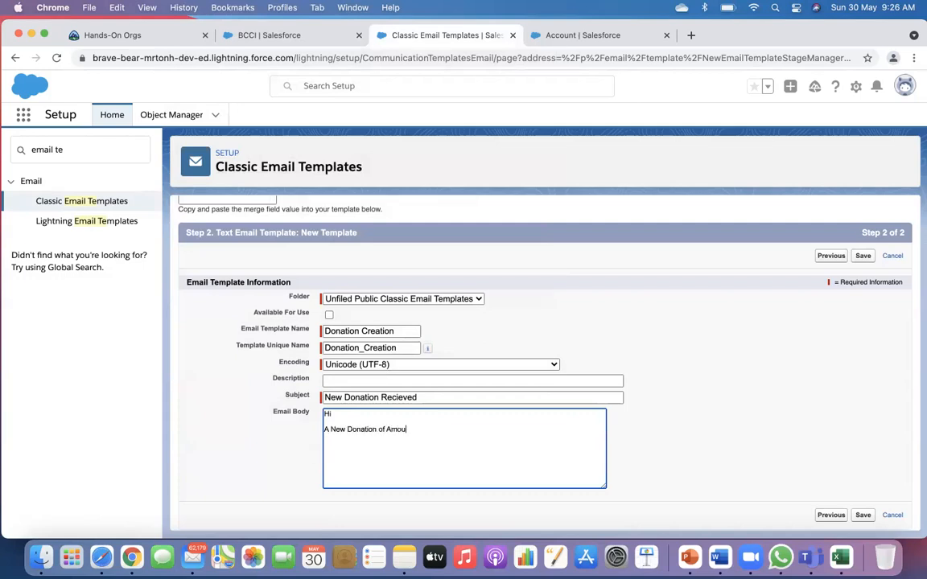
Select the Amount merge field from the Donation Fields and copy its merge field value.
scroll(321, 362, up, 2)
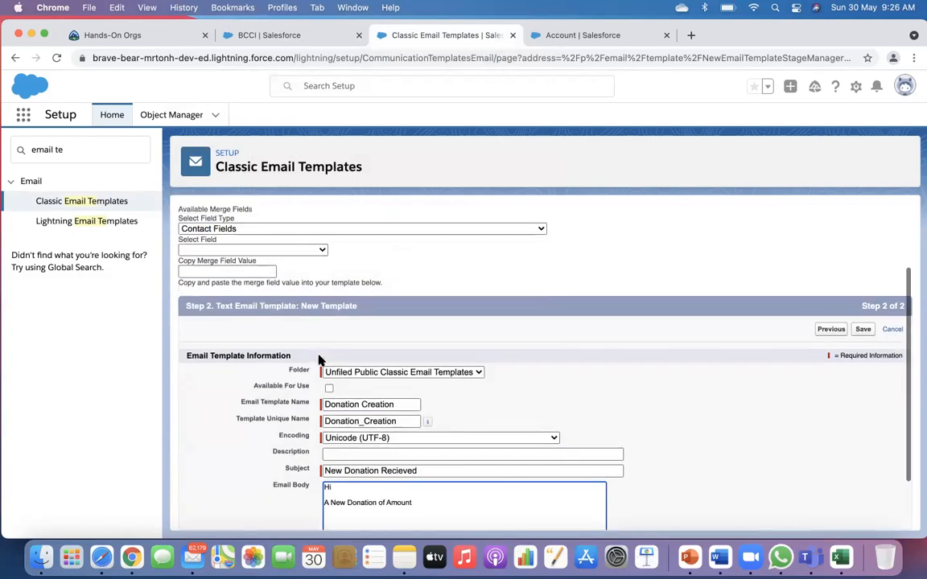
click(272, 231)
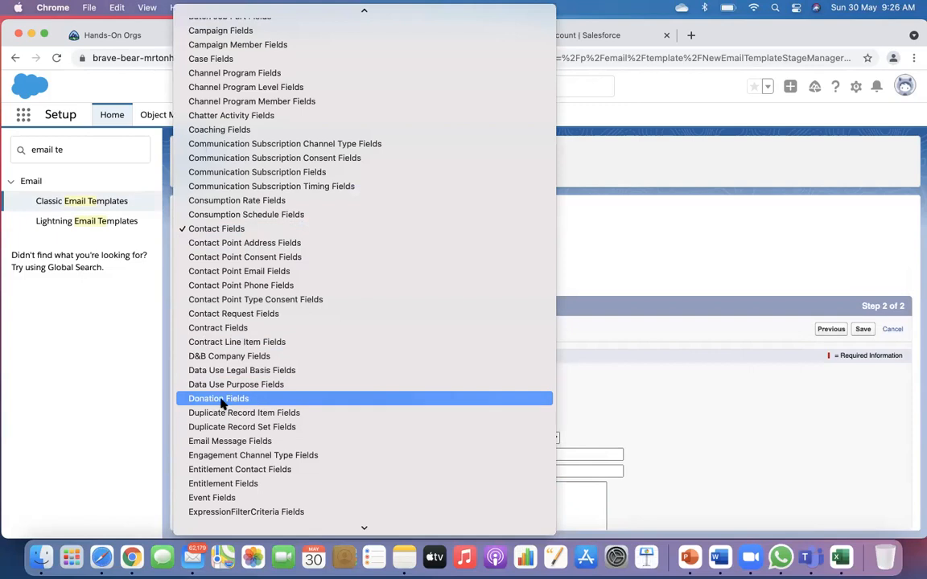
click(223, 398)
click(251, 250)
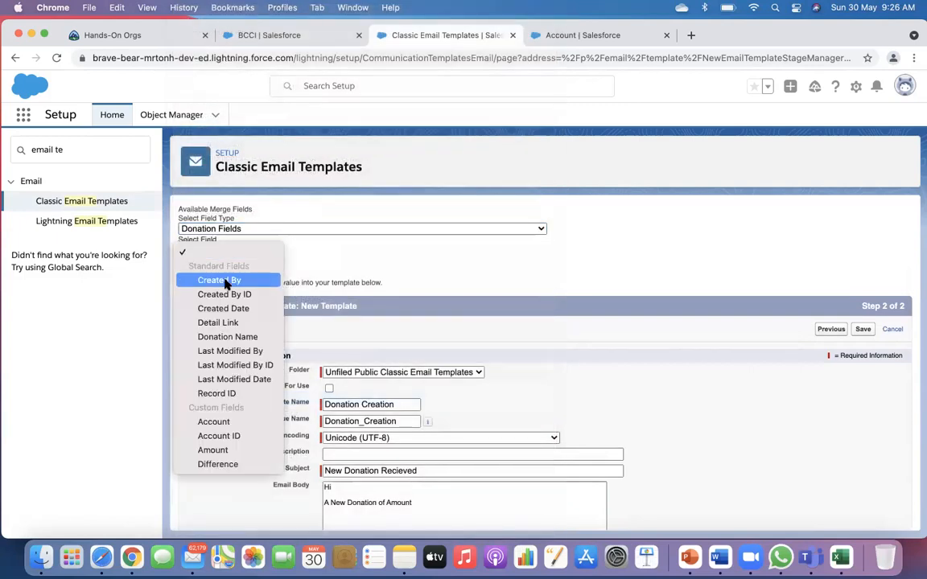
click(214, 450)
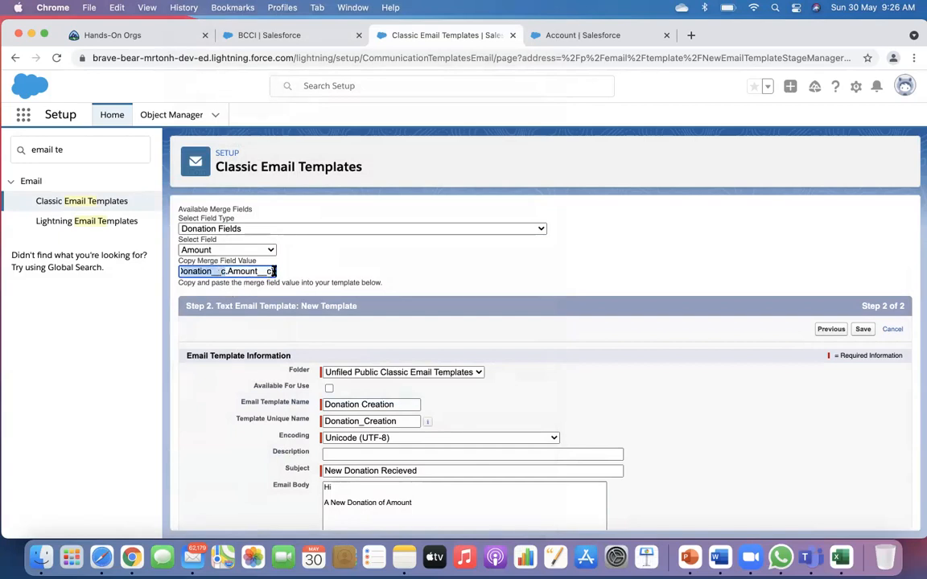
drag(276, 271, 103, 275)
key(super+c)
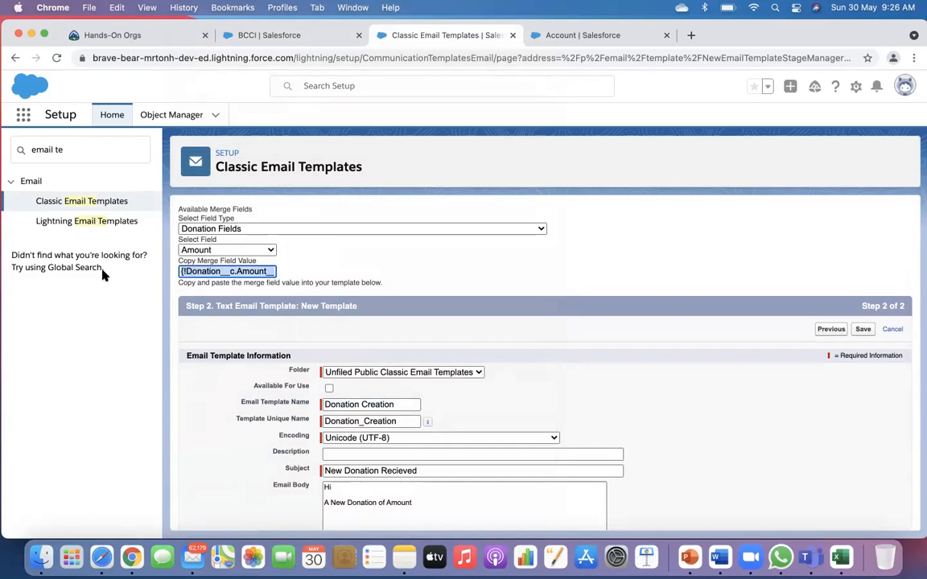
Insert the copied Amount merge field at the end of the email body sentence and complete it with "has been recieved".
scroll(235, 322, down, 2)
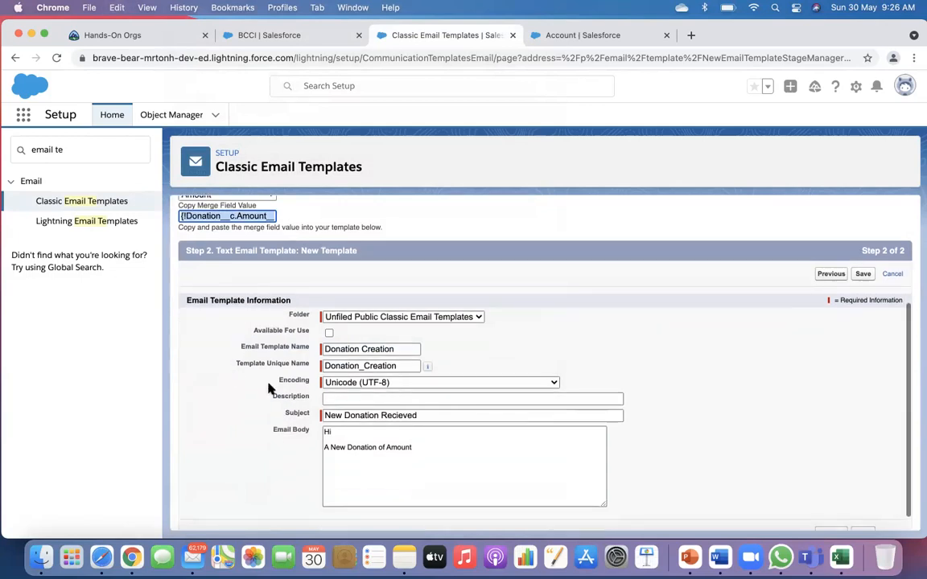
click(417, 445)
key(super+v)
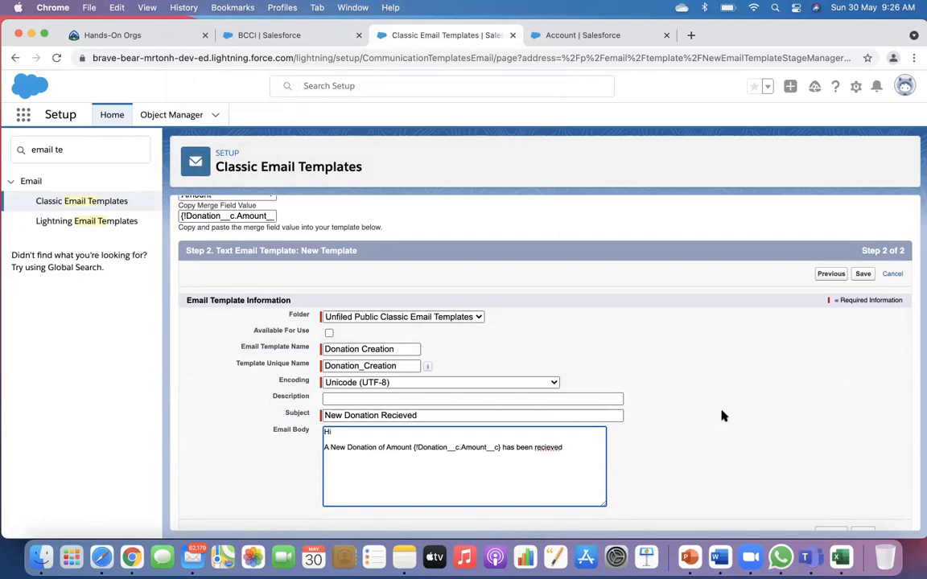
Correct the misspelled word in the email body to "received" and save the email template.
right_click(552, 447)
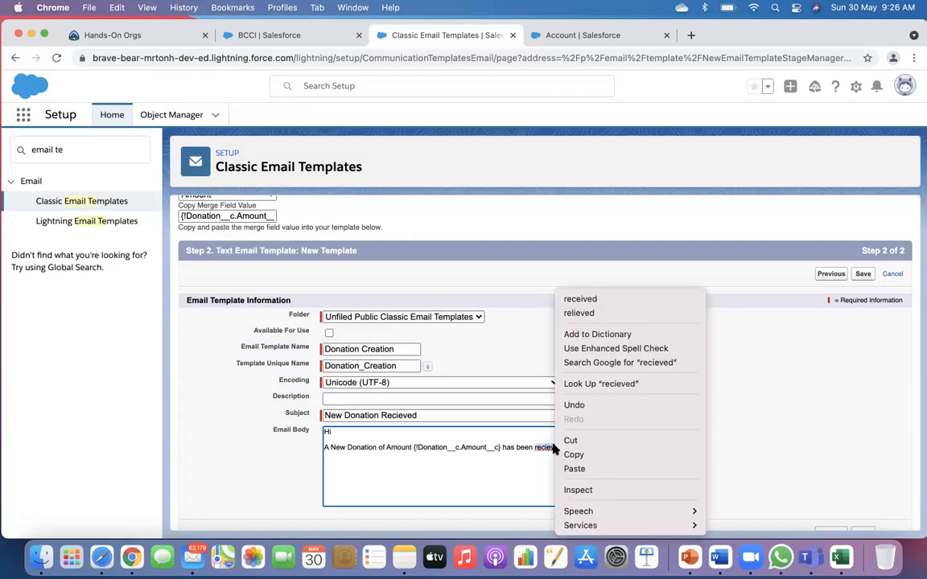
click(591, 300)
click(677, 422)
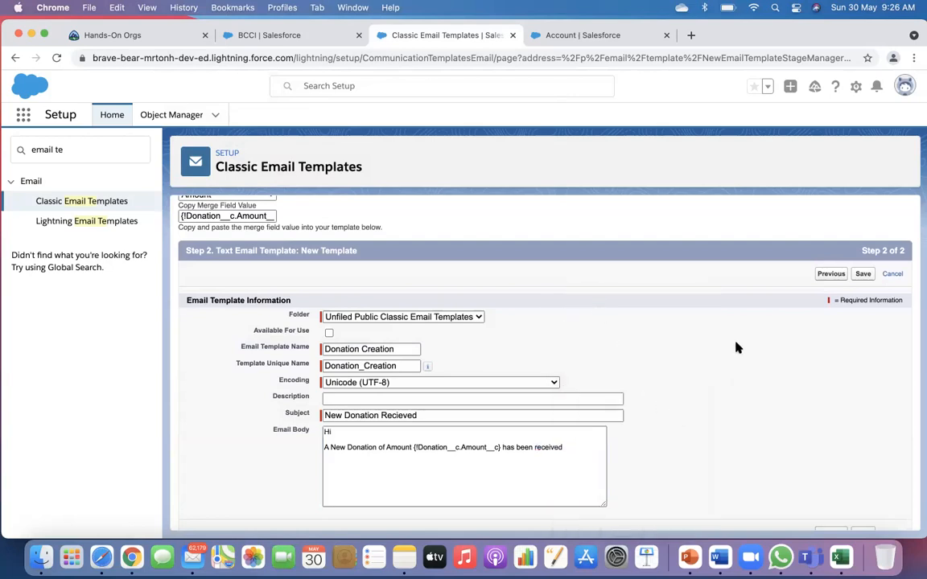
click(862, 275)
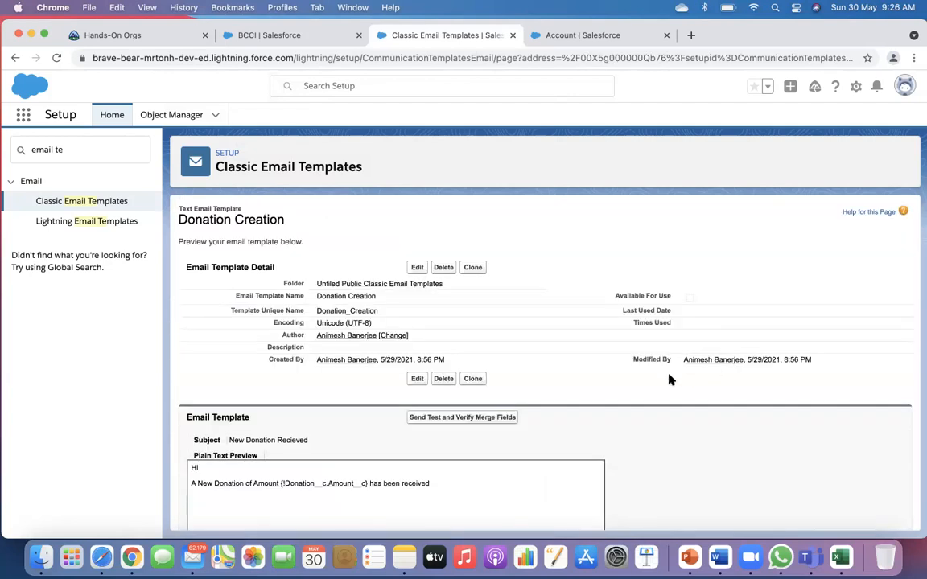
Review the saved template's preview and the recipient and related record types offered for testing merge fields, then close the test window.
scroll(616, 390, down, 3)
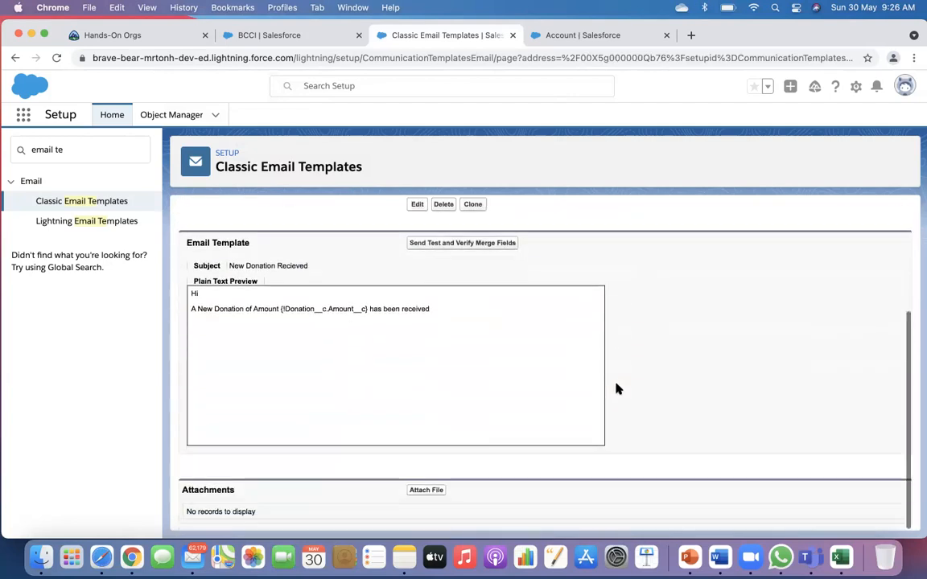
click(482, 243)
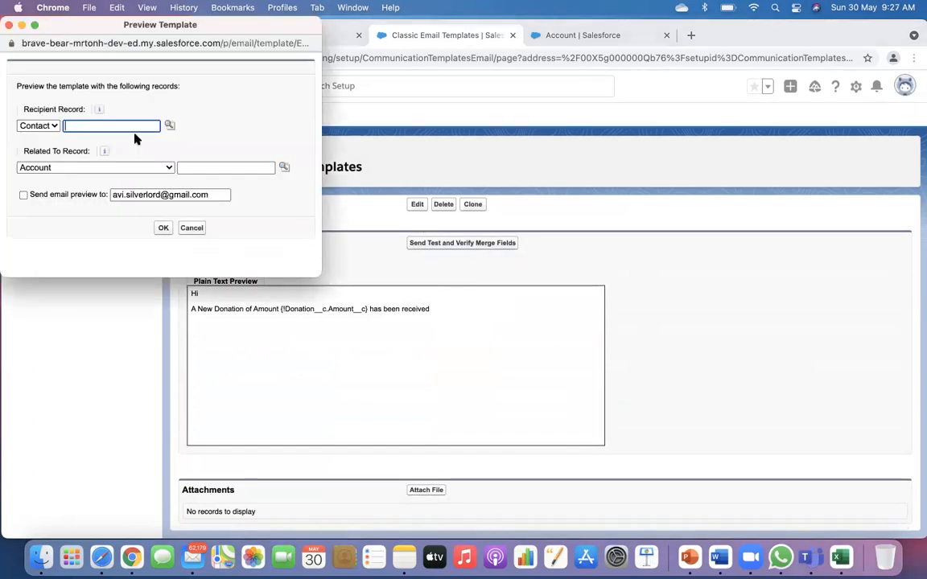
click(58, 169)
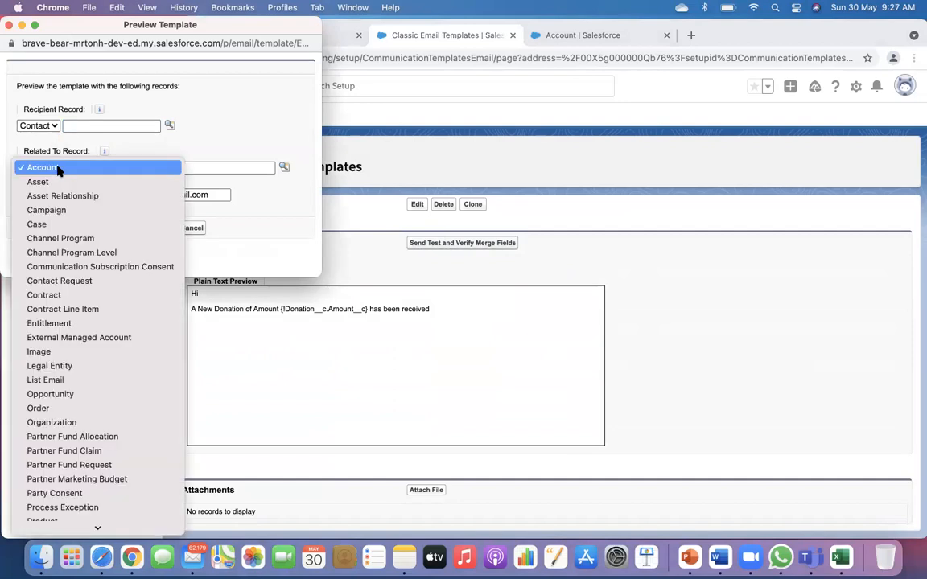
click(145, 143)
click(38, 128)
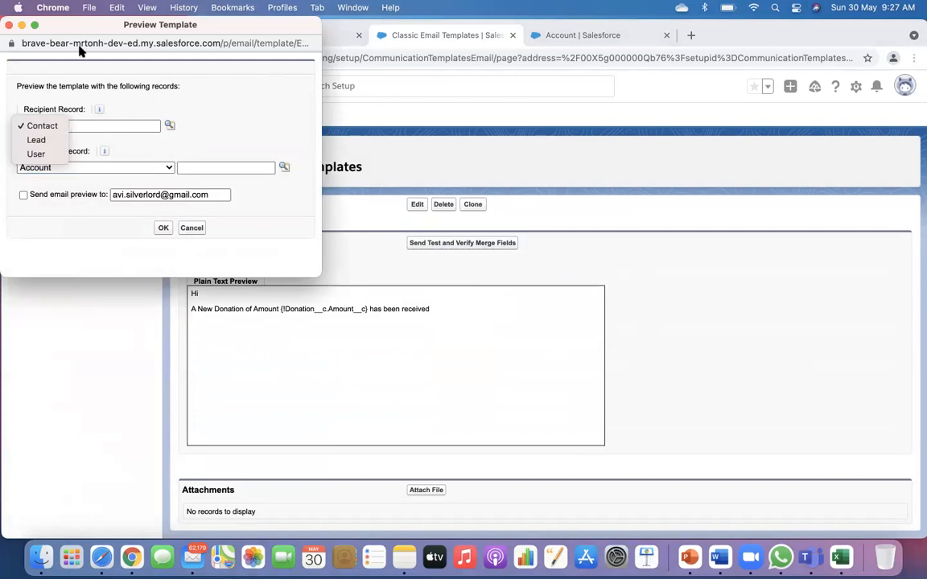
click(9, 25)
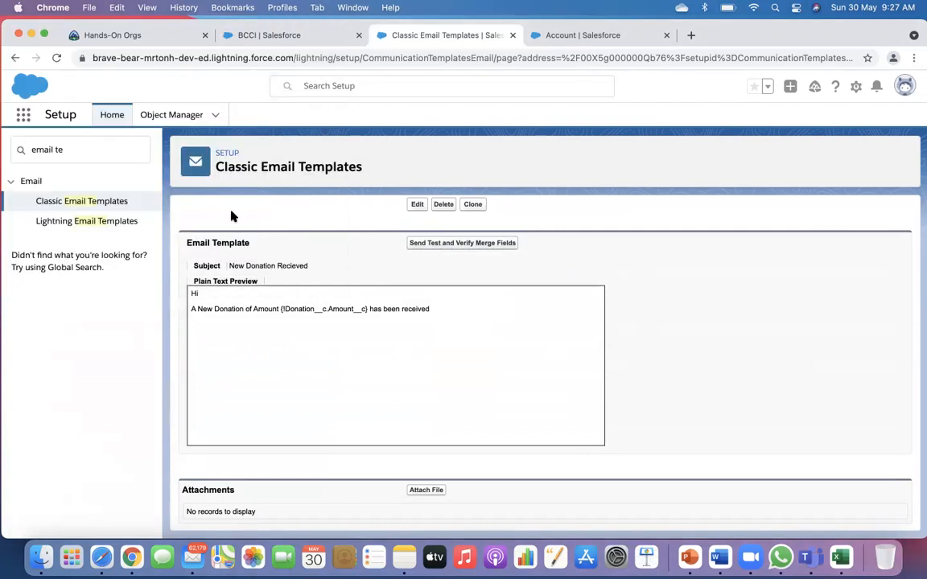
scroll(285, 347, down, 1)
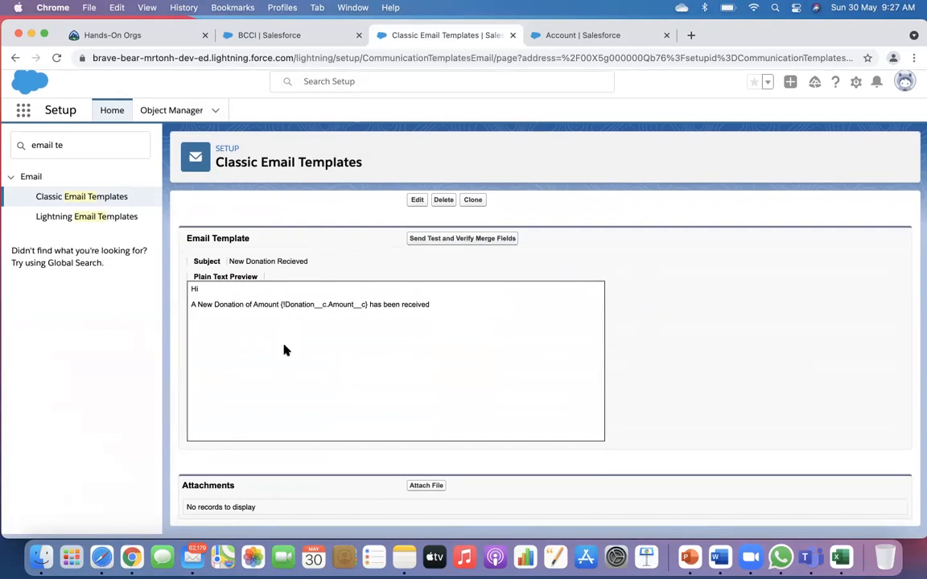
scroll(285, 350, up, 1)
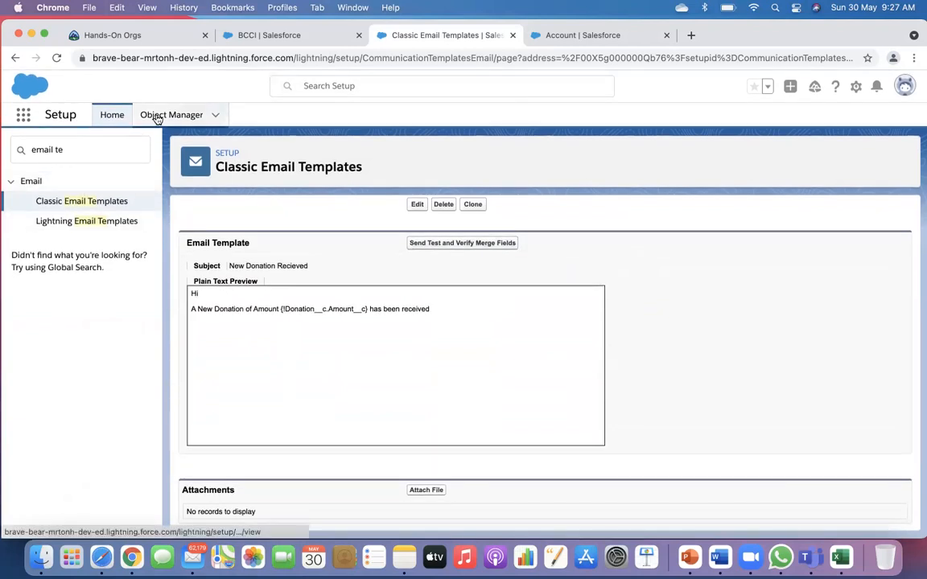
Replace the Setup search with "work" and open Workflow Rules.
click(72, 150)
key(BackSpace)
key(BackSpace)
key(BackSpace)
key(BackSpace)
key(BackSpace)
key(BackSpace)
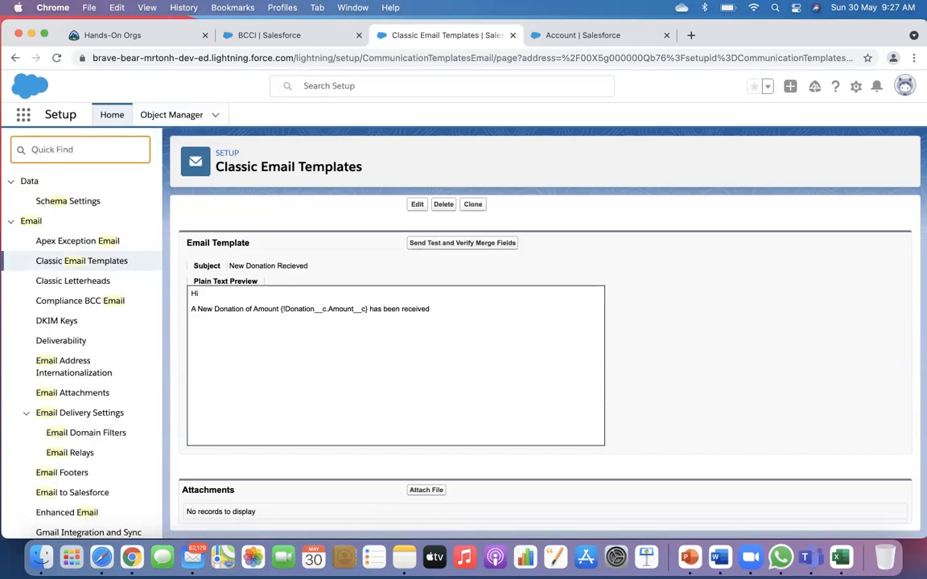
text(work)
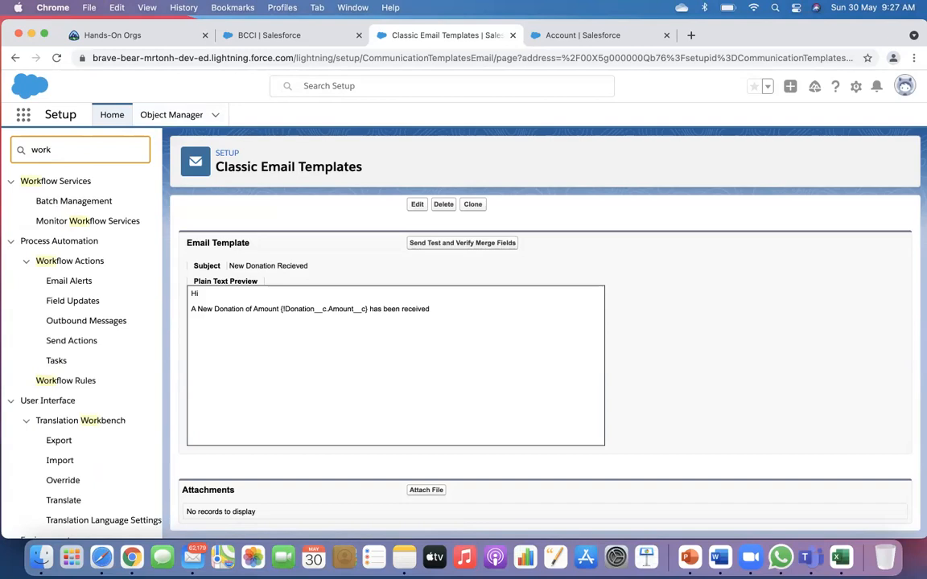
click(68, 381)
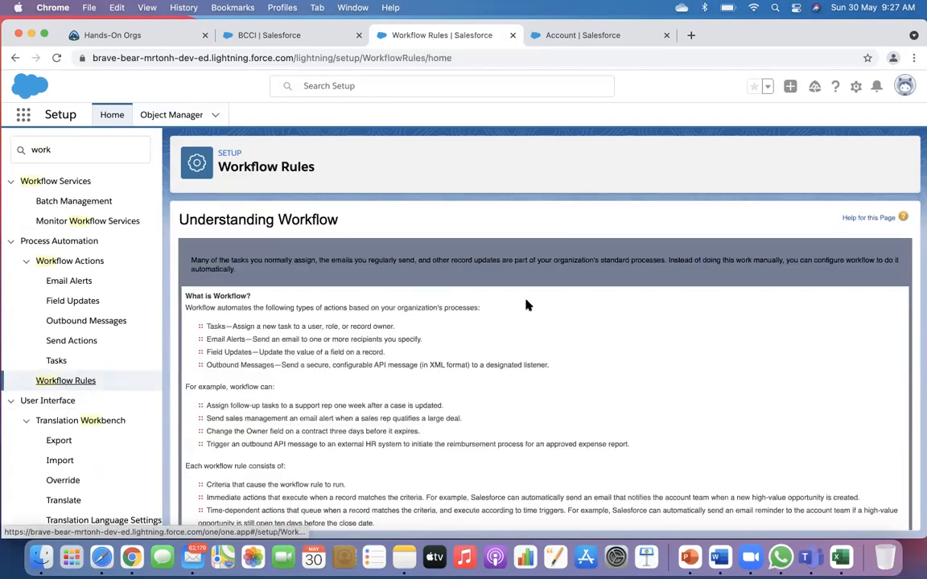
Continue past the workflow introduction and open the Update Last Donation rule.
scroll(494, 331, down, 2)
click(203, 499)
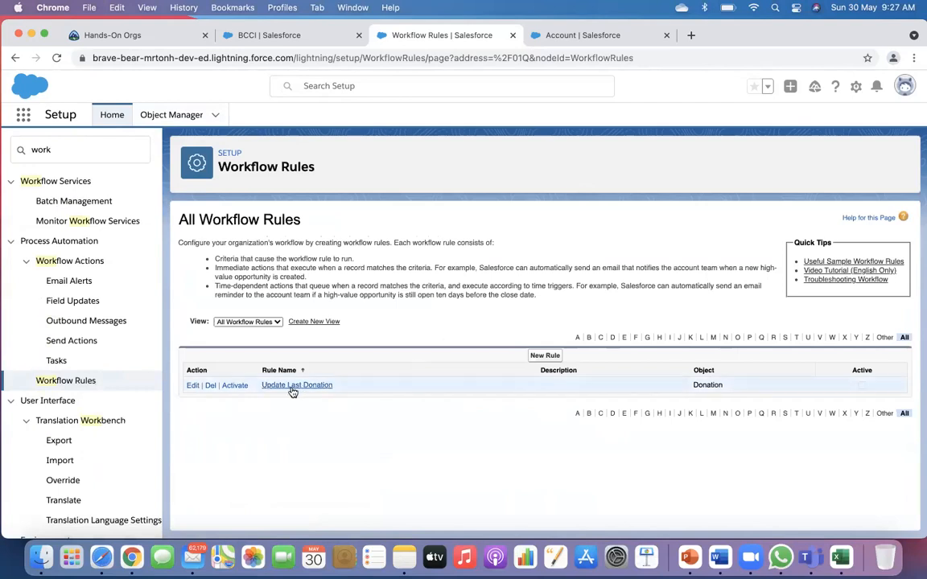
click(295, 387)
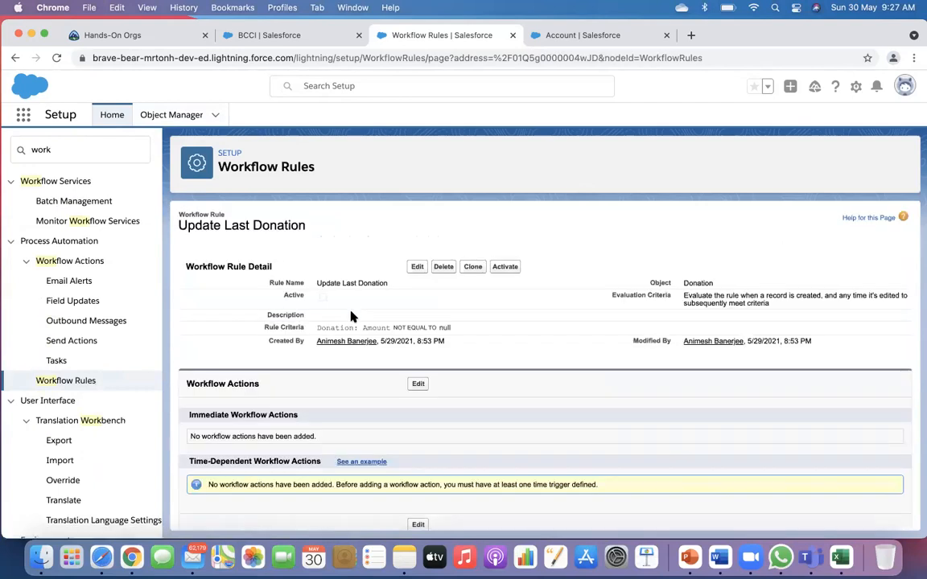
Edit the rule's workflow actions and start a new email alert as an immediate action.
click(418, 385)
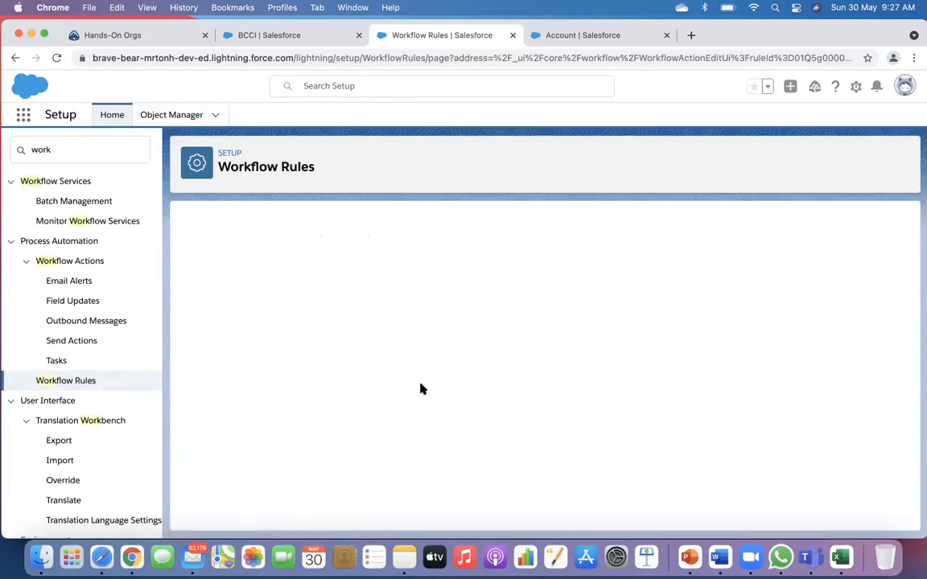
click(225, 405)
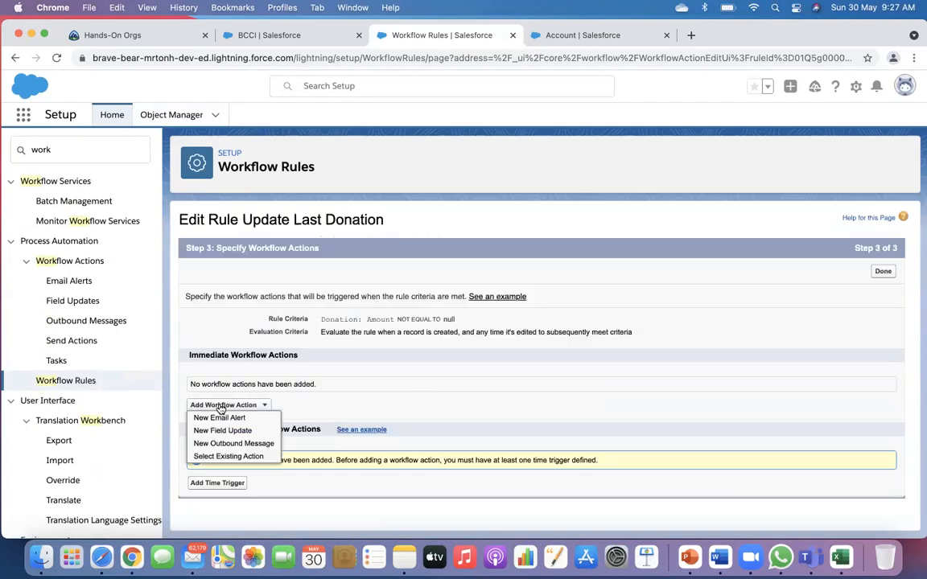
click(224, 416)
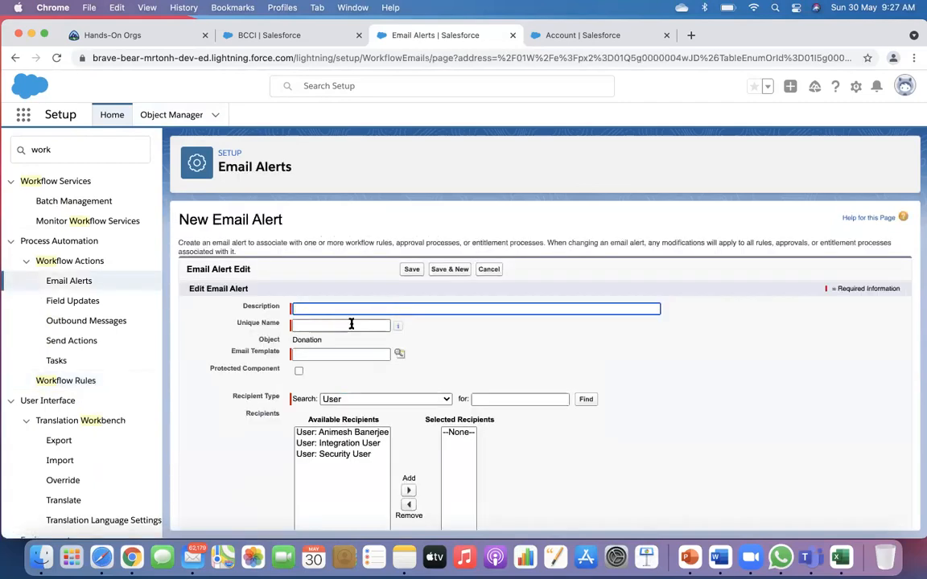
Look up the alert's email template by searching the Unfiled Public Classic Email Templates folder for "donation".
click(399, 356)
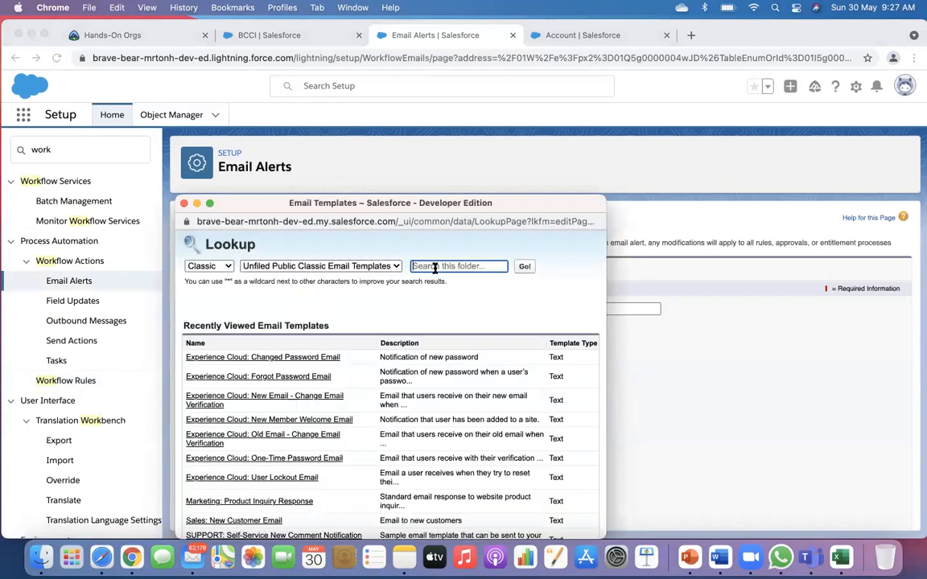
text(donation)
key(Return)
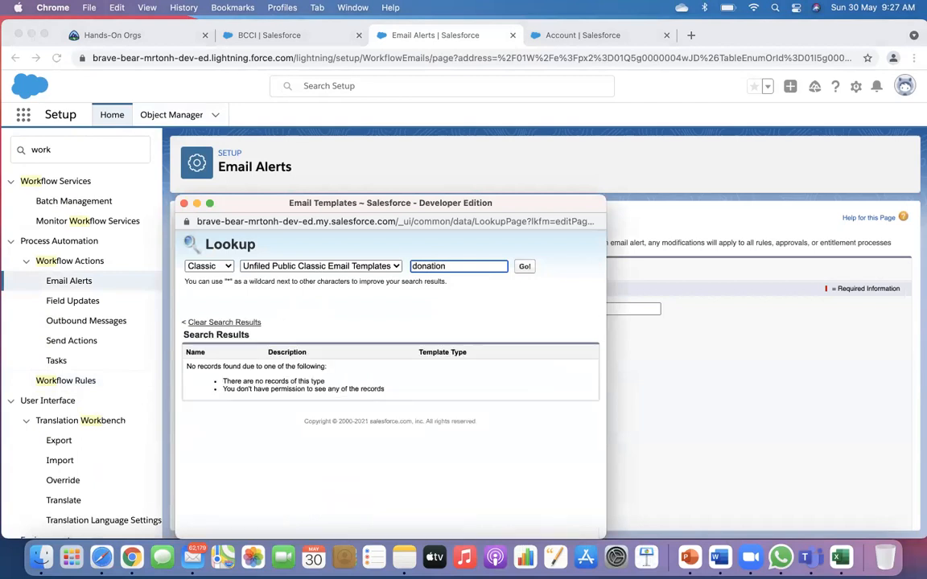
Clear the template search and look through the recently viewed email templates for the Donation Creation template.
key(BackSpace)
key(BackSpace)
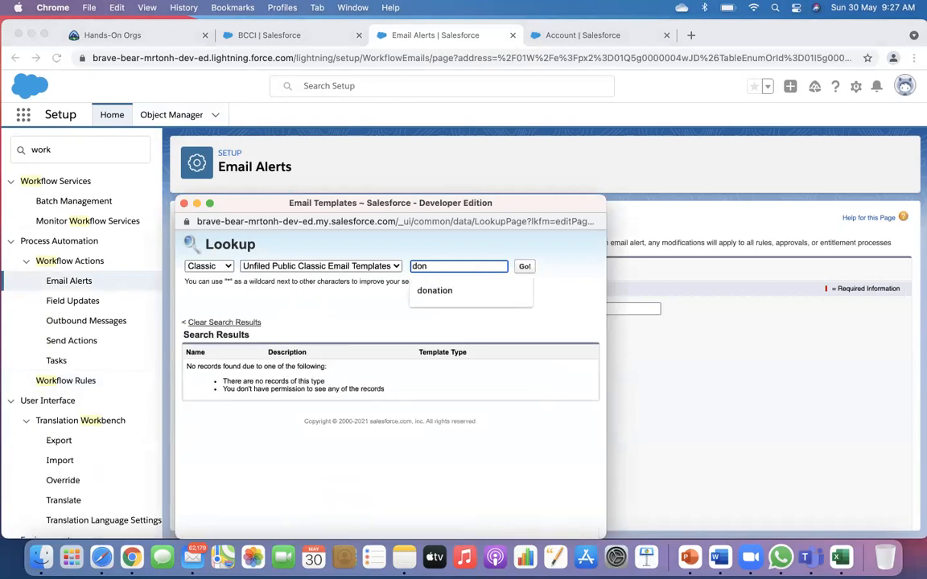
key(BackSpace)
key(BackSpace)
key(BackSpace)
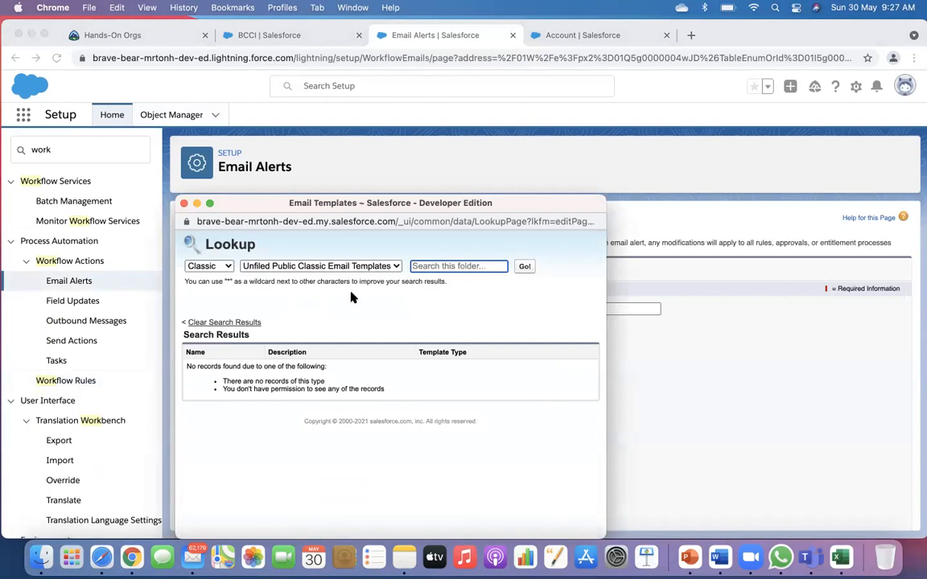
click(198, 323)
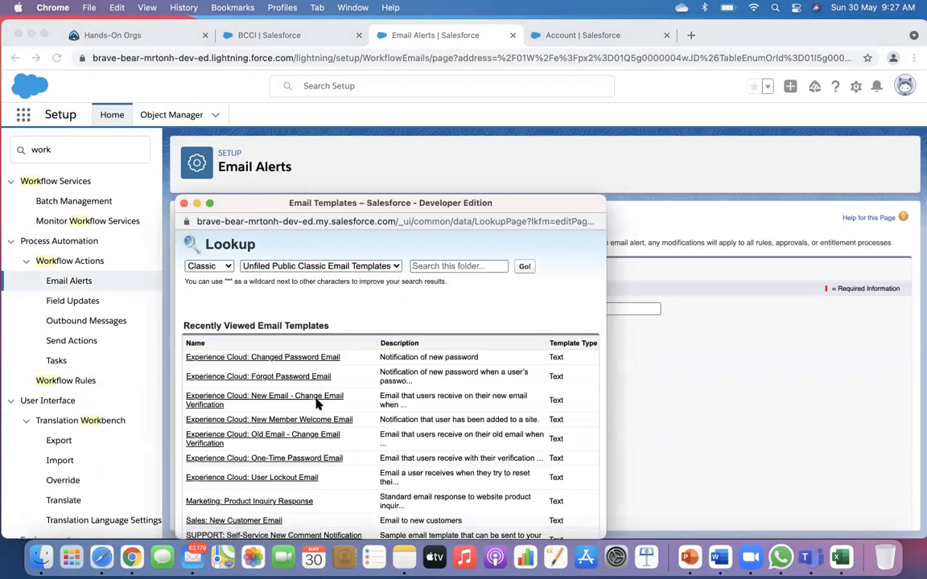
scroll(316, 386, down, 2)
scroll(317, 404, down, 6)
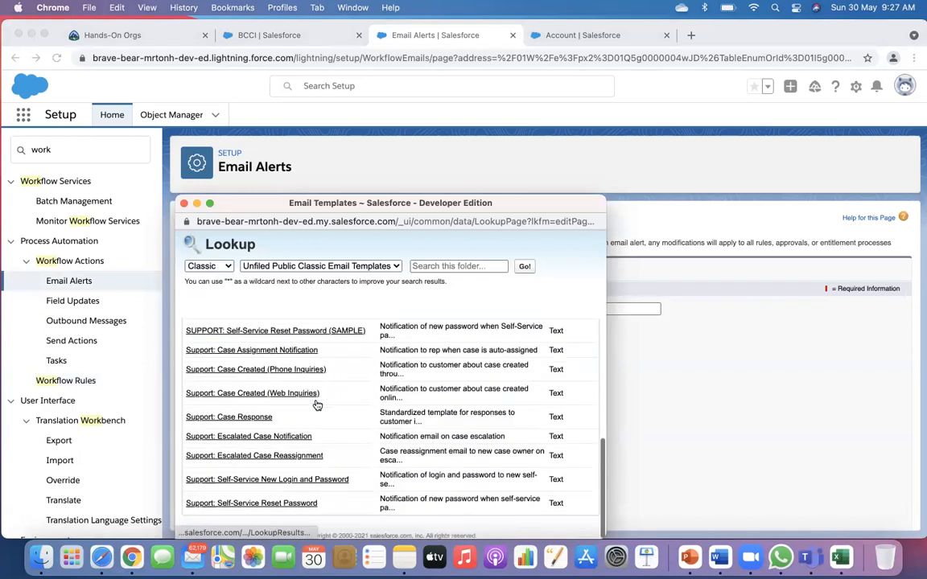
scroll(316, 404, up, 8)
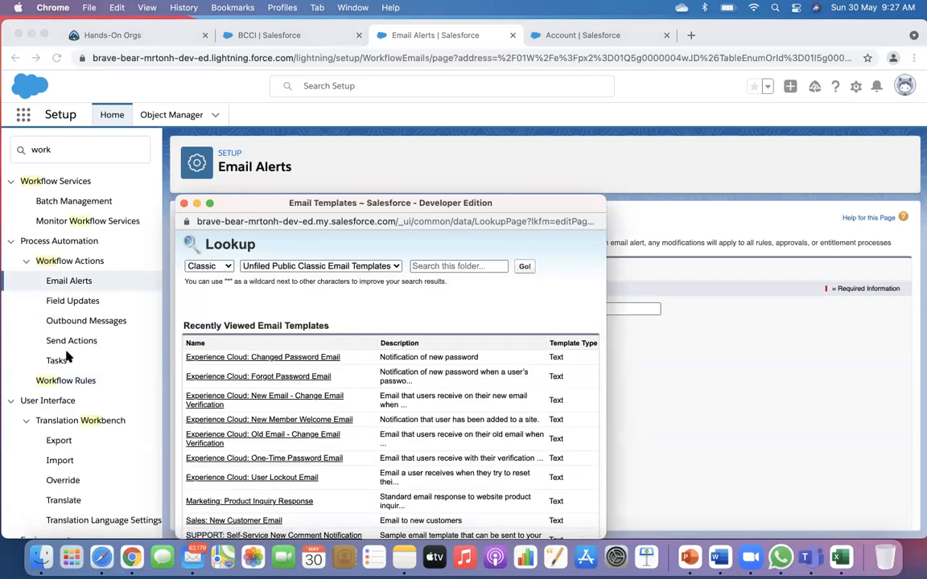
Find Classic Email Templates in Setup by searching "clas" and open the Donation Creation template.
click(58, 151)
click(64, 150)
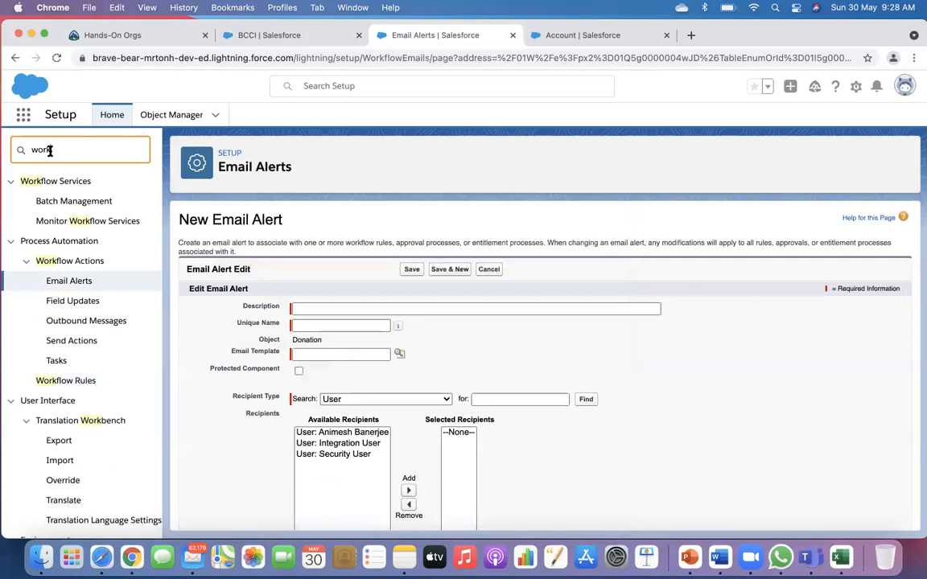
key(super+a)
text(clas)
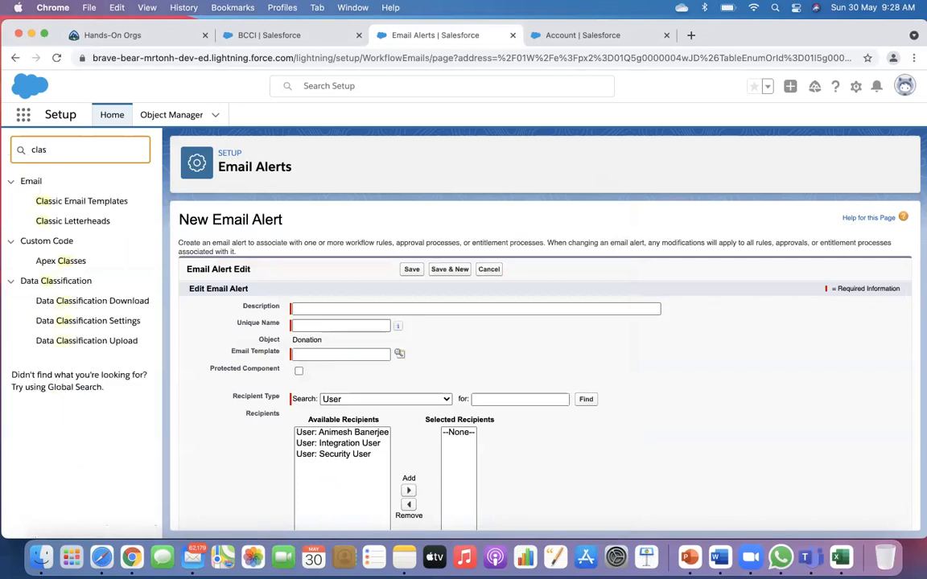
click(80, 202)
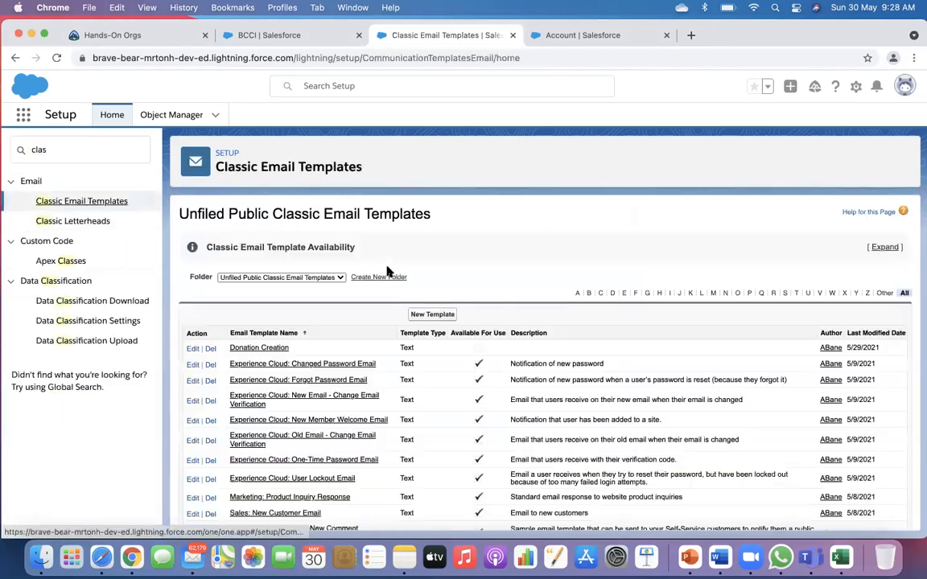
click(257, 351)
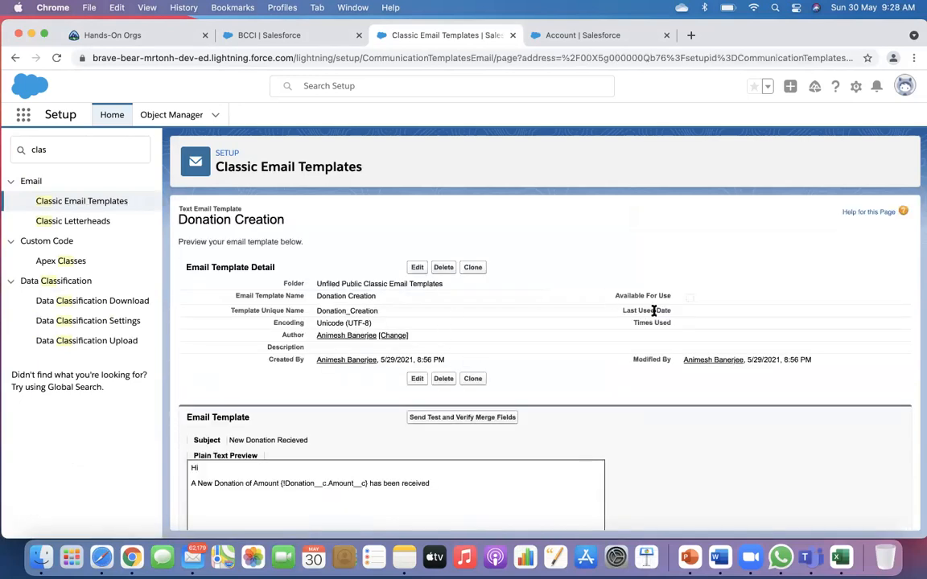
Edit the Donation Creation template to make it available for use and save it.
click(417, 267)
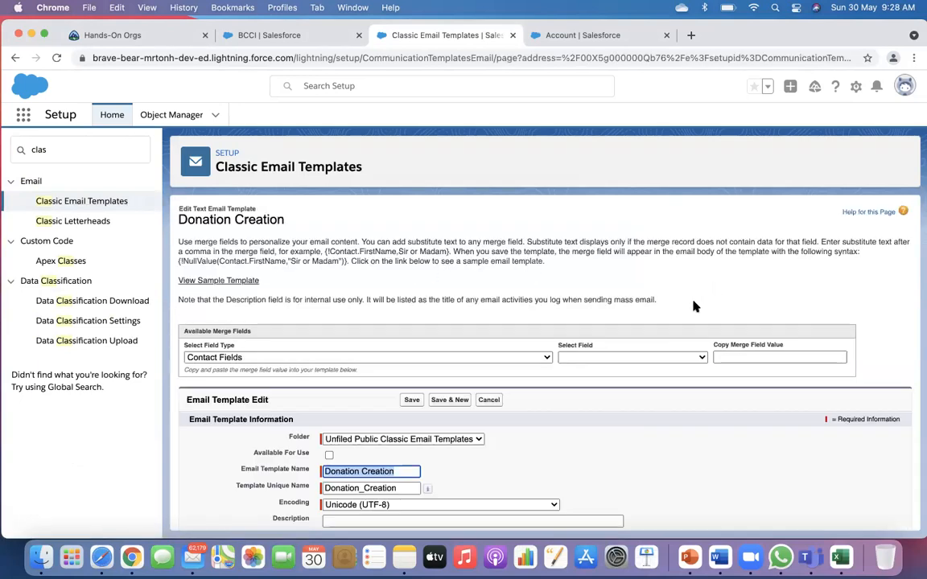
scroll(576, 275, down, 4)
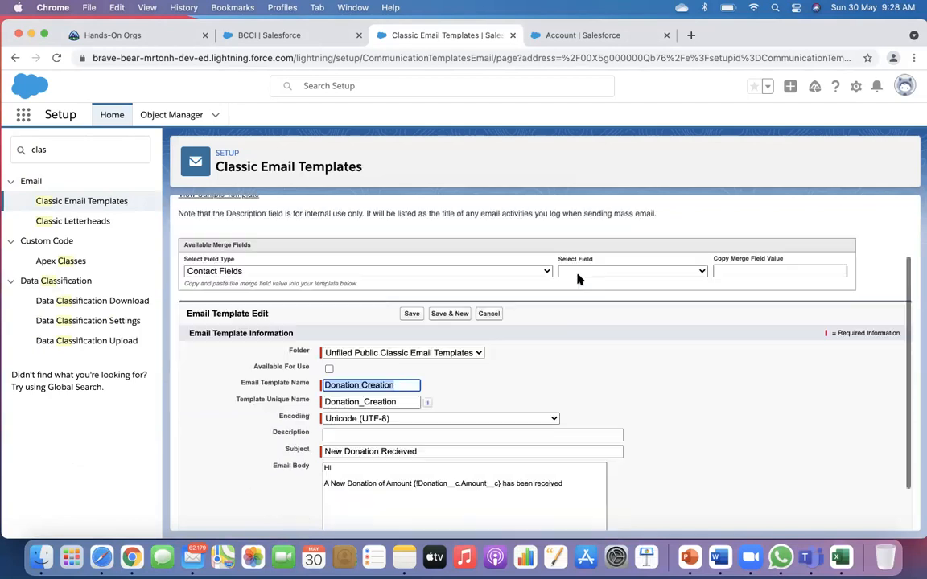
click(329, 311)
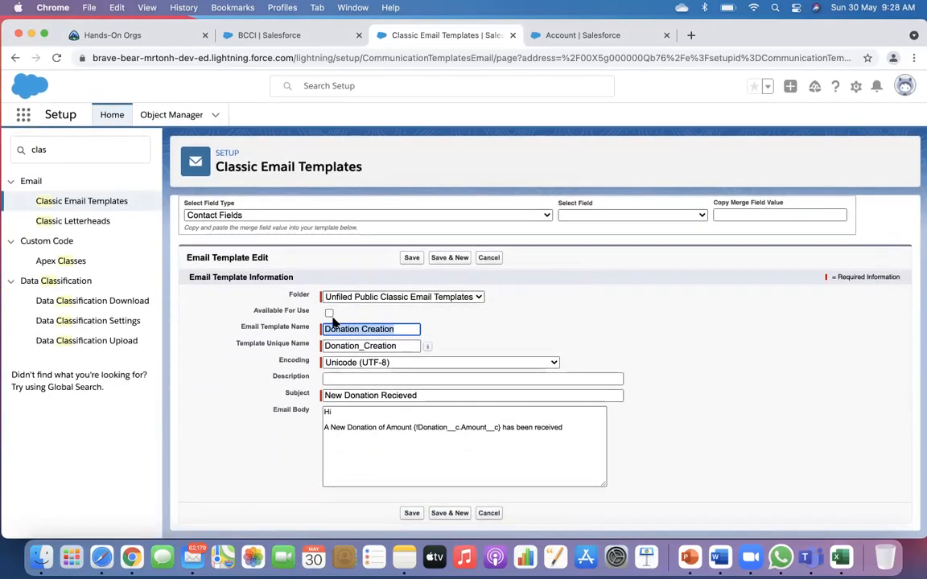
click(411, 512)
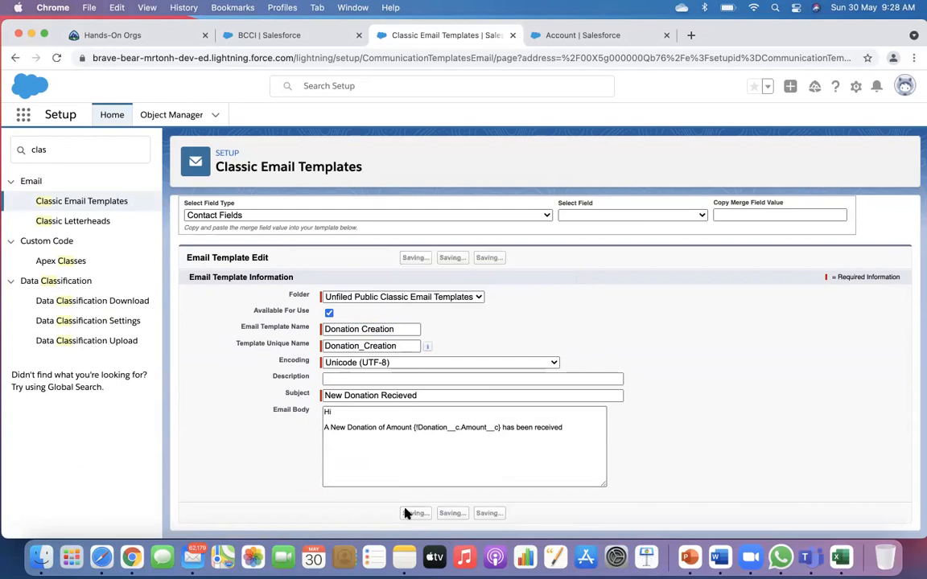
Search Setup for "work" and return to the Workflow Rules page.
click(68, 151)
key(BackSpace)
key(BackSpace)
key(BackSpace)
key(BackSpace)
text(work)
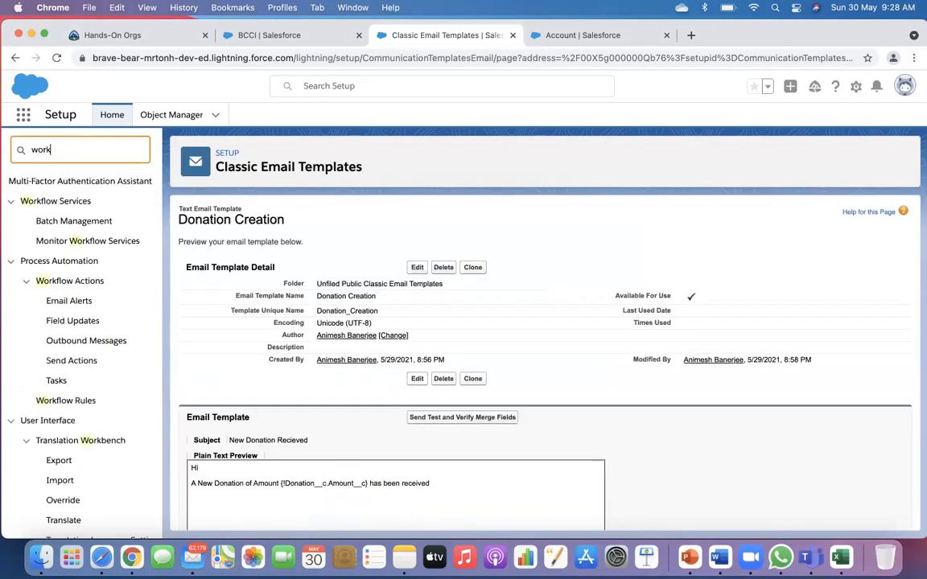
click(58, 381)
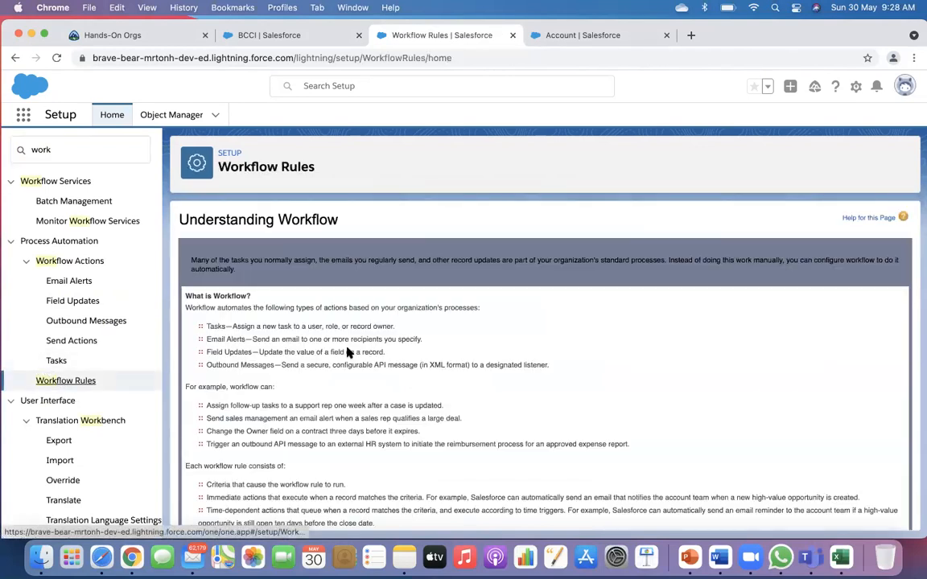
Open the Update Last Donation workflow rule's actions for editing and start a new email alert as an immediate action.
scroll(348, 352, down, 3)
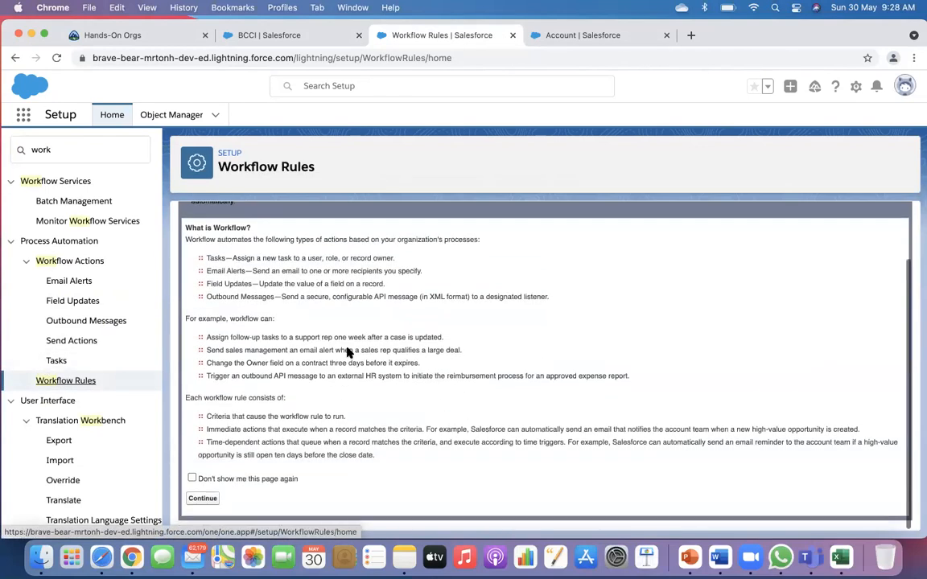
click(201, 499)
click(291, 383)
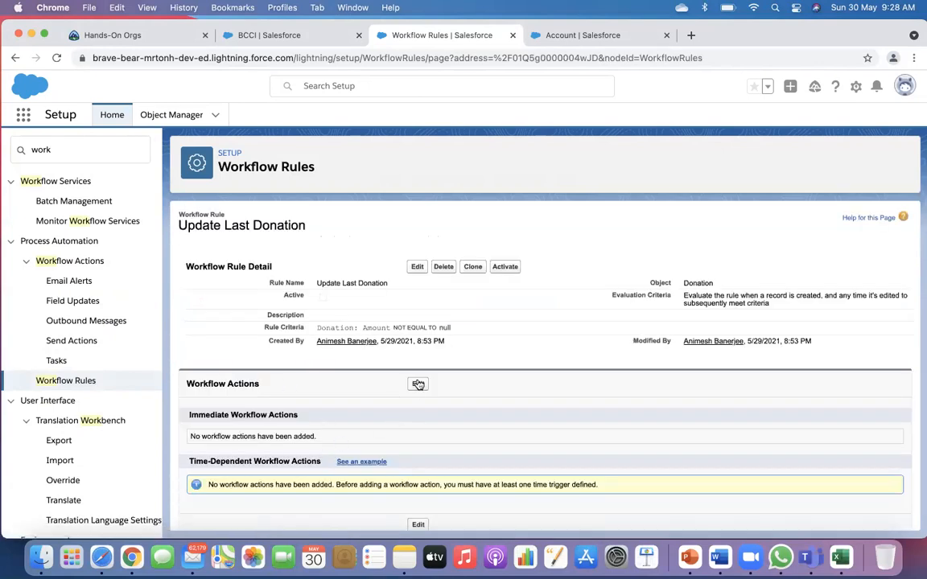
click(418, 385)
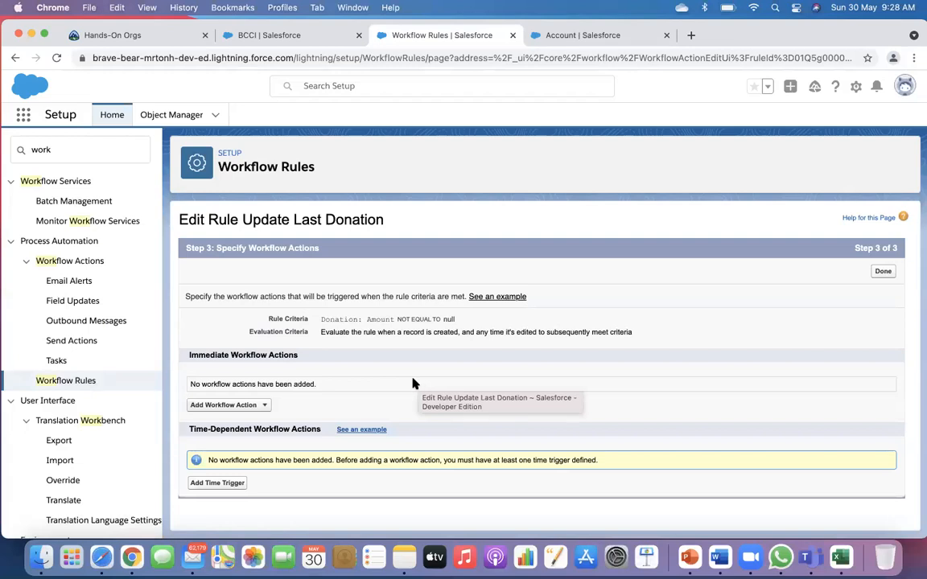
click(223, 405)
click(235, 419)
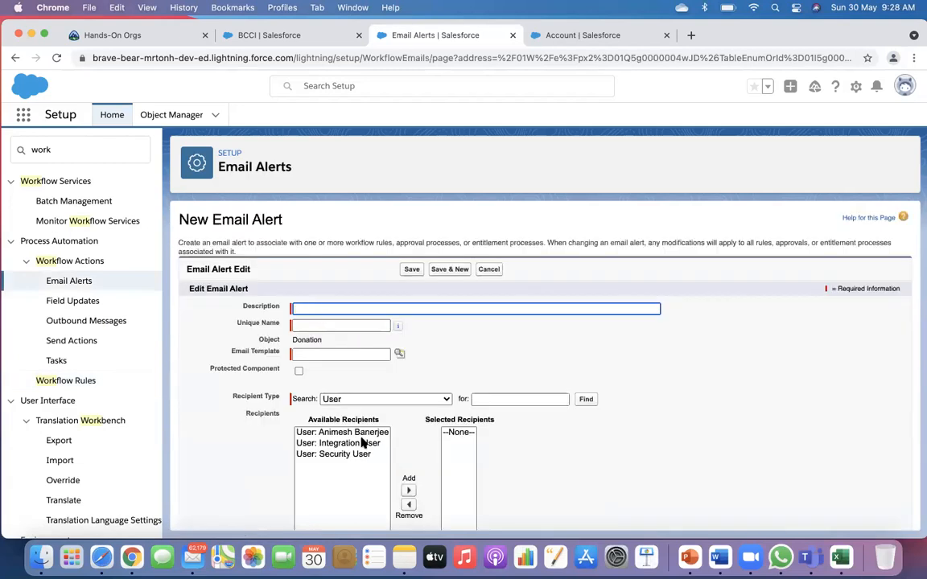
Choose Donation Creation as the email template of the new email alert.
click(308, 355)
click(399, 355)
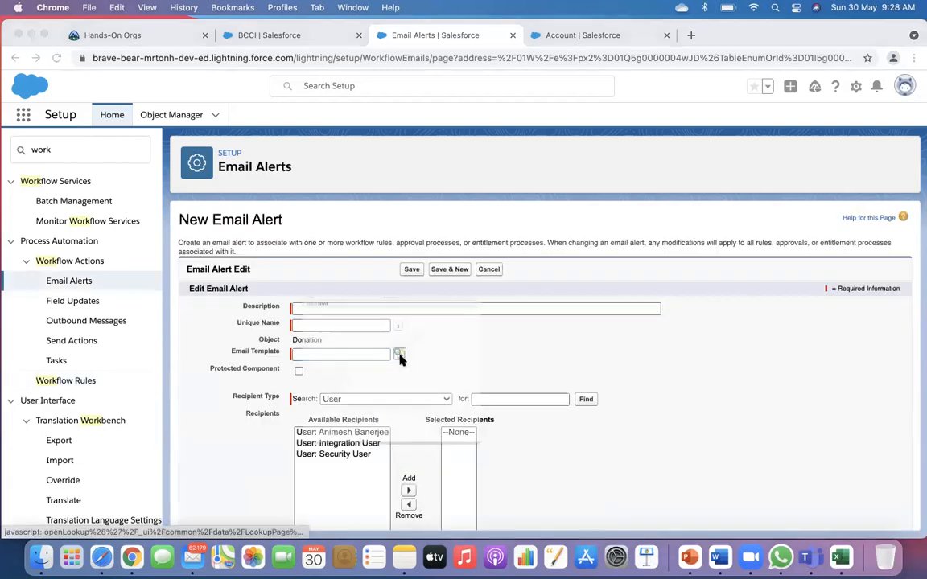
click(233, 358)
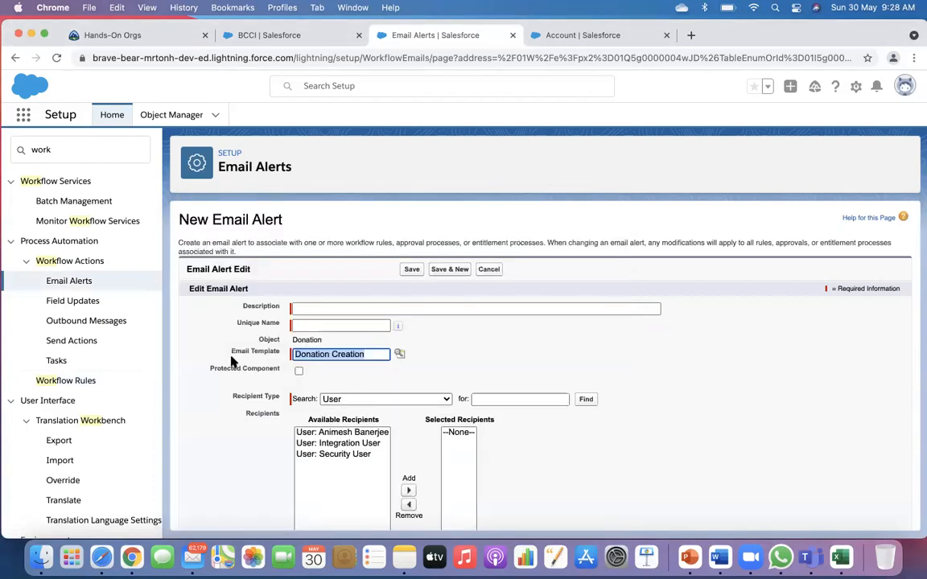
Enter New Donation as the email alert's description and let the unique name fill in from it.
click(312, 307)
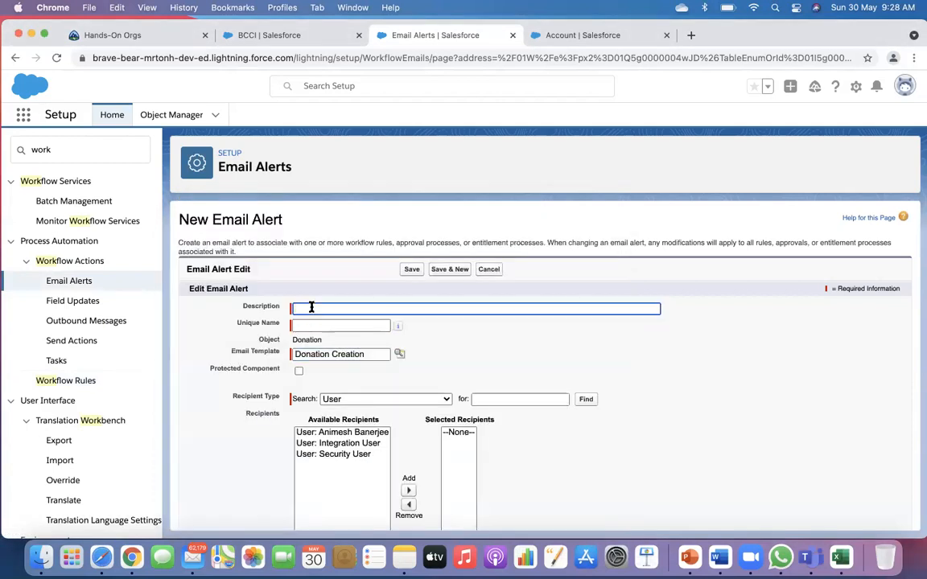
text(New Co)
key(BackSpace)
key(BackSpace)
text(Donation)
click(318, 325)
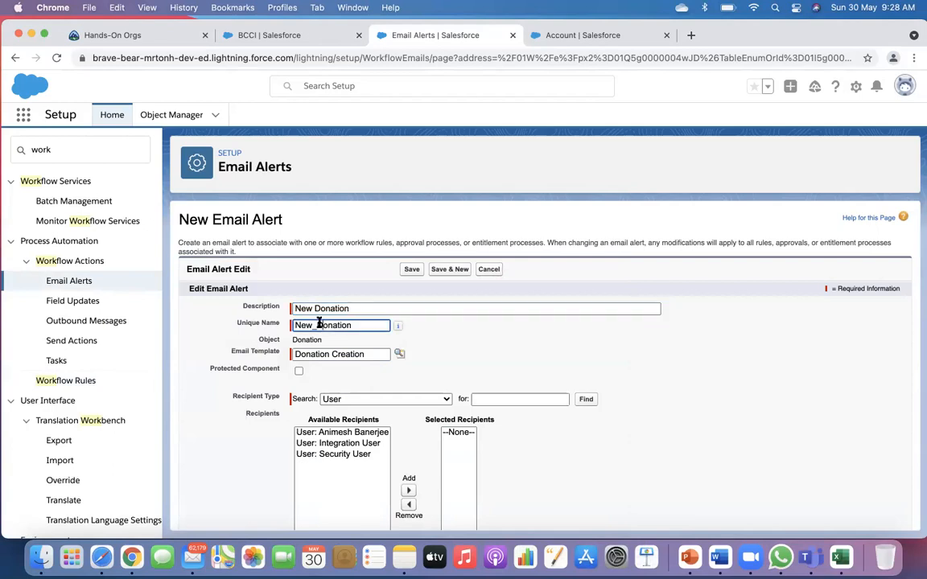
Change the email alert's description to Donation Email and its unique name to Donation_Email.
scroll(451, 379, down, 2)
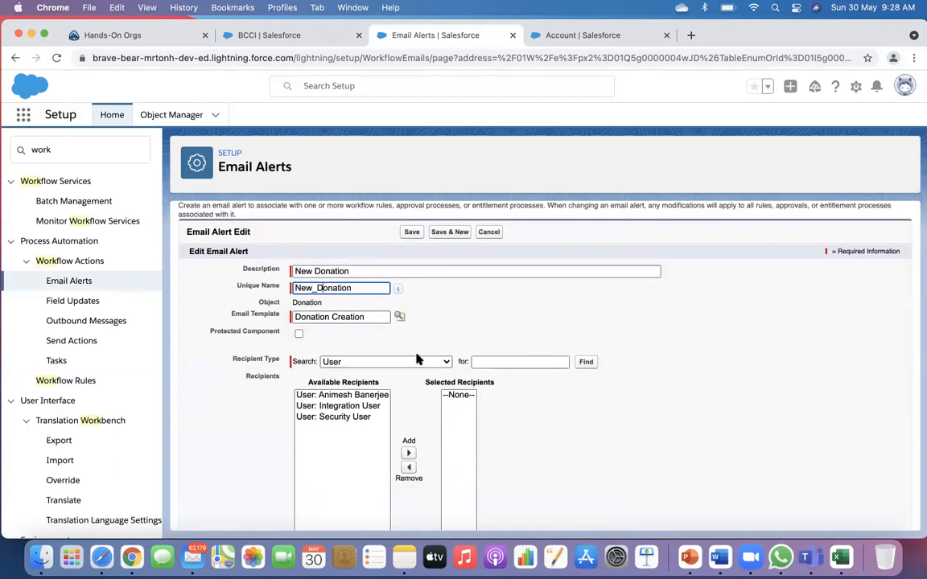
triple_click(352, 272)
text(Donation Email)
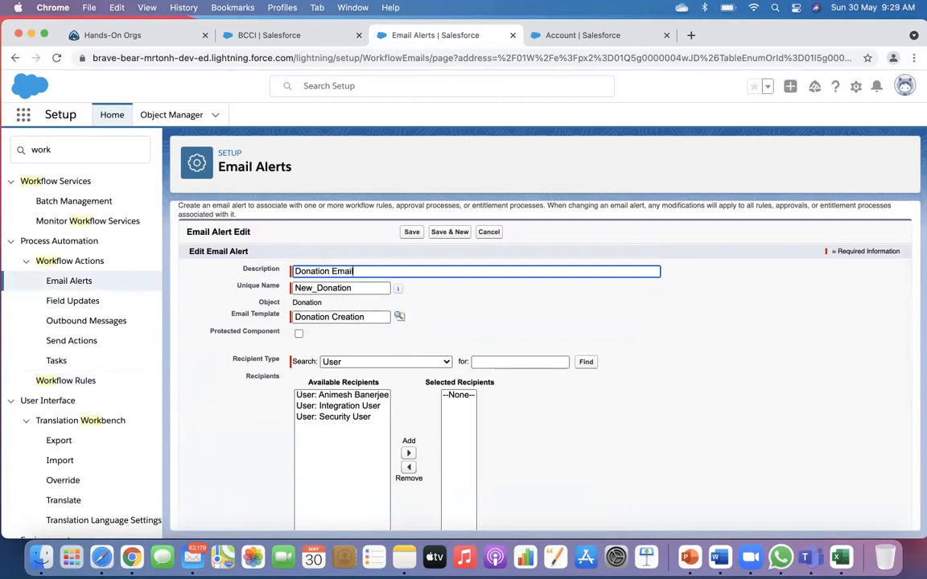
double_click(354, 288)
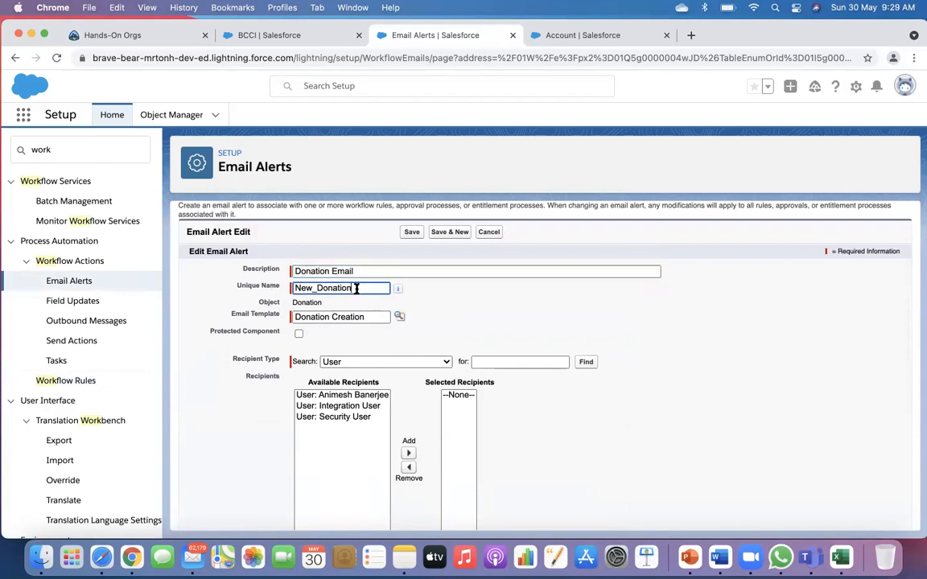
triple_click(352, 271)
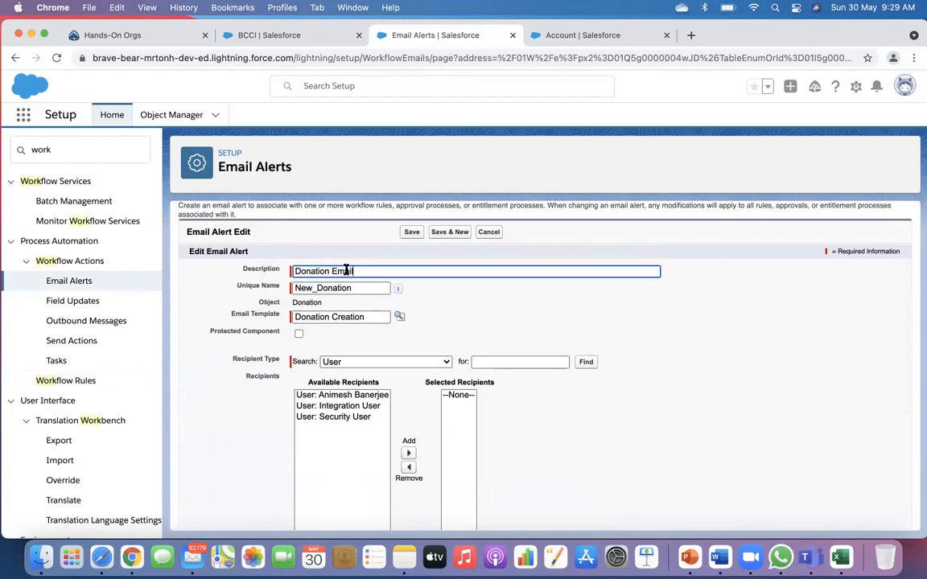
key(super+c)
drag(296, 288, 387, 288)
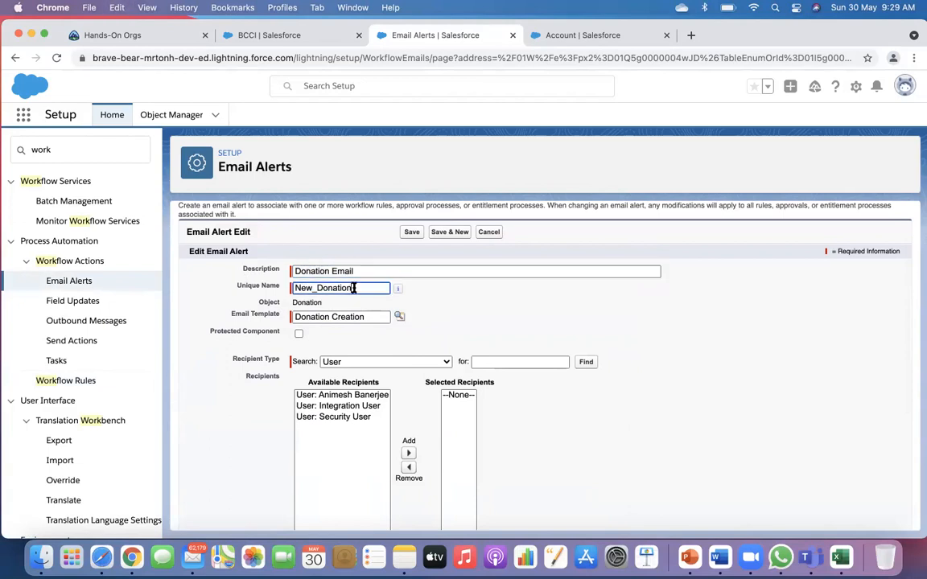
key(super+v)
click(331, 287)
key(BackSpace)
text(_)
click(476, 312)
Set the recipient type to Owner, add Account Owner as the selected recipient, and save the email alert.
scroll(476, 312, down, 2)
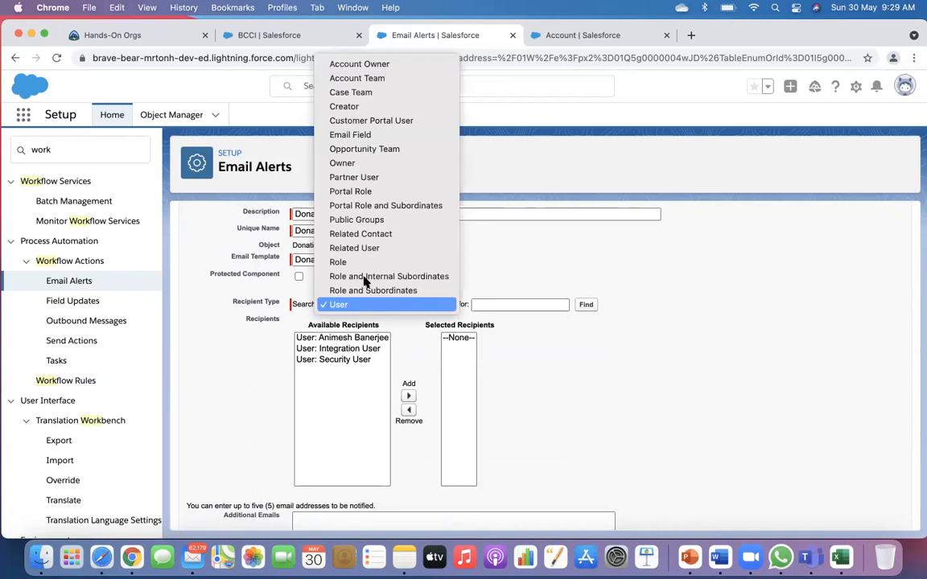
click(343, 163)
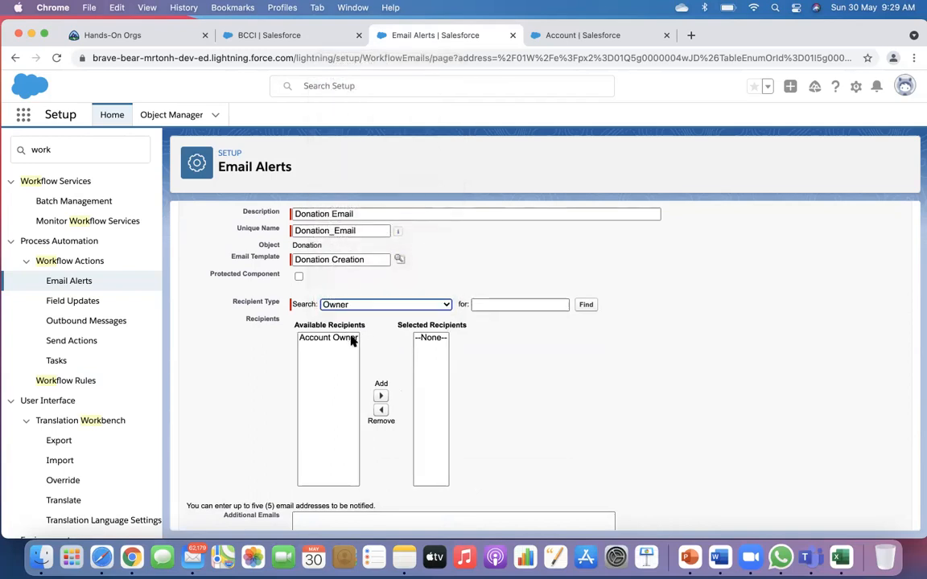
click(352, 339)
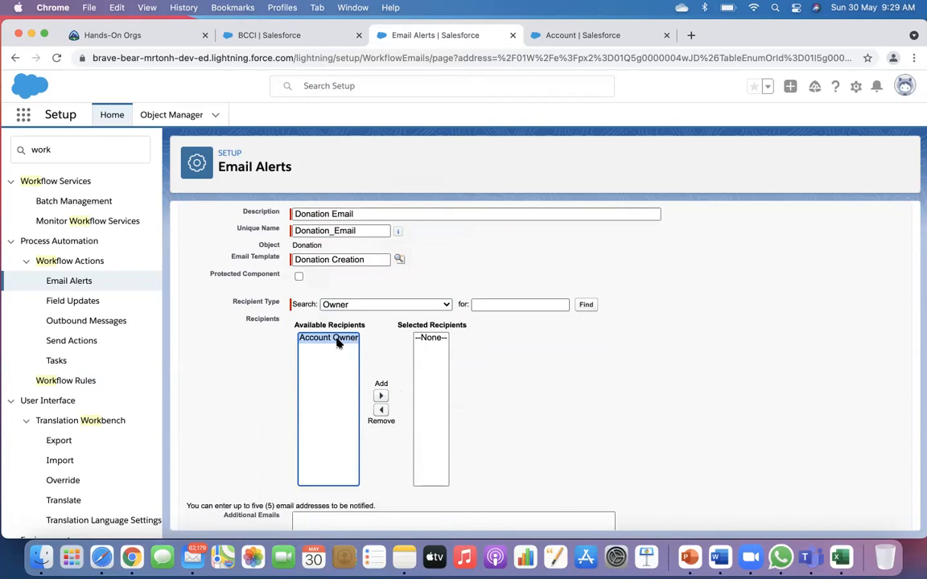
click(381, 402)
scroll(563, 390, down, 2)
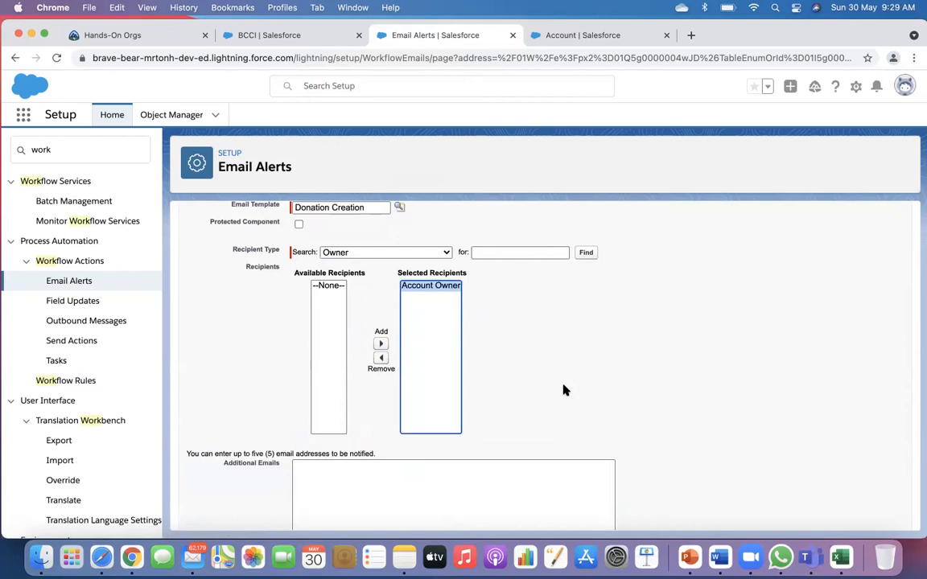
scroll(563, 391, down, 3)
click(411, 514)
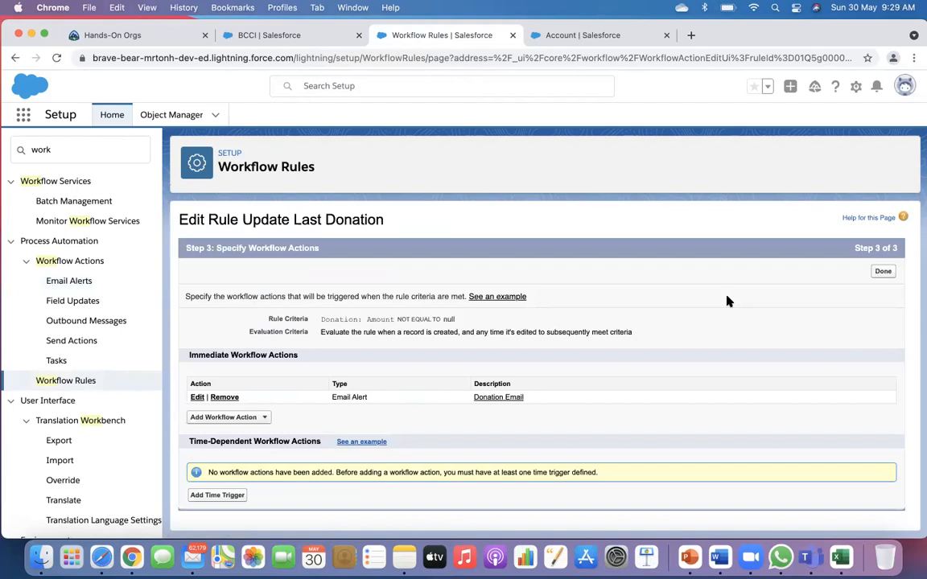
Add a new field update action to the rule, named Update Last Donation with unique name Update_Last_Donation.
click(263, 418)
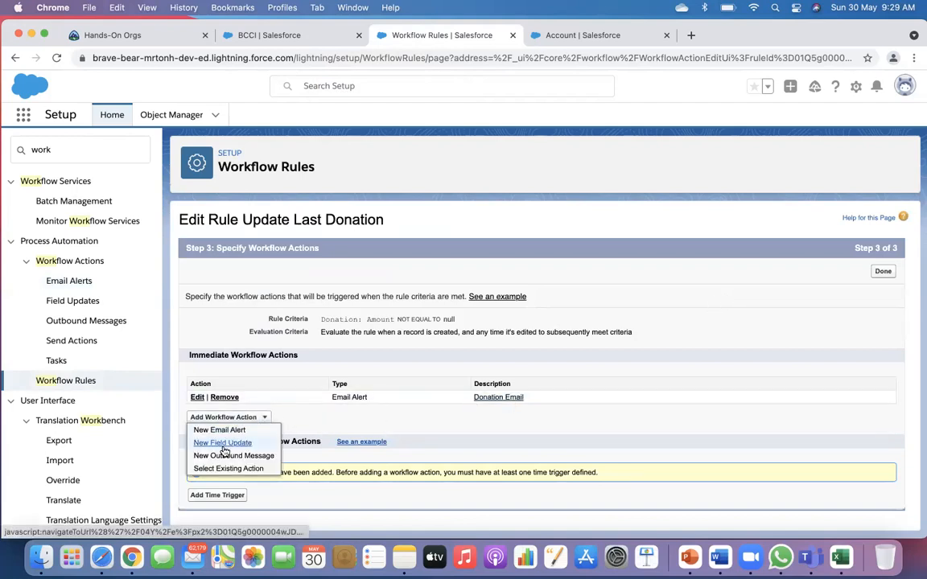
click(224, 445)
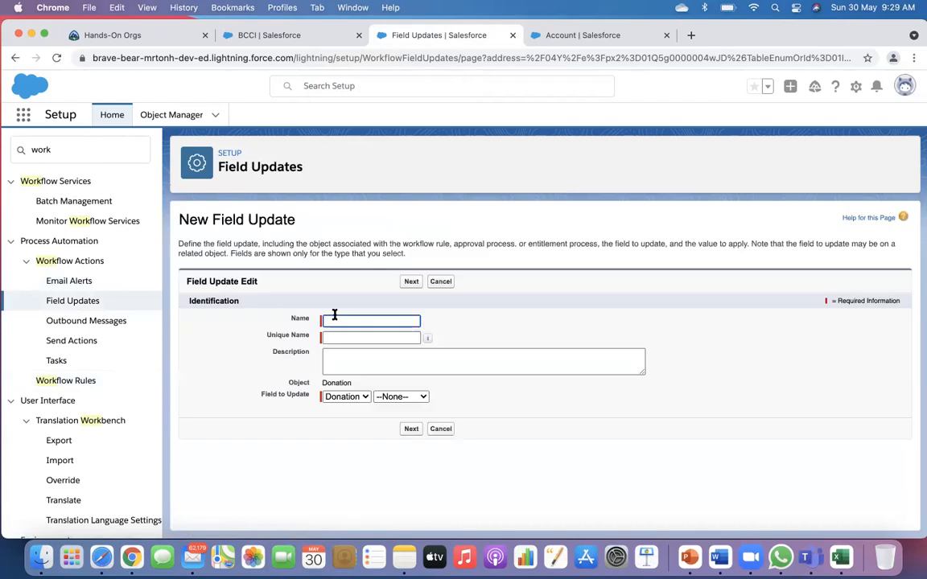
click(333, 320)
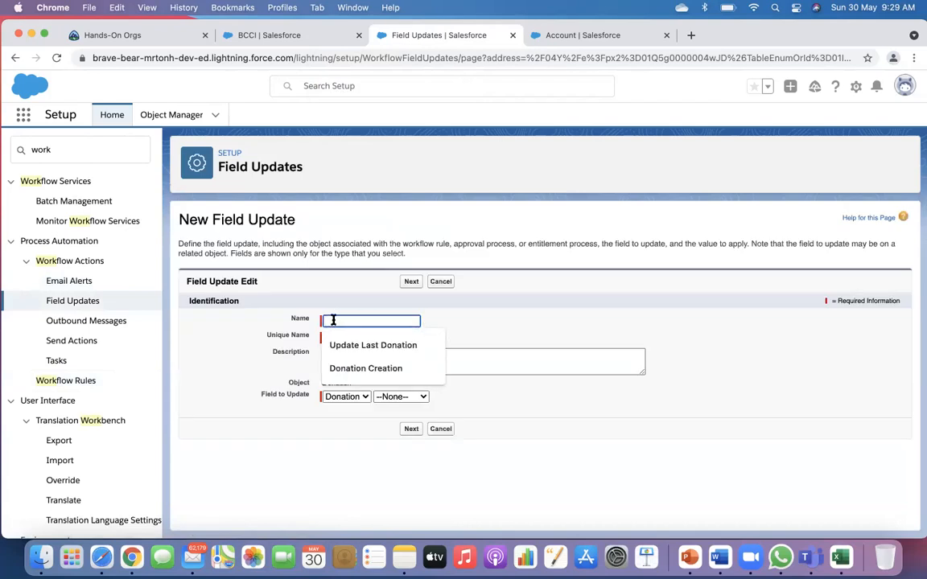
text(Updawte)
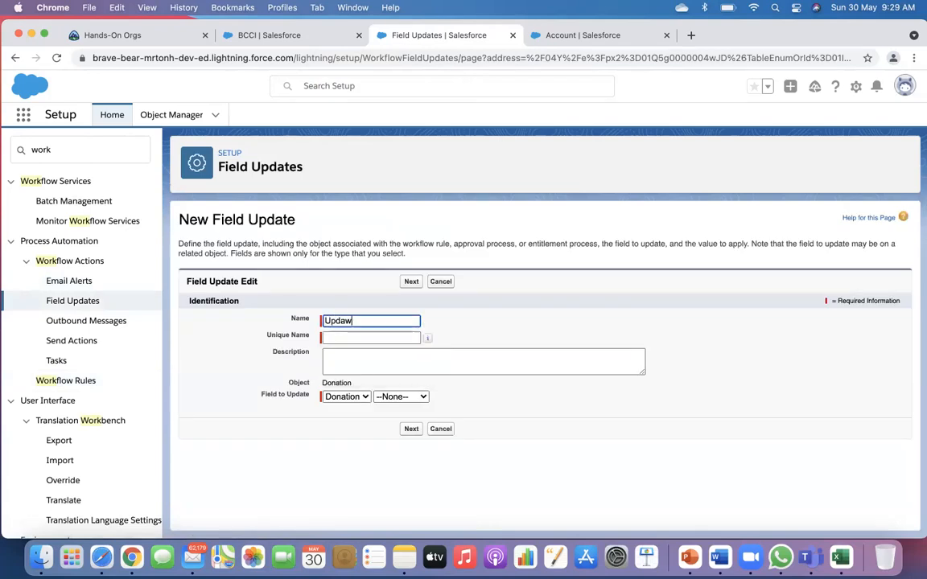
key(BackSpace)
text(te)
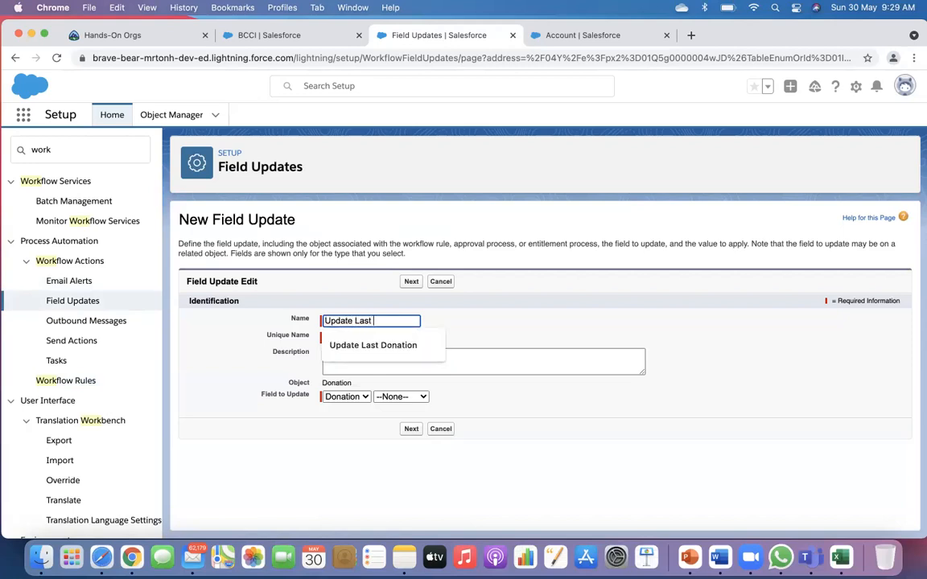
text( Last)
key(Down)
click(381, 346)
click(354, 339)
Set the field to update to Last Donation on the Account object.
click(354, 397)
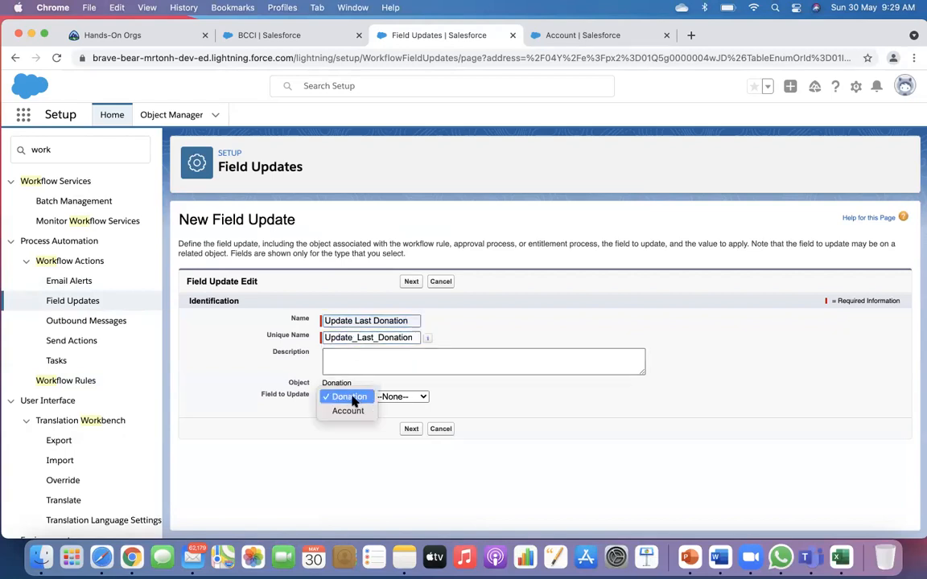
click(347, 412)
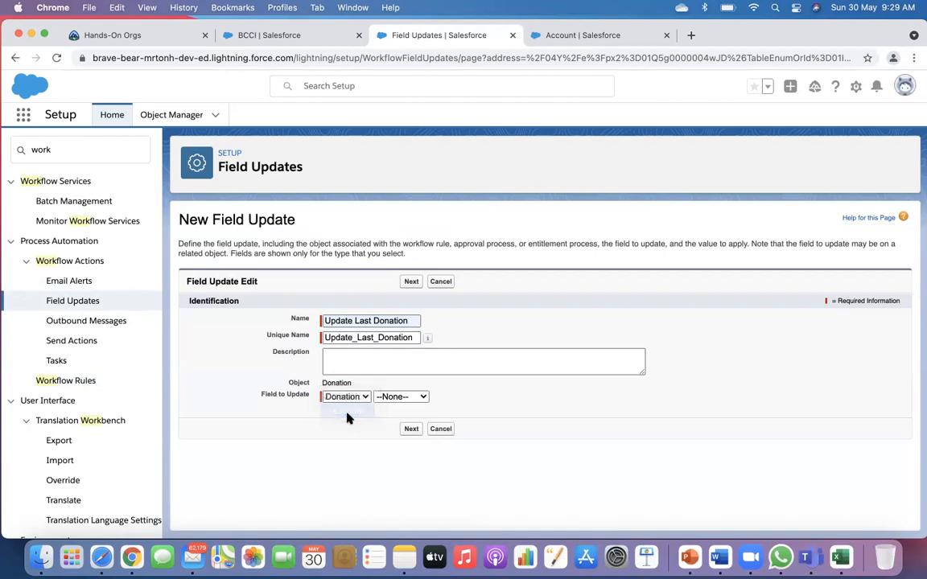
click(420, 401)
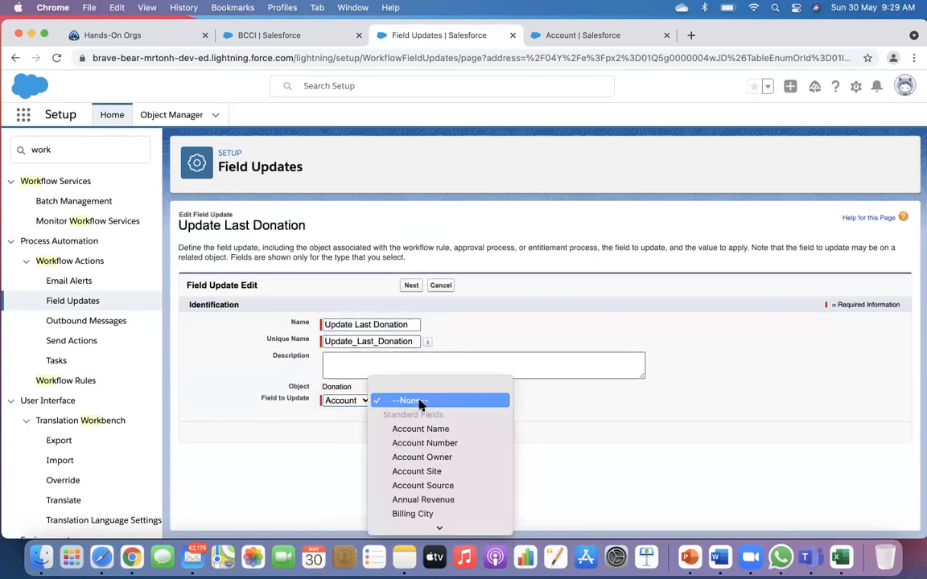
click(354, 400)
click(347, 400)
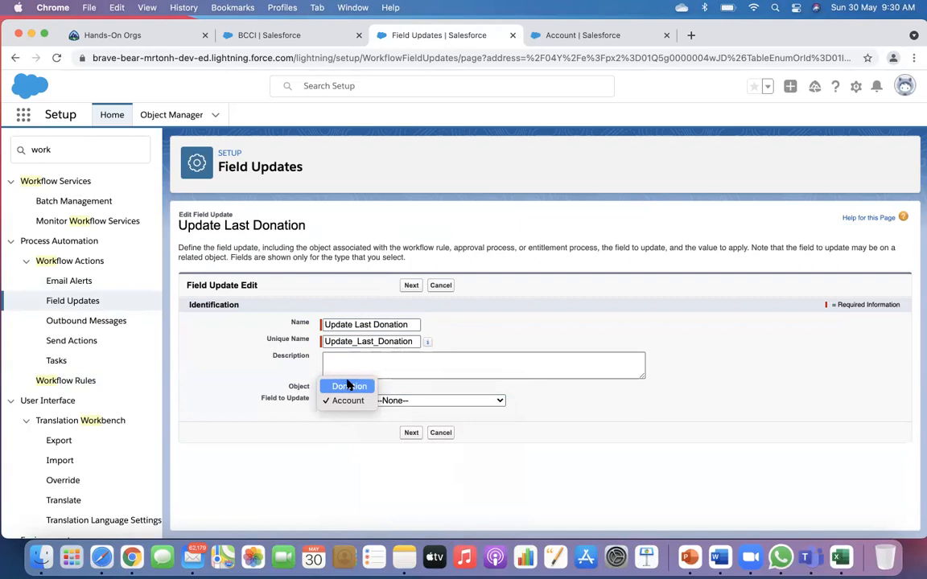
click(349, 386)
click(406, 401)
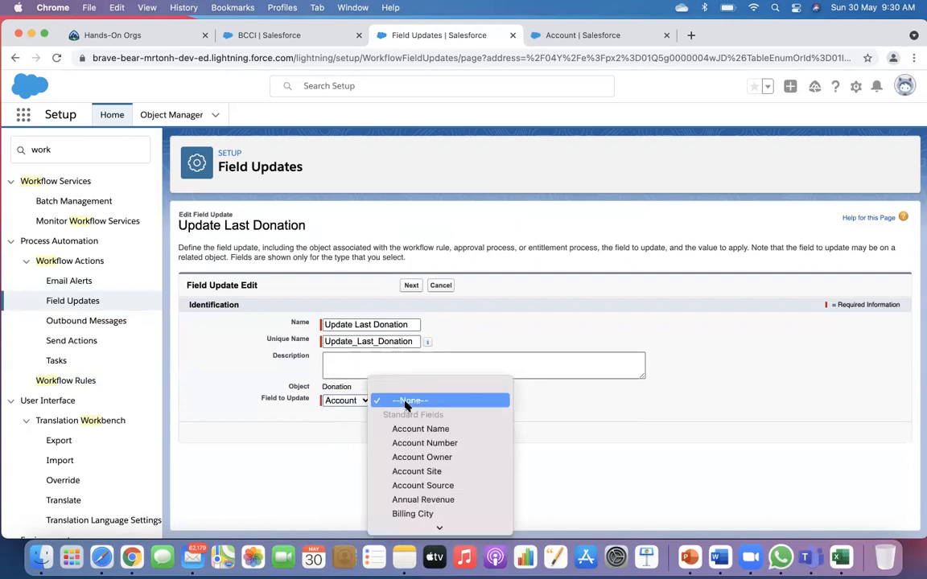
scroll(421, 441, down, 5)
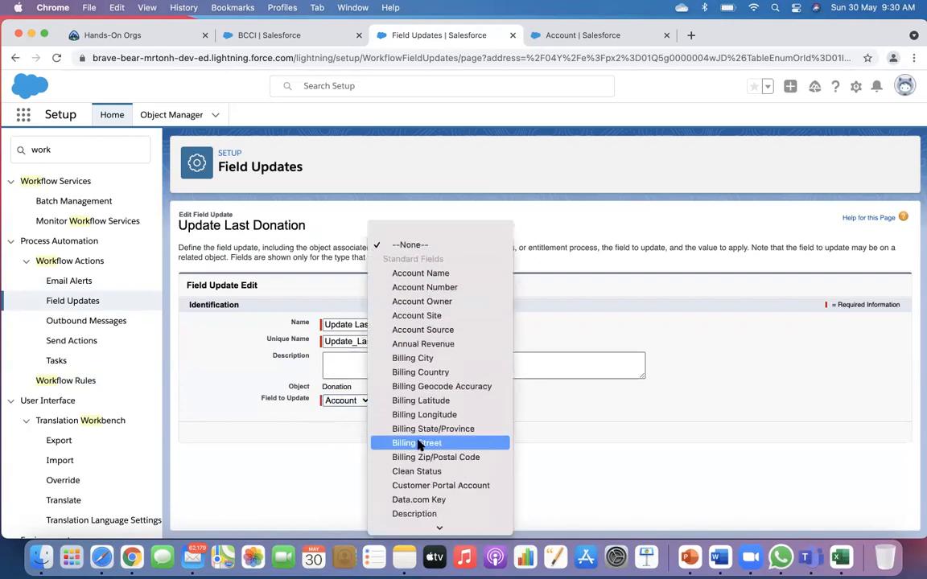
scroll(418, 444, down, 10)
click(419, 441)
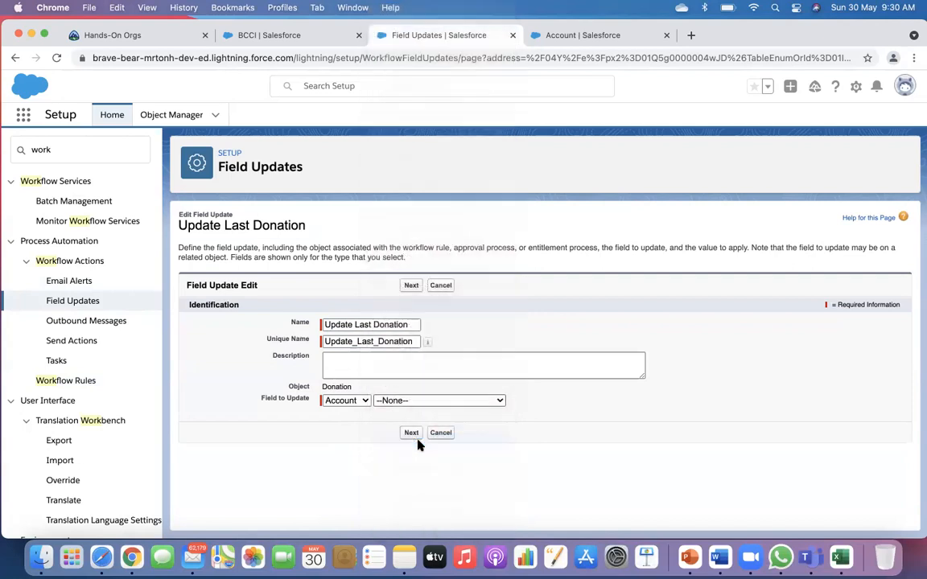
Set the field update's new value with a formula using the Donation's Amount field (Amount__c), and save the field update.
scroll(403, 474, down, 1)
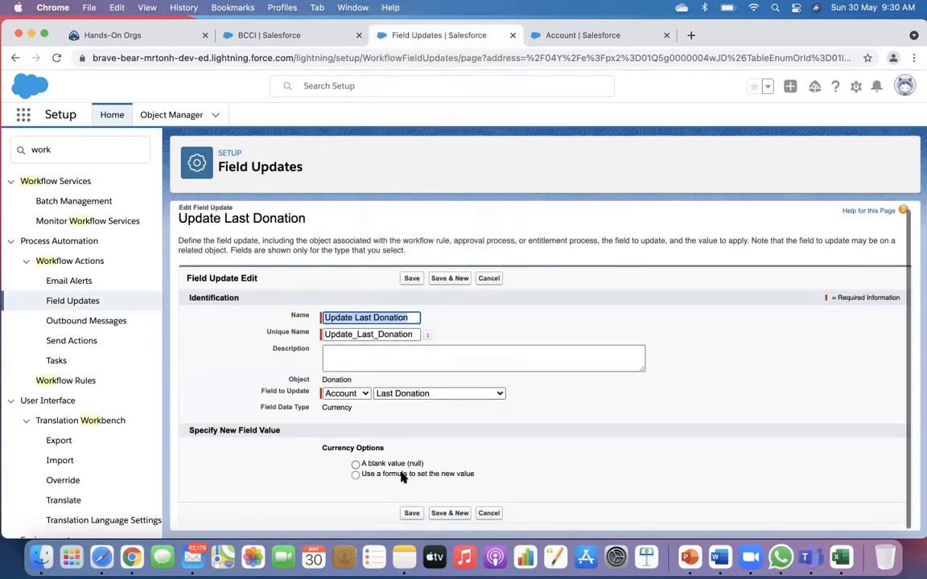
click(356, 475)
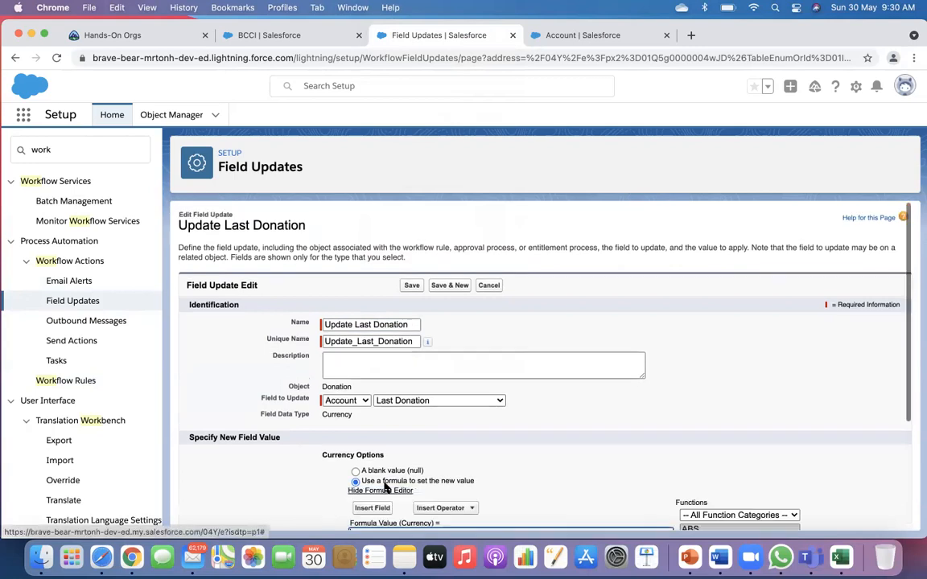
scroll(384, 487, down, 5)
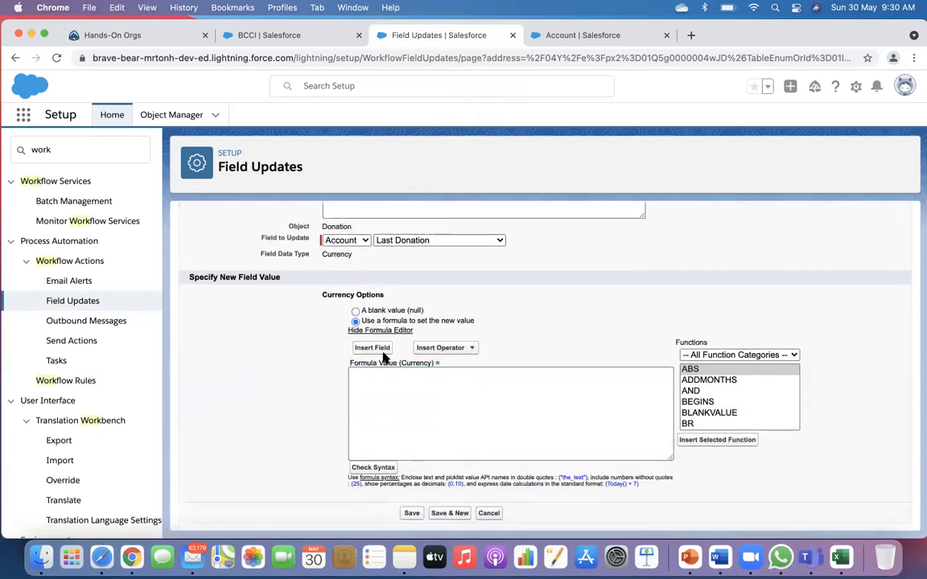
click(378, 349)
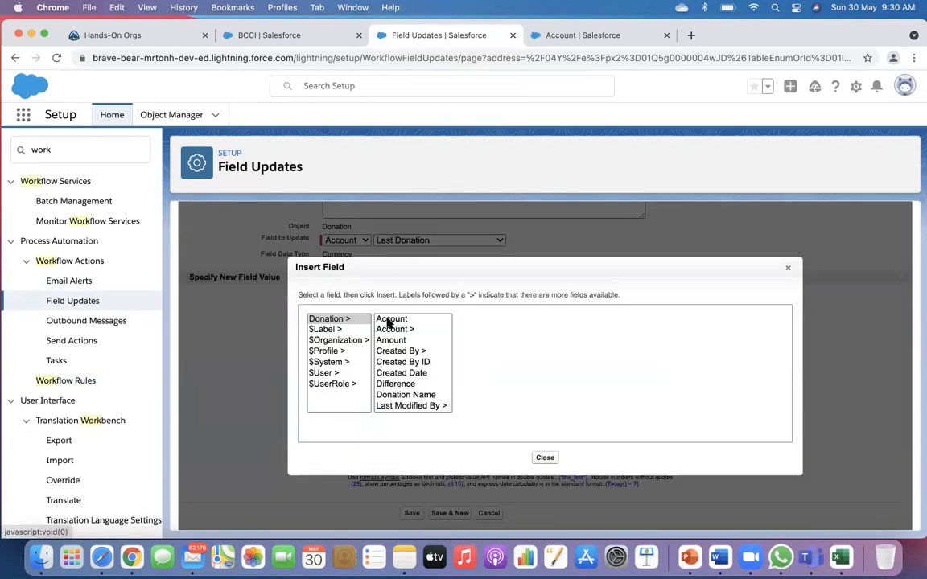
click(391, 339)
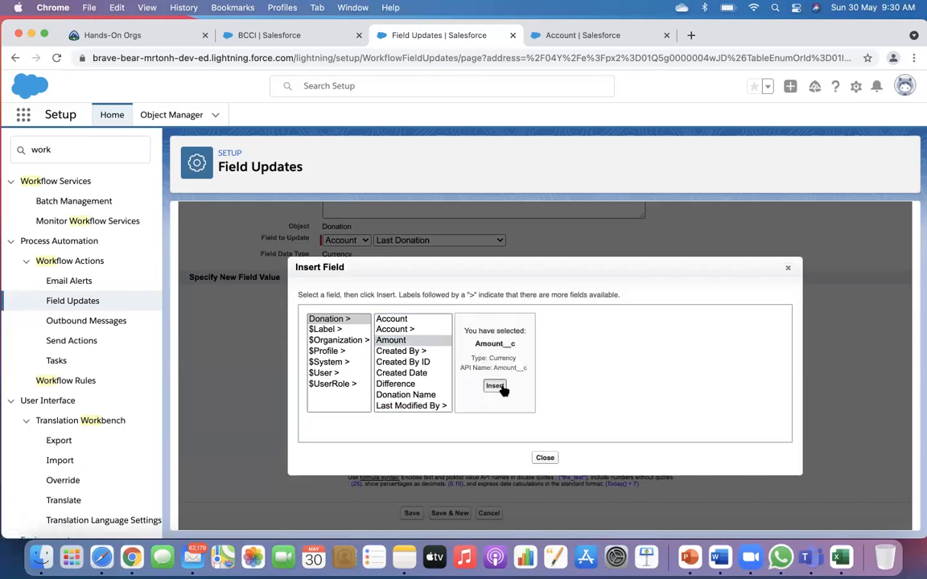
click(497, 385)
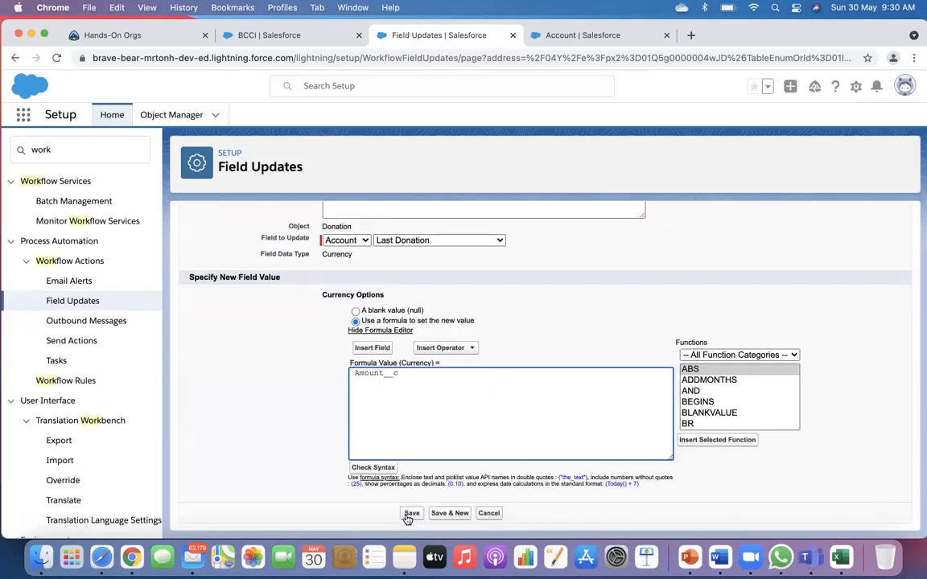
click(410, 514)
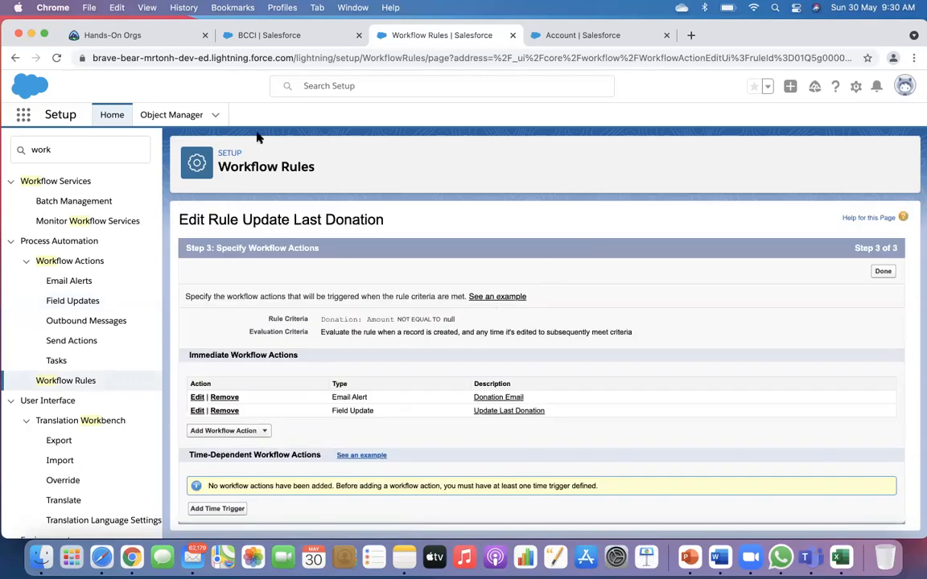
Return to the list of all workflow rules and activate the Update Last Donation rule.
click(64, 381)
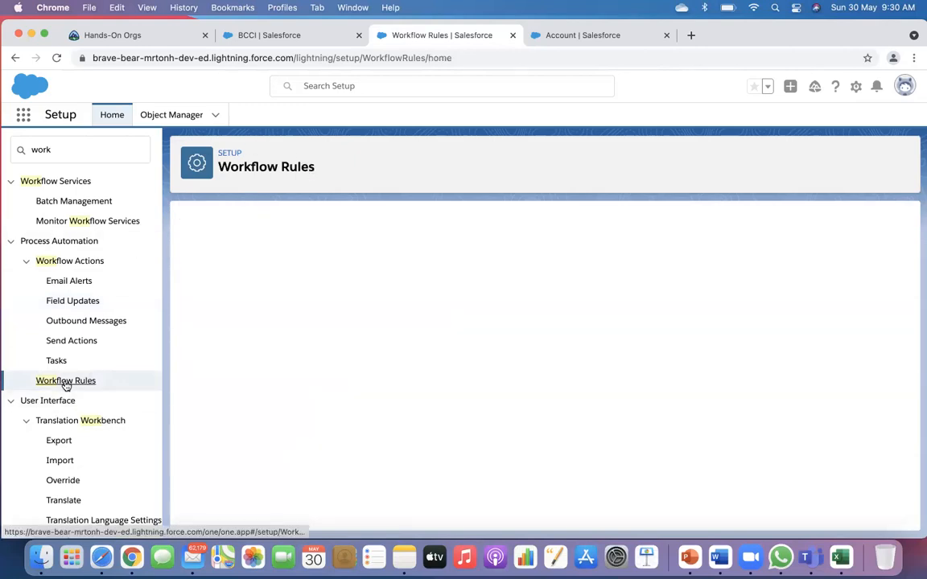
scroll(348, 347, down, 2)
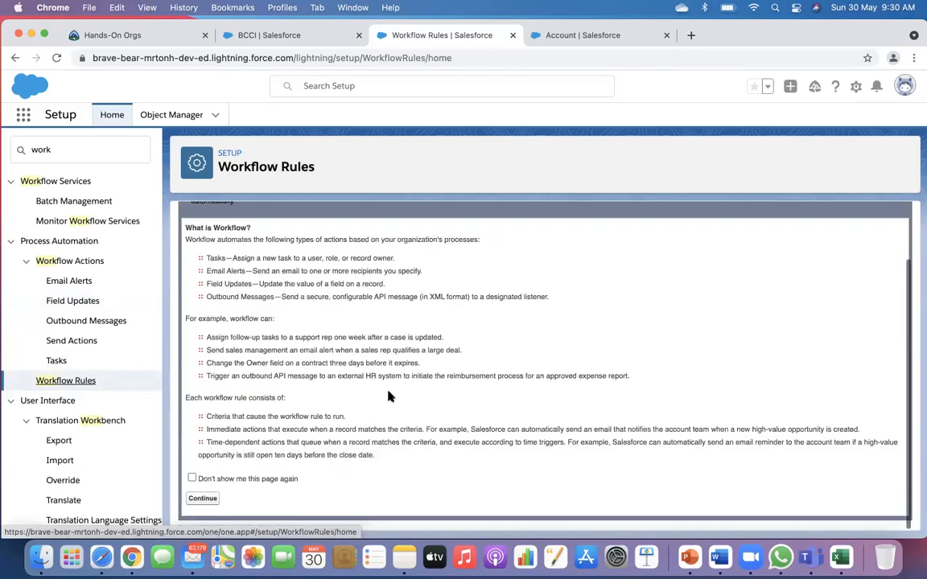
click(201, 499)
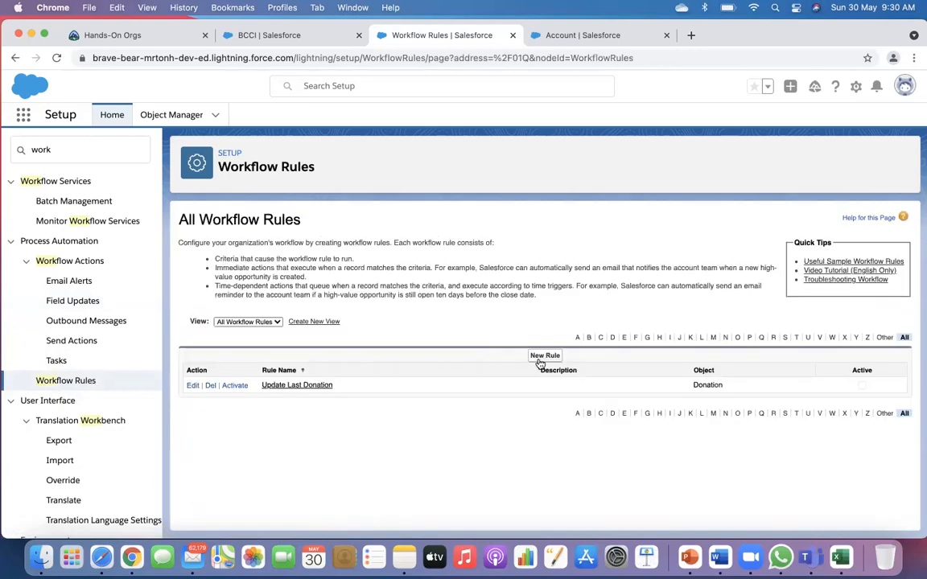
click(234, 386)
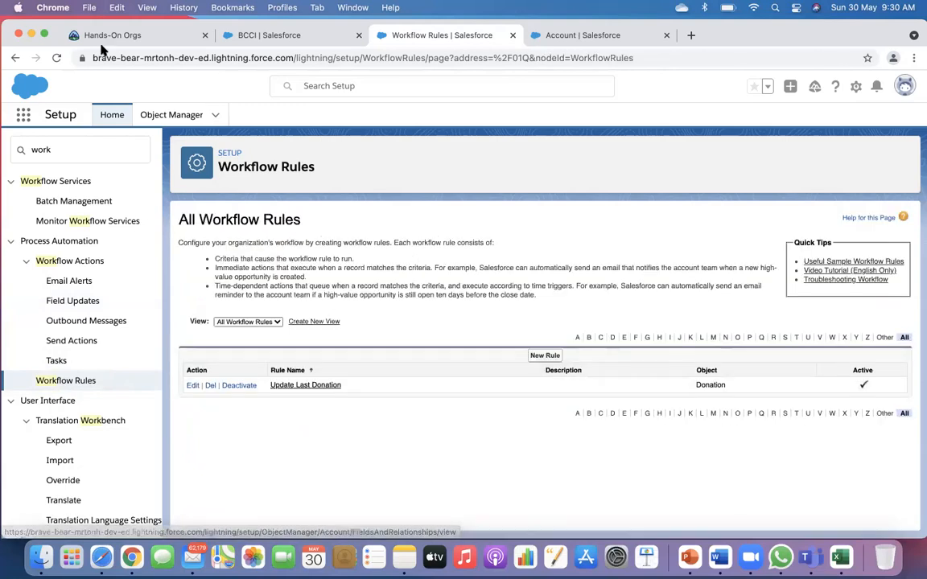
Open the BCCI account's details and check its Total Donation and Last Donation fields.
click(265, 36)
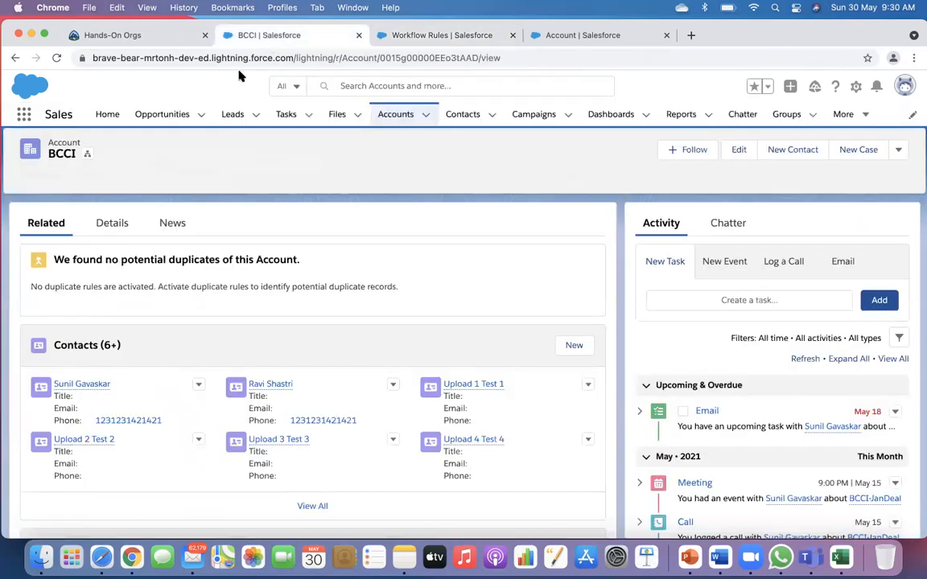
click(394, 116)
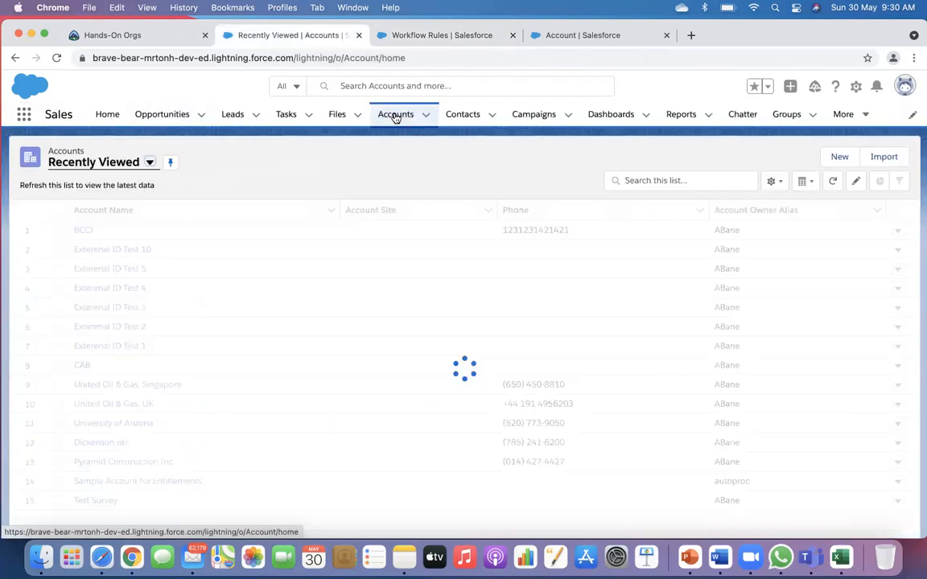
click(83, 230)
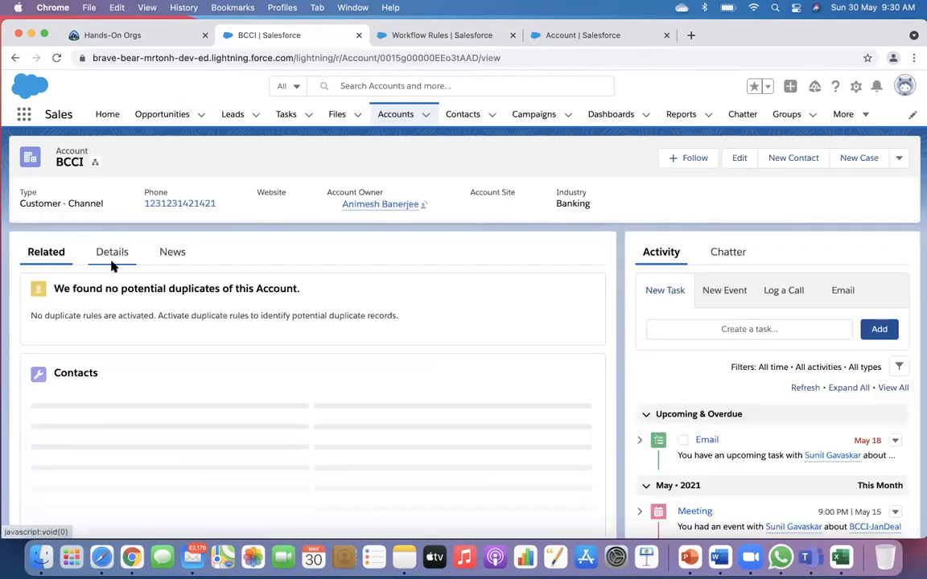
click(112, 251)
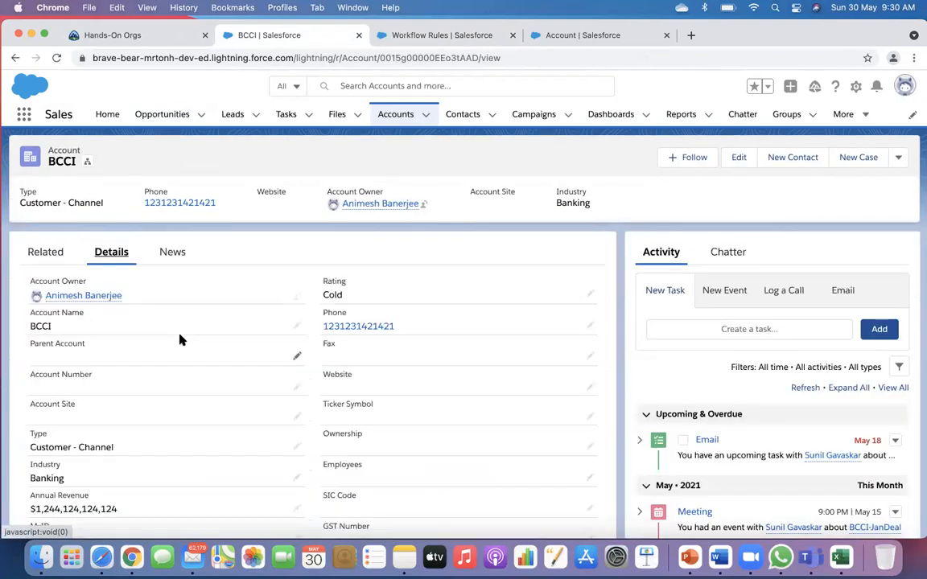
scroll(180, 340, down, 5)
scroll(180, 340, down, 3)
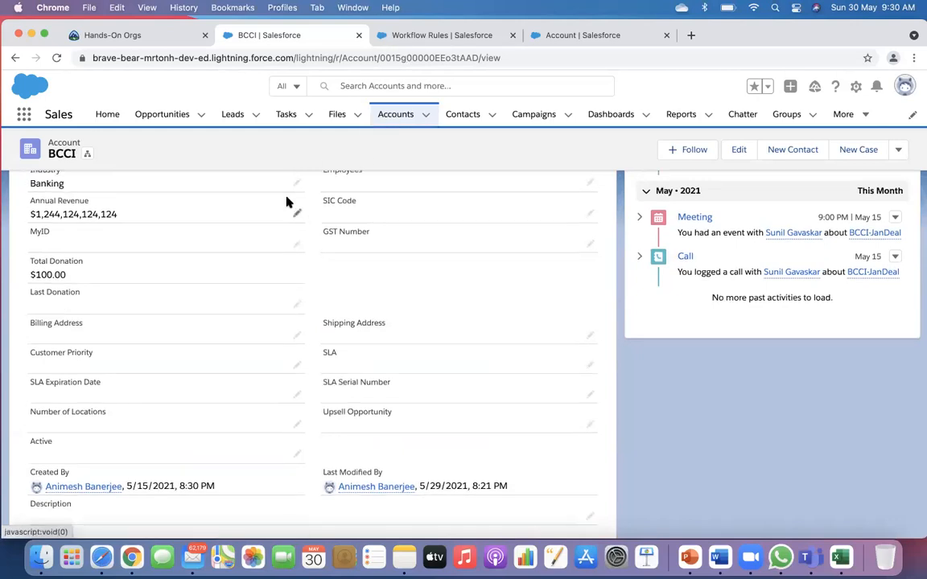
Try to save a new donation with an amount of 50 from the BCCI account's related Donations list.
scroll(290, 201, up, 5)
click(61, 256)
scroll(311, 288, down, 15)
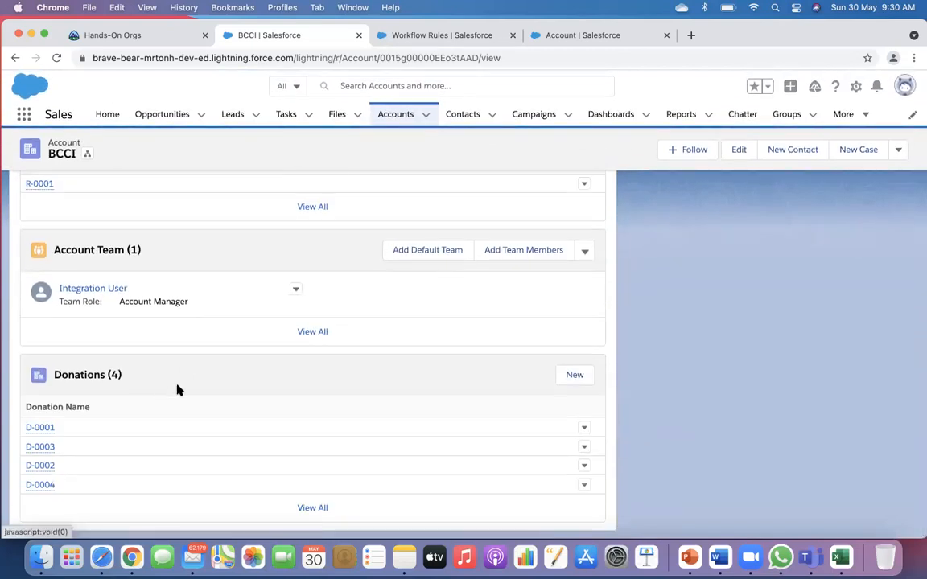
click(575, 380)
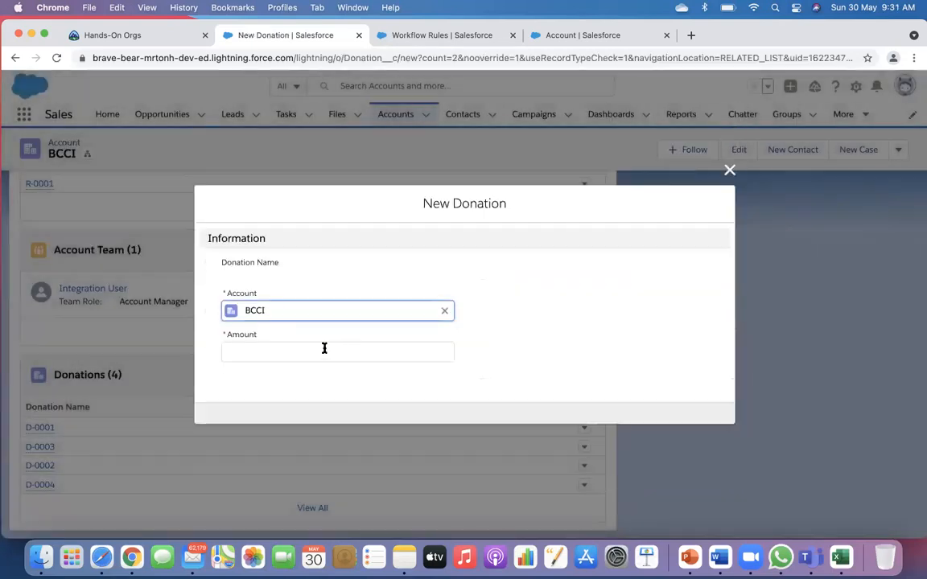
click(264, 353)
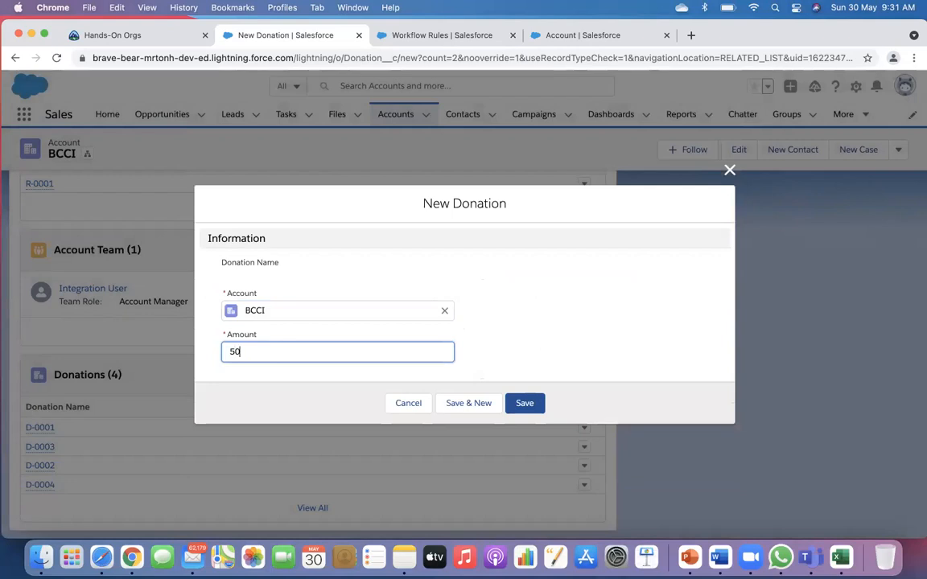
click(535, 407)
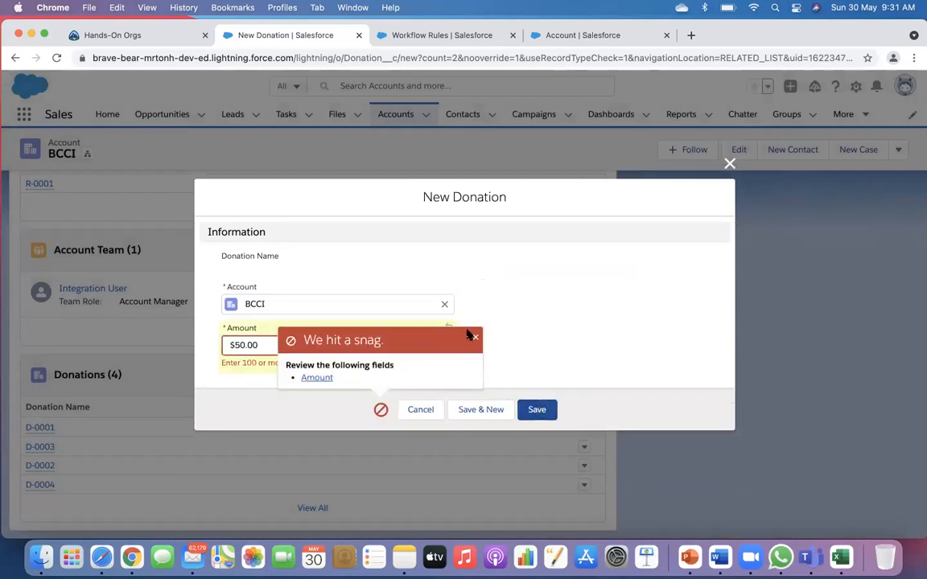
Dismiss the error, change the donation amount to 100, and try to save the donation again.
click(474, 336)
click(279, 344)
key(BackSpace)
key(BackSpace)
text(100)
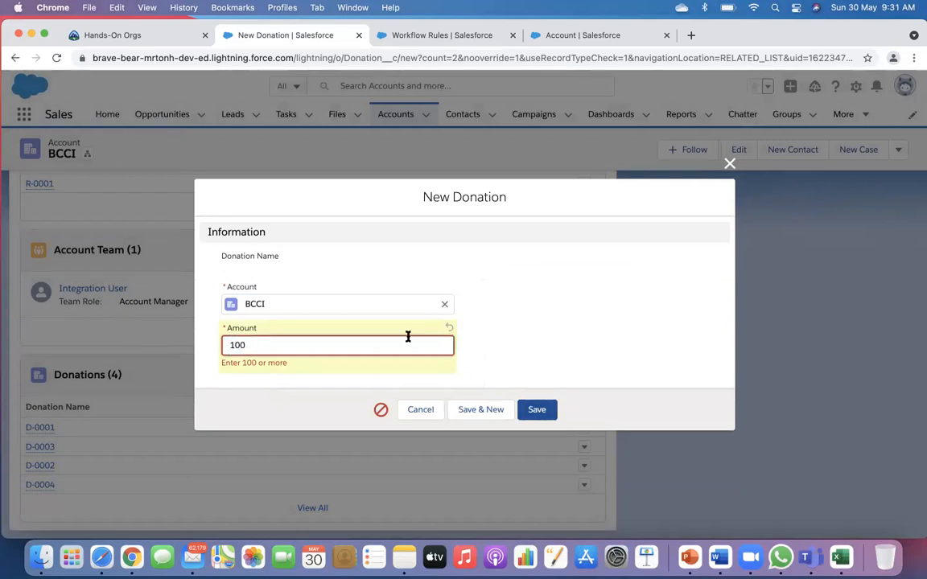
click(537, 410)
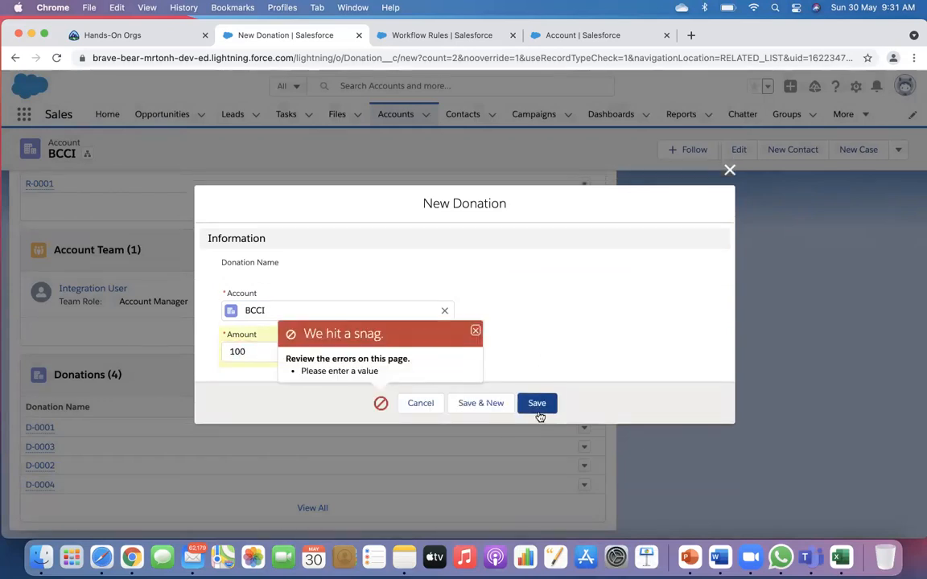
Replace the donation amount with 200 and try to save the new BCCI donation, retrying once after dismissing the error.
click(476, 331)
click(252, 354)
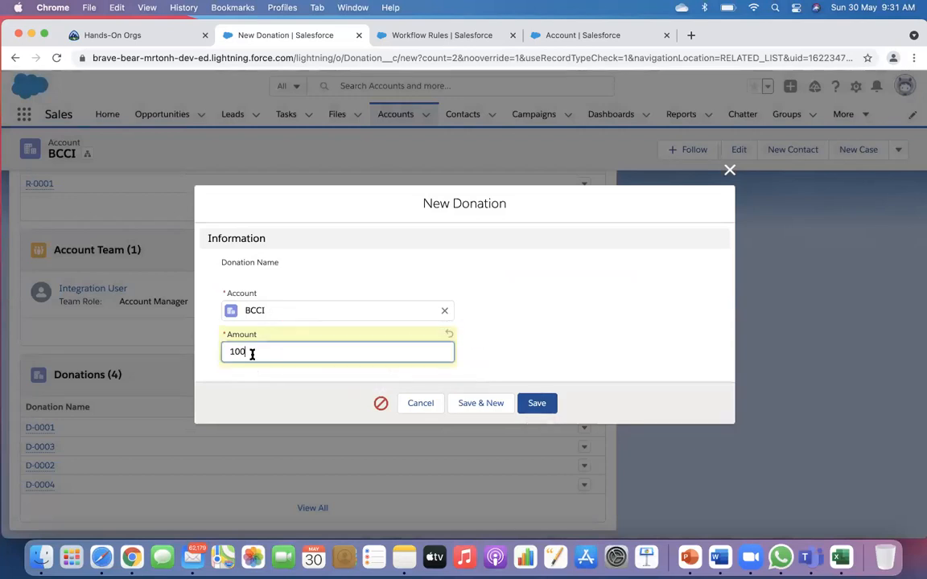
key(BackSpace)
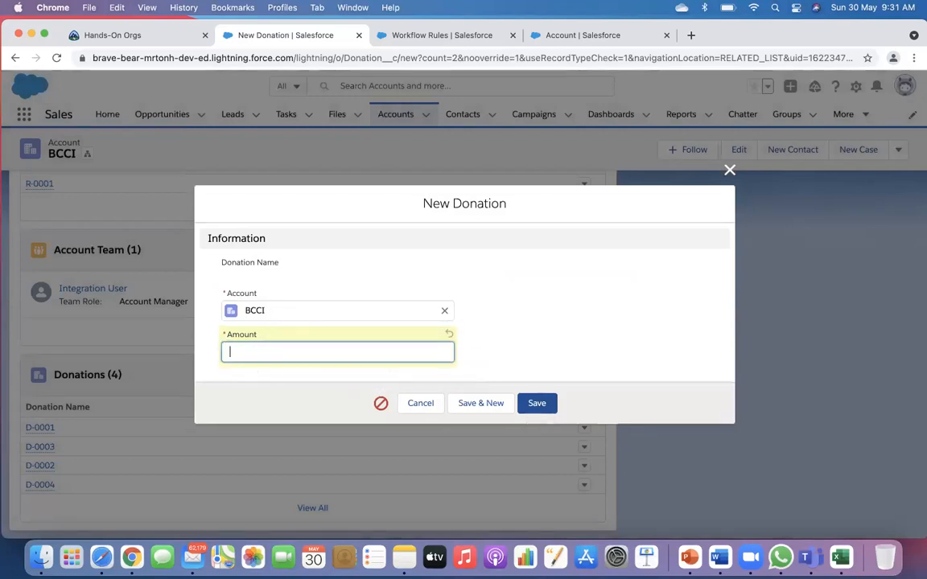
click(534, 404)
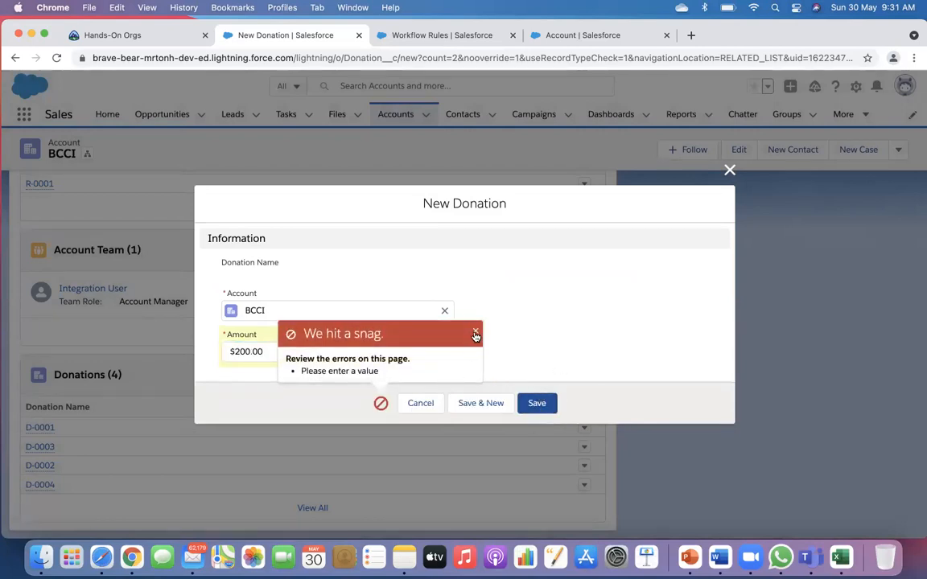
click(475, 333)
click(287, 354)
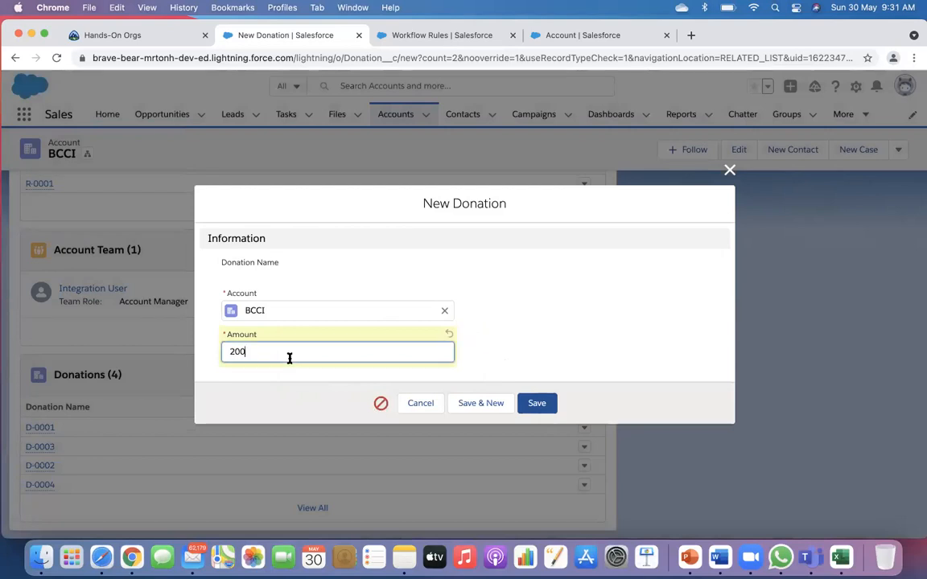
click(536, 406)
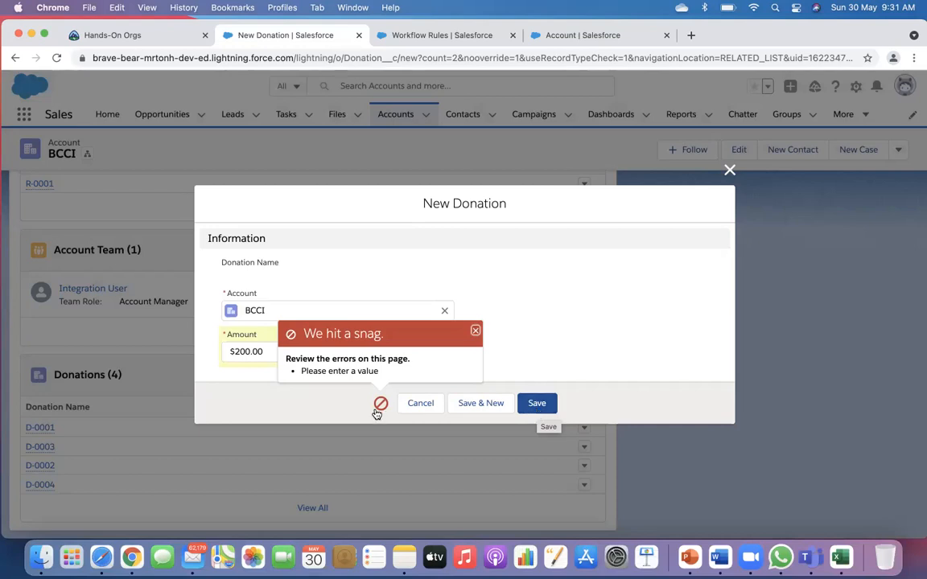
Discard the new donation form and reload the BCCI account page.
click(475, 330)
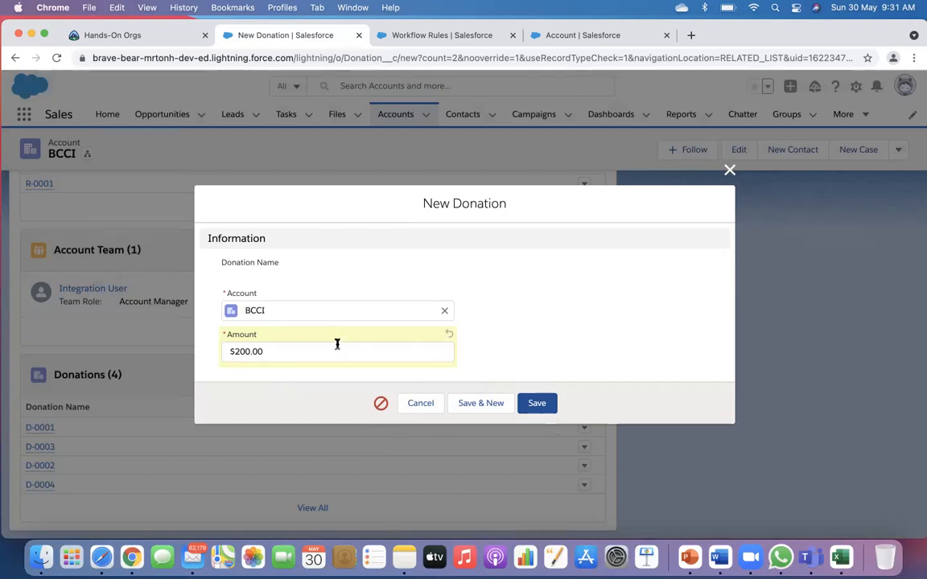
click(729, 171)
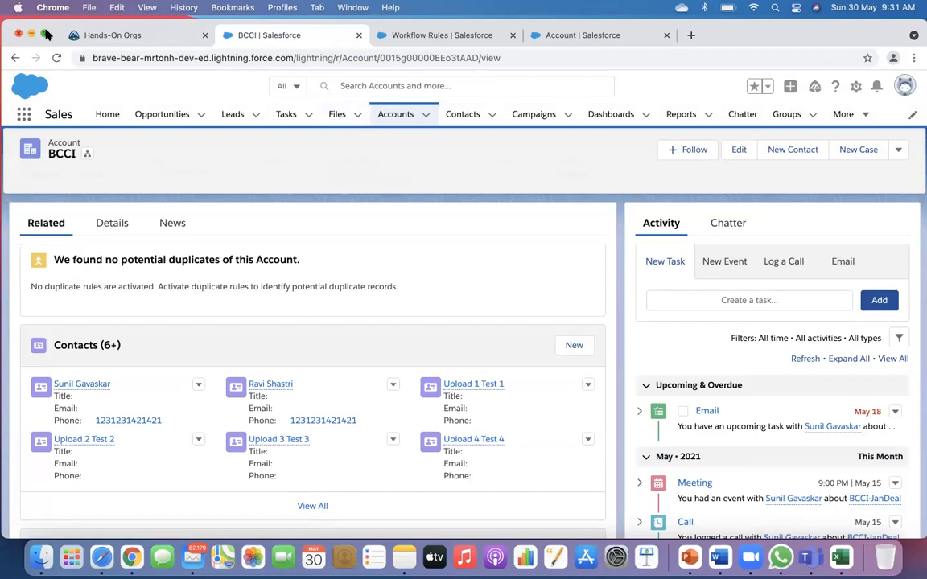
click(57, 60)
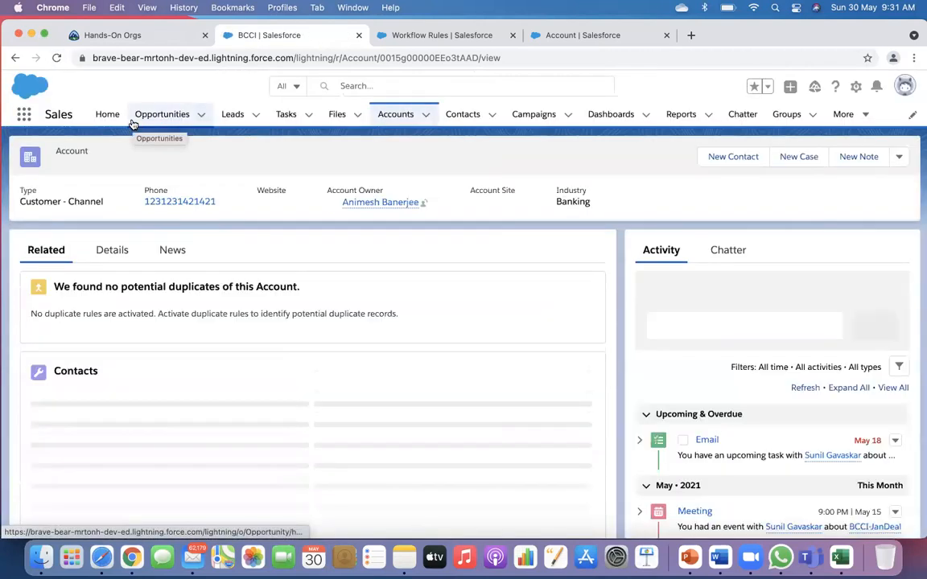
Find the Donation object in the Object Manager by searching for dona, and open its validation rules.
click(460, 35)
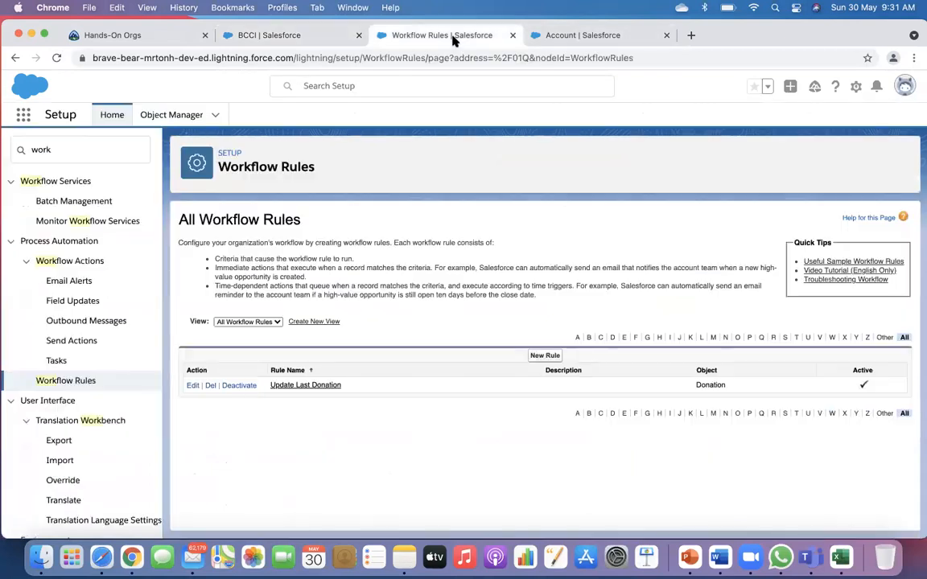
scroll(97, 378, down, 4)
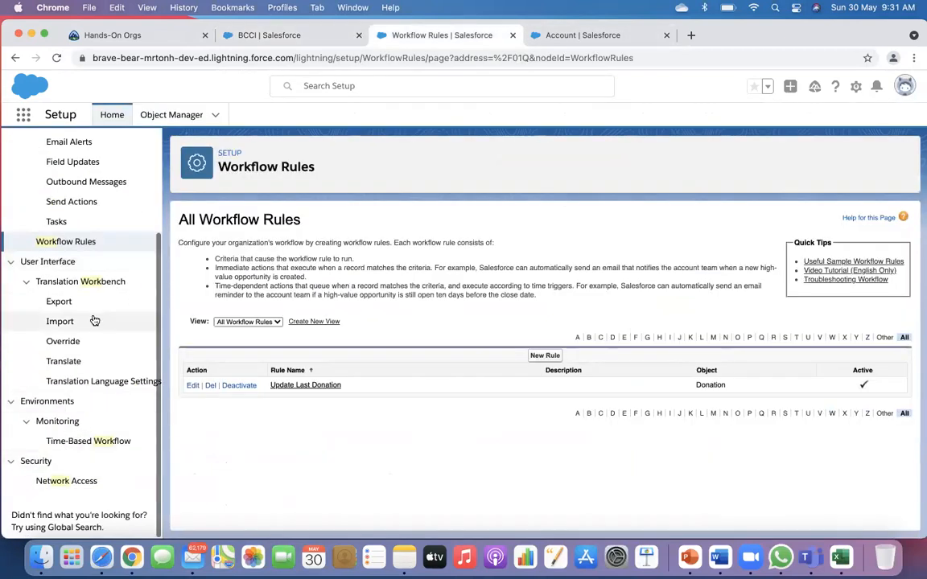
scroll(93, 320, up, 4)
click(62, 151)
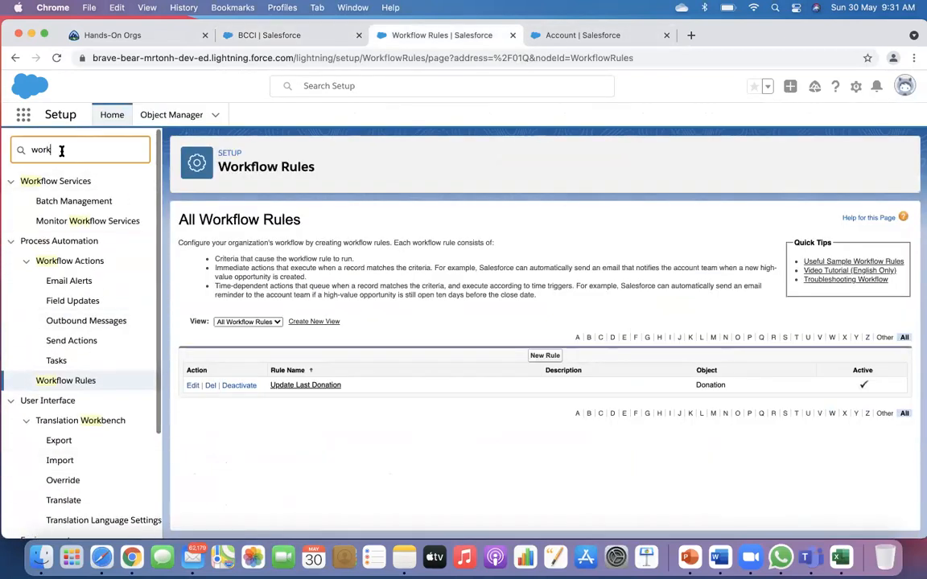
click(172, 115)
click(684, 157)
text(dona)
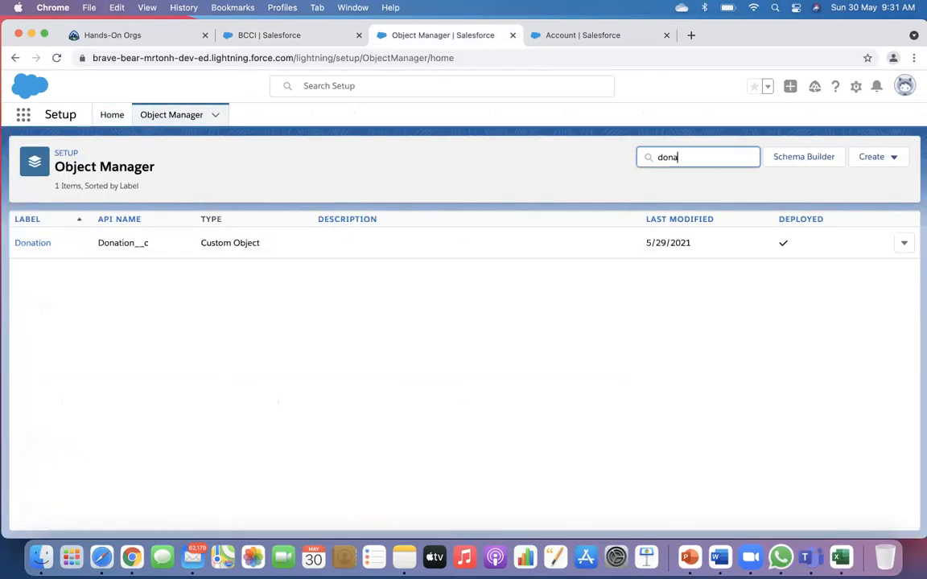
click(27, 243)
click(120, 488)
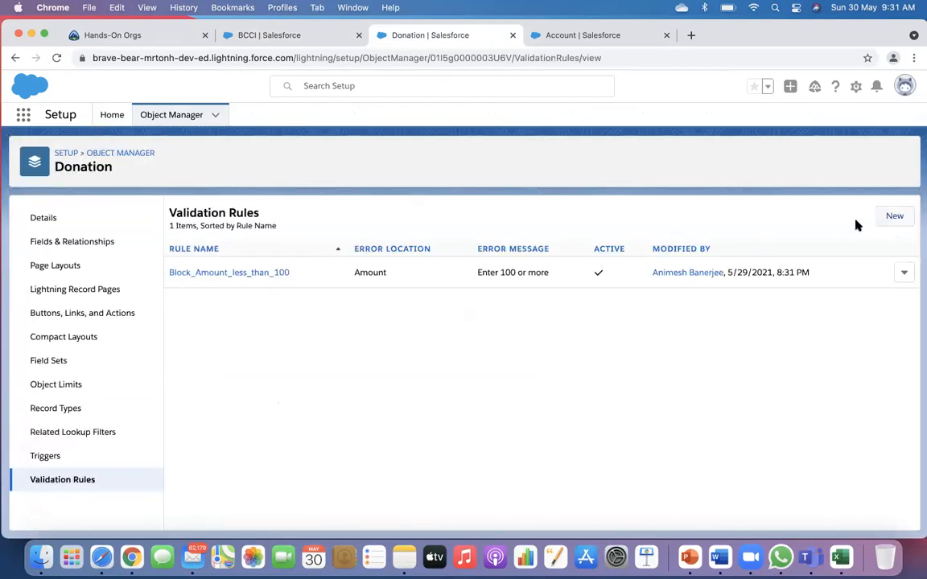
Deactivate the Block_Amount_less_than_100 validation rule on the Donation object and save the change.
click(903, 274)
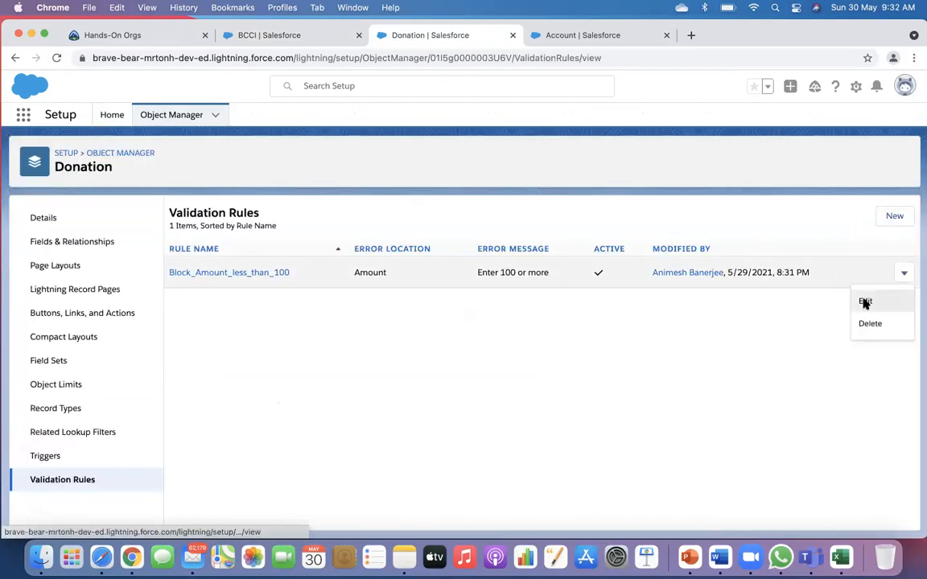
click(865, 303)
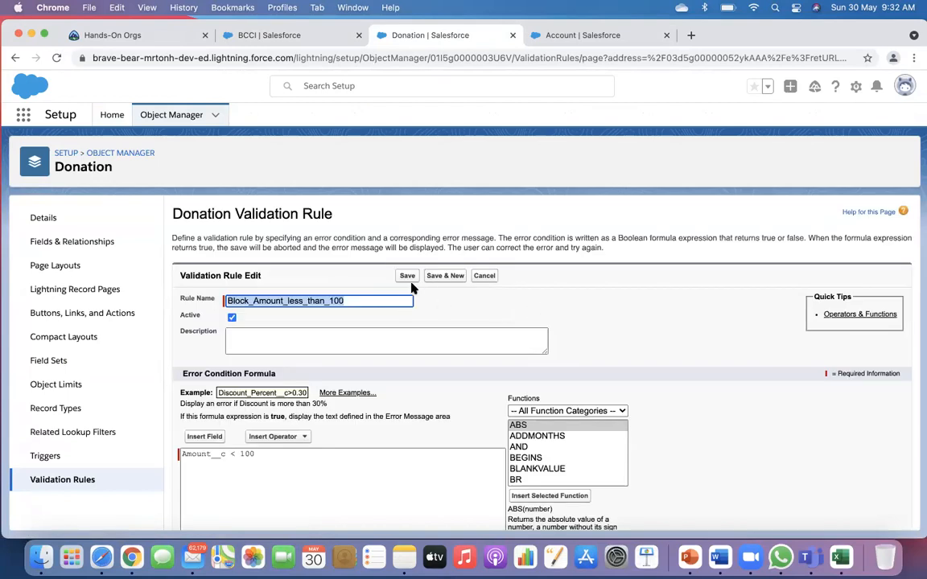
click(230, 321)
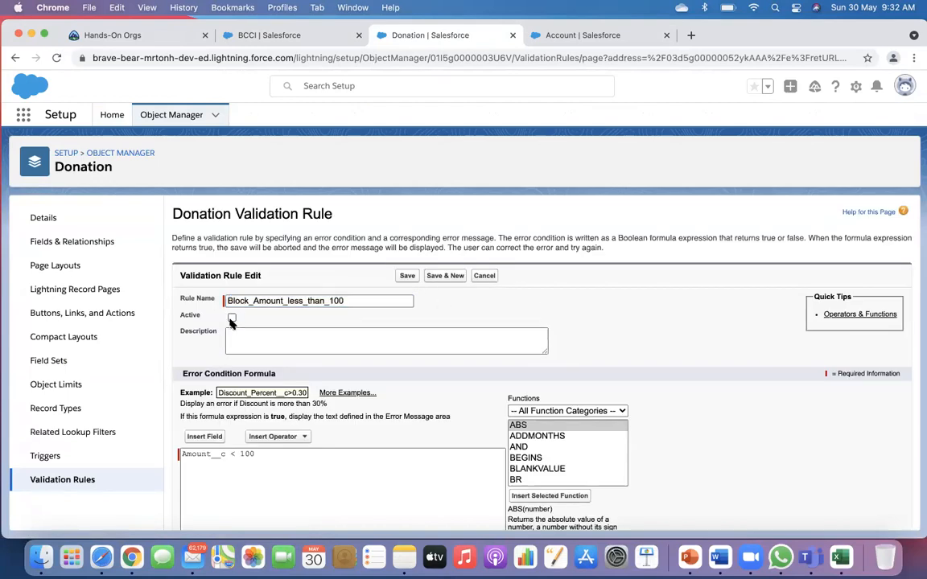
click(406, 275)
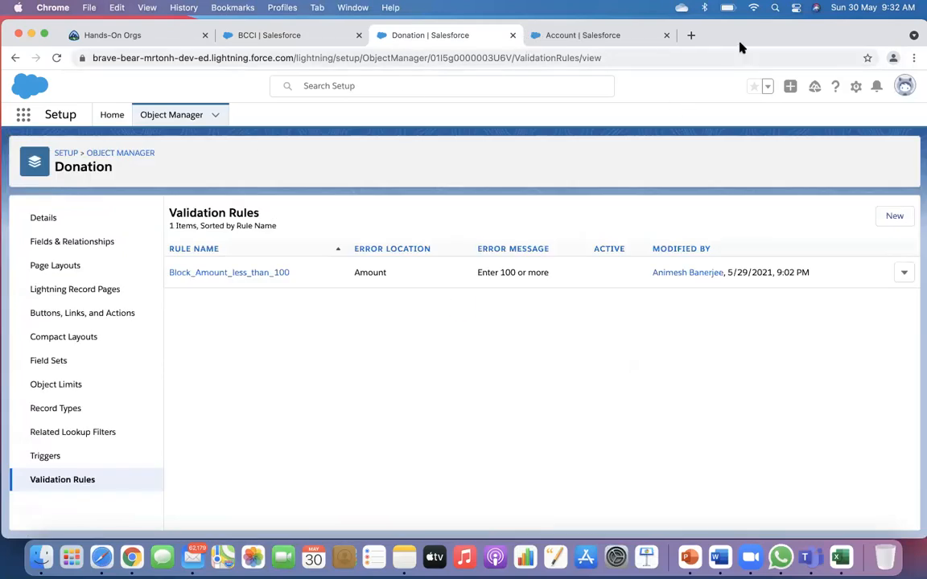
Return to the BCCI account page, reload it, and reopen BCCI from the recently viewed accounts.
drag(734, 38, 724, 79)
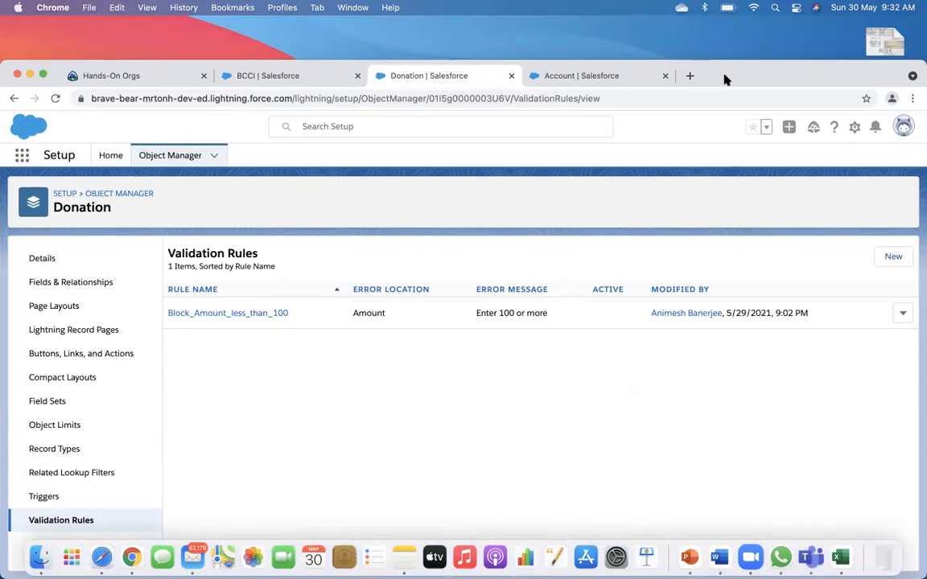
click(588, 76)
click(292, 79)
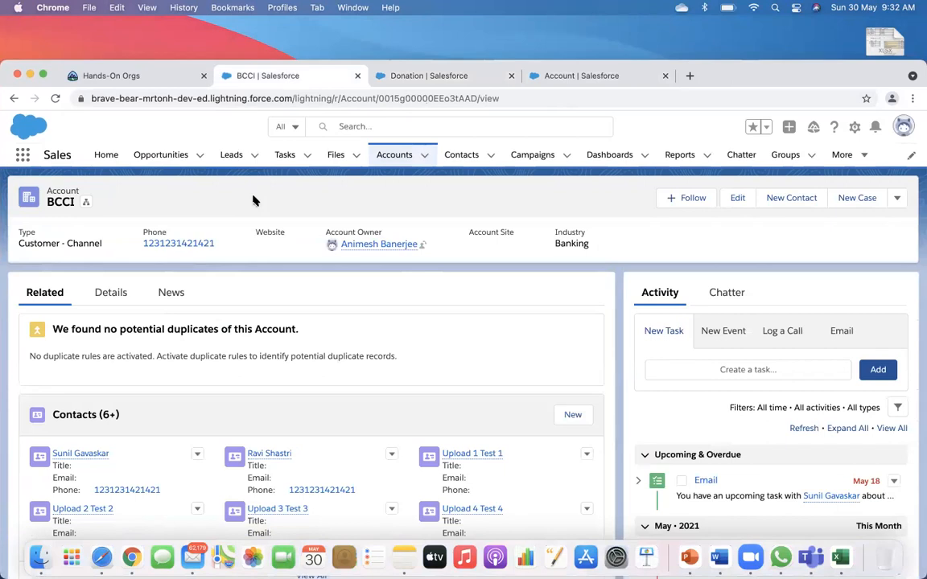
click(54, 98)
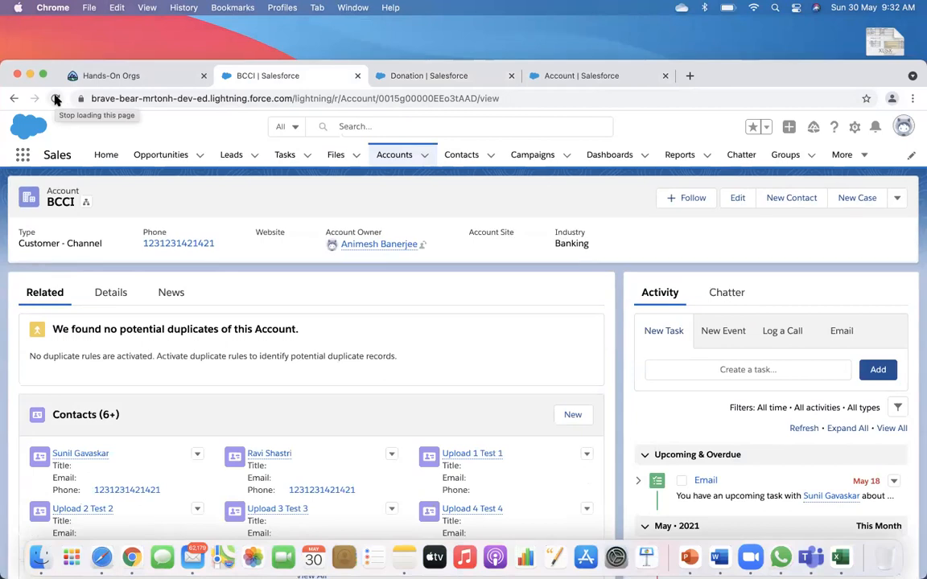
click(420, 76)
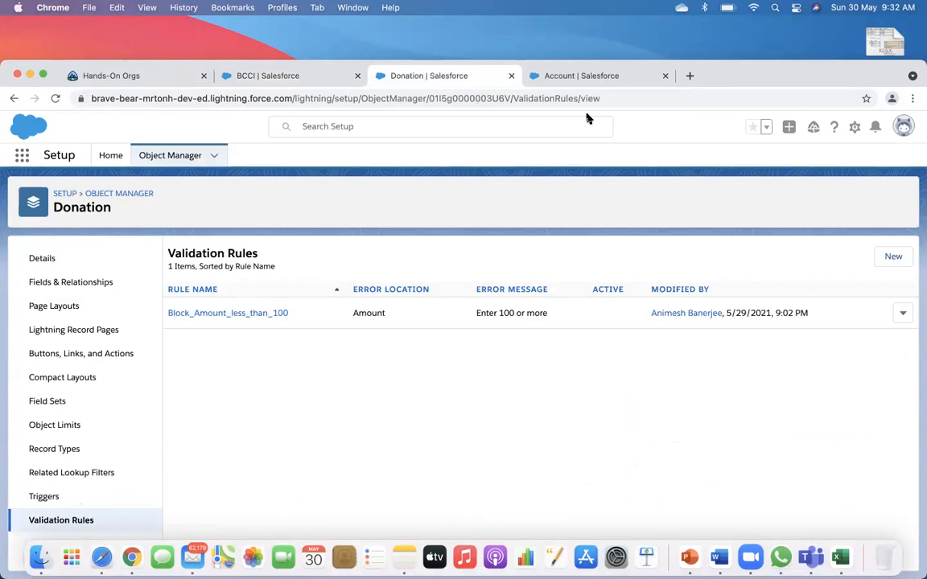
click(579, 76)
click(229, 77)
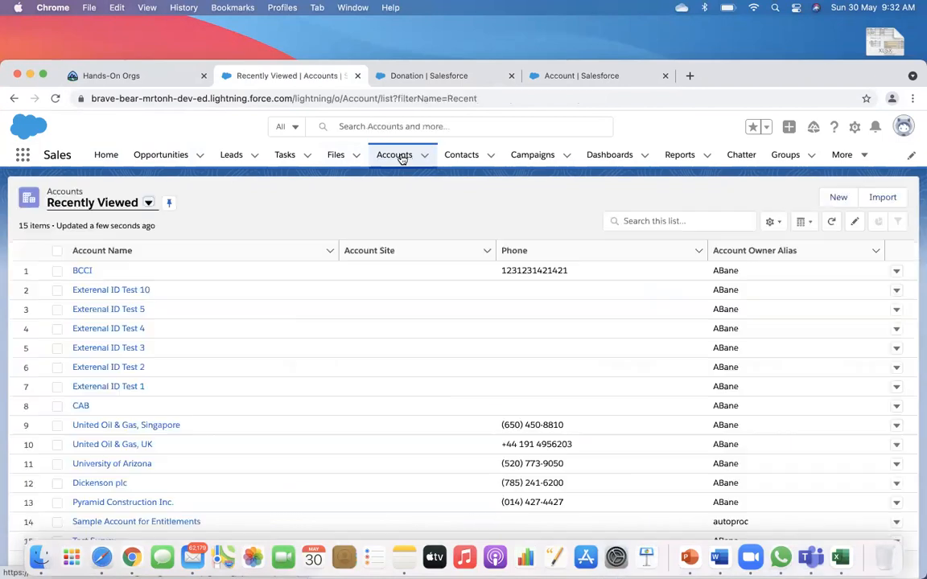
click(82, 268)
Start a new donation from BCCI's Donations list with an amount of 50 and try to save it.
scroll(394, 321, down, 15)
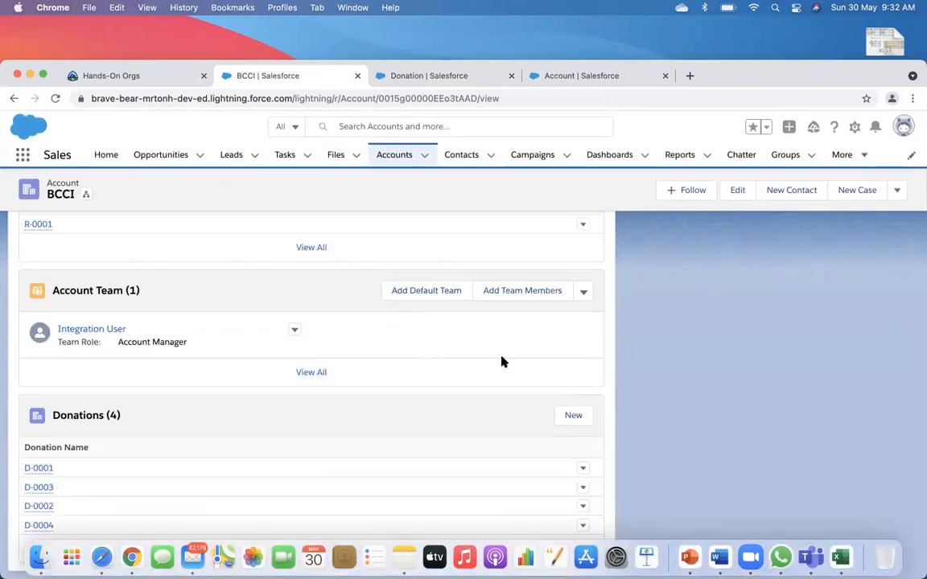
click(565, 423)
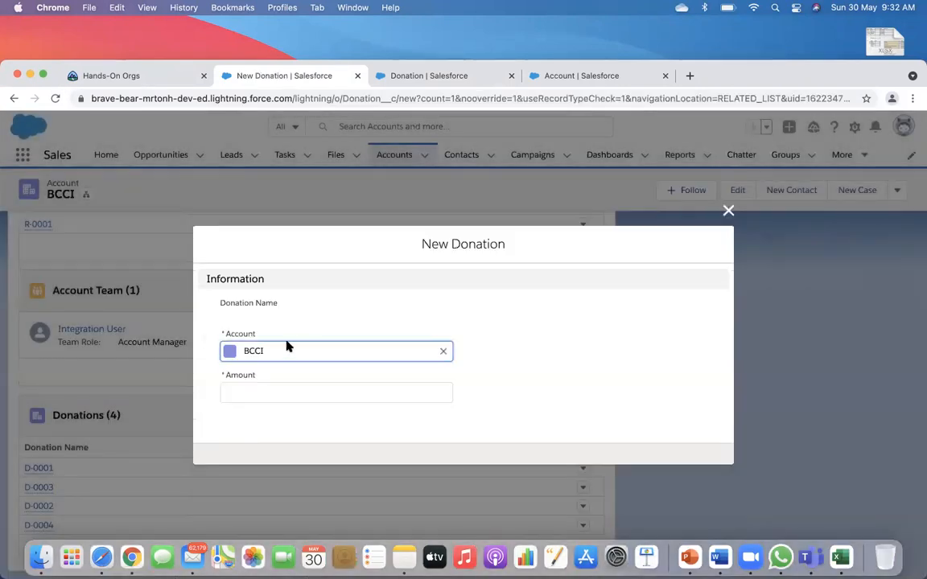
click(259, 390)
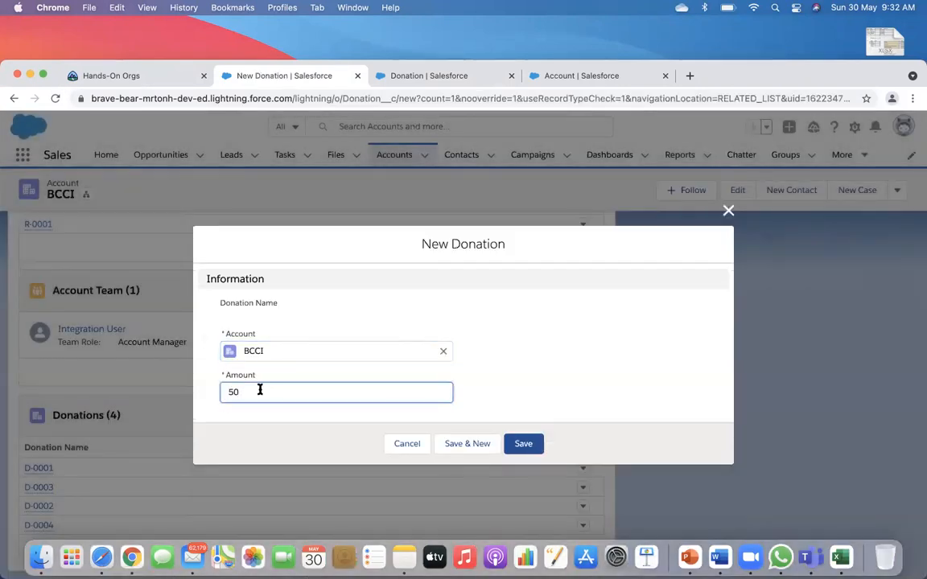
click(520, 449)
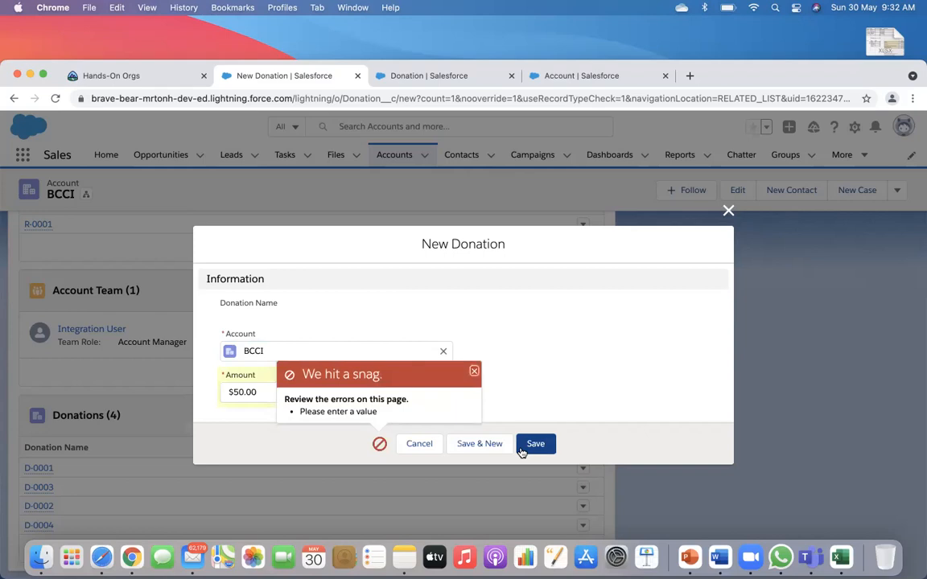
Dismiss the save error, display it again for review, and discard the new donation form.
click(473, 373)
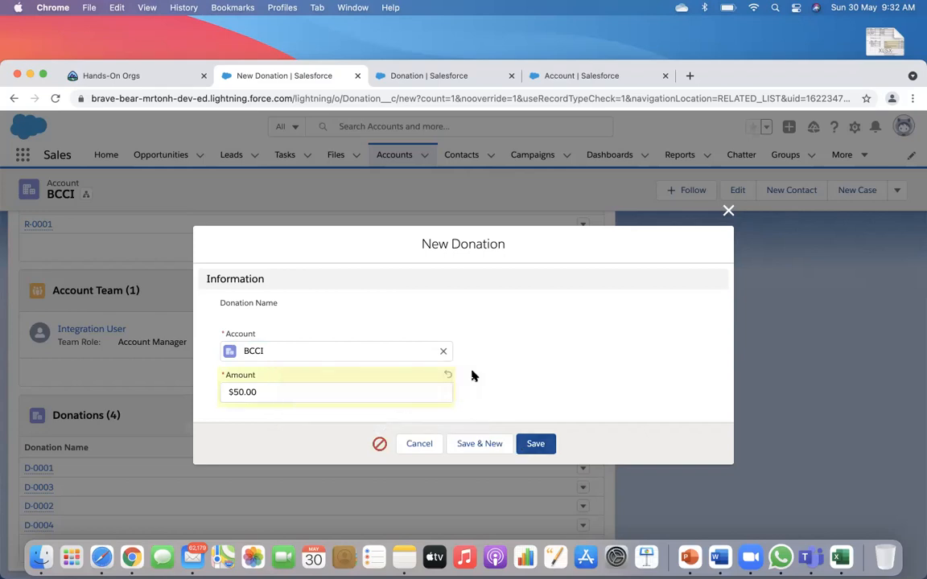
click(379, 443)
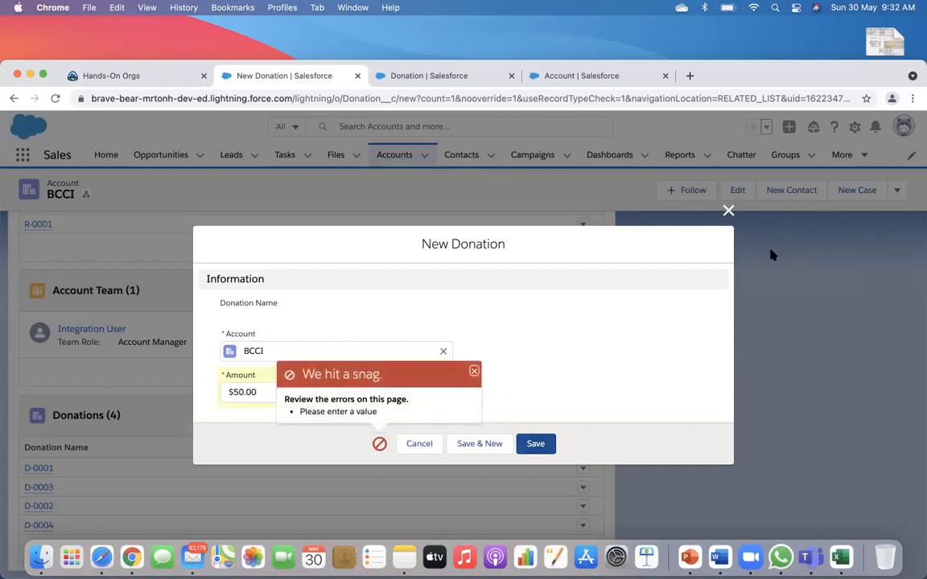
click(728, 212)
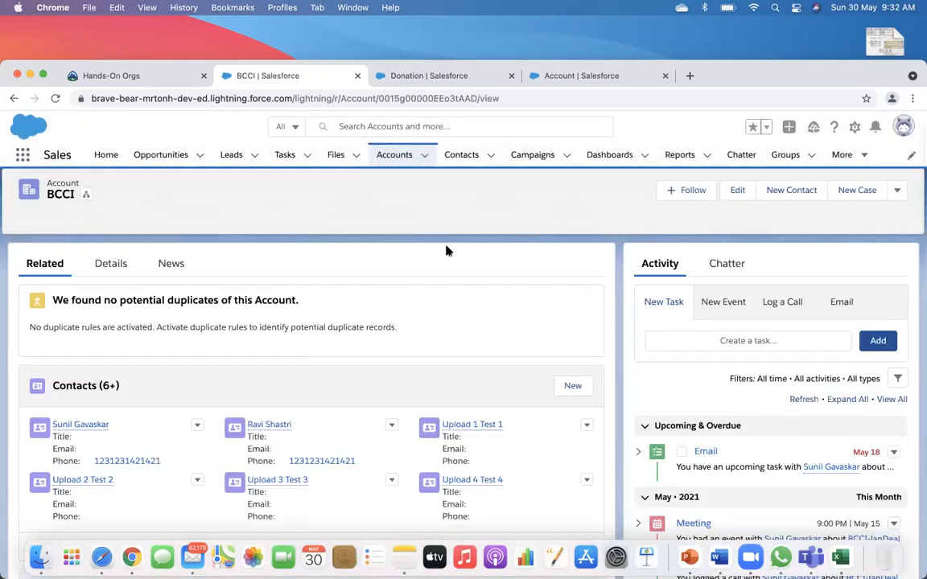
Edit the Donation object's Amount field so that a value is not always required, and save the field.
click(386, 77)
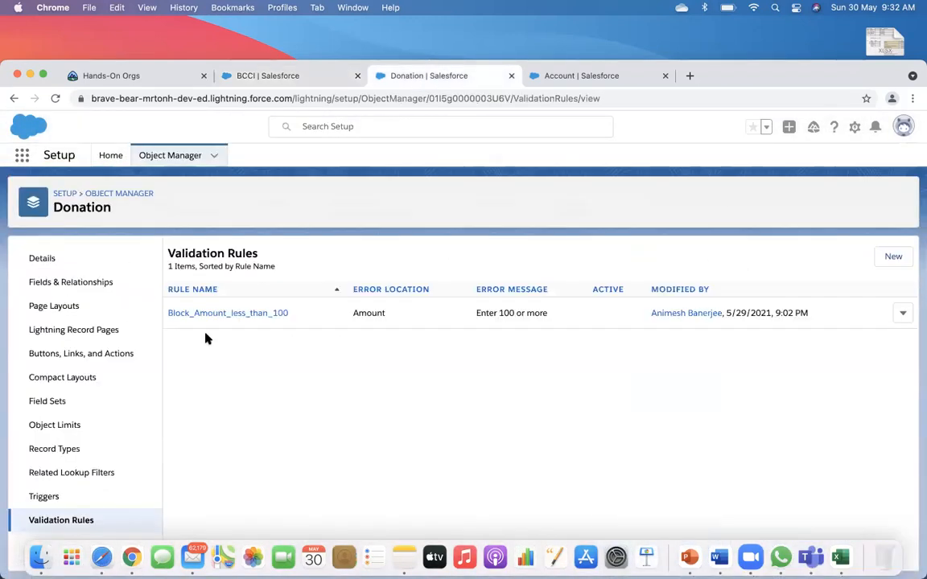
click(70, 285)
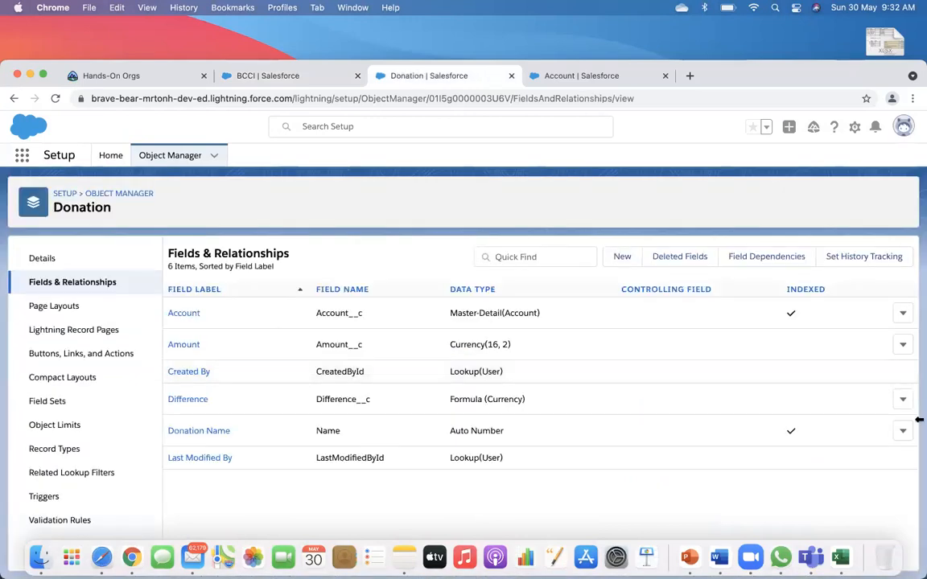
click(902, 346)
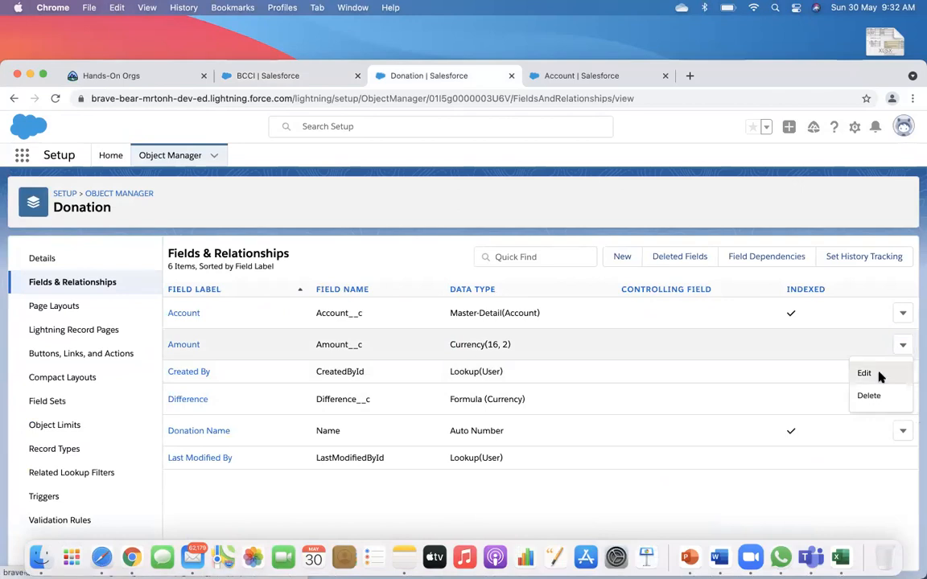
click(877, 375)
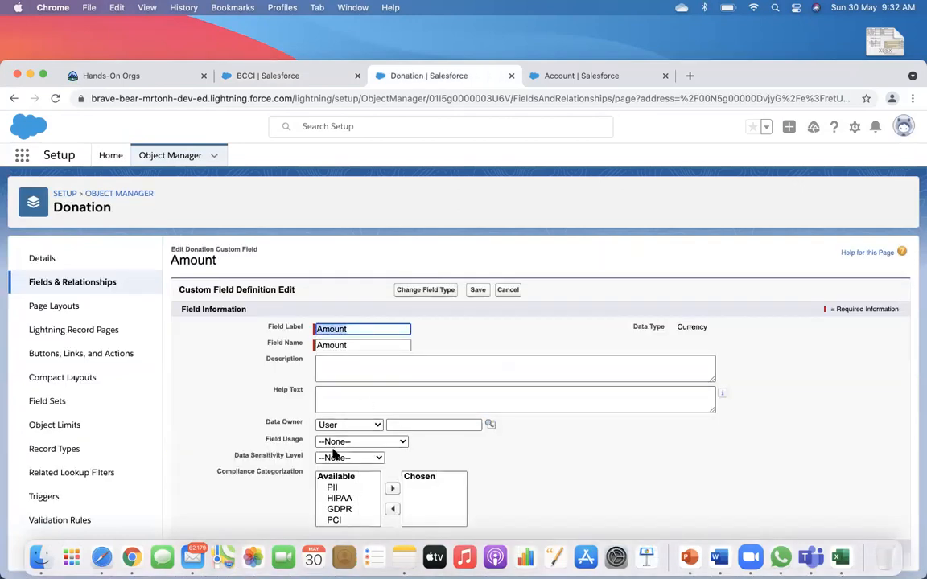
scroll(331, 421, down, 4)
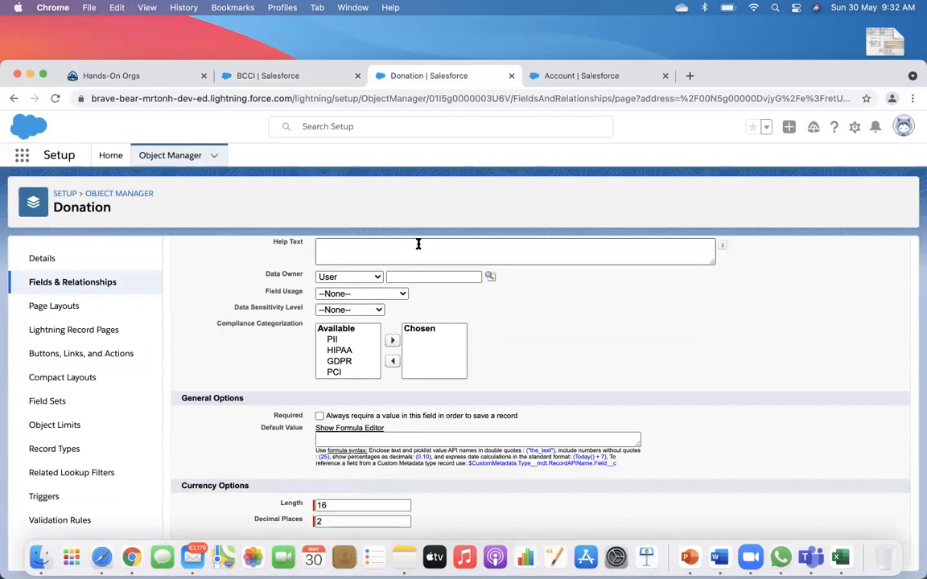
scroll(417, 244, up, 4)
click(478, 290)
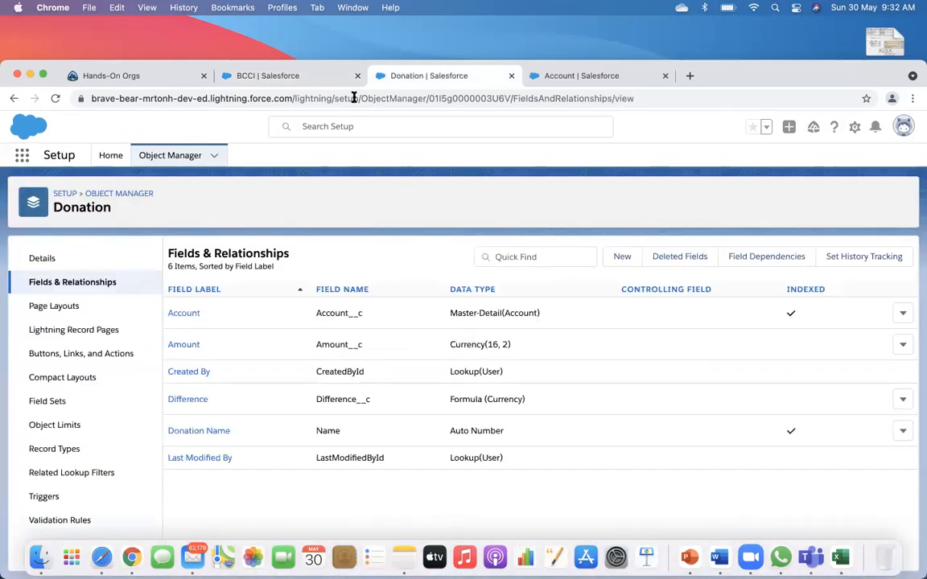
Go back to the Sales app and reopen the BCCI account from the Accounts list.
click(573, 78)
click(251, 74)
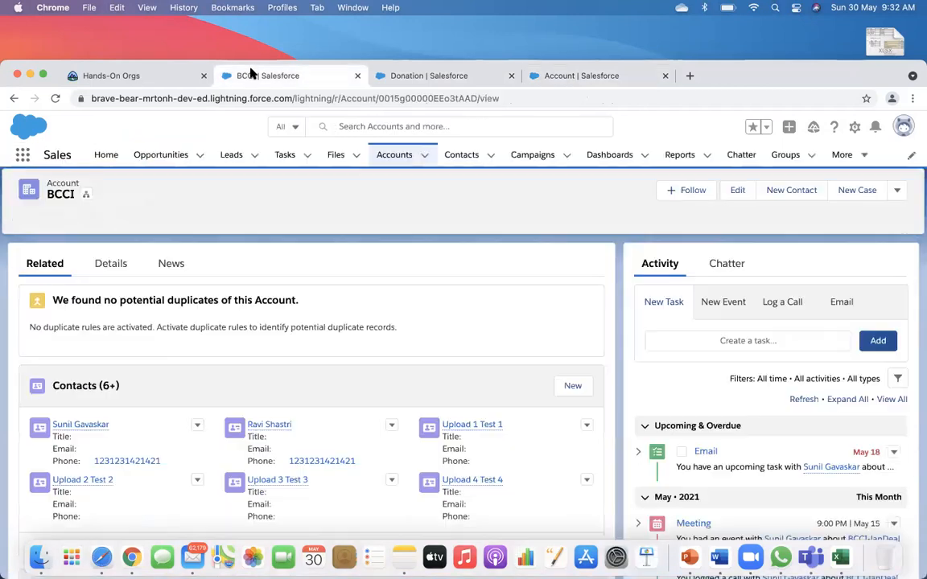
click(405, 159)
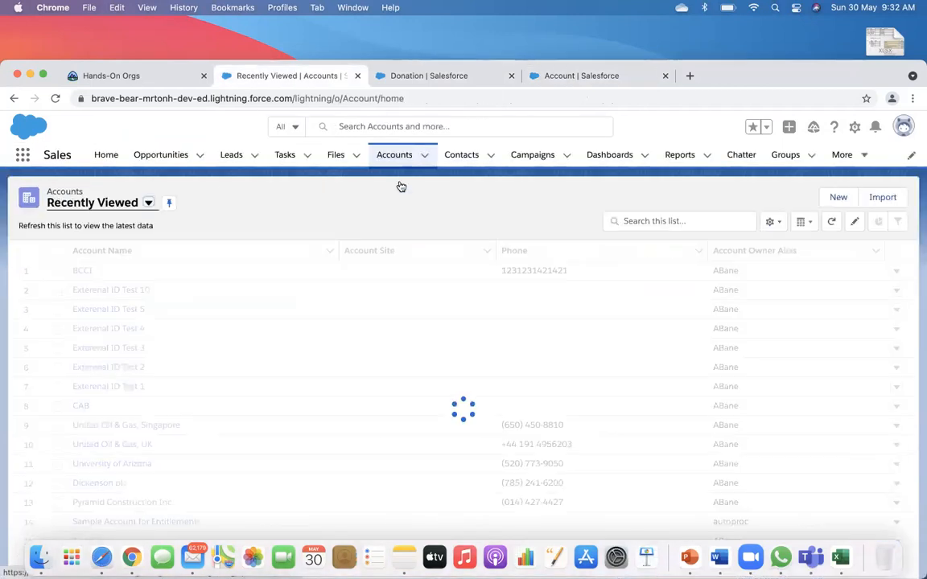
click(82, 271)
Create another new donation for BCCI with an amount of 50 and try to save it.
scroll(413, 289, down, 5)
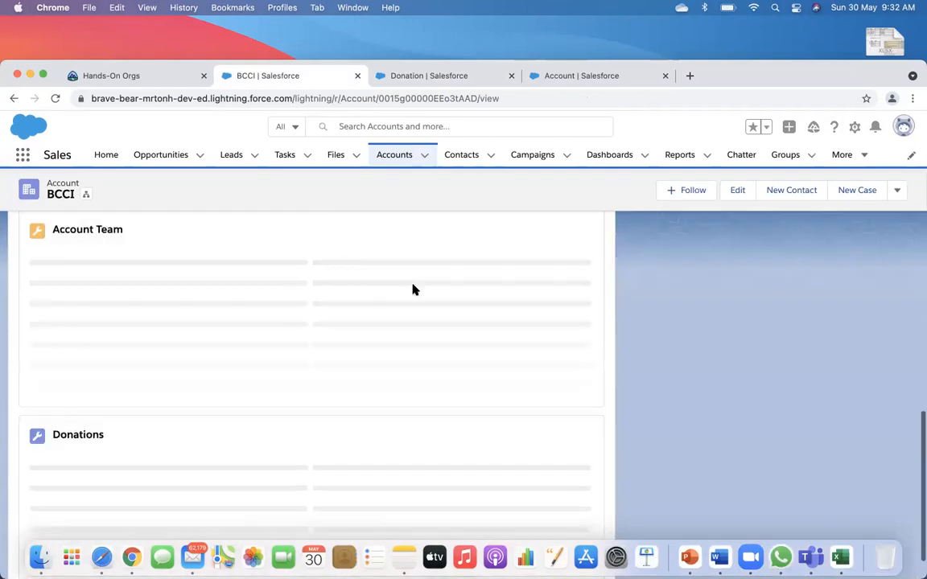
click(574, 415)
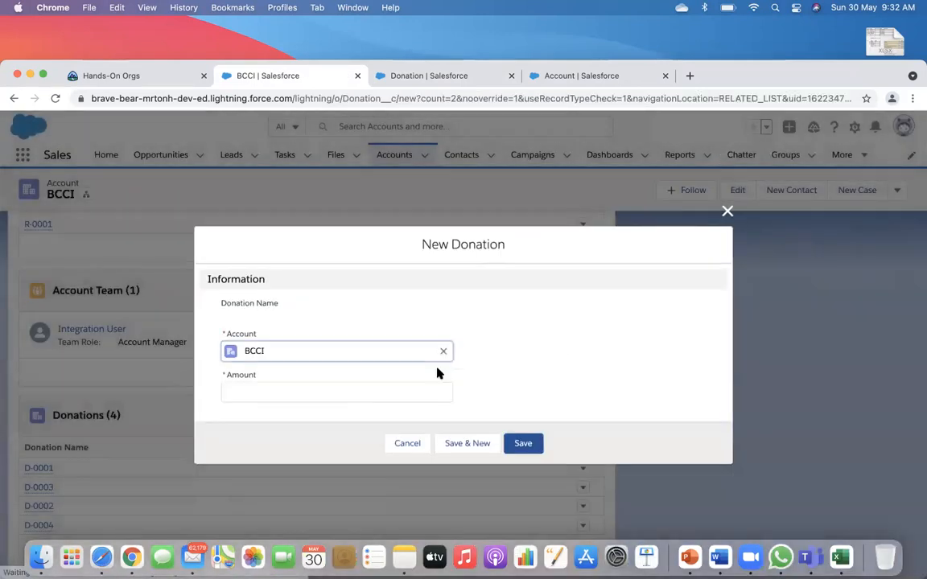
click(271, 393)
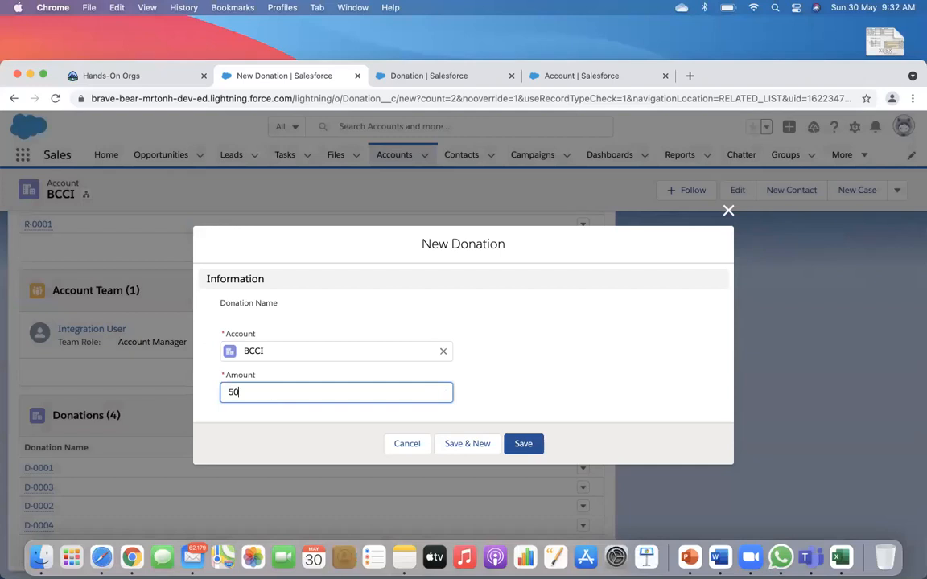
text(50)
click(523, 443)
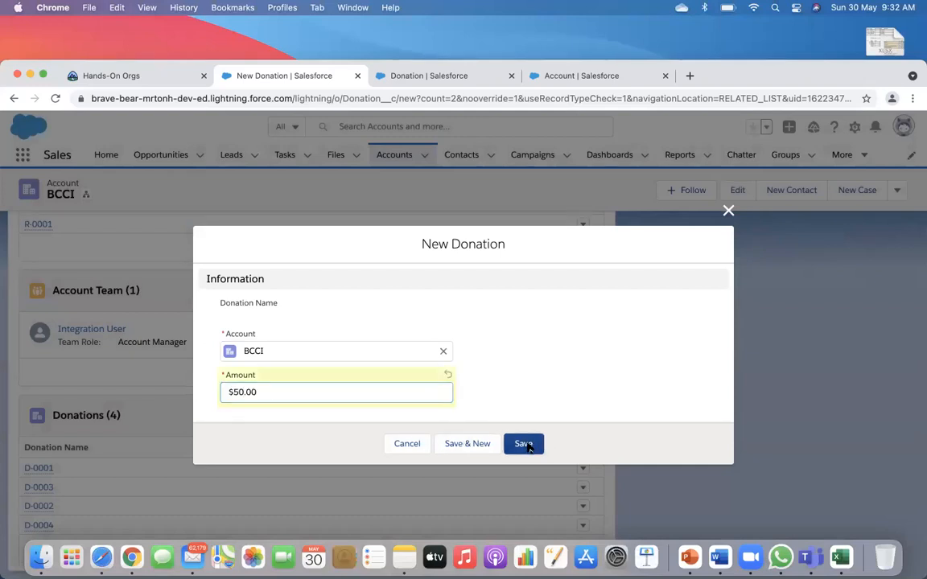
Dismiss the error, discard the new donation, and reload the BCCI account page to pick up the field change.
click(475, 372)
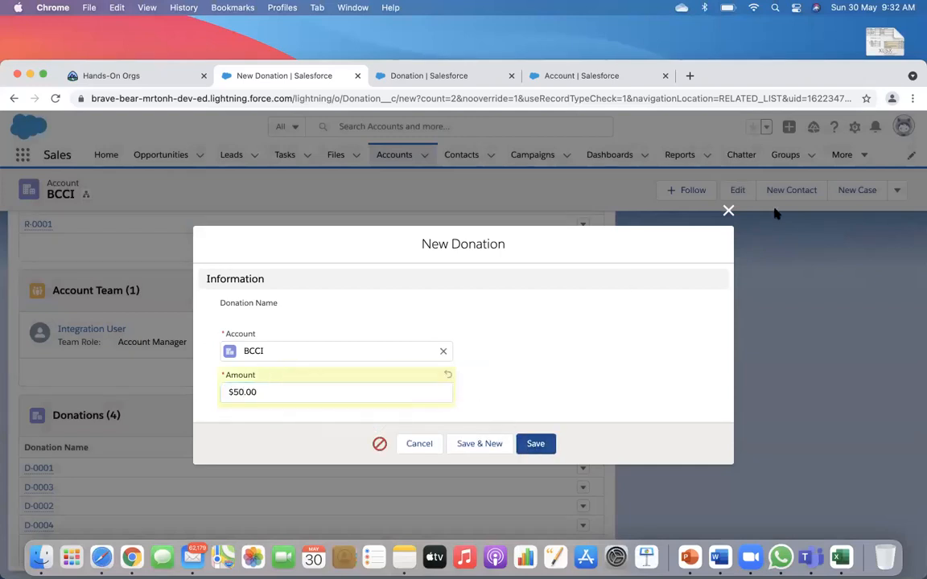
click(729, 210)
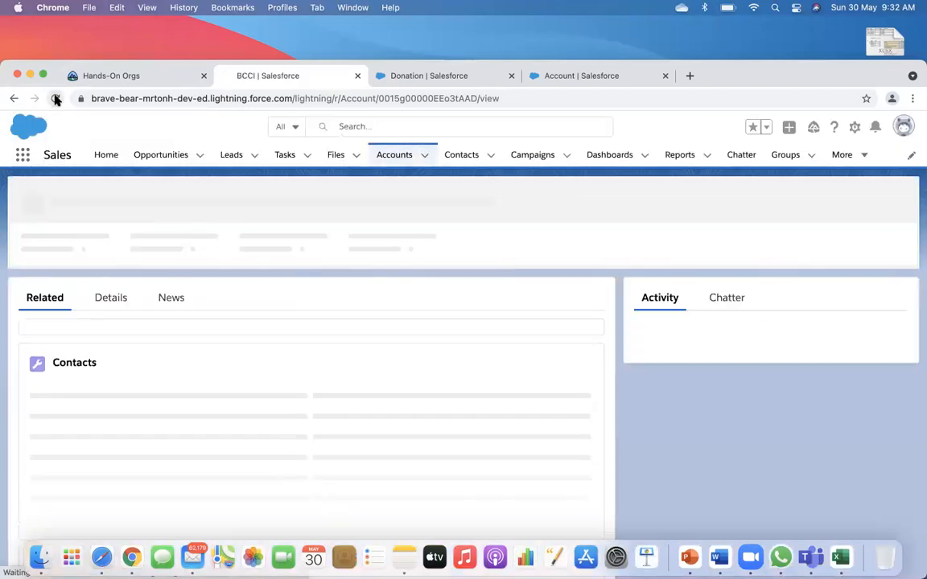
click(55, 98)
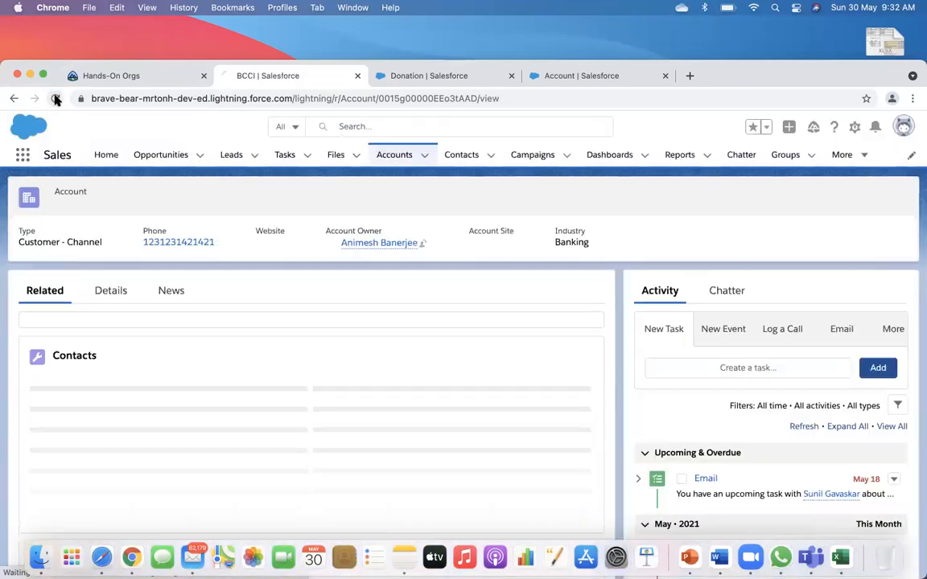
click(55, 98)
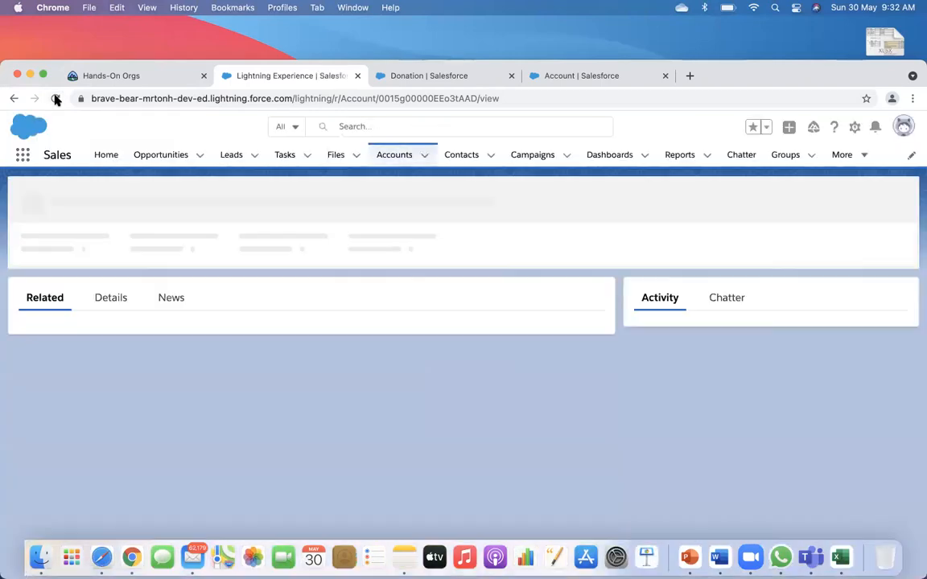
Try to save another new donation of 50 for BCCI, and discard it after dismissing the error.
scroll(203, 264, down, 10)
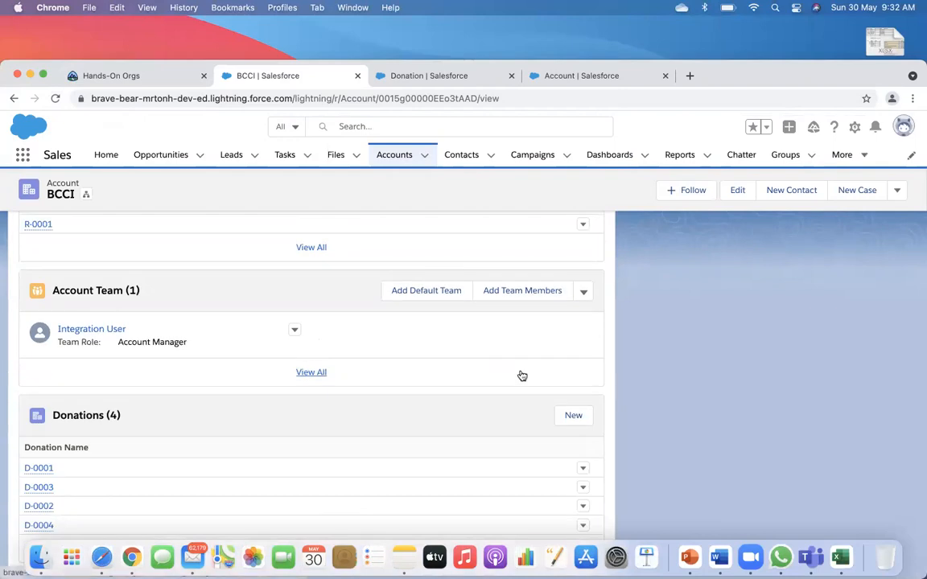
click(577, 417)
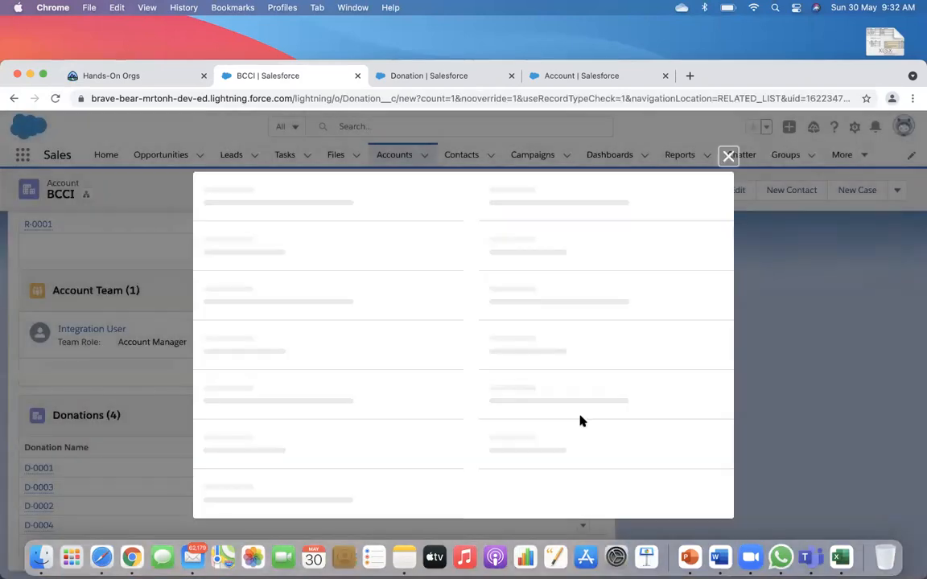
click(330, 392)
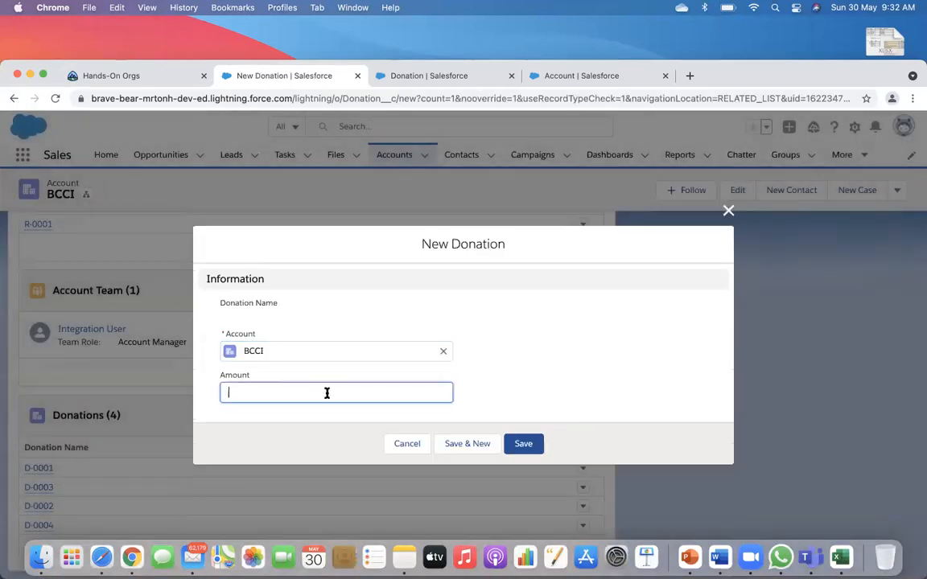
click(521, 443)
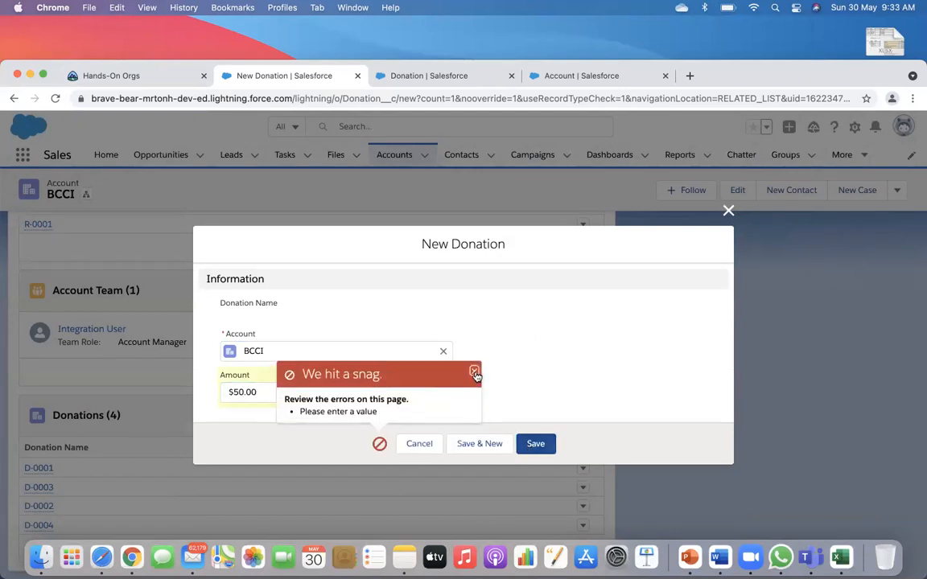
click(475, 374)
click(379, 444)
click(474, 374)
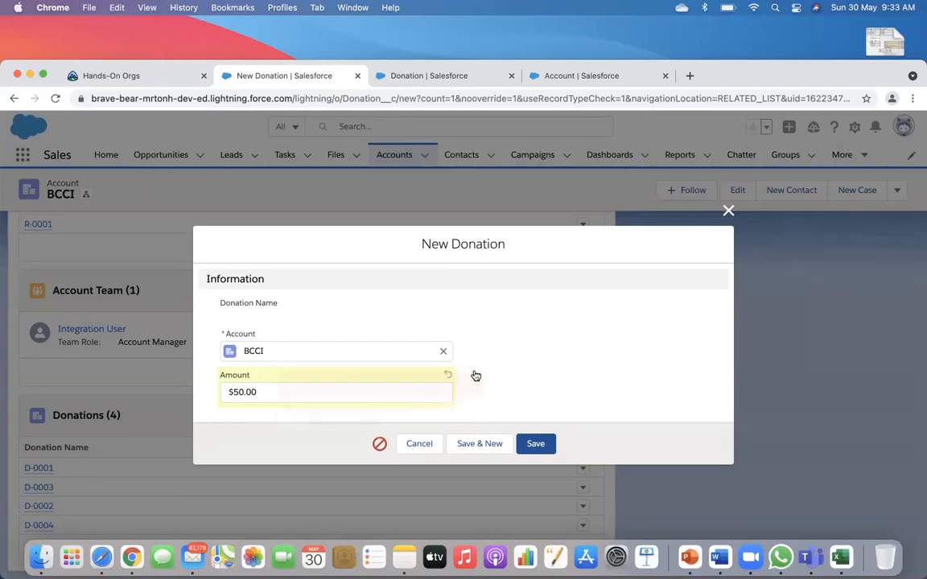
click(728, 210)
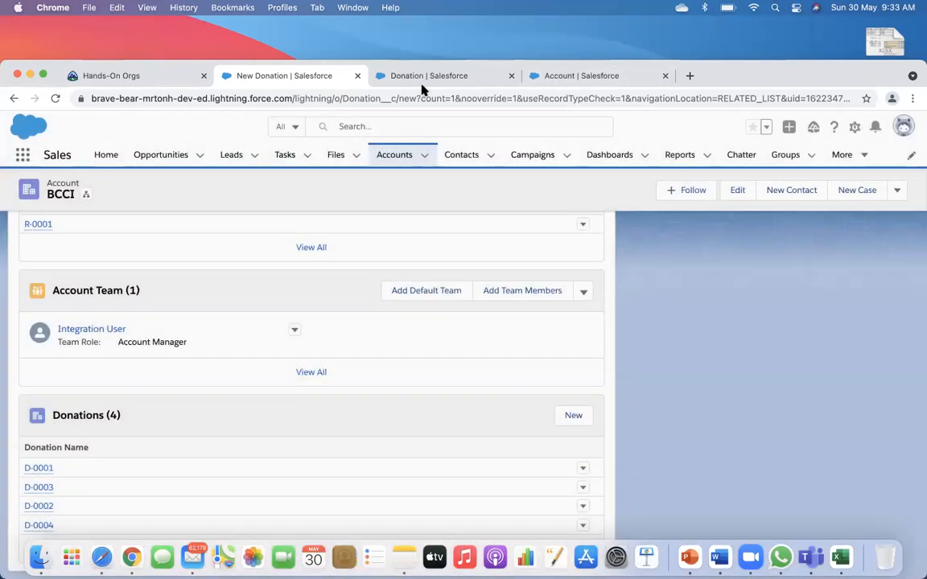
Delete the Block_Amount_less_than_100 validation rule from the Donation object in Setup.
click(420, 79)
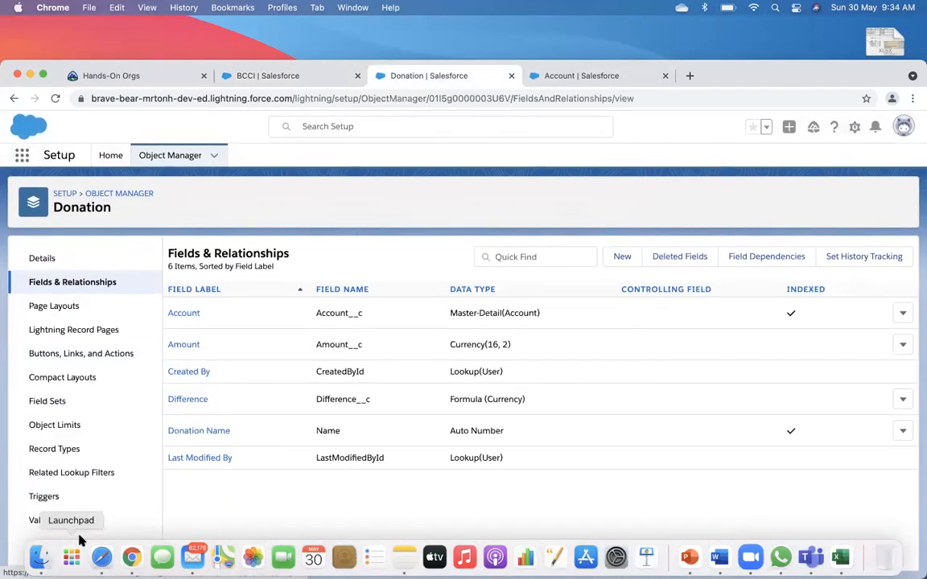
click(33, 522)
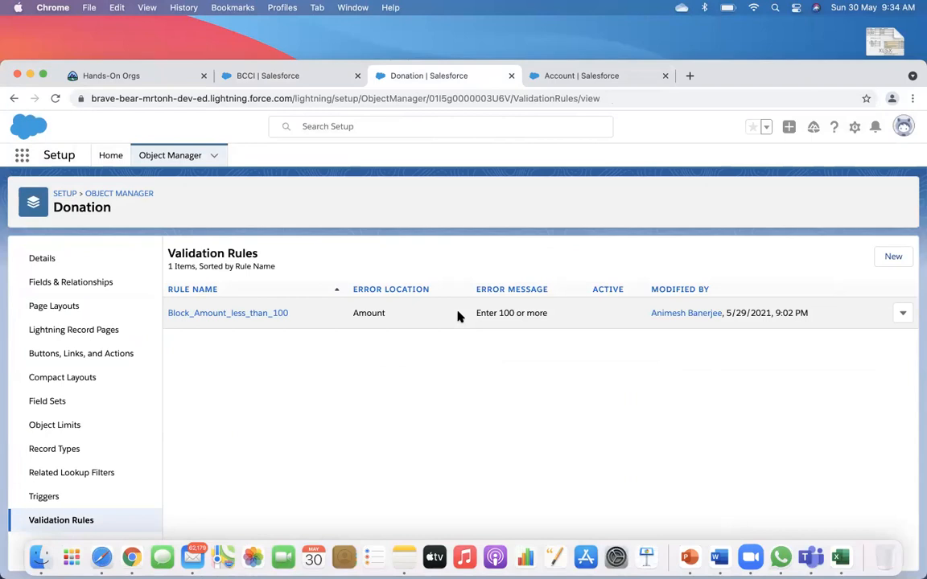
click(905, 313)
click(870, 366)
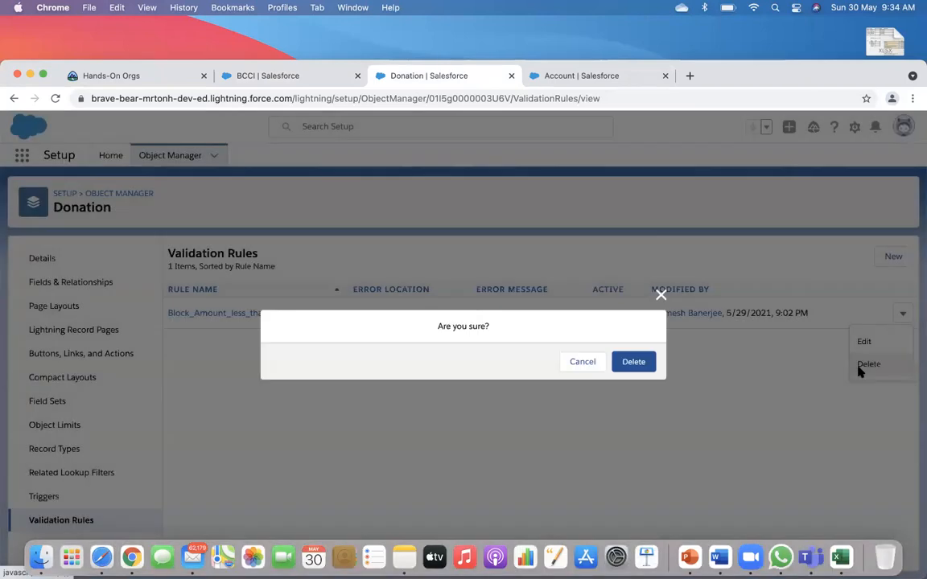
click(655, 359)
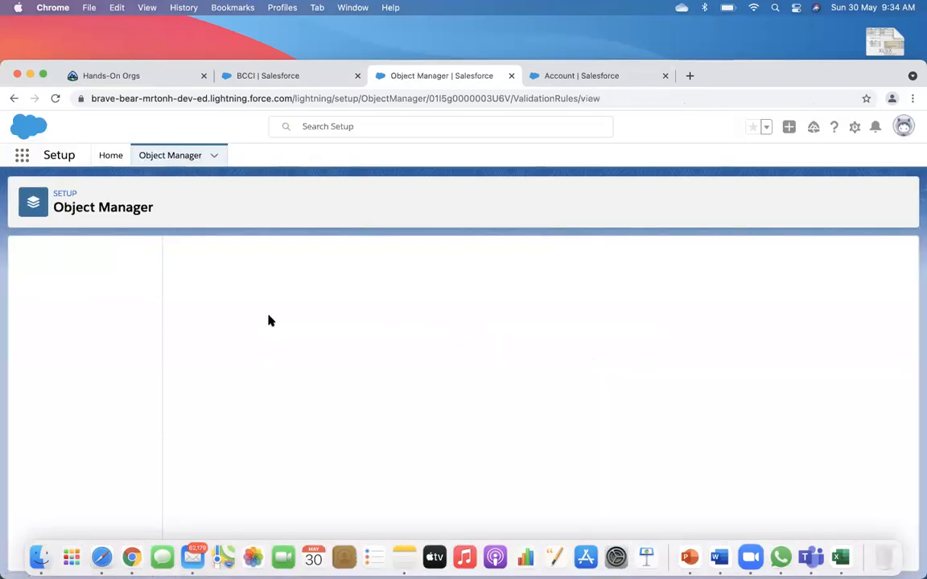
Find the Donation object in Object Manager and check the Required setting in its Amount field definition.
click(294, 81)
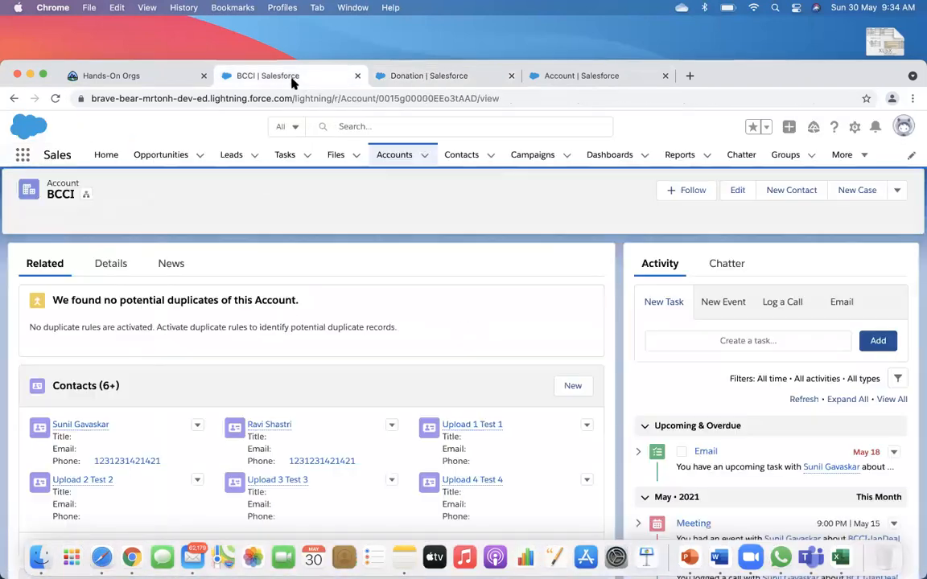
click(574, 81)
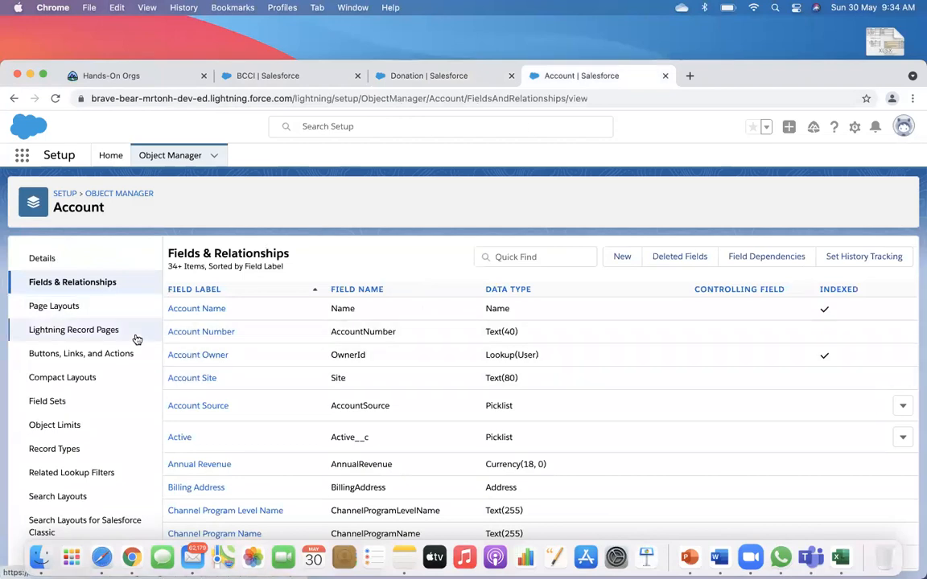
click(114, 193)
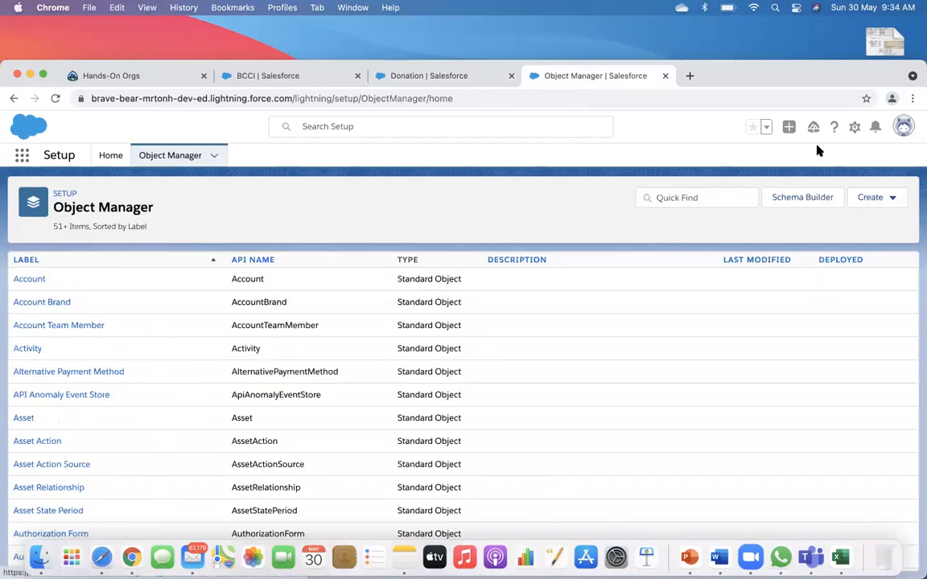
click(685, 198)
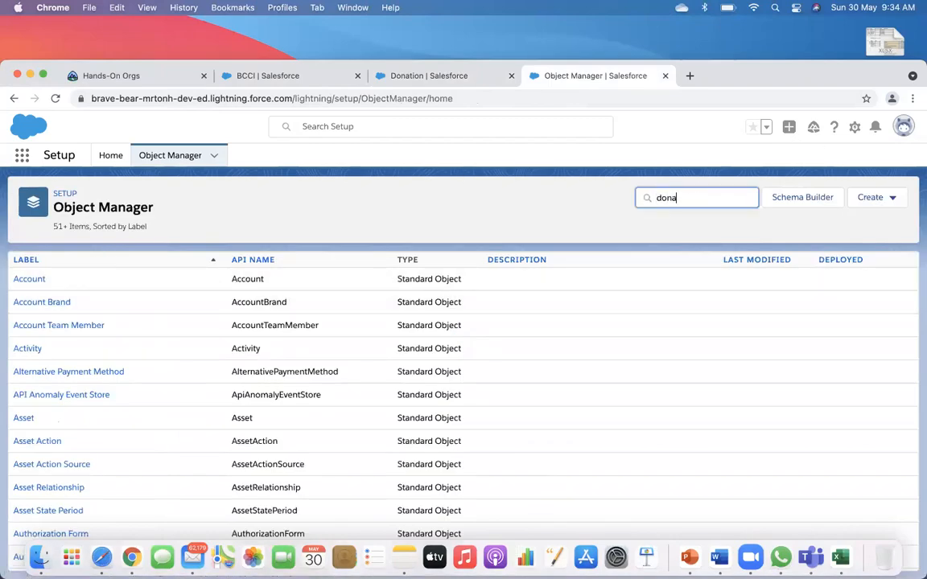
click(38, 285)
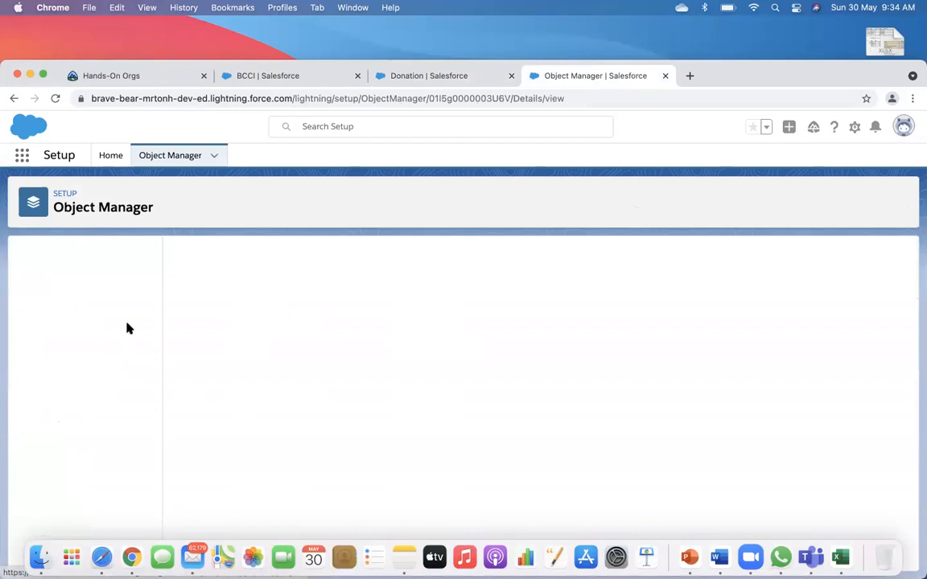
click(95, 287)
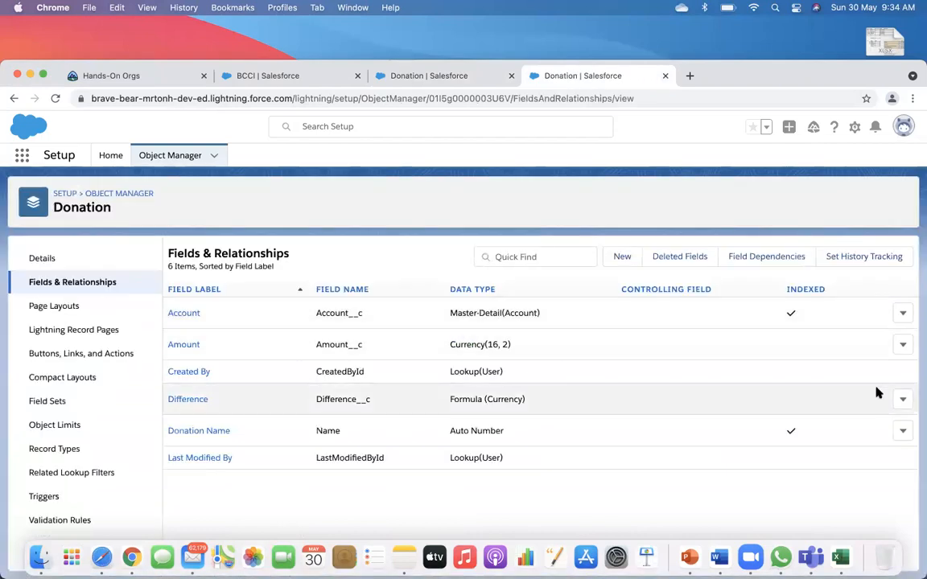
click(903, 345)
click(866, 372)
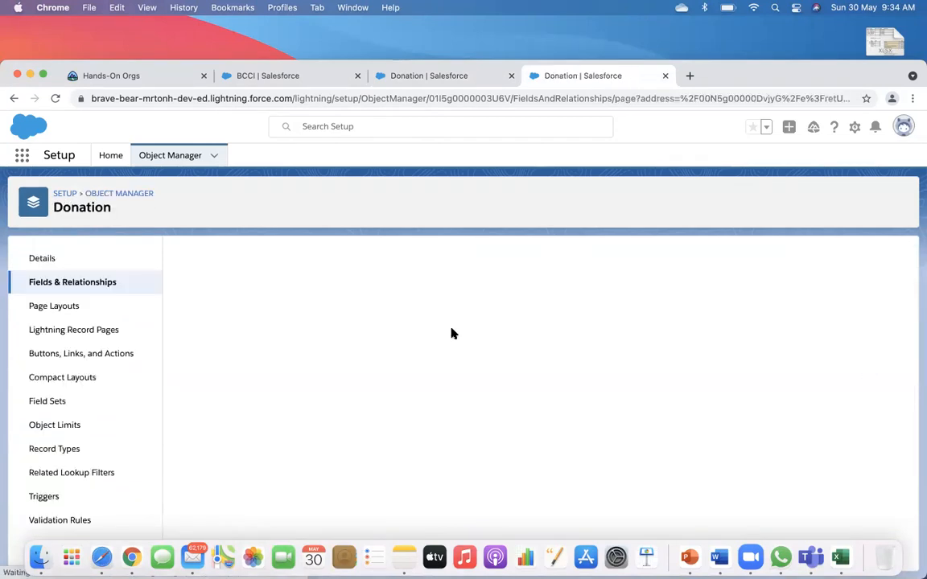
scroll(432, 366, down, 3)
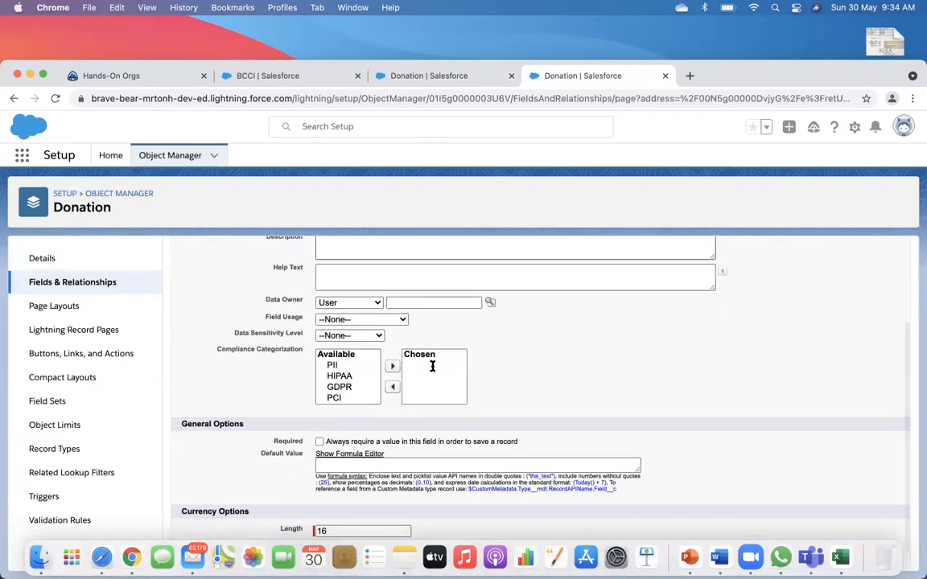
scroll(432, 366, down, 1)
scroll(432, 367, up, 4)
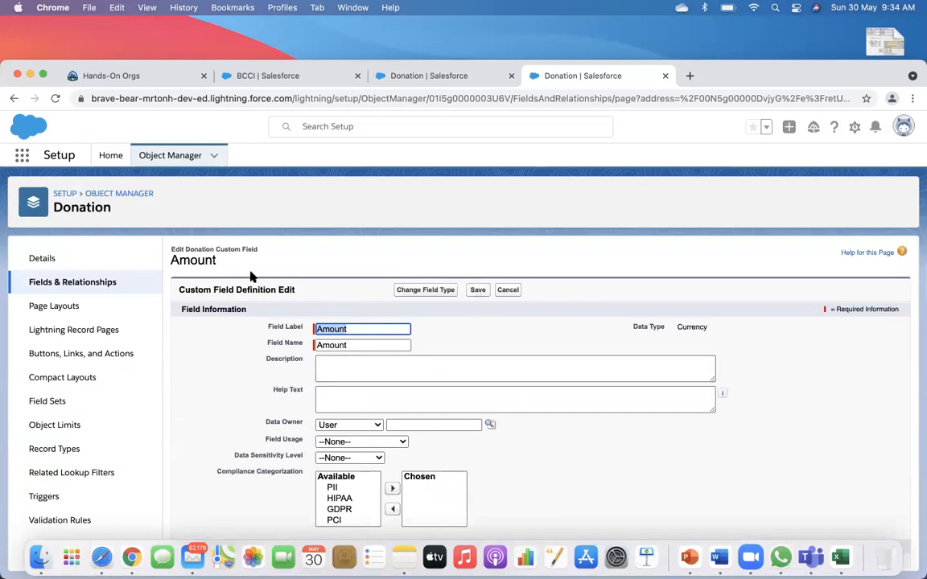
Close all open Salesforce tabs and relaunch the Resourceful Koala Playground from Hands-On Orgs.
click(433, 80)
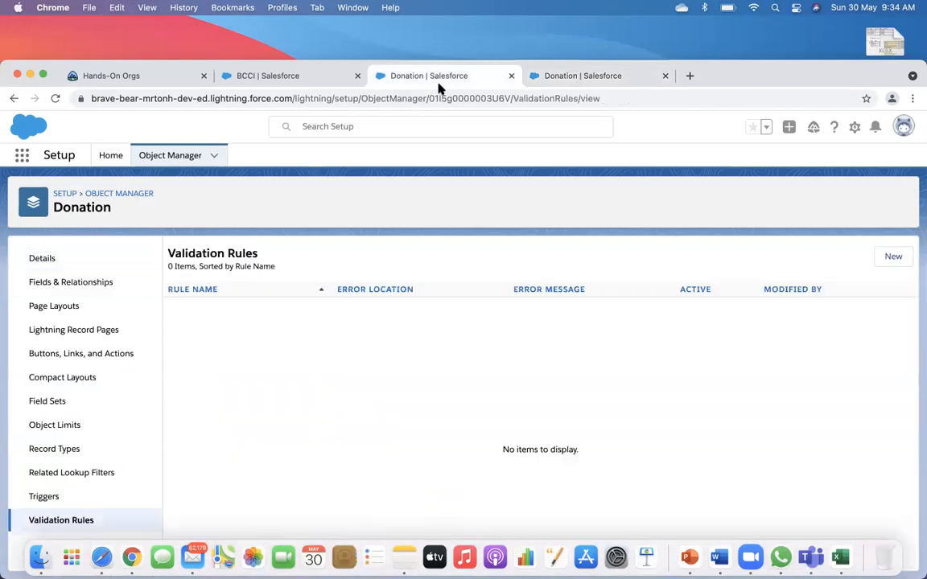
click(510, 77)
click(510, 76)
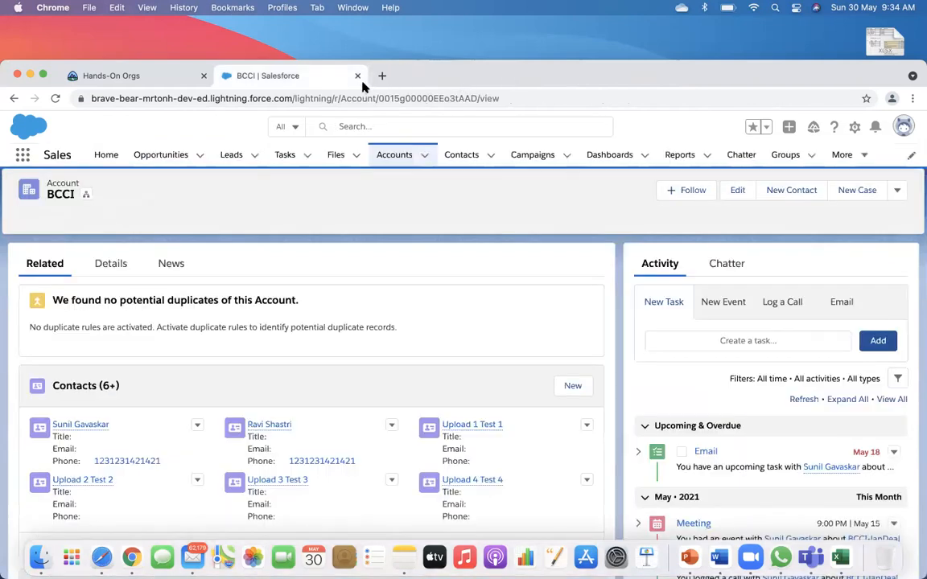
click(357, 76)
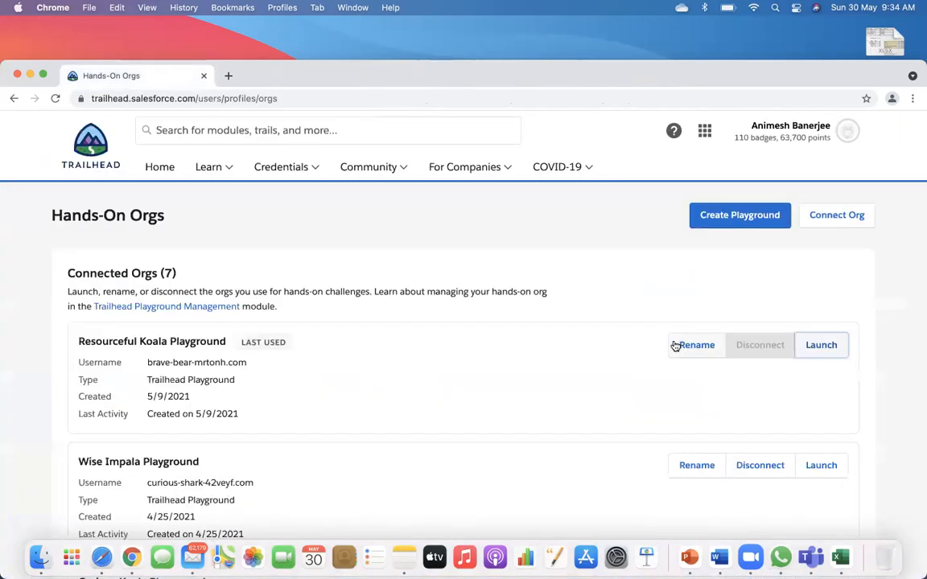
click(835, 352)
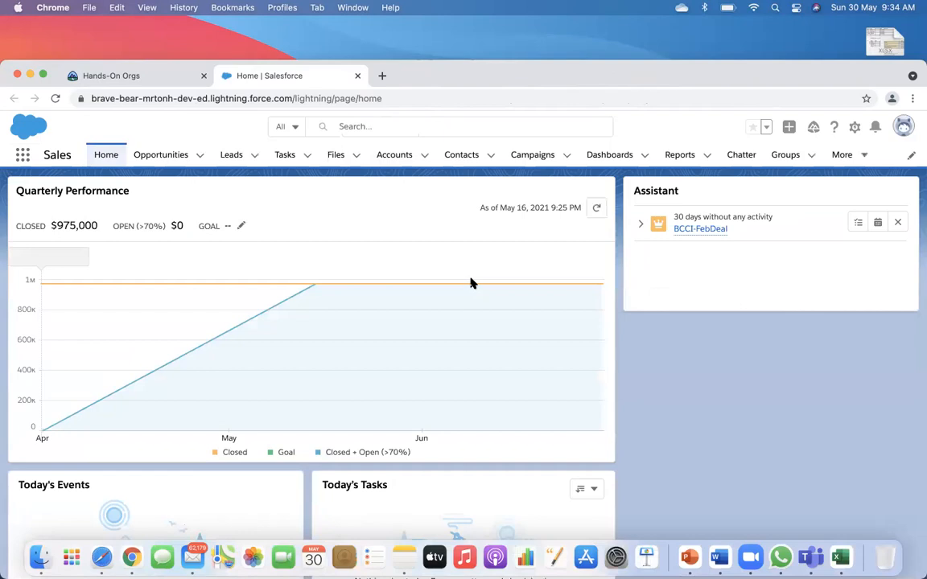
Create a new account named Test Workflow, fill in the required account number, and save it.
click(394, 160)
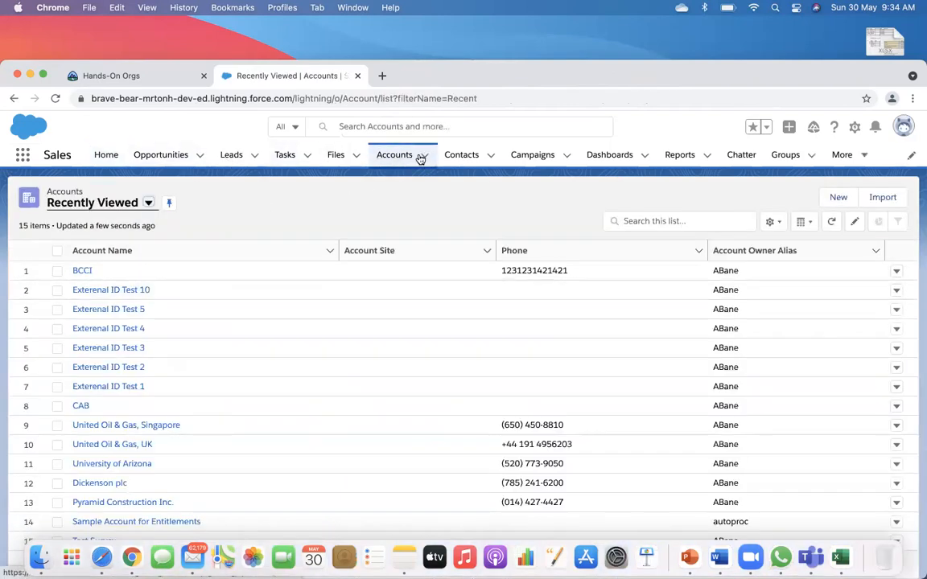
click(423, 157)
click(421, 189)
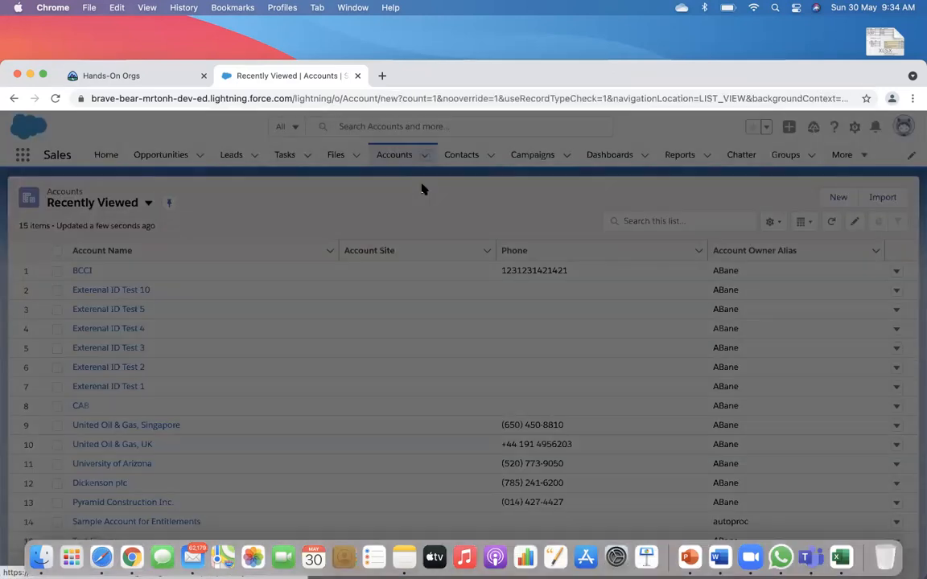
click(263, 276)
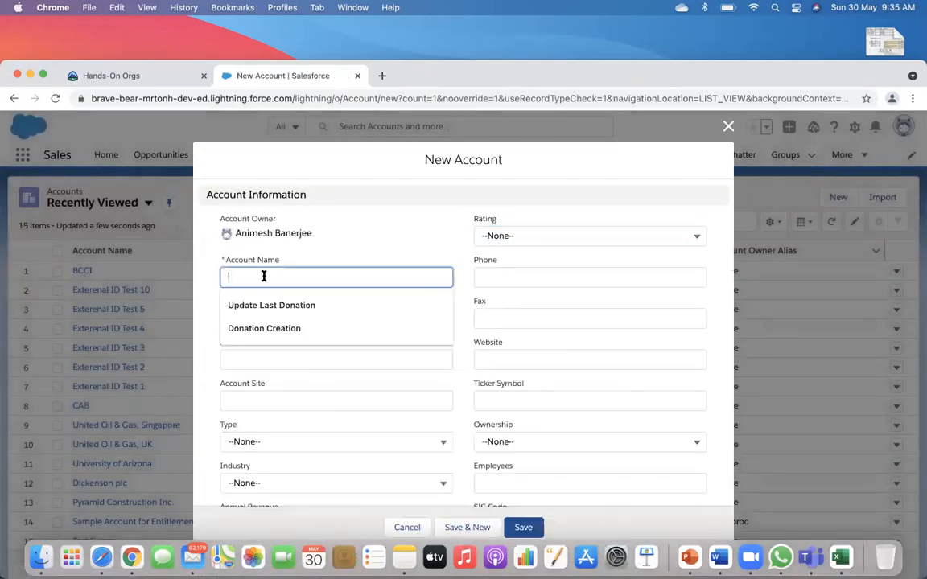
text(Test Workflow)
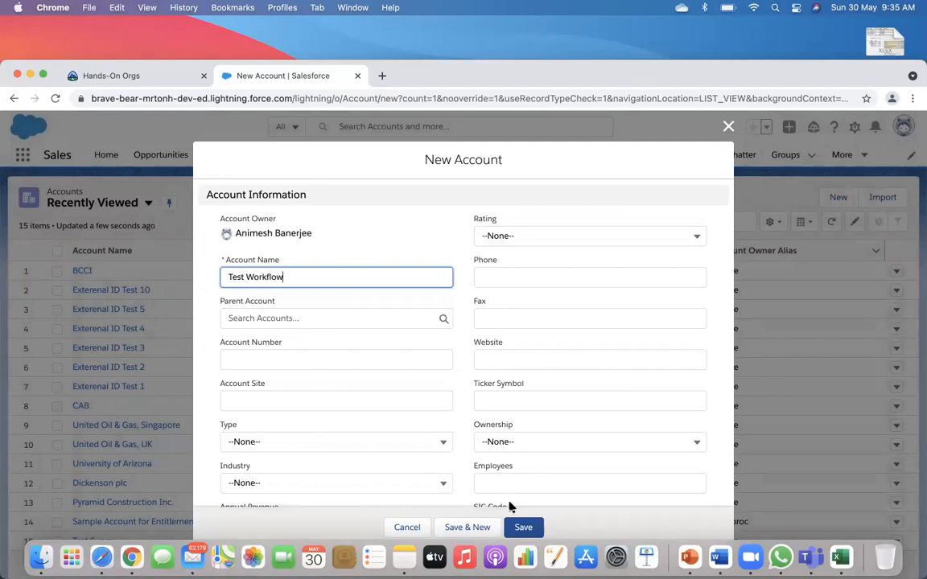
click(523, 527)
click(317, 359)
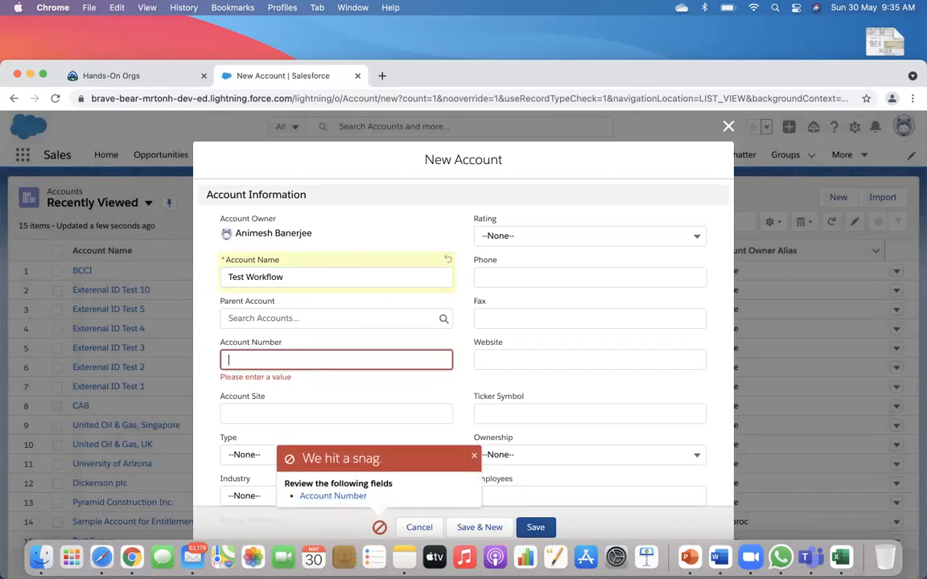
text(12312314)
click(535, 527)
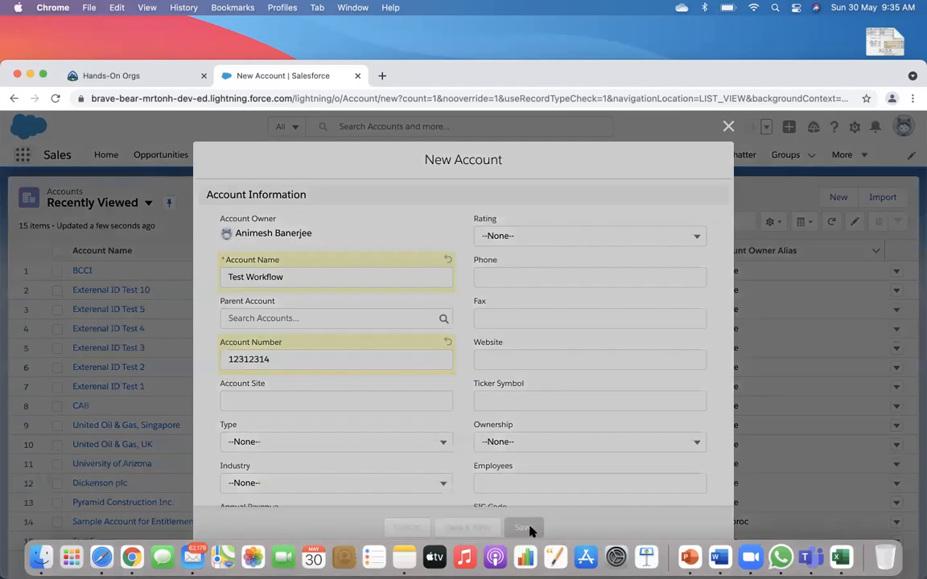
Create a donation with an amount of 50 for the Test Workflow account and check its Donations related list.
scroll(480, 388, down, 10)
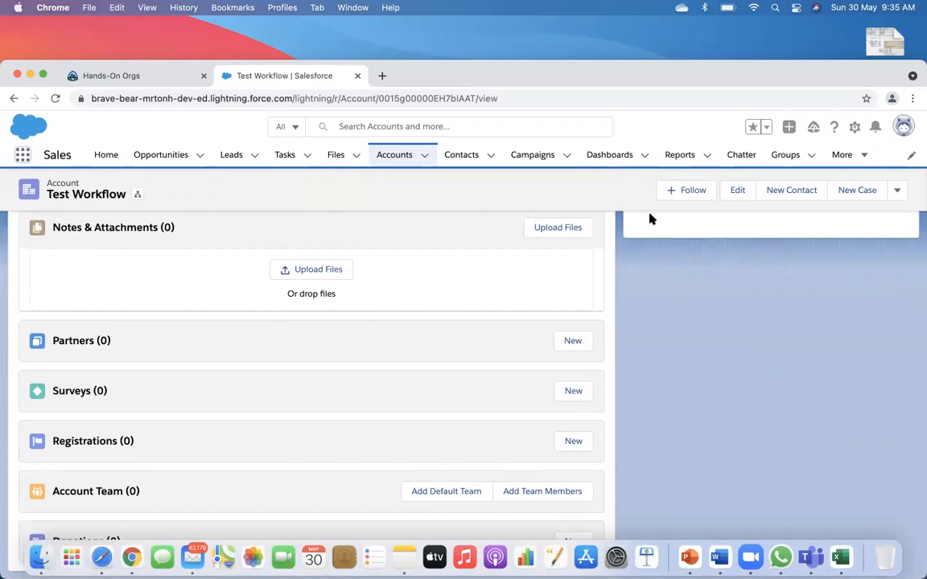
drag(622, 81, 622, 52)
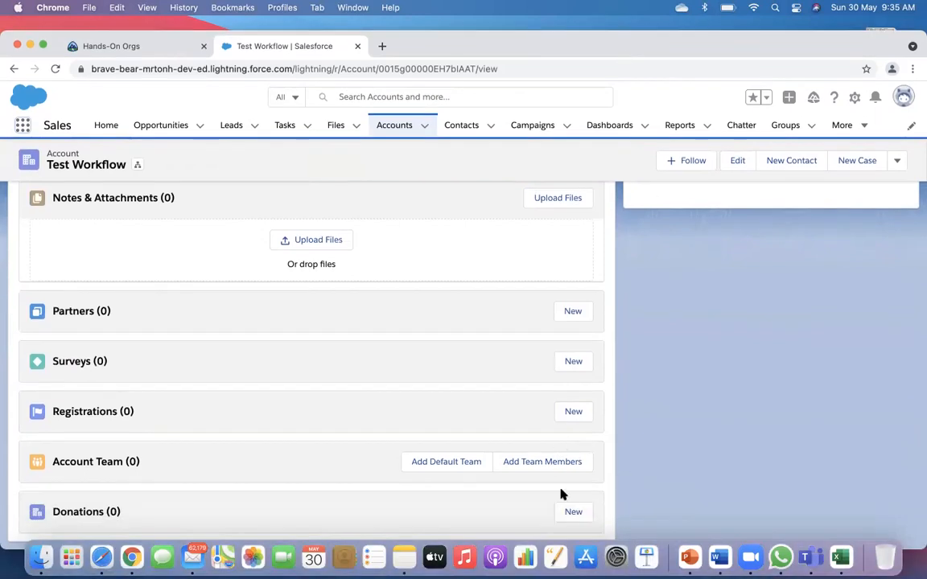
click(572, 513)
click(286, 363)
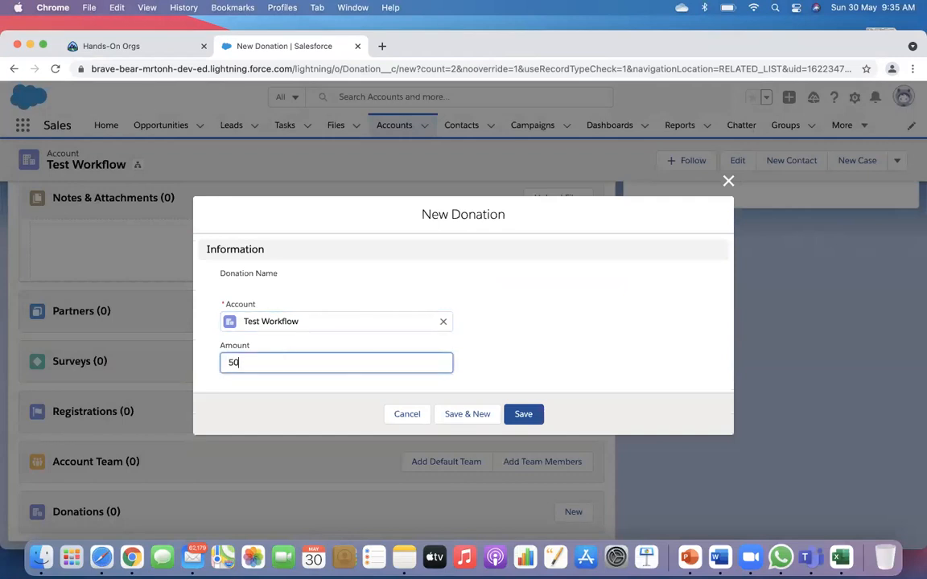
click(527, 415)
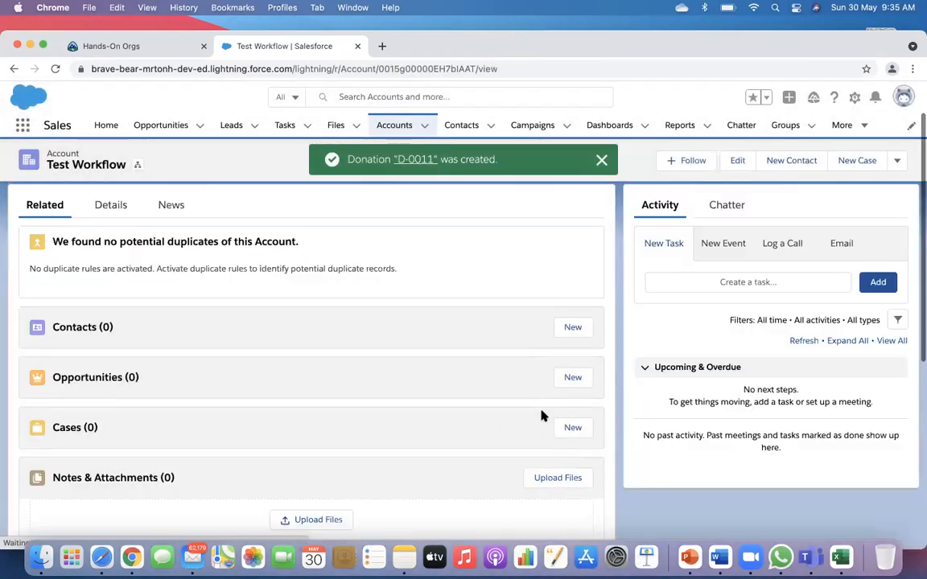
scroll(540, 415, down, 5)
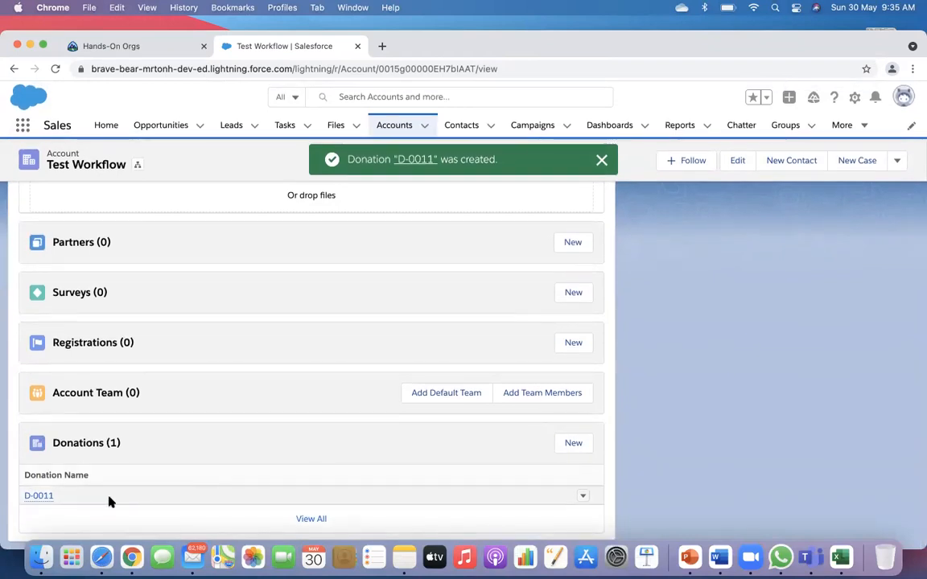
scroll(141, 454, up, 10)
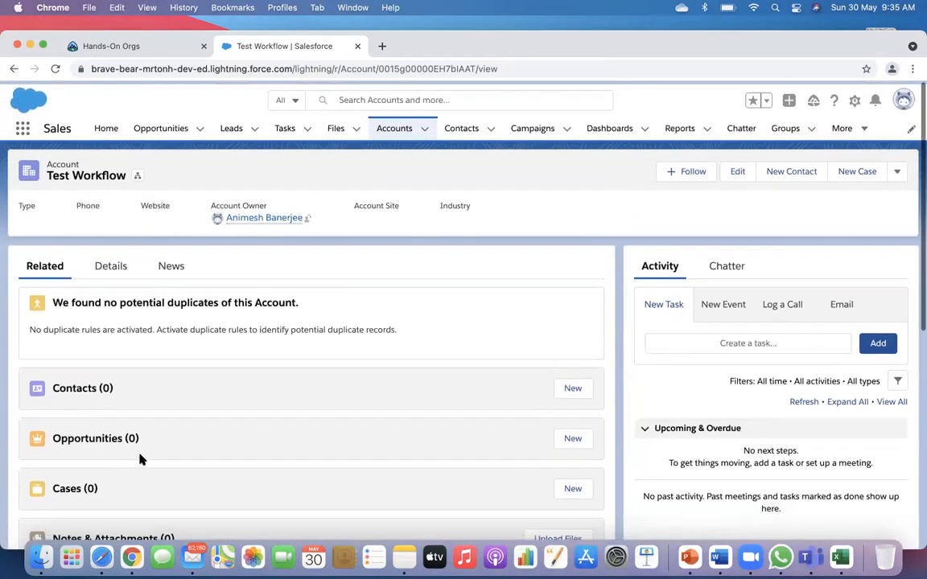
Check the Test Workflow account's donation fields in its details, set its Last Donation to 60, and save the account.
click(109, 263)
scroll(141, 385, down, 3)
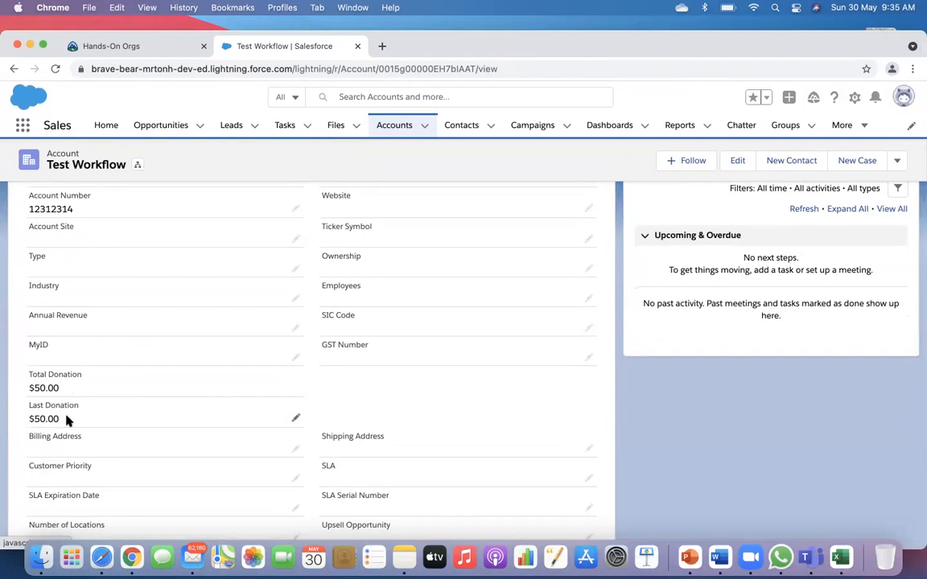
click(736, 164)
scroll(298, 394, down, 3)
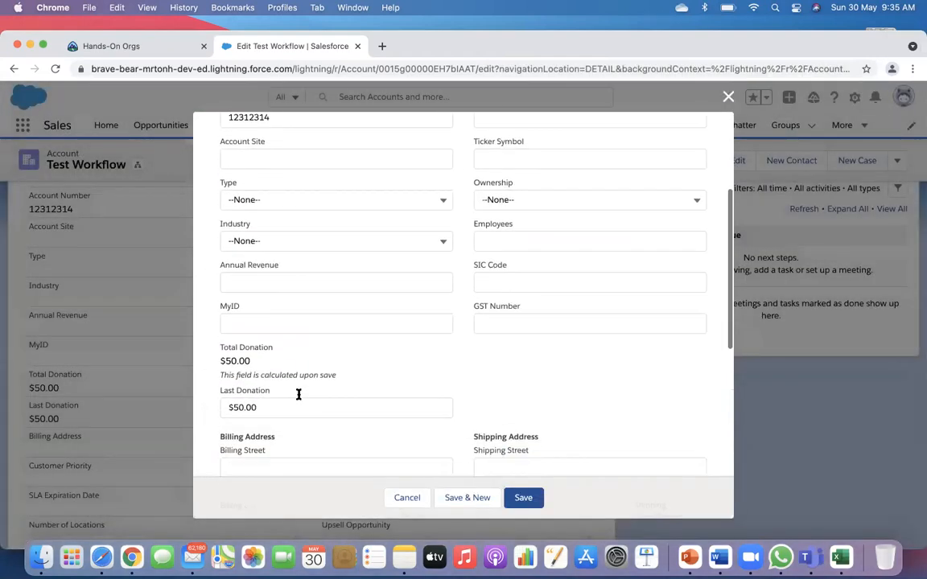
scroll(298, 394, down, 2)
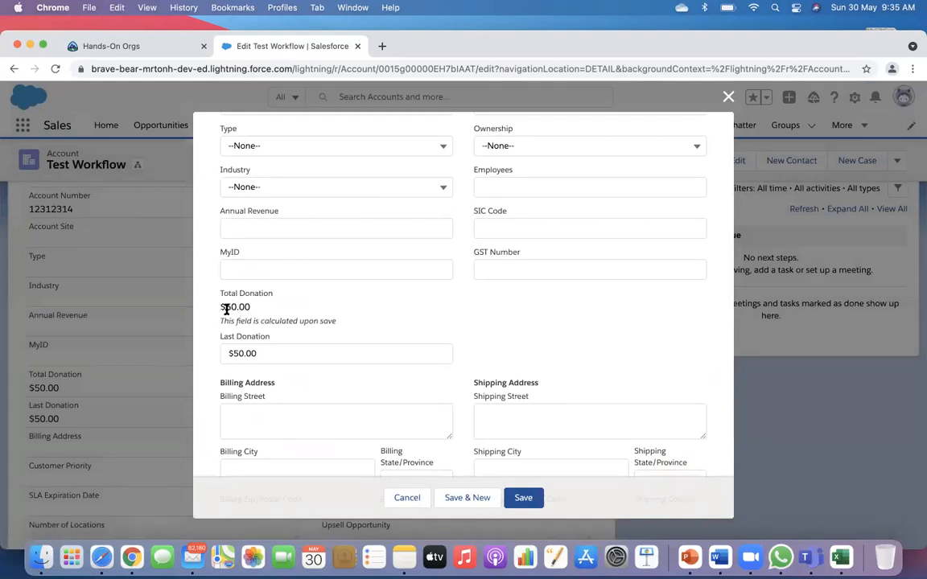
click(238, 353)
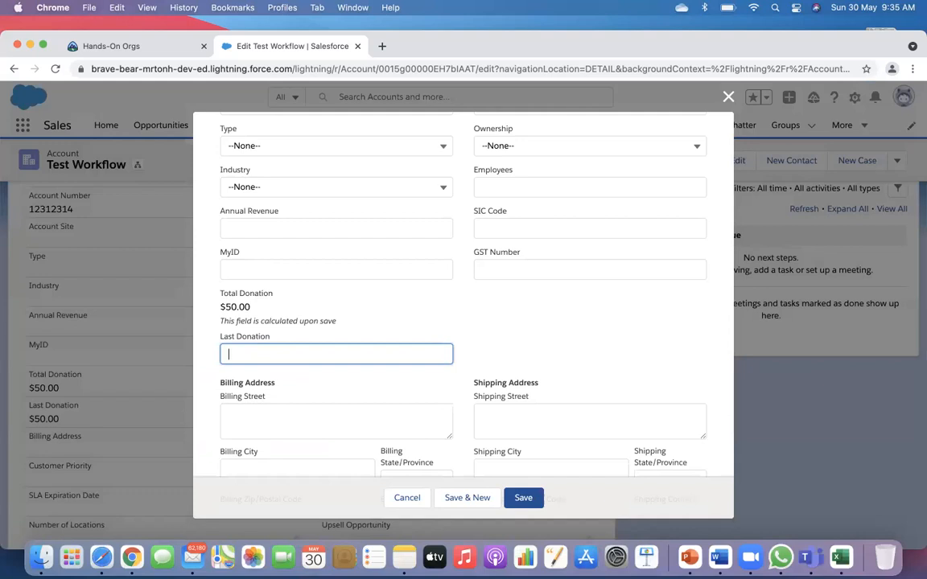
click(527, 499)
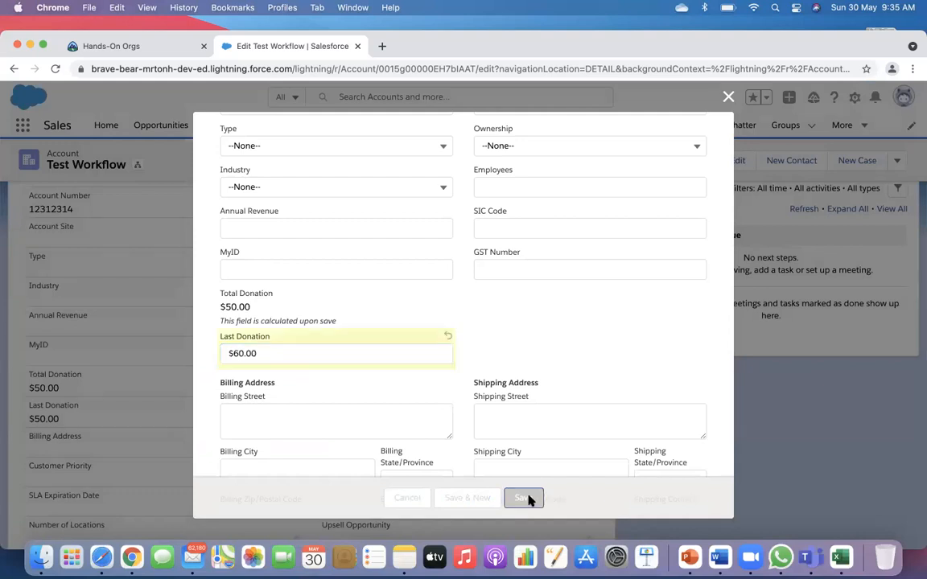
scroll(528, 501, down, 3)
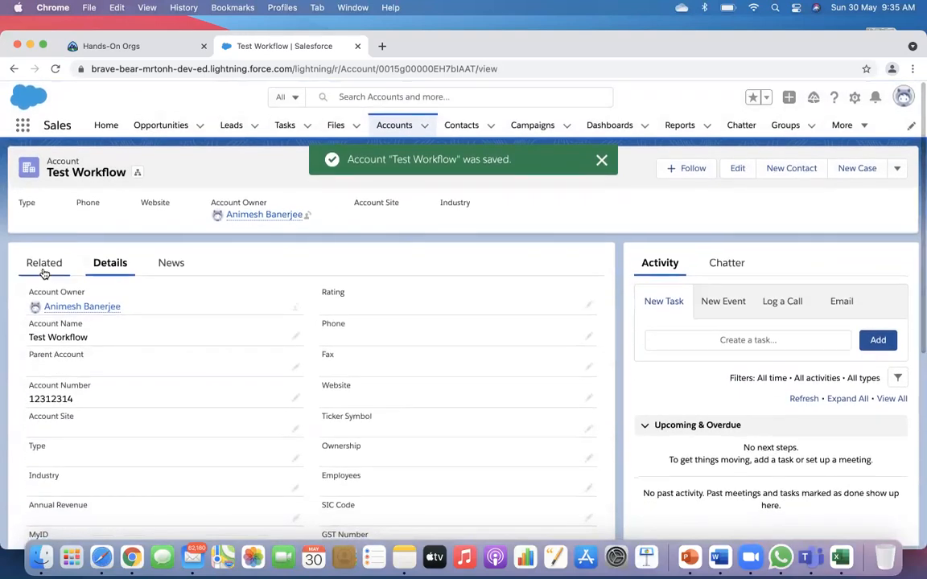
Create another donation with an amount of 100 for the Test Workflow account and check Total Donation and Last Donation in its details.
click(43, 276)
scroll(312, 358, down, 8)
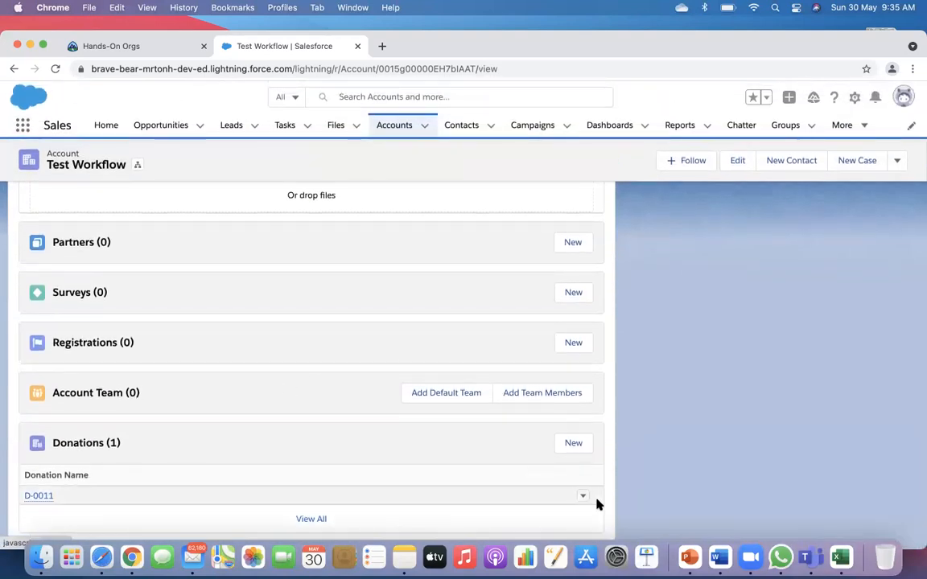
click(571, 443)
click(284, 364)
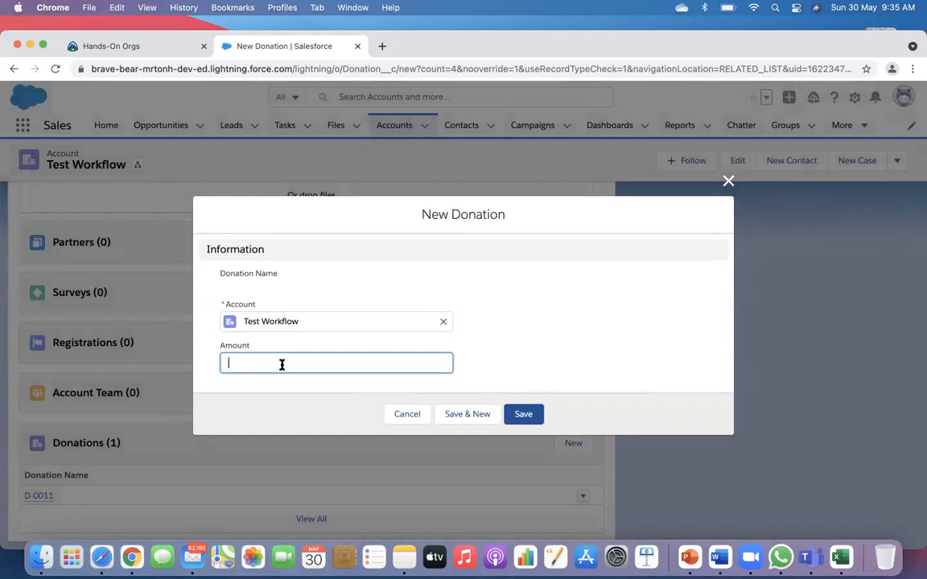
click(518, 417)
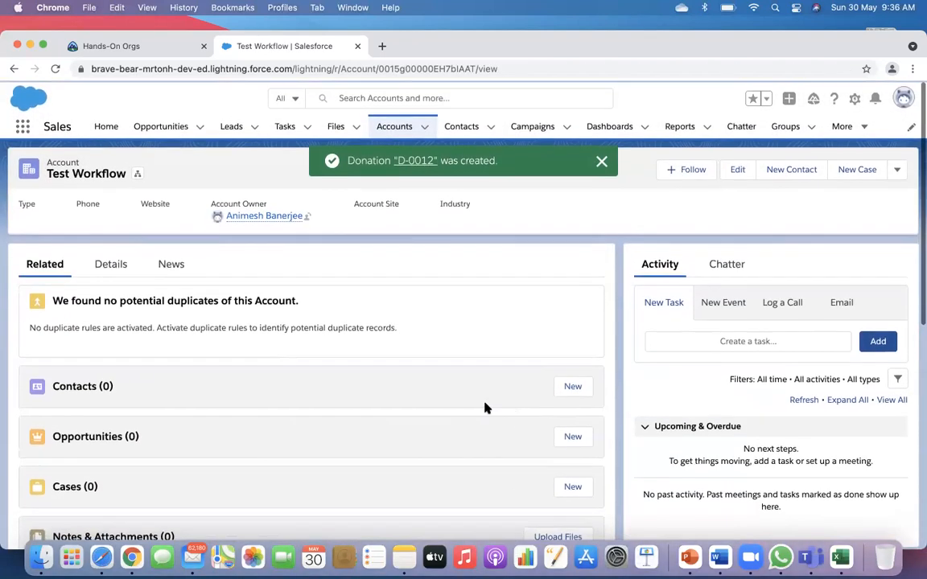
click(113, 264)
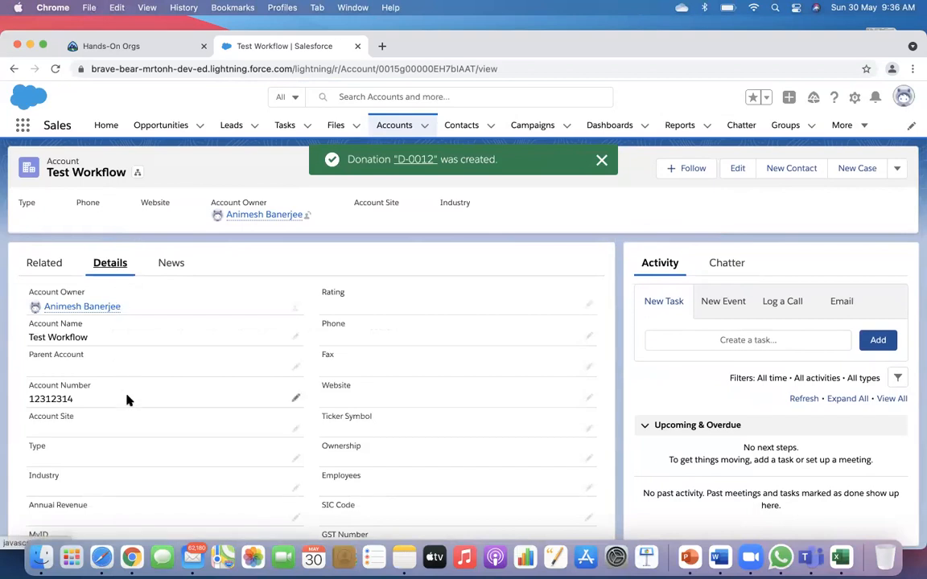
scroll(149, 312, down, 5)
scroll(150, 314, up, 1)
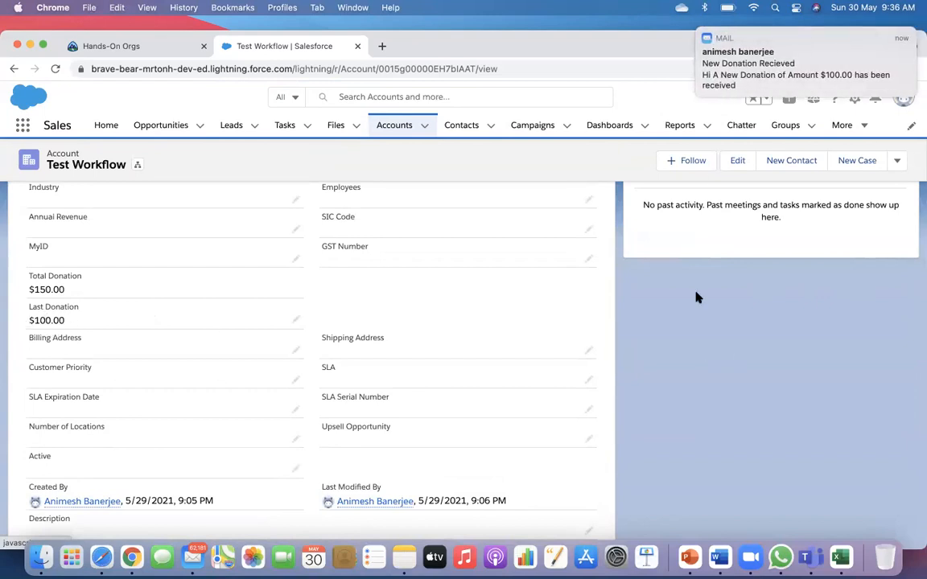
Read the New Donation Recieved notification emails in Mail, close the Mail windows, and return to the Test Workflow account in Chrome.
click(735, 38)
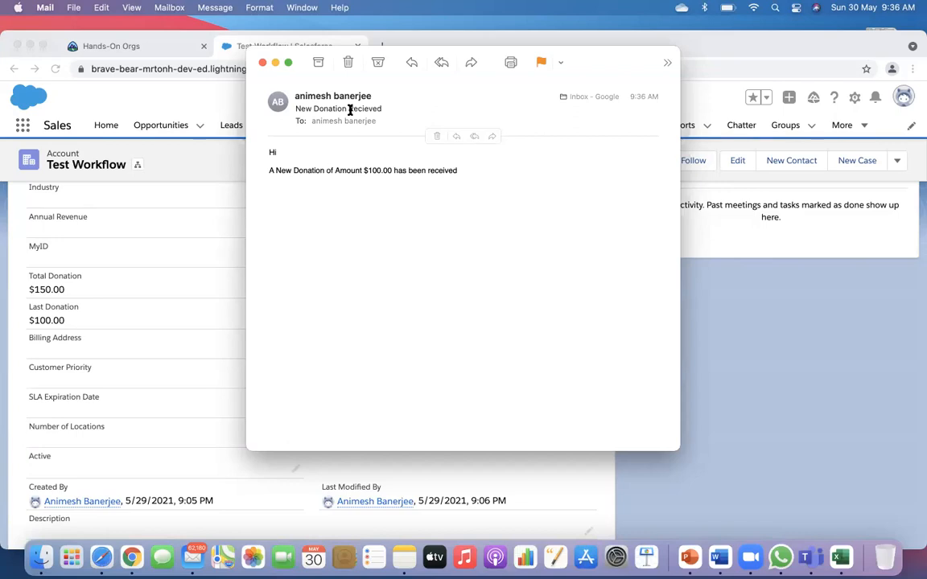
click(198, 556)
click(358, 161)
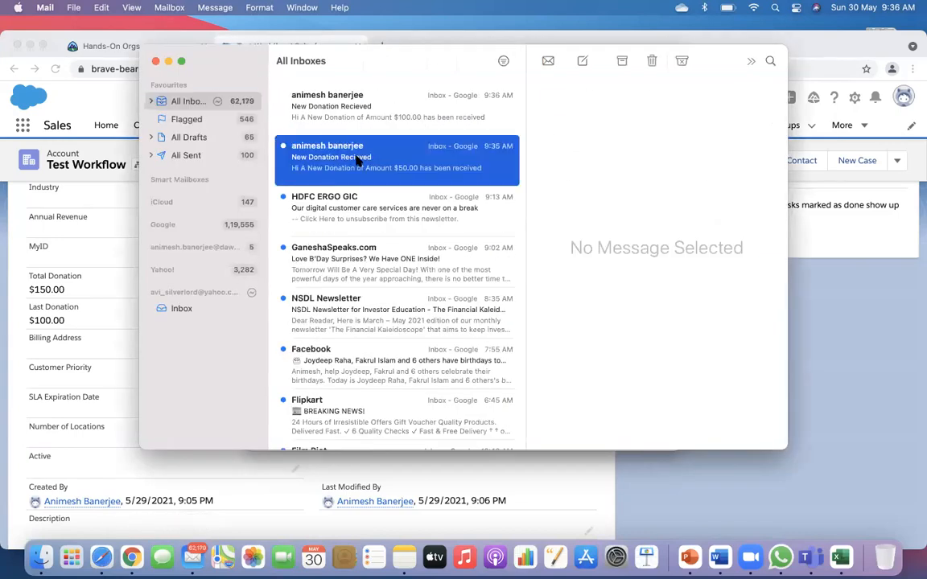
click(386, 118)
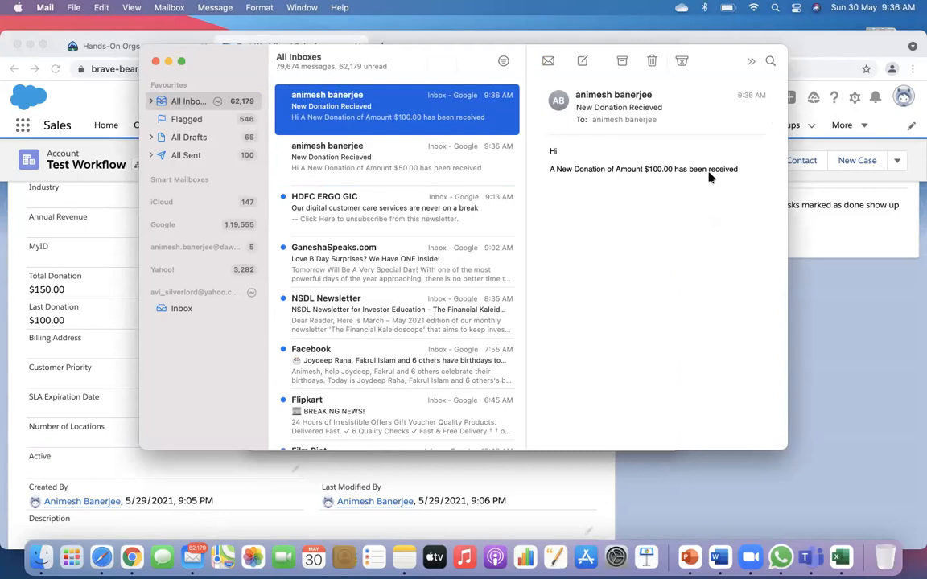
click(156, 61)
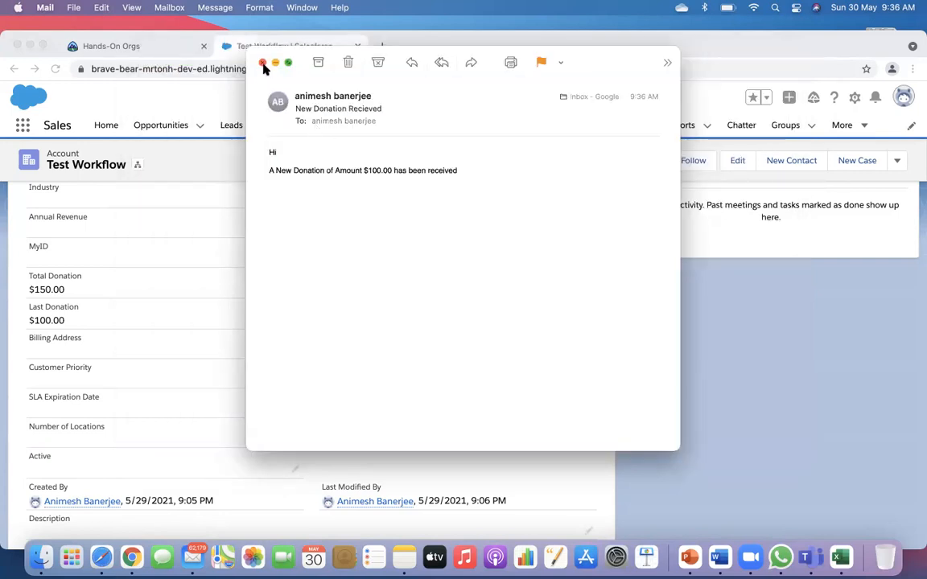
click(263, 63)
click(709, 422)
scroll(714, 420, up, 5)
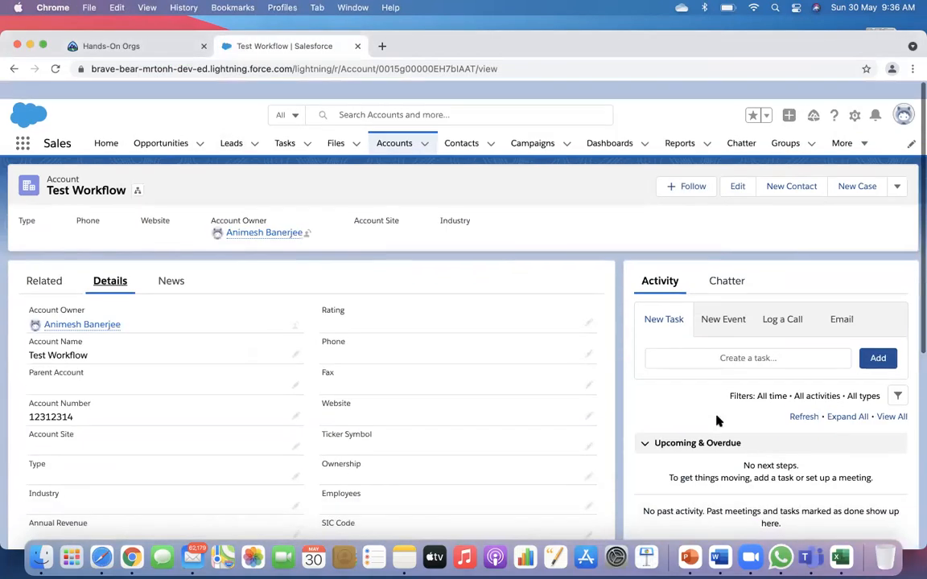
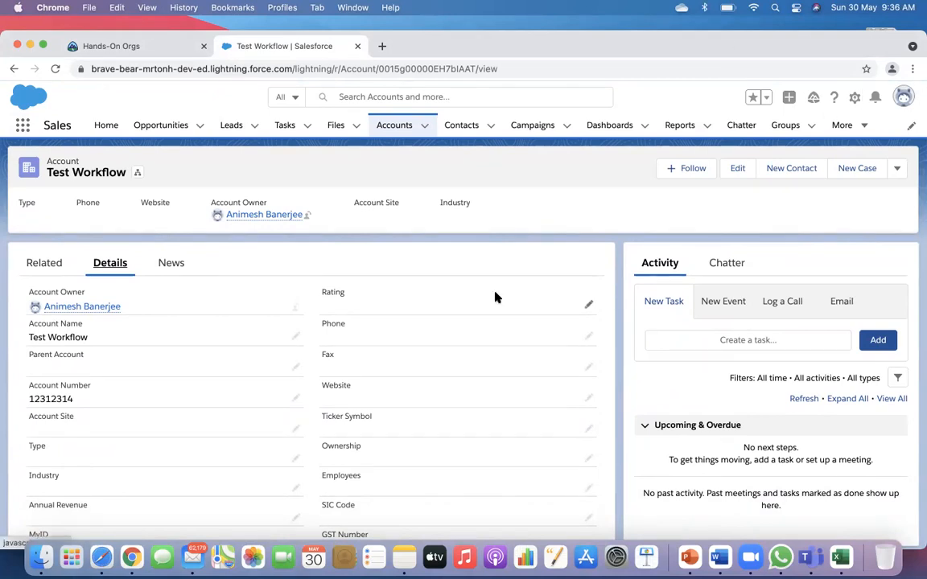
View the blank new account form and the Test Workflow edit form, closing each without saving, and review the account details.
scroll(494, 296, down, 1)
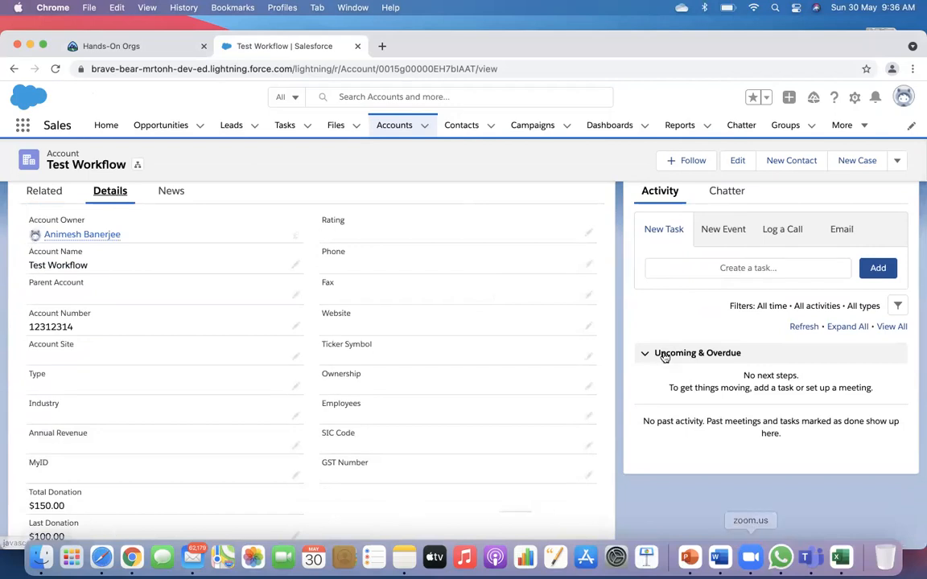
click(426, 129)
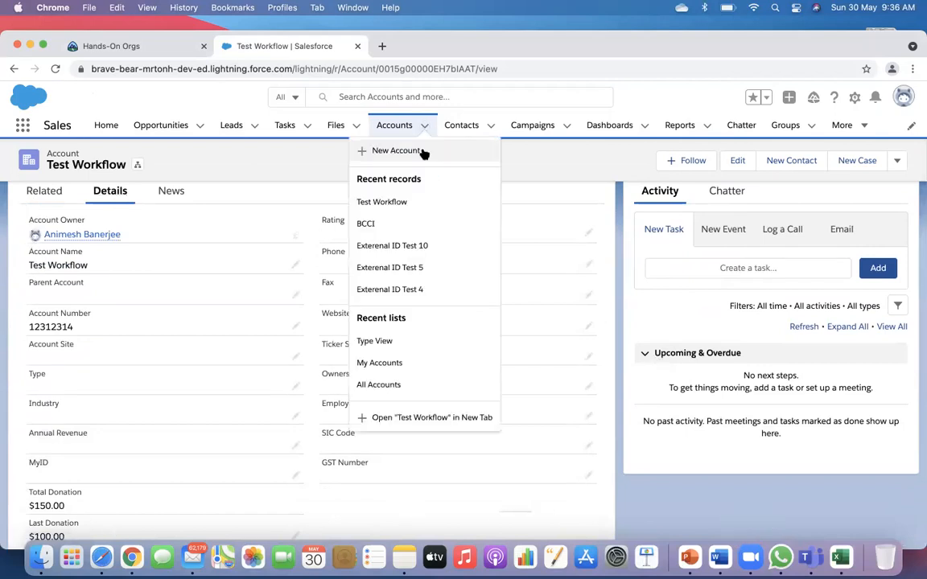
click(421, 149)
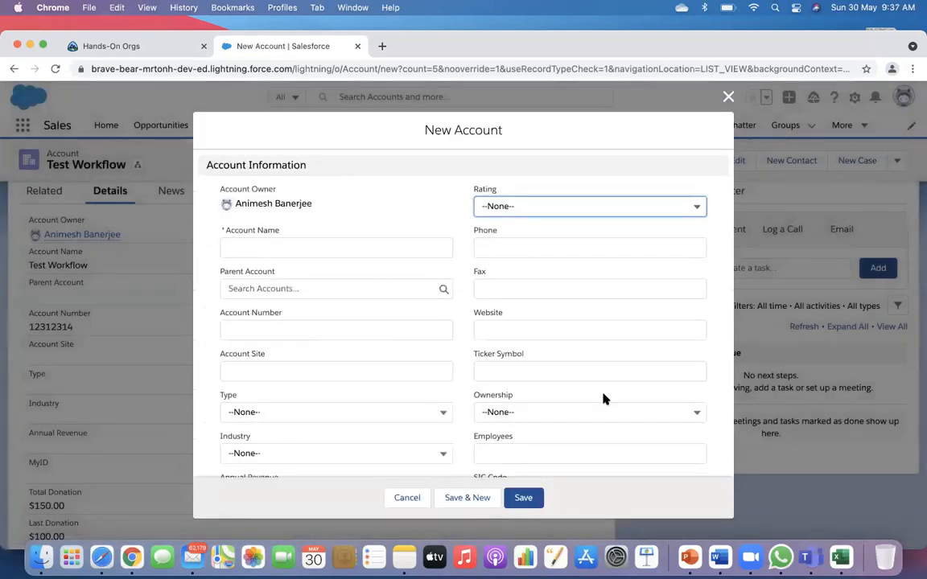
click(724, 98)
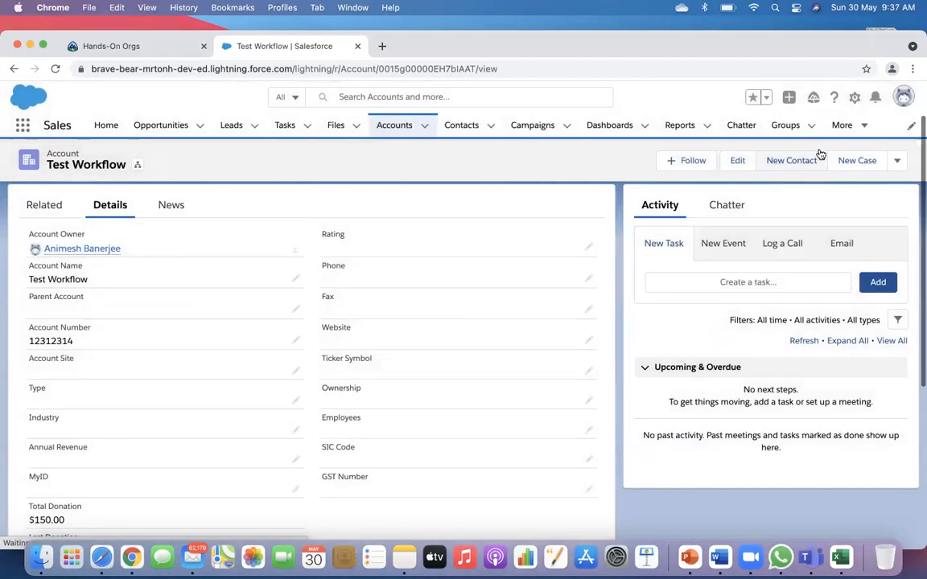
click(736, 161)
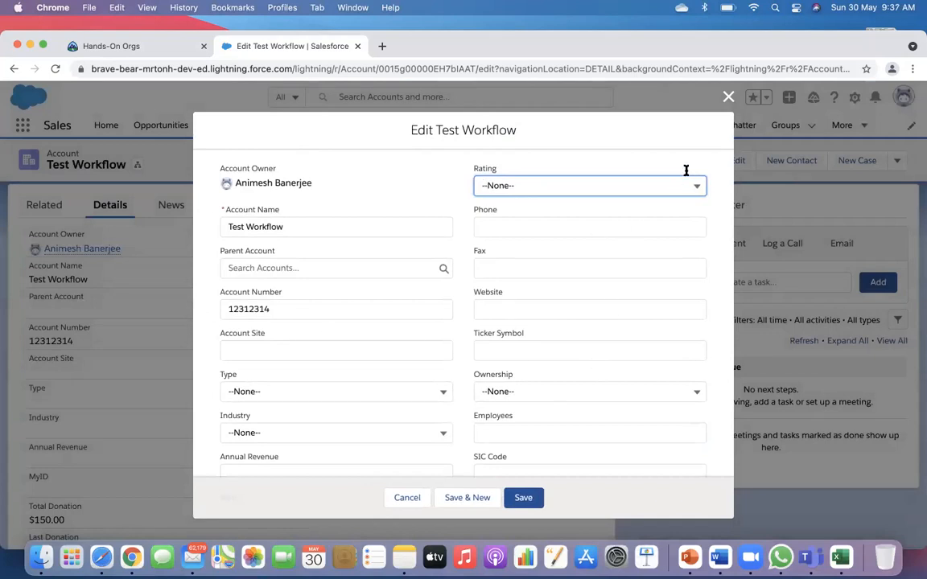
click(727, 98)
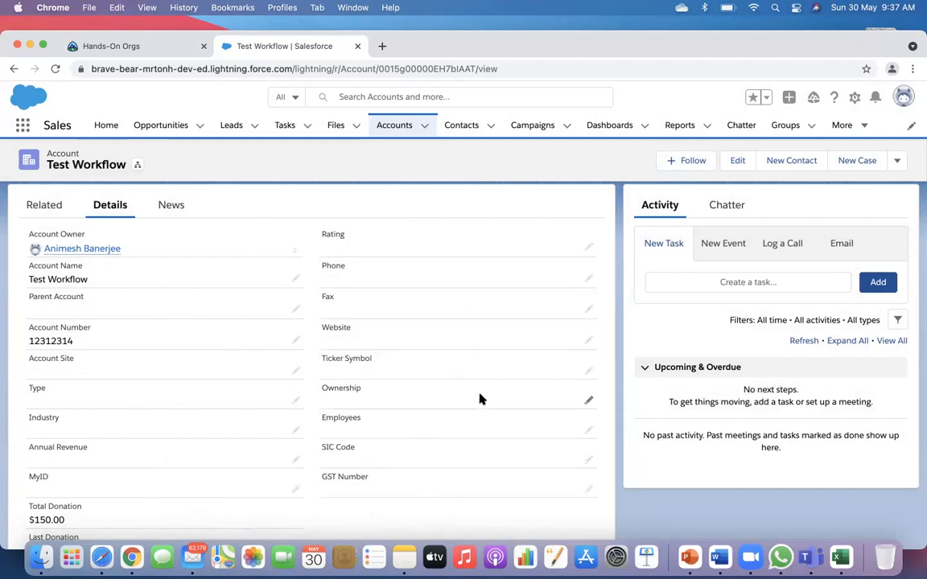
scroll(702, 531, down, 2)
scroll(702, 534, up, 2)
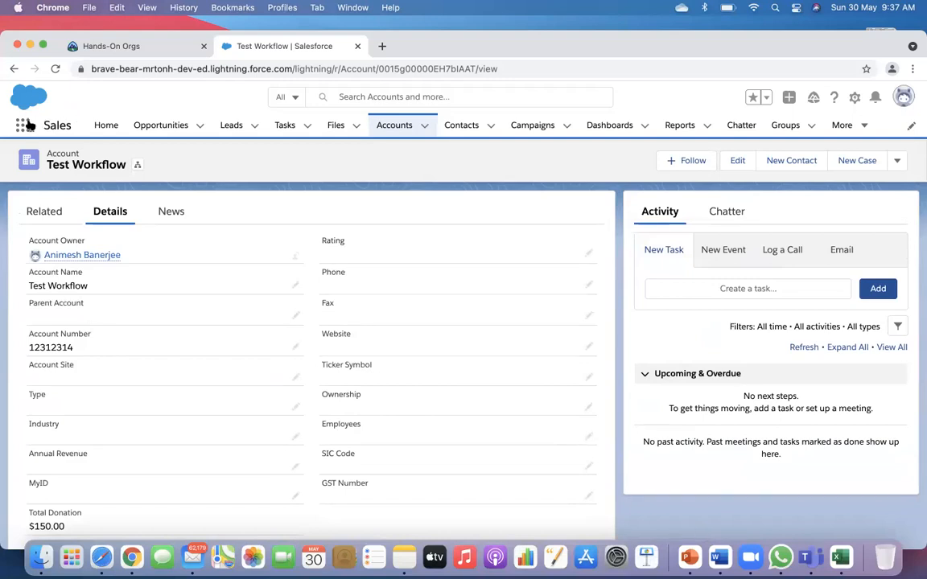
Open Salesforce Setup, find Profiles, and look through the list of all profiles.
click(854, 96)
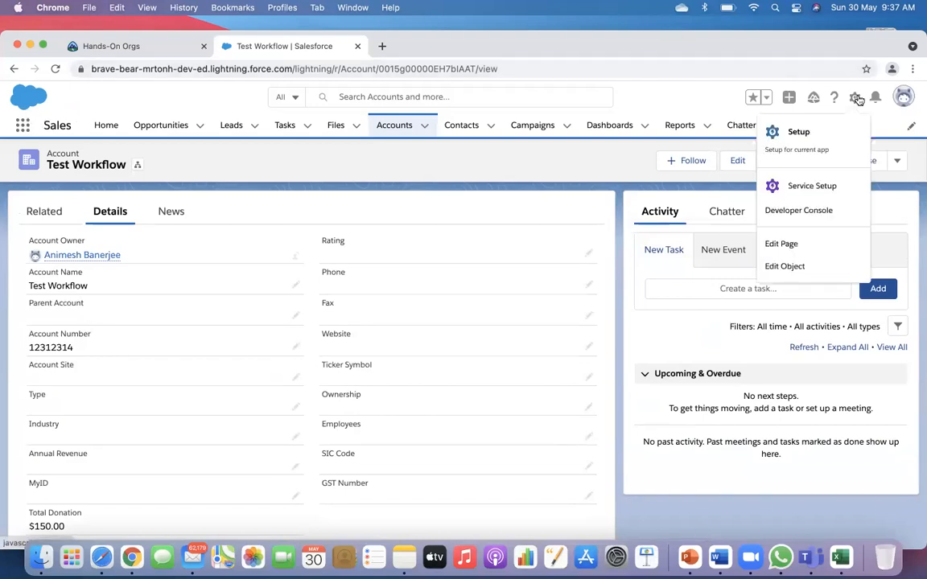
click(805, 132)
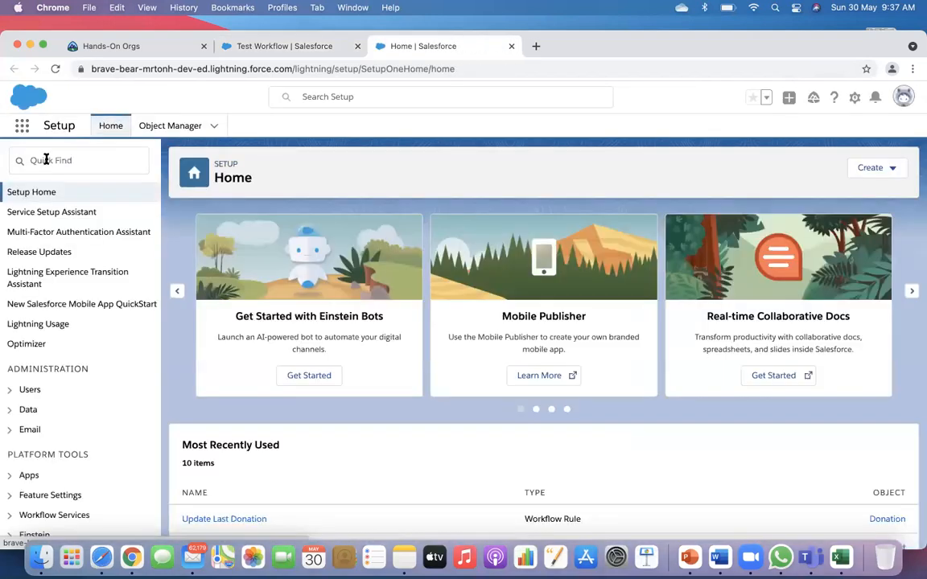
click(45, 160)
text(profile)
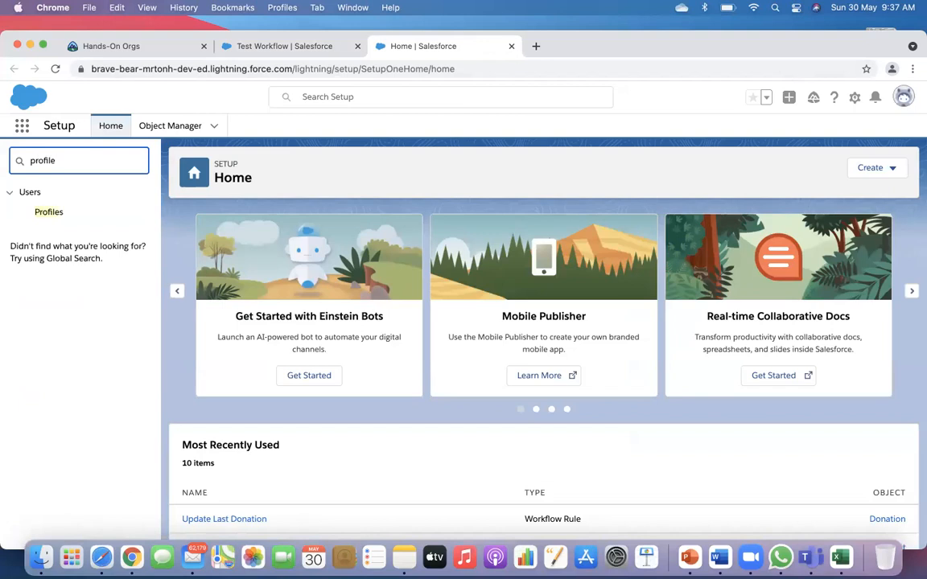
click(46, 211)
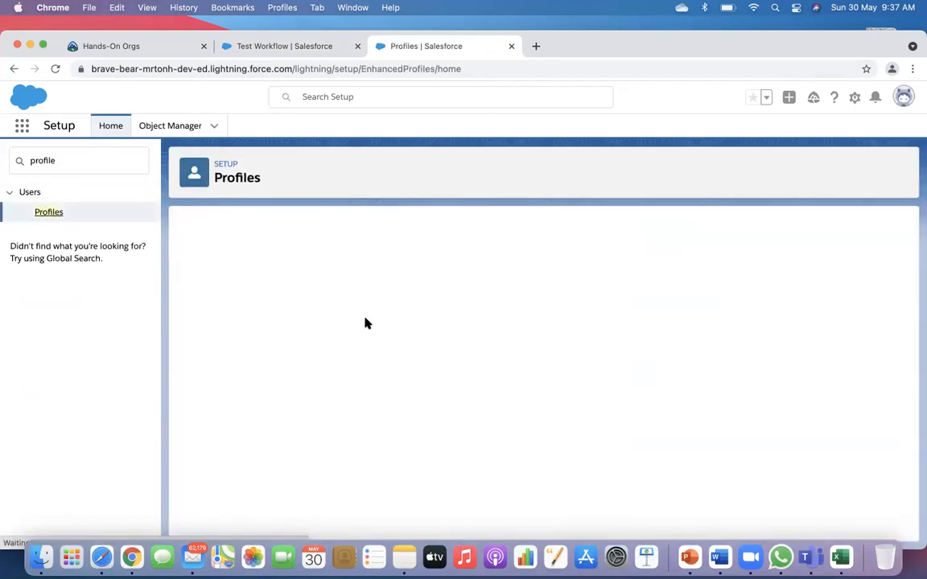
scroll(366, 323, down, 3)
scroll(366, 323, down, 10)
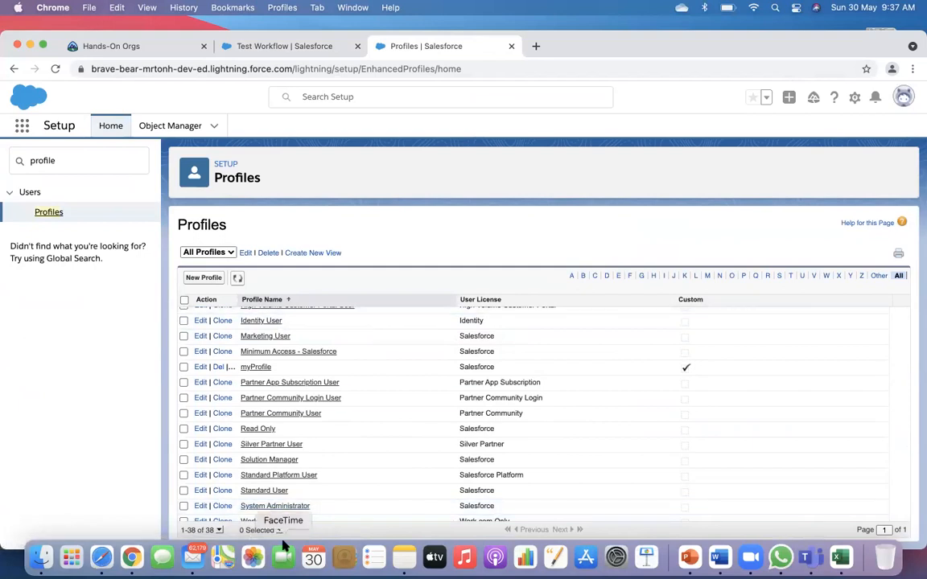
Search Setup for user and view the All Users list with each user's assigned profile.
click(50, 156)
text(us)
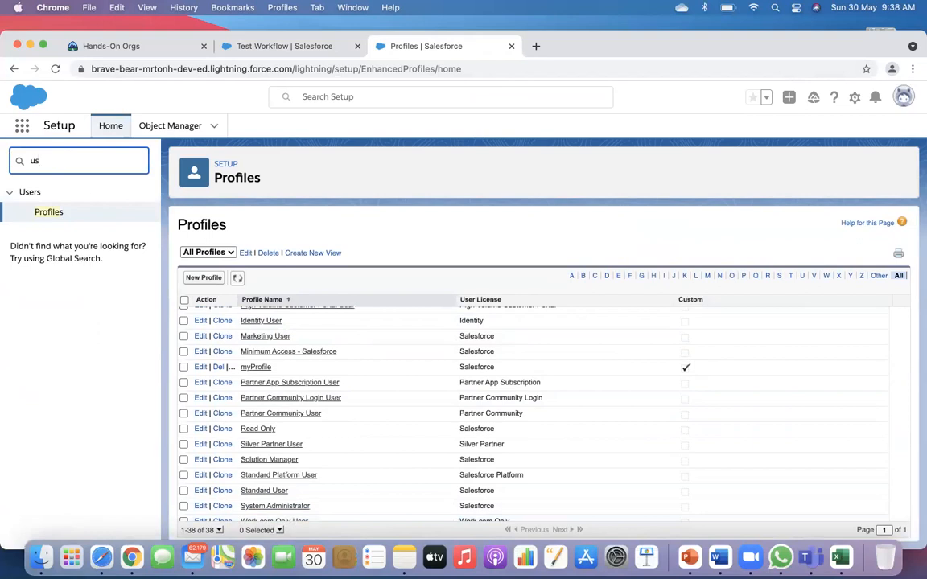
text(er)
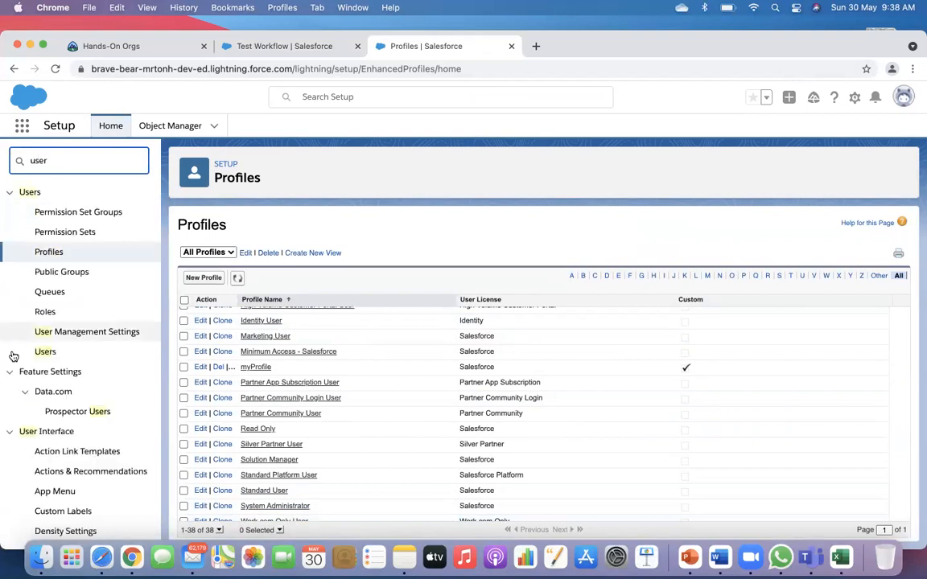
click(45, 351)
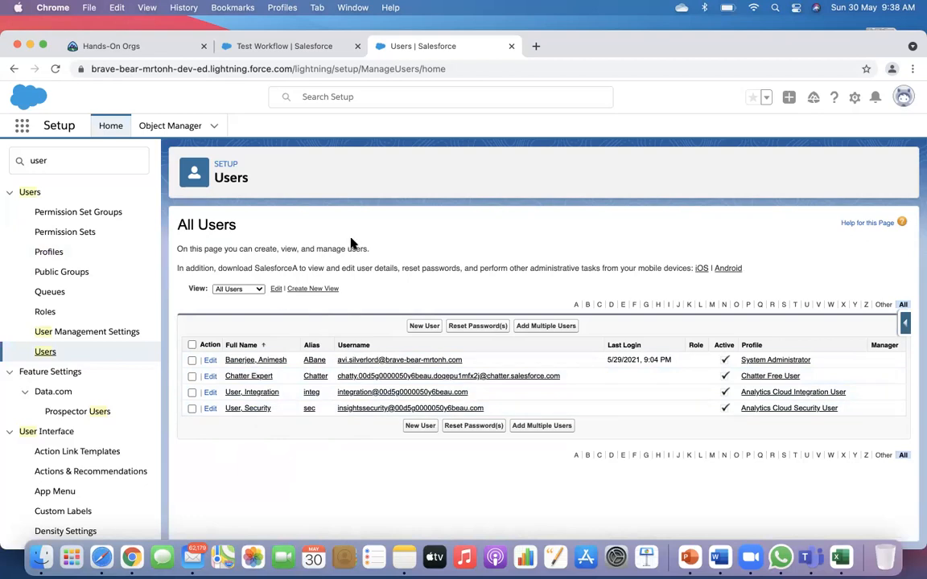
View the Resourceful Koala Playground entry in Hands-On Orgs and return to the Test Workflow account.
click(135, 45)
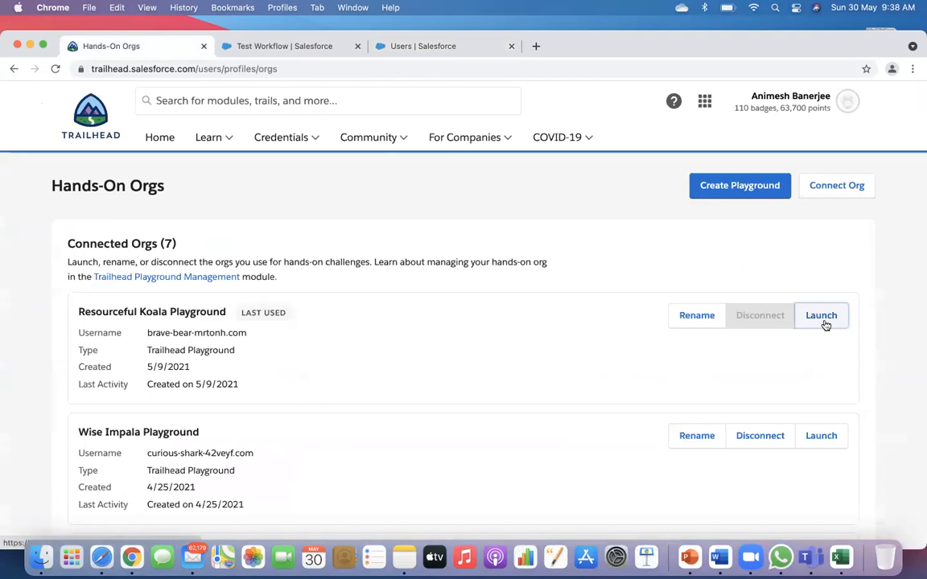
click(284, 47)
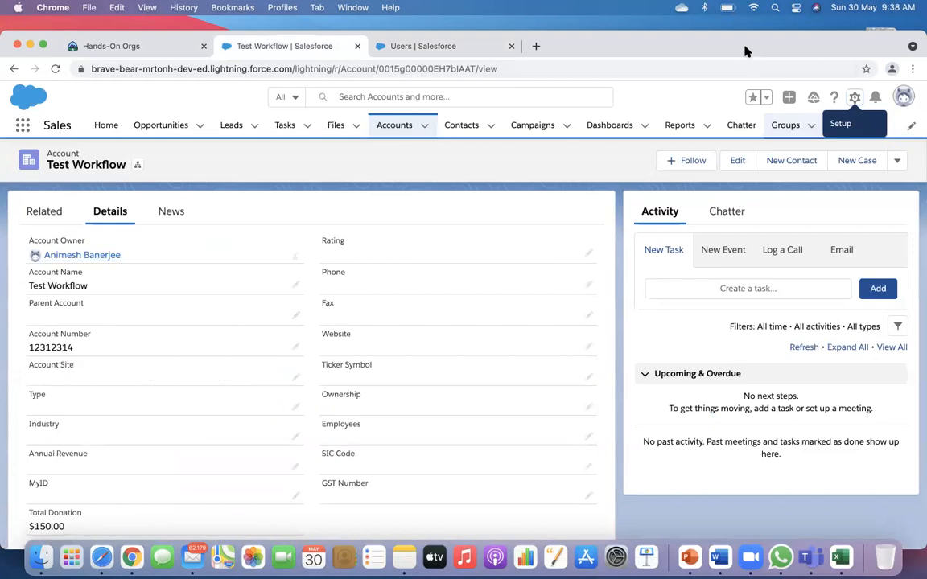
drag(752, 45, 752, 75)
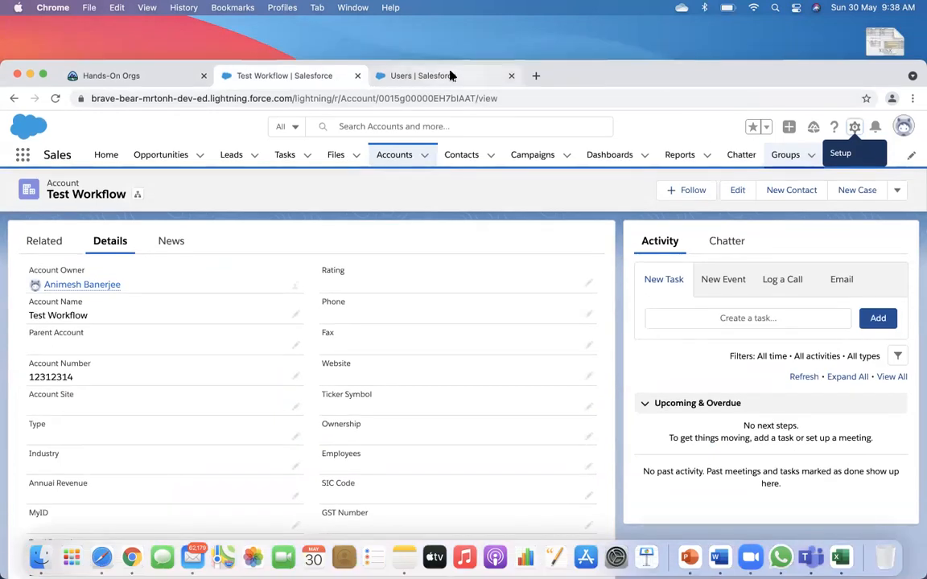
Open the System Administrator user's record from All Users, review its details, and view its change password form.
click(423, 76)
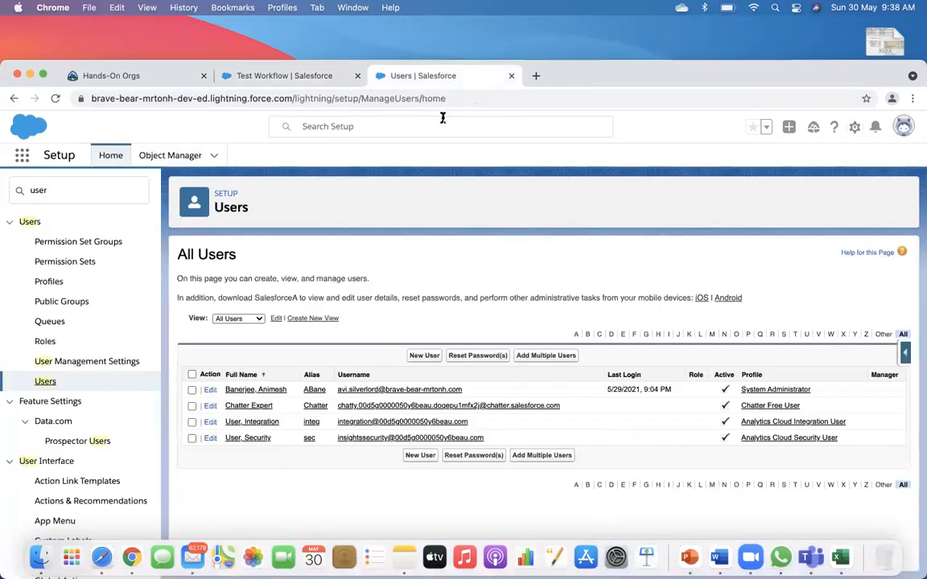
click(258, 389)
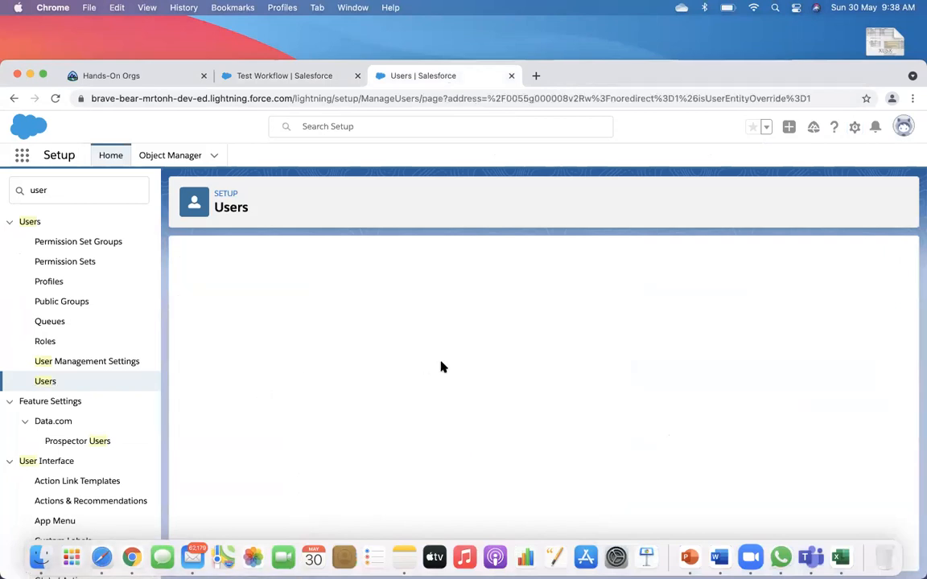
scroll(441, 367, down, 10)
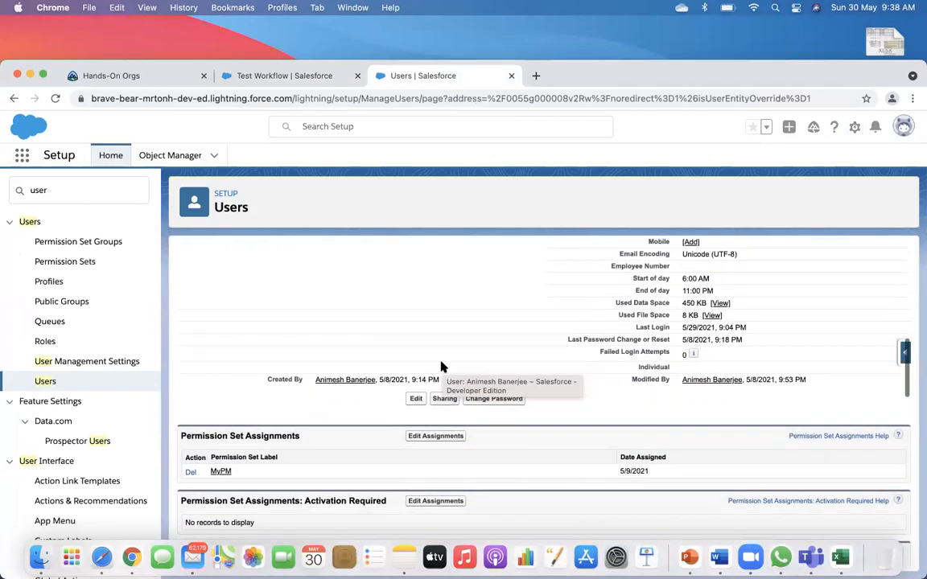
scroll(441, 367, up, 10)
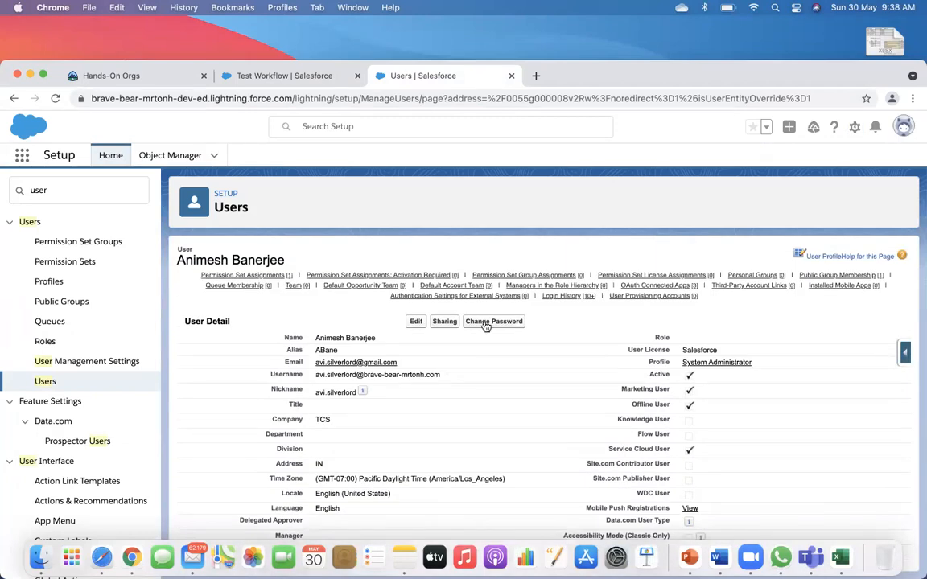
click(486, 321)
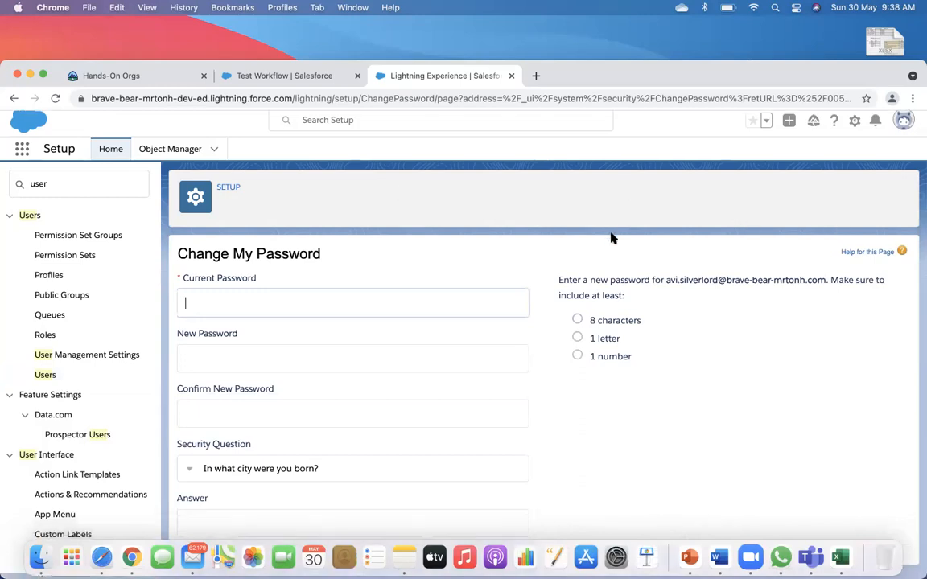
drag(607, 78, 612, 14)
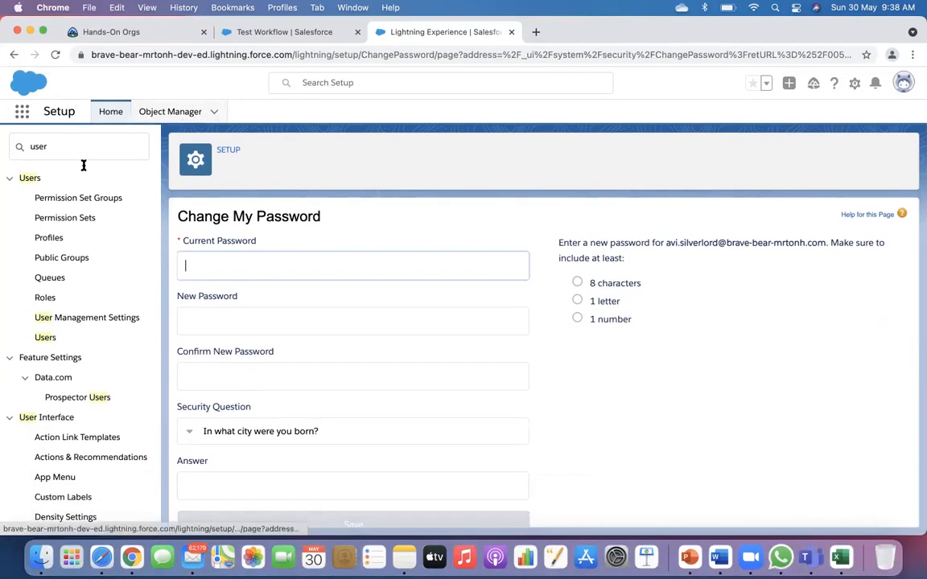
Return to the All Users list, select the System Administrator user, and highlight that user's username.
click(44, 337)
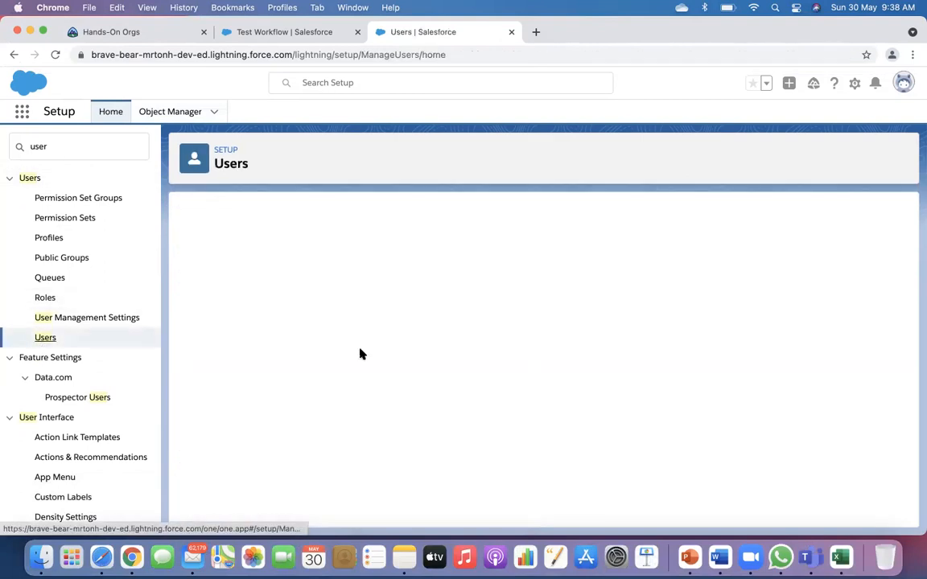
click(191, 347)
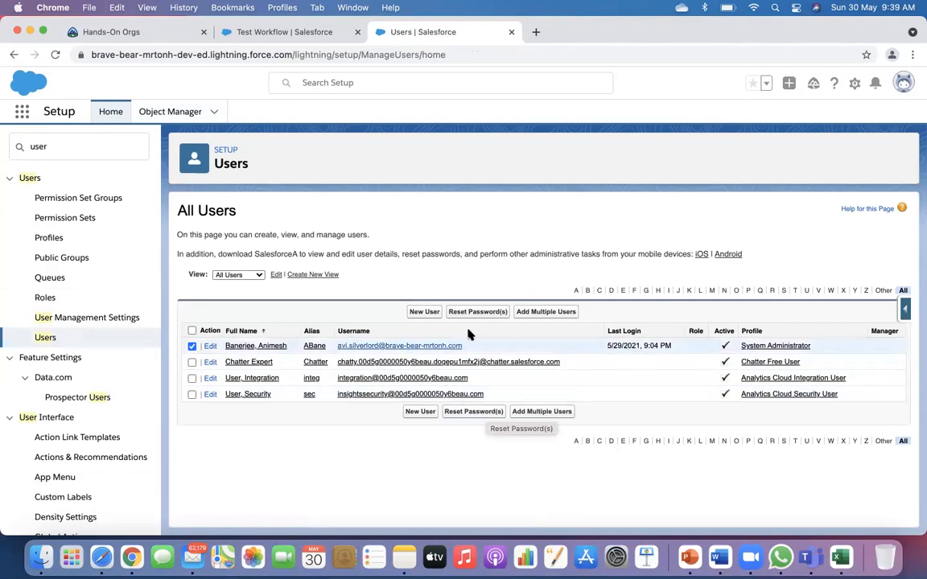
drag(345, 350, 337, 347)
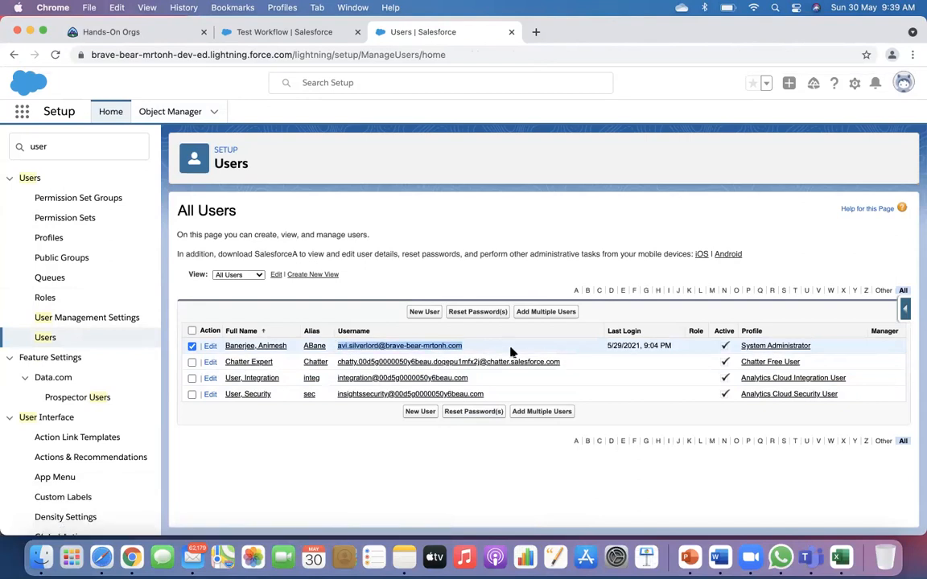
drag(740, 35, 739, 94)
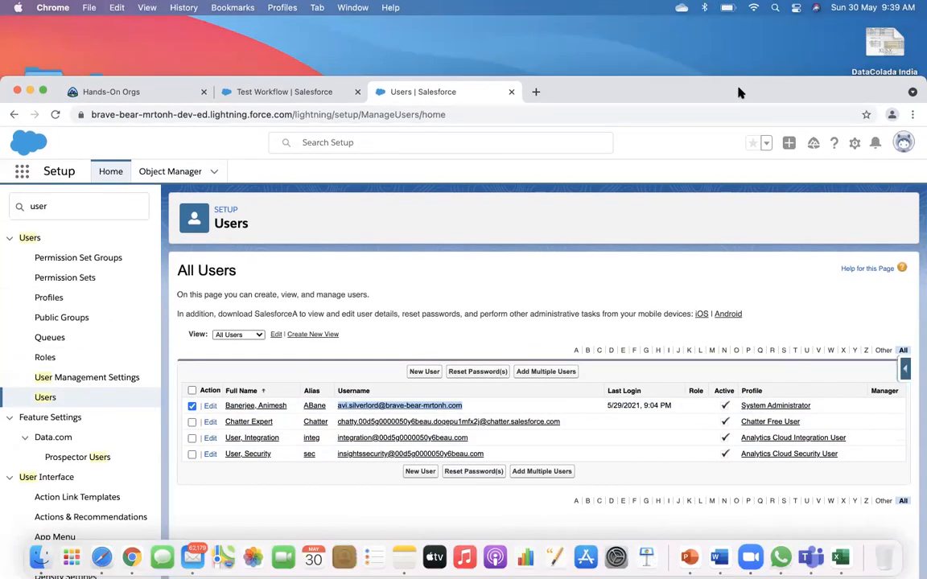
View the login form at login.salesforce.com in a new browser tab and close it without logging in.
click(536, 93)
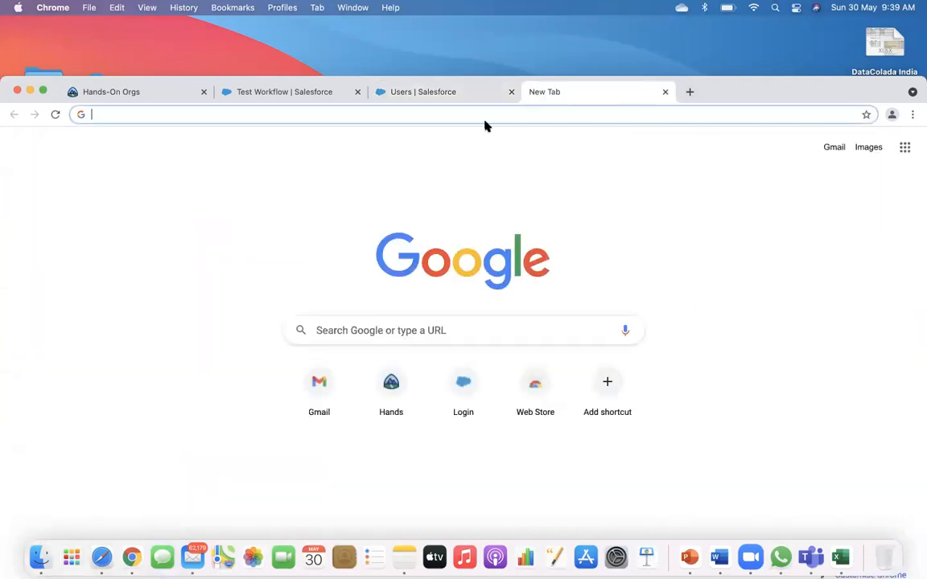
text(l)
click(379, 111)
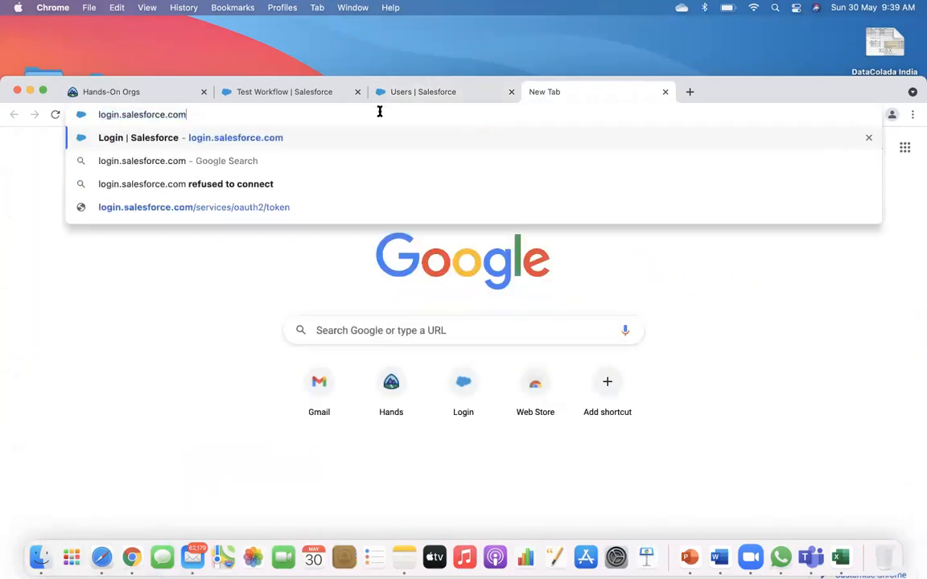
key(Return)
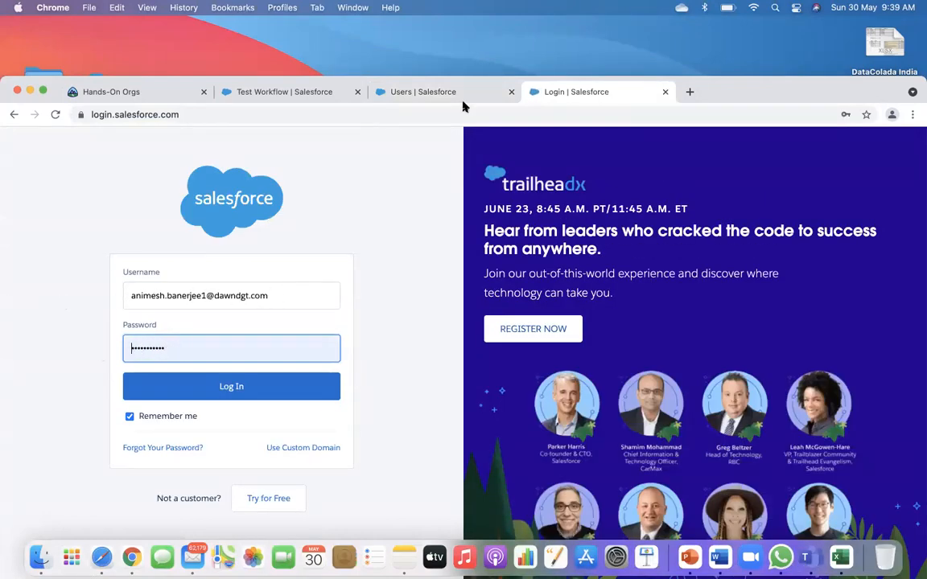
click(665, 91)
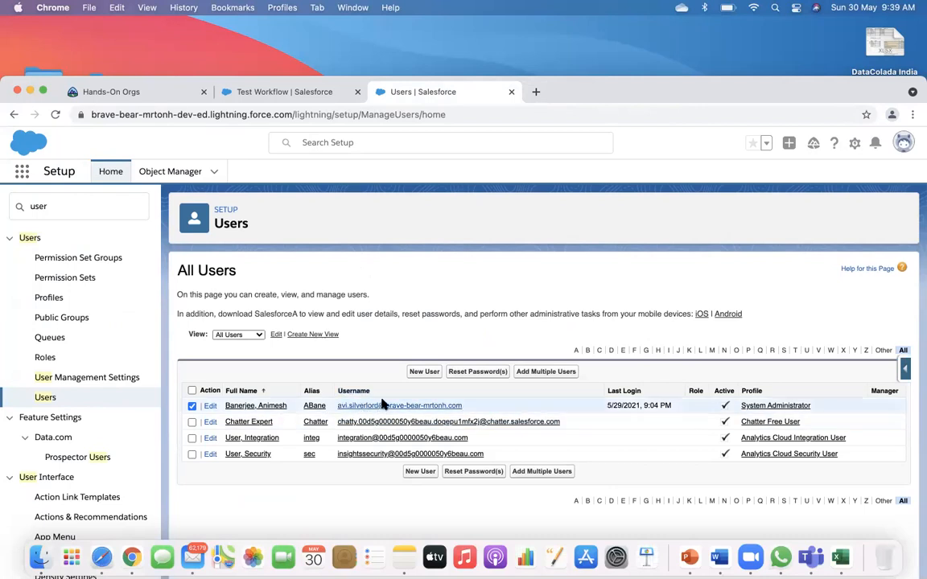
Look over the Test Workflow account and Hands-On Orgs pages, and reopen the System Administrator user's details from All Users.
click(304, 94)
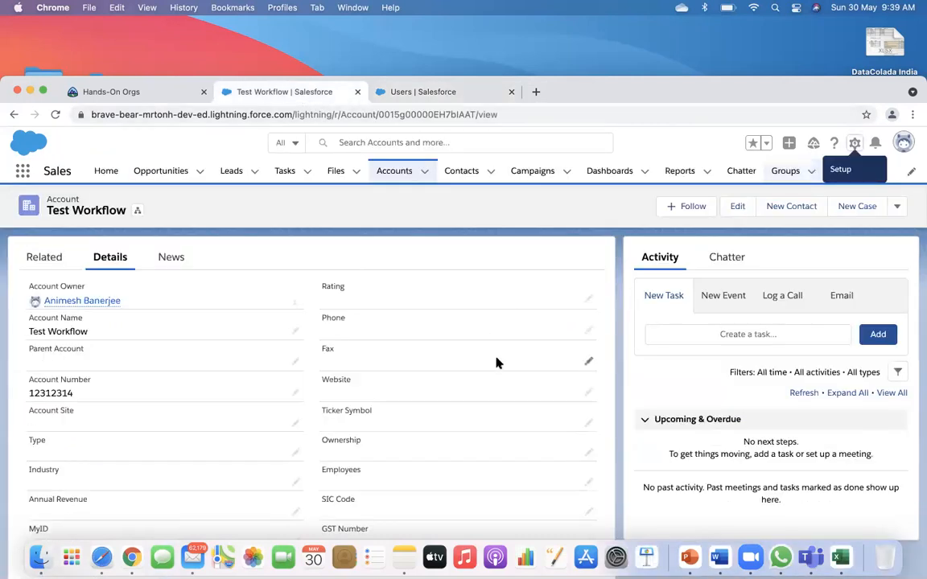
click(150, 93)
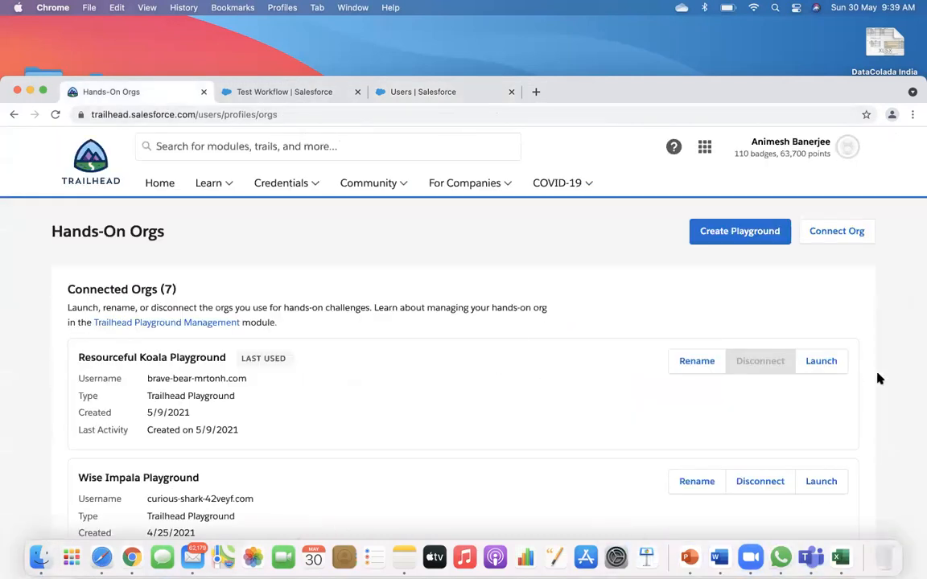
click(299, 92)
click(424, 93)
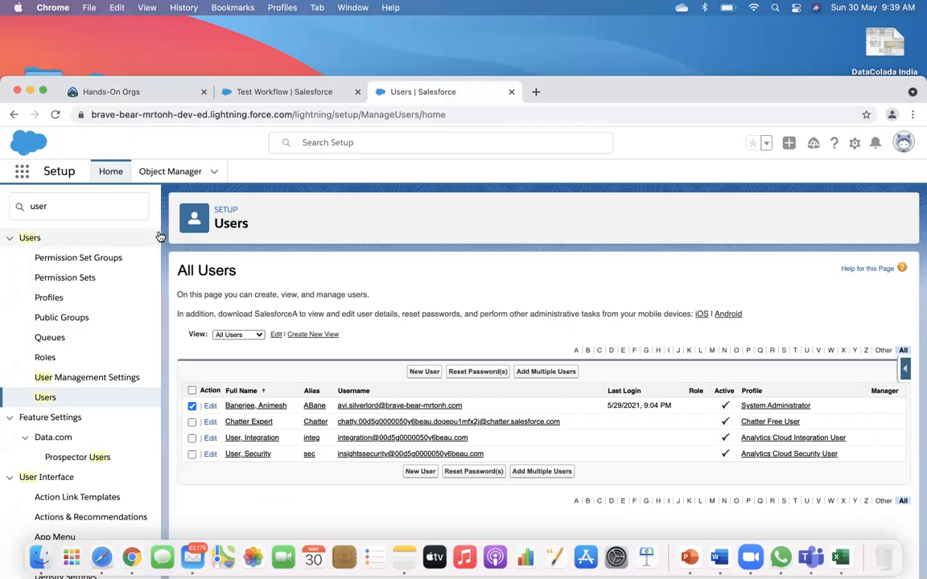
click(250, 407)
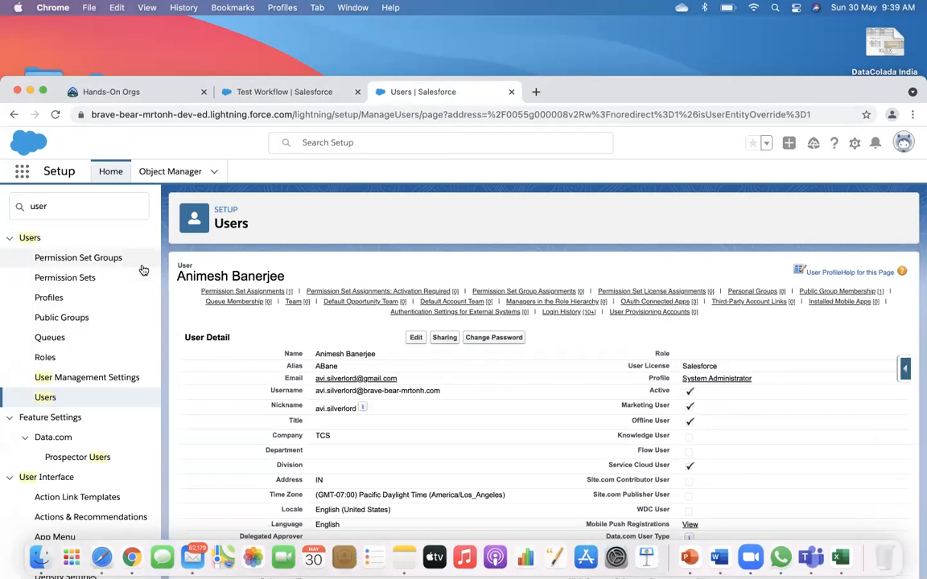
Clear the Setup search for user and open the Account object's page layouts in Object Manager.
click(52, 211)
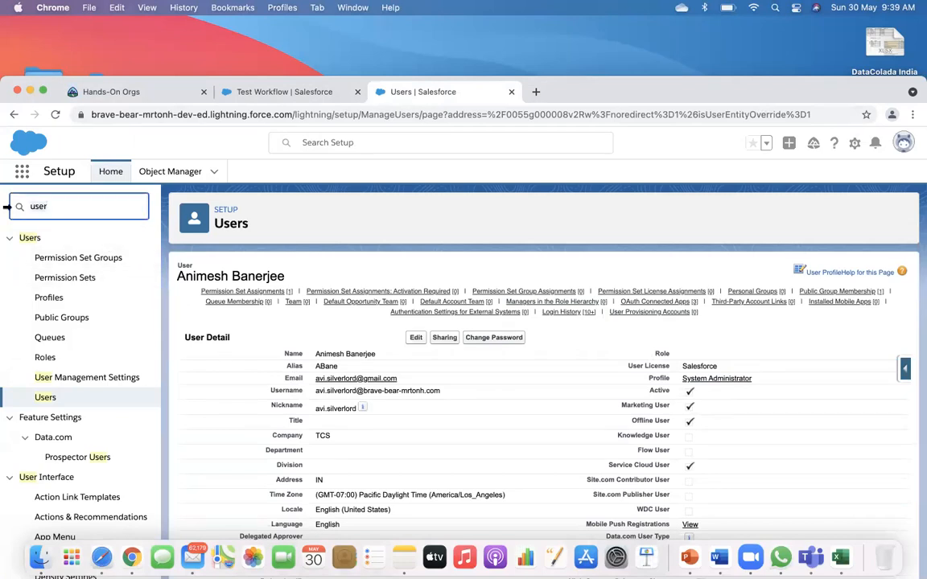
key(BackSpace)
key(BackSpace)
key(BackSpace)
key(BackSpace)
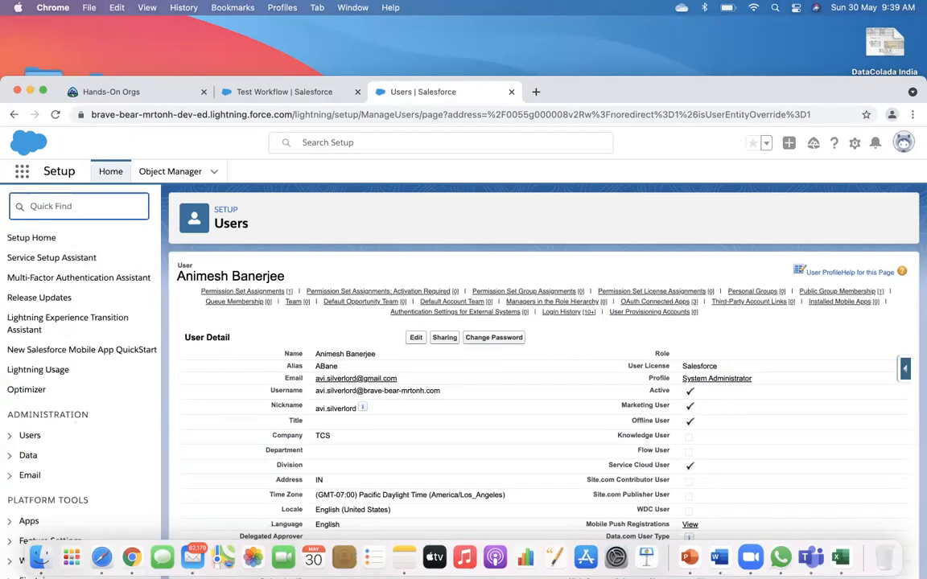
click(162, 174)
click(40, 296)
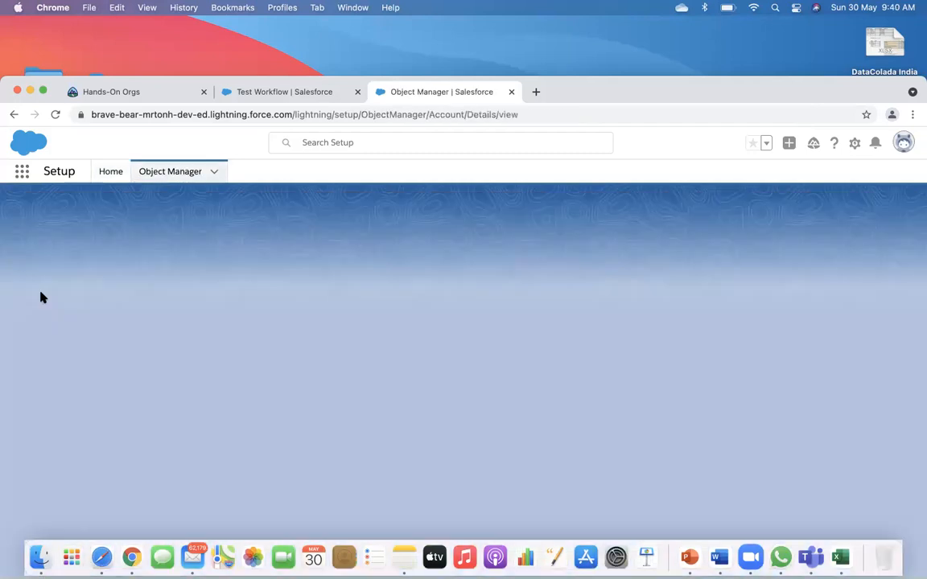
click(79, 326)
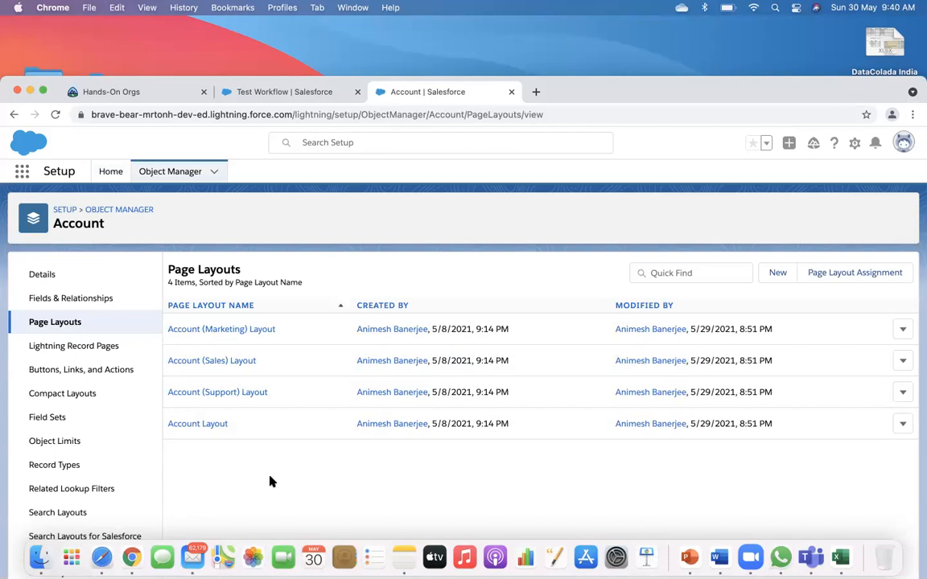
Open the Account page layout assignments and examine which layout each profile uses.
click(834, 273)
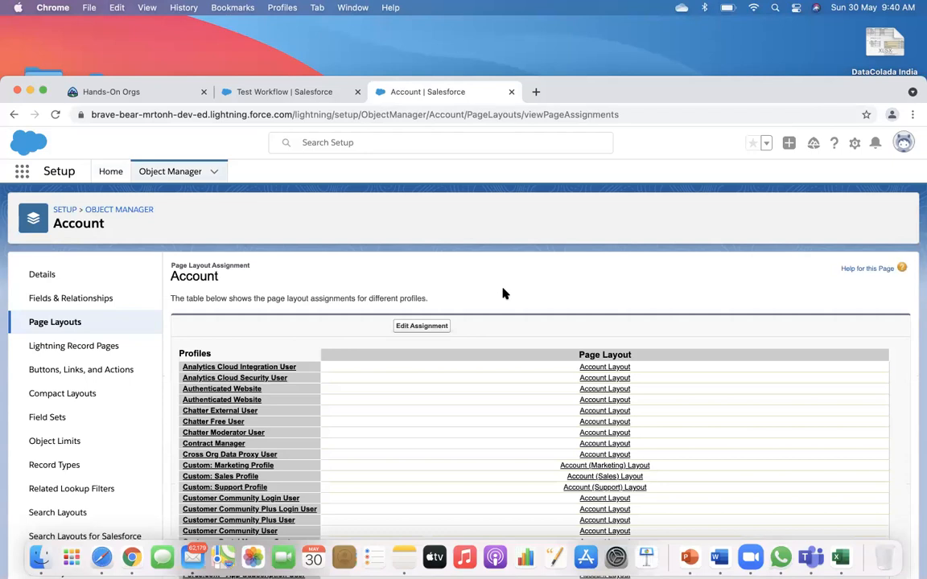
scroll(503, 293, down, 3)
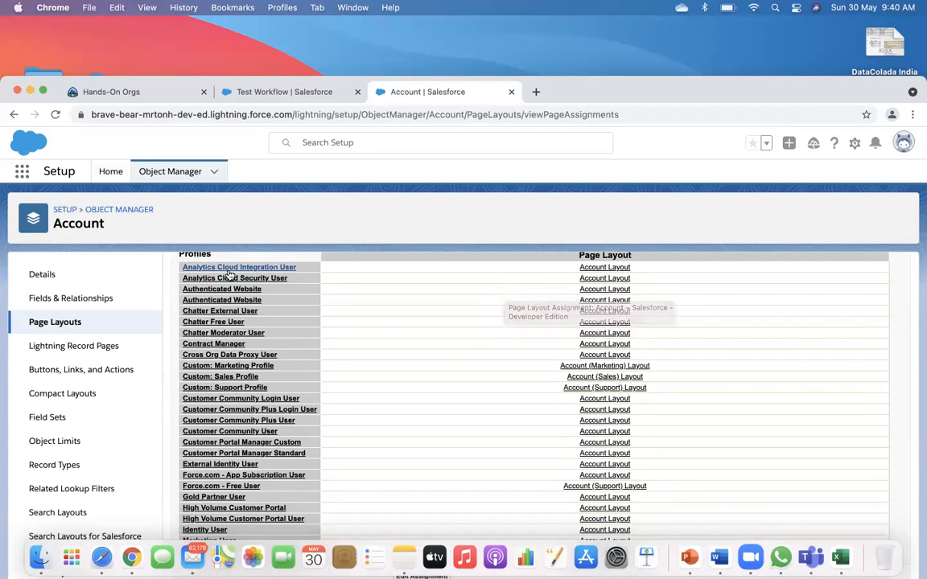
scroll(401, 465, down, 4)
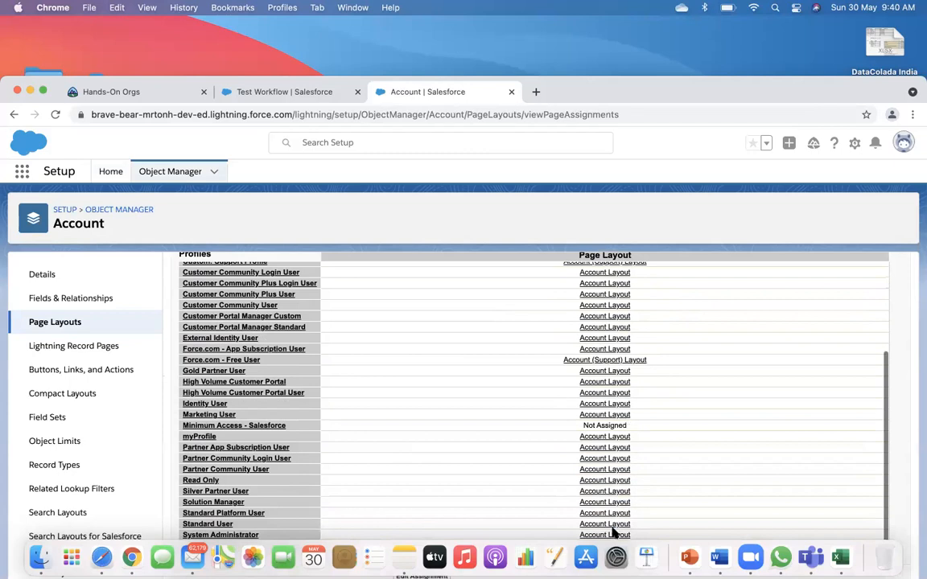
scroll(607, 434, up, 3)
scroll(607, 434, up, 3)
scroll(607, 434, down, 5)
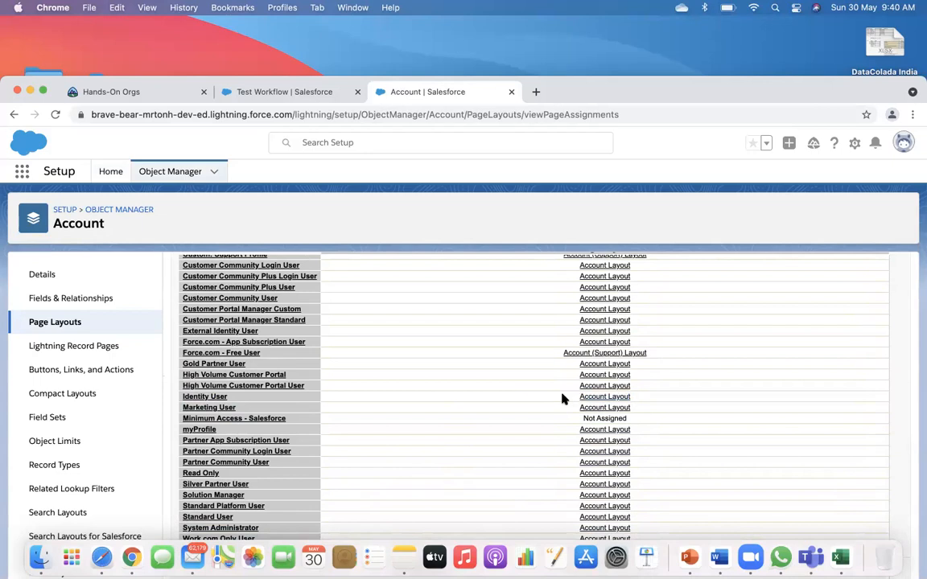
scroll(563, 398, up, 5)
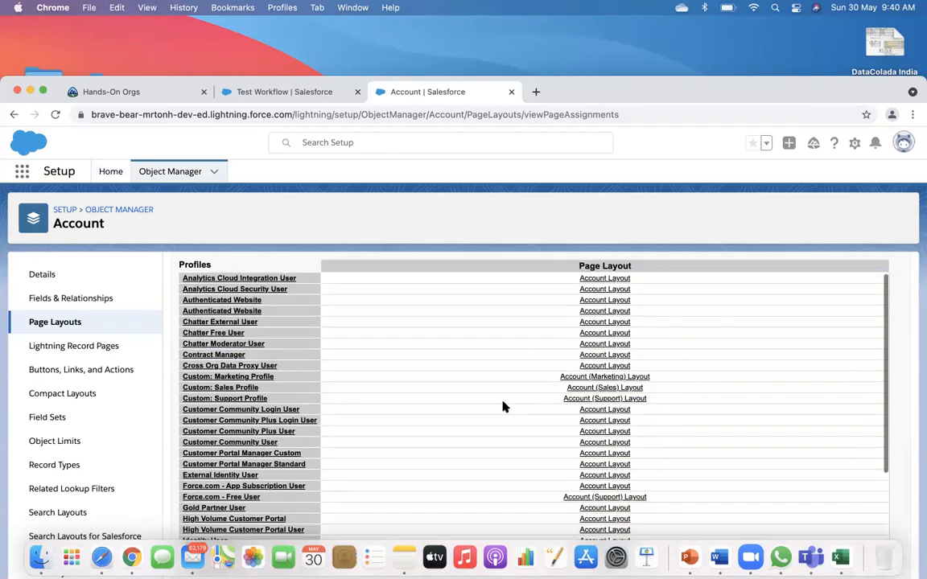
Edit the Account page layout assignments and choose Account (Marketing) Layout for the Marketing User profile.
click(415, 327)
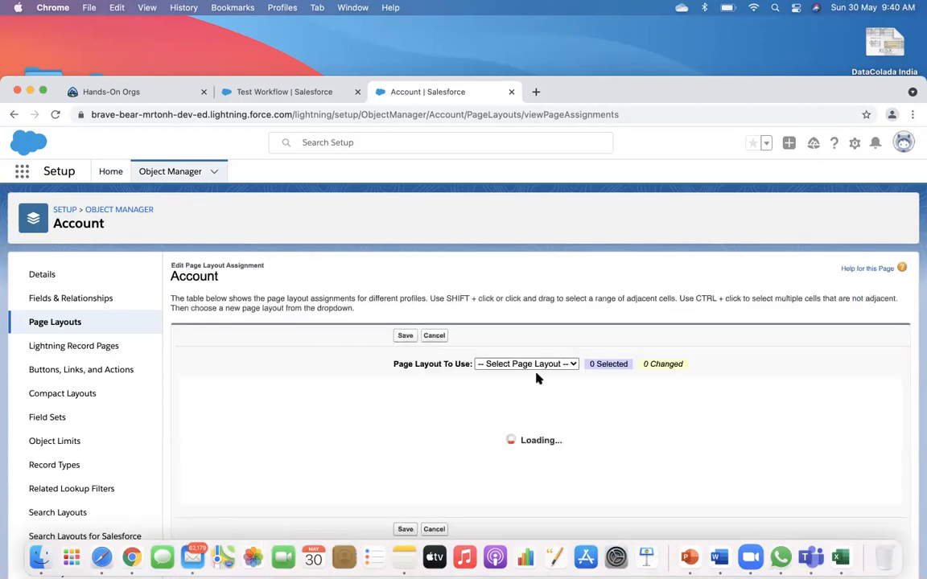
scroll(555, 457, down, 4)
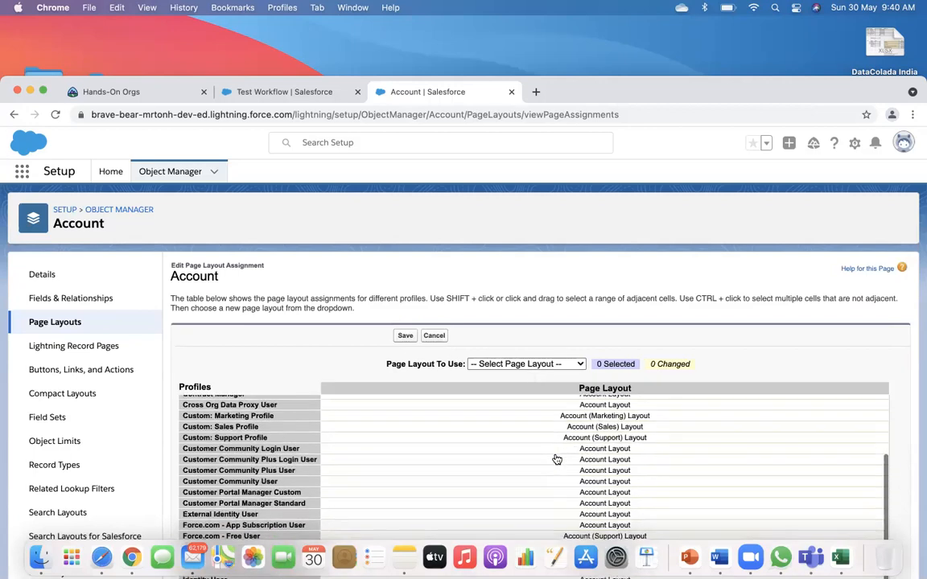
click(557, 460)
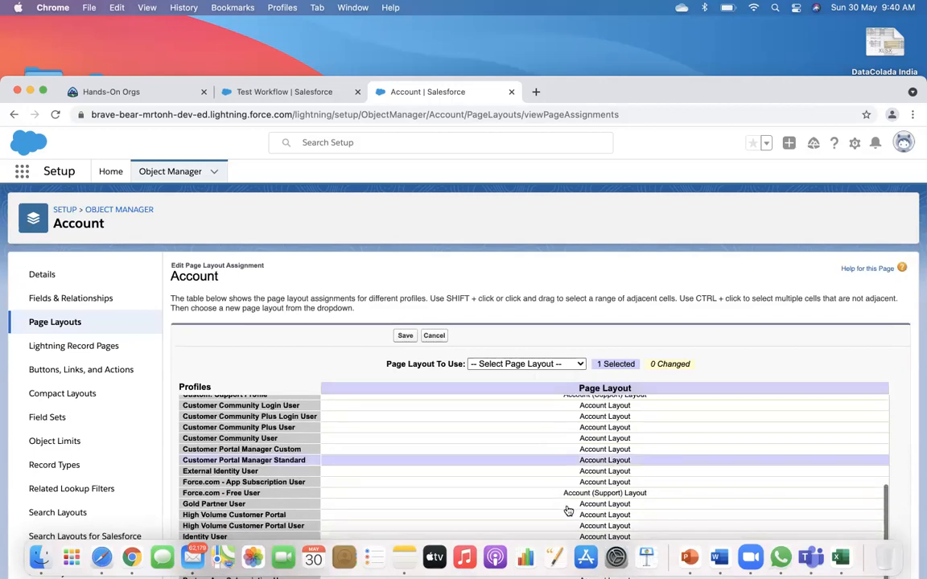
scroll(566, 510, down, 2)
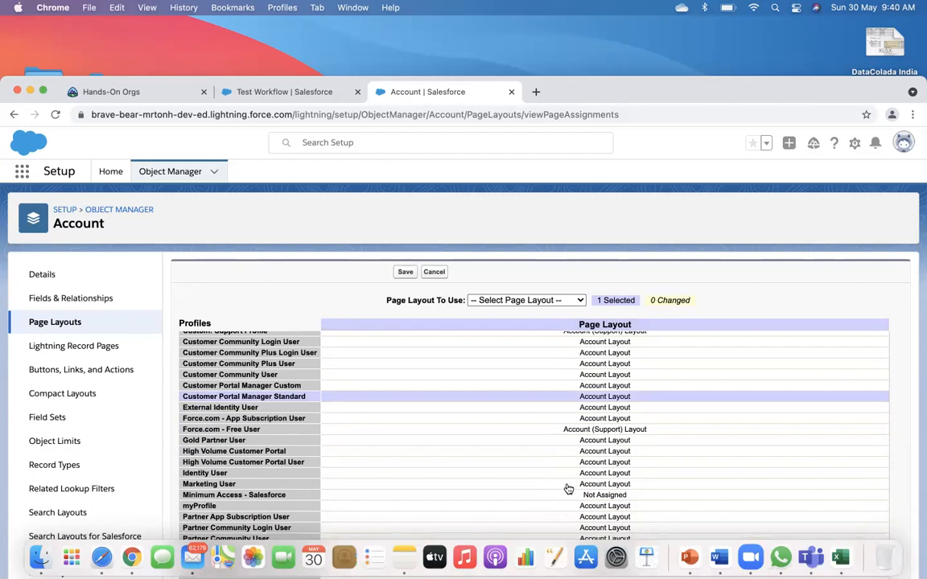
click(568, 485)
click(535, 302)
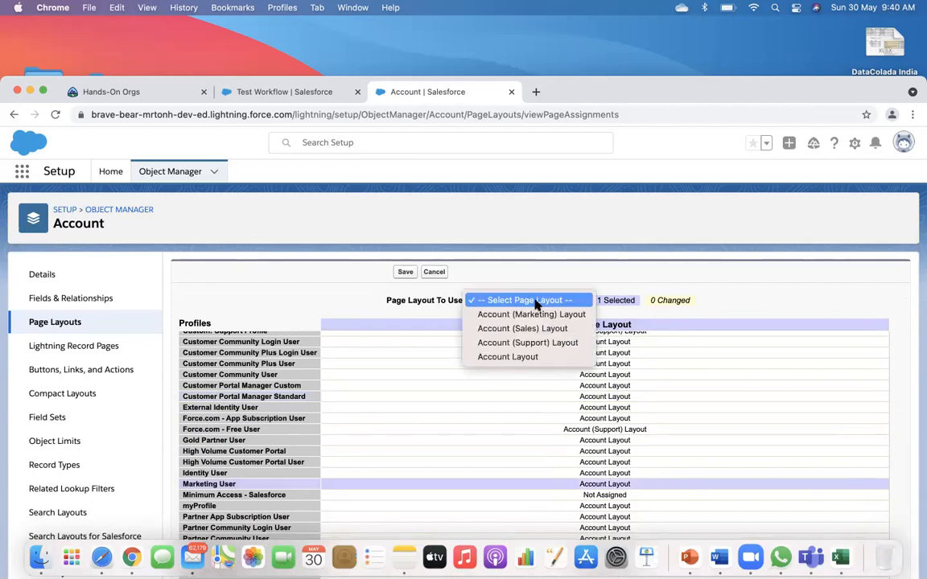
click(533, 316)
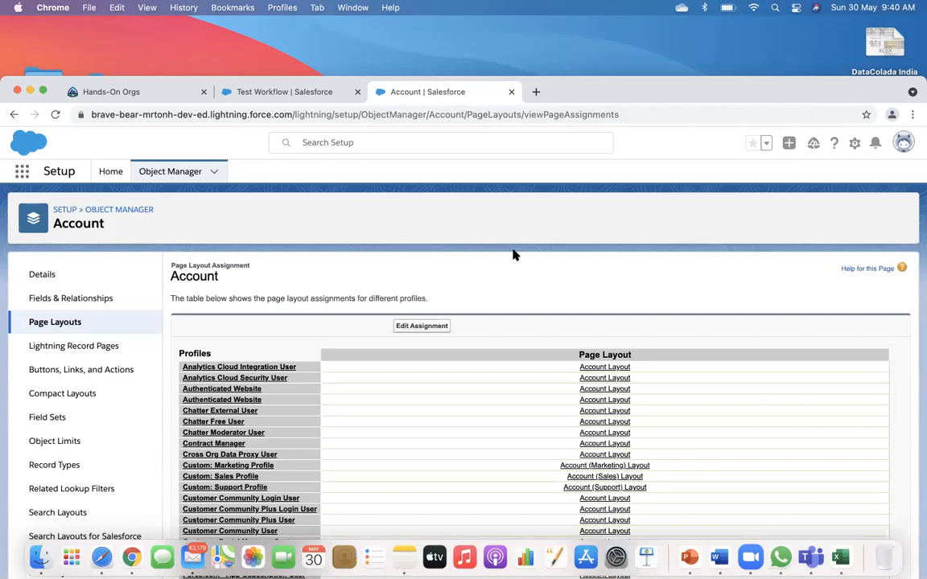
Open the Account Layout from the Account page layouts and remove the GST Number and SIC Code fields from it.
click(54, 320)
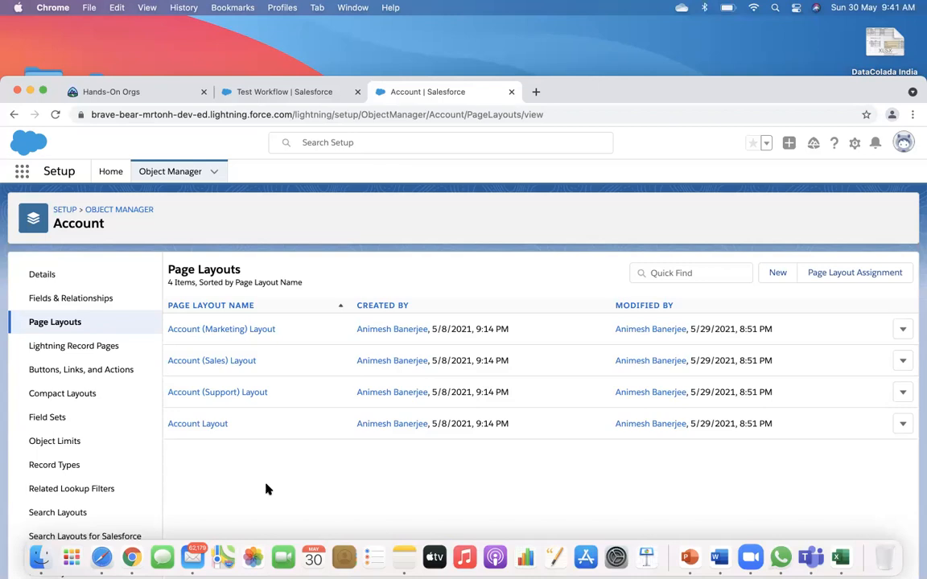
click(211, 424)
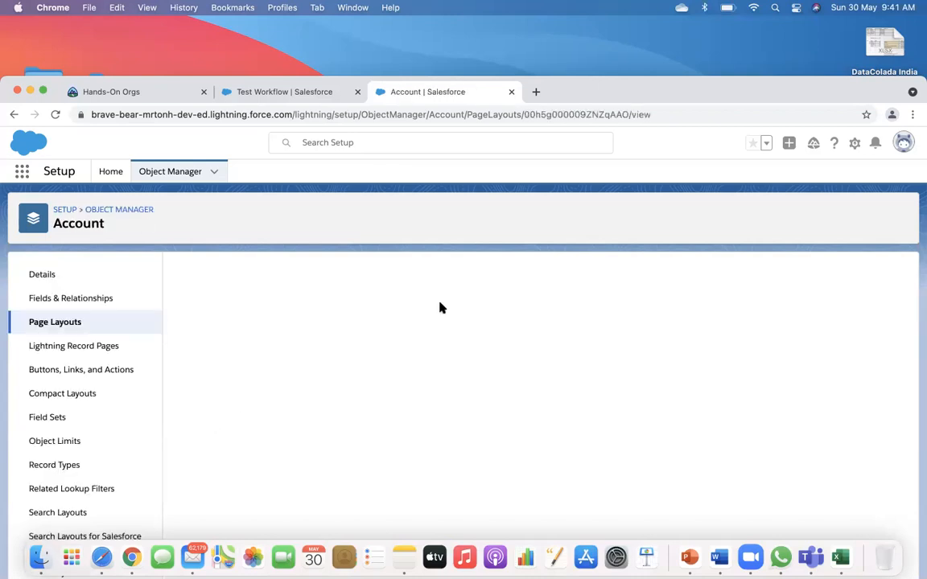
scroll(404, 480, down, 10)
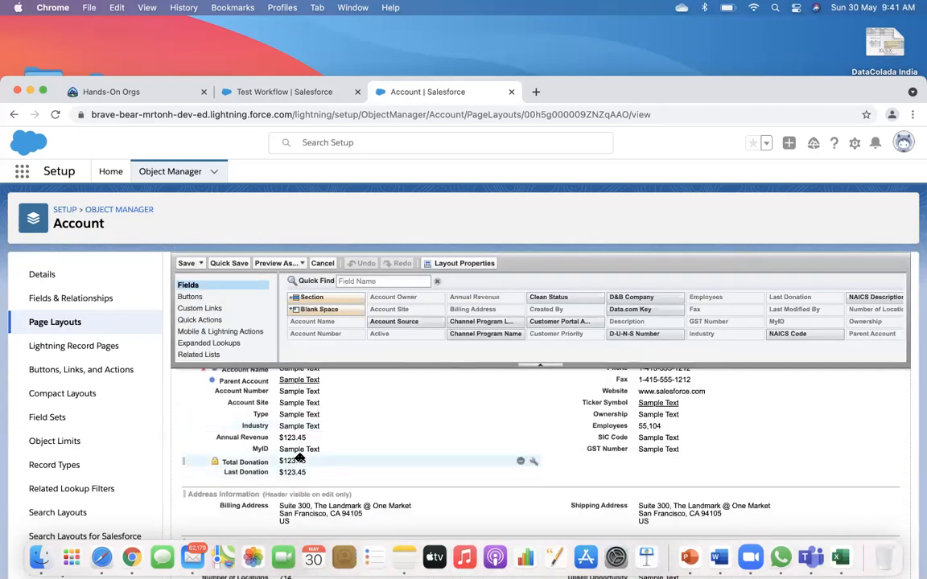
click(648, 449)
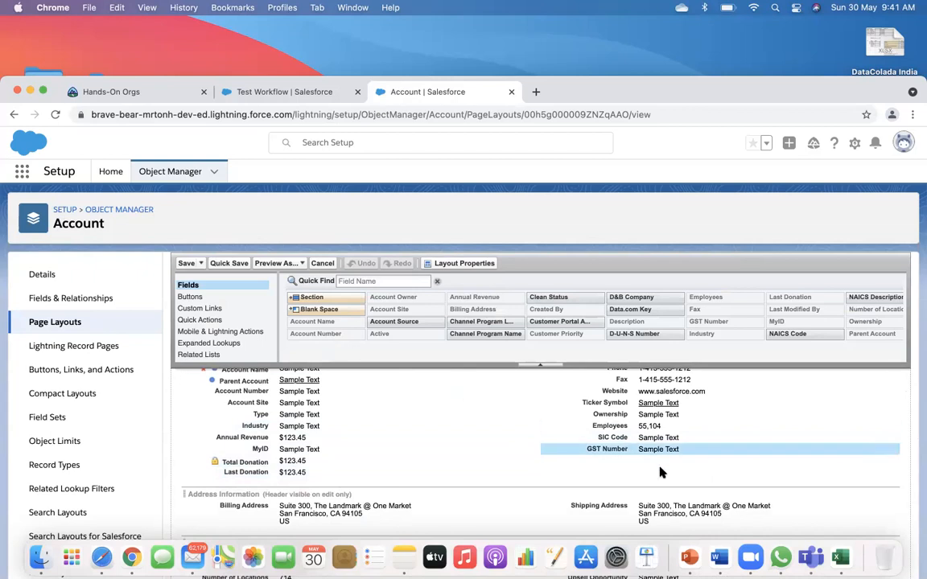
drag(620, 448, 563, 317)
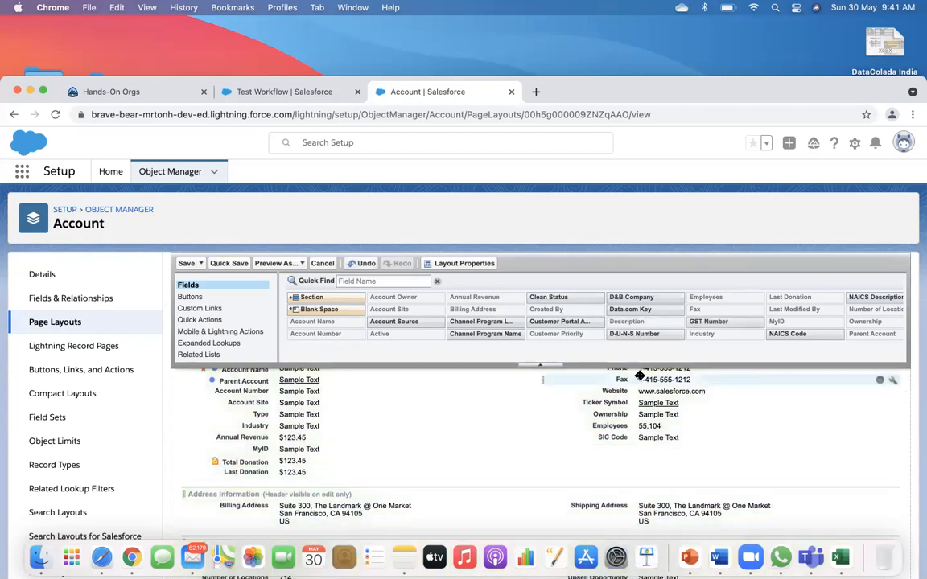
click(656, 439)
drag(655, 439, 597, 320)
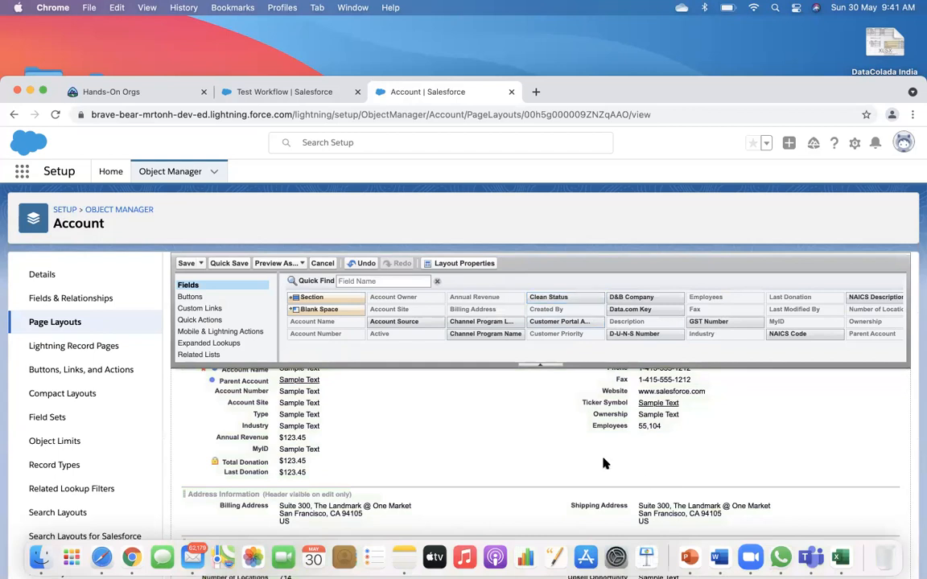
Move the Total Donation and Last Donation fields below Employees in the Account Layout and save it.
drag(295, 461, 612, 439)
drag(290, 464, 586, 445)
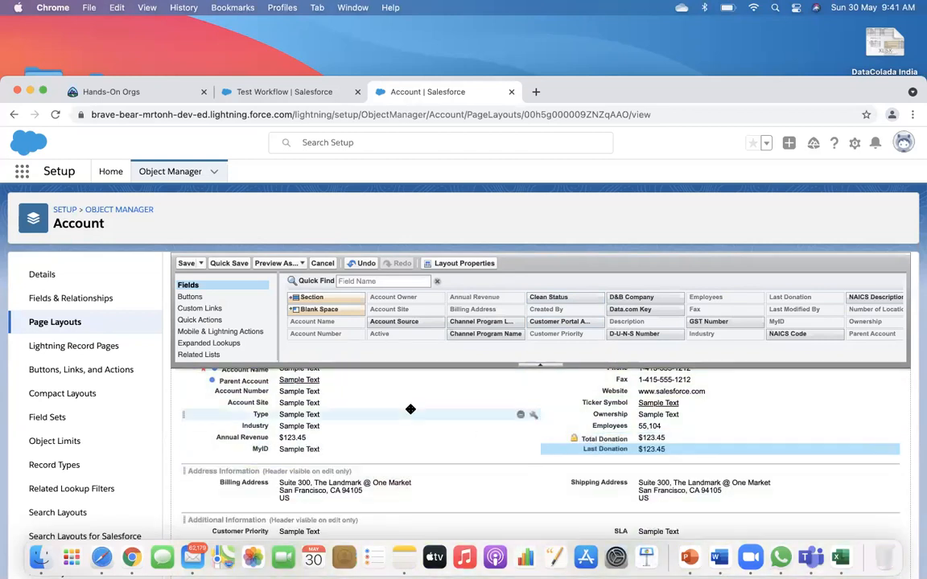
click(186, 263)
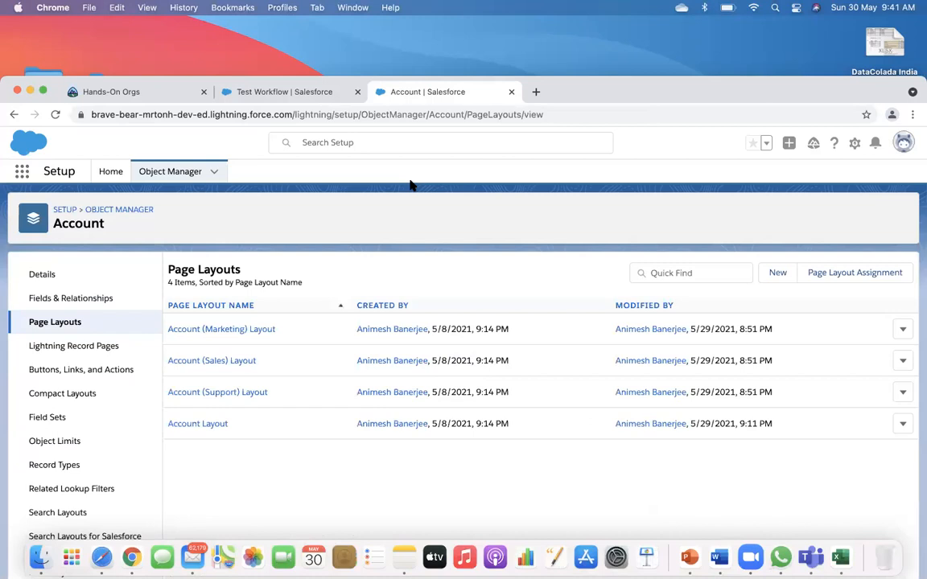
Reload the Test Workflow account and check its detail fields against the edited layout.
click(278, 92)
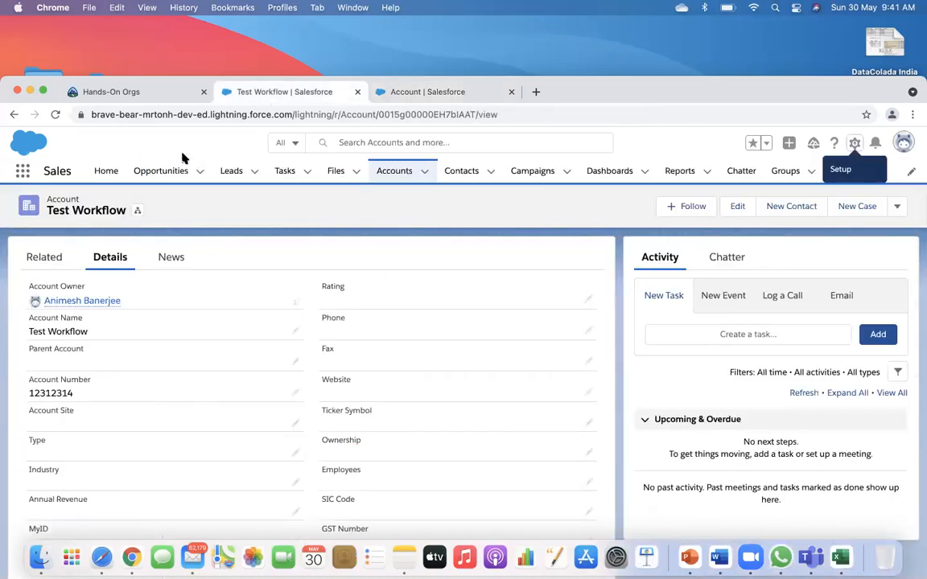
click(56, 115)
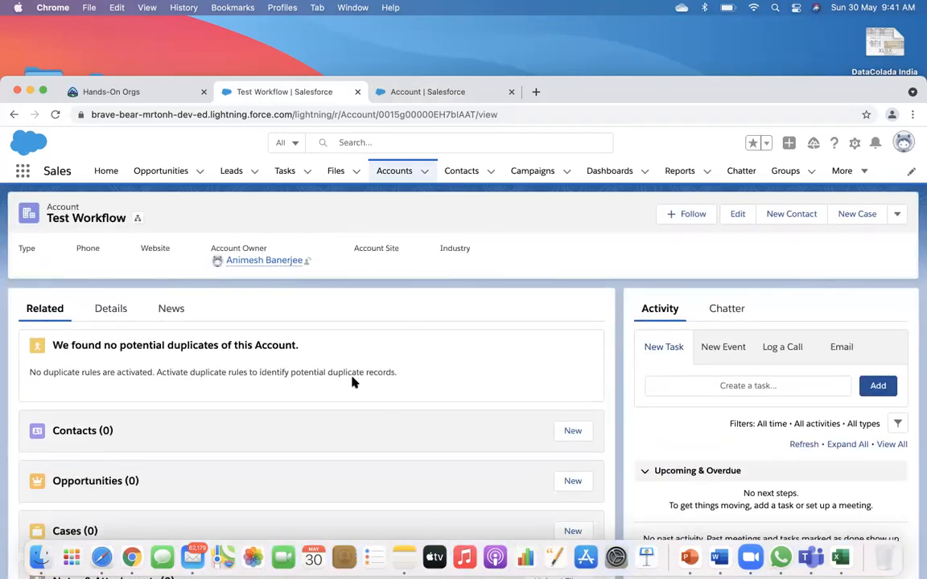
click(110, 312)
scroll(315, 337, down, 5)
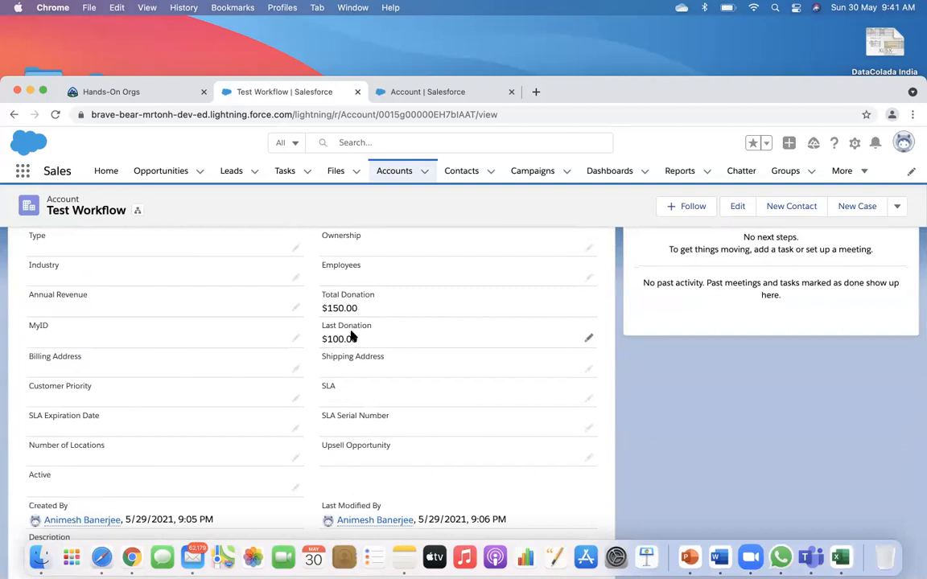
Open the Account object's record types in Setup and look over the Test Workflow account's details again.
click(412, 93)
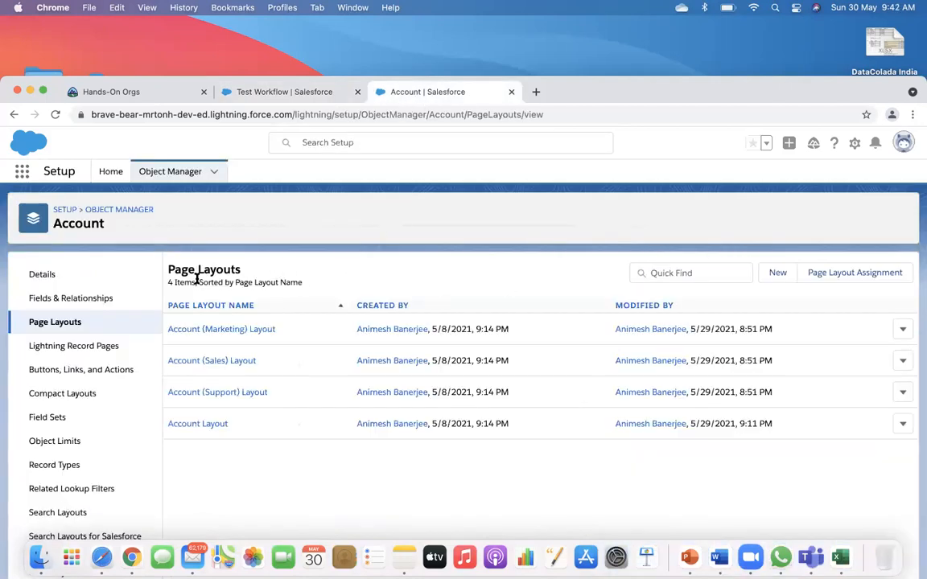
scroll(80, 386, down, 2)
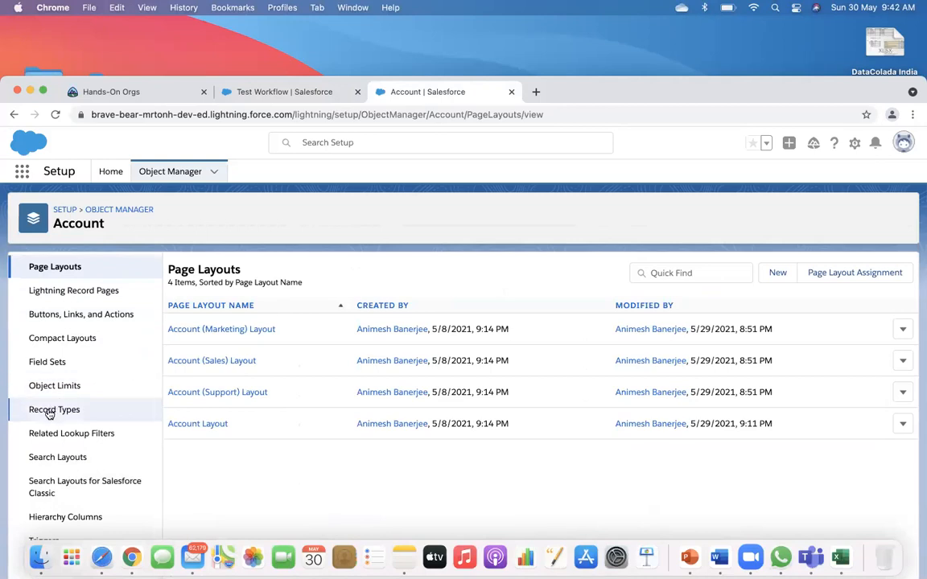
click(44, 410)
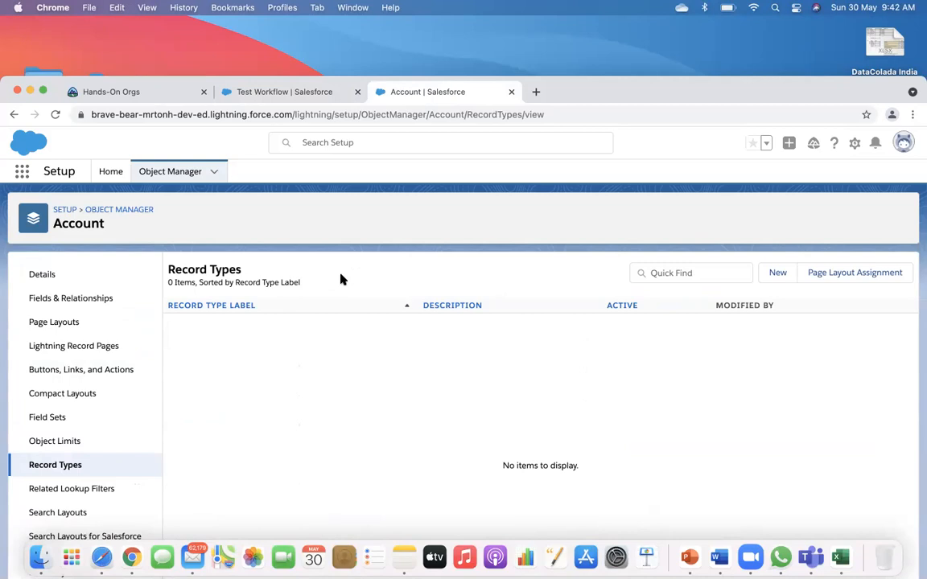
click(284, 92)
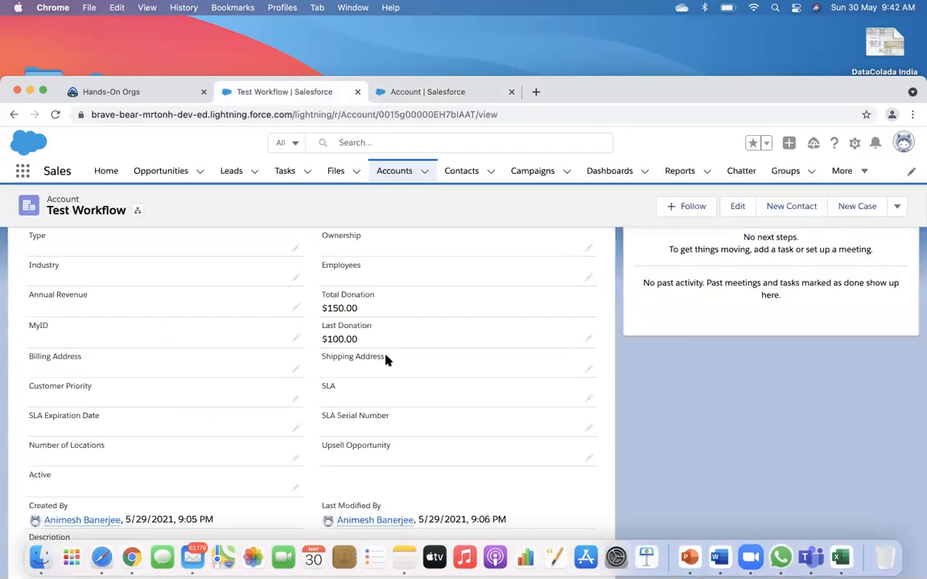
scroll(384, 360, up, 10)
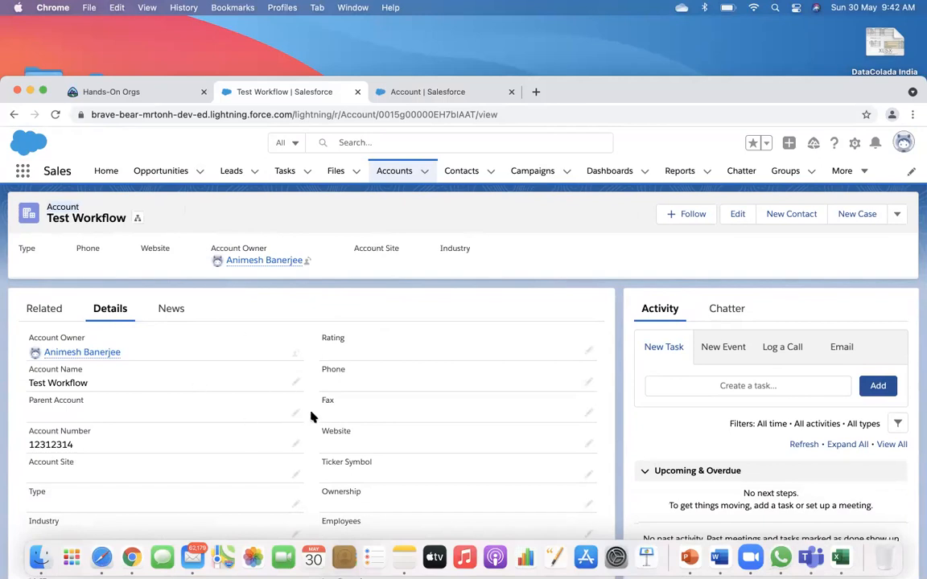
Start an active Account record type labelled Business Account from Master, available to all profiles, and continue to page layout assignment.
click(427, 95)
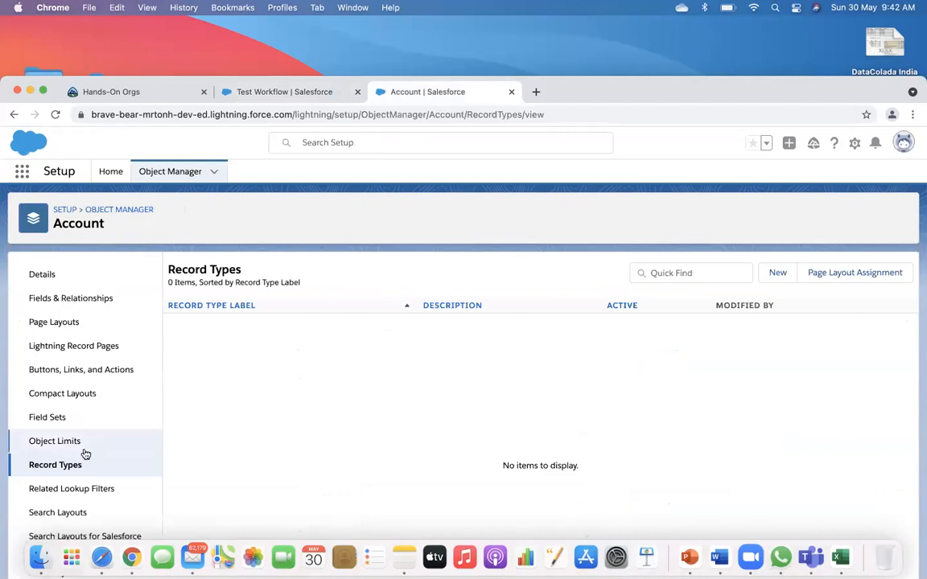
click(775, 282)
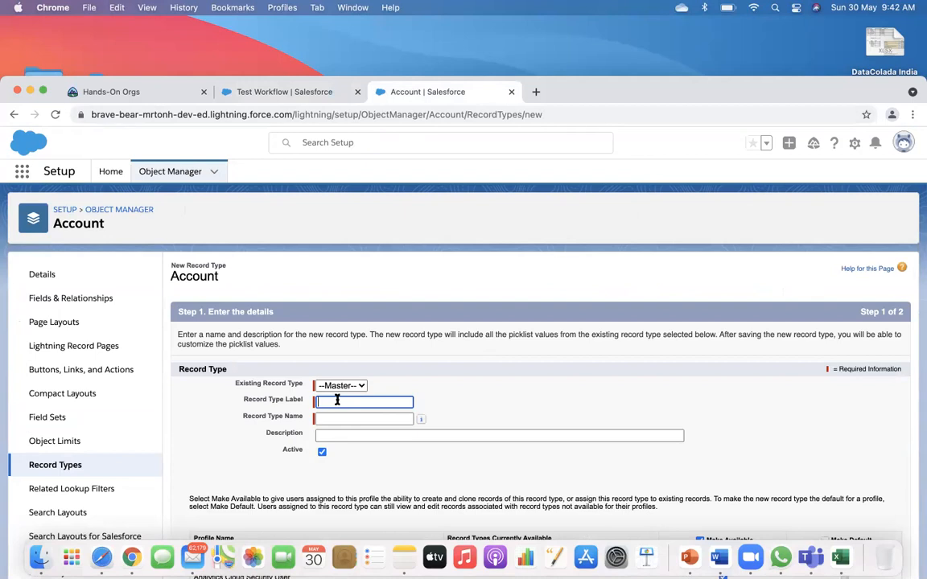
text(Business Account)
click(351, 417)
scroll(358, 452, down, 5)
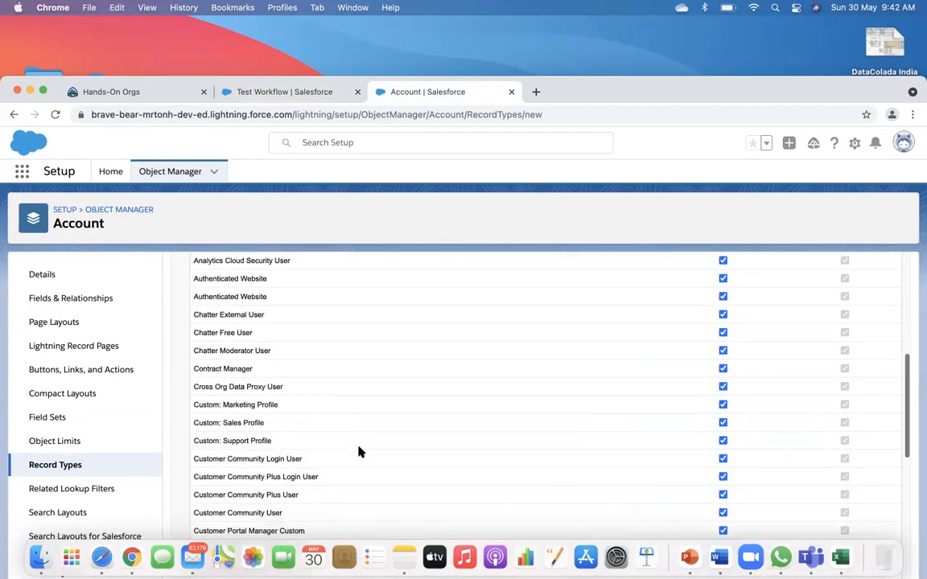
scroll(359, 450, down, 4)
scroll(460, 447, up, 10)
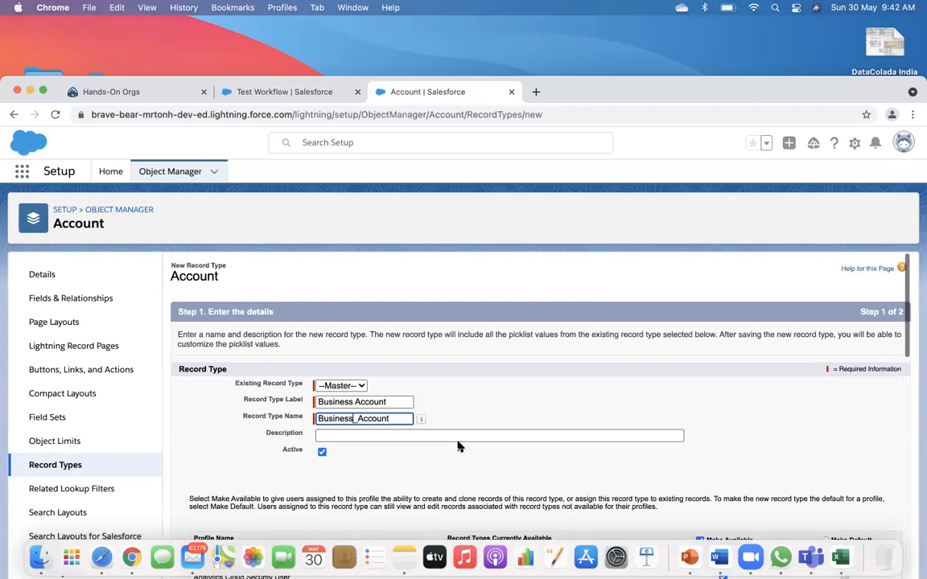
scroll(355, 357, down, 5)
scroll(355, 356, down, 7)
drag(612, 100, 610, 41)
click(863, 512)
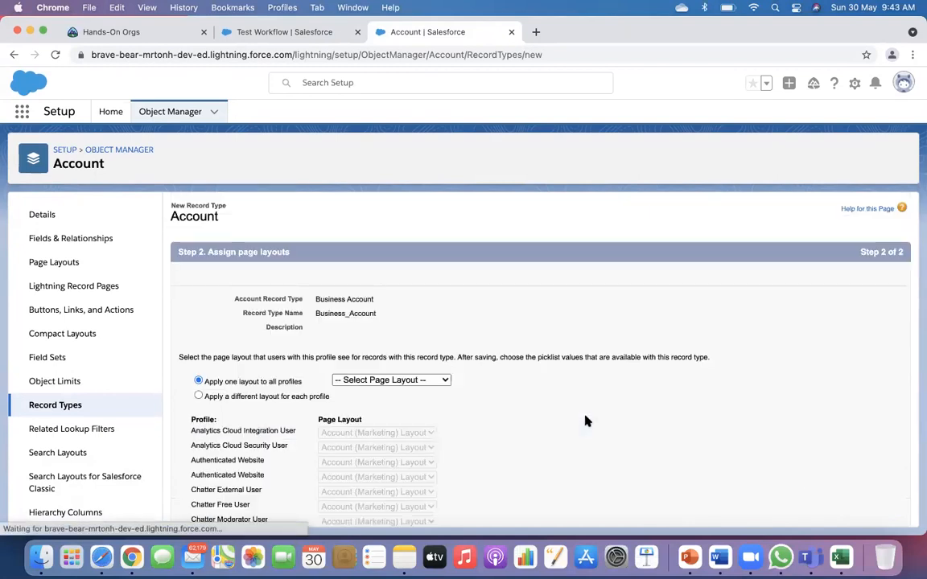
Apply Account Layout to all profiles for the Business Account record type, save it and start another record type.
click(424, 383)
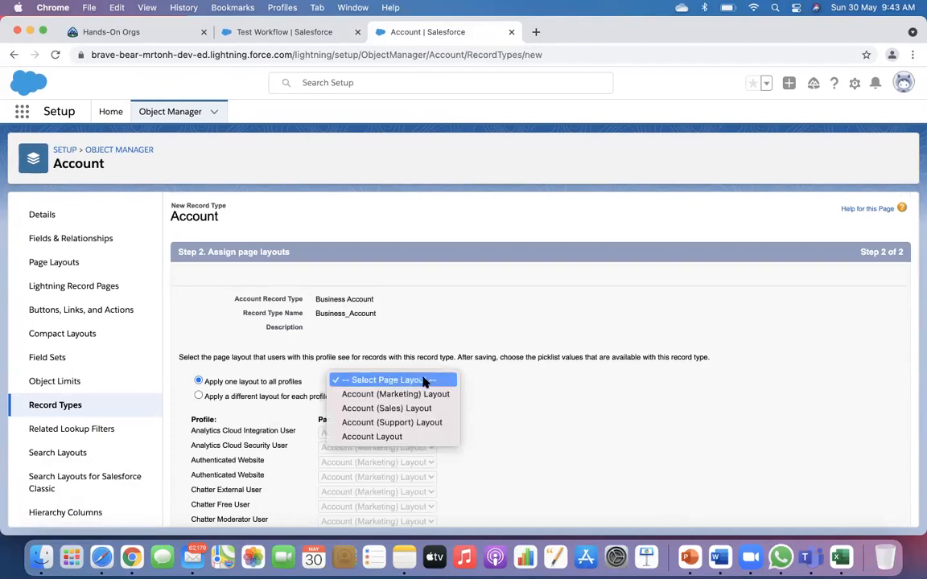
click(396, 441)
scroll(571, 412, down, 10)
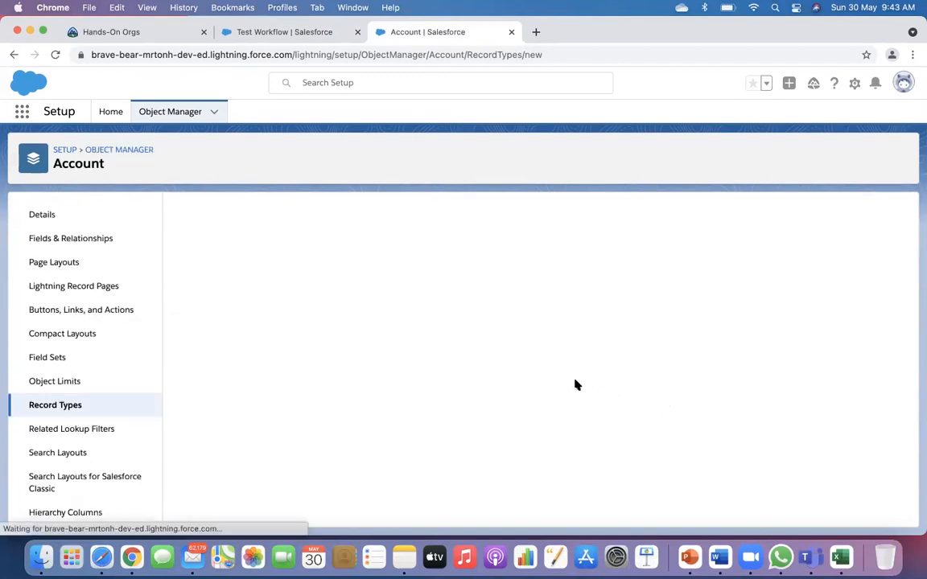
Label the new record type Non Business Account, fill in its name as Non_Business_Account and make it active.
click(360, 344)
text(Non)
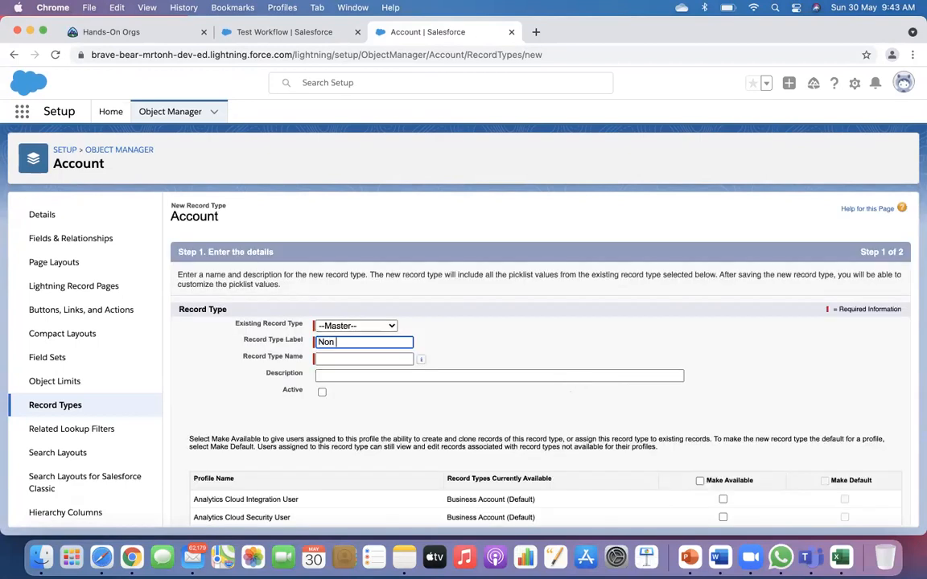
text( Business Account)
click(354, 359)
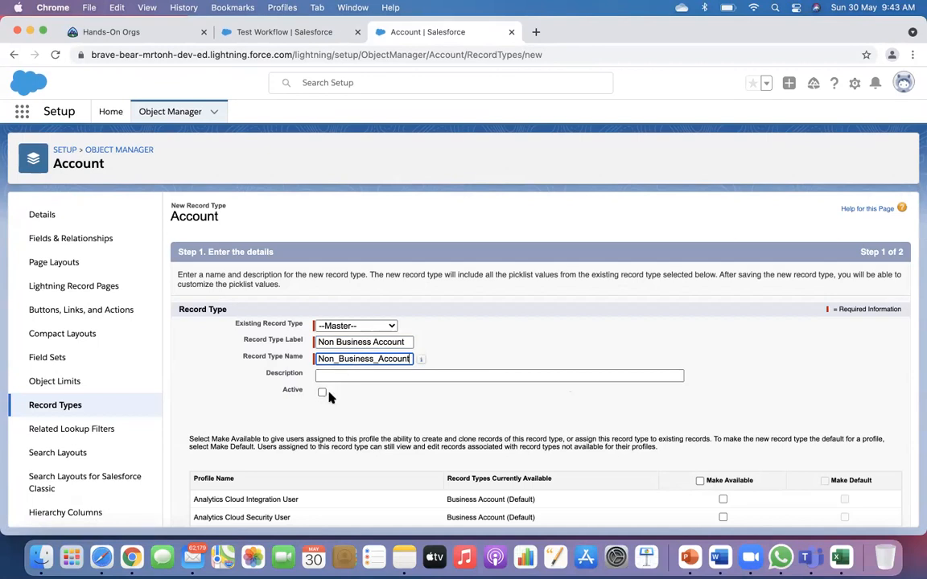
click(322, 393)
Make the Non Business Account record type available to all profiles without making it the default, and continue to page layout assignment.
scroll(410, 410, down, 10)
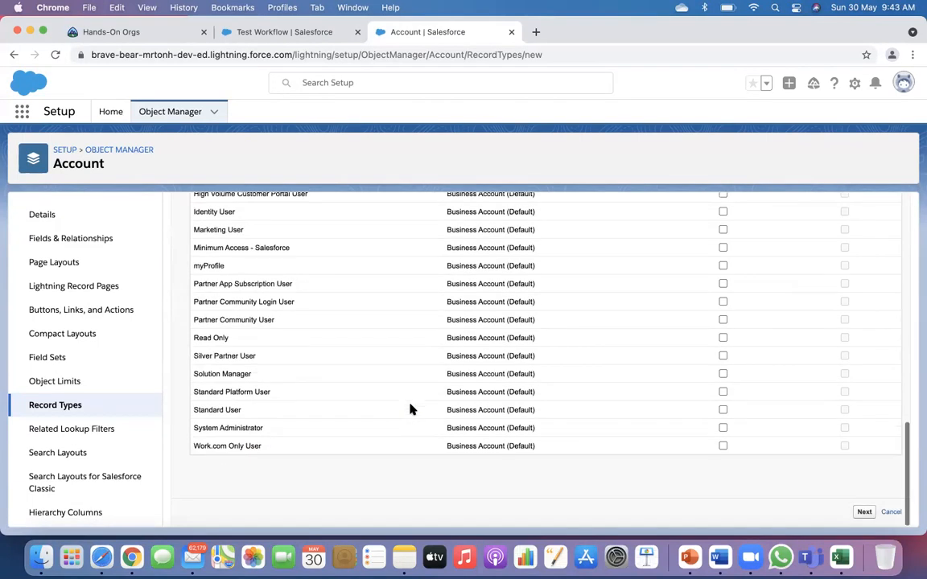
scroll(652, 334, up, 10)
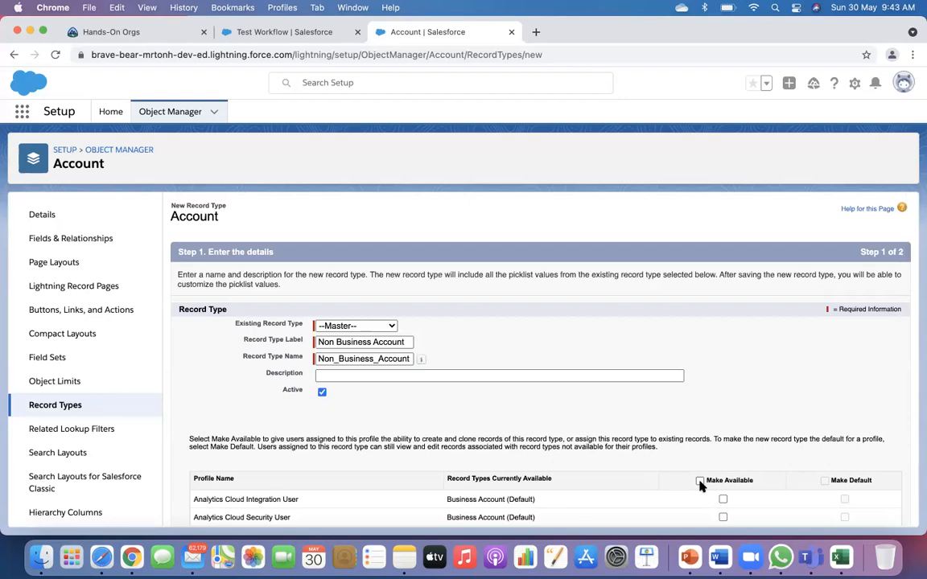
click(699, 429)
scroll(699, 487, down, 2)
scroll(699, 487, down, 10)
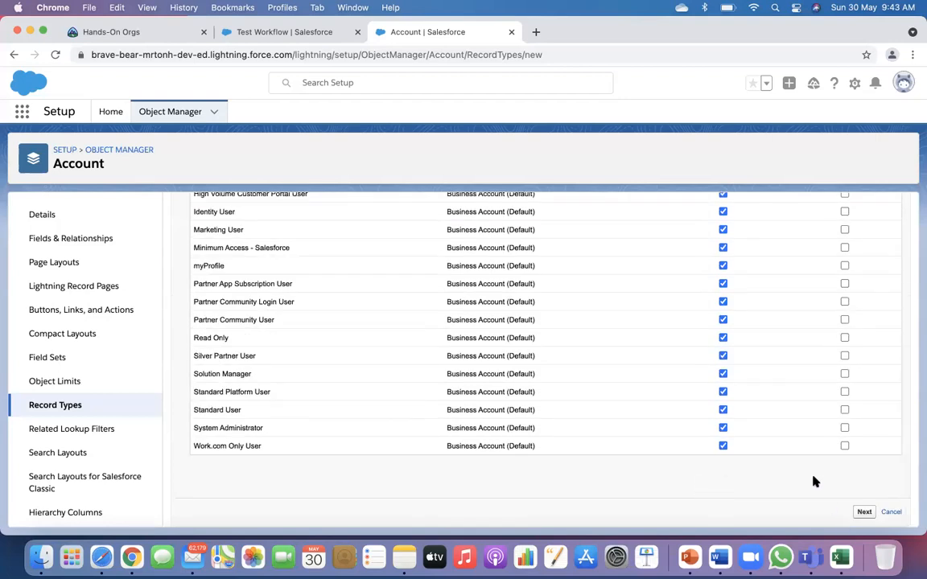
scroll(813, 481, up, 3)
scroll(812, 481, up, 5)
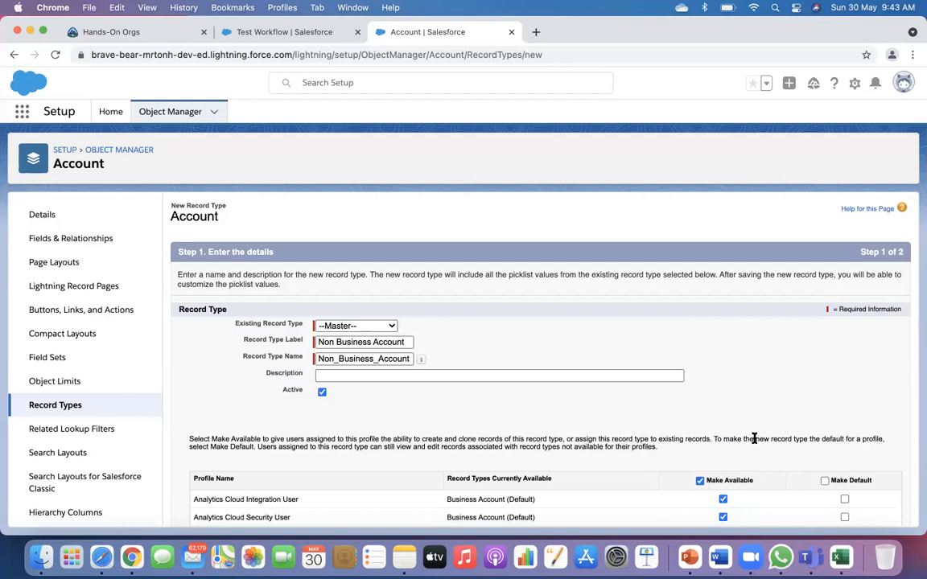
scroll(754, 438, down, 10)
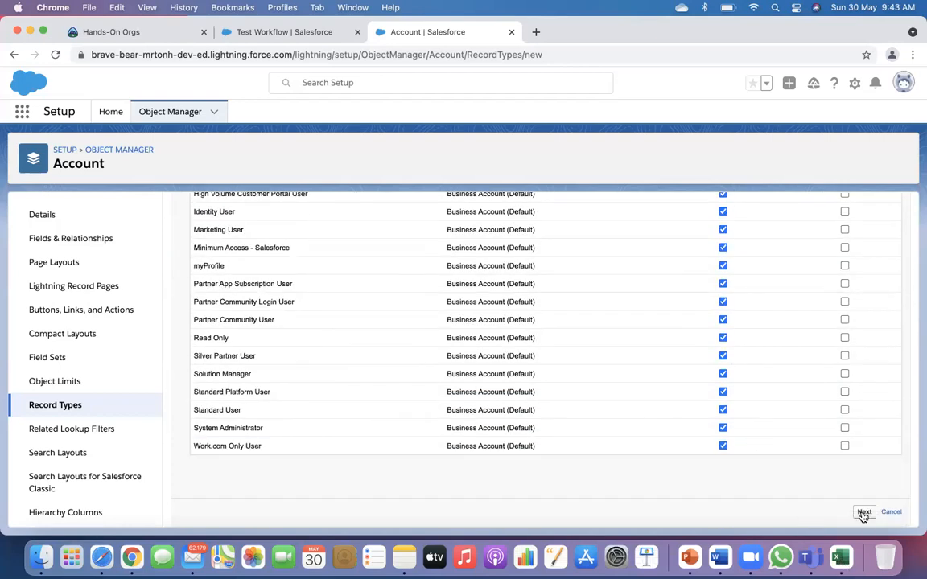
click(863, 513)
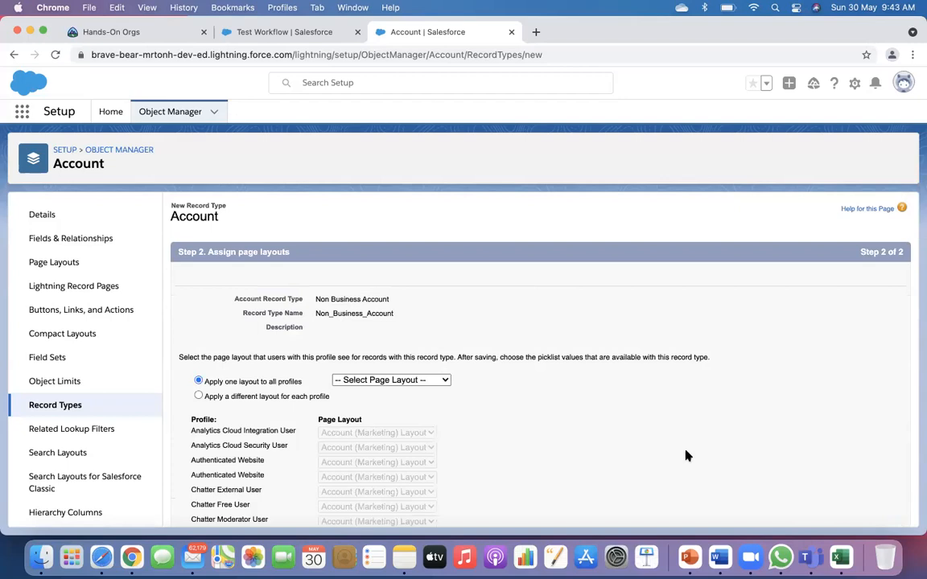
Apply Account (Sales) Layout to all profiles, save the Non Business Account record type and review its picklists available for editing.
click(416, 381)
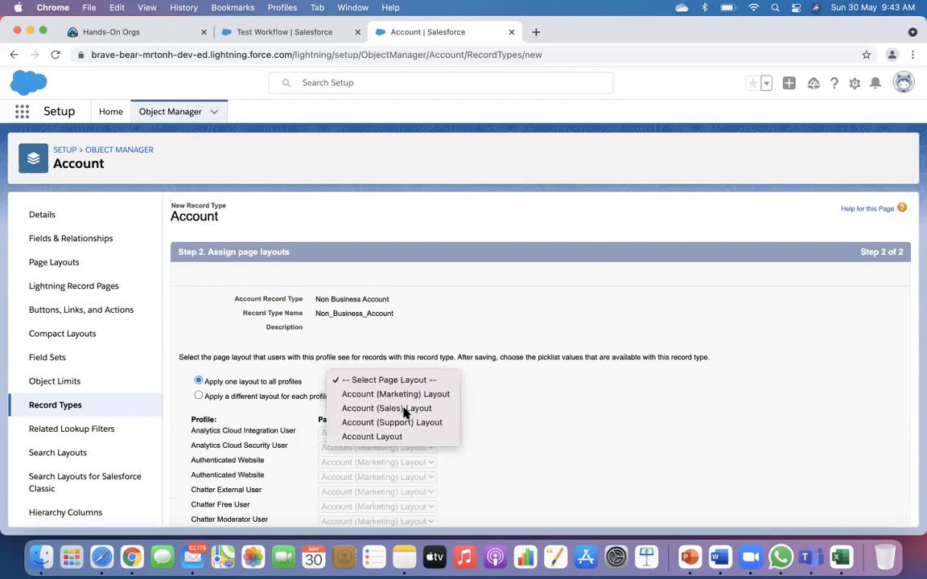
click(416, 409)
scroll(527, 440, down, 10)
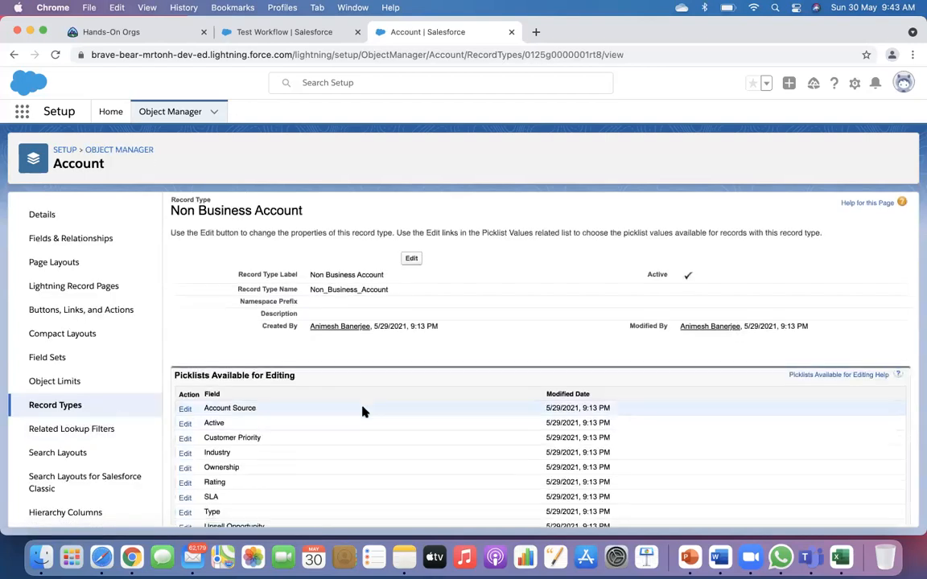
scroll(362, 412, down, 1)
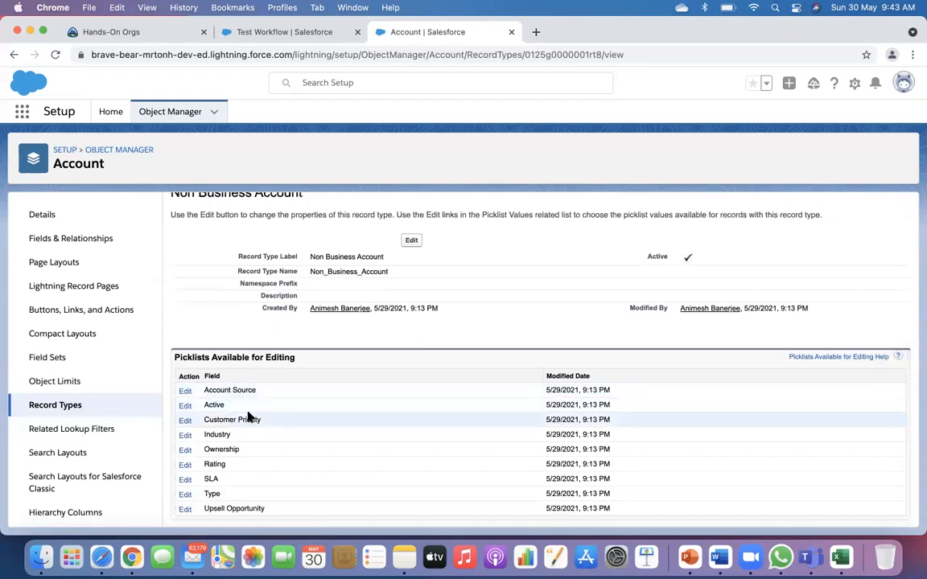
scroll(288, 421, down, 1)
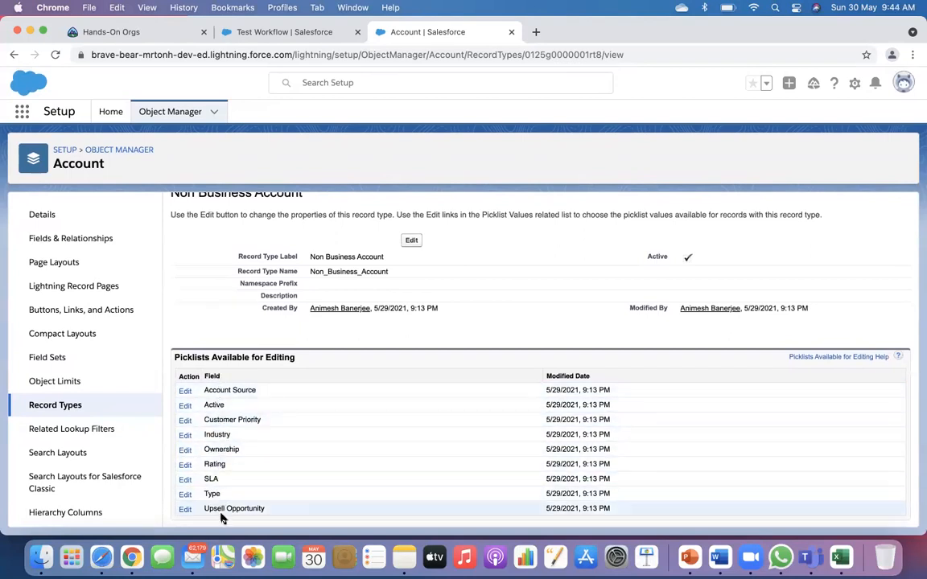
click(185, 406)
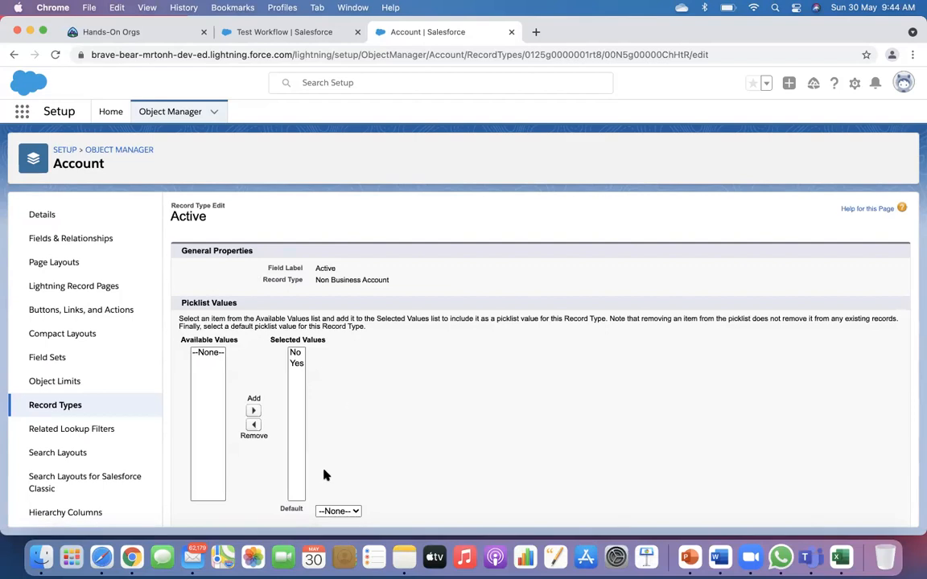
scroll(513, 327, down, 1)
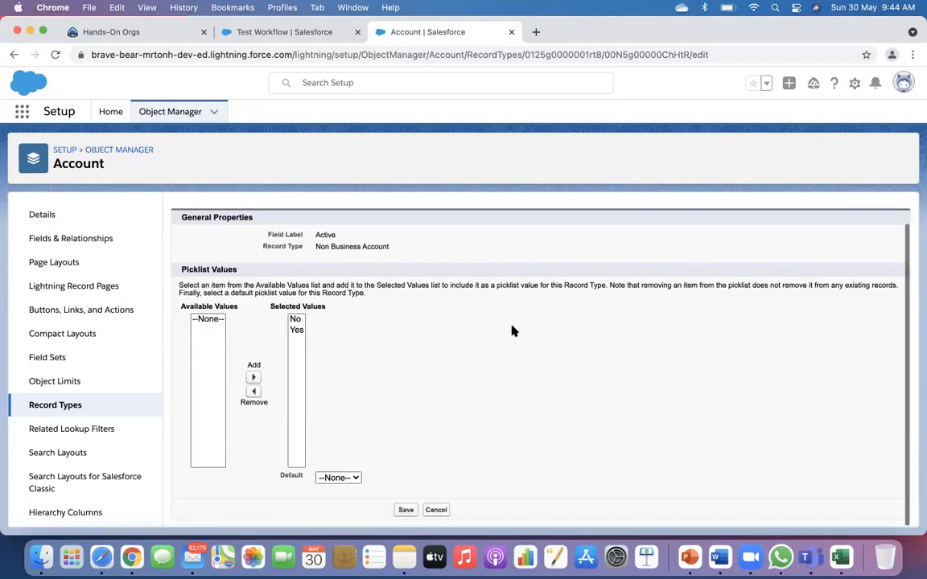
click(436, 511)
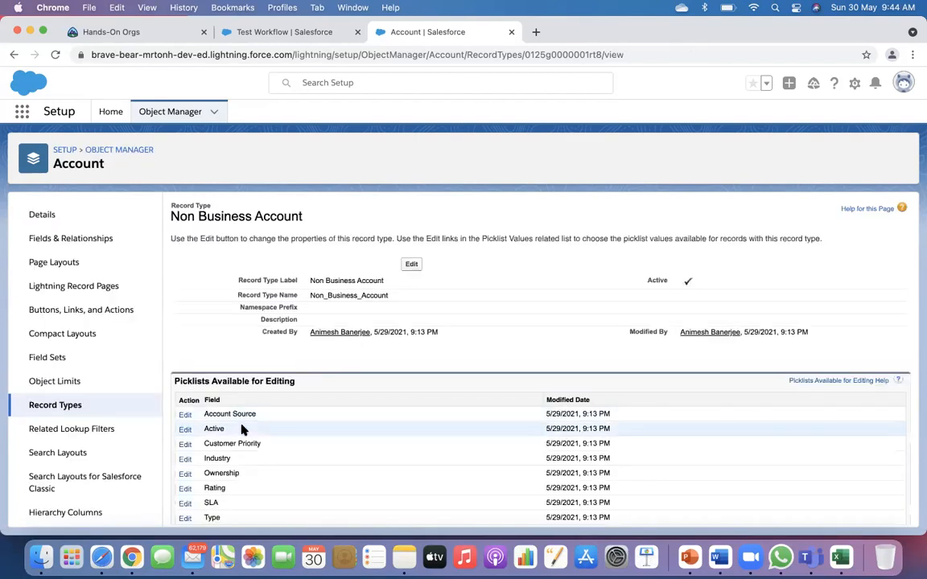
Remove Other, Purchased List and Partner Referral from the Account Source values selected for the Non Business Account record type.
scroll(243, 429, down, 1)
click(185, 390)
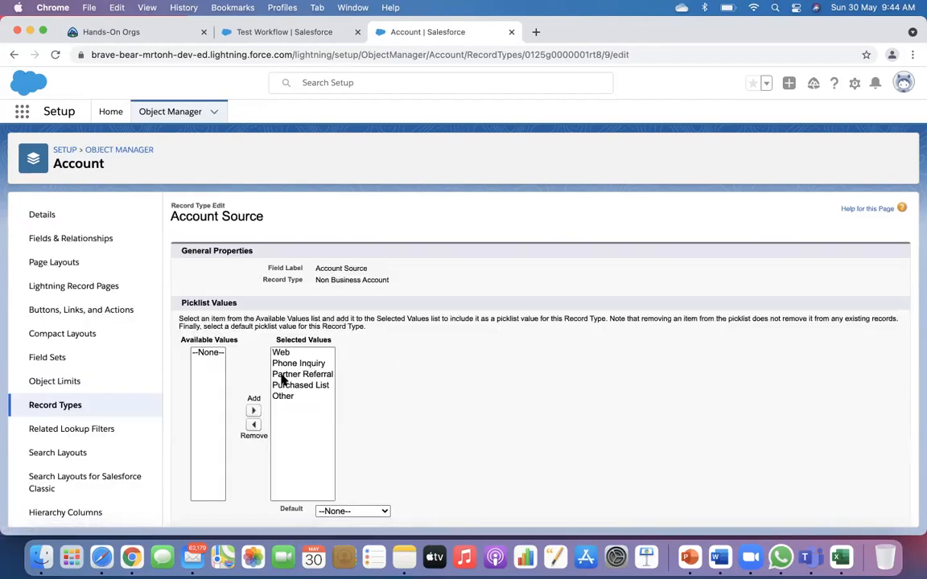
click(283, 395)
click(254, 425)
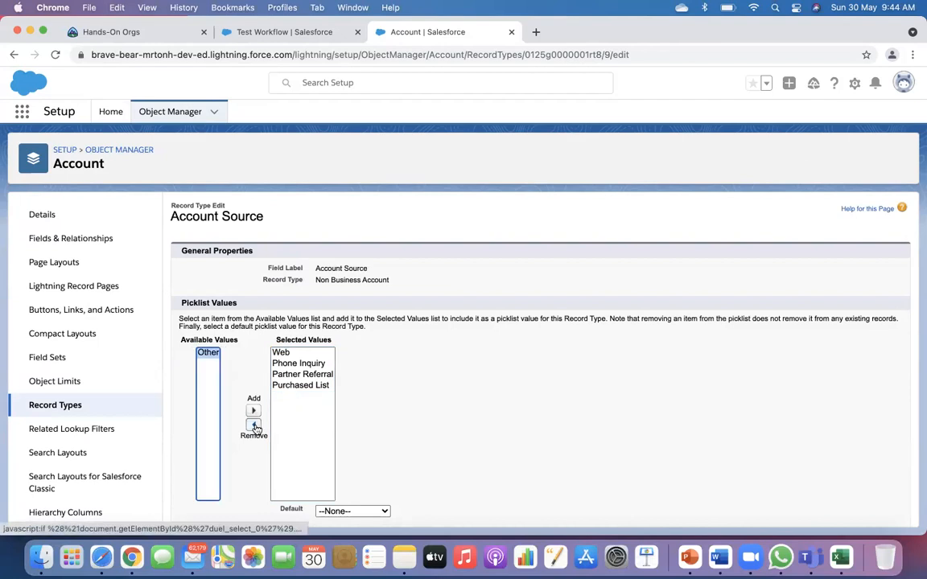
click(296, 386)
click(253, 424)
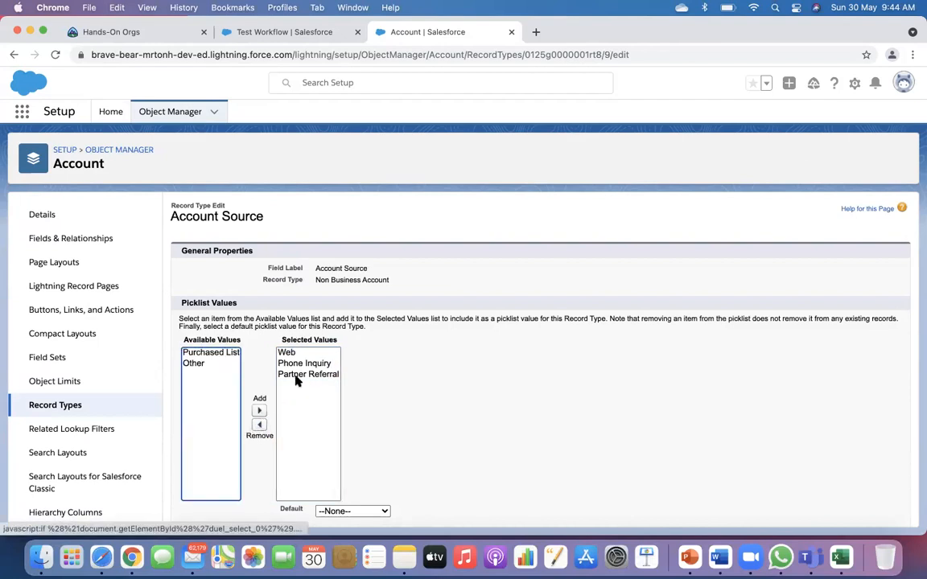
click(296, 377)
click(259, 424)
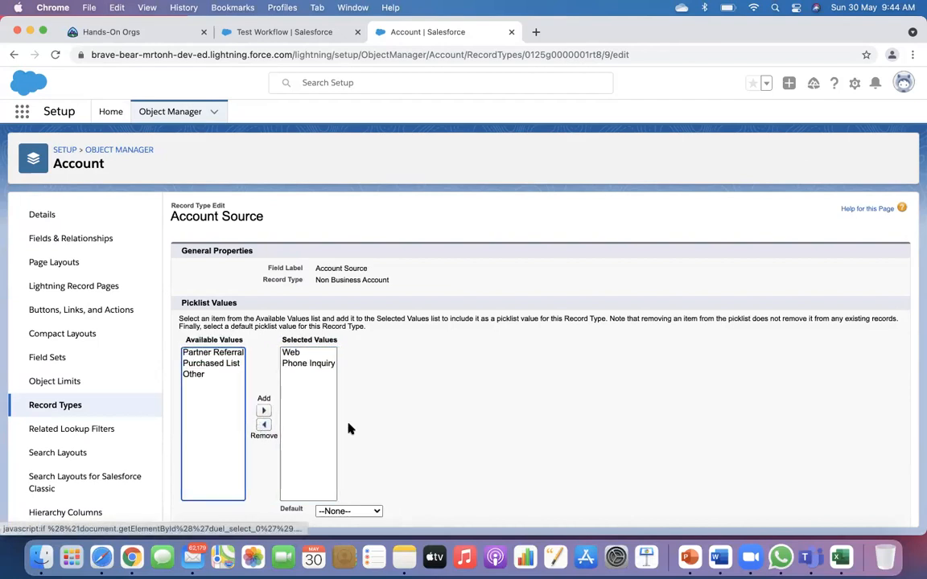
Make Web the default Account Source for the Non Business Account record type and save the picklist values.
scroll(387, 426, down, 1)
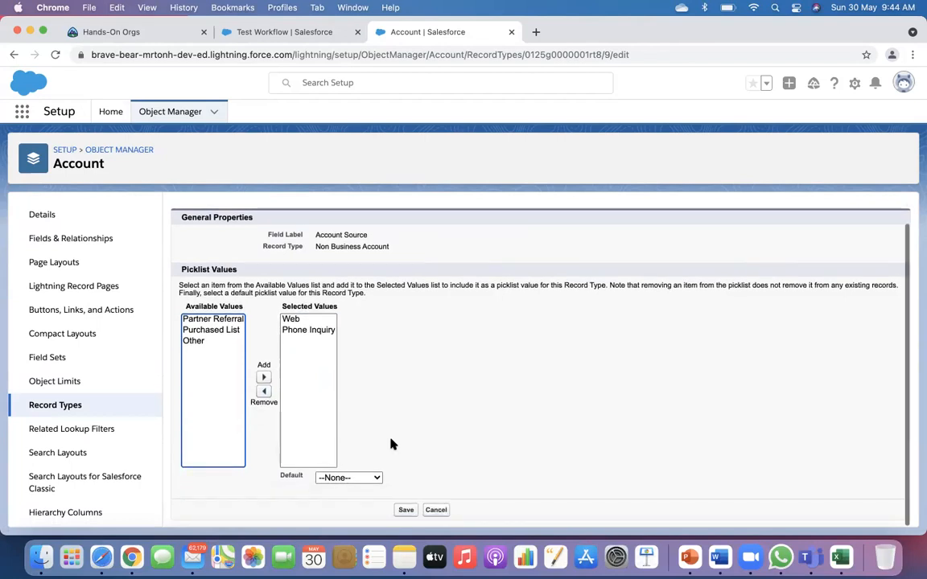
click(358, 481)
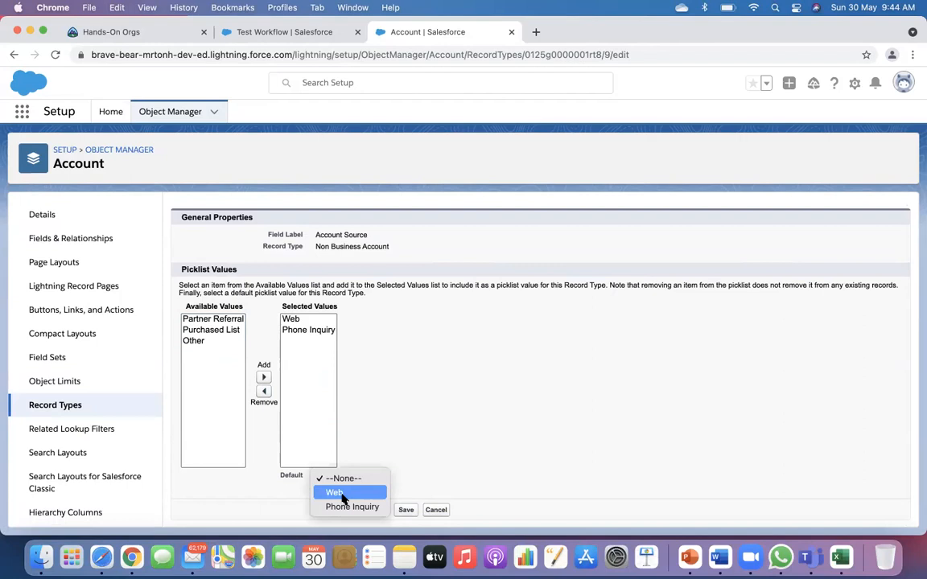
click(342, 494)
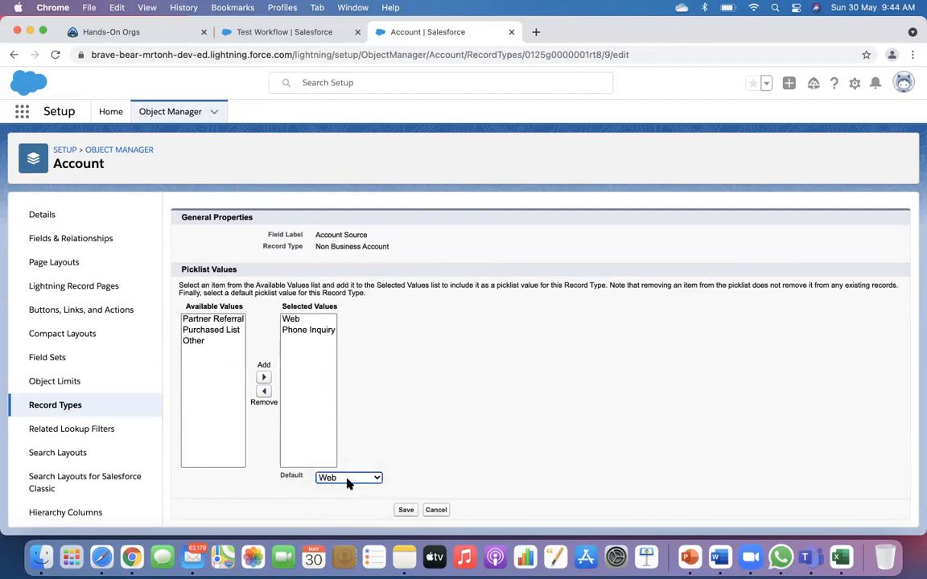
click(407, 511)
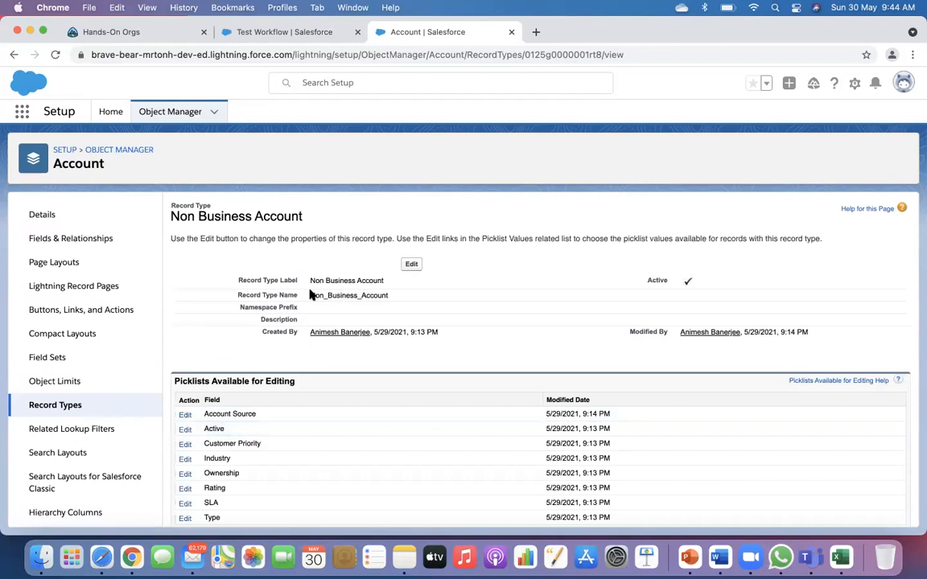
Remove Web and Phone Inquiry from the Account Source values selected for the Business Account record type.
click(71, 407)
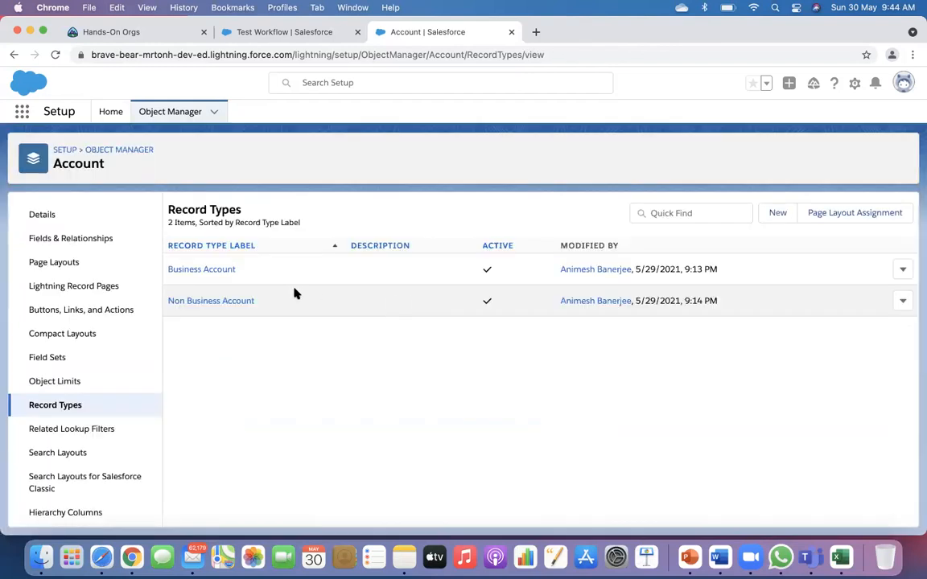
click(199, 271)
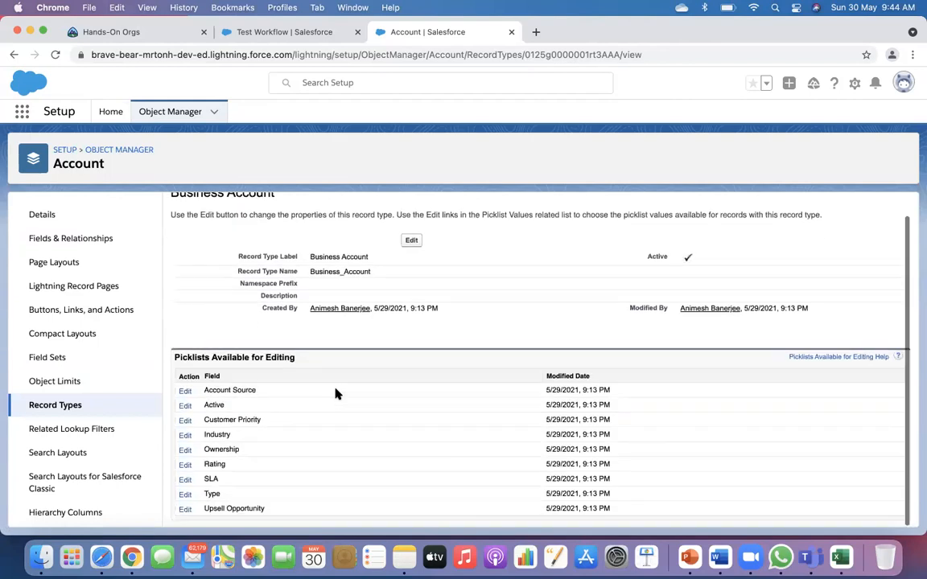
click(185, 391)
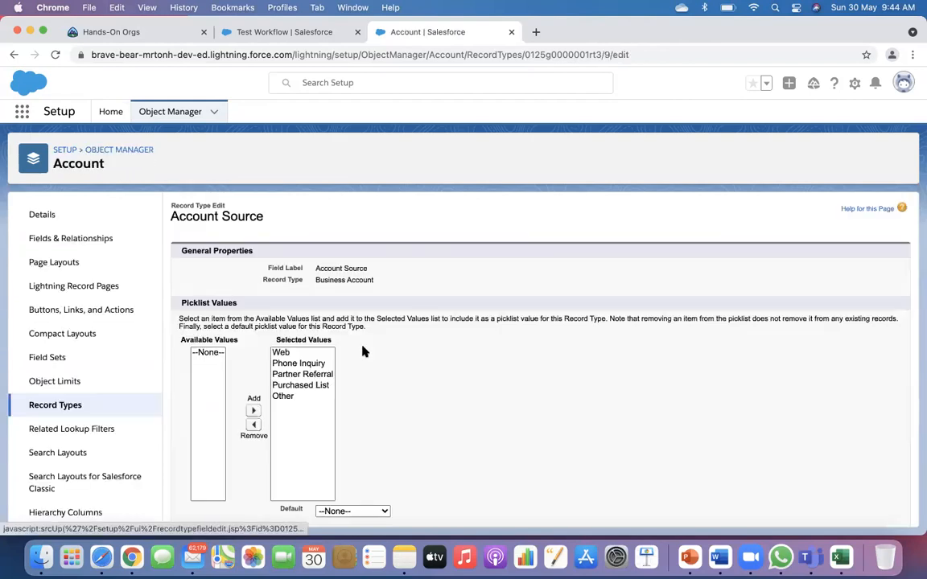
click(284, 354)
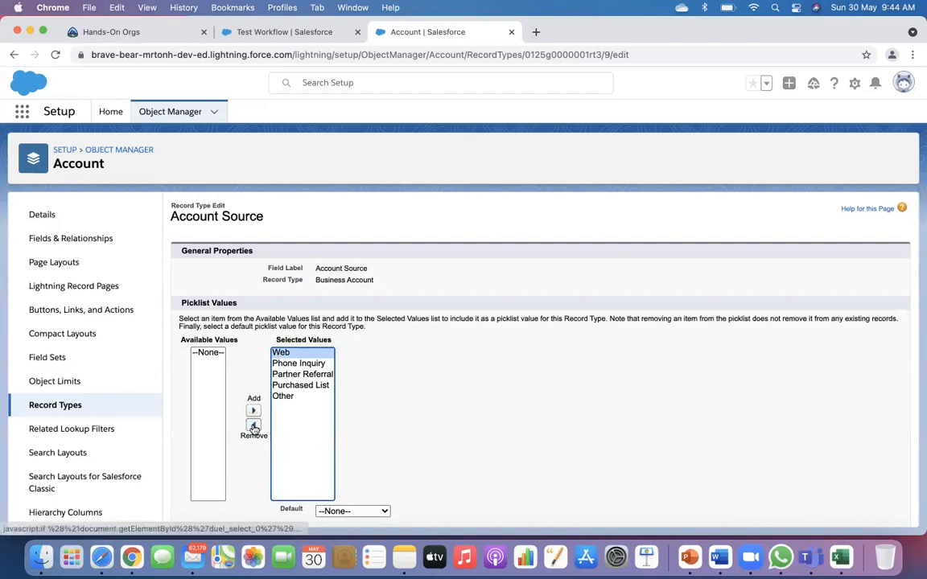
click(254, 424)
click(296, 354)
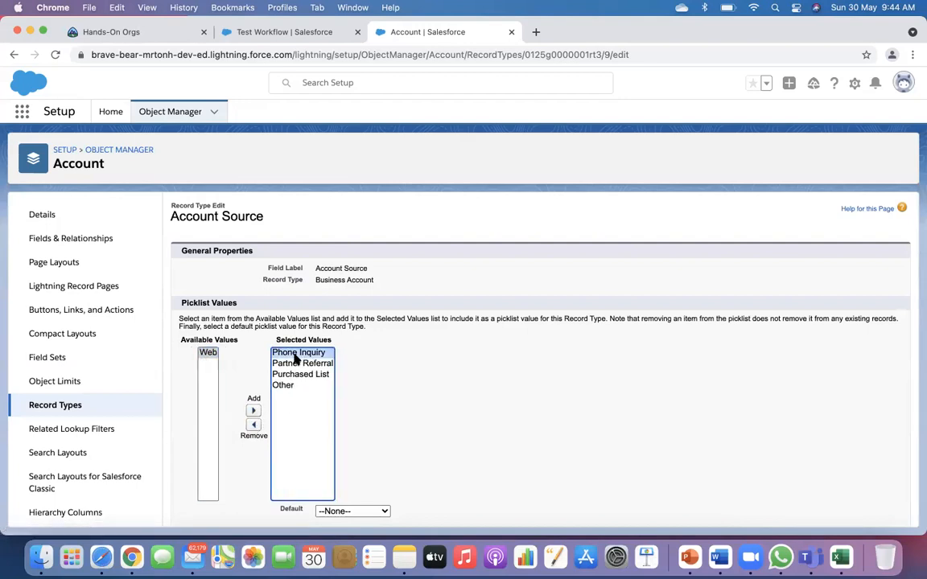
click(254, 424)
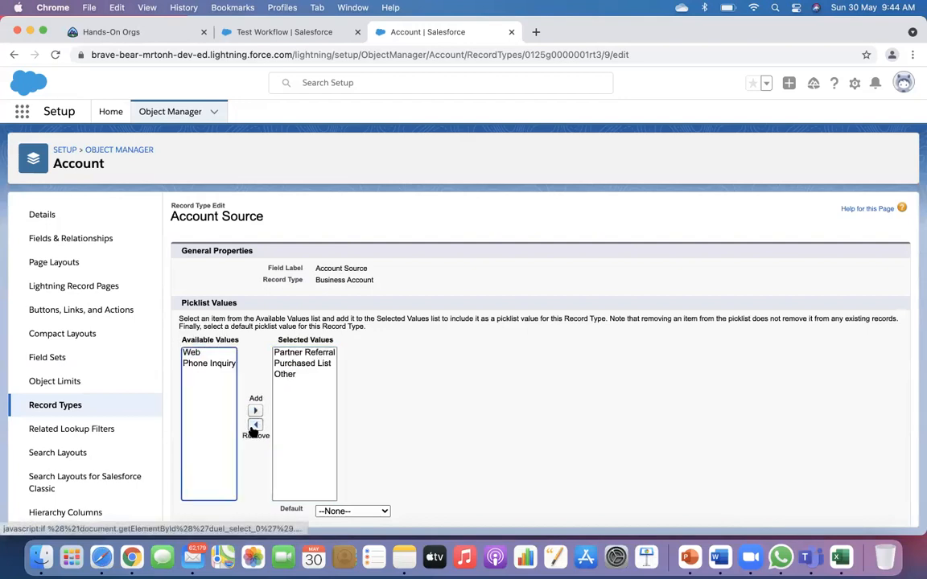
Make Partner Referral the default Account Source for the Business Account record type and save the picklist values.
click(330, 511)
click(357, 468)
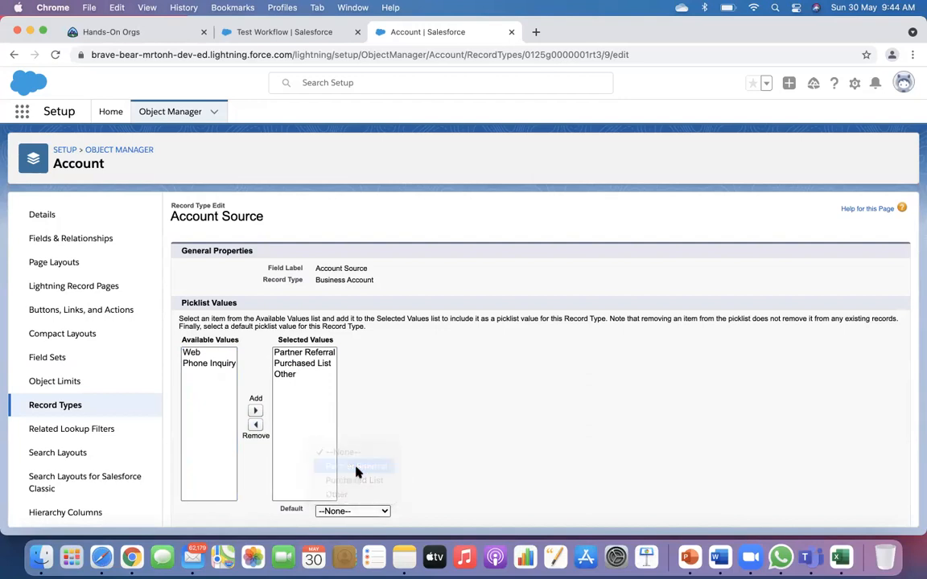
scroll(356, 473, down, 1)
click(406, 511)
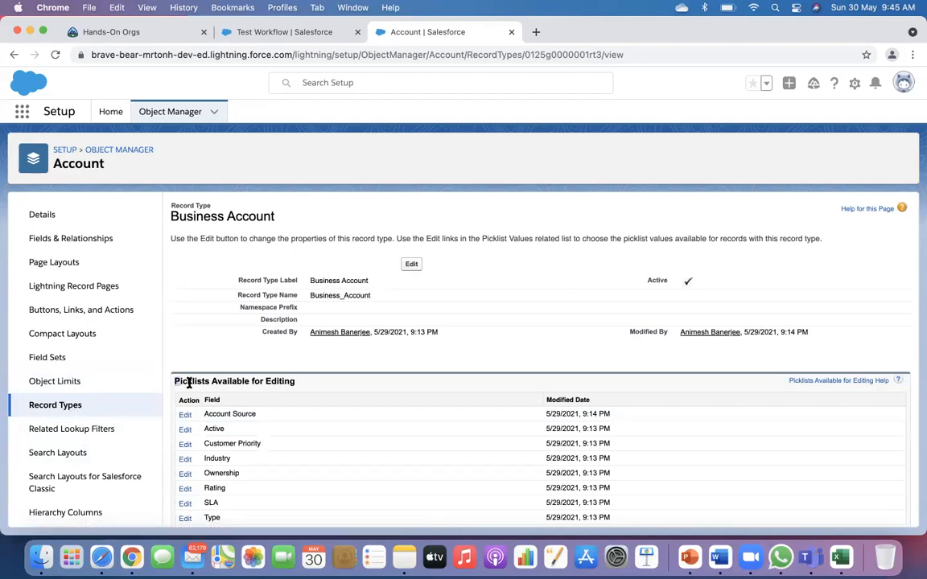
drag(174, 382, 305, 384)
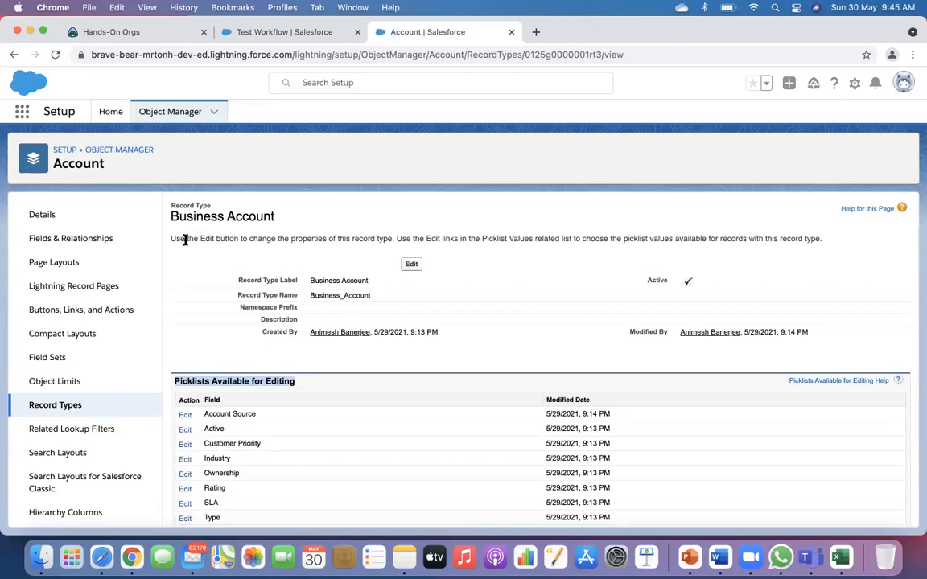
Examine the Account page layout assignments for the Master, Business Account and Non Business Account record types across all profiles.
click(64, 266)
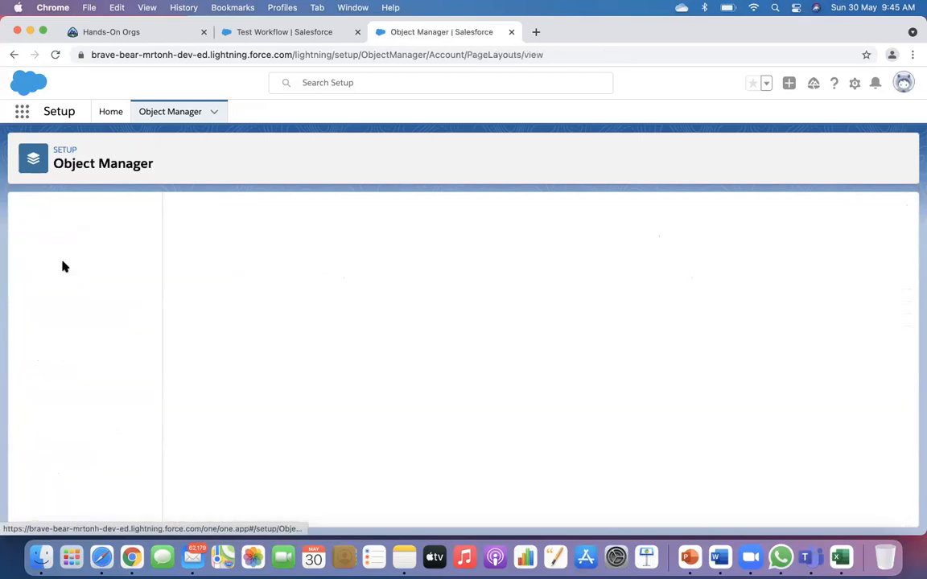
click(821, 214)
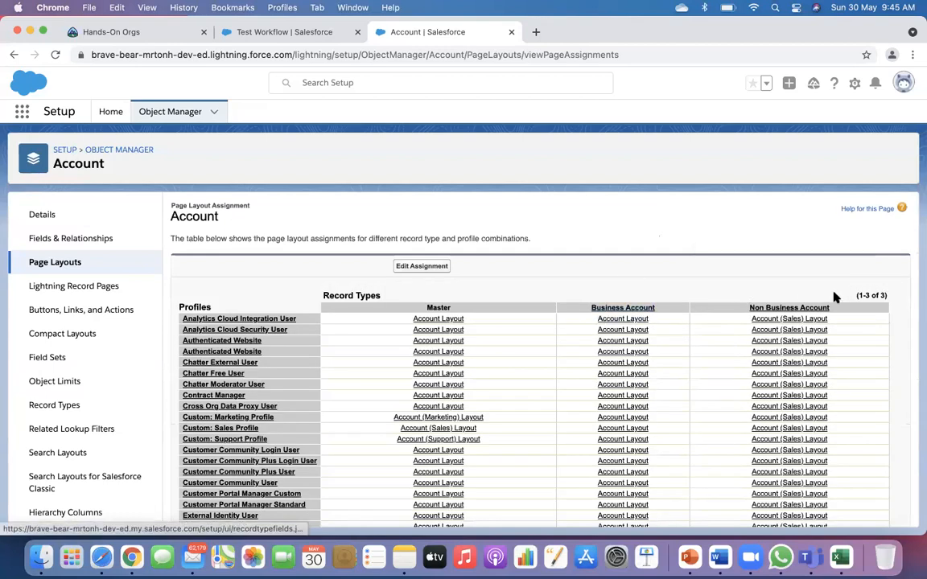
scroll(603, 441, down, 5)
scroll(603, 442, up, 5)
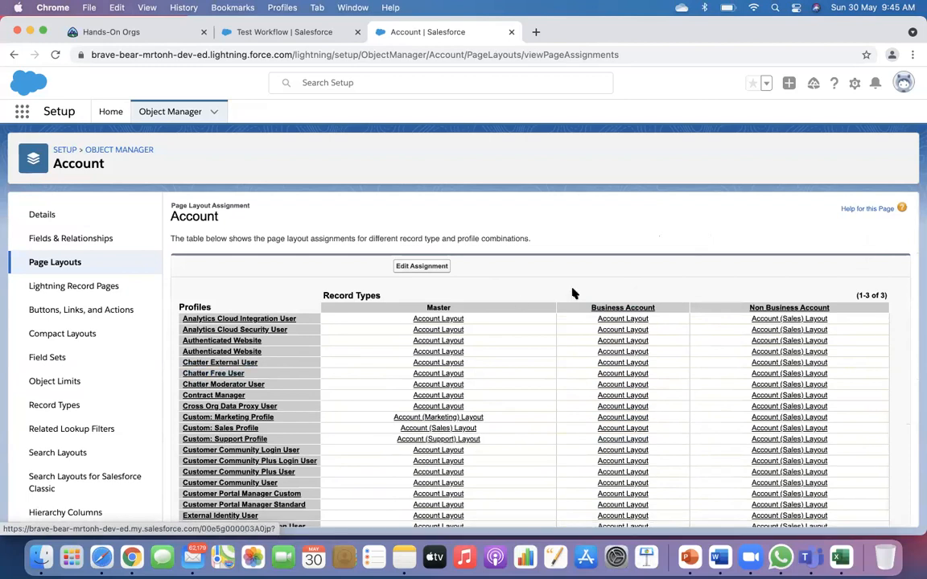
scroll(619, 406, down, 4)
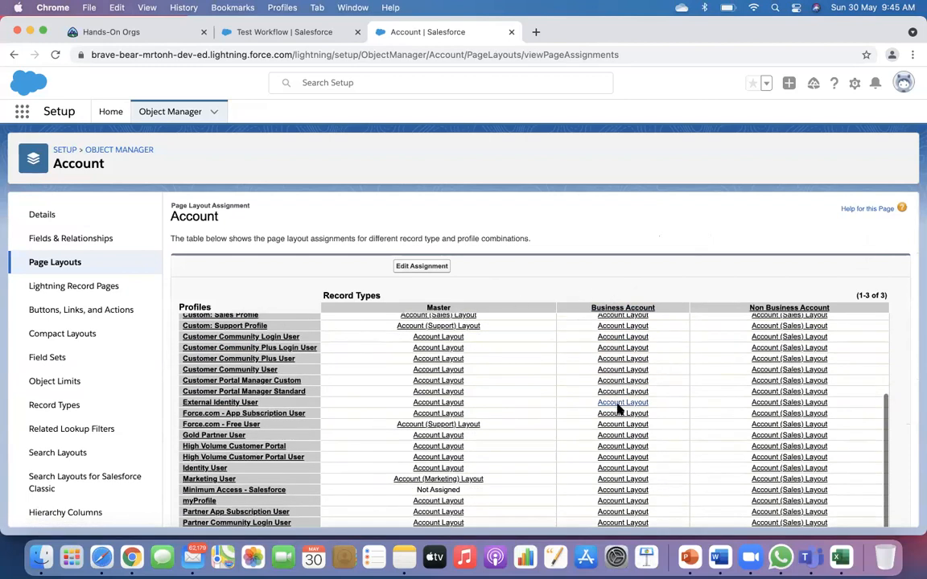
scroll(683, 484, down, 3)
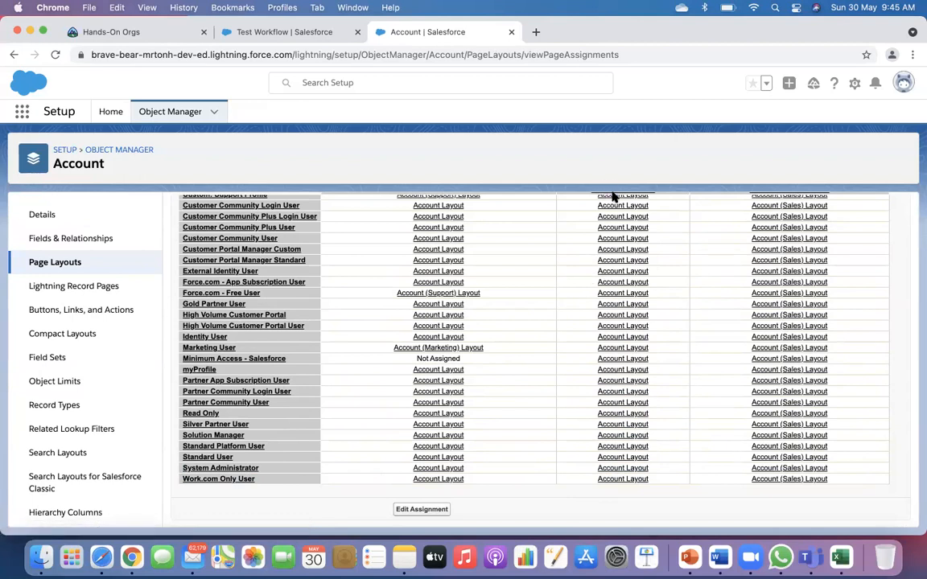
scroll(612, 197, up, 3)
scroll(619, 279, down, 3)
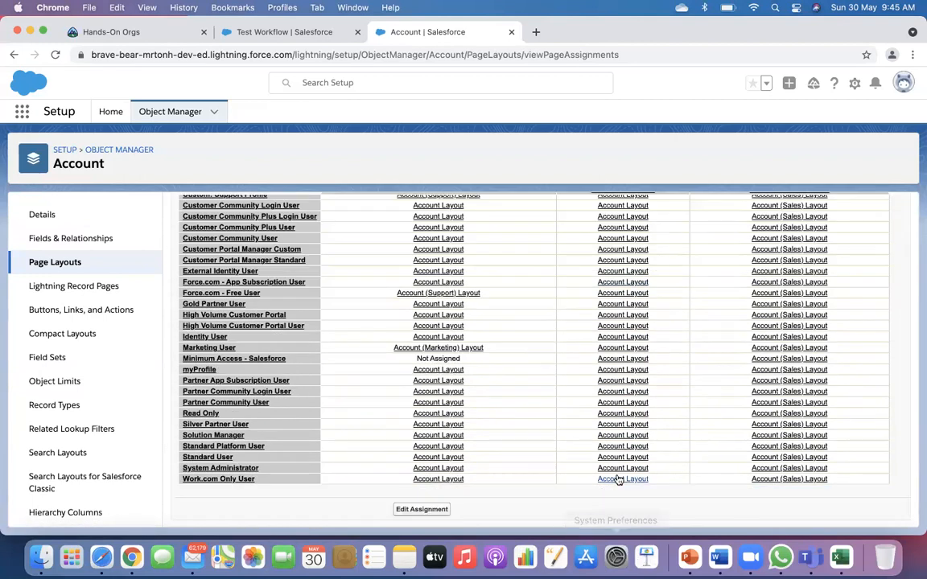
scroll(873, 490, up, 3)
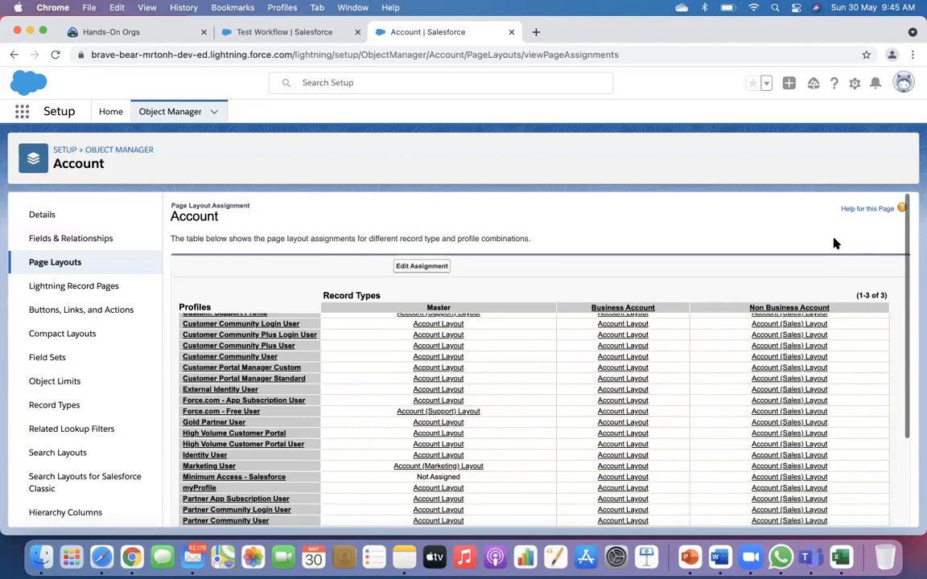
scroll(784, 292, down, 3)
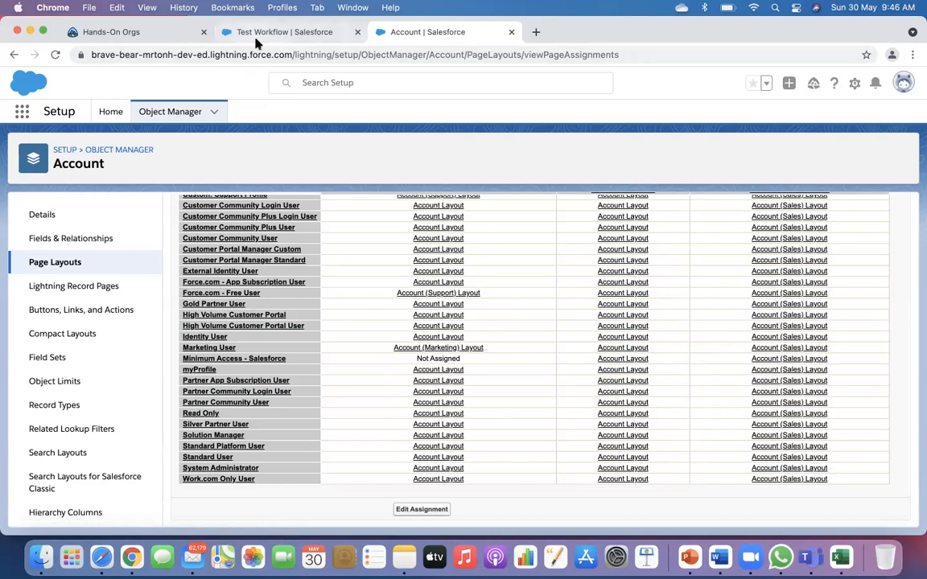
scroll(538, 301, up, 5)
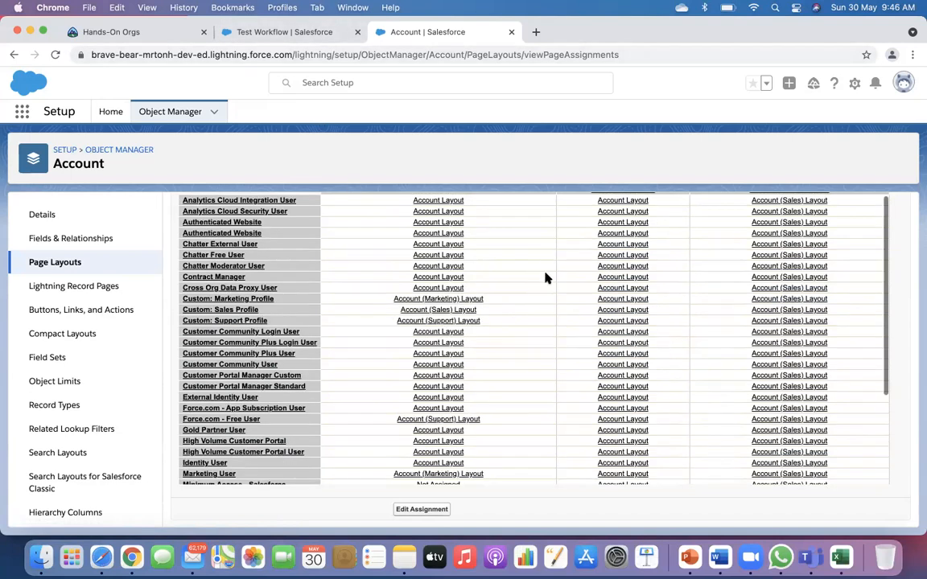
scroll(544, 278, up, 3)
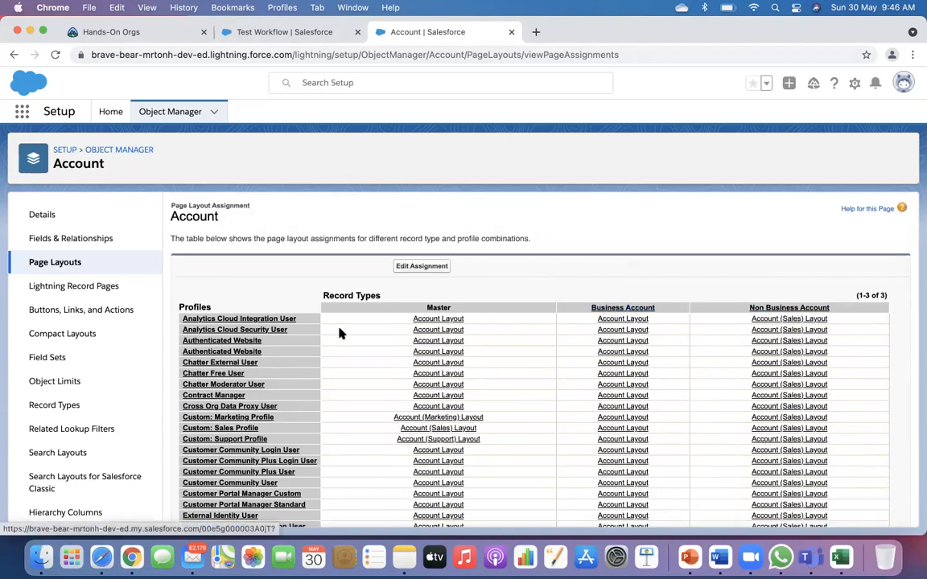
scroll(339, 333, down, 3)
scroll(339, 333, down, 3)
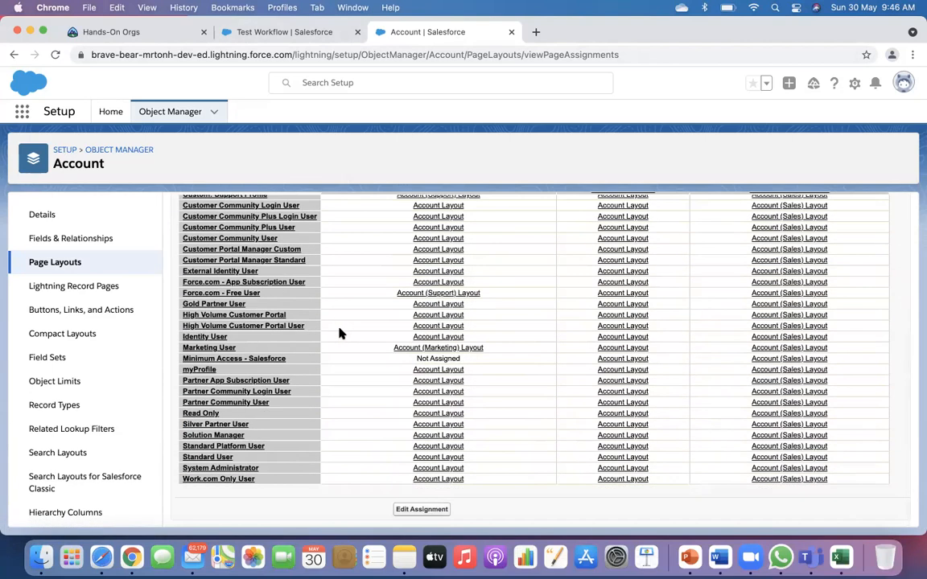
Return to the Test Workflow account, reload its page and start a new account.
click(232, 35)
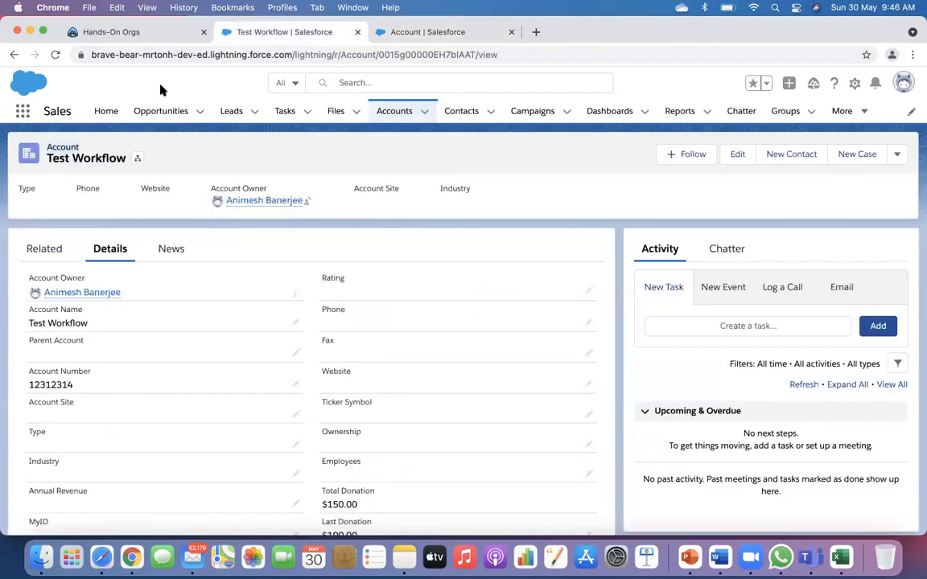
click(55, 54)
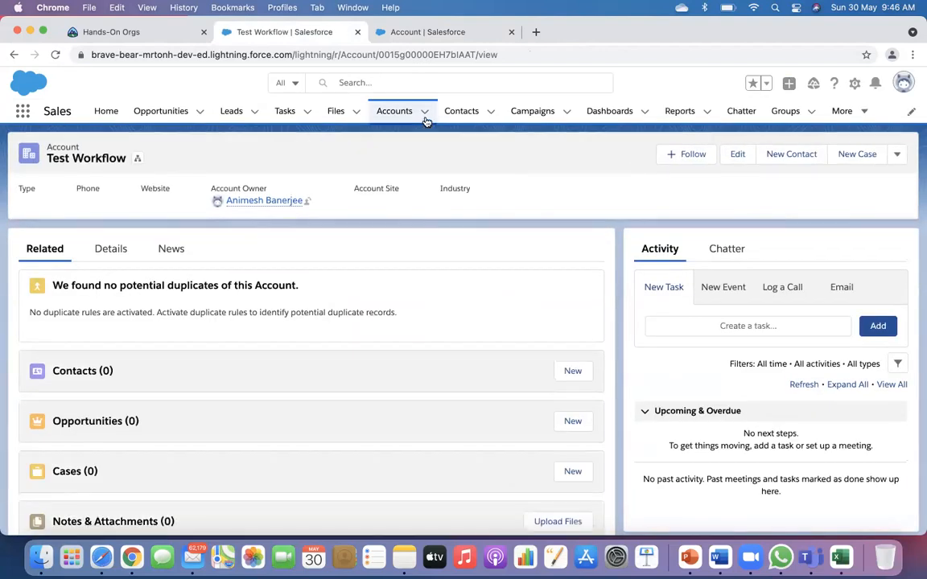
click(425, 117)
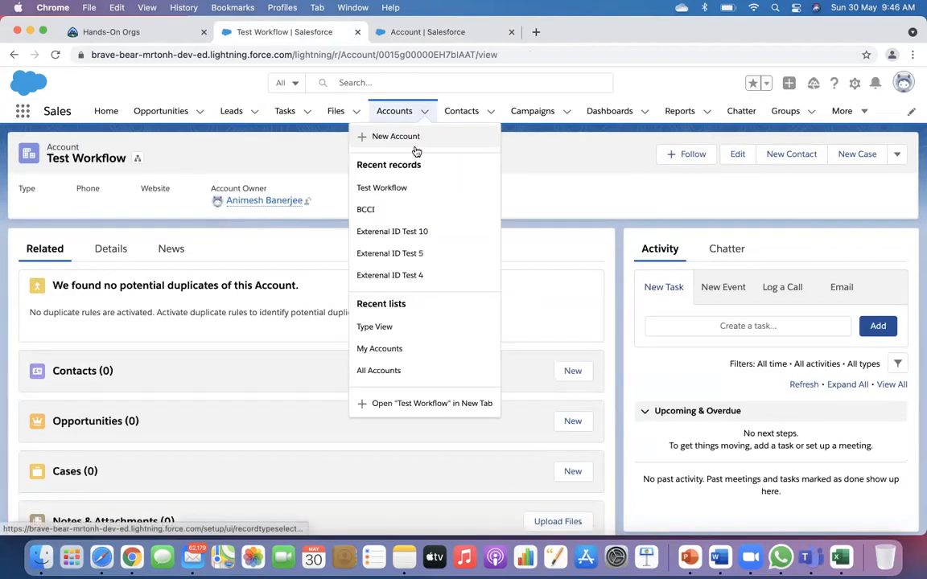
click(416, 138)
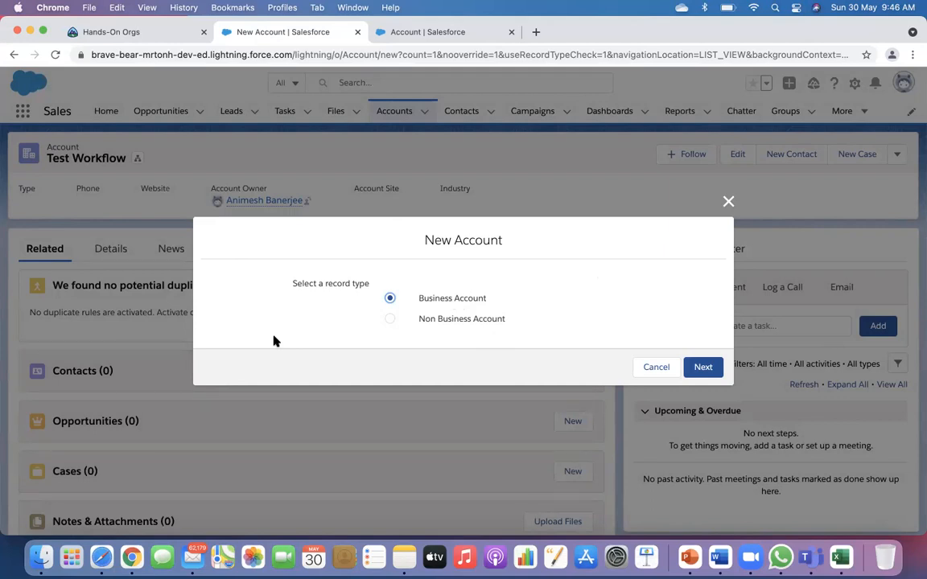
Compare the new account forms of the Business Account and Non Business Account record types, closing each without saving.
click(701, 370)
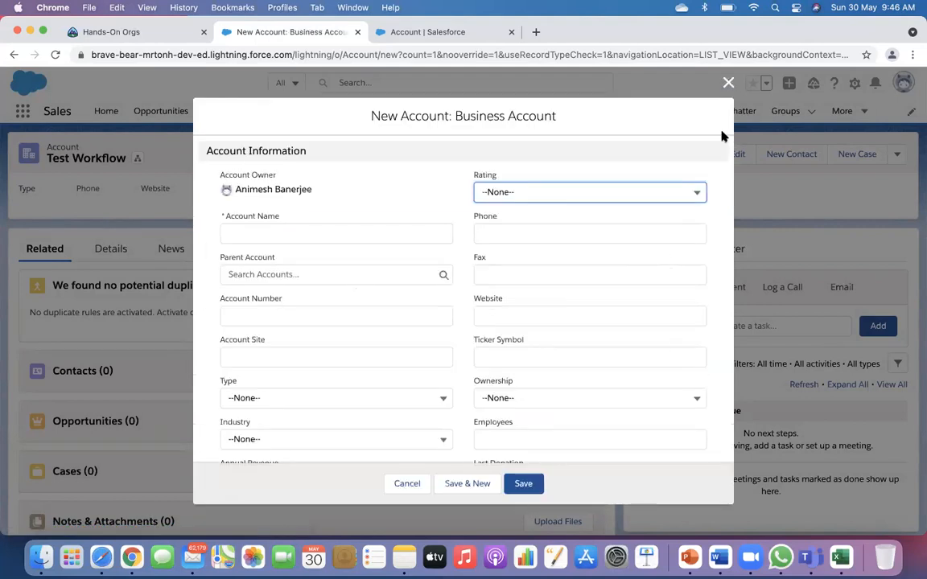
click(728, 82)
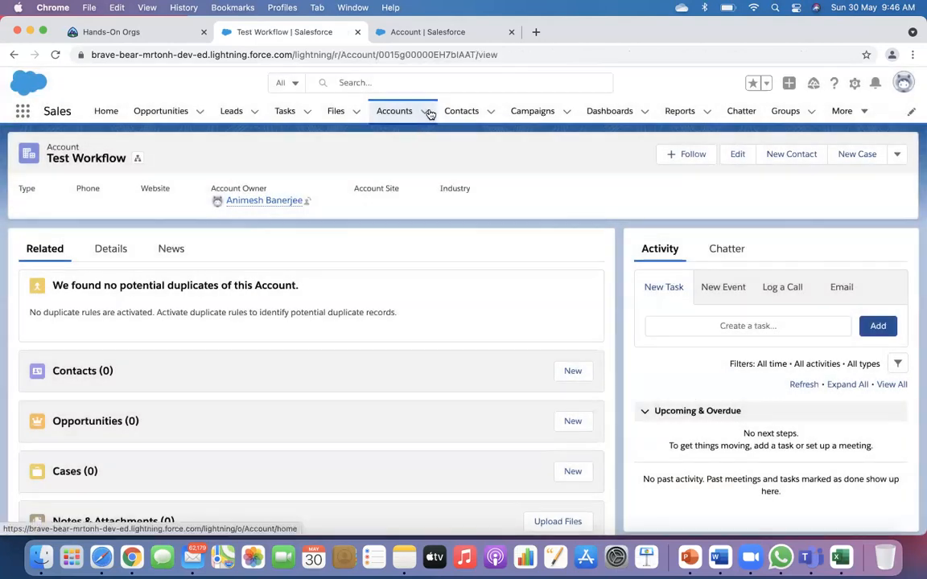
click(428, 113)
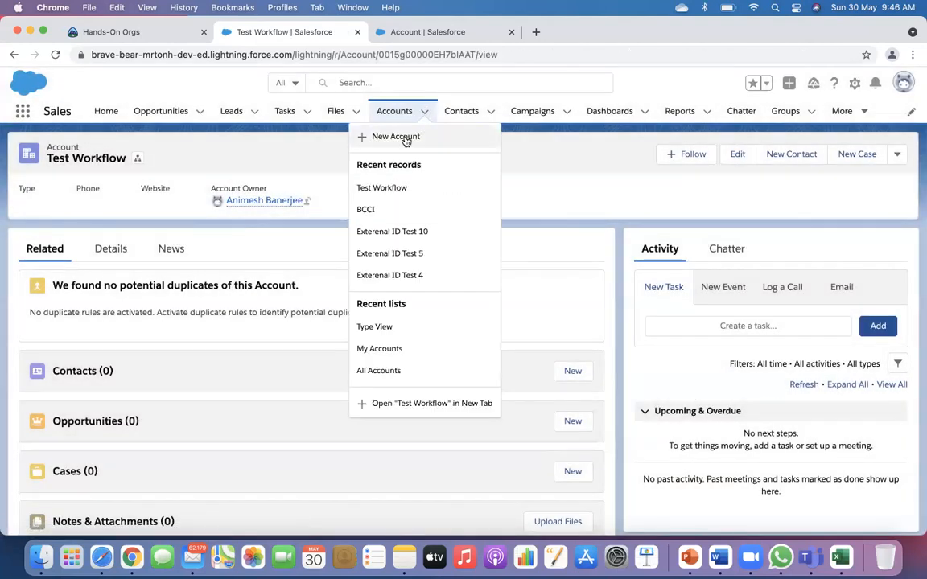
click(404, 137)
click(393, 320)
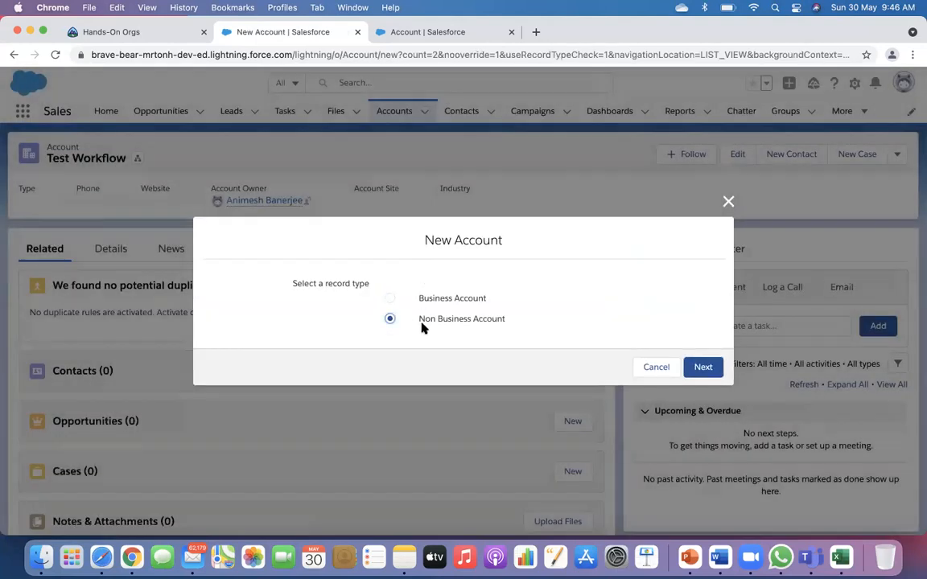
click(702, 366)
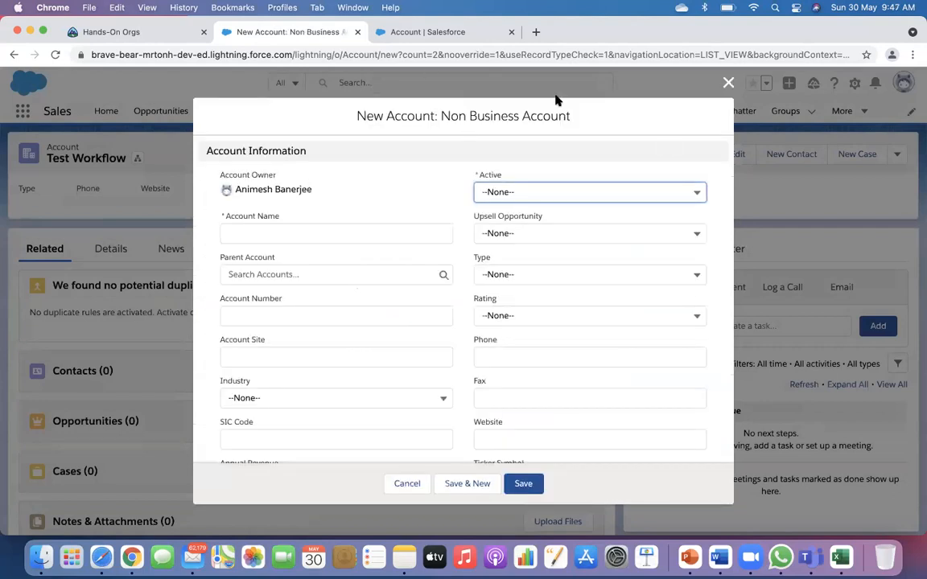
click(729, 83)
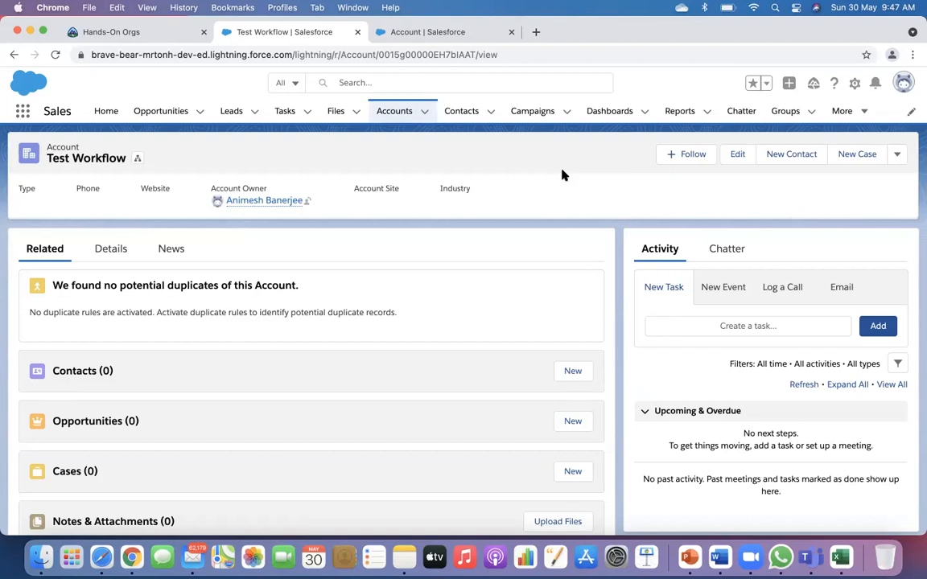
Look through the whole new Business Account form for the Account Source field and close it without saving.
click(424, 114)
click(402, 137)
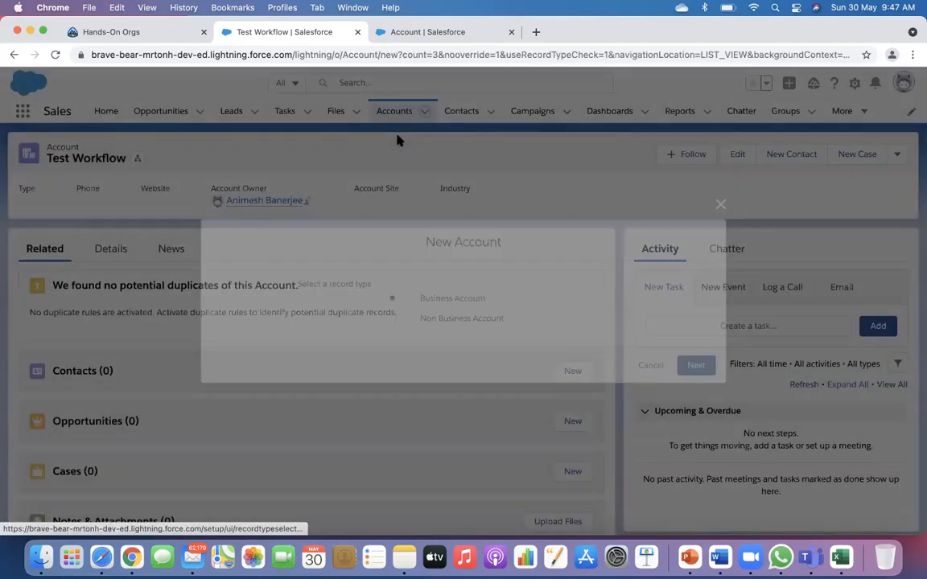
click(704, 368)
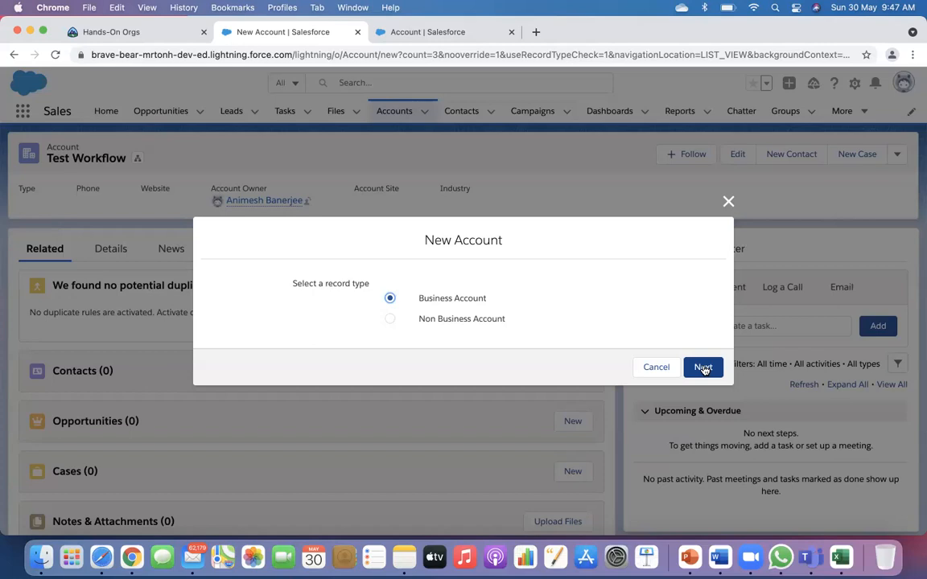
click(703, 368)
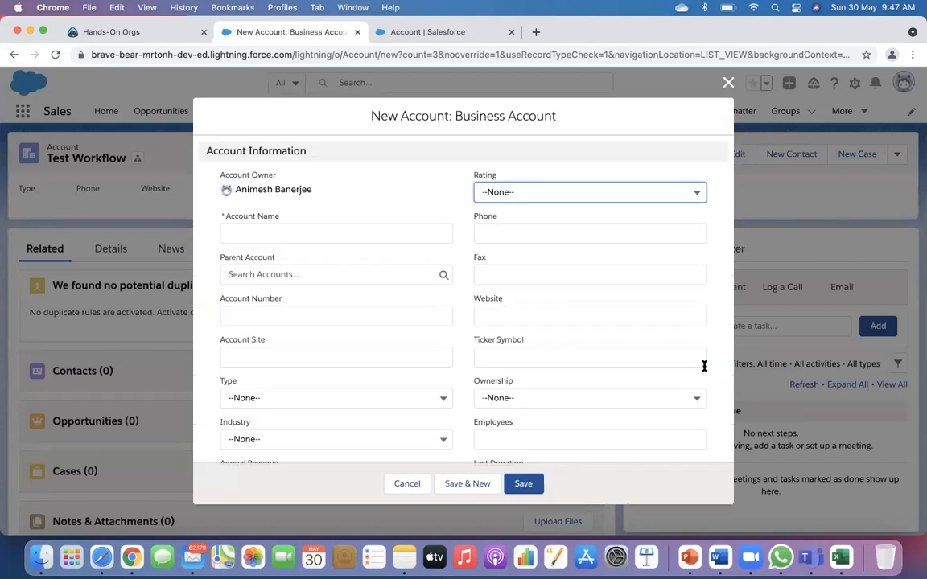
scroll(423, 351, down, 3)
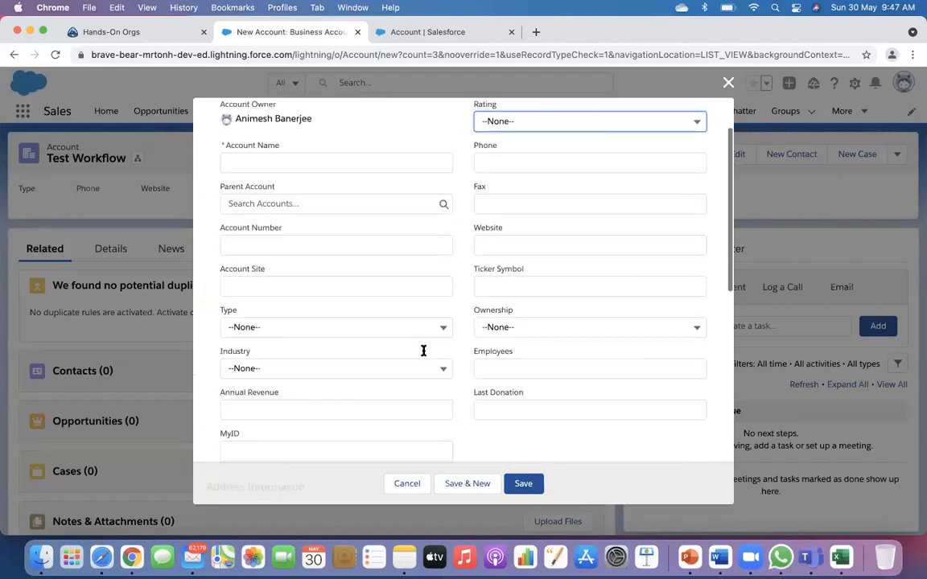
scroll(555, 358, down, 8)
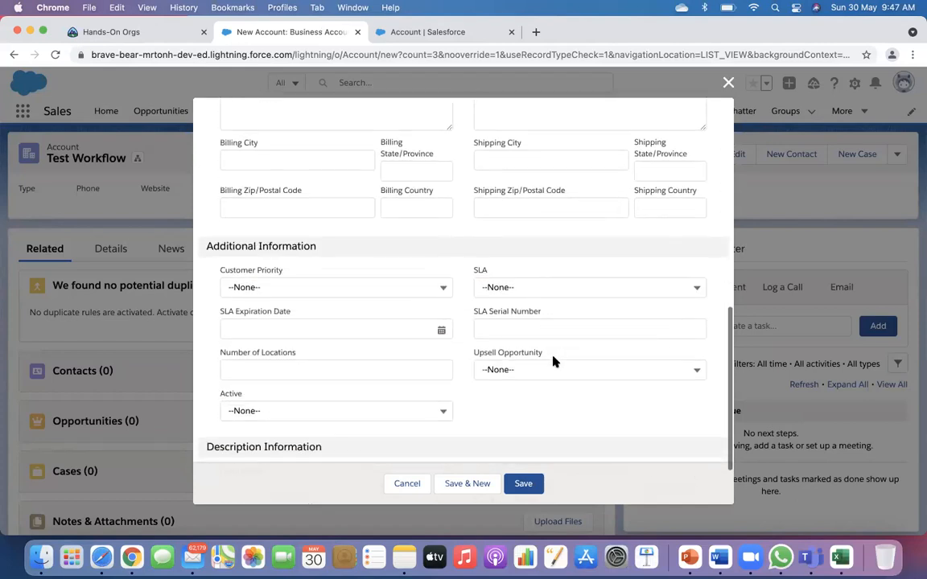
scroll(553, 362, down, 2)
scroll(553, 362, up, 8)
scroll(553, 358, up, 1)
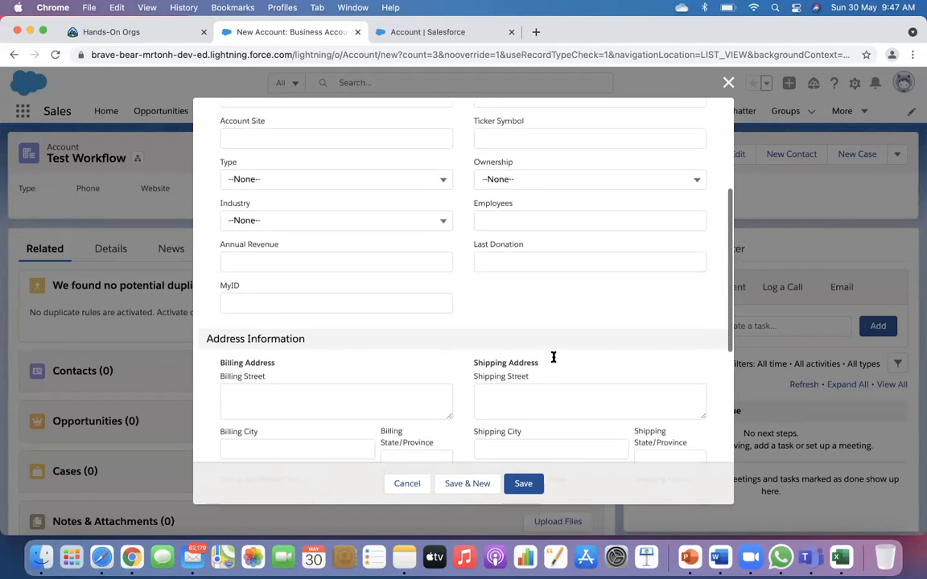
scroll(553, 358, up, 6)
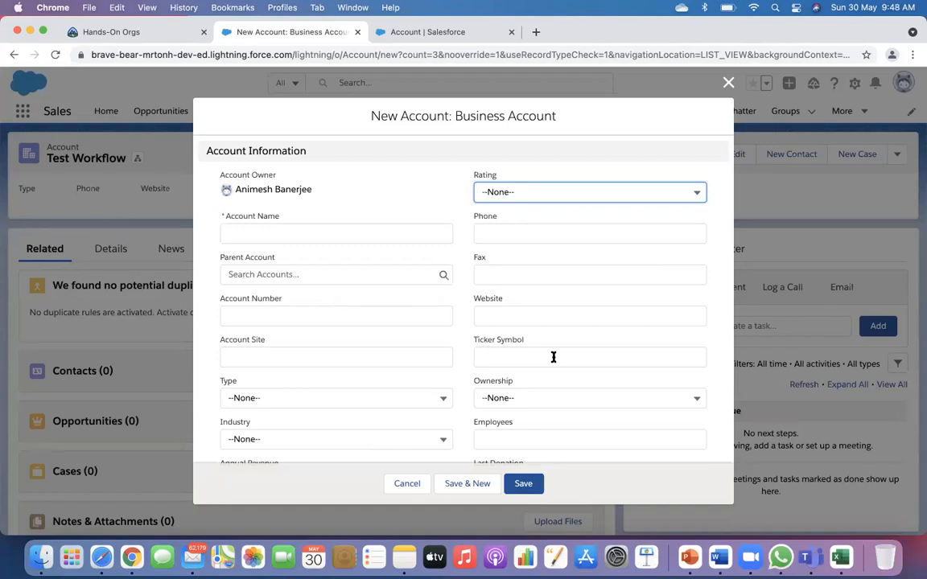
key(Down)
scroll(553, 362, down, 2)
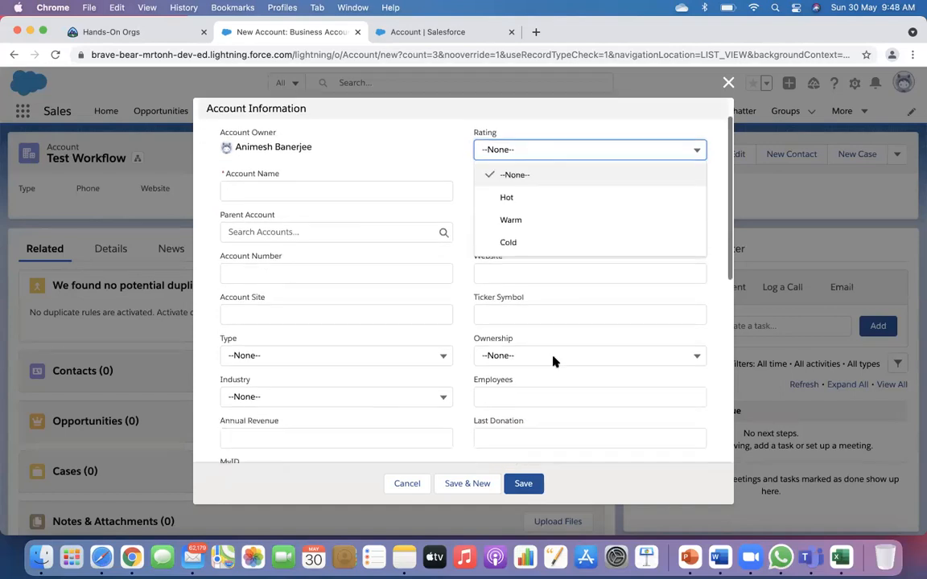
scroll(552, 362, down, 1)
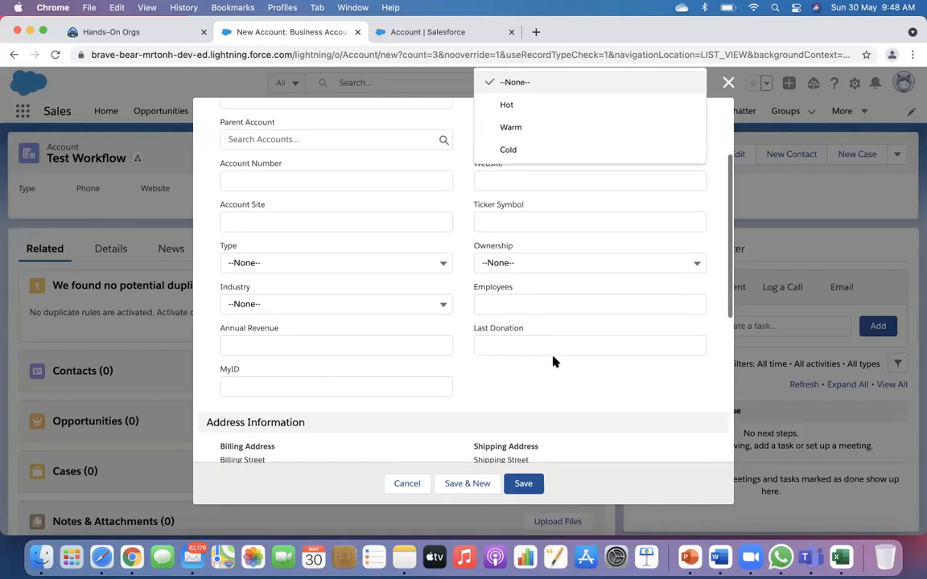
key(Down)
key(Return)
scroll(553, 362, down, 5)
scroll(552, 362, down, 5)
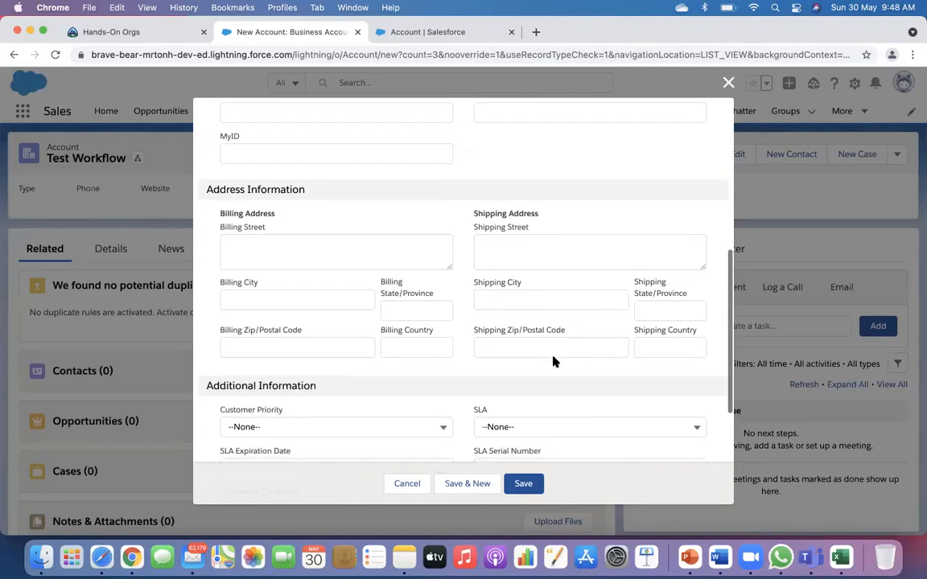
scroll(552, 362, down, 1)
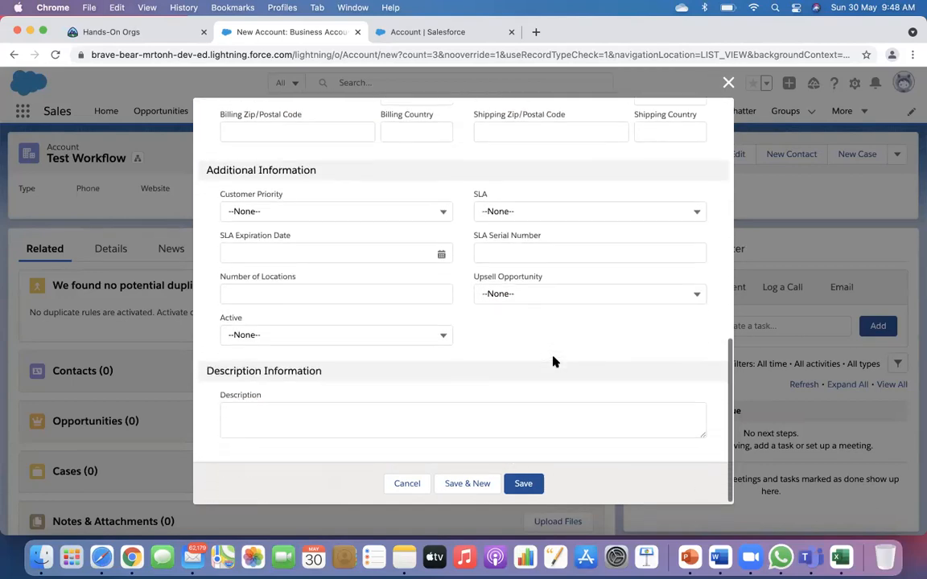
scroll(553, 362, up, 15)
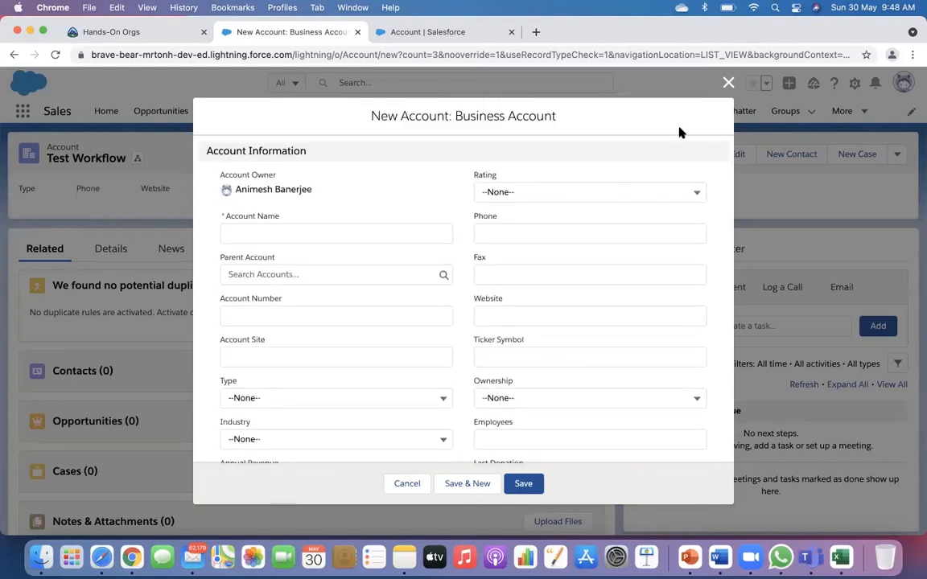
click(728, 83)
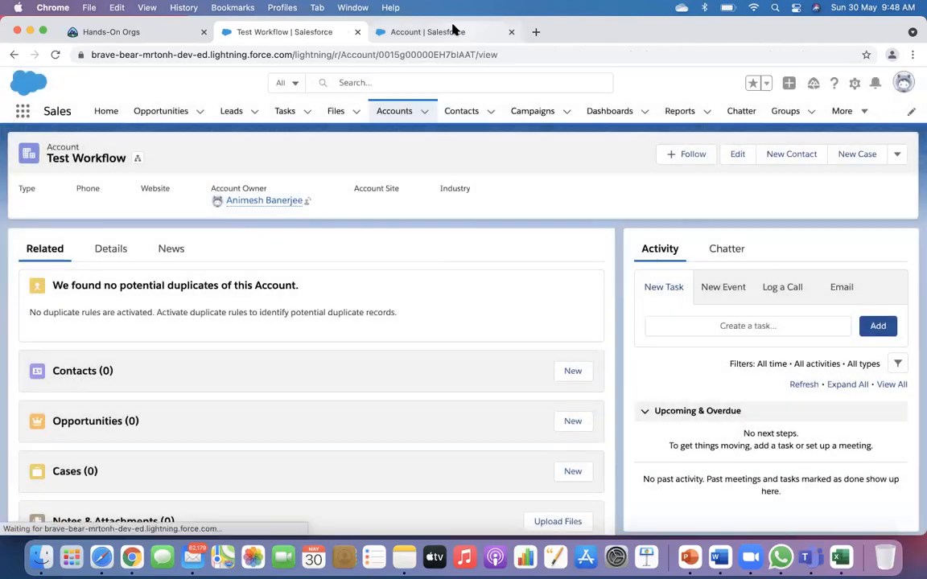
In the Account object's setup, add the Account Source field below Account Owner in Account Layout and save the layout.
click(448, 30)
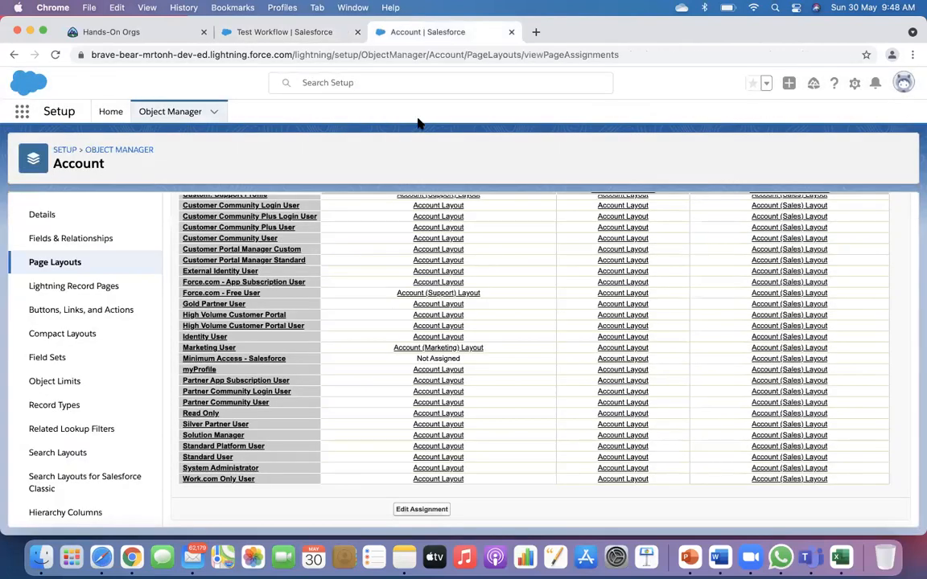
click(59, 266)
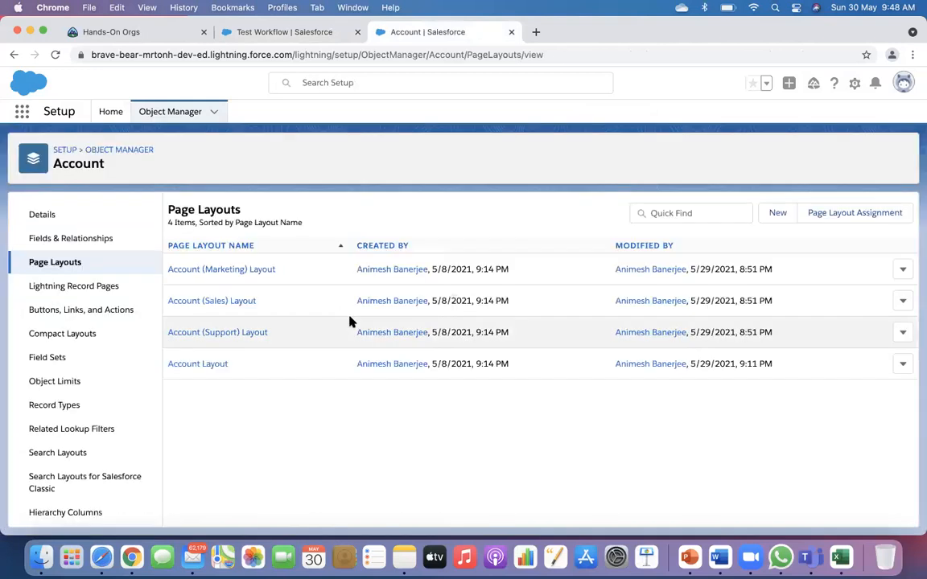
click(185, 366)
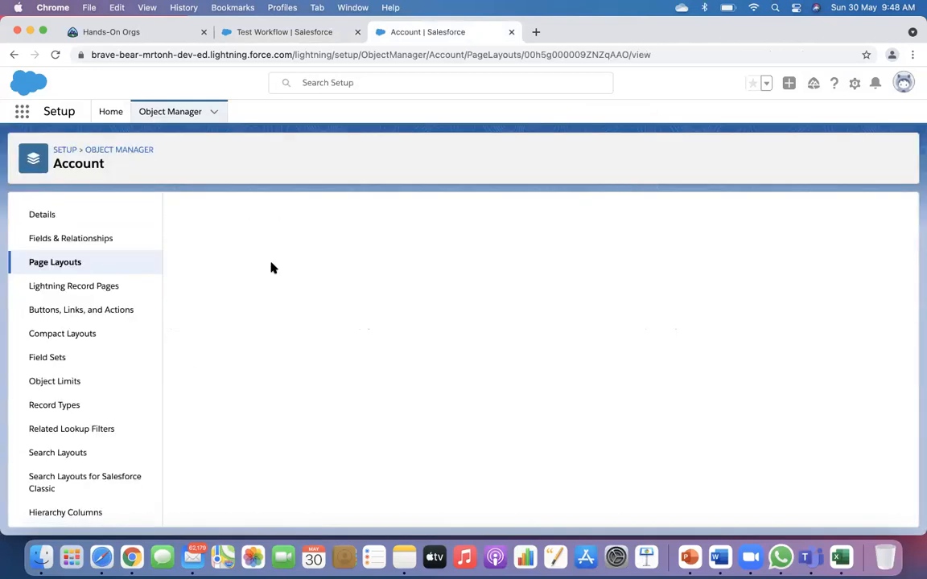
scroll(300, 368, down, 10)
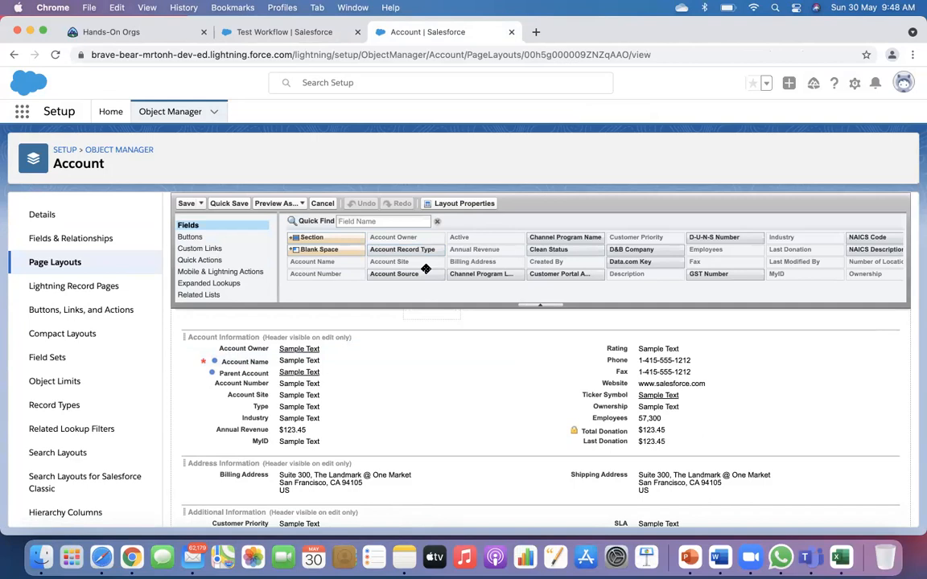
drag(394, 274, 333, 359)
click(186, 203)
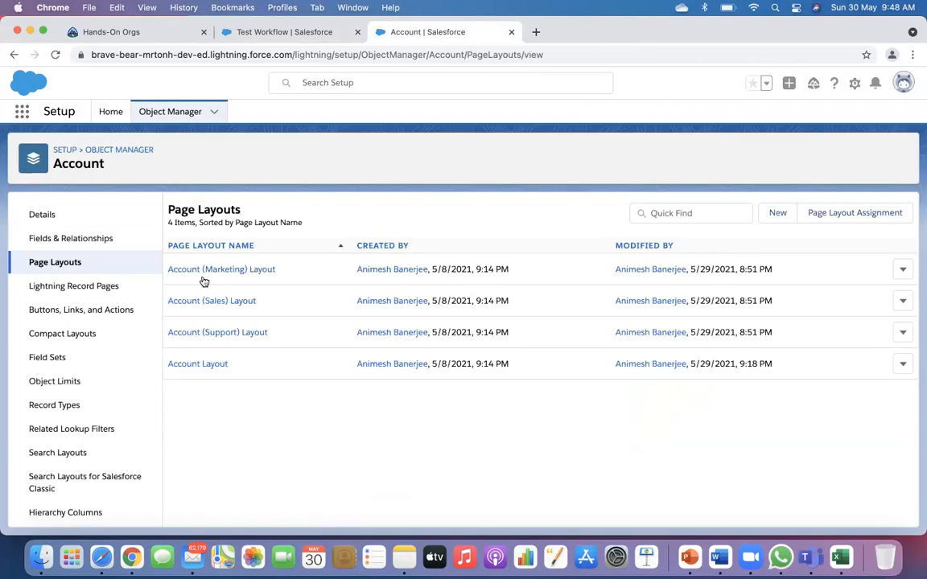
Add the Account Source field below Account Owner in Account (Sales) Layout and save the layout.
click(218, 303)
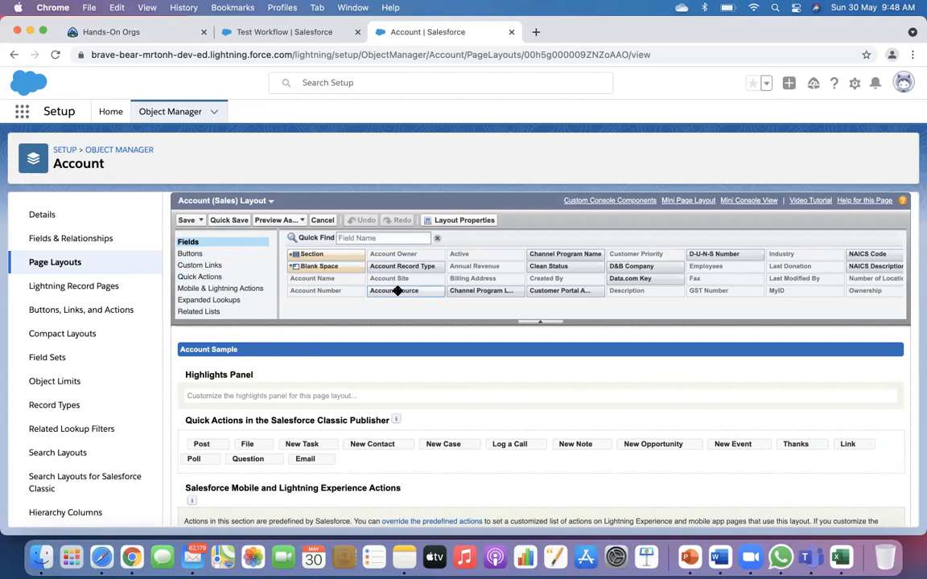
drag(397, 290, 325, 438)
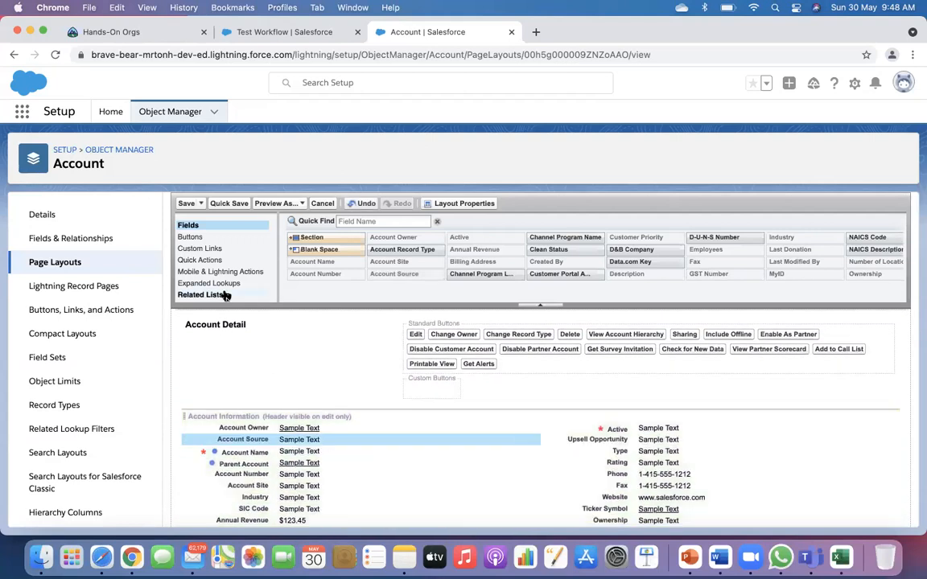
click(184, 203)
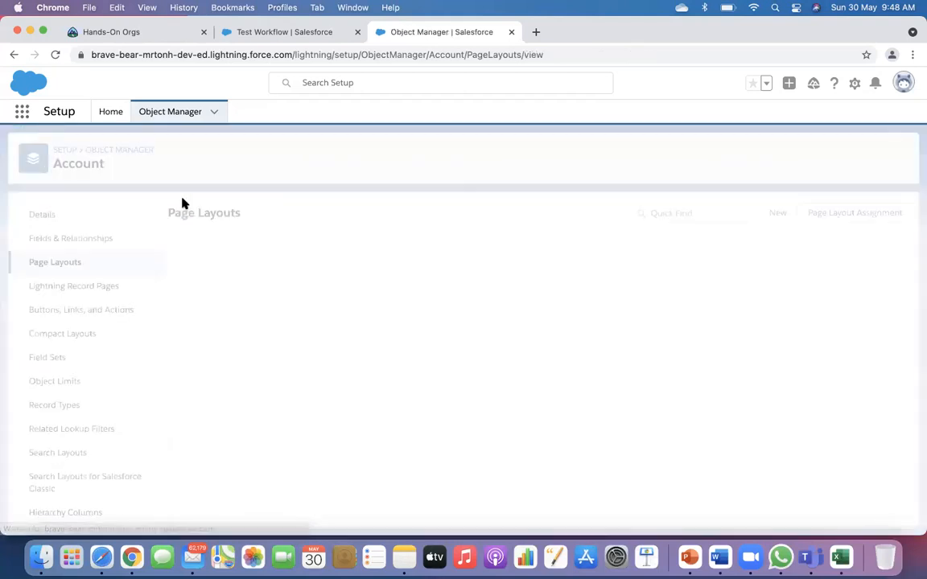
Reload the Test Workflow account page, check the Account Source options in a new Business Account form, and cancel it.
click(252, 33)
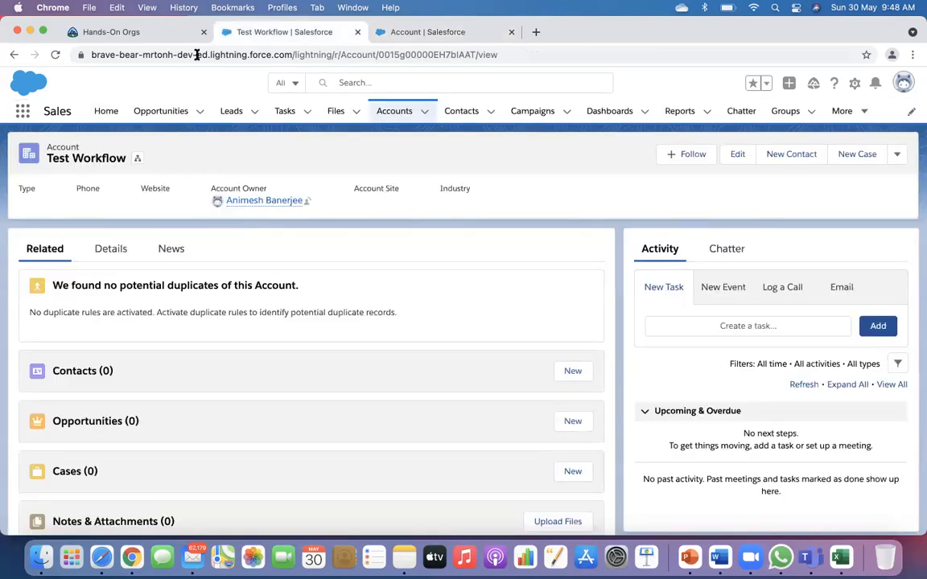
click(55, 54)
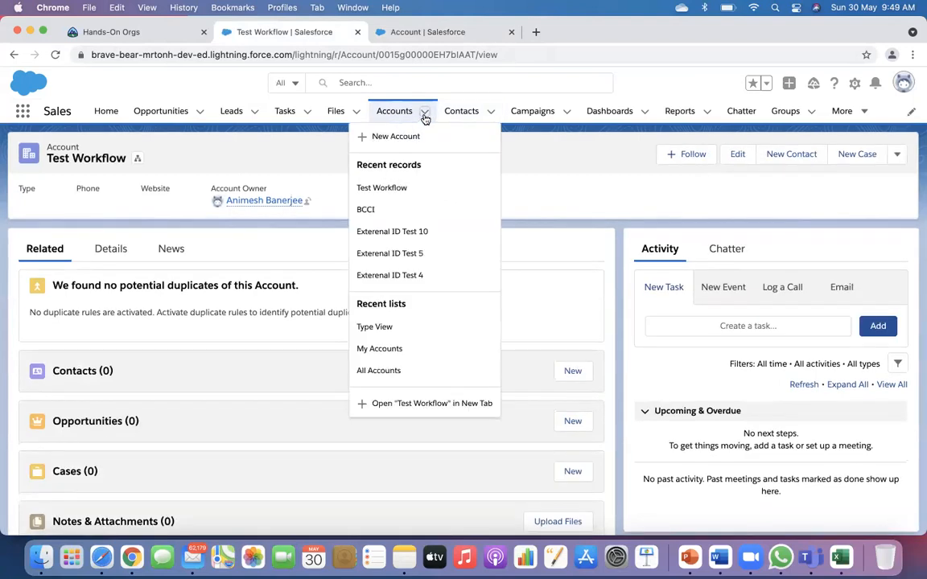
click(392, 136)
click(702, 368)
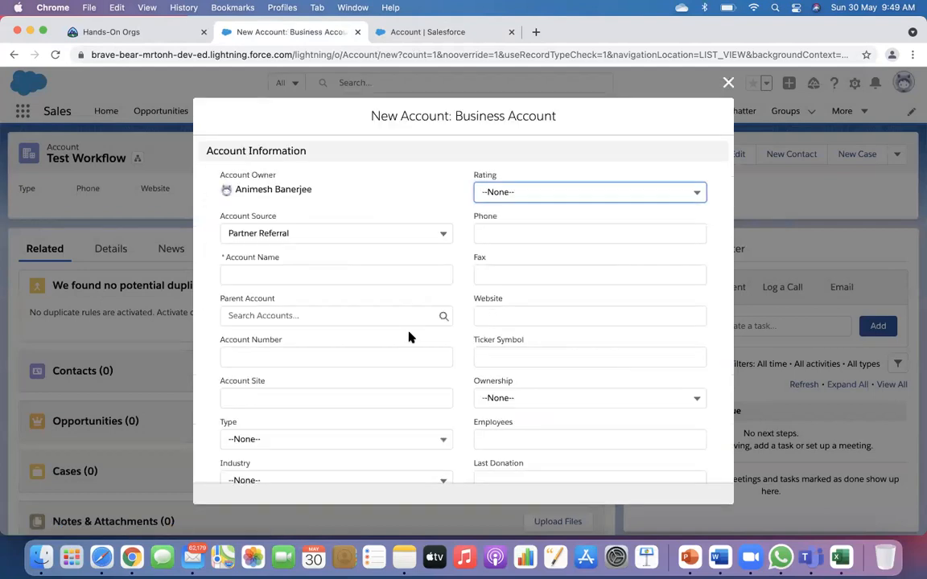
click(264, 234)
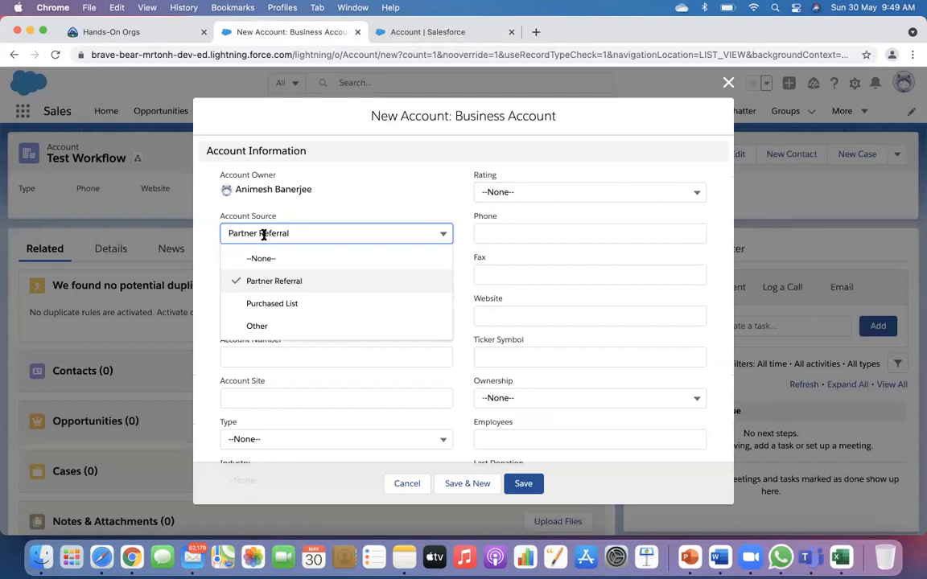
click(320, 179)
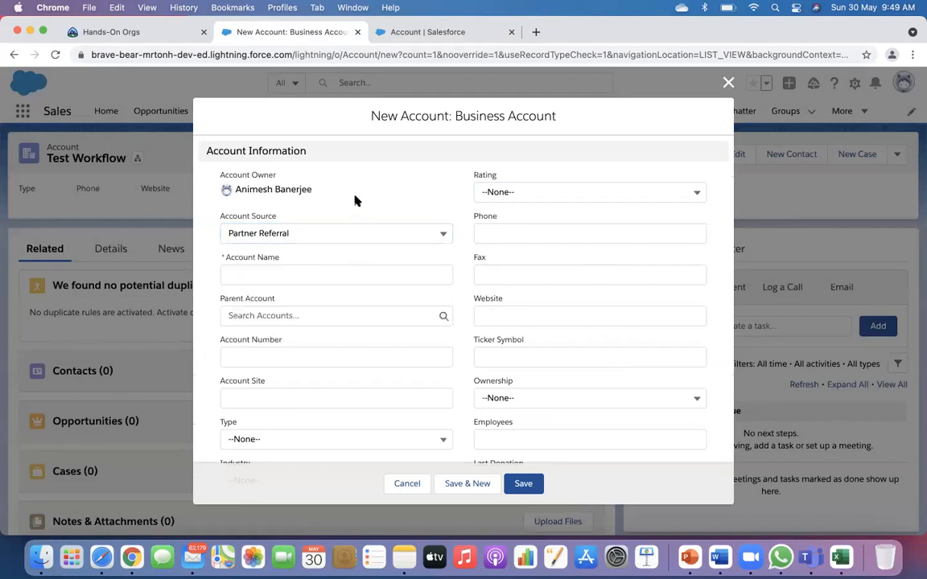
click(411, 487)
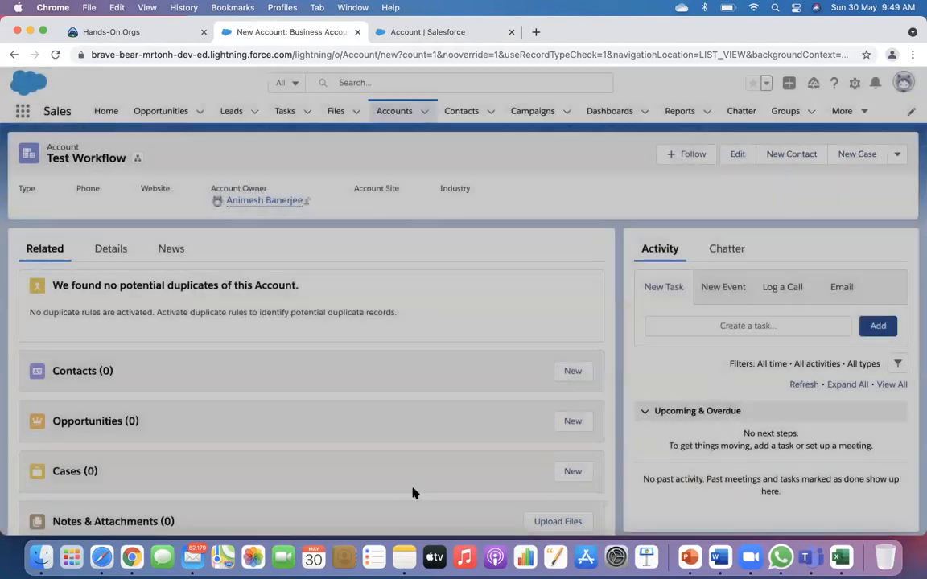
Check the Account Source options in a new Non Business Account form and close it without saving.
click(422, 115)
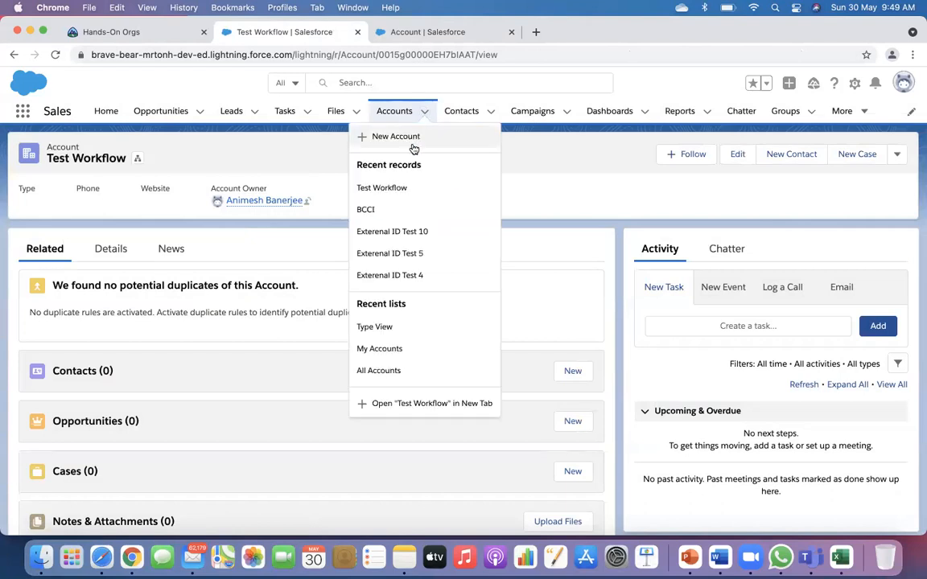
click(411, 138)
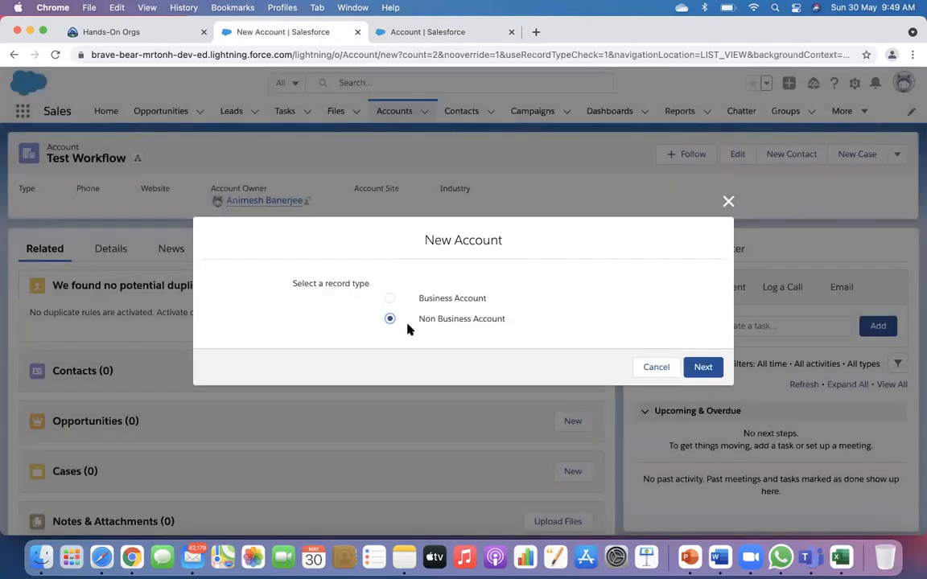
click(701, 367)
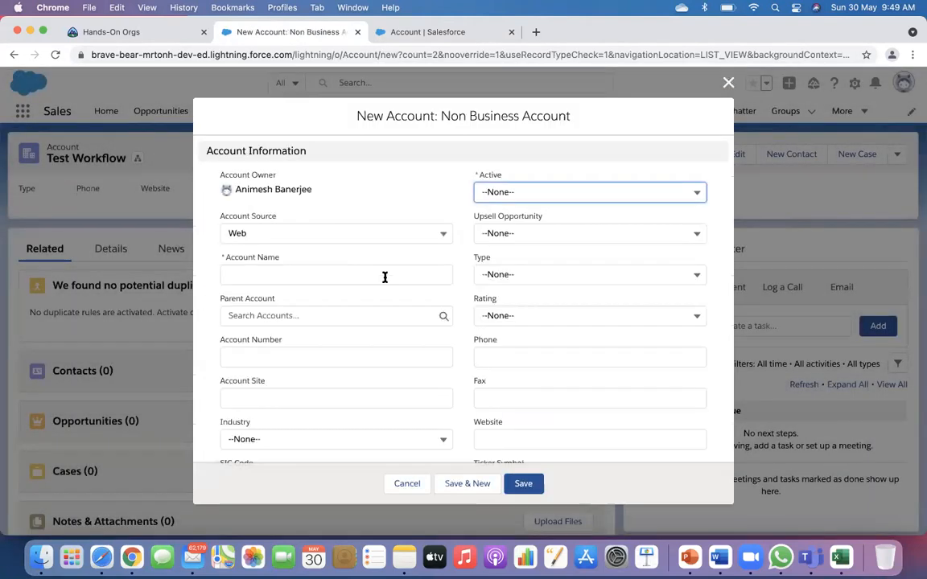
click(275, 232)
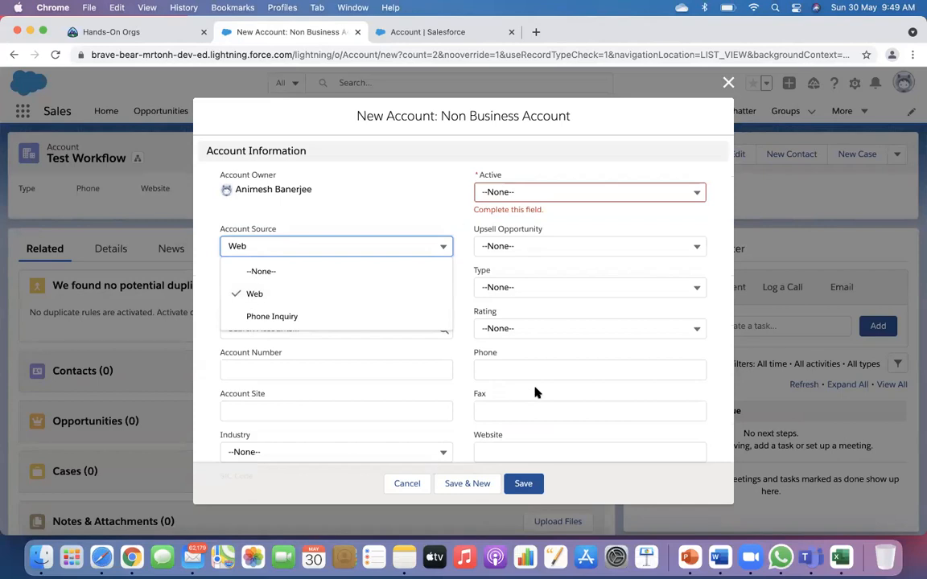
click(728, 82)
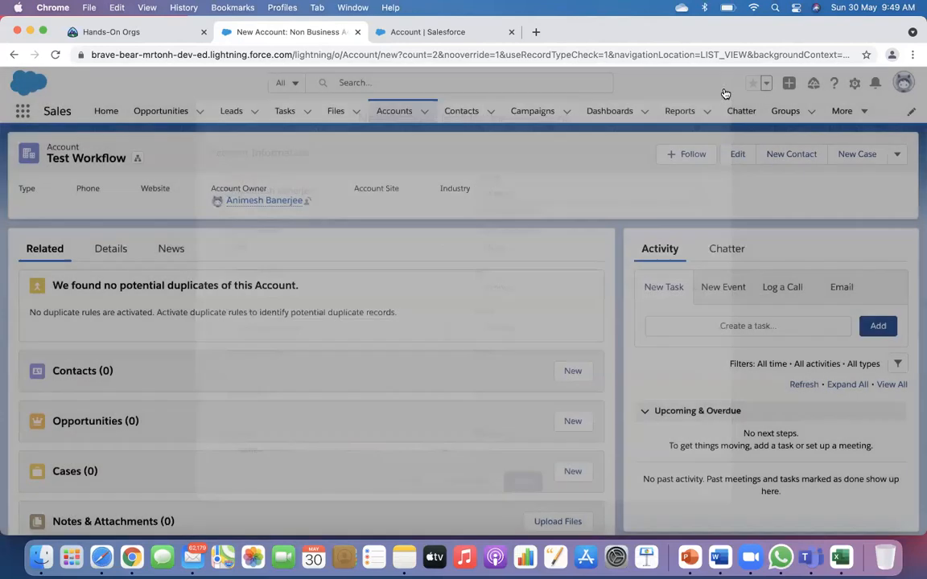